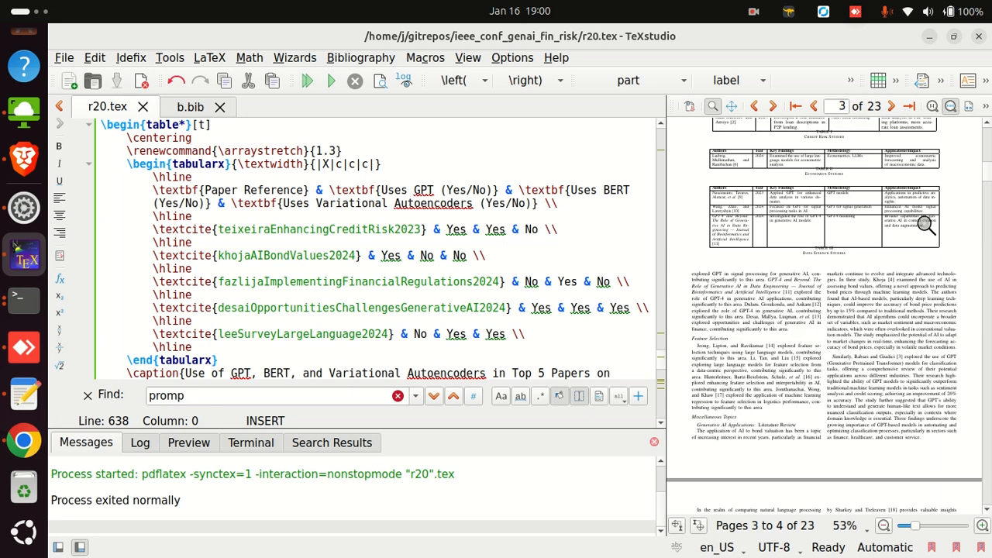
{"action": "left_click_drag", "start_coordinate": [991, 183], "coordinate": [987, 138]}
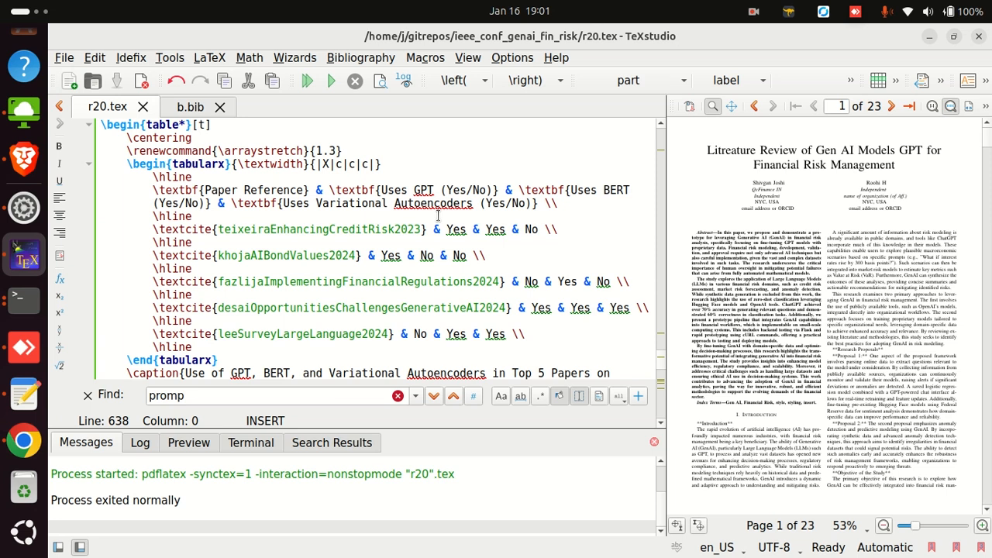
{"action": "scroll", "coordinate": [24, 186], "scroll_direction": "up", "scroll_amount": 2}
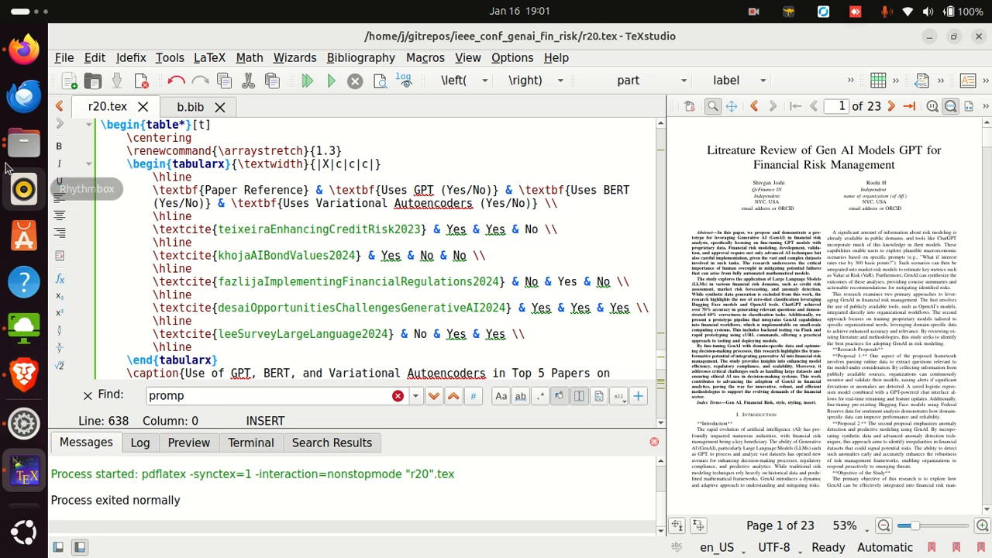
Switch to Files and, in a second window, cut IJSRCSEIT_Paper_Template_A4.docx from the Downloads folder
{"action": "left_click", "coordinate": [21, 145]}
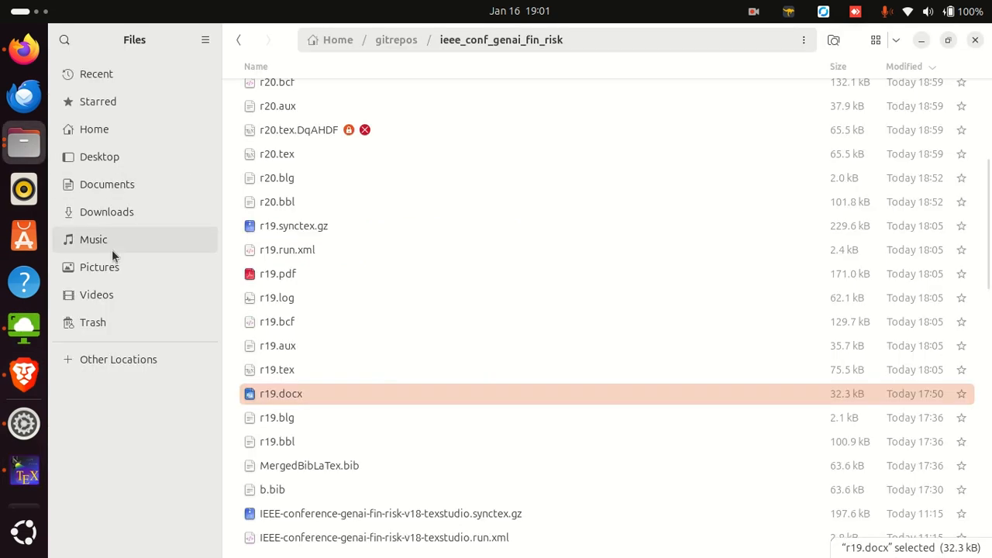
{"action": "key", "text": "ctrl+n"}
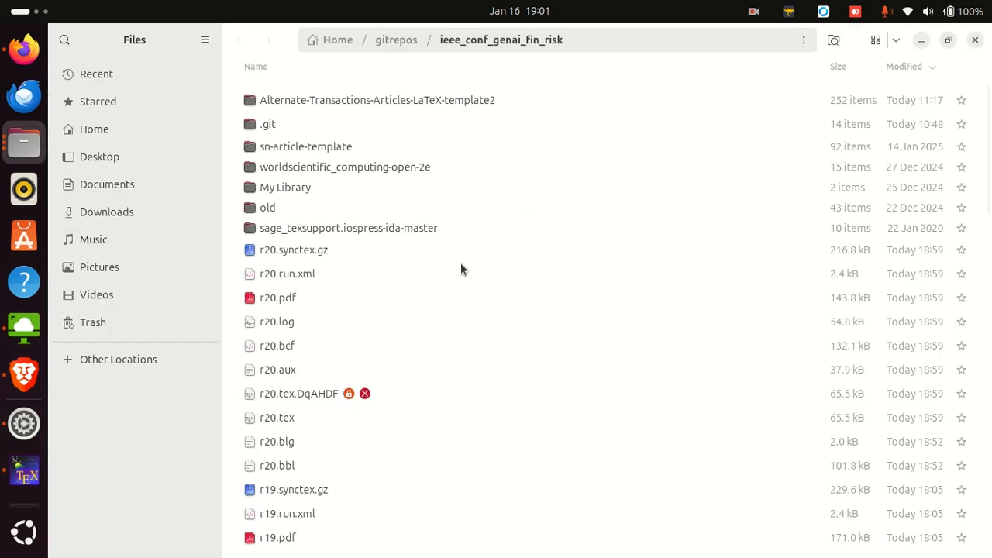
{"action": "left_click", "coordinate": [125, 215]}
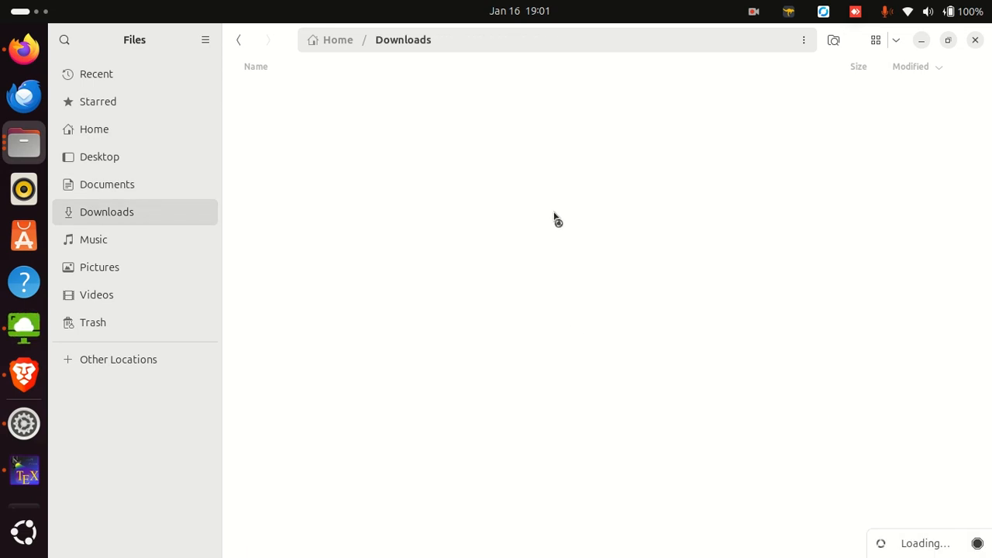
{"action": "left_click", "coordinate": [371, 167]}
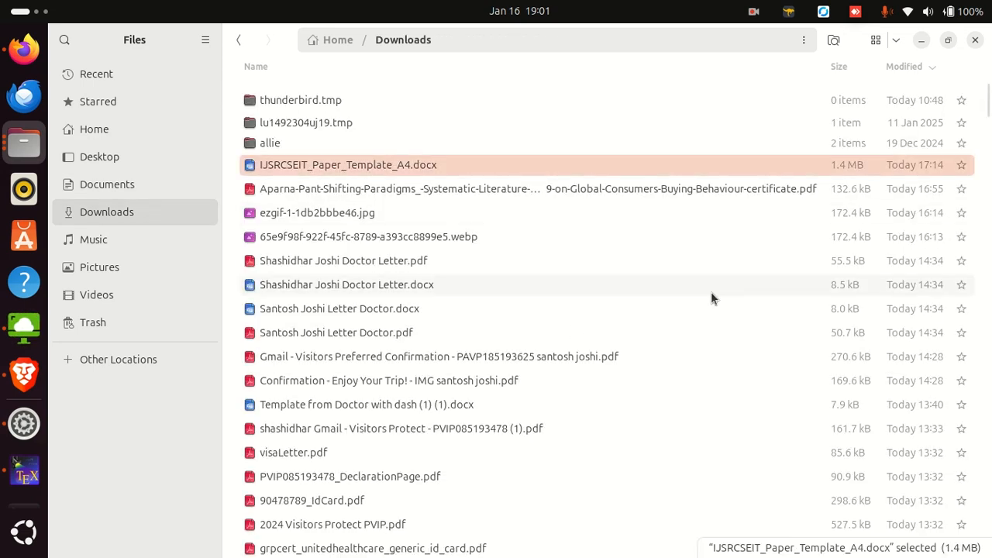
{"action": "right_click", "coordinate": [359, 166]}
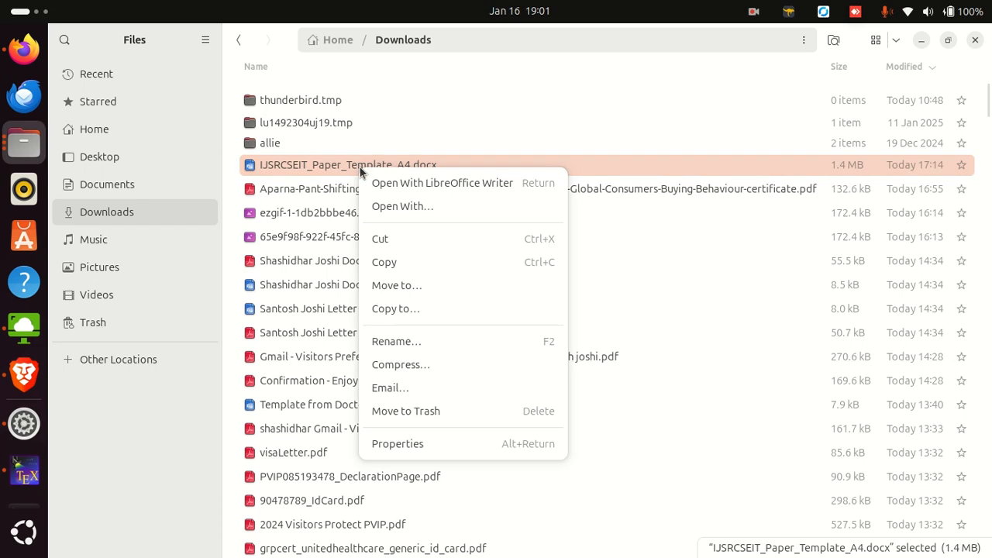
{"action": "left_click", "coordinate": [380, 237]}
Paste the cut template file into the ieee_conf_genai_fin_risk folder and locate it in the file list
{"action": "left_click", "coordinate": [35, 142]}
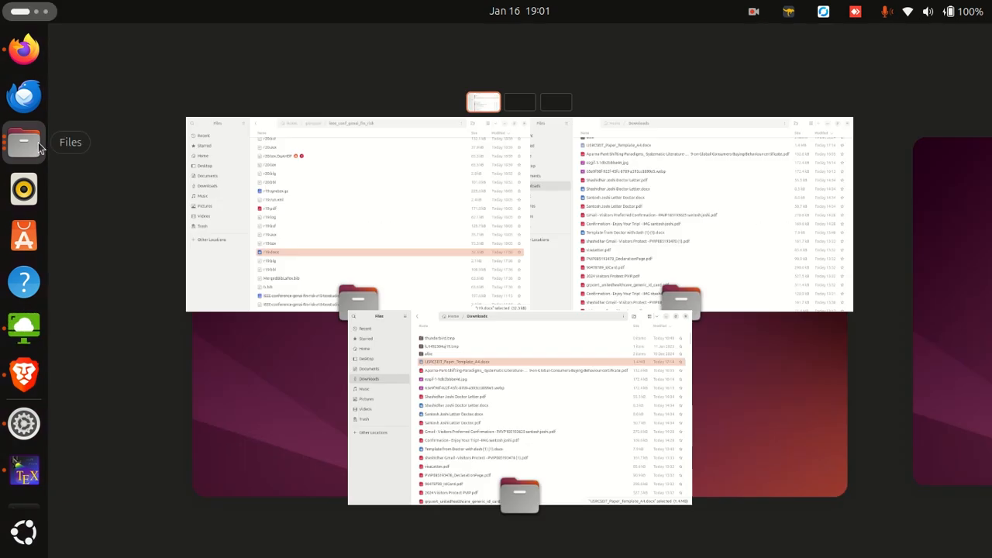
{"action": "left_click", "coordinate": [386, 201]}
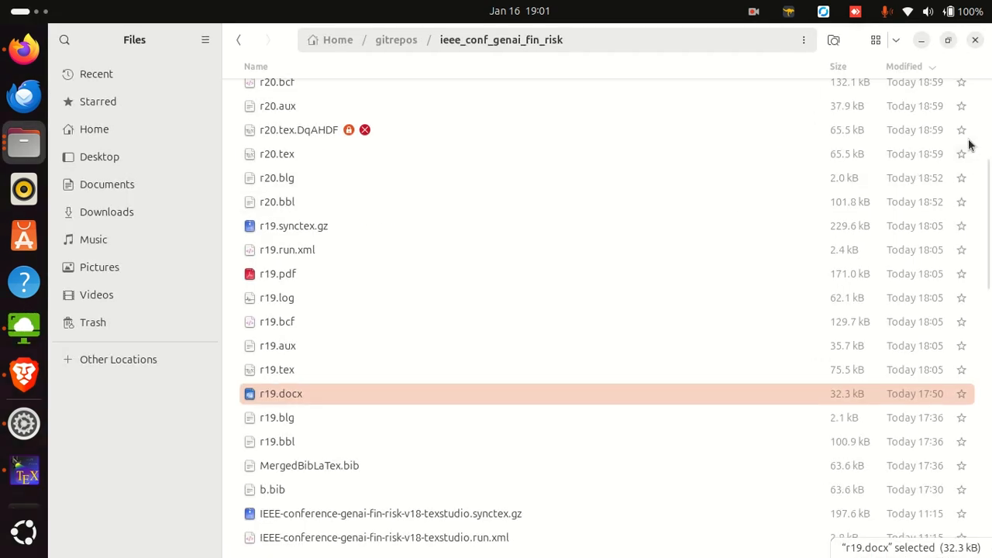
{"action": "scroll", "coordinate": [969, 139], "scroll_direction": "up", "scroll_amount": 1}
{"action": "right_click", "coordinate": [975, 114]}
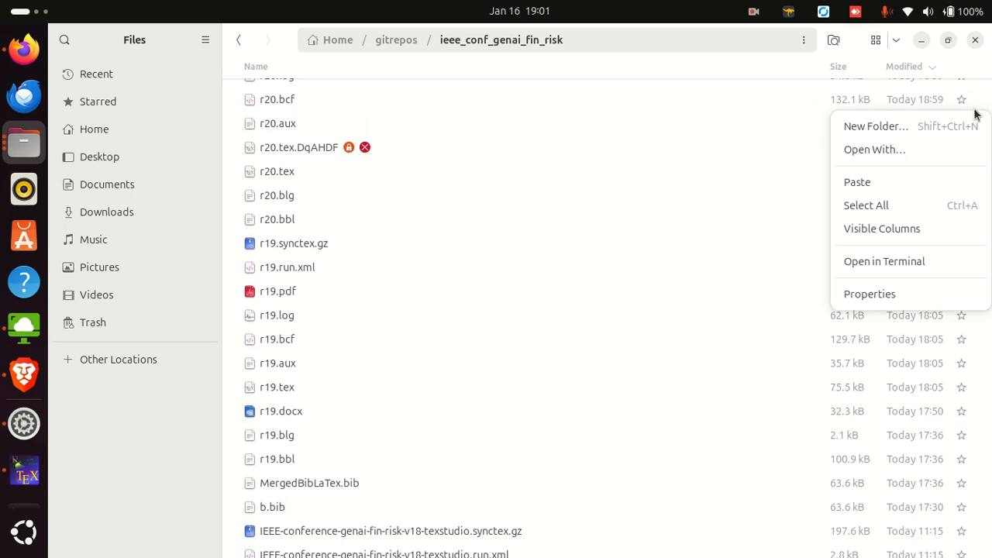
{"action": "left_click", "coordinate": [922, 181]}
{"action": "scroll", "coordinate": [372, 354], "scroll_direction": "up", "scroll_amount": 5}
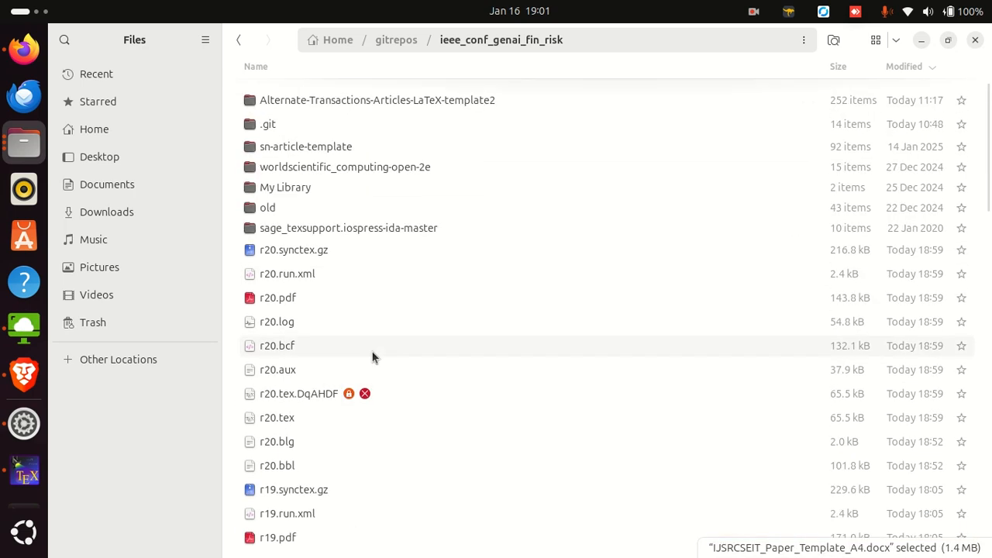
{"action": "scroll", "coordinate": [372, 354], "scroll_direction": "down", "scroll_amount": 5}
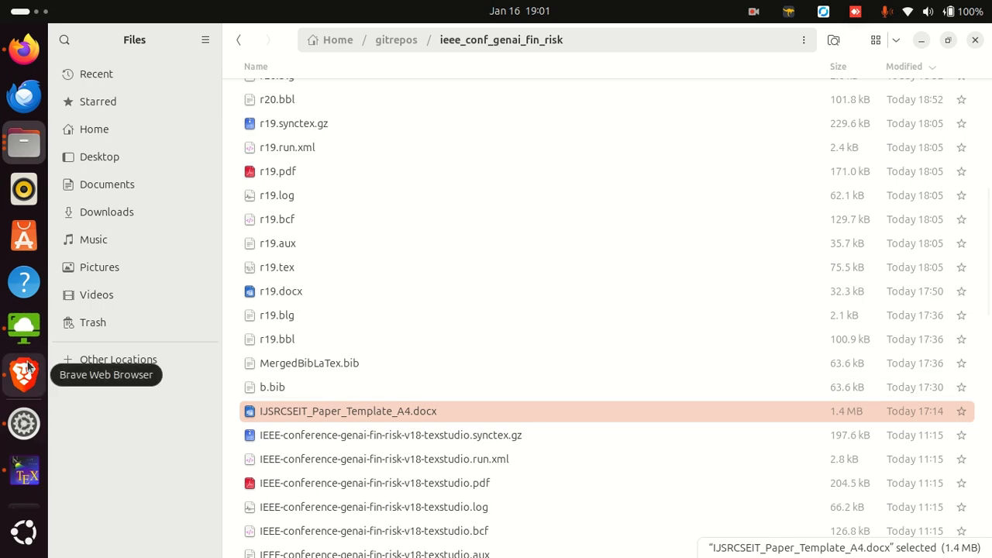
Switch to a new Brave window, open drive.google.com and start a file upload into My Drive
{"action": "right_click", "coordinate": [28, 366]}
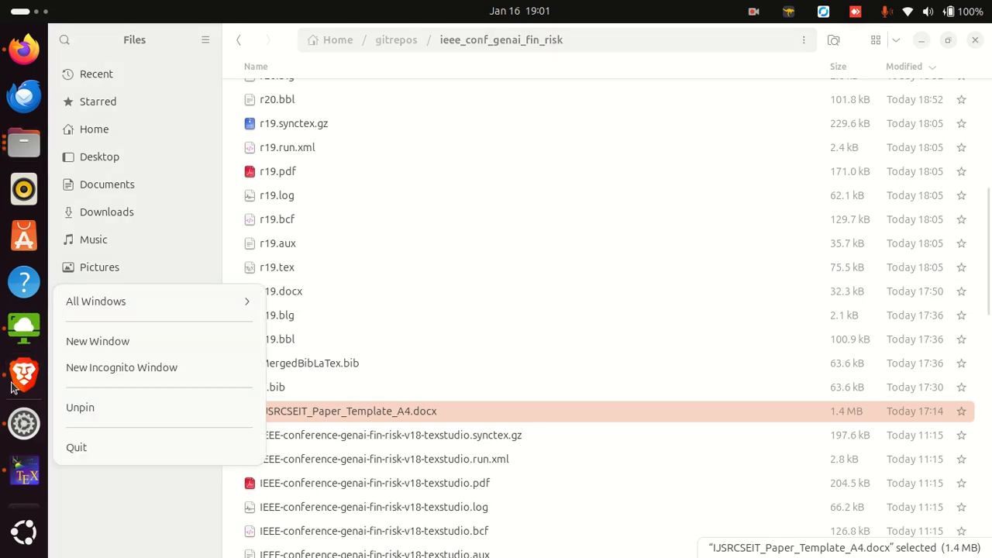
{"action": "left_click", "coordinate": [119, 341]}
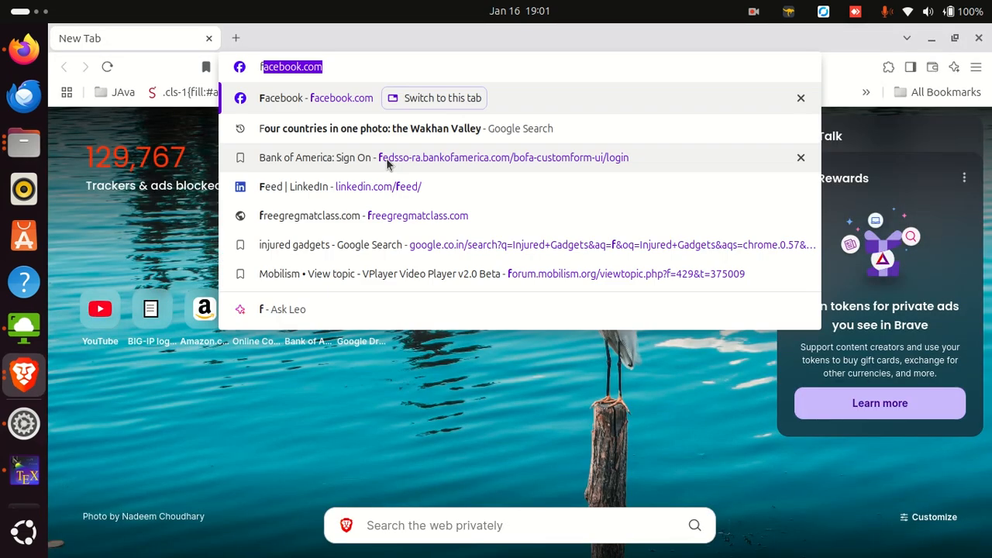
{"action": "type", "text": "drive.google.com"}
{"action": "key", "text": "Return"}
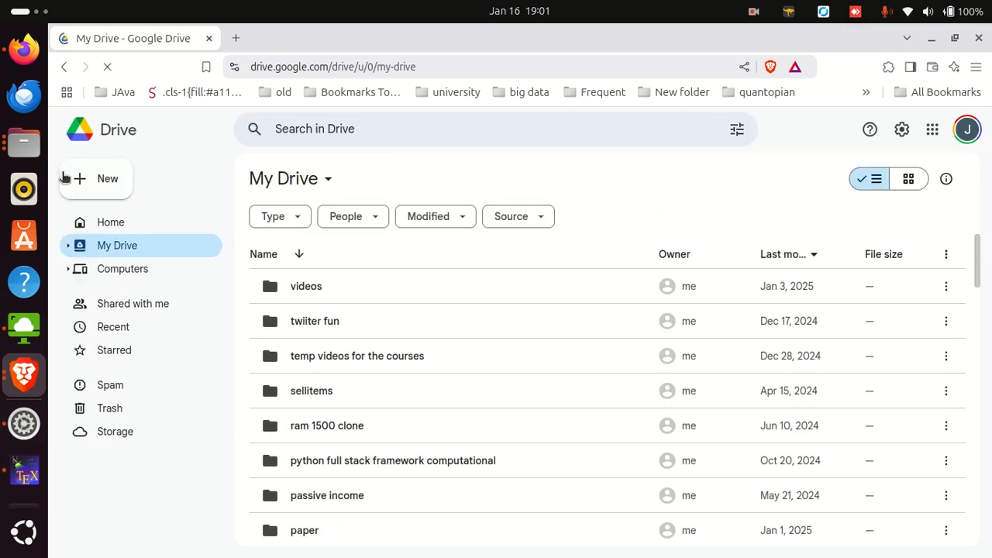
{"action": "left_click", "coordinate": [101, 191]}
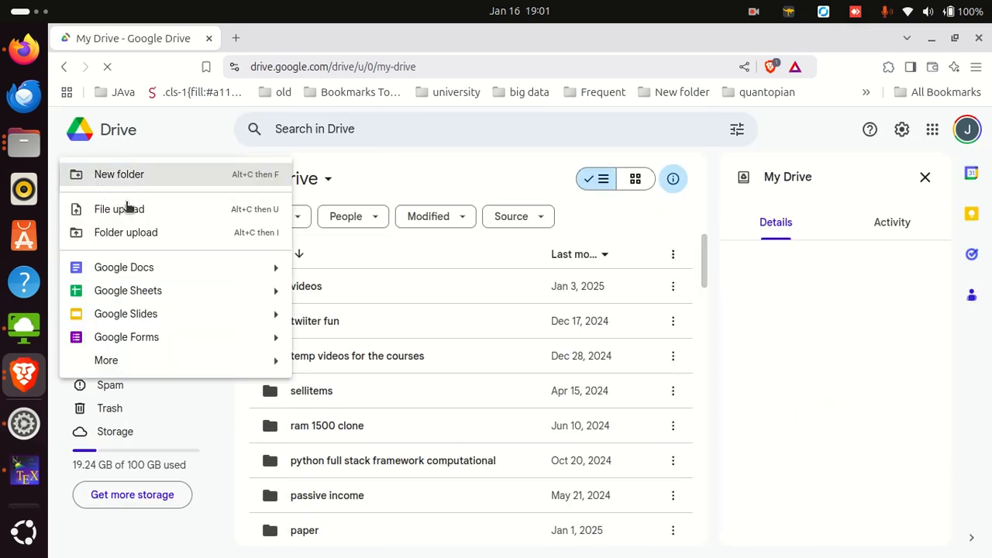
{"action": "left_click", "coordinate": [136, 209]}
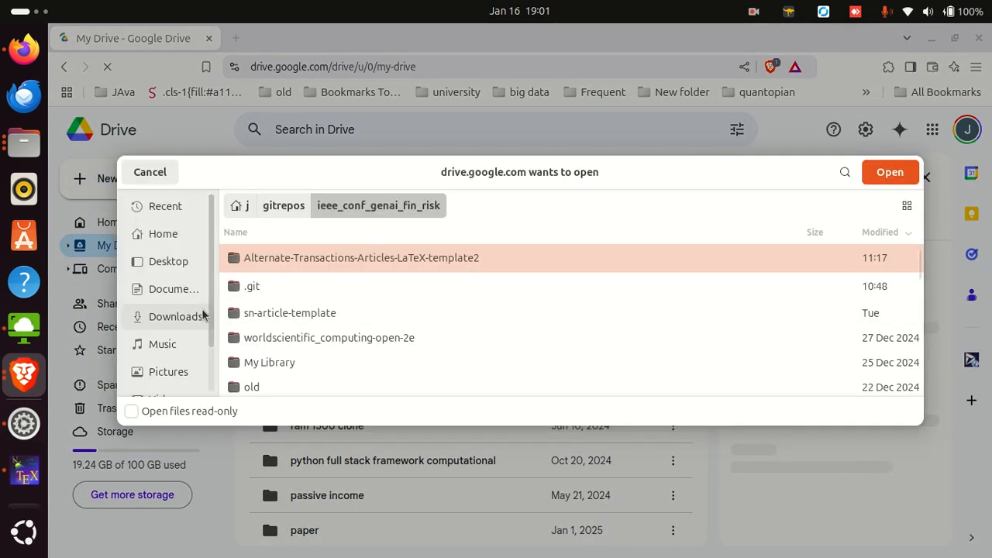
{"action": "left_click", "coordinate": [200, 317]}
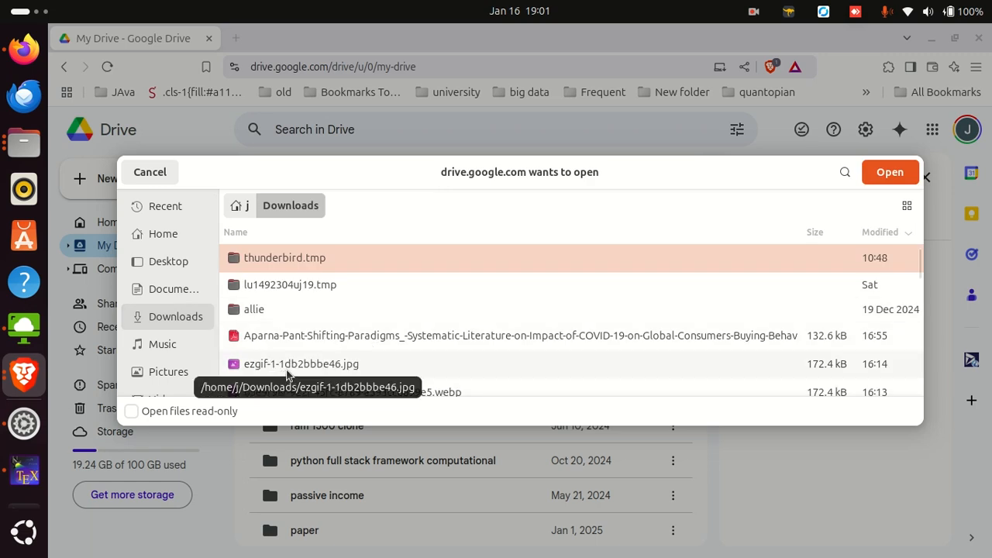
{"action": "left_click", "coordinate": [179, 211]}
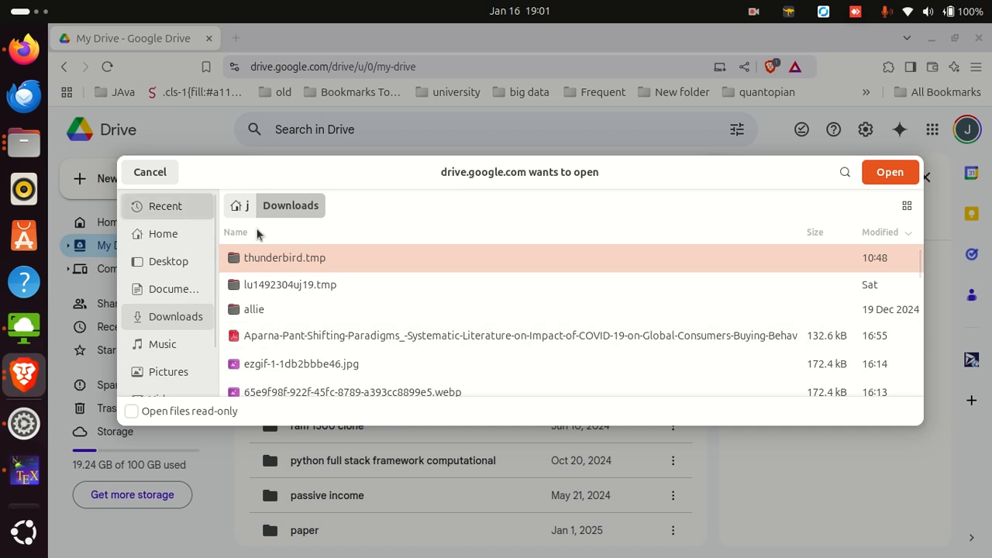
{"action": "scroll", "coordinate": [327, 321], "scroll_direction": "down", "scroll_amount": 5}
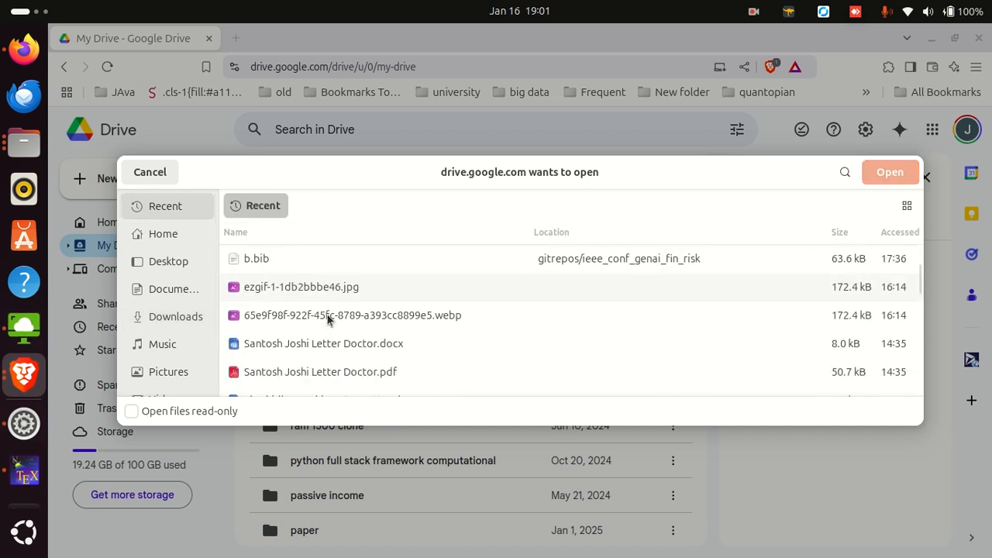
{"action": "scroll", "coordinate": [324, 318], "scroll_direction": "up", "scroll_amount": 2}
{"action": "scroll", "coordinate": [324, 314], "scroll_direction": "down", "scroll_amount": 3}
{"action": "scroll", "coordinate": [324, 317], "scroll_direction": "up", "scroll_amount": 6}
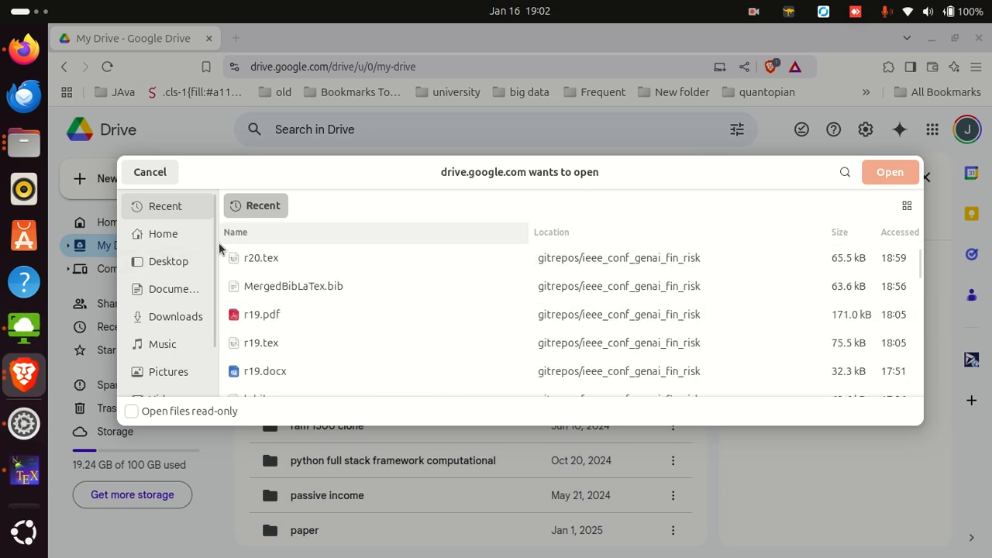
Upload IJSRCSEIT_Paper_Template_A4.docx from the gitrepos/ieee_conf_genai_fin_risk folder in Home
{"action": "left_click", "coordinate": [165, 236]}
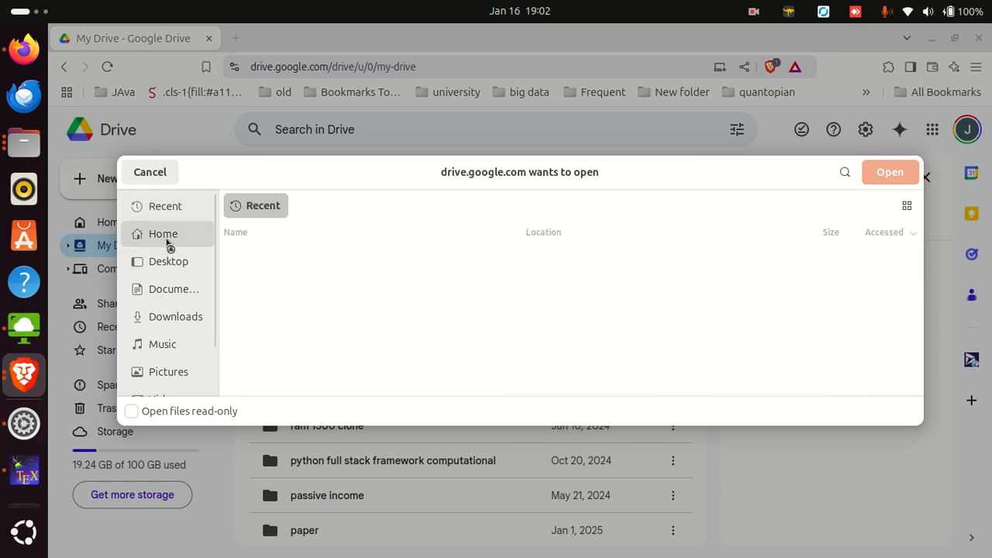
{"action": "scroll", "coordinate": [291, 319], "scroll_direction": "down", "scroll_amount": 8}
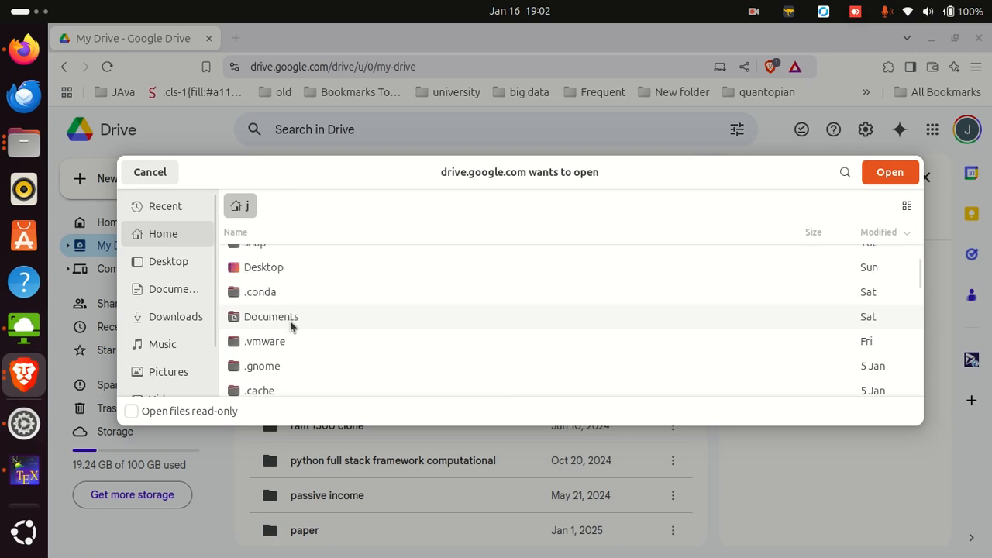
{"action": "scroll", "coordinate": [325, 334], "scroll_direction": "down", "scroll_amount": 2}
{"action": "double_click", "coordinate": [281, 316]}
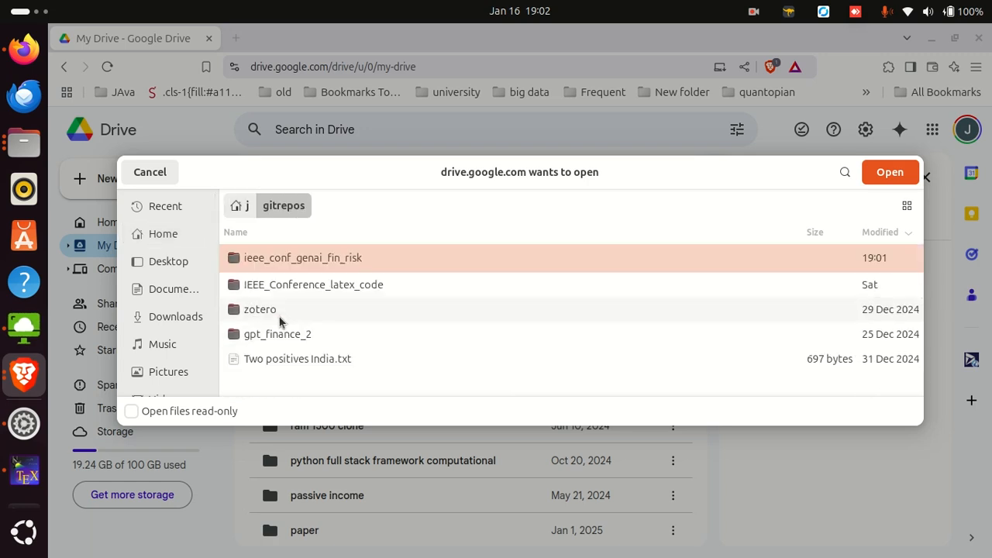
{"action": "double_click", "coordinate": [325, 261]}
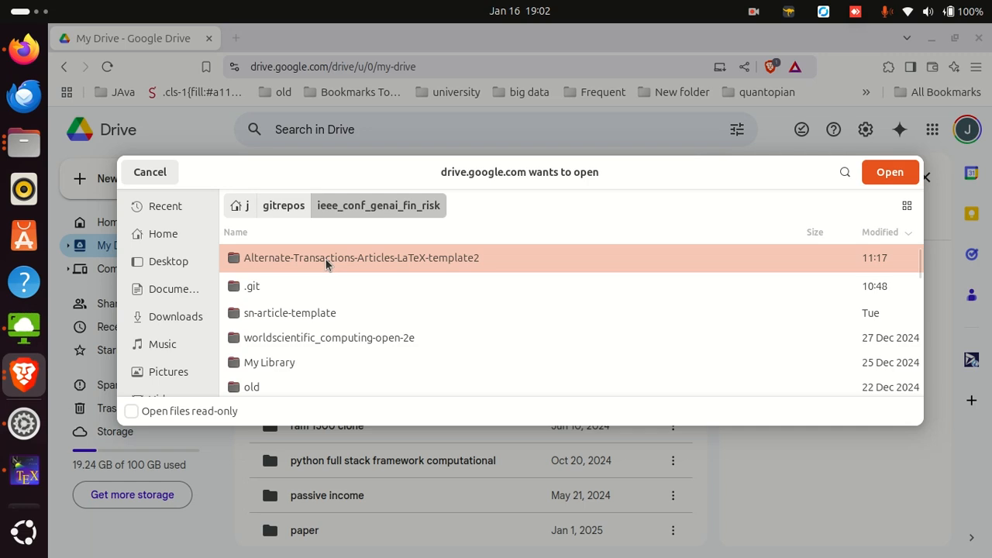
{"action": "scroll", "coordinate": [475, 335], "scroll_direction": "down", "scroll_amount": 3}
{"action": "scroll", "coordinate": [364, 324], "scroll_direction": "down", "scroll_amount": 10}
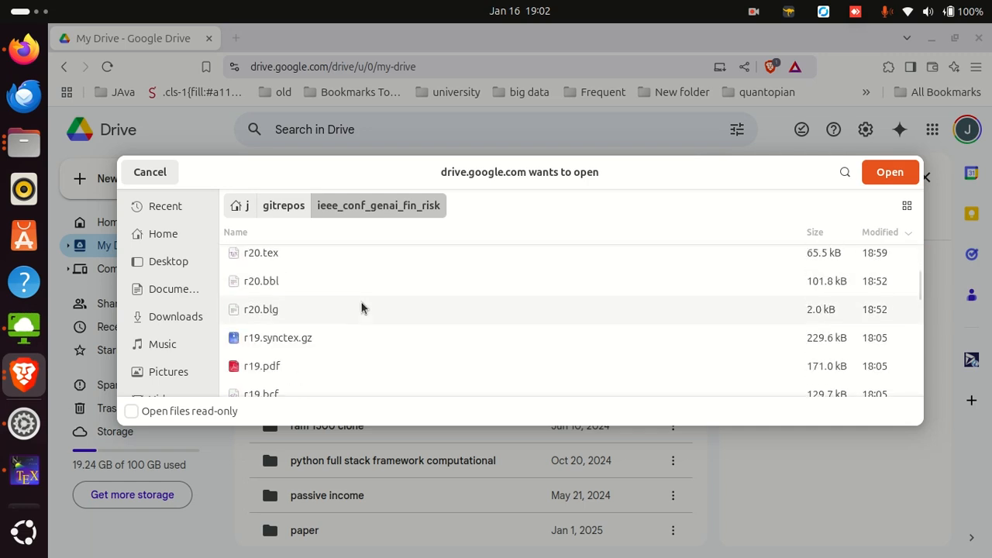
{"action": "scroll", "coordinate": [360, 310], "scroll_direction": "down", "scroll_amount": 4}
{"action": "scroll", "coordinate": [361, 310], "scroll_direction": "up", "scroll_amount": 2}
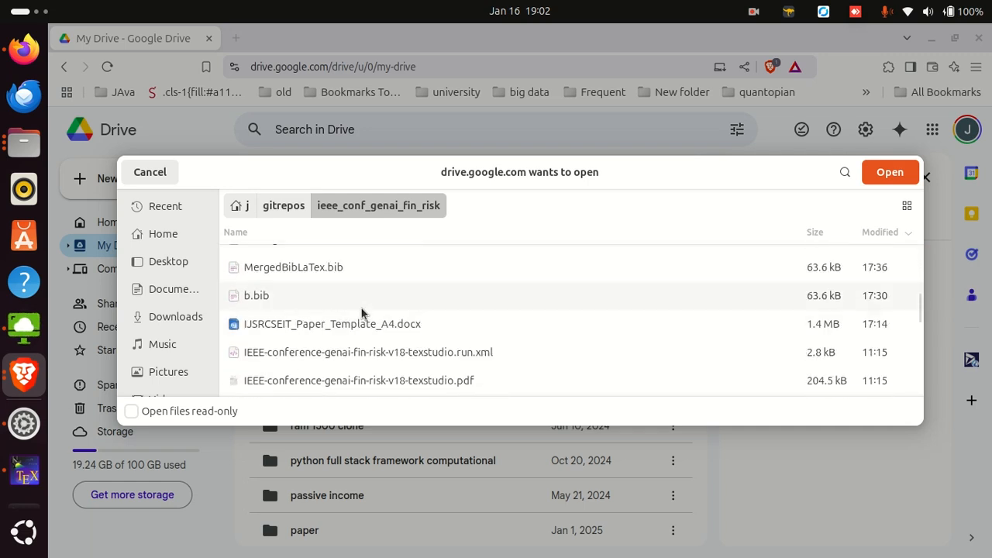
{"action": "double_click", "coordinate": [351, 324]}
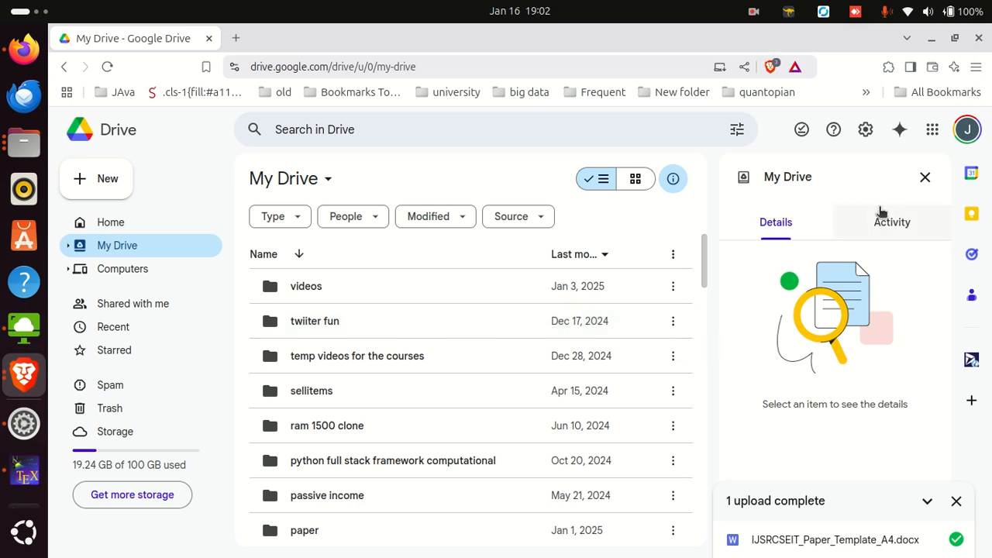
Close the My Drive details pane and open the uploaded IJSRCSEIT_Paper_Template_A4.docx to look over its first page
{"action": "left_click", "coordinate": [924, 177]}
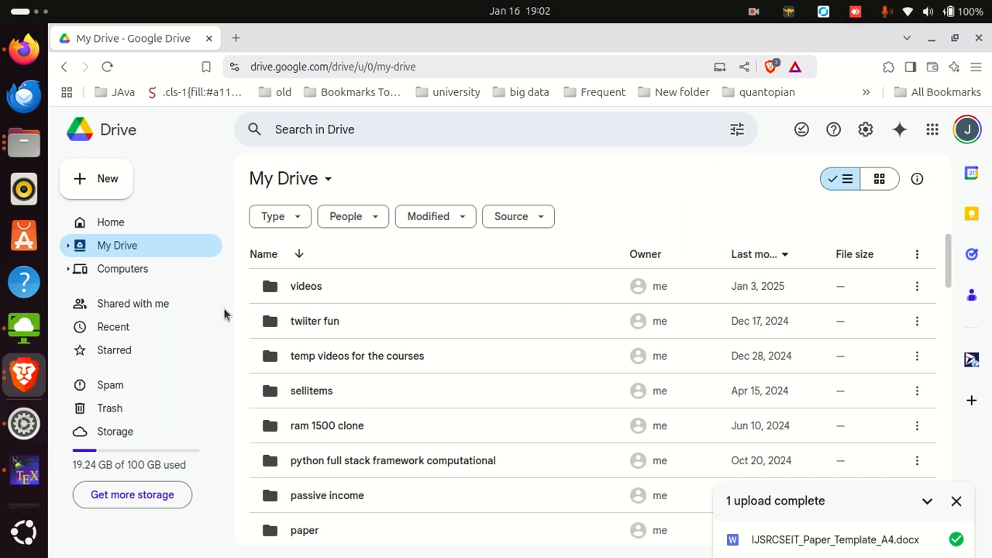
{"action": "left_click", "coordinate": [828, 546]}
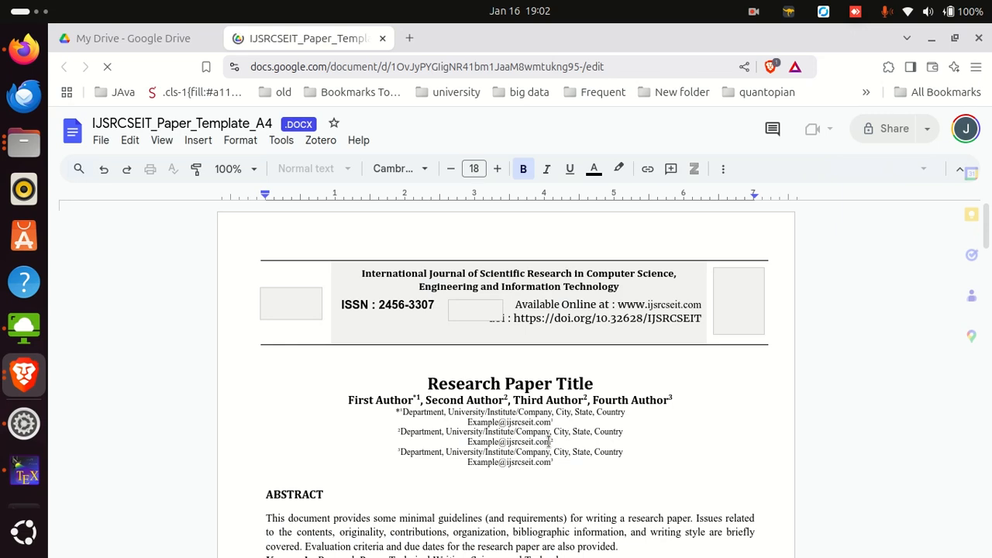
{"action": "scroll", "coordinate": [520, 387], "scroll_direction": "down", "scroll_amount": 2}
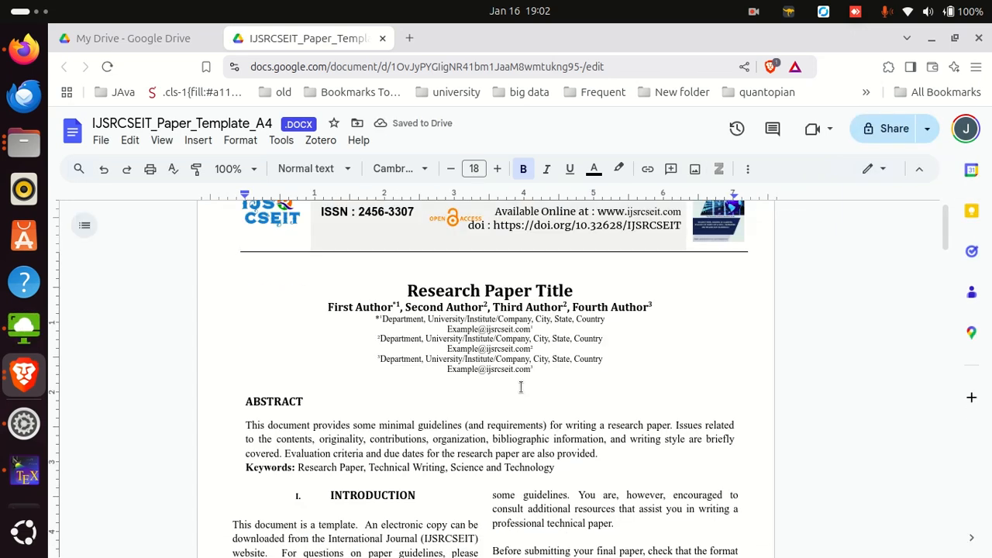
{"action": "scroll", "coordinate": [521, 387], "scroll_direction": "down", "scroll_amount": 5}
{"action": "scroll", "coordinate": [512, 379], "scroll_direction": "up", "scroll_amount": 4}
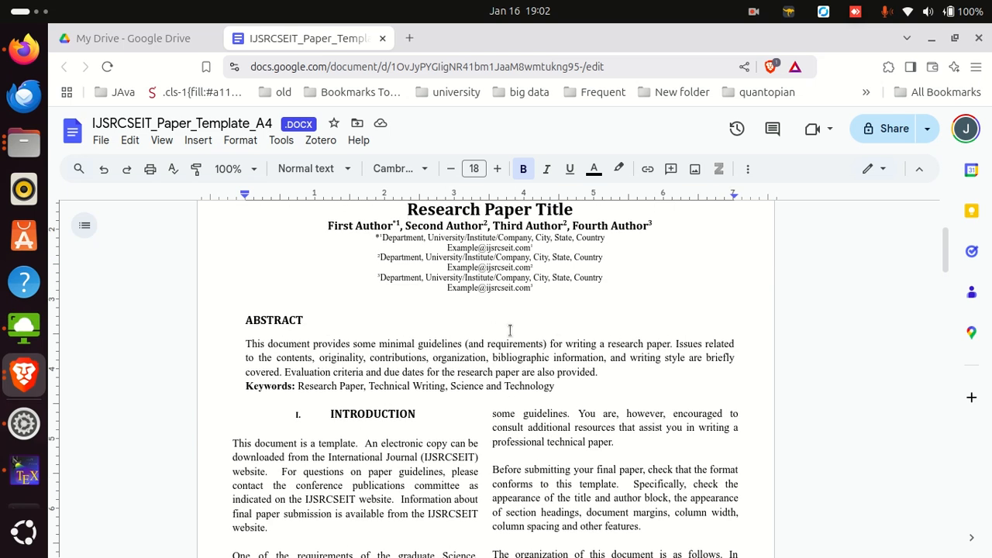
{"action": "scroll", "coordinate": [558, 341], "scroll_direction": "up", "scroll_amount": 2}
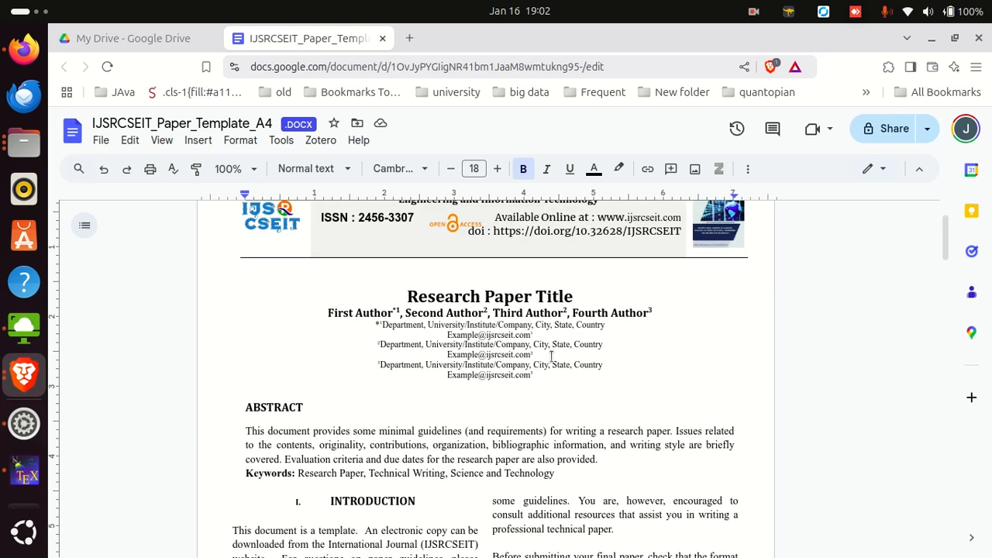
Delete the second and third affiliation blocks and the Second, Third and Fourth Author placeholders beneath the paper title
{"action": "left_click_drag", "start_coordinate": [546, 379], "coordinate": [341, 348]}
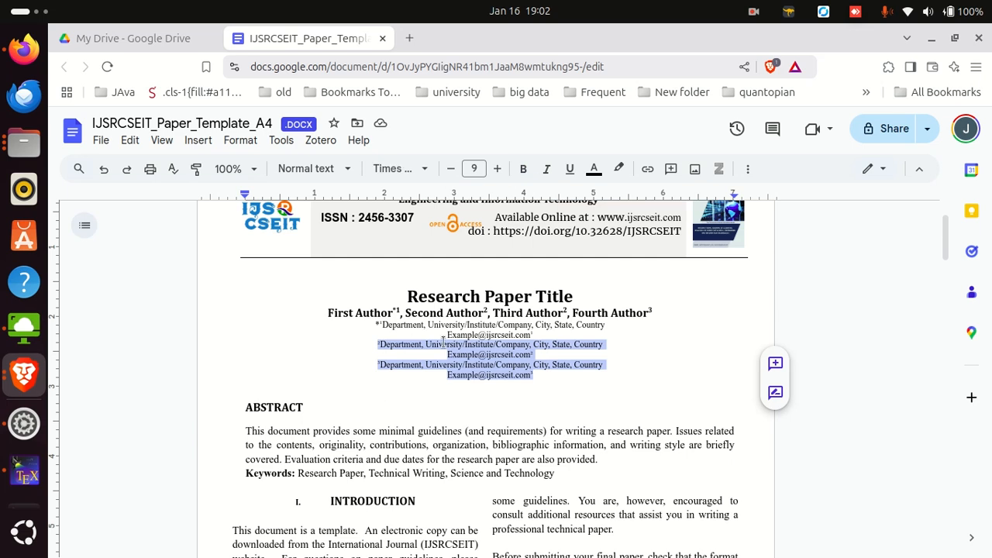
{"action": "key", "text": "BackSpace"}
{"action": "left_click_drag", "start_coordinate": [658, 311], "coordinate": [406, 314]}
{"action": "key", "text": "BackSpace"}
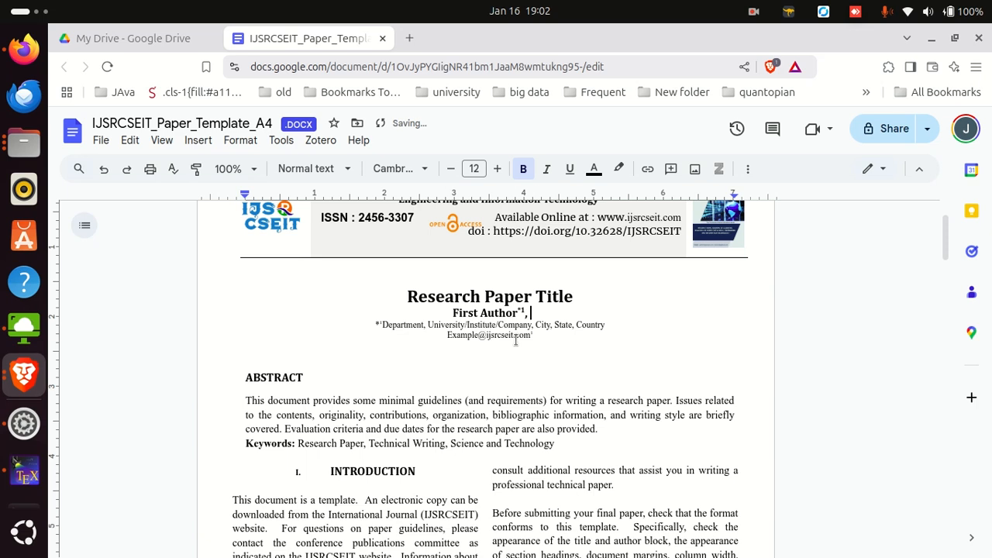
Delete the Second, Third and Fourth Author placeholders and the trailing comma after First Author beneath the paper title
{"action": "key", "text": "Delete"}
{"action": "key", "text": "ctrl+z"}
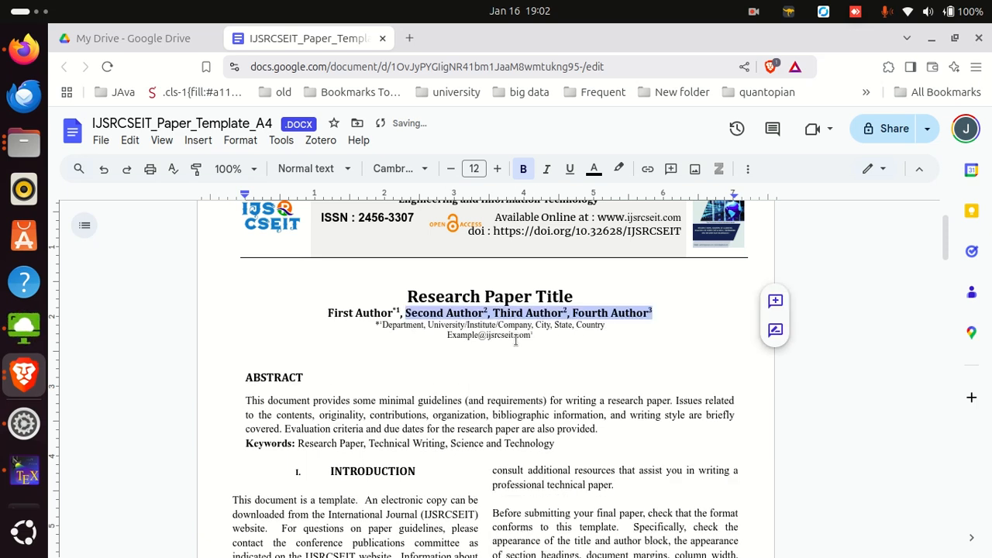
{"action": "key", "text": "BackSpace"}
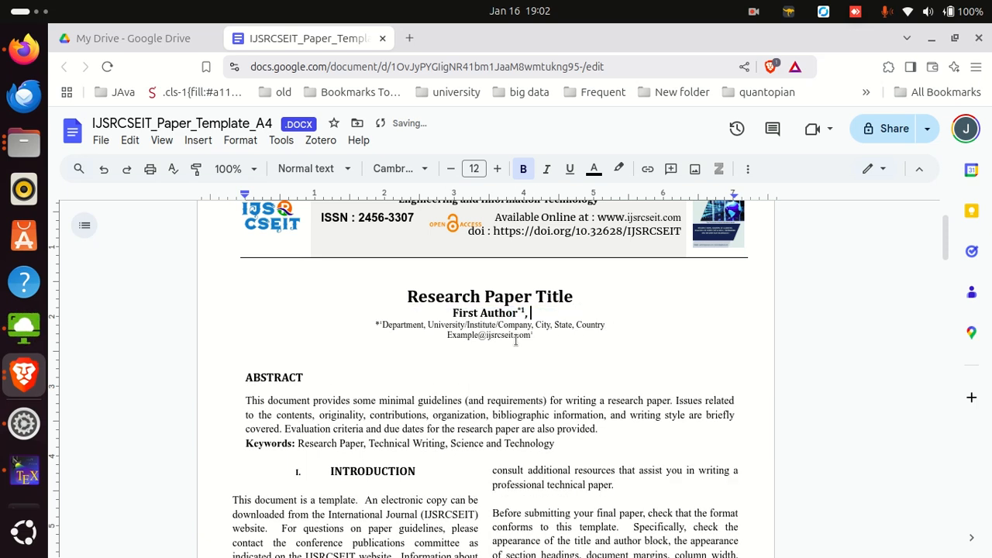
{"action": "key", "text": "BackSpace"}
{"action": "key", "text": "BackSpace"}
{"action": "left_click", "coordinate": [463, 326]}
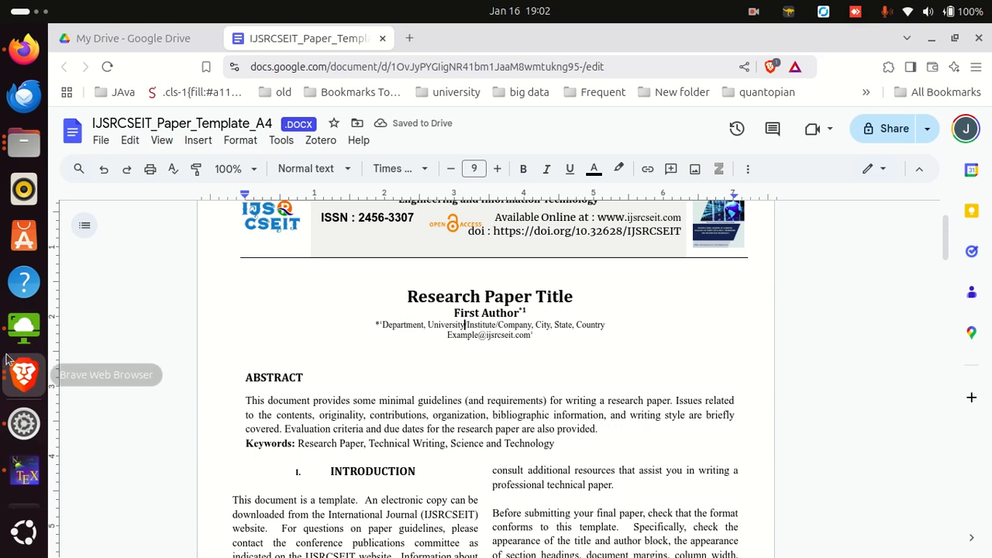
Switch to the terminal in gitrepos/ieee_conf_genai_fin_risk, recall the previous pandoc conversion command for r19 and copy it
{"action": "scroll", "coordinate": [24, 372], "scroll_direction": "down", "scroll_amount": 3}
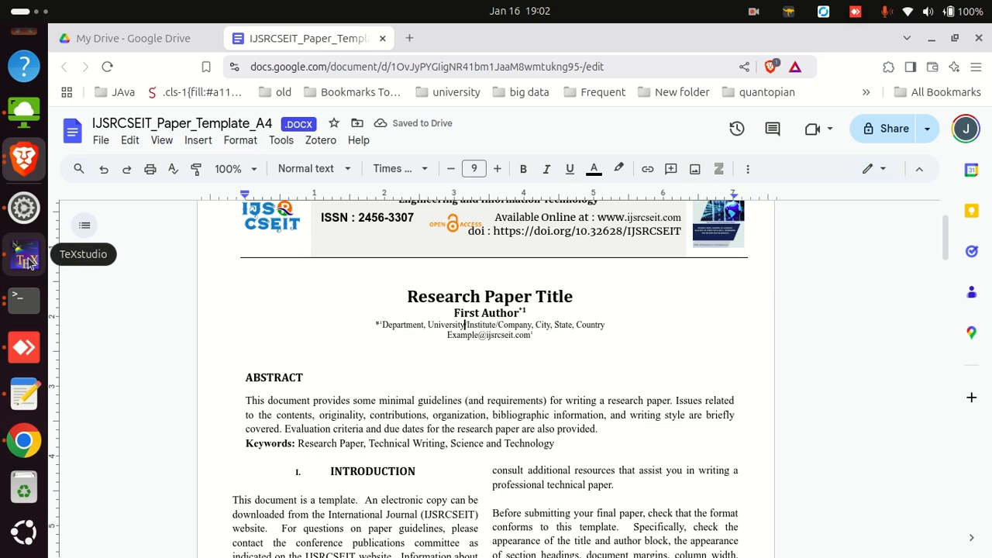
{"action": "left_click", "coordinate": [24, 260]}
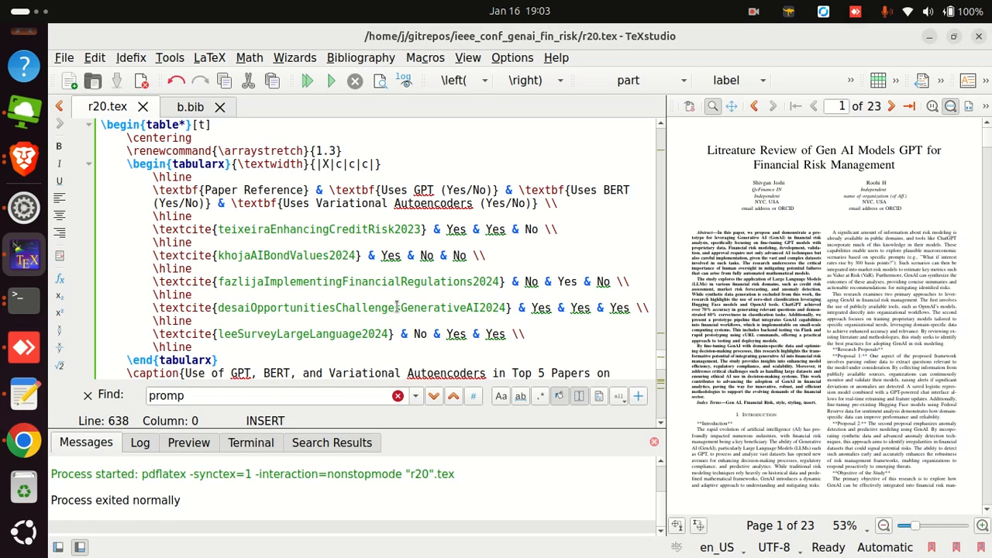
{"action": "left_click", "coordinate": [30, 301]}
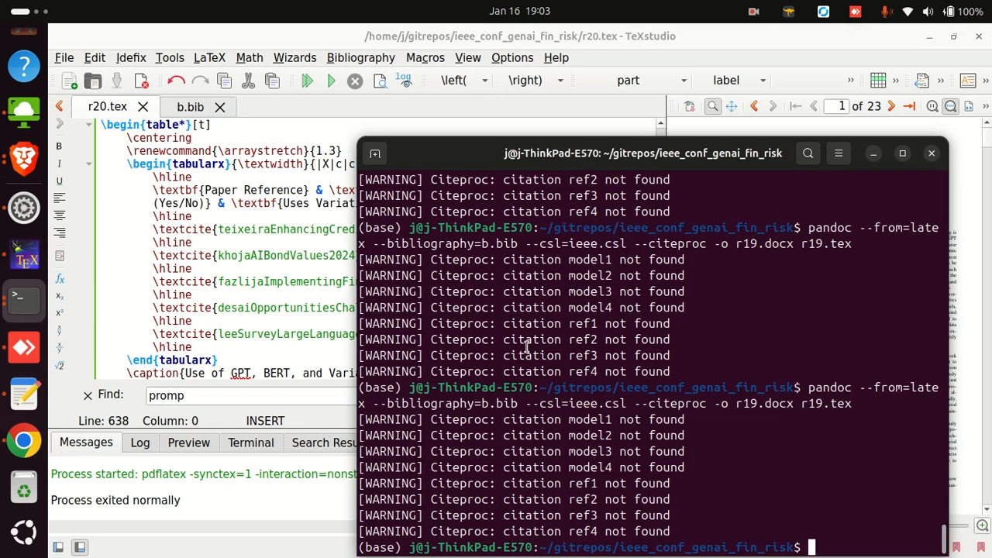
{"action": "key", "text": "Up"}
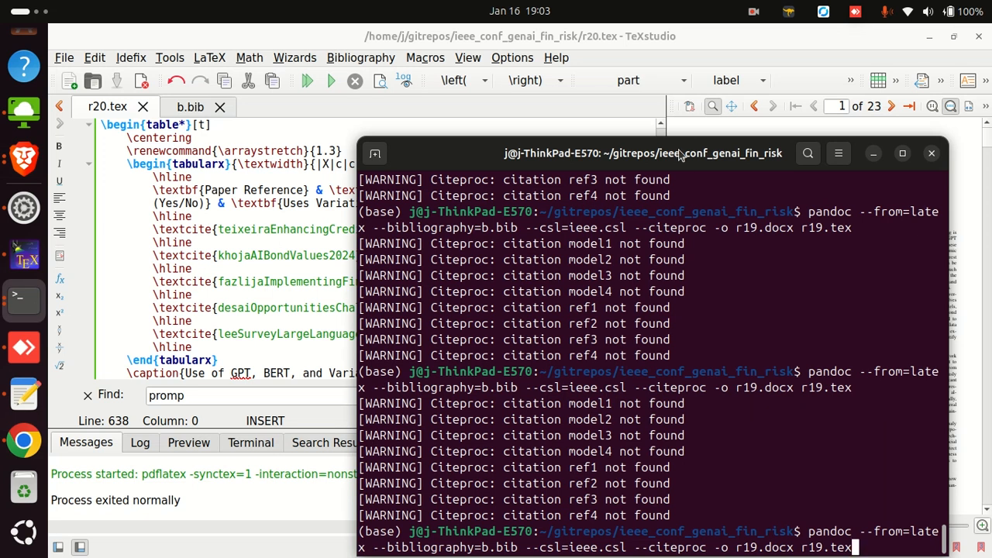
{"action": "left_click_drag", "start_coordinate": [680, 154], "coordinate": [552, 86]}
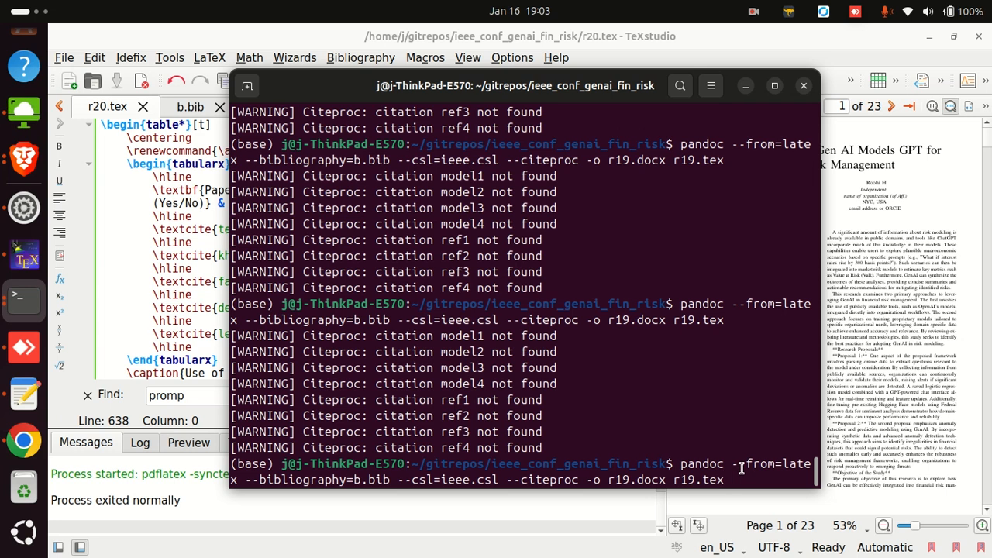
{"action": "left_click_drag", "start_coordinate": [741, 478], "coordinate": [684, 463]}
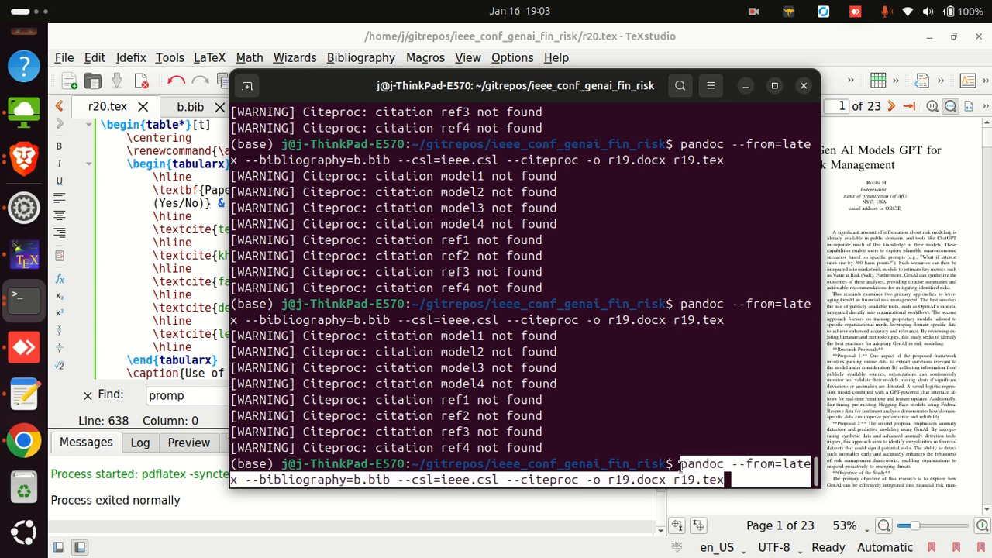
{"action": "right_click", "coordinate": [680, 464]}
{"action": "left_click", "coordinate": [714, 319]}
Clear the command line, create textodoc.txt in nano, paste the copied pandoc command into it and save
{"action": "key", "text": "ctrl+u"}
{"action": "type", "text": "nano te"}
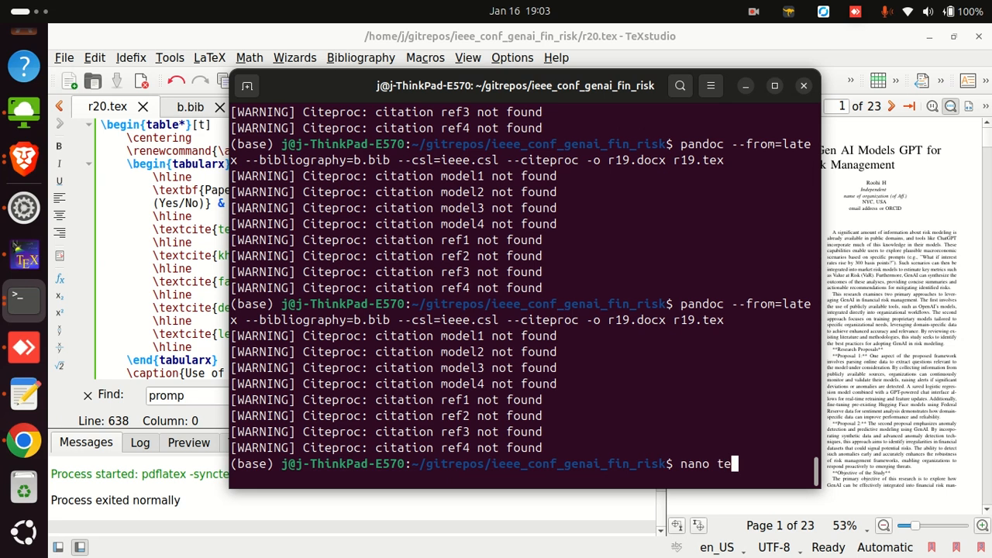
{"action": "type", "text": "xtodoc.txt"}
{"action": "key", "text": "Return"}
{"action": "right_click", "coordinate": [521, 234]}
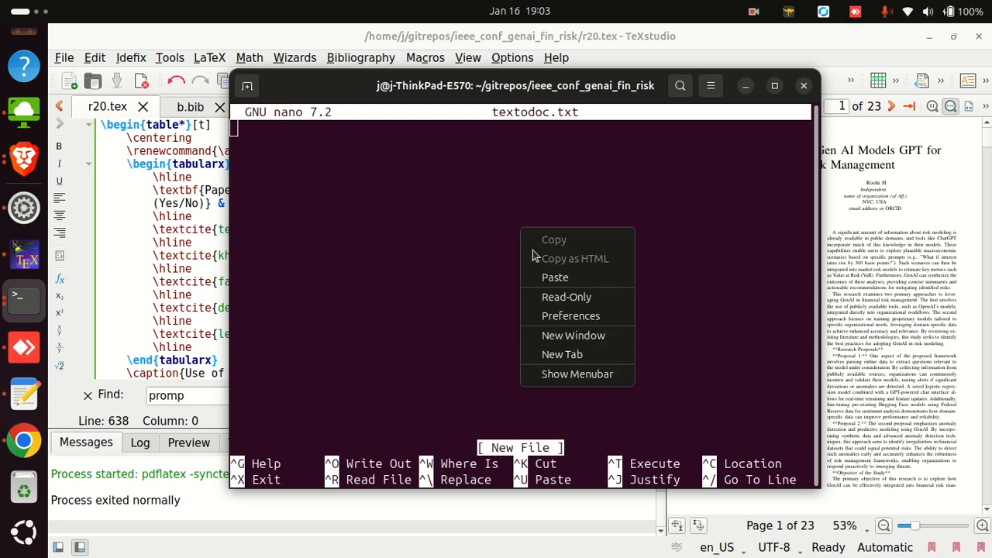
{"action": "left_click", "coordinate": [541, 270]}
{"action": "key", "text": "ctrl+x"}
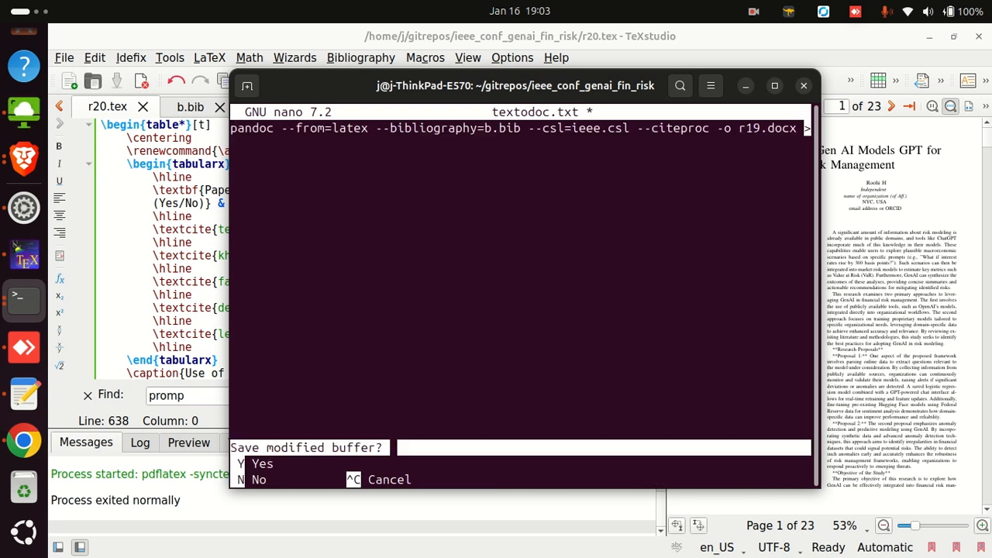
{"action": "key", "text": "y"}
{"action": "key", "text": "Return"}
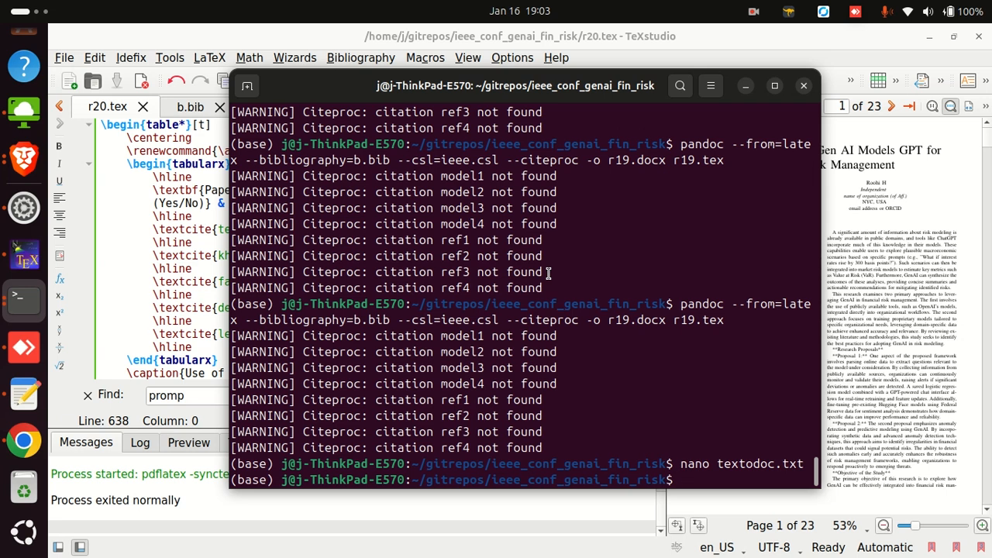
Rerun the earlier pandoc command with the input changed to r20.tex and the output to r20.docx
{"action": "key", "text": "Up"}
{"action": "key", "text": "Up"}
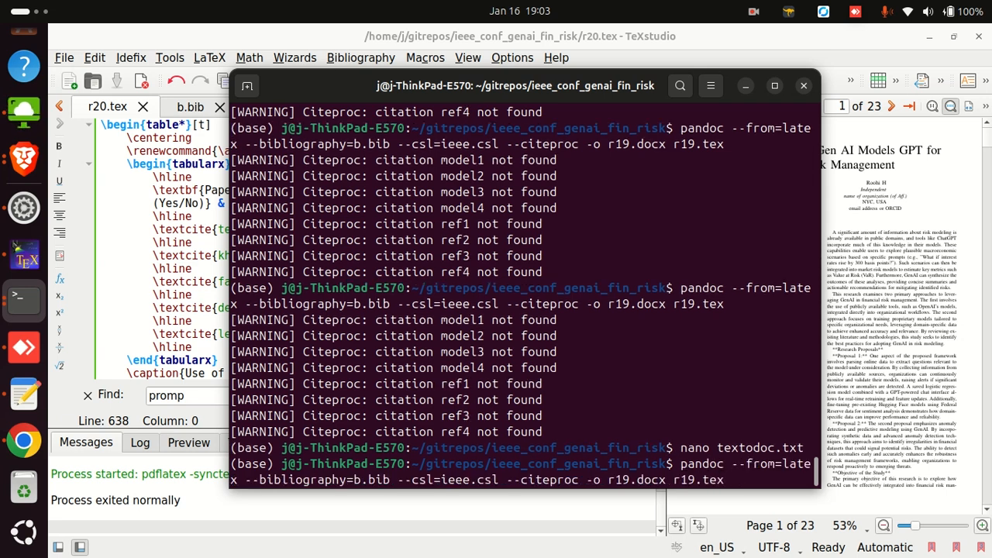
{"action": "key", "text": "Delete"}
{"action": "key", "text": "BackSpace"}
{"action": "type", "text": "20"}
{"action": "key", "text": "Left"}
{"action": "key", "text": "Left"}
{"action": "key", "text": "Left"}
{"action": "key", "text": "Left"}
{"action": "key", "text": "Left"}
{"action": "key", "text": "Delete"}
{"action": "key", "text": "BackSpace"}
{"action": "type", "text": "20"}
{"action": "key", "text": "Return"}
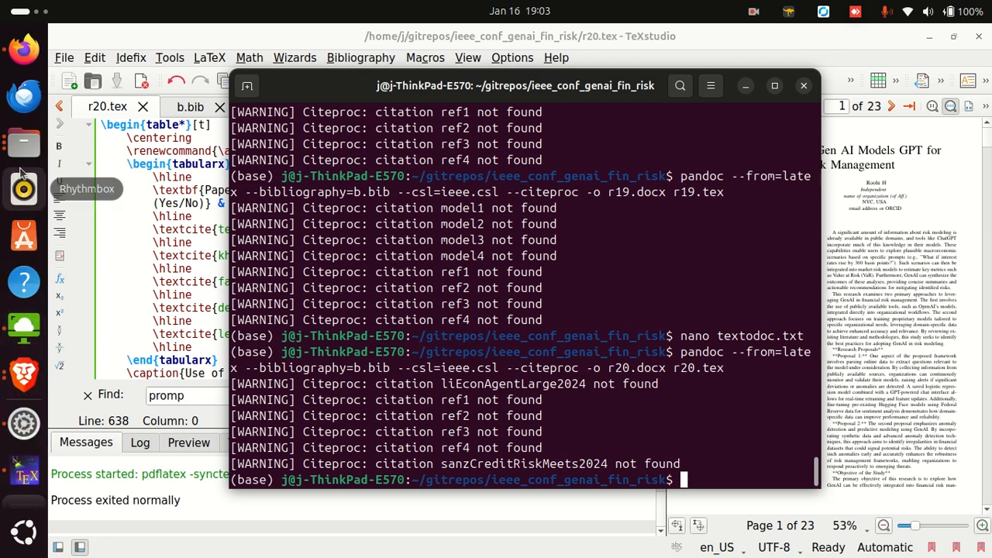
Open r20.docx from the ieee_conf_genai_fin_risk folder in LibreOffice Writer, dismiss the startup tip and go to its first page
{"action": "left_click", "coordinate": [24, 142]}
{"action": "scroll", "coordinate": [381, 334], "scroll_direction": "up", "scroll_amount": 10}
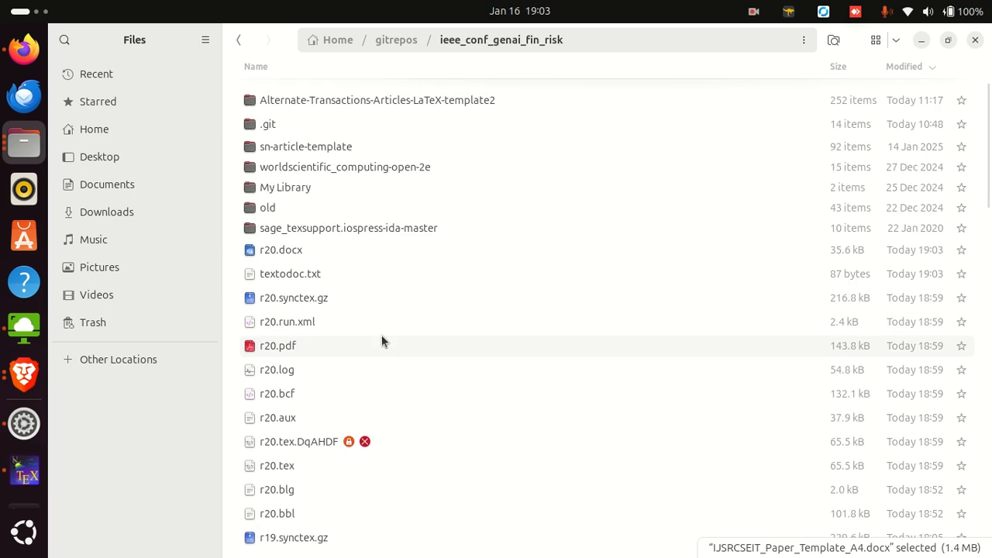
{"action": "double_click", "coordinate": [307, 251]}
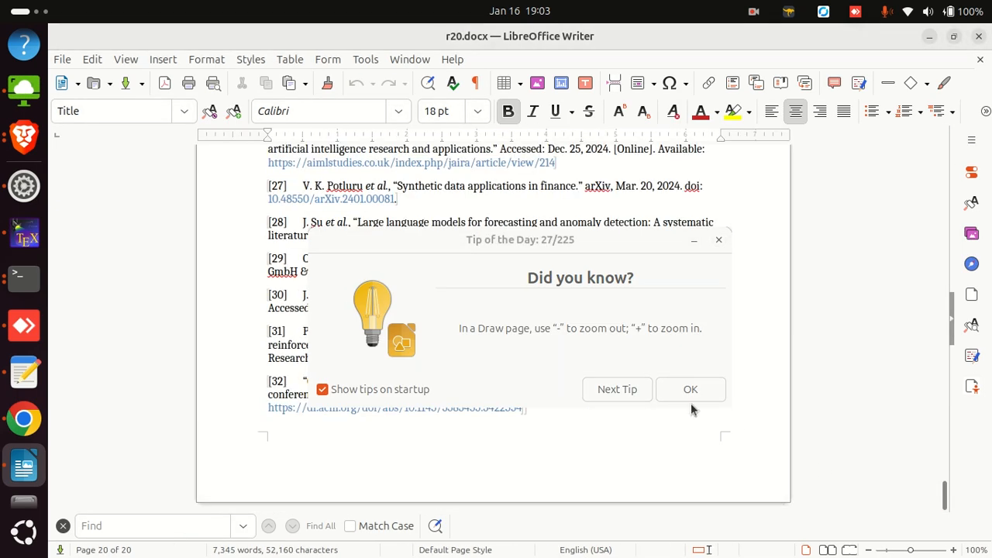
{"action": "left_click", "coordinate": [691, 405]}
{"action": "left_click_drag", "start_coordinate": [942, 494], "coordinate": [944, 144]}
Copy the three abstract paragraphs of r20.docx and minimise the LibreOffice Writer window
{"action": "scroll", "coordinate": [504, 312], "scroll_direction": "down", "scroll_amount": 5}
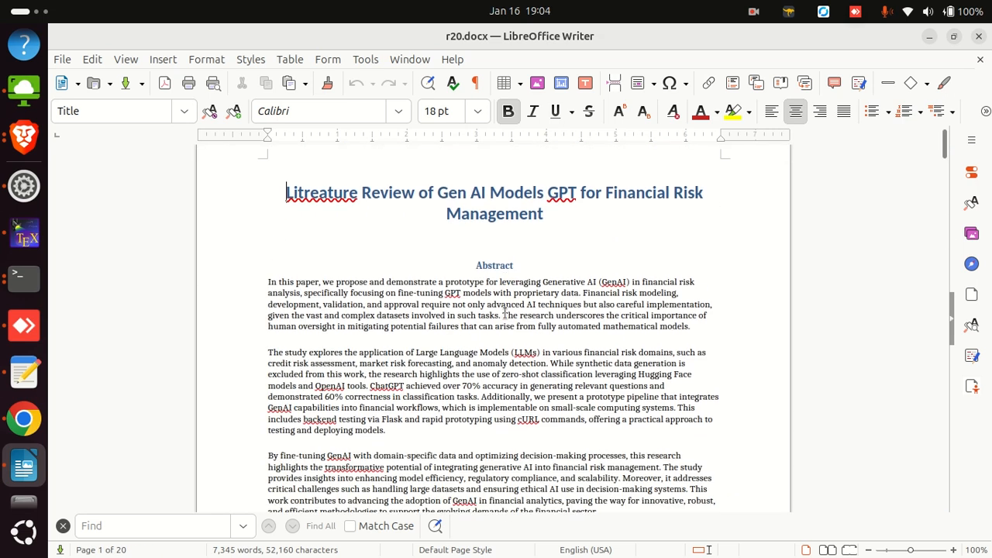
{"action": "left_click_drag", "start_coordinate": [605, 369], "coordinate": [218, 203]}
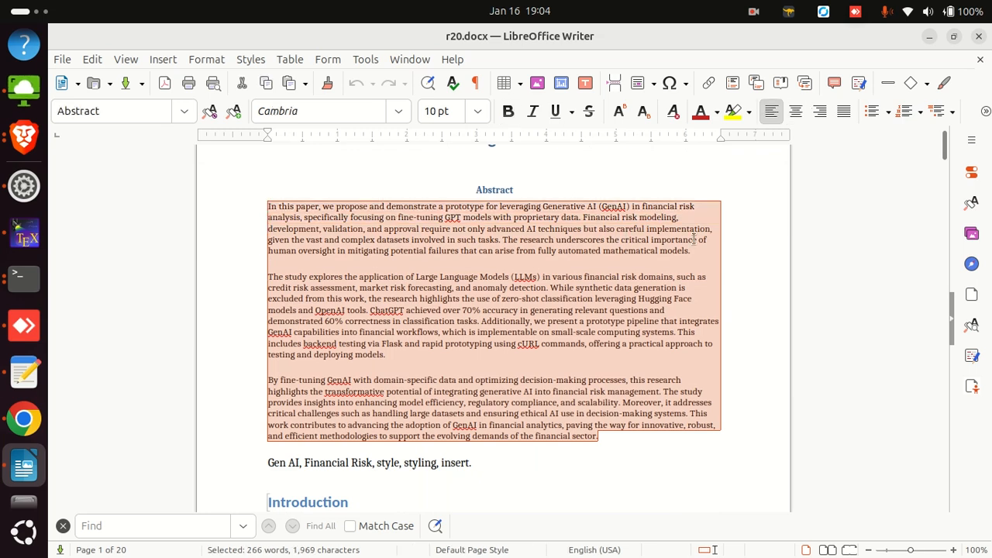
{"action": "left_click", "coordinate": [928, 38]}
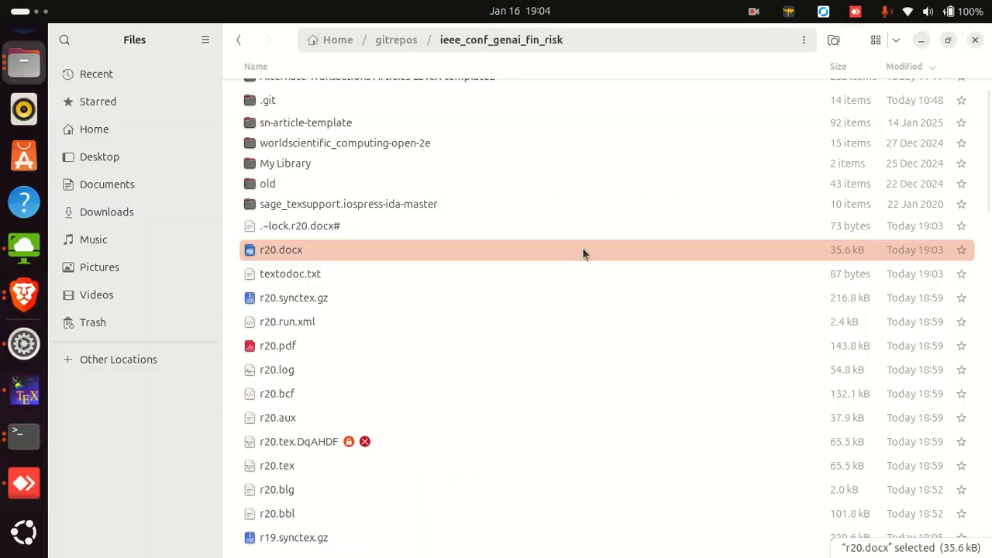
Switch to the template in Brave, replace its sample abstract with the copied text without formatting, and join the last two paragraphs
{"action": "left_click", "coordinate": [24, 295]}
{"action": "left_click_drag", "start_coordinate": [606, 430], "coordinate": [246, 400]}
{"action": "right_click", "coordinate": [276, 406]}
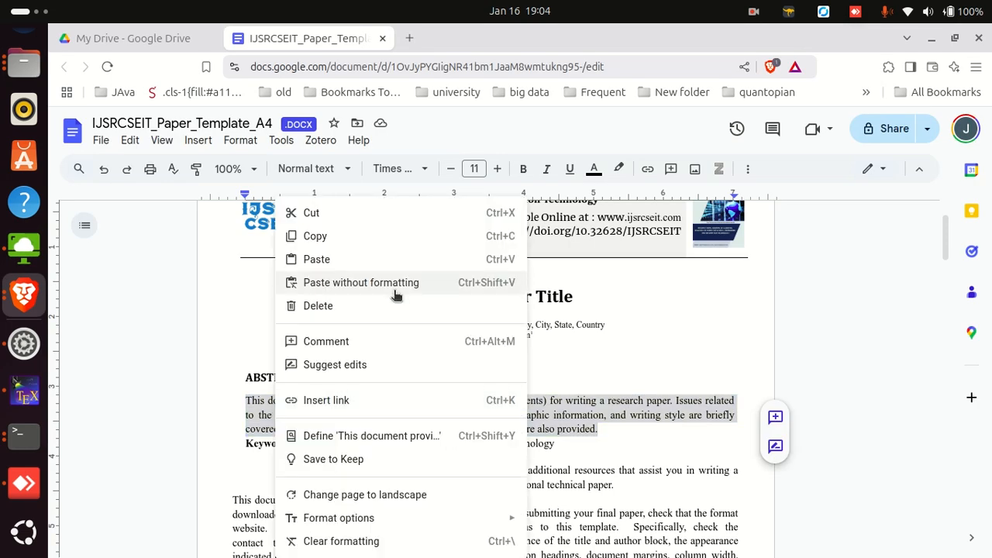
{"action": "left_click", "coordinate": [364, 283]}
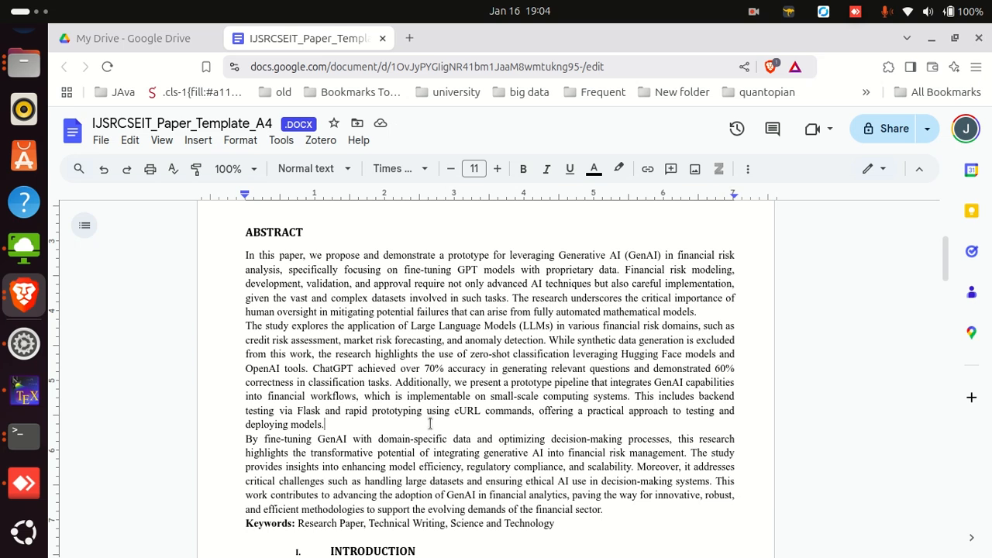
{"action": "key", "text": "Delete"}
Look at the template's Keywords line, then switch to r20.docx in LibreOffice Writer and examine the keyword line beneath its abstract
{"action": "scroll", "coordinate": [487, 447], "scroll_direction": "down", "scroll_amount": 2}
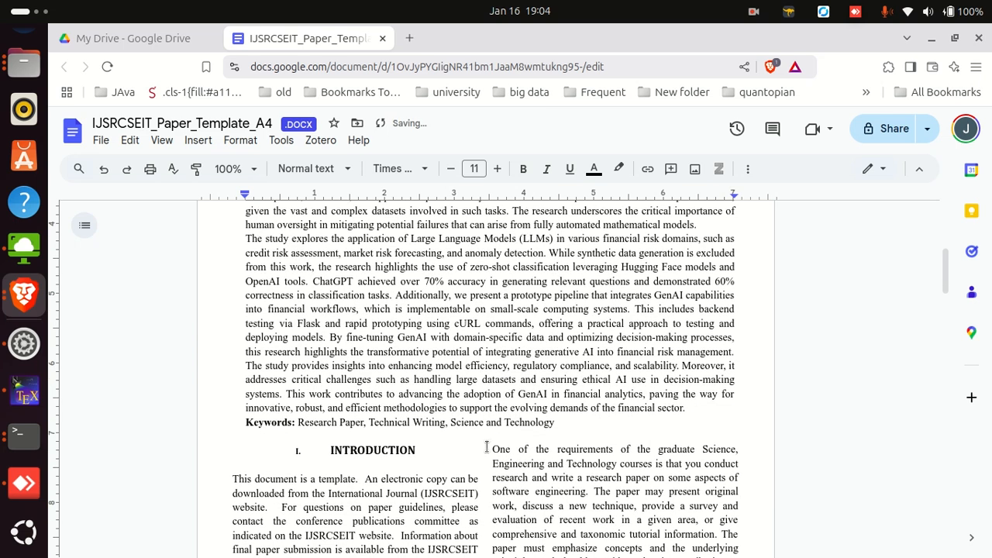
{"action": "scroll", "coordinate": [486, 447], "scroll_direction": "down", "scroll_amount": 2}
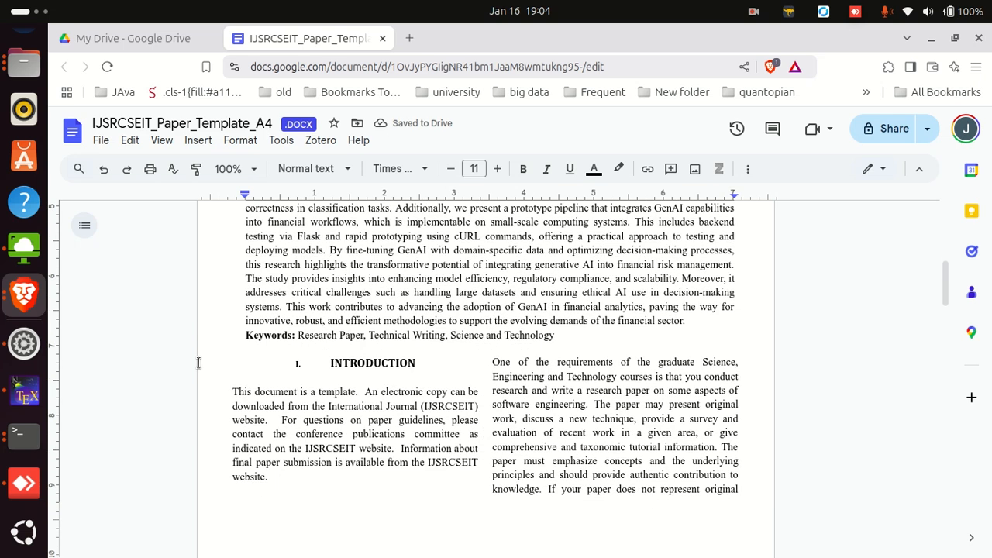
{"action": "key", "text": "alt+Tab"}
{"action": "scroll", "coordinate": [13, 403], "scroll_direction": "down", "scroll_amount": 4}
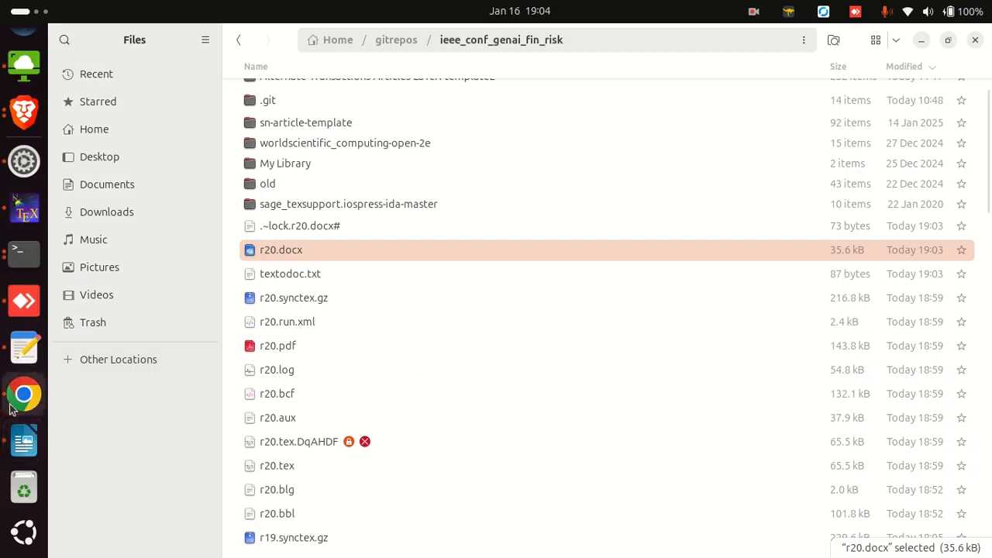
{"action": "left_click", "coordinate": [23, 441]}
{"action": "scroll", "coordinate": [478, 437], "scroll_direction": "down", "scroll_amount": 1}
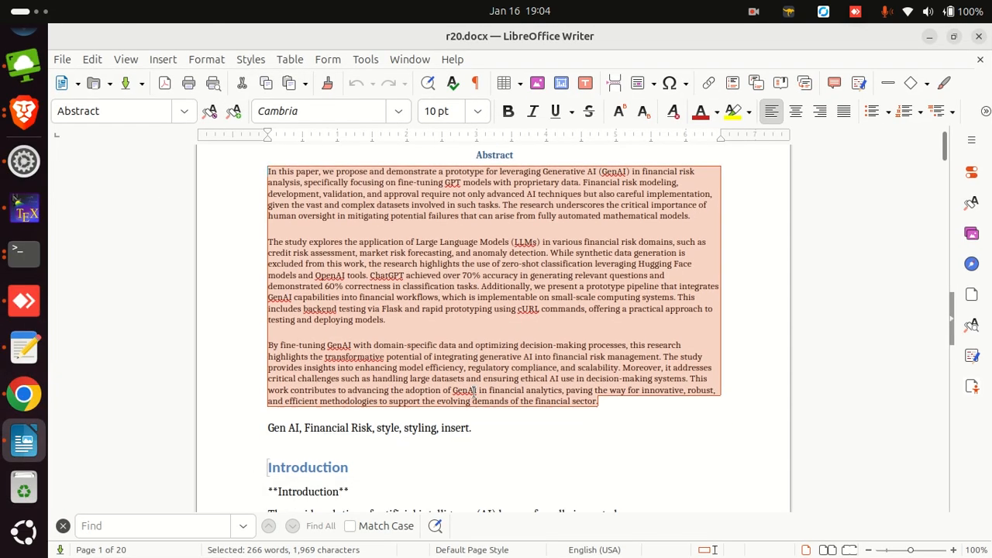
{"action": "left_click", "coordinate": [478, 437]}
{"action": "left_click_drag", "start_coordinate": [434, 426], "coordinate": [409, 427]}
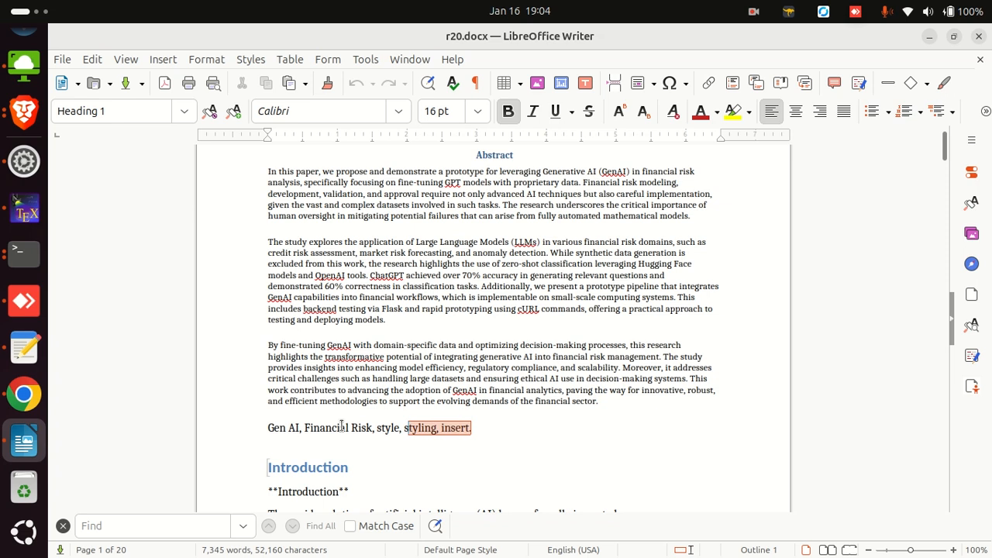
{"action": "left_click", "coordinate": [323, 428]}
Correct the misspelled first word of the r20.docx title to "Literature" using the spelling suggestion
{"action": "scroll", "coordinate": [427, 350], "scroll_direction": "up", "scroll_amount": 4}
{"action": "scroll", "coordinate": [427, 350], "scroll_direction": "up", "scroll_amount": 1}
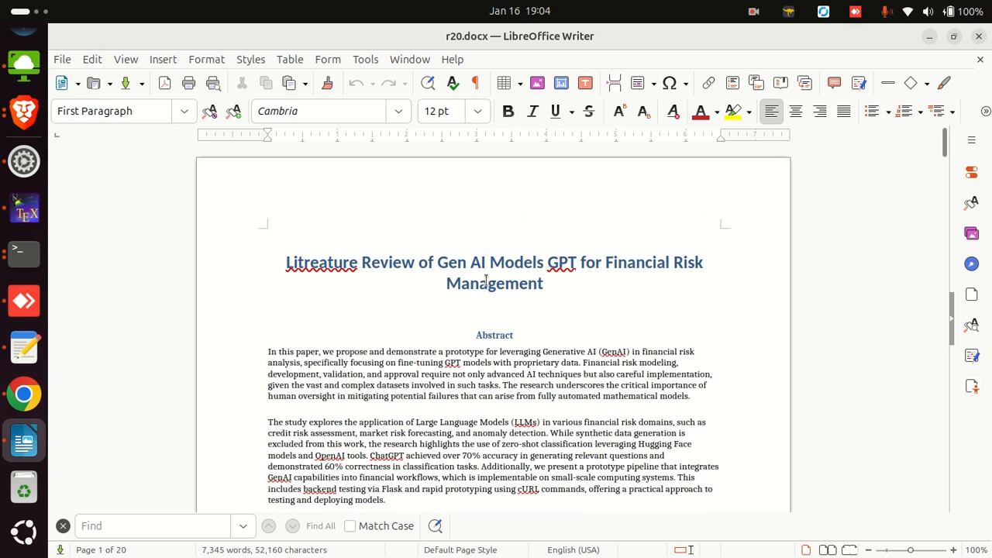
{"action": "left_click_drag", "start_coordinate": [540, 288], "coordinate": [275, 268]}
{"action": "left_click", "coordinate": [304, 264]}
{"action": "right_click", "coordinate": [310, 266]}
{"action": "left_click", "coordinate": [341, 286]}
{"action": "left_click", "coordinate": [564, 284]}
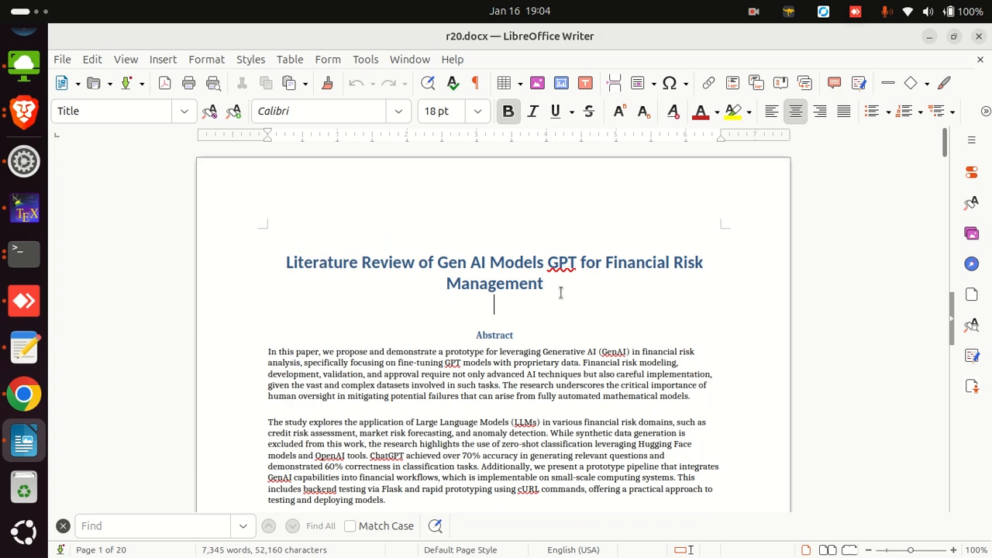
Delete the word "GPT" from the paper title in r20.docx
{"action": "left_click_drag", "start_coordinate": [560, 293], "coordinate": [321, 261]}
{"action": "left_click", "coordinate": [518, 284]}
{"action": "double_click", "coordinate": [568, 262]}
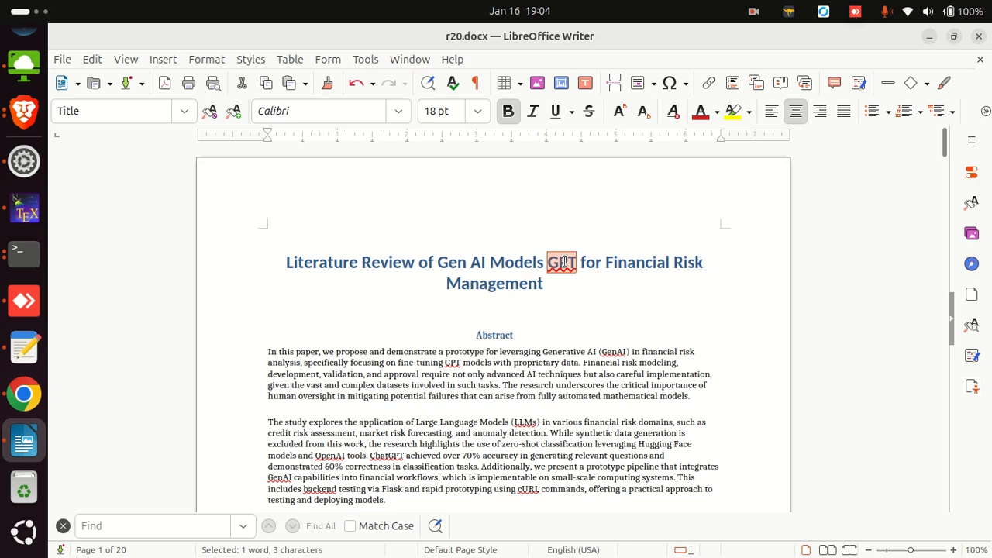
{"action": "key", "text": "Delete"}
Copy the title "Literature Review of Gen AI Models for Financial Risk Management" from r20.docx and paste it without formatting into the template's title line in Brave
{"action": "left_click_drag", "start_coordinate": [540, 283], "coordinate": [301, 260]}
{"action": "key", "text": "ctrl+c"}
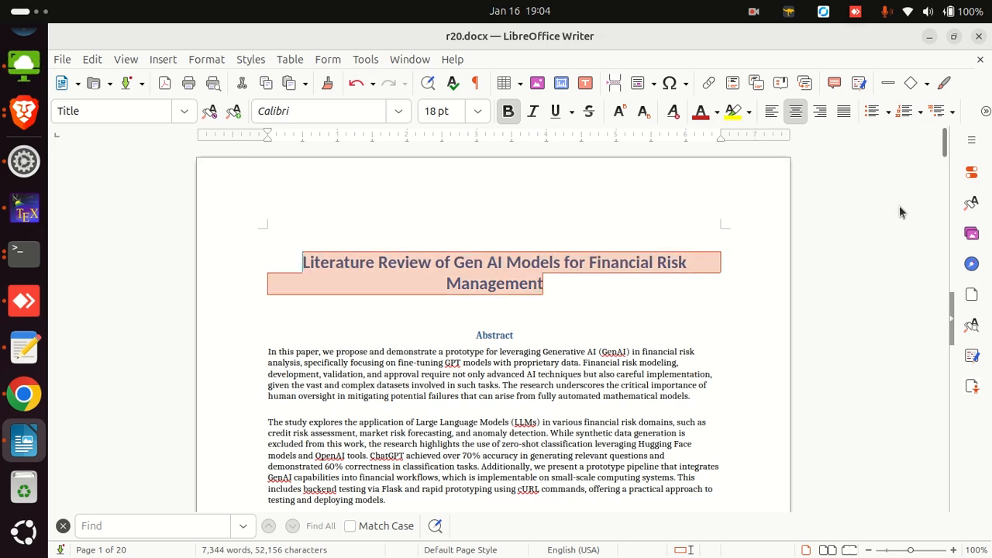
{"action": "left_click", "coordinate": [929, 37]}
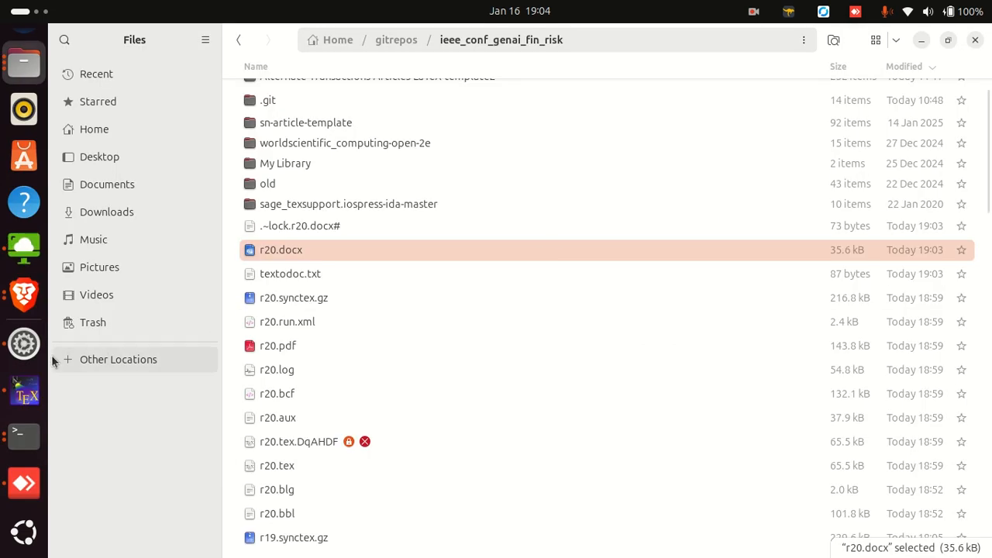
{"action": "left_click", "coordinate": [22, 296]}
{"action": "scroll", "coordinate": [505, 375], "scroll_direction": "up", "scroll_amount": 10}
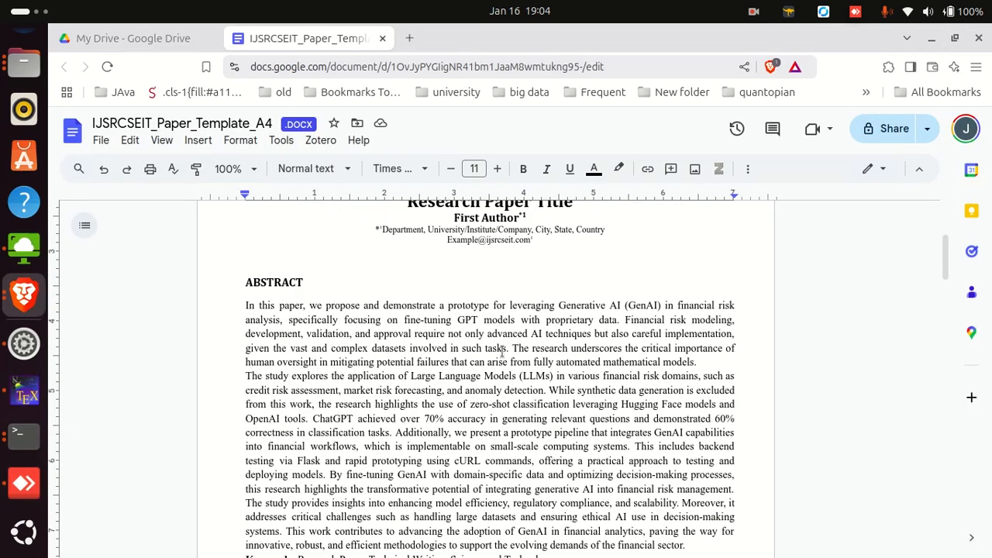
{"action": "right_click", "coordinate": [417, 383]}
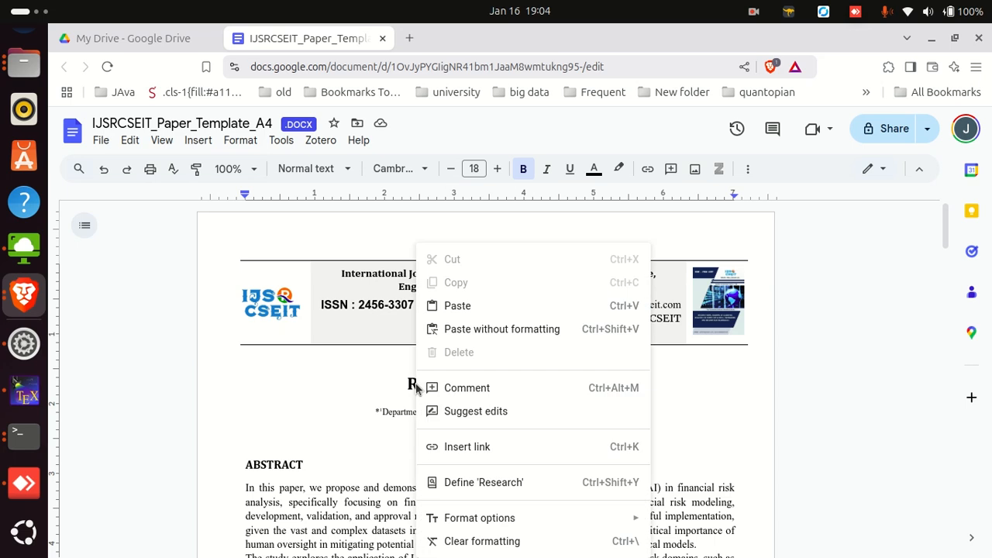
{"action": "left_click", "coordinate": [460, 328]}
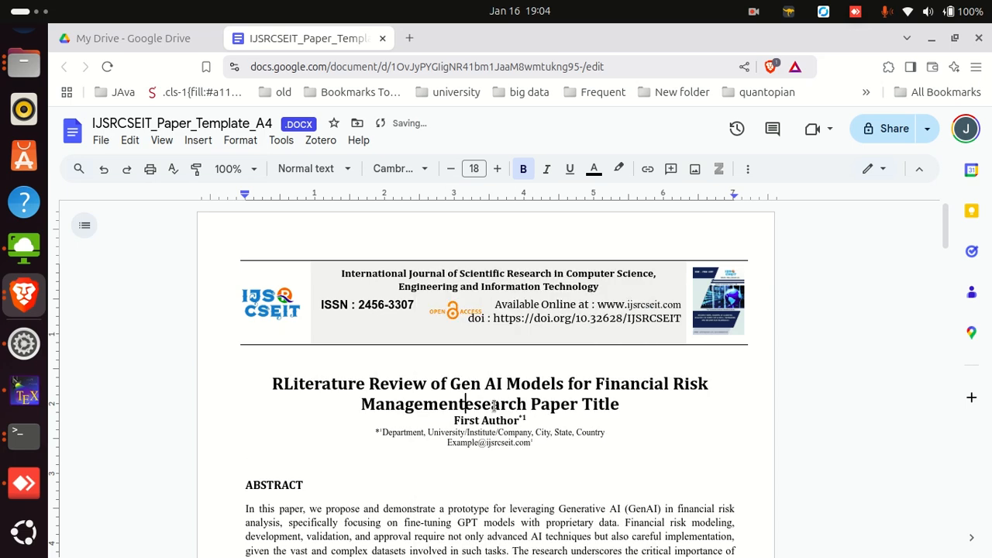
Remove the leftover "Research Paper Title" placeholder letters around the pasted title so it reads "Literature Review of Gen AI Models for Financial Risk Management"
{"action": "key", "text": "Delete"}
{"action": "key", "text": "Delete"}
{"action": "key", "text": "Delete"}
{"action": "key", "text": "Delete"}
{"action": "key", "text": "Delete"}
{"action": "key", "text": "Delete"}
{"action": "key", "text": "Delete"}
{"action": "key", "text": "Delete"}
{"action": "key", "text": "Delete"}
{"action": "key", "text": "Delete"}
{"action": "key", "text": "Delete"}
{"action": "key", "text": "Delete"}
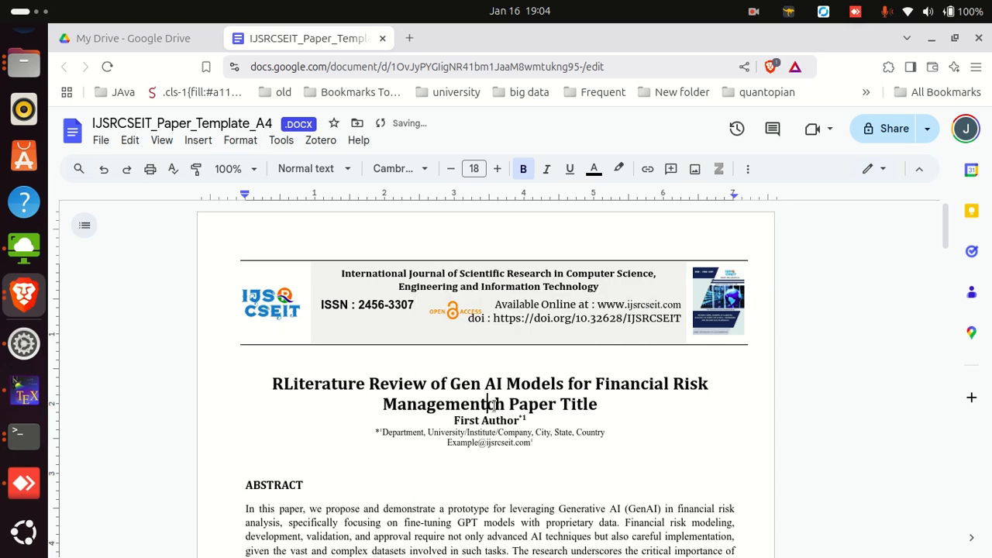
{"action": "key", "text": "Delete"}
{"action": "key", "text": "Delete"}
{"action": "key", "text": "Delete"}
{"action": "key", "text": "Delete"}
{"action": "key", "text": "Delete"}
{"action": "key", "text": "Delete"}
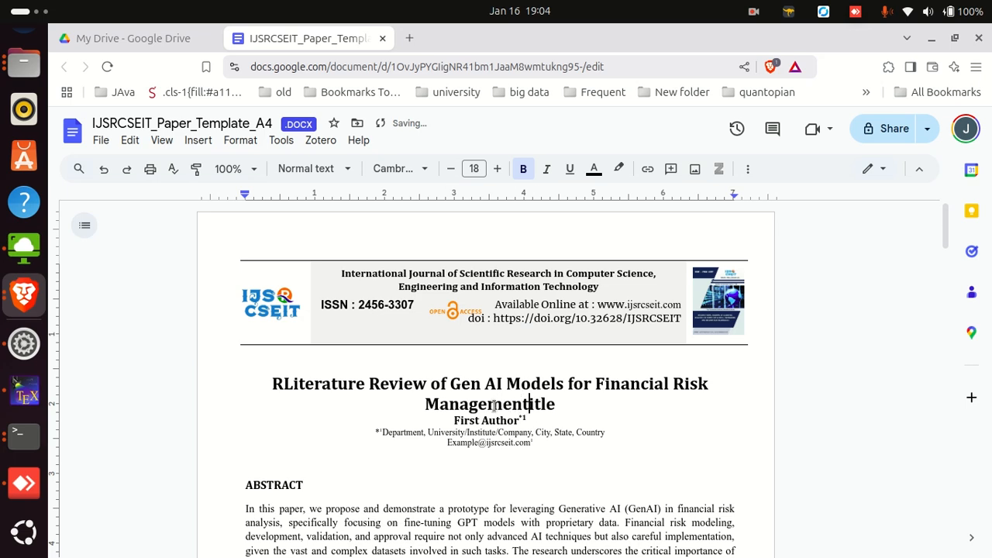
{"action": "left_click", "coordinate": [282, 384]}
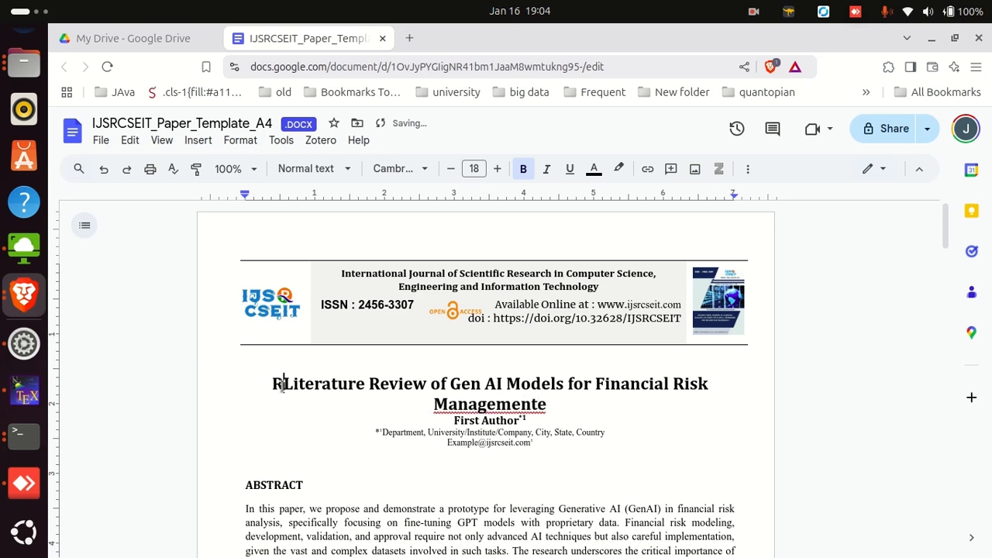
{"action": "key", "text": "BackSpace"}
{"action": "left_click", "coordinate": [564, 395]}
{"action": "key", "text": "BackSpace"}
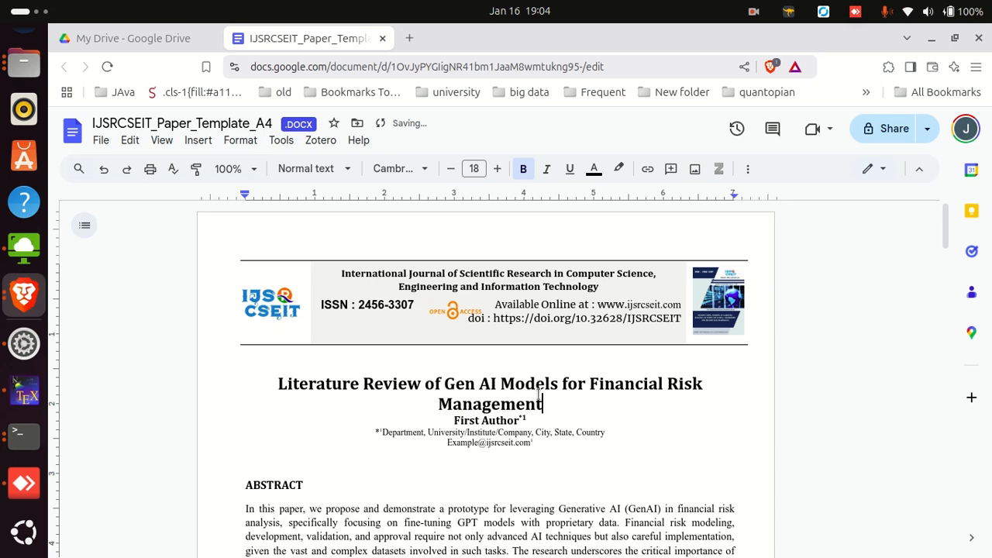
Delete the word "Literature" from the start of the template's paper title
{"action": "left_click", "coordinate": [644, 435]}
{"action": "scroll", "coordinate": [587, 455], "scroll_direction": "down", "scroll_amount": 1}
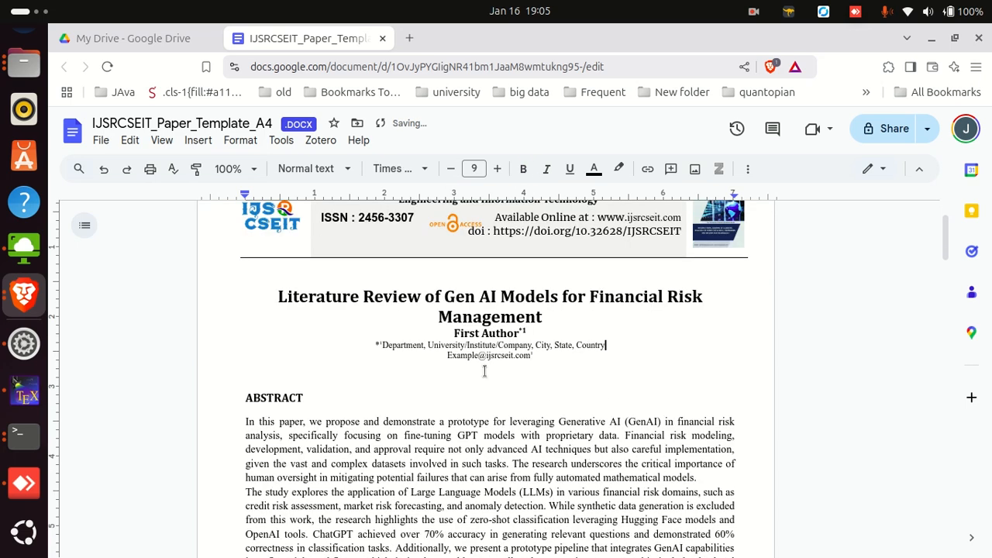
{"action": "double_click", "coordinate": [329, 295]}
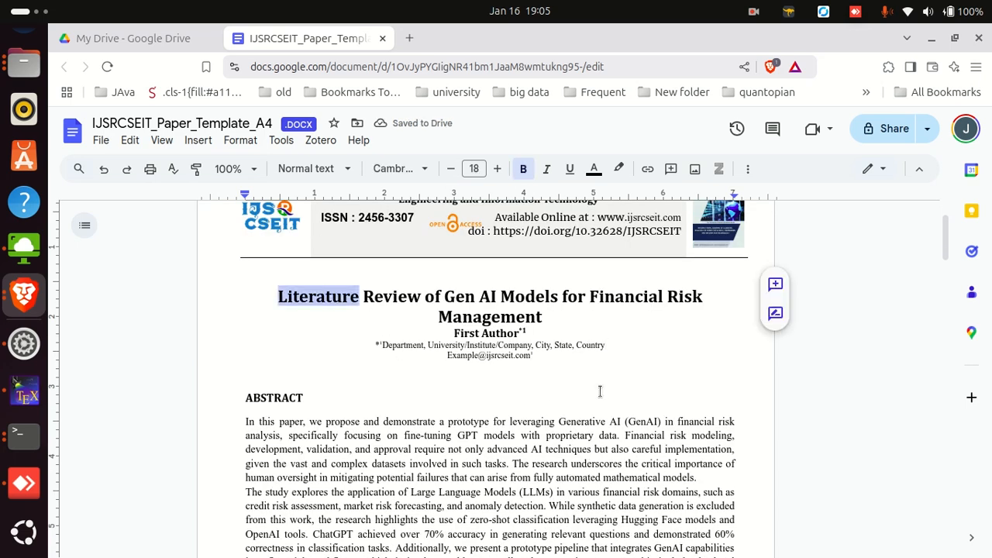
{"action": "key", "text": "BackSpace"}
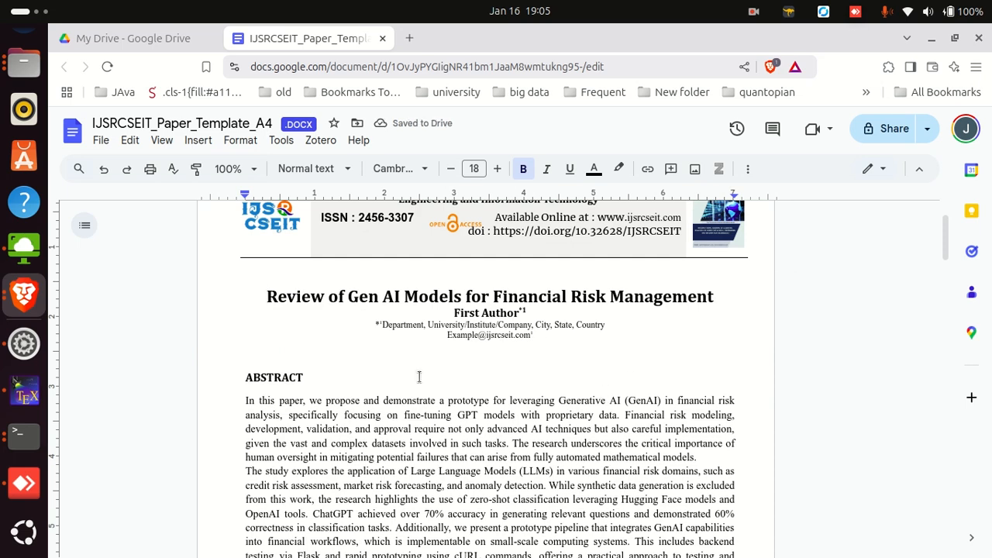
Remove the extra blank lines between the author's e-mail line and the ABSTRACT heading
{"action": "left_click", "coordinate": [362, 341]}
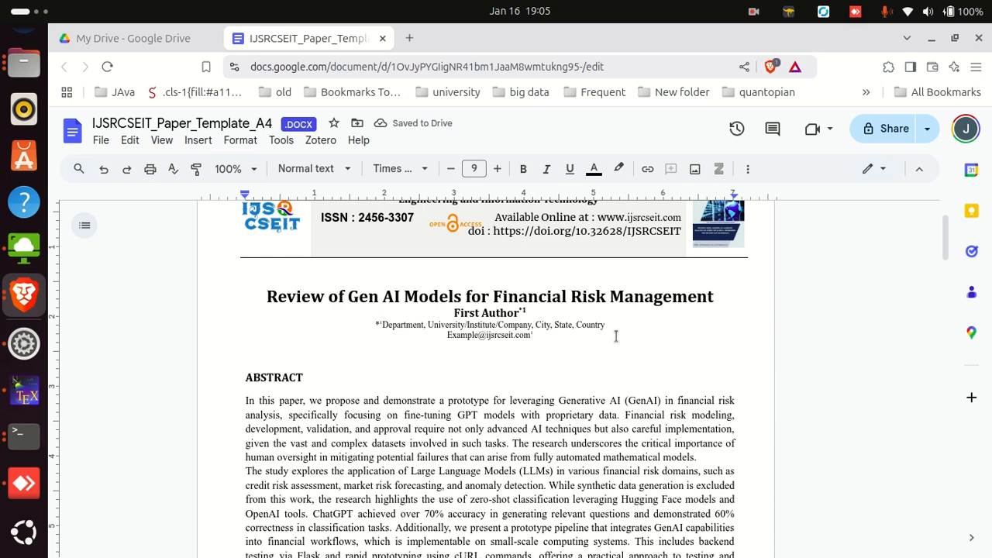
{"action": "key", "text": "Delete"}
{"action": "key", "text": "Delete"}
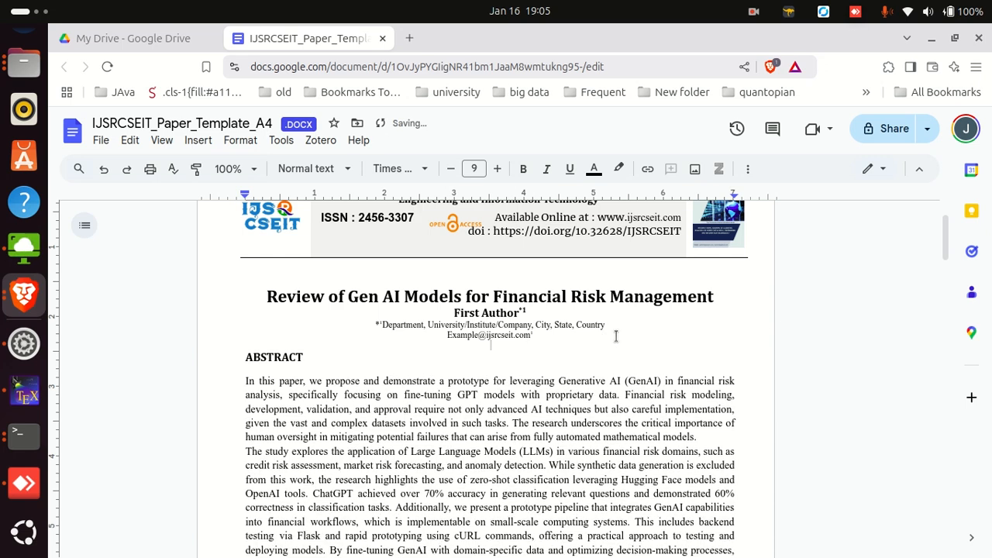
Replace the template's placeholder keywords with "Gen AI, Financial Risk, GPT, LLMs"
{"action": "scroll", "coordinate": [572, 406], "scroll_direction": "down", "scroll_amount": 6}
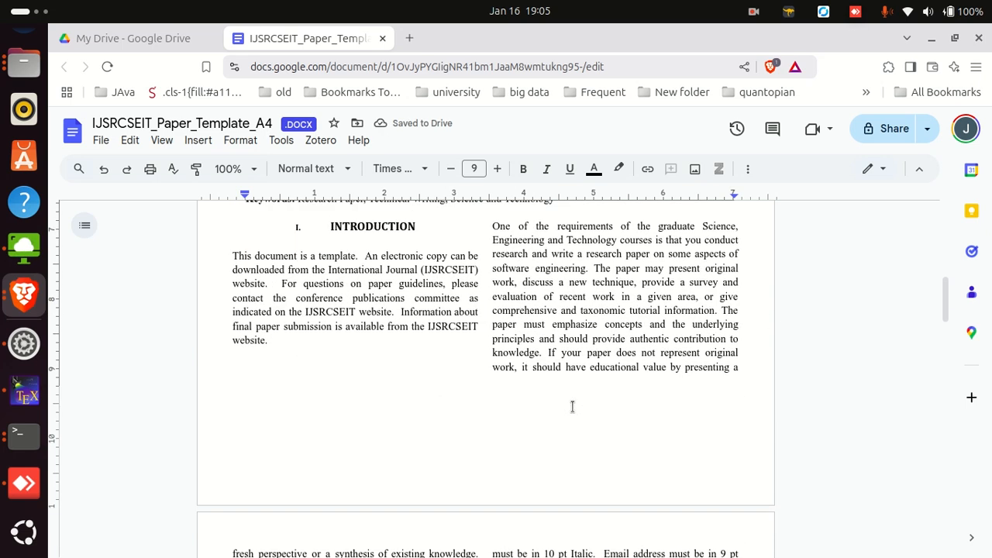
{"action": "scroll", "coordinate": [572, 406], "scroll_direction": "up", "scroll_amount": 2}
{"action": "left_click_drag", "start_coordinate": [558, 374], "coordinate": [299, 376]}
{"action": "type", "text": "Gen AI, Financ"}
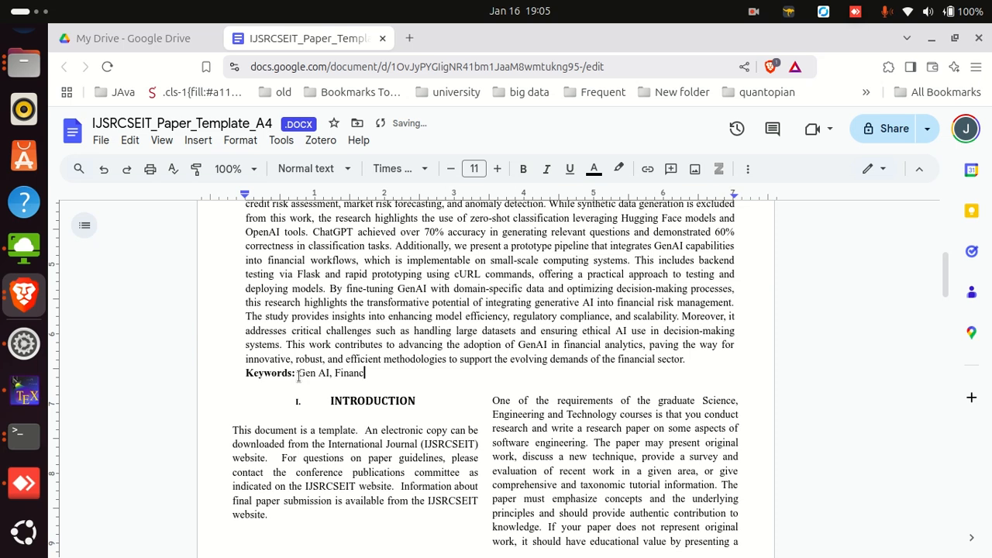
{"action": "type", "text": "ial Risk, GPT"}
{"action": "scroll", "coordinate": [514, 377], "scroll_direction": "up", "scroll_amount": 5}
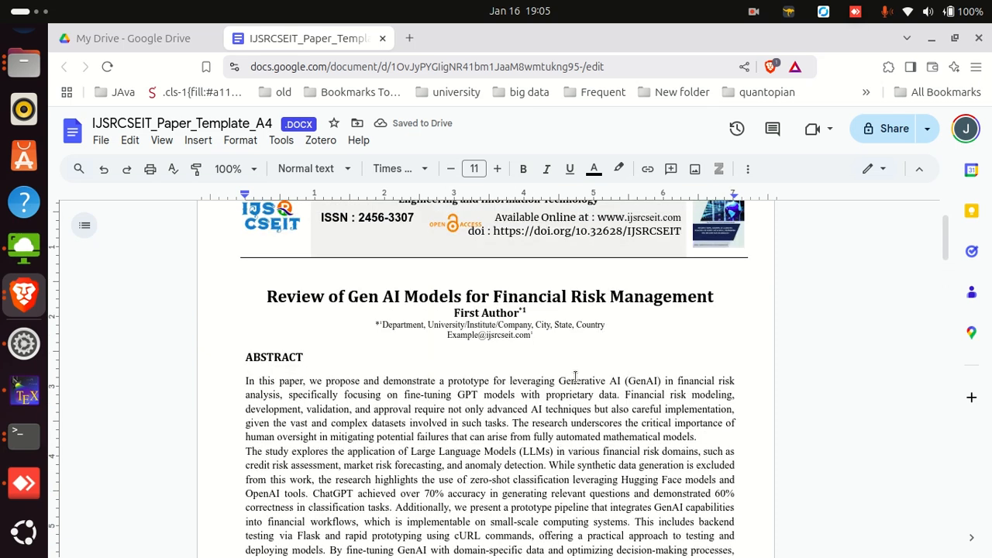
{"action": "scroll", "coordinate": [574, 377], "scroll_direction": "down", "scroll_amount": 5}
{"action": "type", "text": ", Financial Risk, GPT, LLMs"}
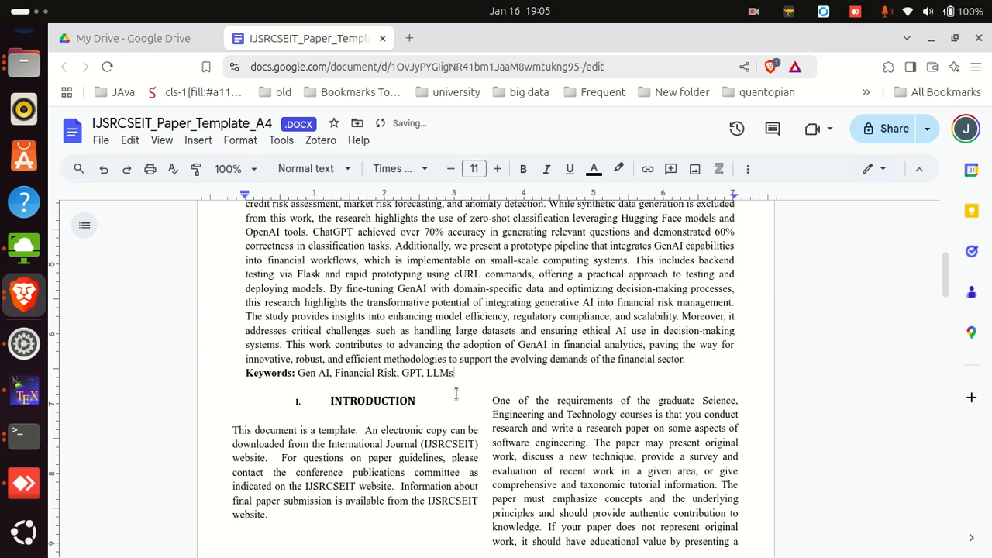
Switch to r20.docx in LibreOffice Writer and delete the stray "**Introduction**" line under the Introduction heading
{"action": "scroll", "coordinate": [429, 421], "scroll_direction": "down", "scroll_amount": 3}
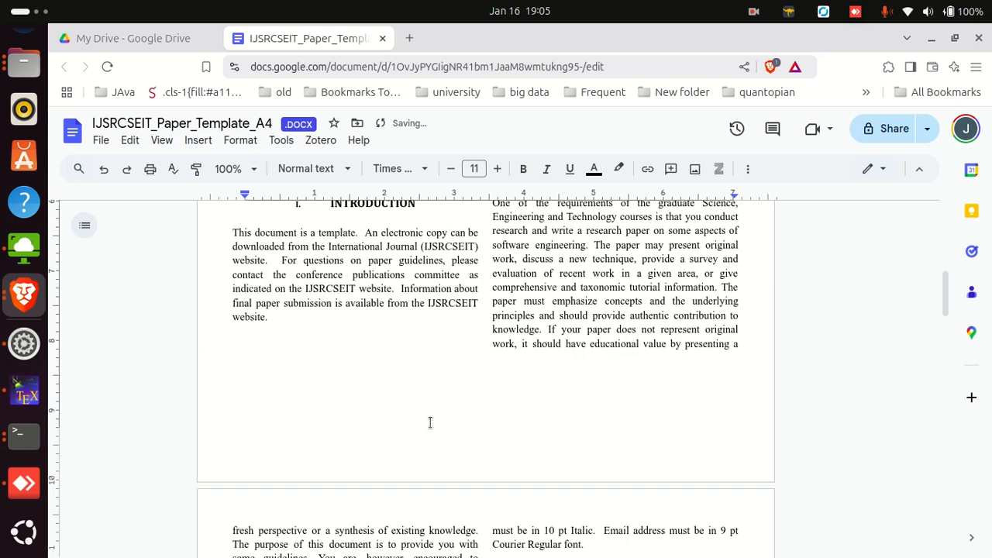
{"action": "scroll", "coordinate": [430, 421], "scroll_direction": "up", "scroll_amount": 8}
{"action": "scroll", "coordinate": [257, 379], "scroll_direction": "down", "scroll_amount": 3}
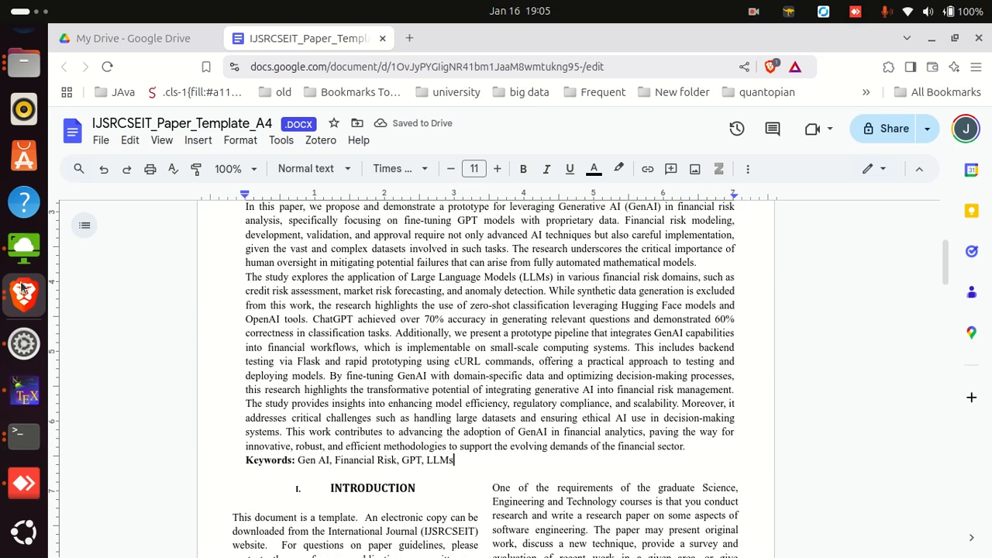
{"action": "left_click", "coordinate": [24, 441]}
{"action": "scroll", "coordinate": [486, 446], "scroll_direction": "down", "scroll_amount": 10}
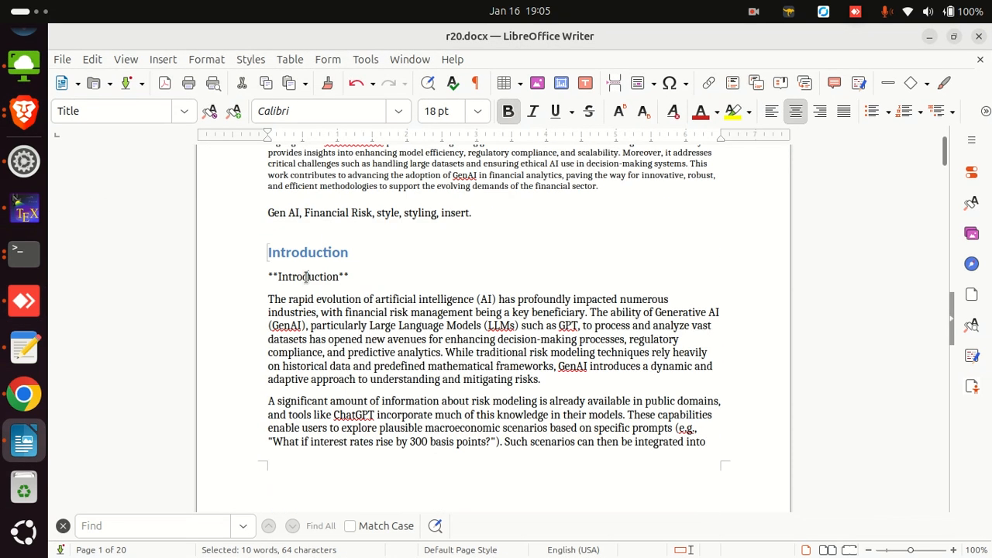
{"action": "triple_click", "coordinate": [306, 276]}
{"action": "key", "text": "BackSpace"}
Delete the "**Research Proposals**" line from the introduction in r20.docx
{"action": "left_click_drag", "start_coordinate": [276, 298], "coordinate": [534, 333]}
{"action": "scroll", "coordinate": [562, 354], "scroll_direction": "down", "scroll_amount": 8}
{"action": "scroll", "coordinate": [534, 357], "scroll_direction": "down", "scroll_amount": 1}
{"action": "left_click", "coordinate": [534, 334]}
{"action": "triple_click", "coordinate": [316, 356]}
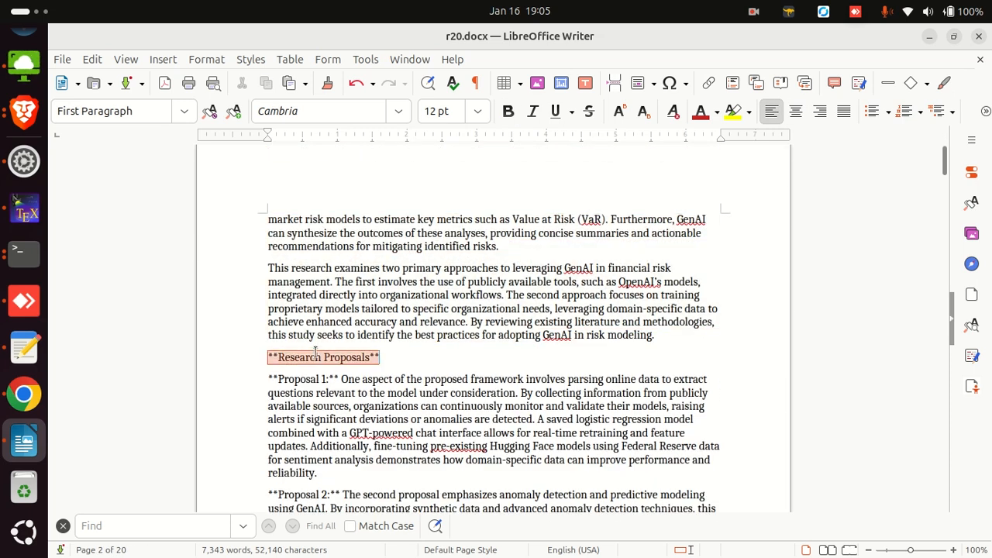
{"action": "key", "text": "BackSpace"}
Delete the "**Objective of the Study**" line from the introduction in r20.docx
{"action": "scroll", "coordinate": [396, 367], "scroll_direction": "down", "scroll_amount": 6}
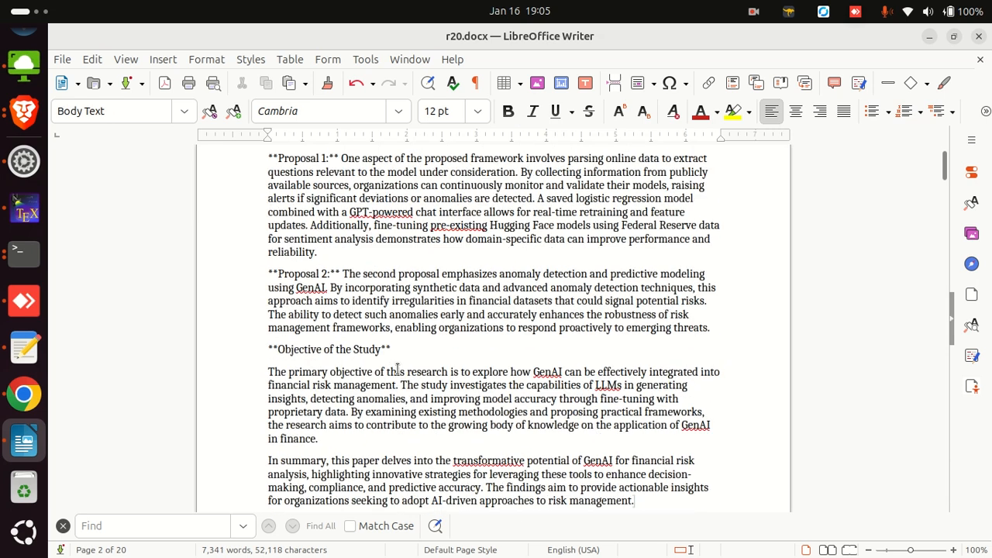
{"action": "triple_click", "coordinate": [355, 349]}
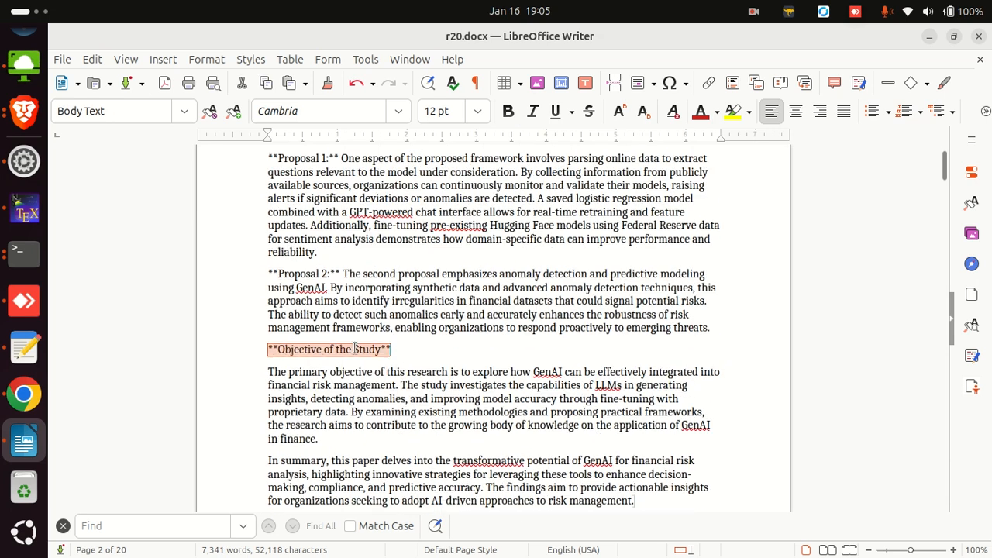
{"action": "key", "text": "BackSpace"}
Copy the introduction's body text up to the Literature Review heading in r20.docx, then switch back to the template in Brave
{"action": "scroll", "coordinate": [440, 370], "scroll_direction": "down", "scroll_amount": 7}
{"action": "scroll", "coordinate": [440, 370], "scroll_direction": "up", "scroll_amount": 2}
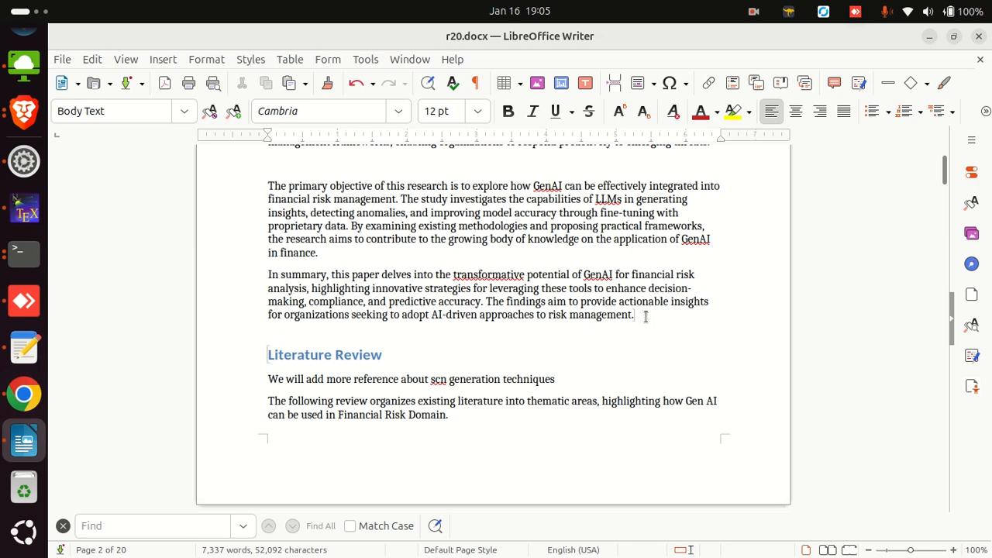
{"action": "left_click_drag", "start_coordinate": [646, 317], "coordinate": [573, 303]}
{"action": "left_click", "coordinate": [668, 332]}
{"action": "scroll", "coordinate": [428, 307], "scroll_direction": "up", "scroll_amount": 6}
{"action": "left_click_drag", "start_coordinate": [659, 322], "coordinate": [224, 219]}
{"action": "scroll", "coordinate": [361, 336], "scroll_direction": "up", "scroll_amount": 10}
{"action": "scroll", "coordinate": [284, 339], "scroll_direction": "up", "scroll_amount": 2}
{"action": "key", "text": "alt+Tab"}
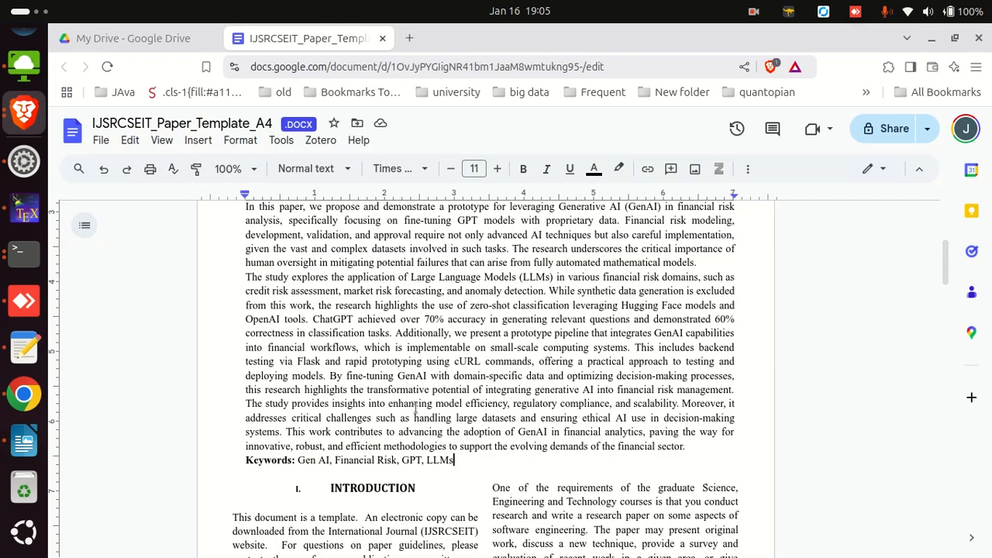
Insert blank lines after "This document is a template." in the template's Introduction and paste the copied introduction text there
{"action": "scroll", "coordinate": [318, 363], "scroll_direction": "up", "scroll_amount": 15}
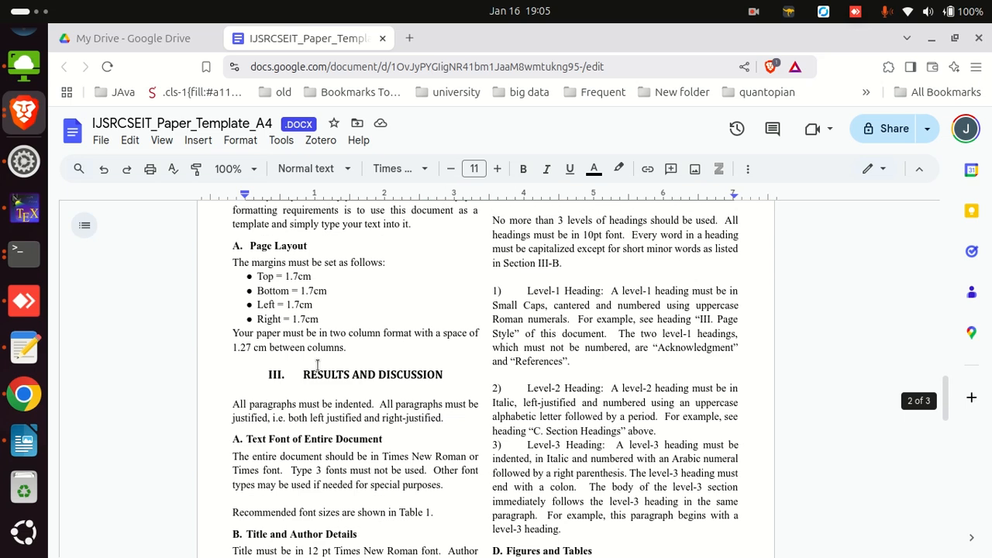
{"action": "scroll", "coordinate": [317, 363], "scroll_direction": "up", "scroll_amount": 10}
{"action": "scroll", "coordinate": [237, 345], "scroll_direction": "down", "scroll_amount": 3}
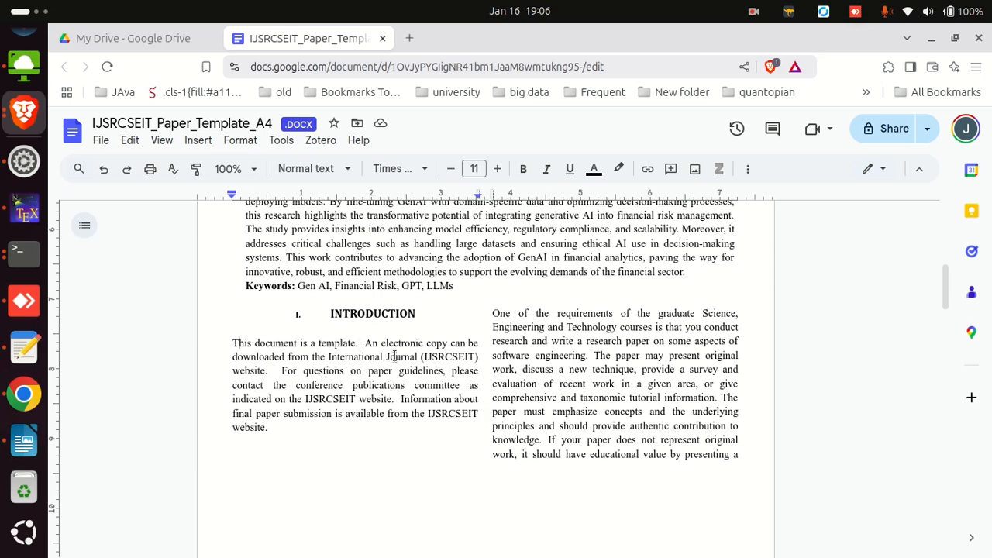
{"action": "key", "text": "Return"}
{"action": "key", "text": "Return"}
{"action": "key", "text": "Return"}
{"action": "key", "text": "Return"}
{"action": "key", "text": "Return"}
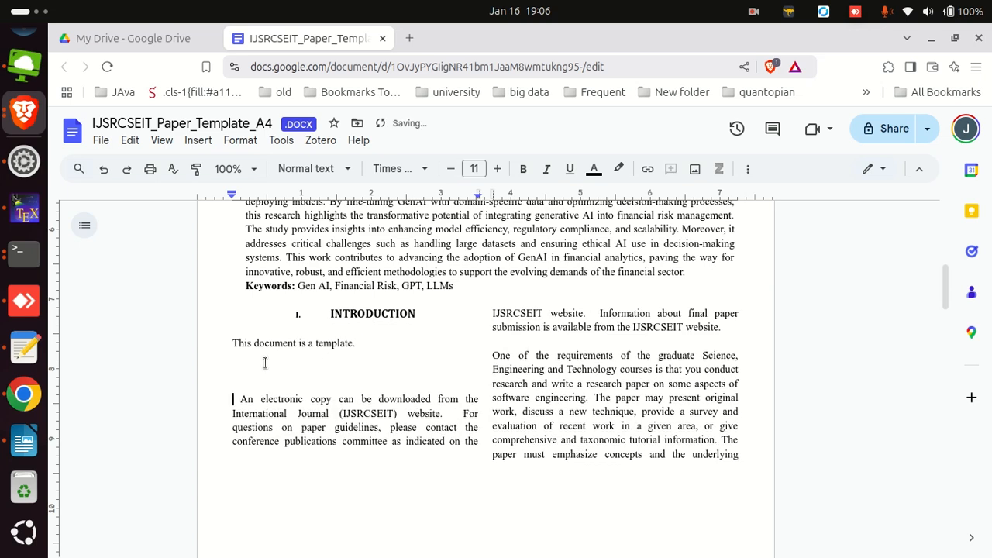
{"action": "left_click", "coordinate": [251, 376]}
{"action": "right_click", "coordinate": [251, 376]}
{"action": "left_click", "coordinate": [359, 349]}
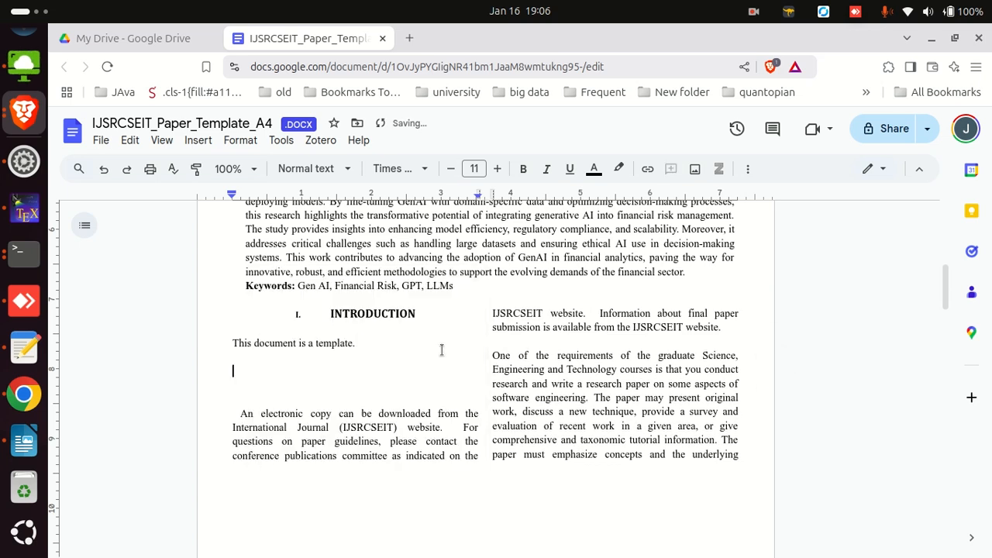
Delete the placeholder sentence "This document is a template." and the blank lines above the pasted introduction
{"action": "scroll", "coordinate": [543, 379], "scroll_direction": "up", "scroll_amount": 3}
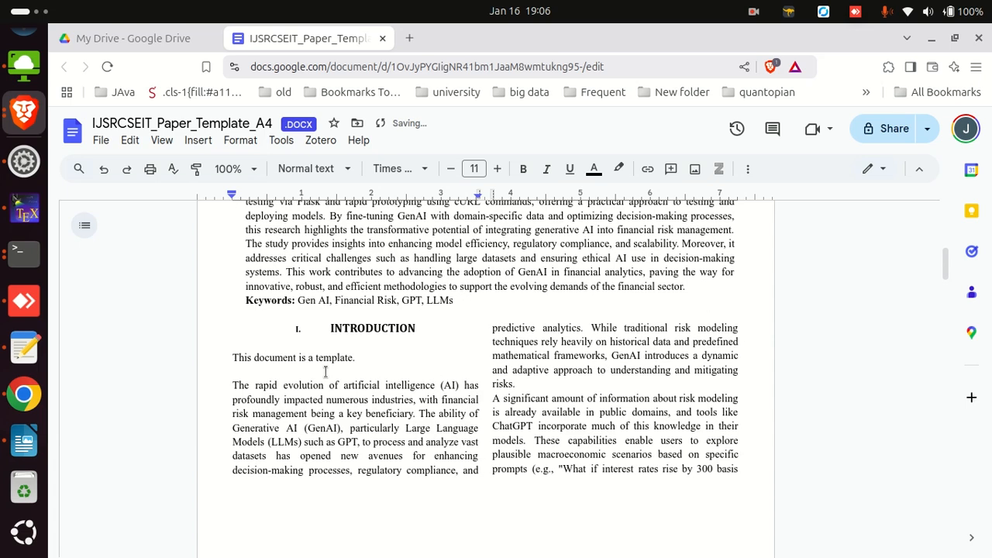
{"action": "left_click_drag", "start_coordinate": [357, 358], "coordinate": [192, 367]}
{"action": "key", "text": "BackSpace"}
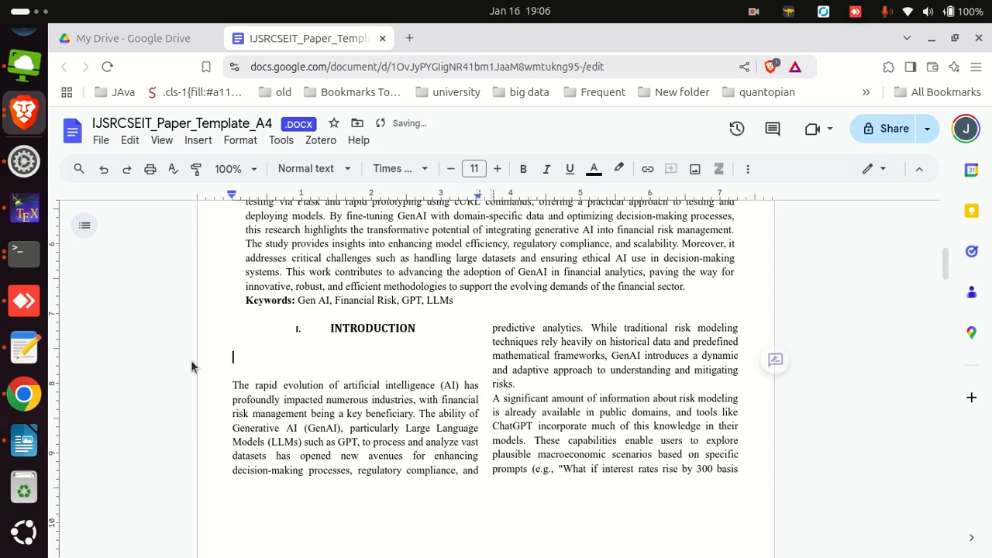
{"action": "key", "text": "Delete"}
{"action": "key", "text": "Delete"}
Delete the remaining placeholder introduction text, from "An electronic copy can be downloaded" through "its end or result.", above Methods and Material
{"action": "scroll", "coordinate": [513, 388], "scroll_direction": "down", "scroll_amount": 1}
{"action": "scroll", "coordinate": [513, 388], "scroll_direction": "down", "scroll_amount": 3}
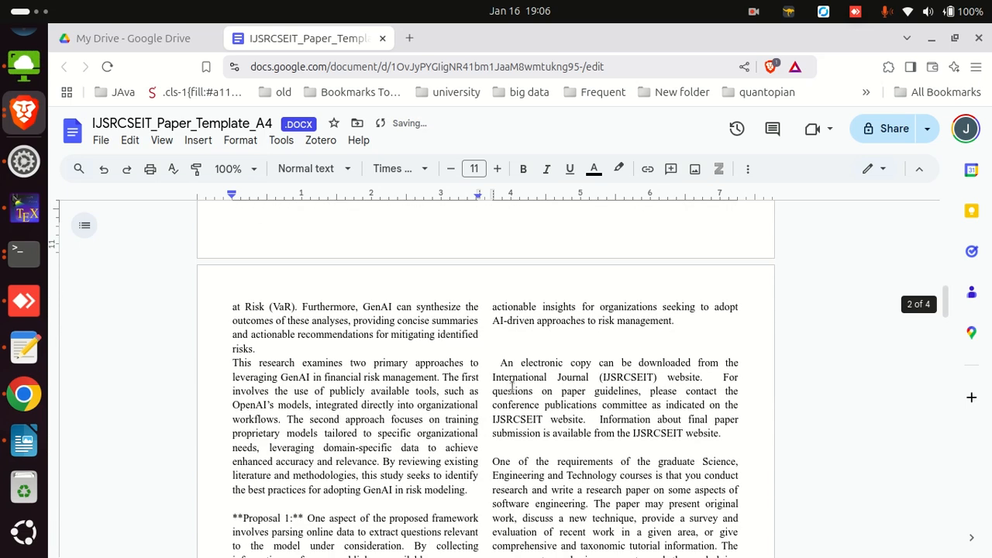
{"action": "scroll", "coordinate": [372, 376], "scroll_direction": "down", "scroll_amount": 3}
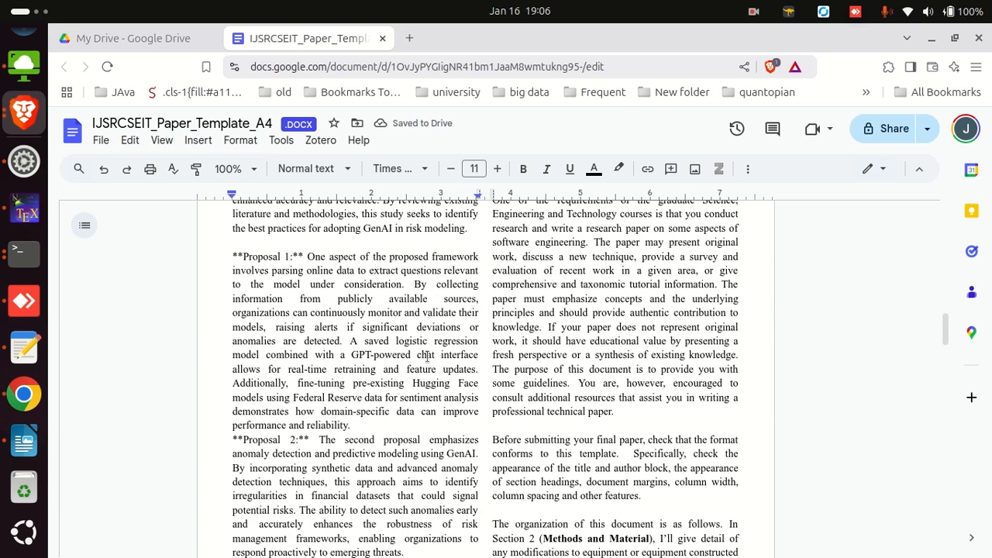
{"action": "scroll", "coordinate": [426, 357], "scroll_direction": "up", "scroll_amount": 3}
{"action": "scroll", "coordinate": [350, 348], "scroll_direction": "down", "scroll_amount": 5}
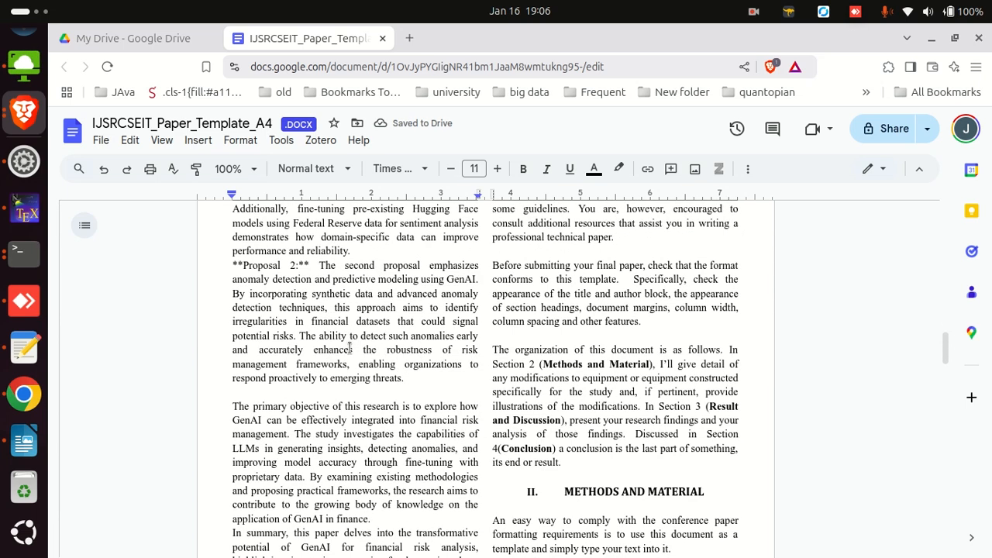
{"action": "scroll", "coordinate": [373, 370], "scroll_direction": "down", "scroll_amount": 2}
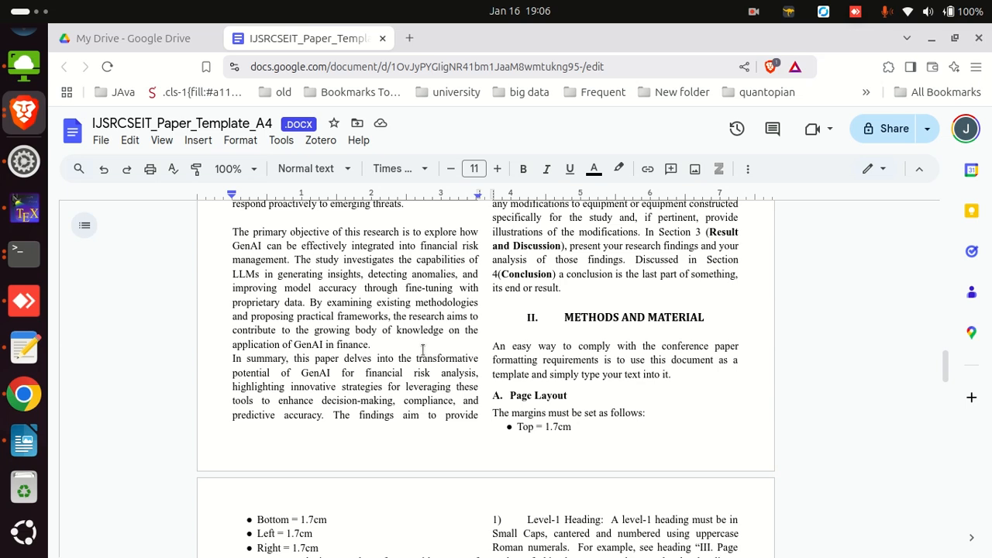
{"action": "scroll", "coordinate": [422, 350], "scroll_direction": "up", "scroll_amount": 8}
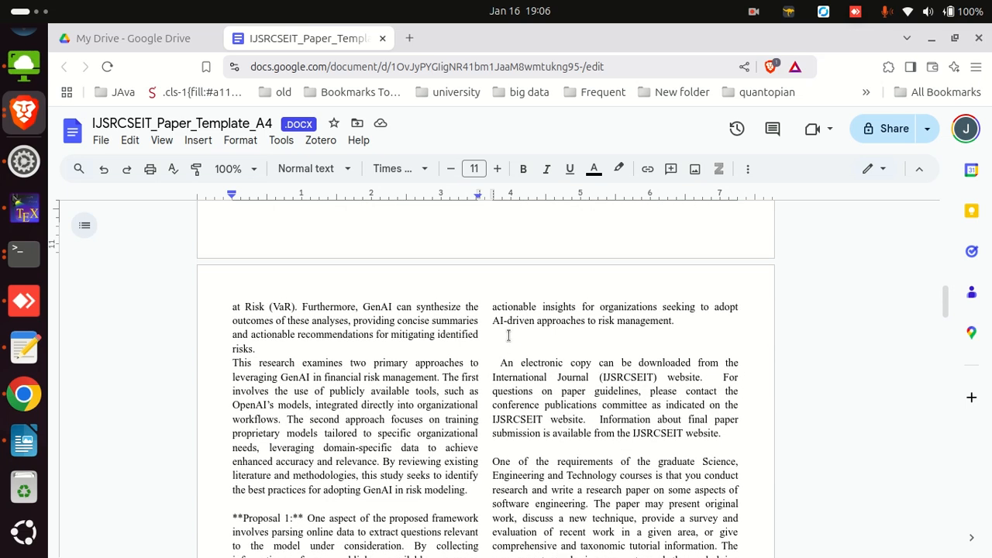
{"action": "left_click_drag", "start_coordinate": [508, 335], "coordinate": [594, 458]}
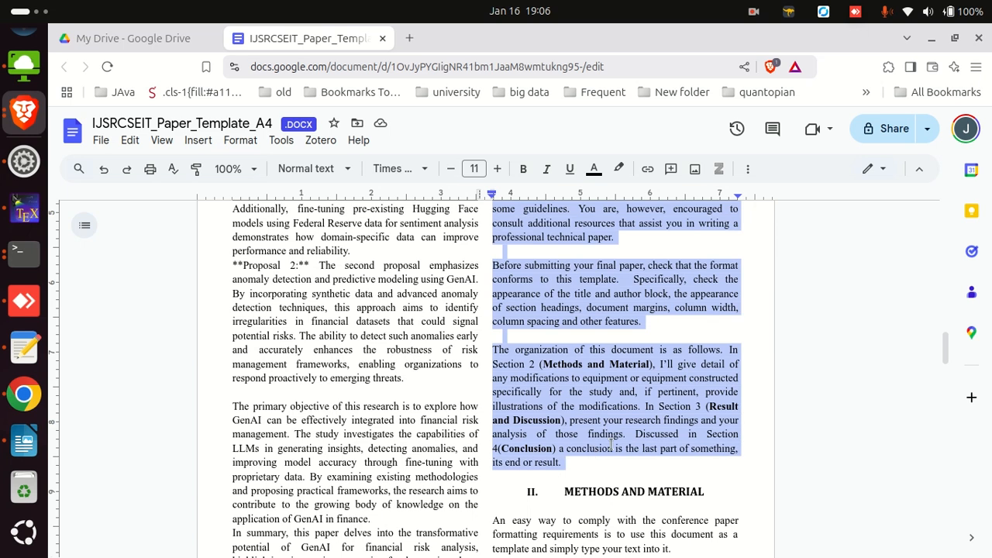
{"action": "key", "text": "BackSpace"}
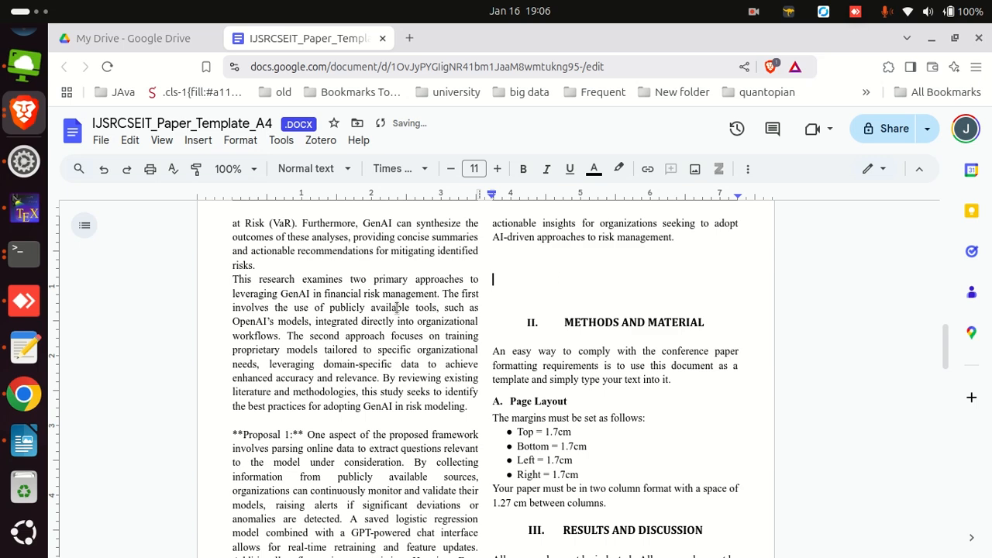
Add the line LITERATURE REVIEW above the Methods and Material heading and correct its spelling
{"action": "type", "text": "L"}
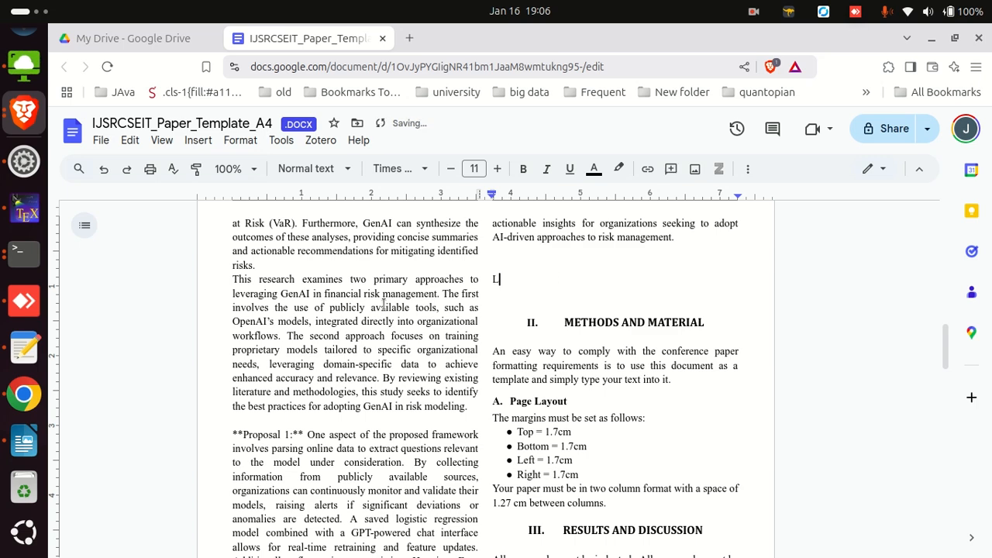
{"action": "type", "text": "ITREATURE REVIEW"}
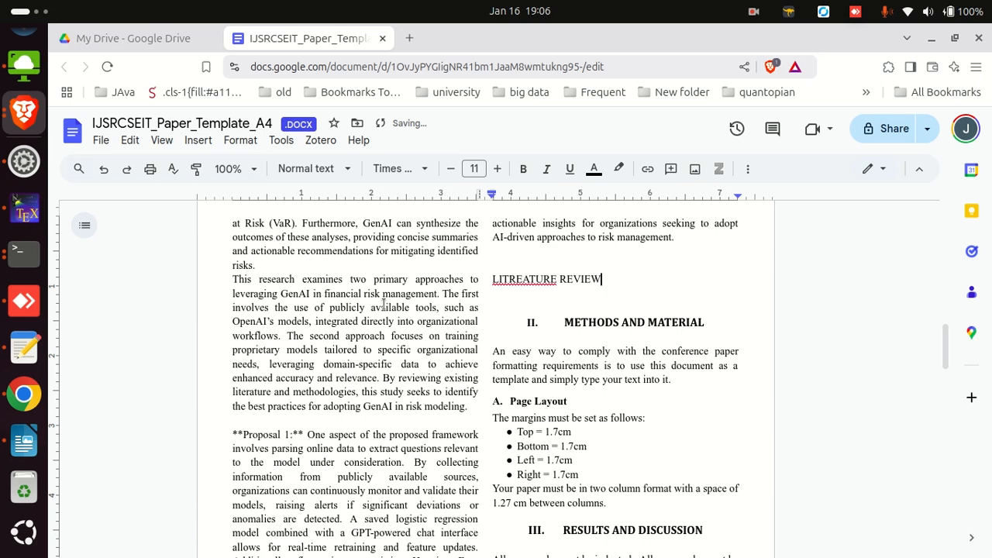
{"action": "right_click", "coordinate": [533, 279]}
{"action": "left_click", "coordinate": [589, 311]}
Copy the formatting of the METHODS AND MATERIAL heading onto the LITERATURE REVIEW line with Paint format
{"action": "left_click", "coordinate": [596, 322]}
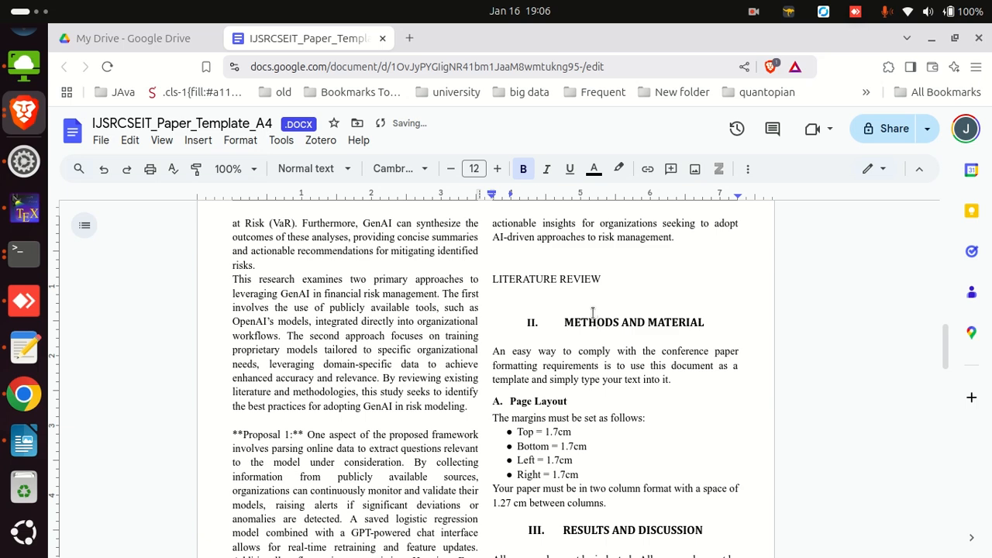
{"action": "left_click", "coordinate": [424, 166]}
{"action": "left_click", "coordinate": [425, 168]}
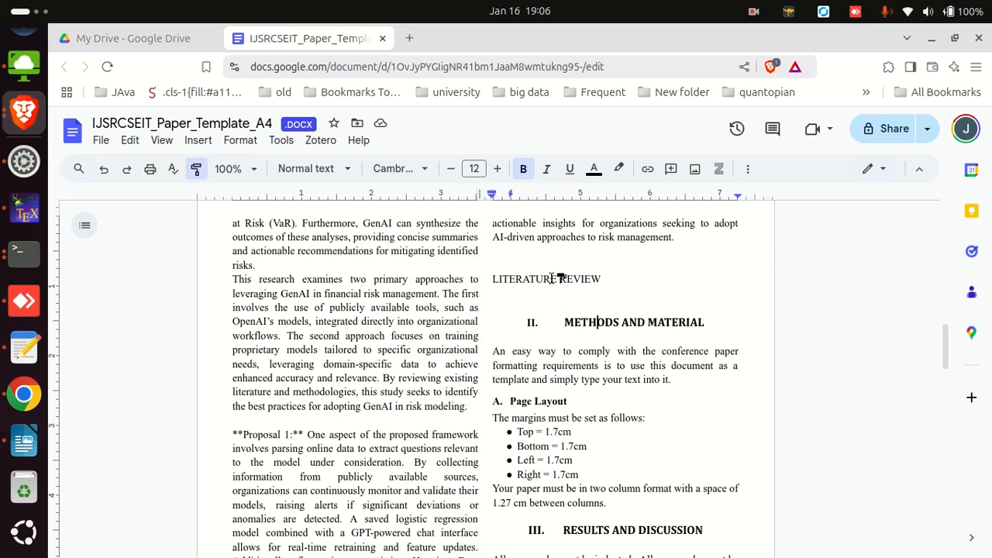
{"action": "left_click_drag", "start_coordinate": [491, 275], "coordinate": [611, 280]}
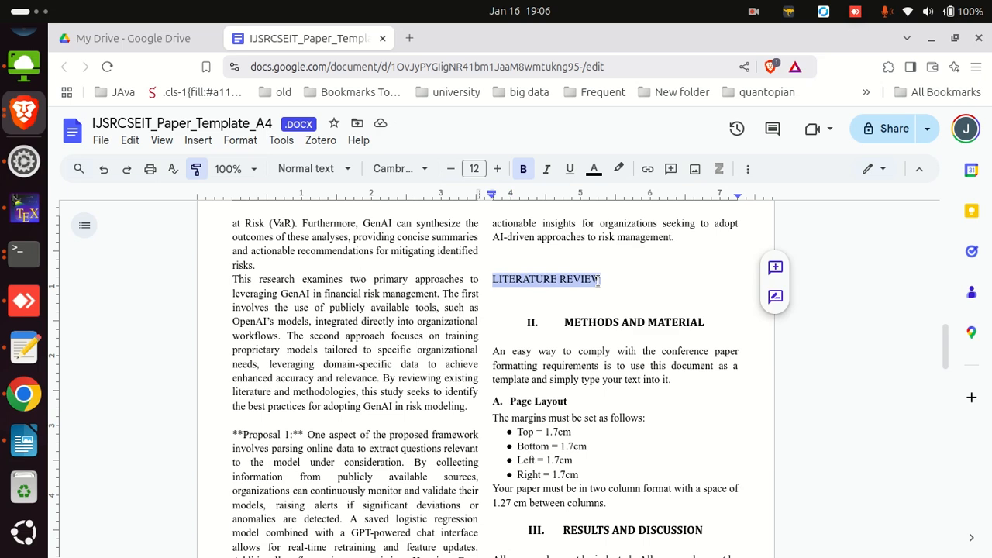
{"action": "left_click", "coordinate": [587, 325]}
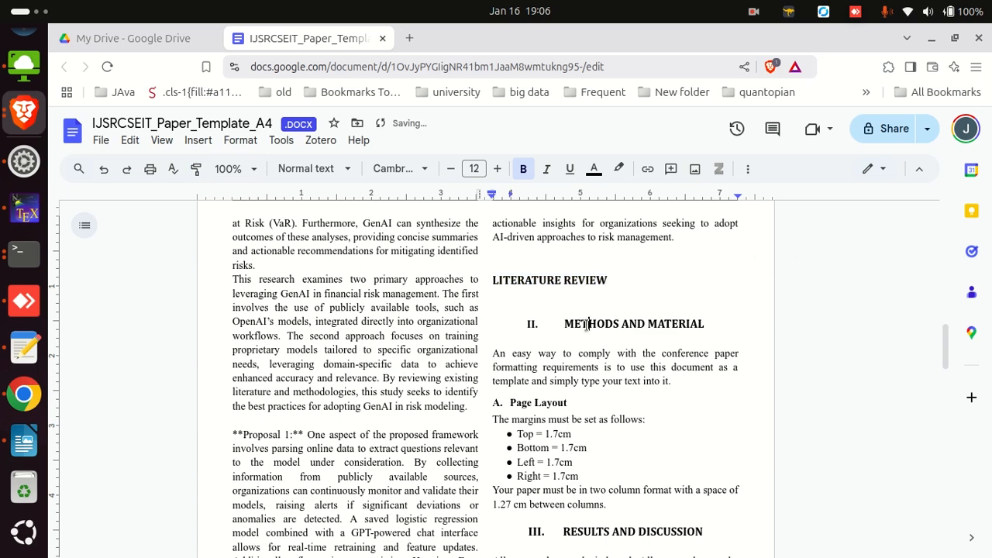
Try to turn the LITERATURE REVIEW line into a numbered list item, then remove the numbering
{"action": "left_click", "coordinate": [559, 280]}
{"action": "left_click", "coordinate": [749, 169]}
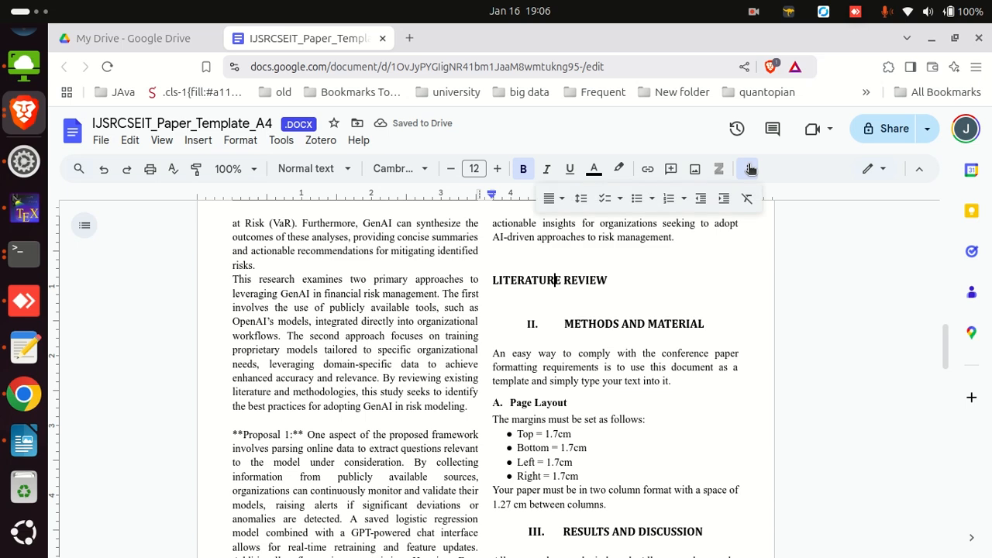
{"action": "left_click", "coordinate": [668, 198]}
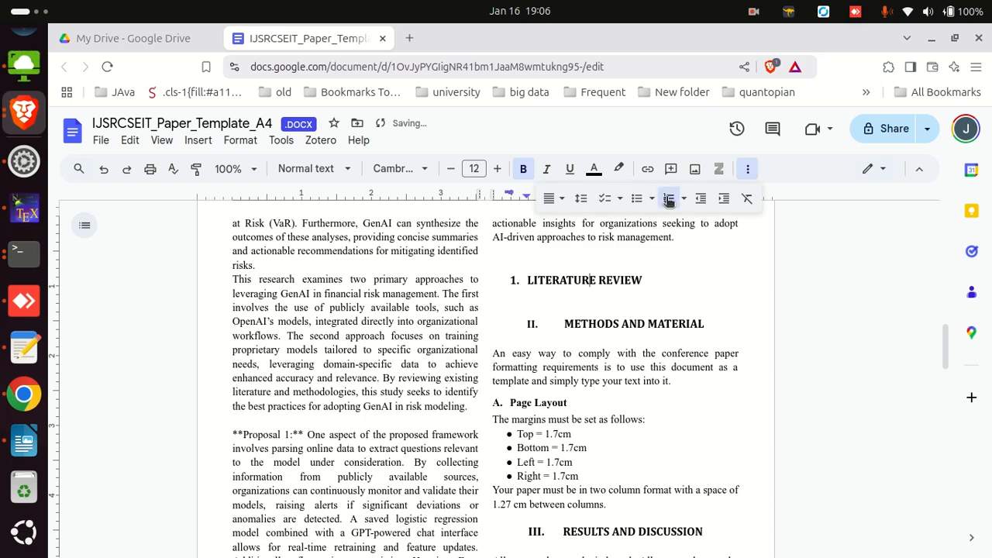
{"action": "left_click", "coordinate": [668, 198]}
{"action": "left_click", "coordinate": [544, 328]}
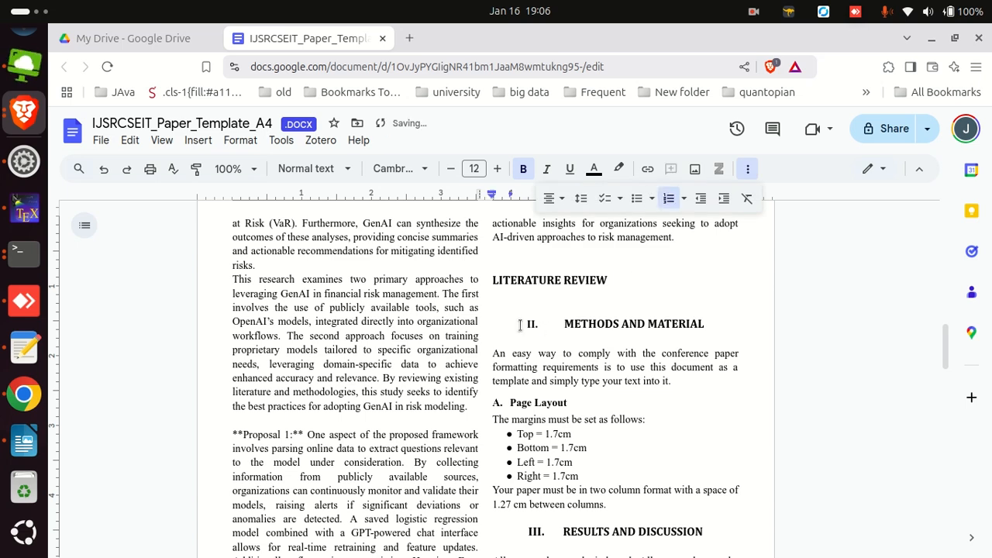
Replace the LITERATURE REVIEW line with a copy of the numbered METHODS AND MATERIAL heading
{"action": "left_click_drag", "start_coordinate": [707, 320], "coordinate": [503, 322]}
{"action": "key", "text": "ctrl+c"}
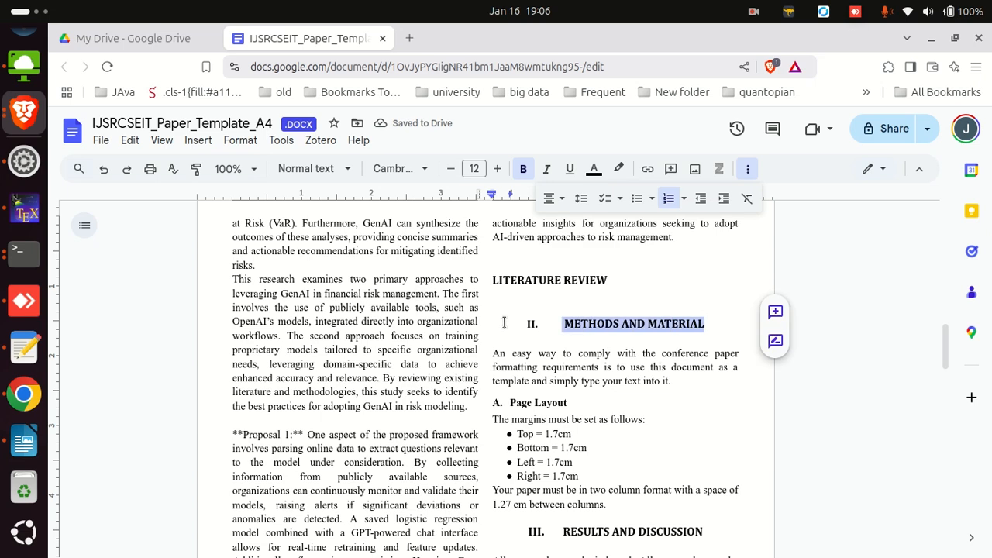
{"action": "triple_click", "coordinate": [512, 279]}
{"action": "key", "text": "ctrl+v"}
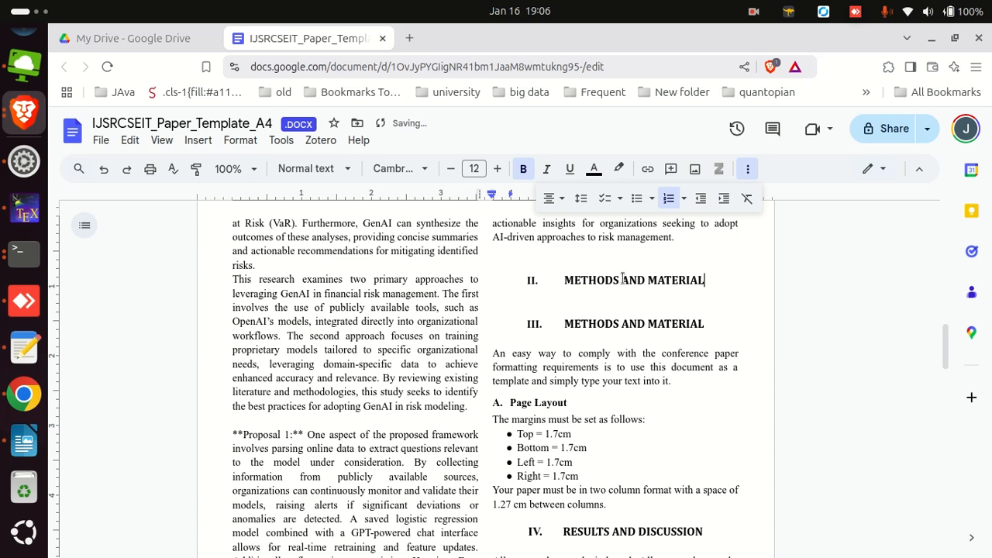
Retitle the copied heading II as LITERATURE REVIEW with correct spelling and add a blank line below it
{"action": "double_click", "coordinate": [623, 279]}
{"action": "triple_click", "coordinate": [624, 279]}
{"action": "type", "text": "Li"}
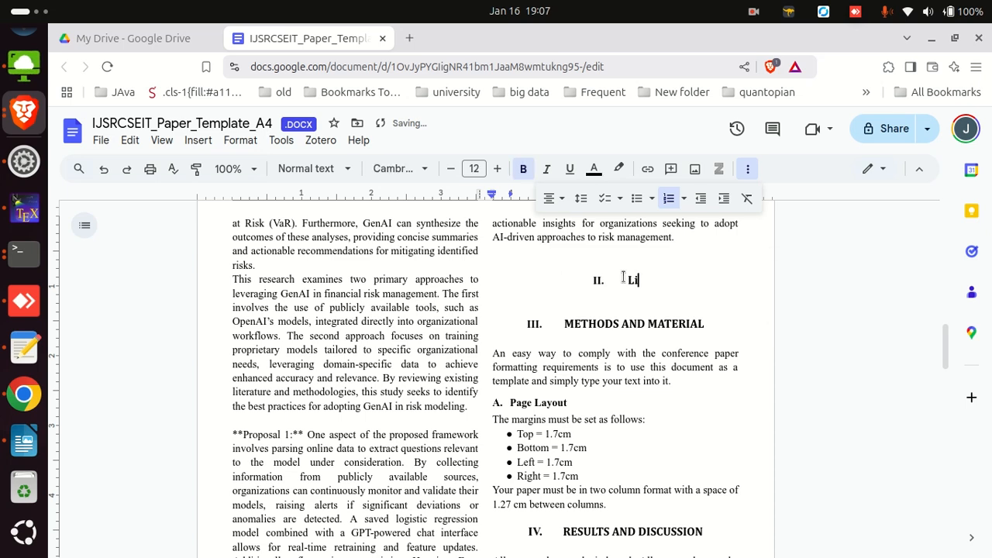
{"action": "type", "text": "ITERATURE"}
{"action": "type", "text": " REVIEW"}
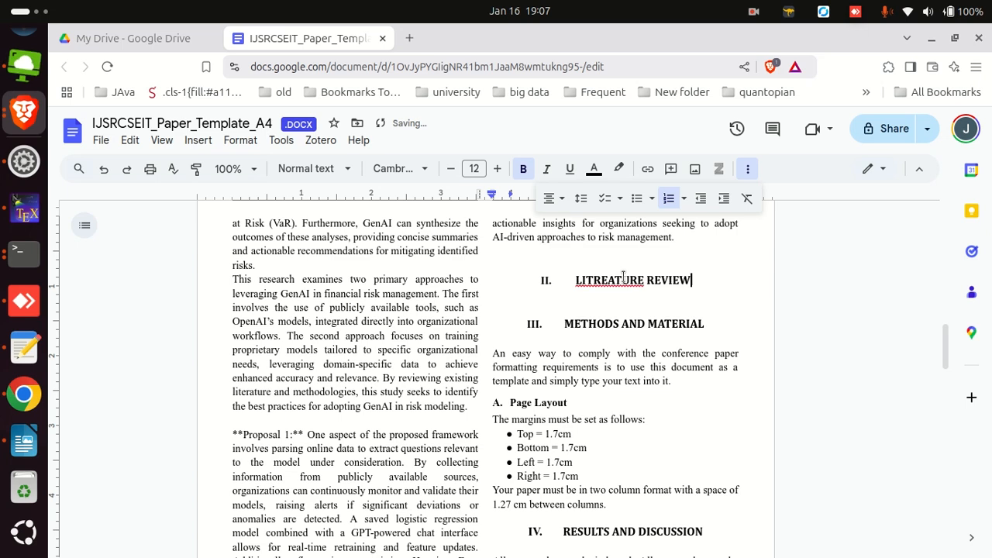
{"action": "right_click", "coordinate": [623, 278]}
{"action": "left_click", "coordinate": [667, 315]}
{"action": "left_click", "coordinate": [578, 304]}
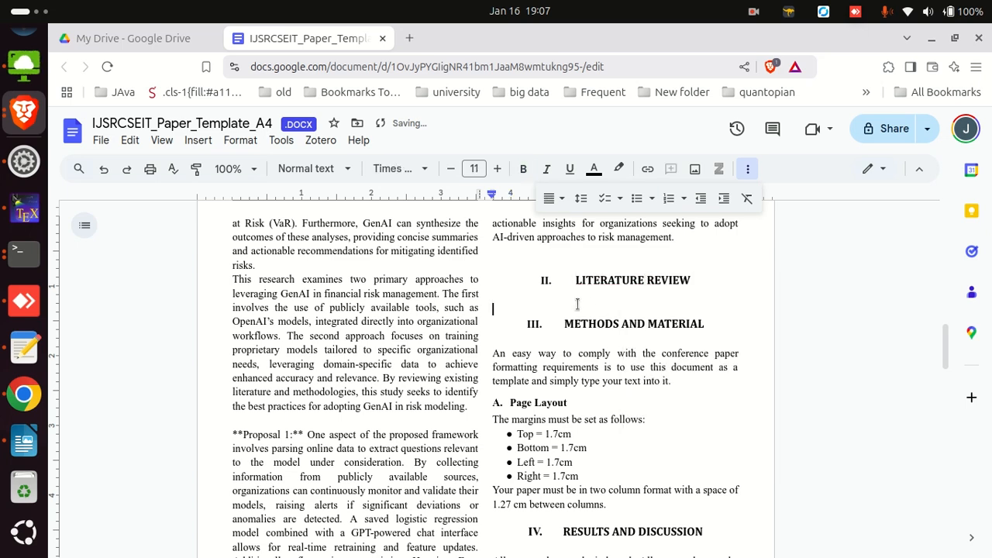
{"action": "key", "text": "Return"}
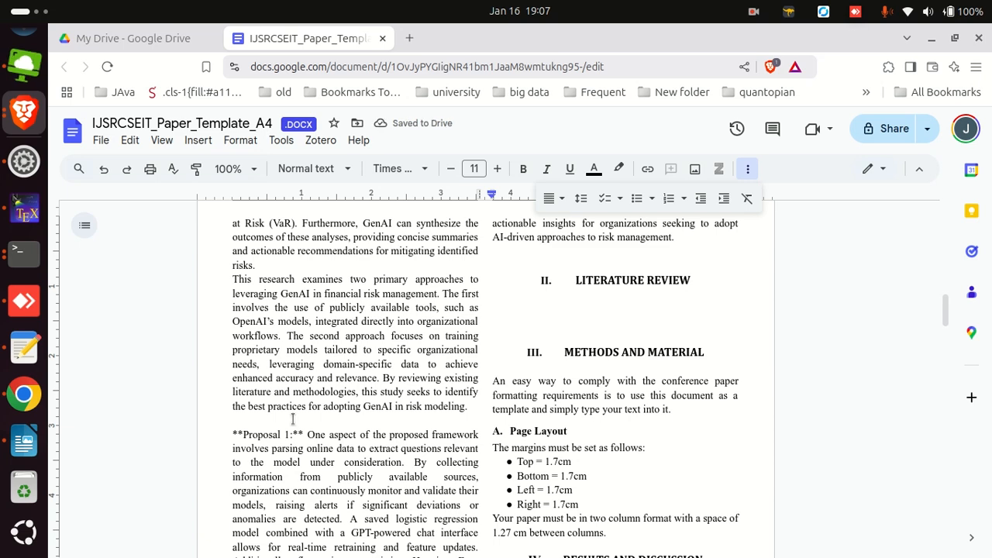
Copy the sentence "The following review organizes existing literature" through "Financial Risk Domain." from r20.docx in LibreOffice Writer, then switch back to the template in Brave
{"action": "left_click", "coordinate": [24, 442]}
{"action": "scroll", "coordinate": [518, 339], "scroll_direction": "down", "scroll_amount": 3}
{"action": "scroll", "coordinate": [518, 339], "scroll_direction": "down", "scroll_amount": 15}
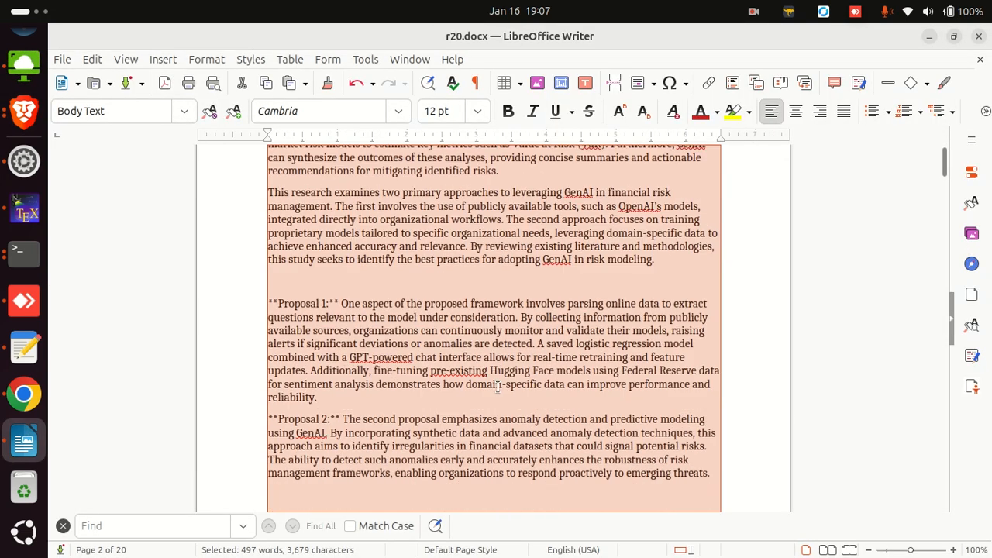
{"action": "scroll", "coordinate": [489, 391], "scroll_direction": "down", "scroll_amount": 3}
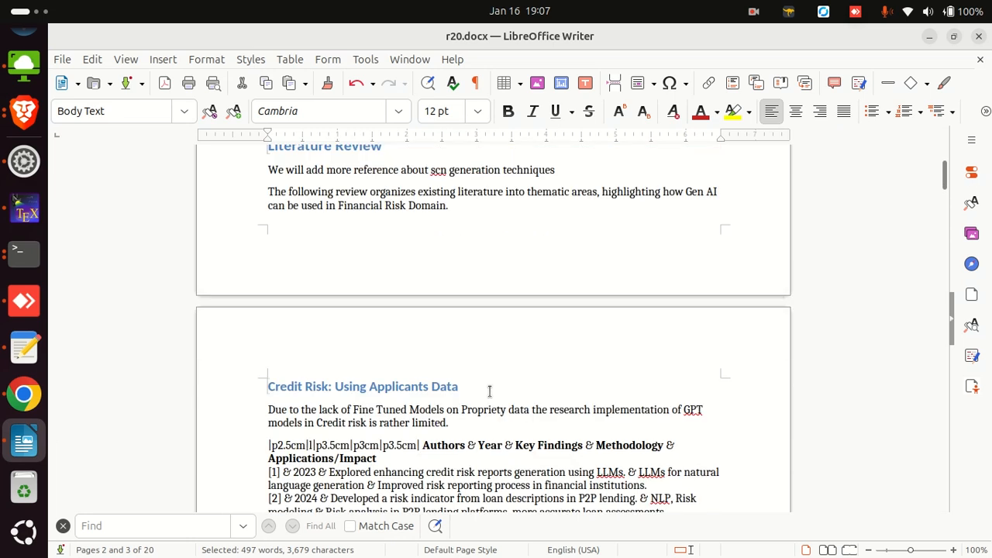
{"action": "triple_click", "coordinate": [402, 385]}
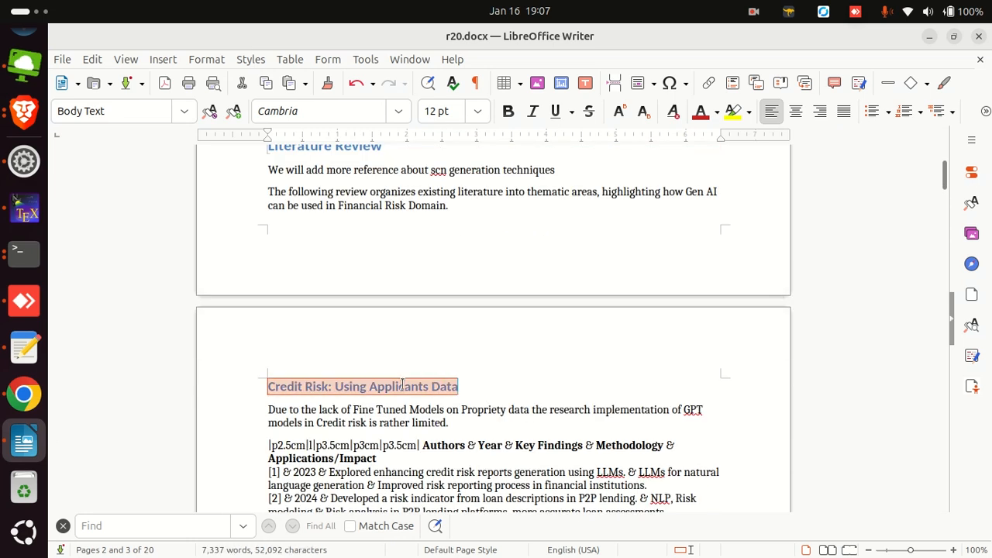
{"action": "left_click_drag", "start_coordinate": [448, 206], "coordinate": [266, 186]}
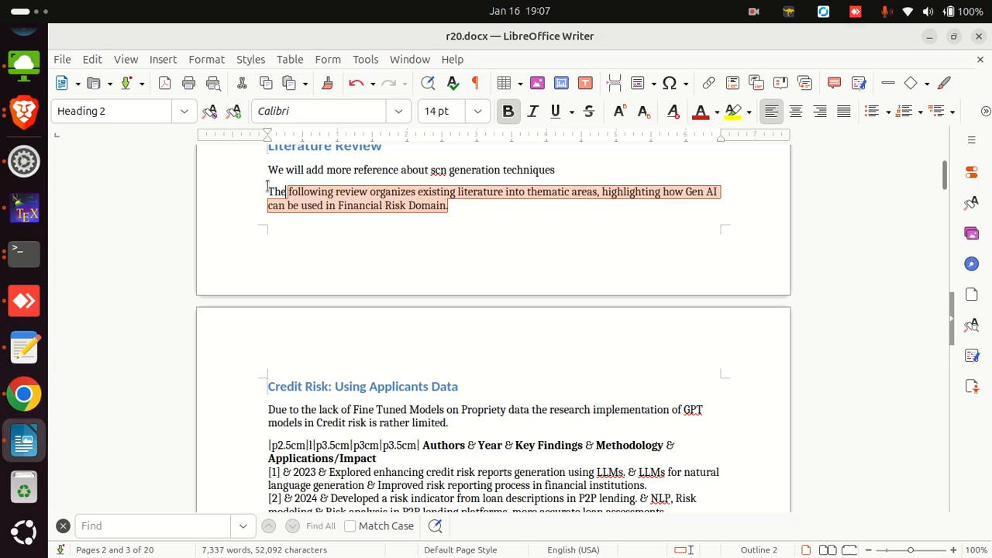
{"action": "key", "text": "alt+Tab"}
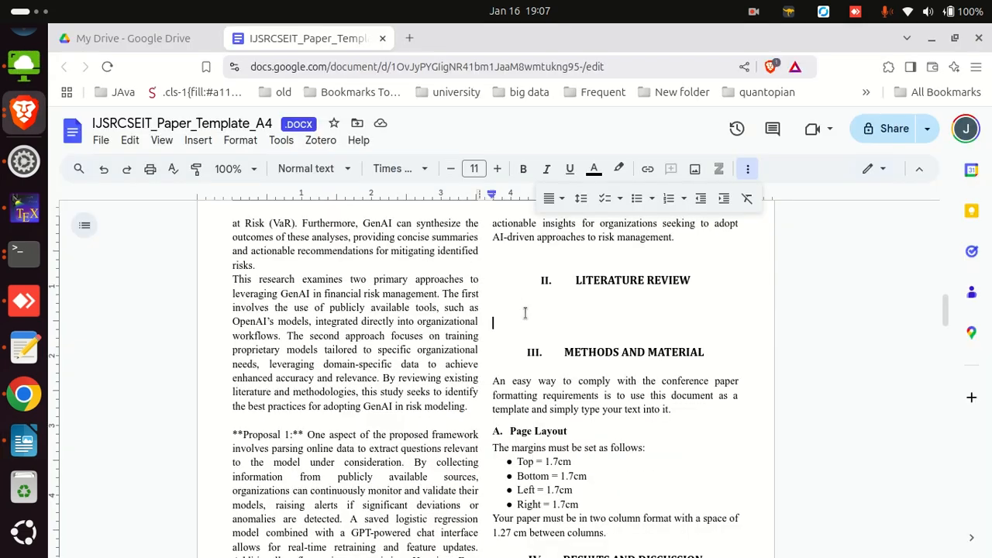
Paste the copied review sentence under the Literature Review heading and remove the extra blank line above it
{"action": "right_click", "coordinate": [534, 320]}
{"action": "left_click", "coordinate": [585, 329]}
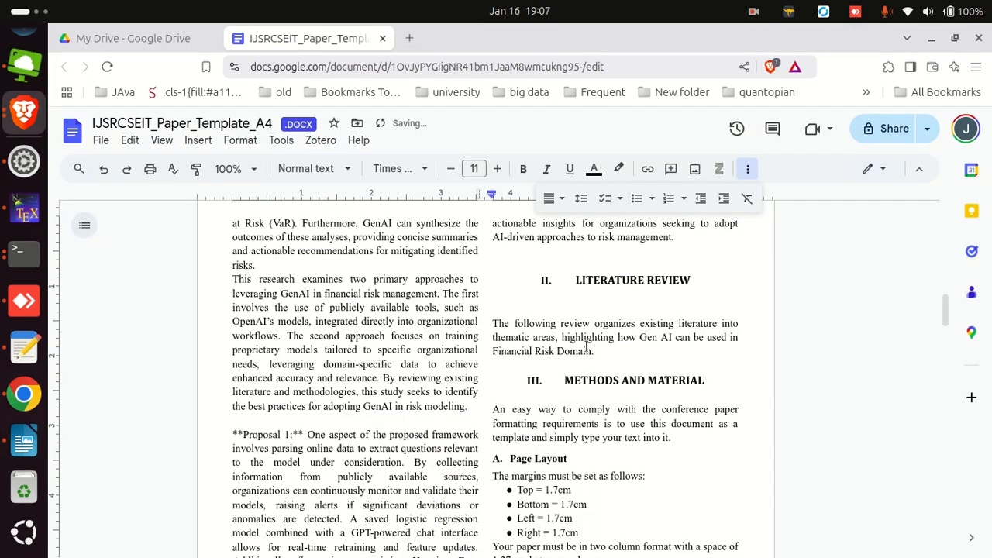
{"action": "left_click", "coordinate": [518, 297]}
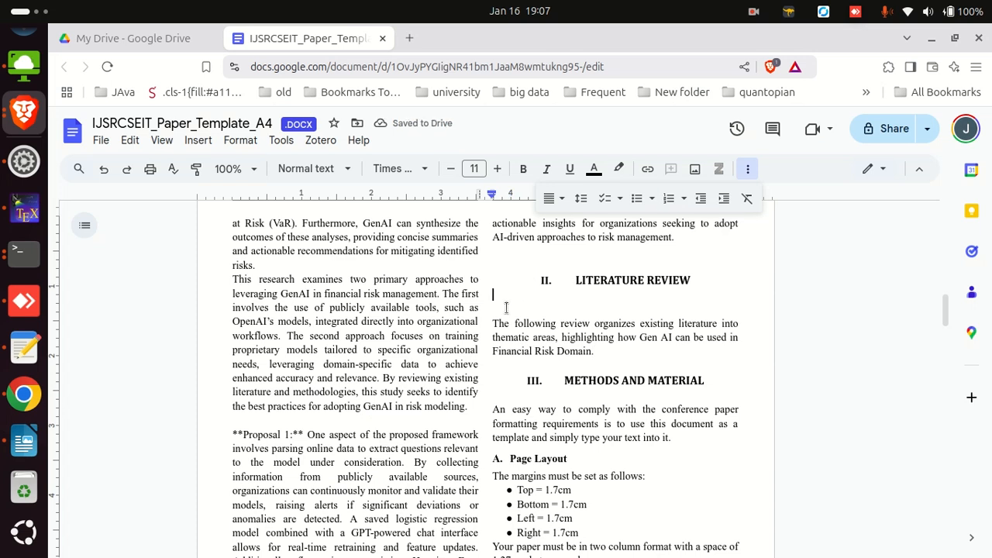
Insert blank lines between the pasted review sentence and the Methods and Material heading
{"action": "scroll", "coordinate": [506, 308], "scroll_direction": "down", "scroll_amount": 15}
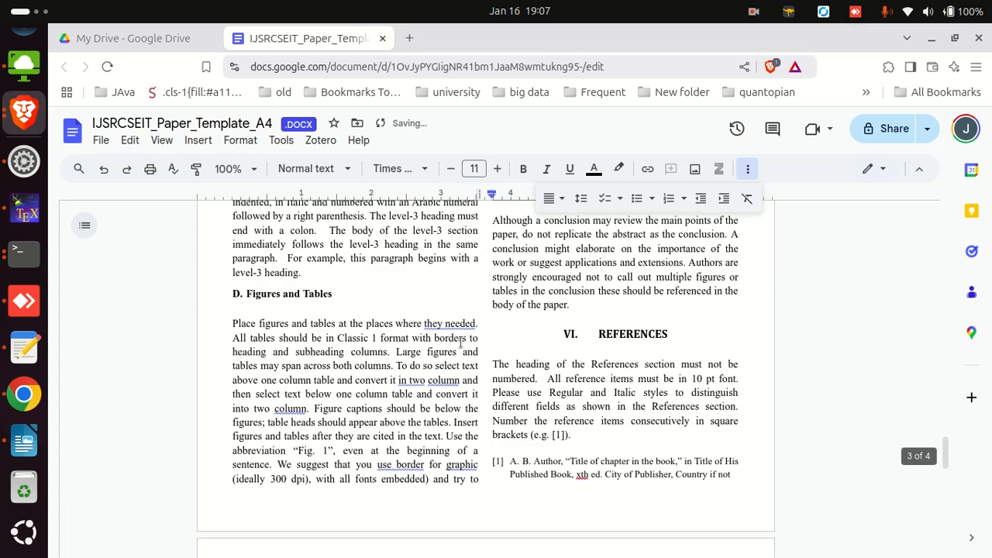
{"action": "scroll", "coordinate": [460, 342], "scroll_direction": "up", "scroll_amount": 4}
{"action": "scroll", "coordinate": [461, 342], "scroll_direction": "down", "scroll_amount": 2}
{"action": "scroll", "coordinate": [460, 341], "scroll_direction": "up", "scroll_amount": 4}
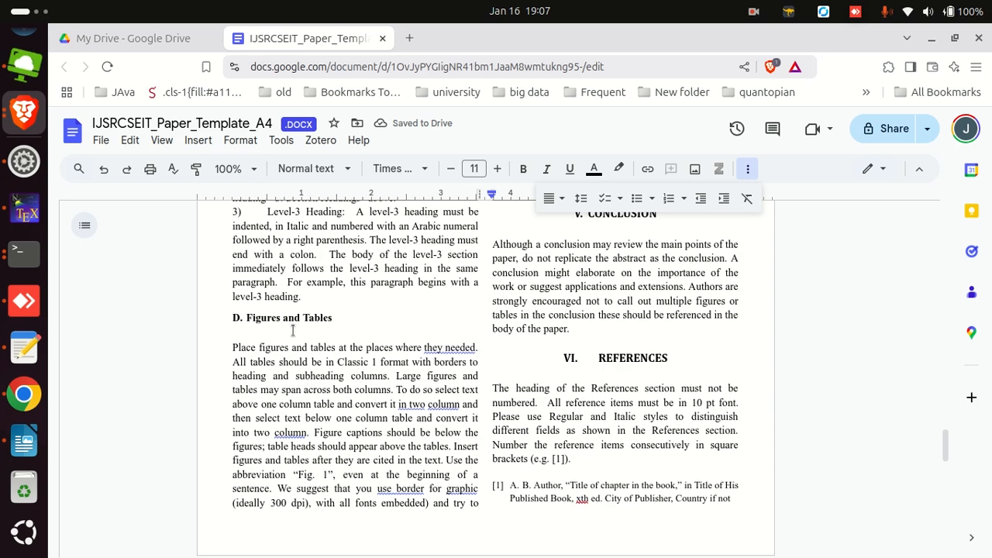
{"action": "scroll", "coordinate": [428, 341], "scroll_direction": "up", "scroll_amount": 6}
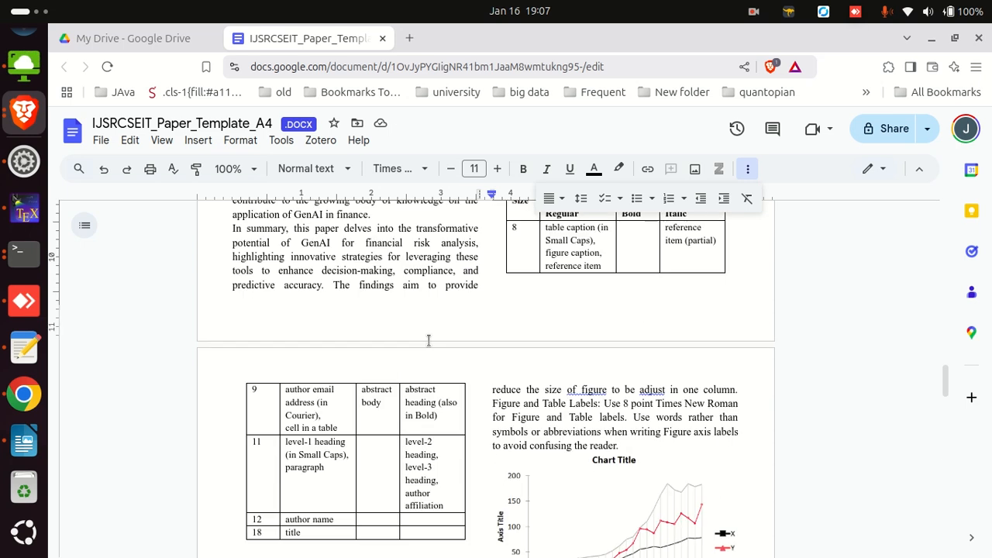
{"action": "scroll", "coordinate": [517, 330], "scroll_direction": "up", "scroll_amount": 3}
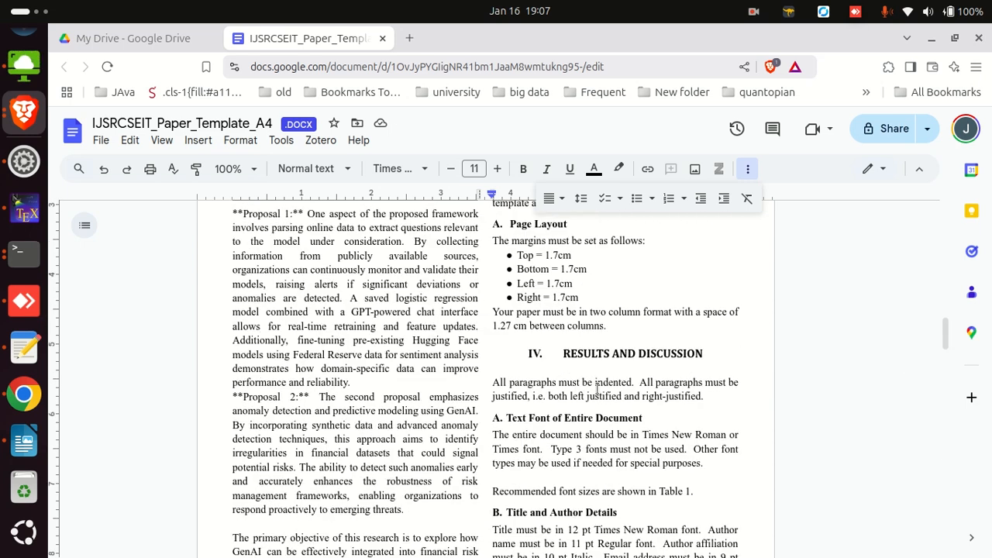
{"action": "scroll", "coordinate": [619, 341], "scroll_direction": "up", "scroll_amount": 4}
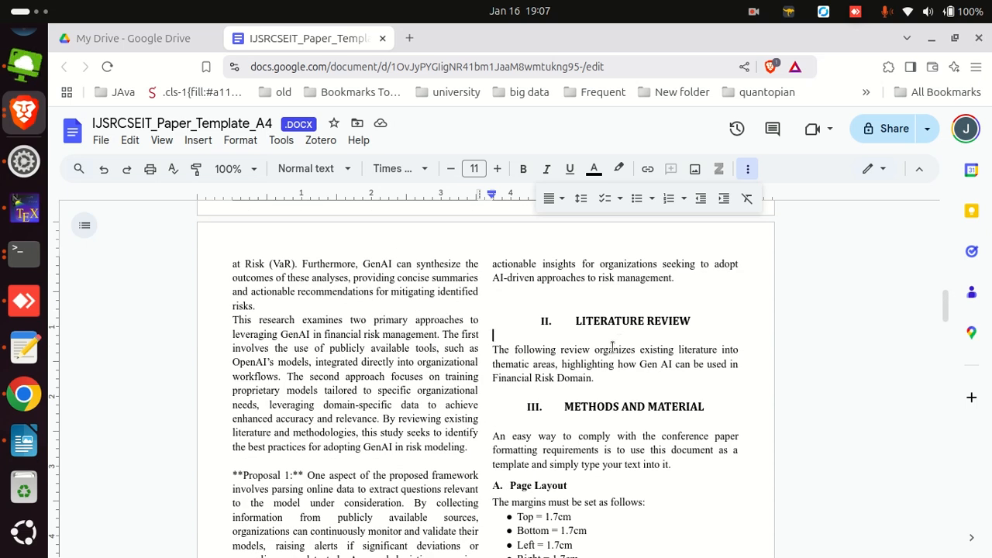
{"action": "key", "text": "Return"}
{"action": "key", "text": "Return"}
Copy the subheading "Text Font of Entire Document" from Results and Discussion and paste it below the Literature Review paragraph
{"action": "scroll", "coordinate": [543, 326], "scroll_direction": "down", "scroll_amount": 6}
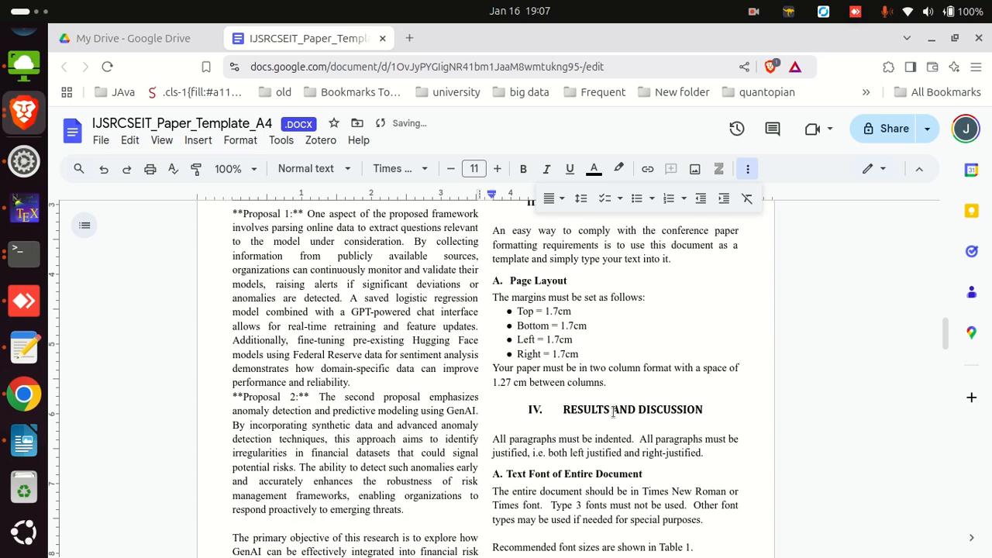
{"action": "triple_click", "coordinate": [539, 302]}
{"action": "key", "text": "ctrl+c"}
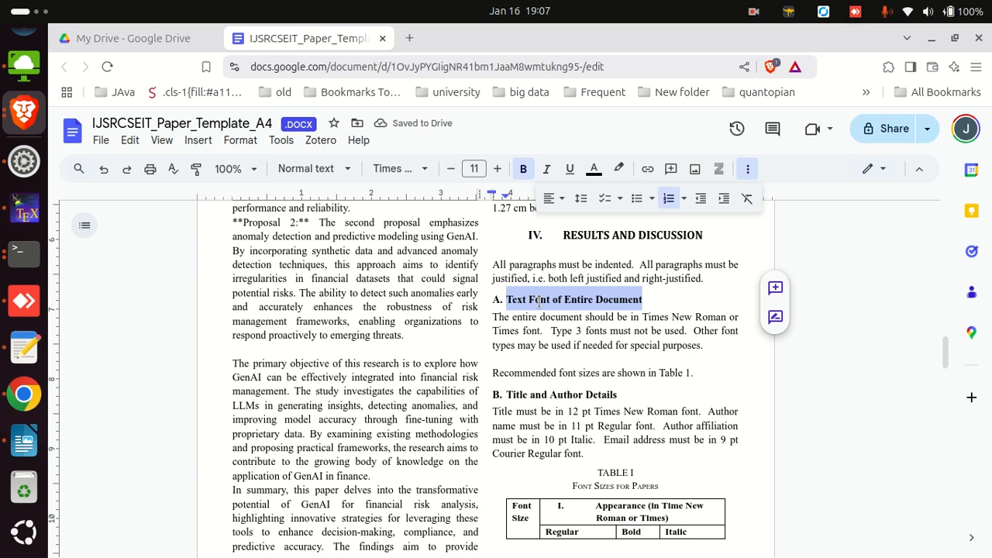
{"action": "scroll", "coordinate": [539, 310], "scroll_direction": "up", "scroll_amount": 7}
{"action": "left_click", "coordinate": [537, 397]}
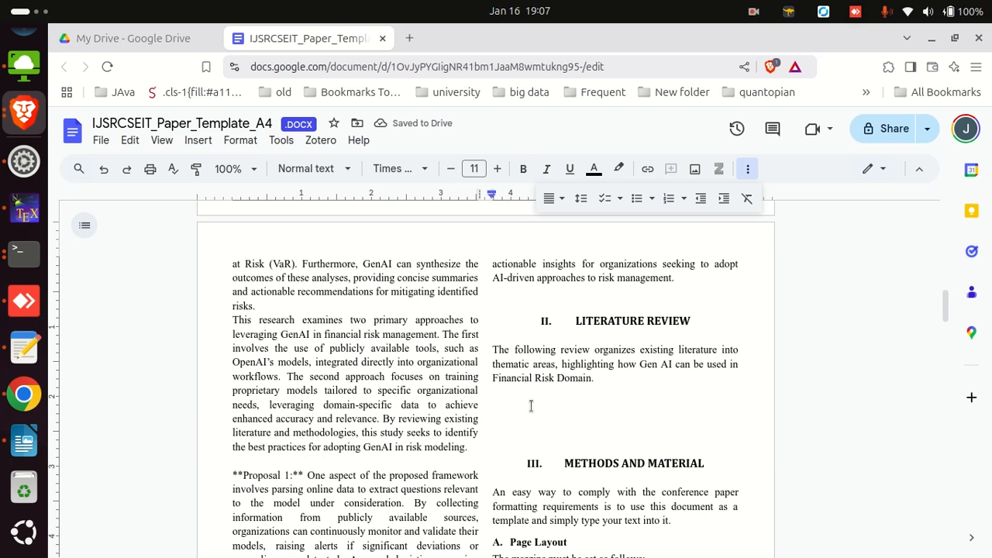
{"action": "key", "text": "ctrl+v"}
{"action": "left_click", "coordinate": [499, 413]}
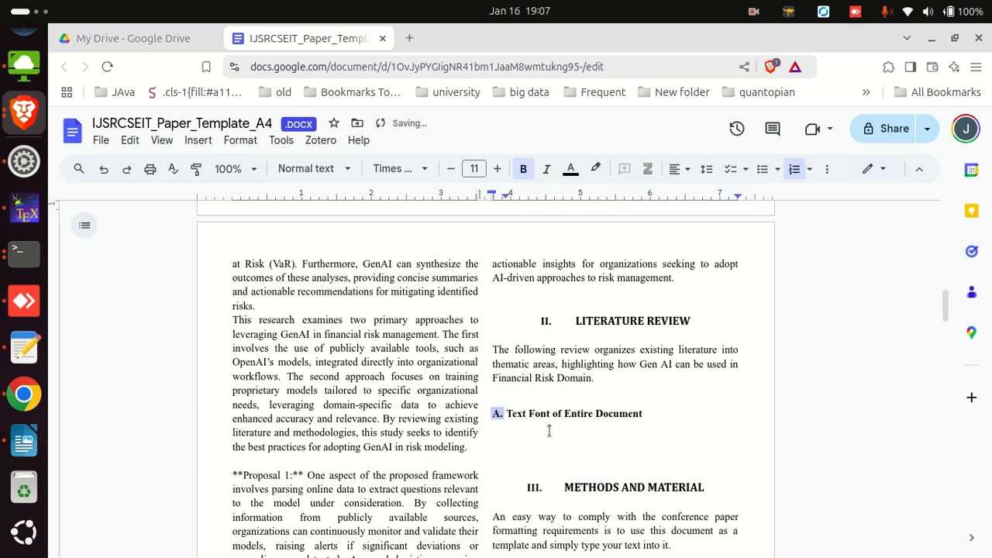
{"action": "left_click", "coordinate": [614, 418]}
{"action": "left_click", "coordinate": [649, 416]}
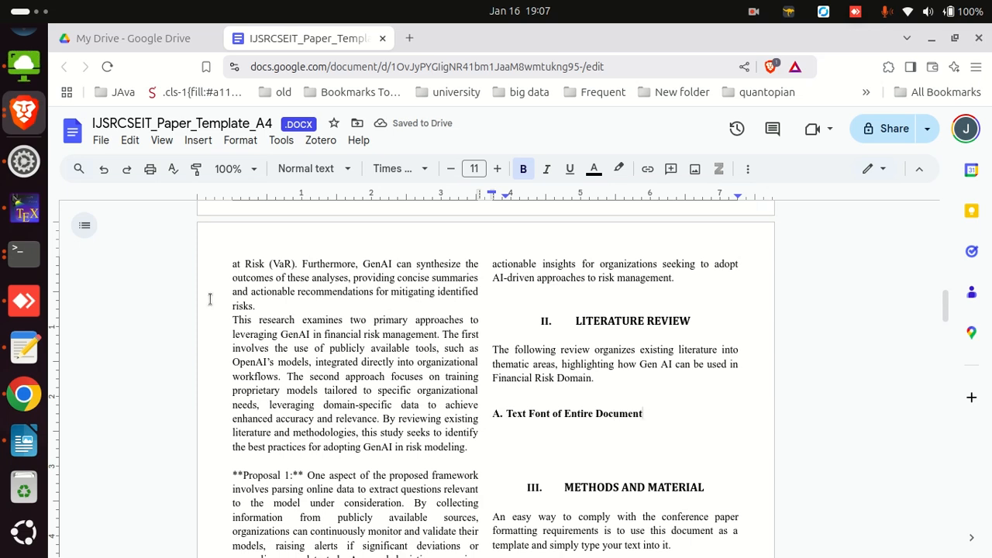
Copy the heading "Credit Risk: Using Applicants Data" from r20.docx in LibreOffice Writer, then switch back to the template in Brave
{"action": "left_click", "coordinate": [23, 442]}
{"action": "scroll", "coordinate": [439, 310], "scroll_direction": "down", "scroll_amount": 1}
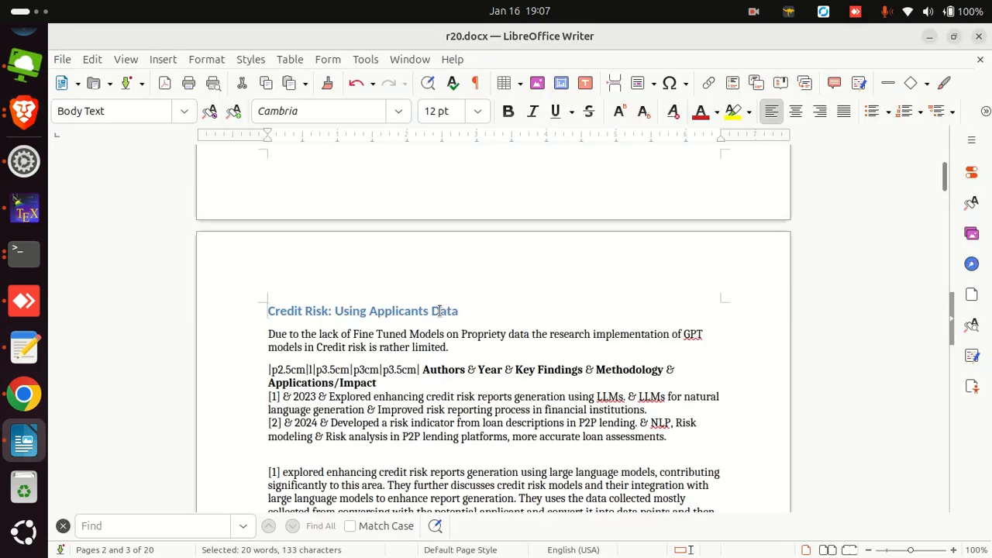
{"action": "scroll", "coordinate": [439, 310], "scroll_direction": "up", "scroll_amount": 2}
{"action": "scroll", "coordinate": [439, 310], "scroll_direction": "down", "scroll_amount": 2}
{"action": "left_click_drag", "start_coordinate": [465, 311], "coordinate": [228, 306]}
{"action": "key", "text": "ctrl+c"}
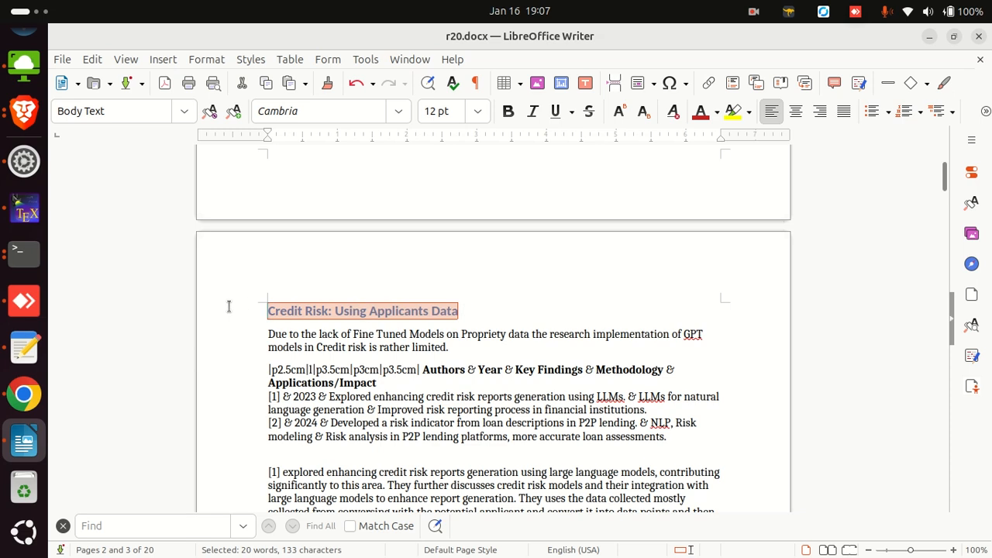
{"action": "key", "text": "alt+Tab"}
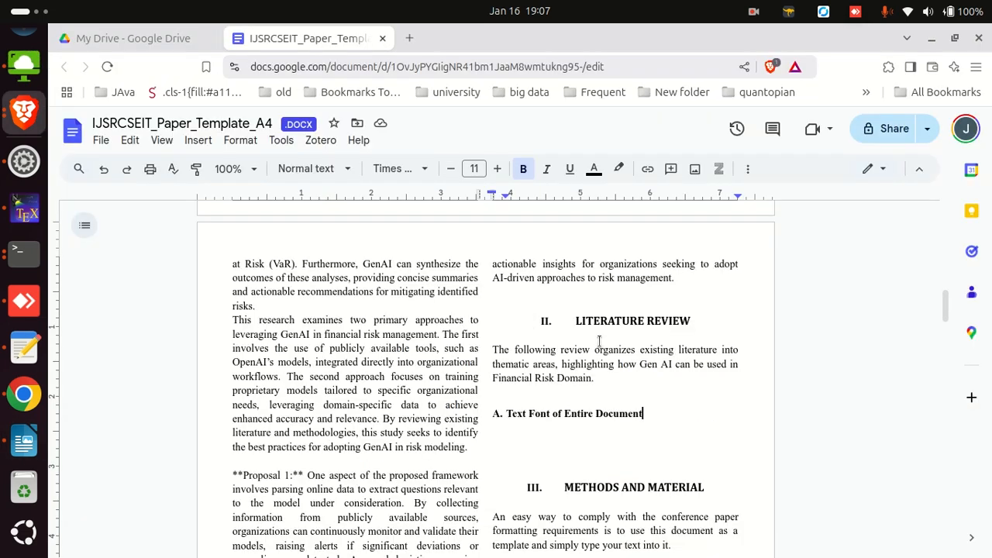
Replace the subheading text "Text Font of Entire Document" under Literature Review with the copied "Credit Risk: Using Applicants Data"
{"action": "left_click_drag", "start_coordinate": [636, 415], "coordinate": [507, 413]}
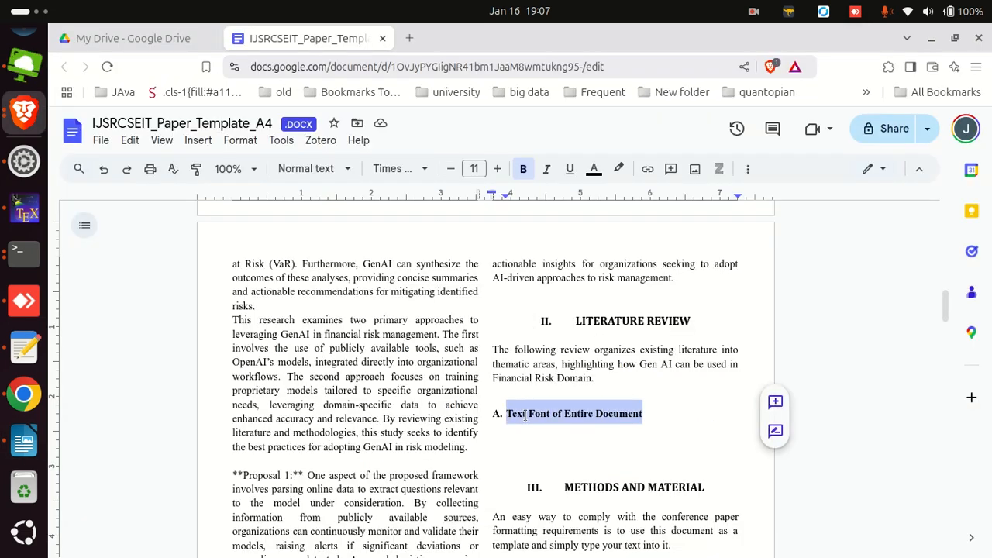
{"action": "right_click", "coordinate": [525, 414]}
{"action": "left_click", "coordinate": [613, 251]}
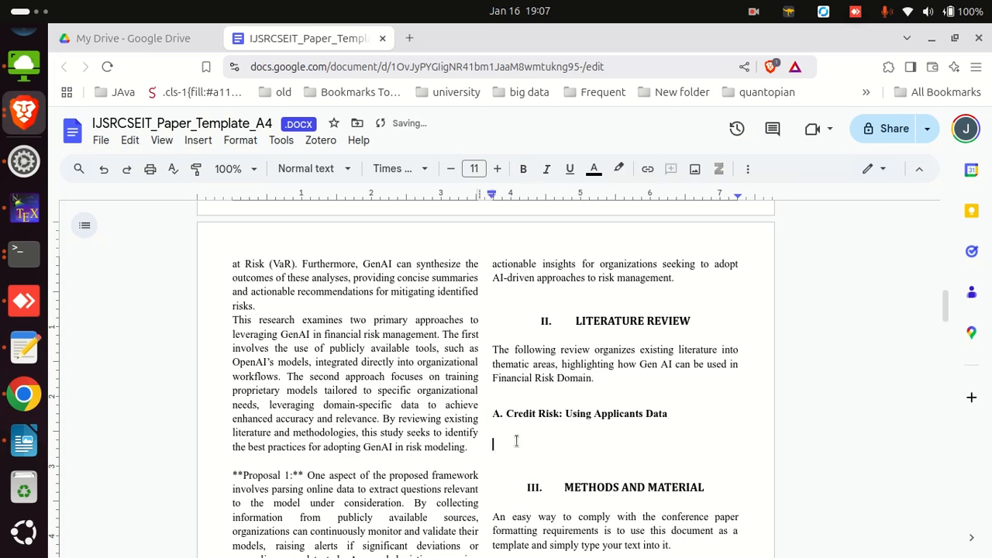
In r20.docx in LibreOffice Writer, delete the "& 2023 &" after citation [1] and the leftover table header line above it
{"action": "key", "text": "alt+Tab"}
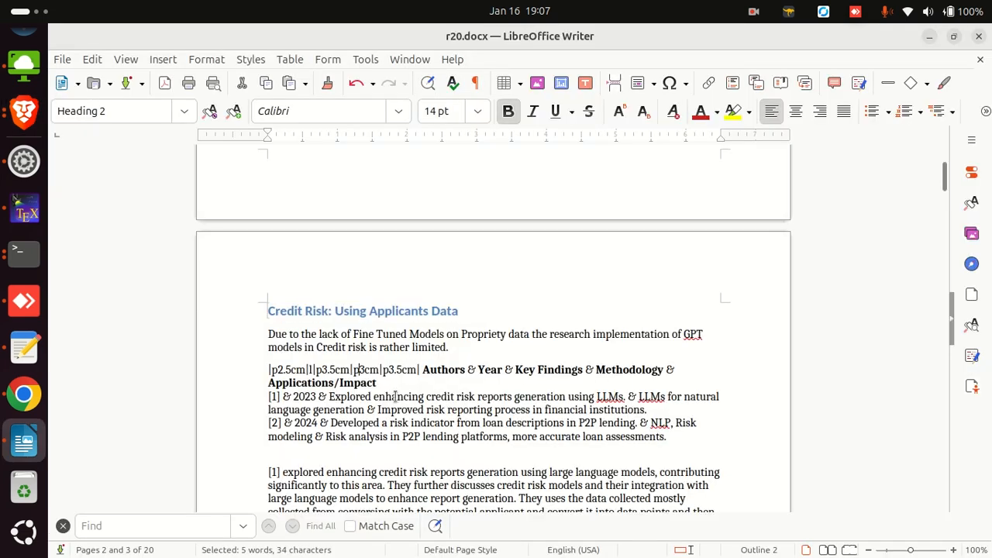
{"action": "left_click", "coordinate": [673, 439]}
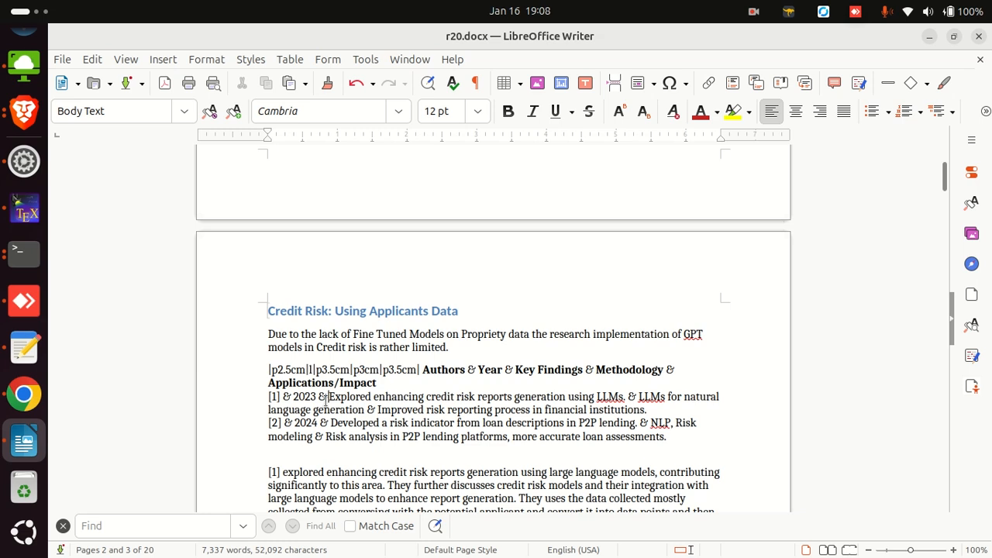
{"action": "left_click_drag", "start_coordinate": [312, 399], "coordinate": [287, 397]}
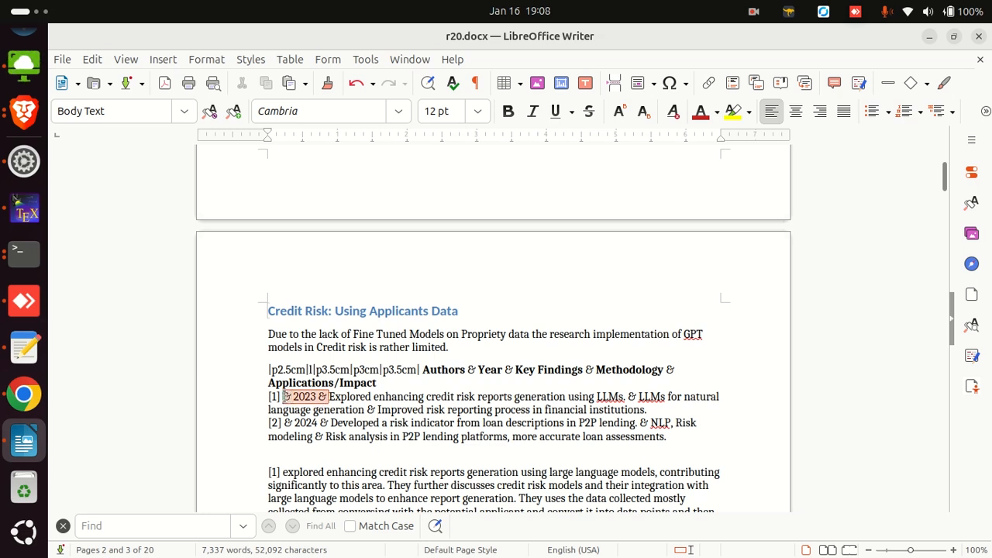
{"action": "key", "text": "Delete"}
{"action": "left_click_drag", "start_coordinate": [401, 385], "coordinate": [251, 372]}
{"action": "key", "text": "Delete"}
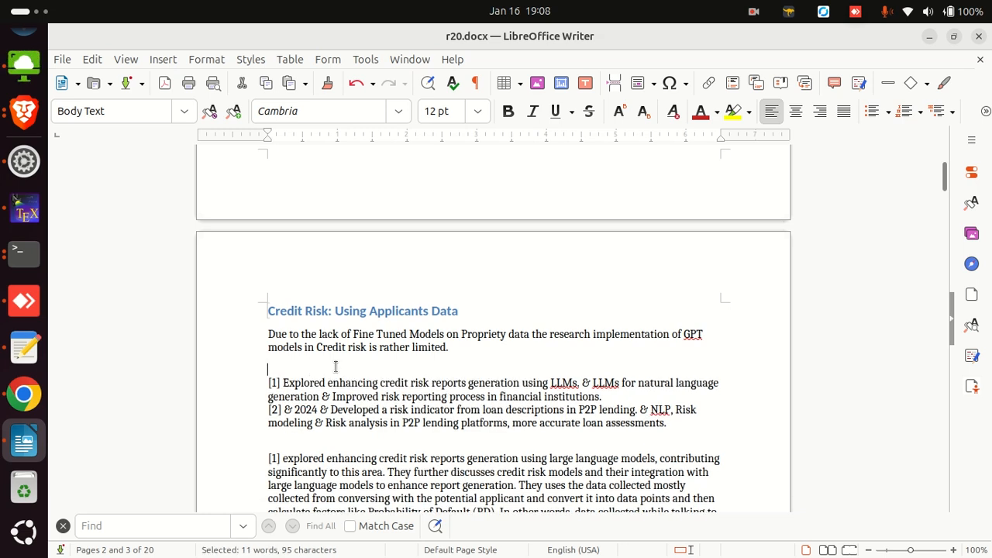
{"action": "key", "text": "Delete"}
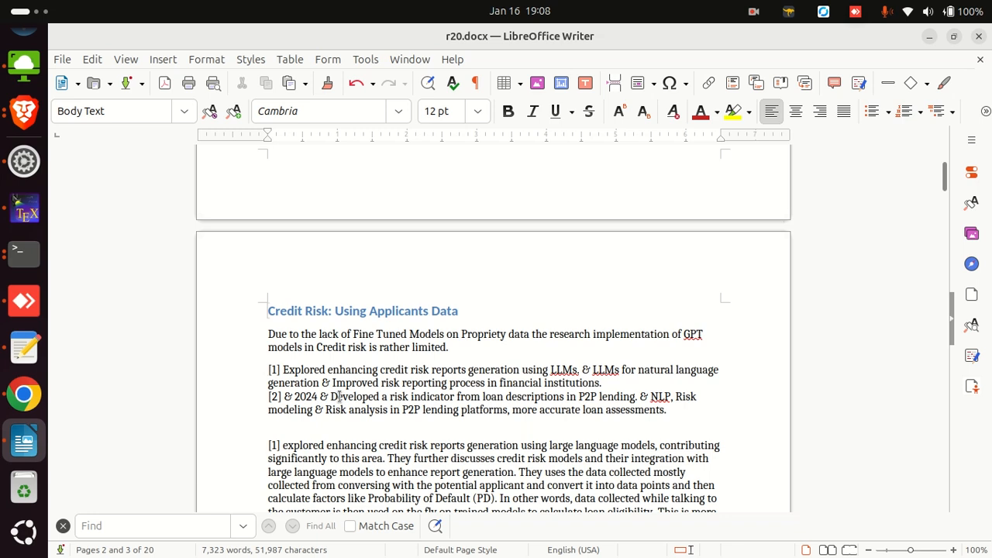
Merge the [2] entry into the [1] paragraph, replacing "[2] & 2024 & Developed" with "The authors developed"
{"action": "left_click_drag", "start_coordinate": [330, 396], "coordinate": [267, 396]}
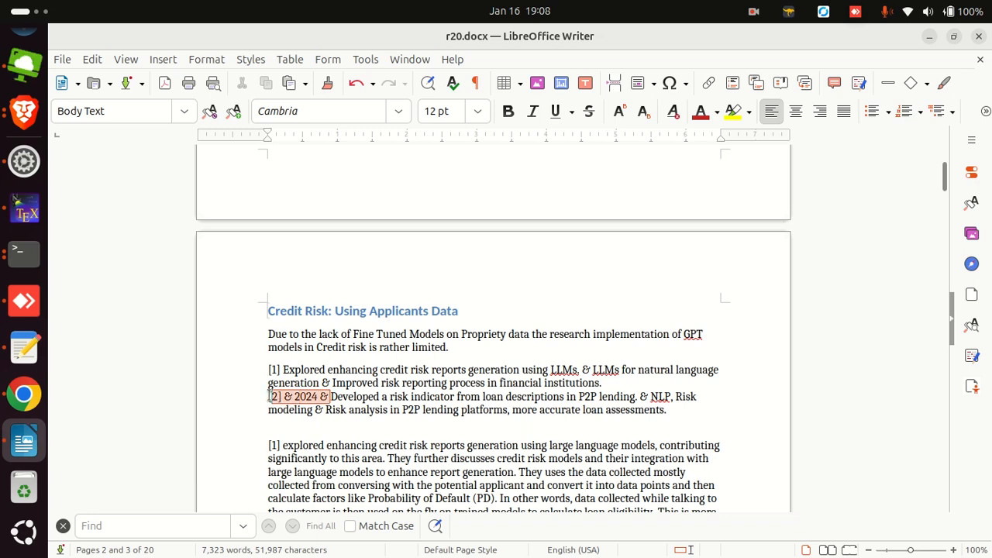
{"action": "key", "text": "Delete"}
{"action": "key", "text": "BackSpace"}
{"action": "type", "text": "The user"}
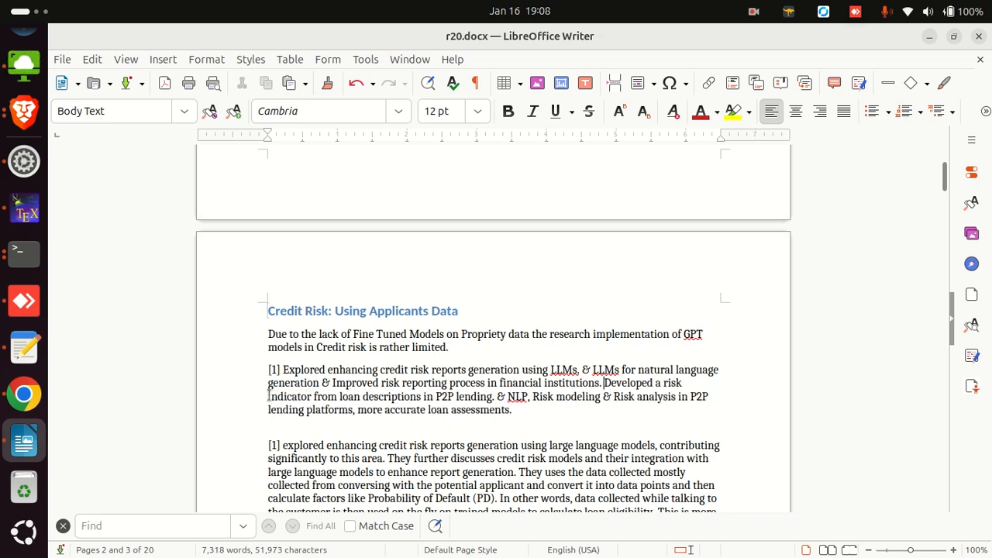
{"action": "type", "text": "s"}
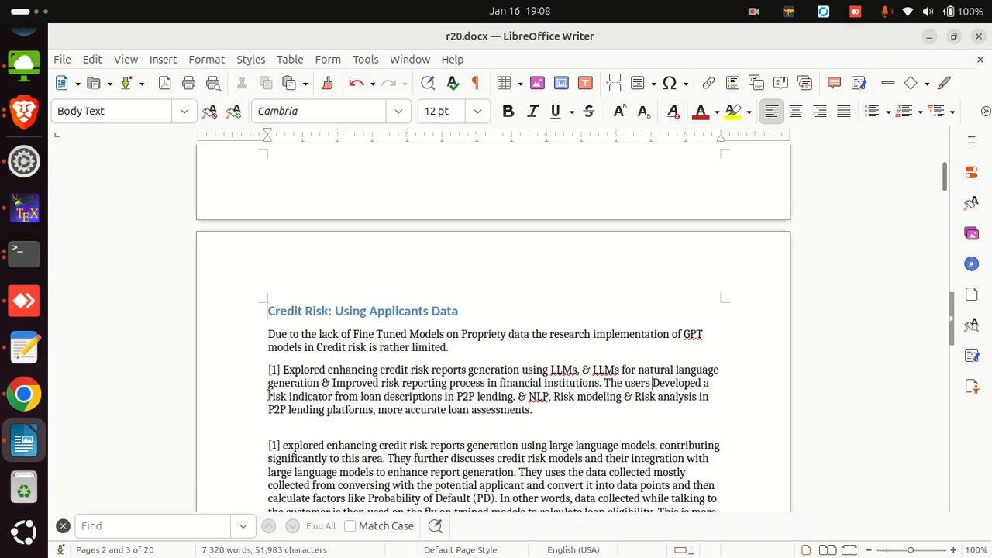
{"action": "key", "text": "Delete"}
{"action": "key", "text": "BackSpace"}
{"action": "key", "text": "BackSpace"}
{"action": "key", "text": "BackSpace"}
{"action": "key", "text": "BackSpace"}
{"action": "key", "text": "BackSpace"}
{"action": "key", "text": "BackSpace"}
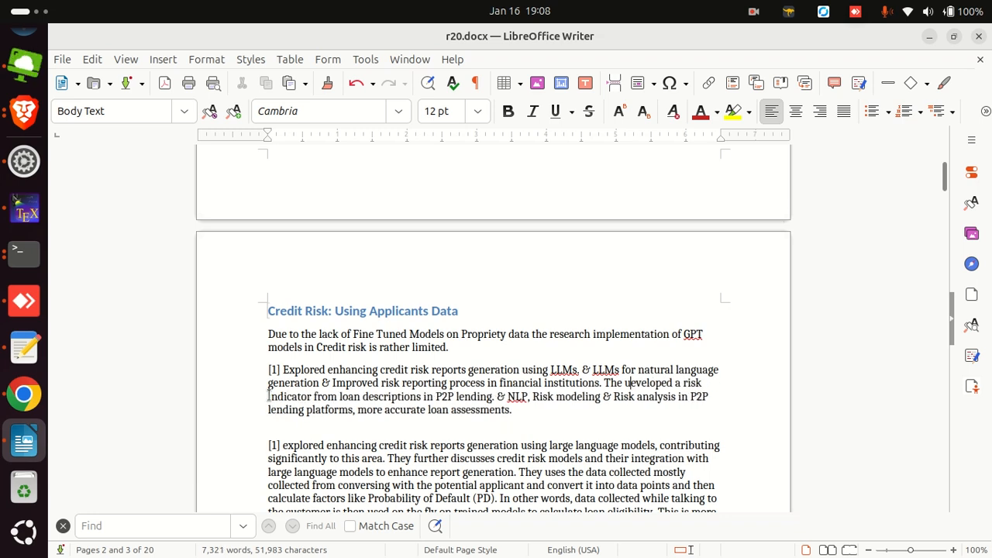
{"action": "type", "text": "authors d"}
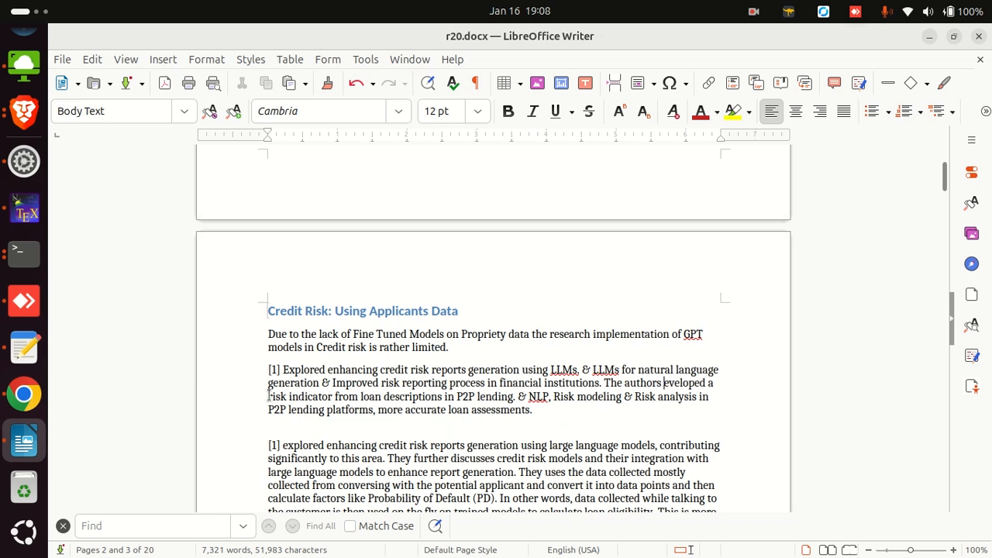
Join the following "[1] explored enhancing" paragraph to the merged one, replacing its "[1]" with "They furthur"
{"action": "left_click", "coordinate": [463, 397]}
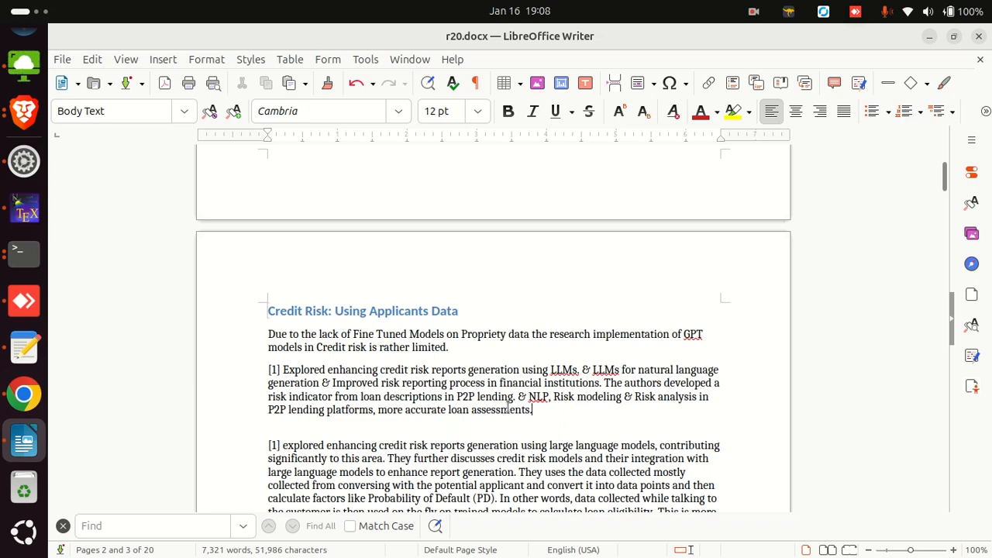
{"action": "left_click_drag", "start_coordinate": [533, 409], "coordinate": [185, 373]}
{"action": "left_click", "coordinate": [344, 426]}
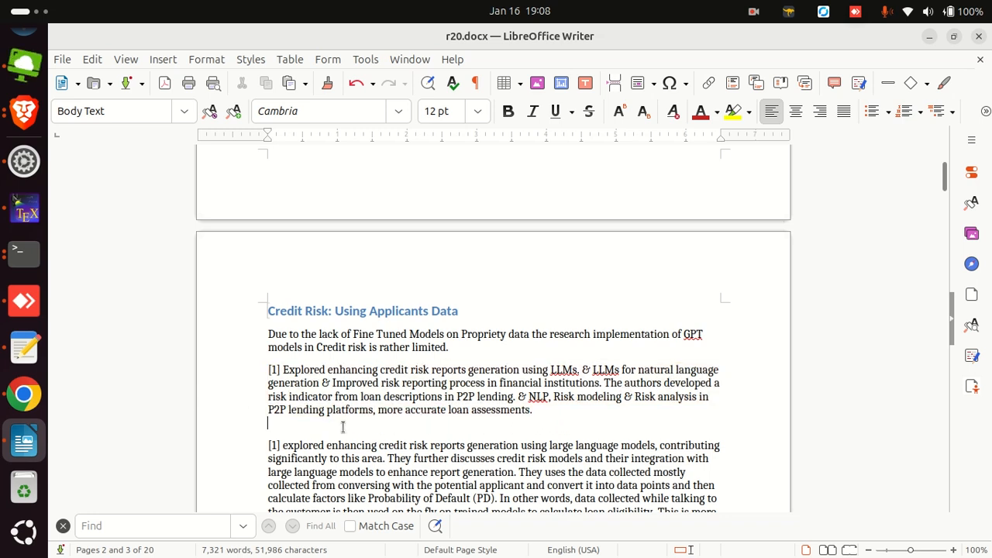
{"action": "key", "text": "Delete"}
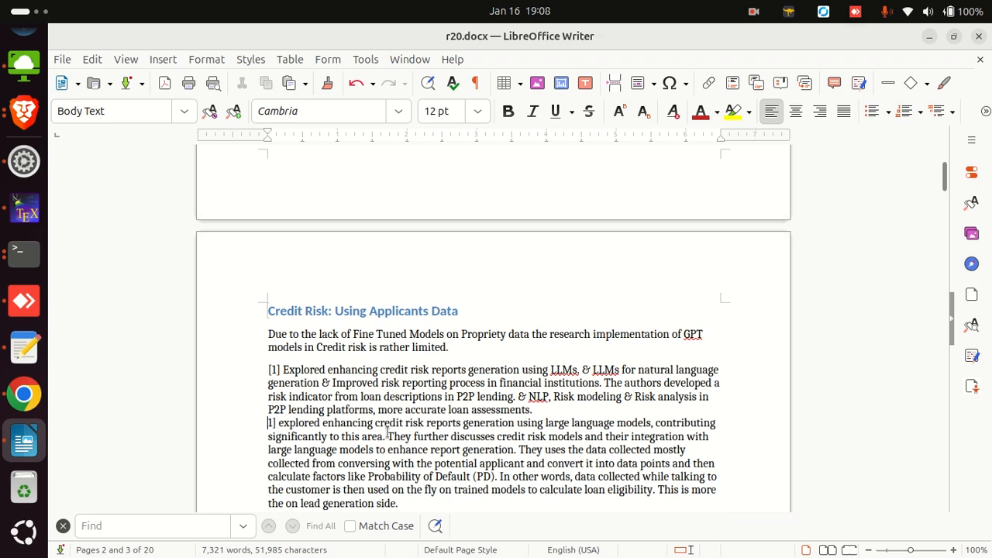
{"action": "key", "text": "BackSpace"}
{"action": "key", "text": "Delete"}
{"action": "key", "text": "Delete"}
{"action": "key", "text": "Delete"}
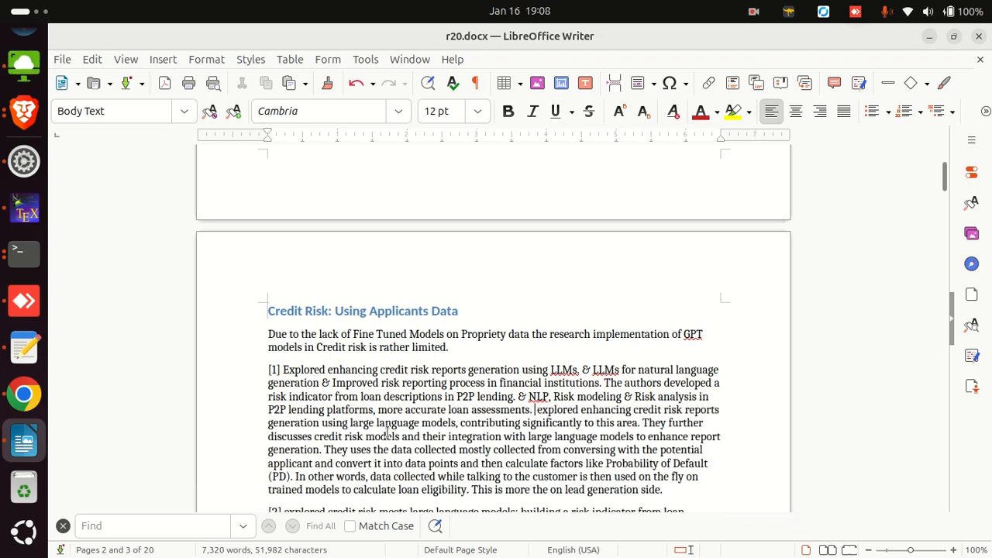
{"action": "type", "text": "They furthur"}
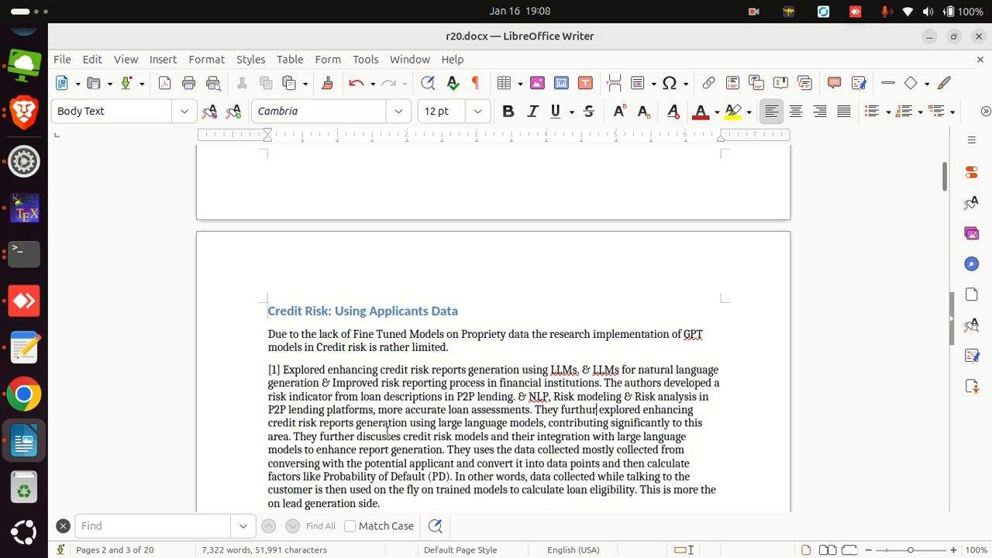
Copy the Credit Risk body text through the [3] paragraph and paste it under the Credit Risk subheading of the template in Brave
{"action": "scroll", "coordinate": [388, 433], "scroll_direction": "down", "scroll_amount": 1}
{"action": "scroll", "coordinate": [394, 415], "scroll_direction": "down", "scroll_amount": 1}
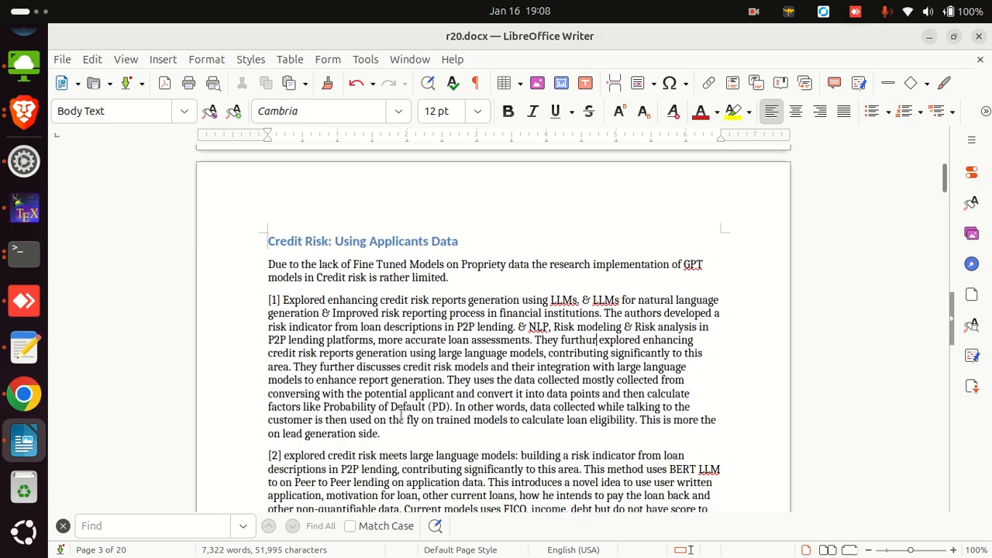
{"action": "left_click_drag", "start_coordinate": [268, 264], "coordinate": [472, 404]}
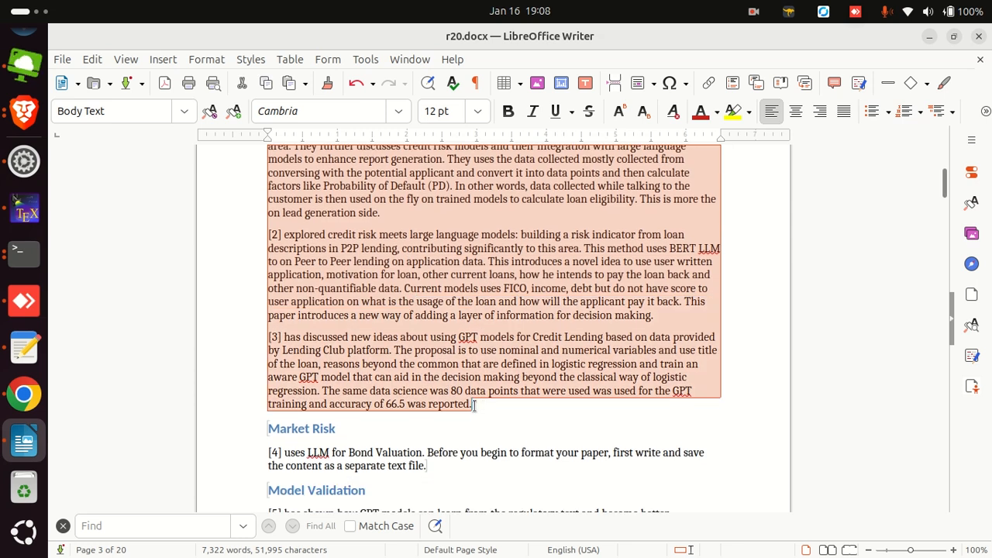
{"action": "key", "text": "alt+Tab"}
{"action": "key", "text": "ctrl+v"}
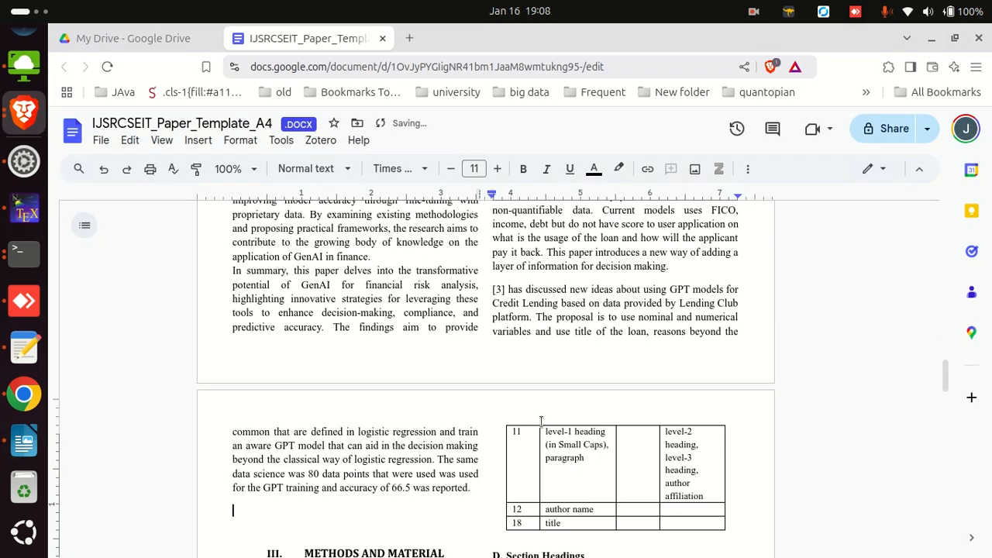
Check r20.docx for the heading that follows the Credit Risk section, then return to the template in Brave
{"action": "scroll", "coordinate": [381, 441], "scroll_direction": "down", "scroll_amount": 15}
{"action": "scroll", "coordinate": [393, 411], "scroll_direction": "up", "scroll_amount": 4}
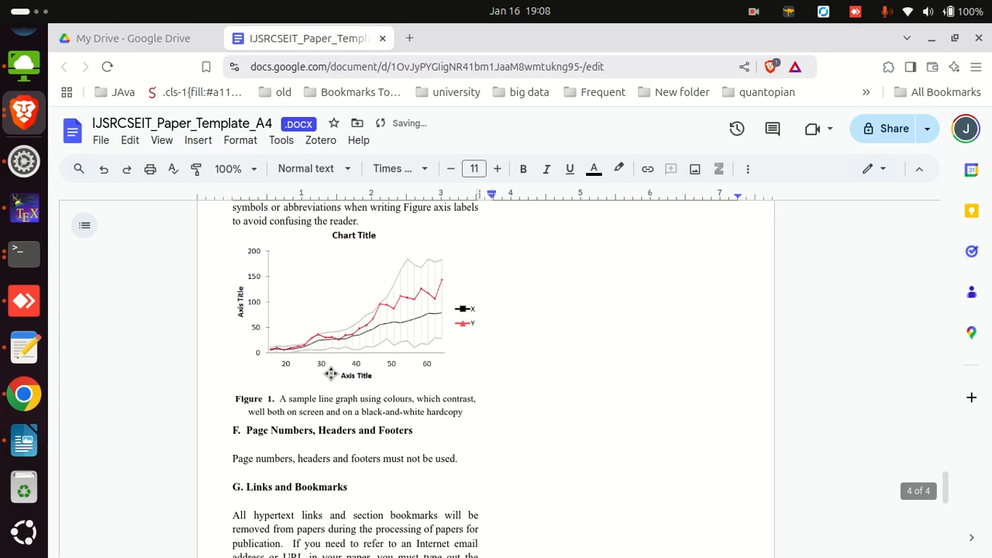
{"action": "key", "text": "alt+Tab"}
{"action": "scroll", "coordinate": [415, 388], "scroll_direction": "down", "scroll_amount": 1}
{"action": "triple_click", "coordinate": [302, 393]}
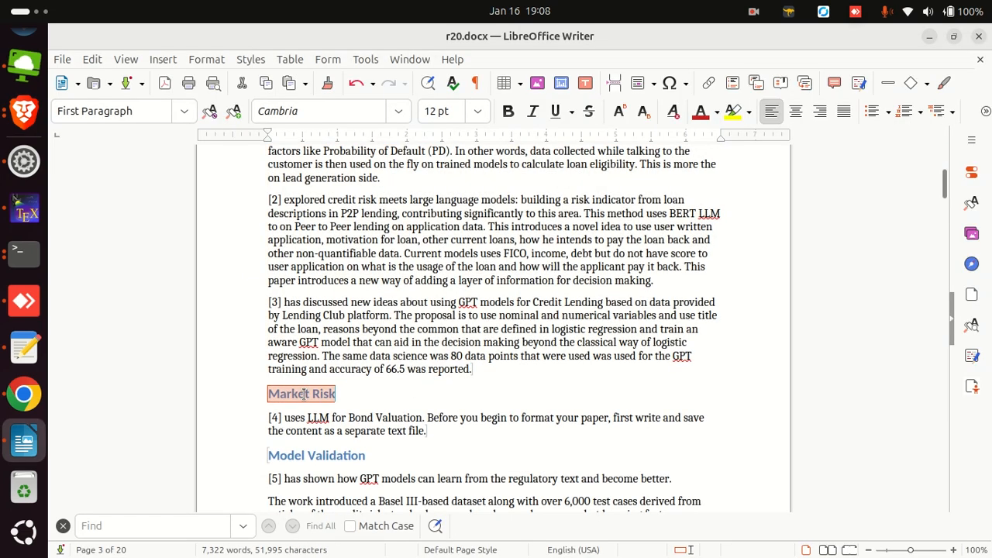
{"action": "key", "text": "alt+Tab"}
Copy the subheading "Credit Risk: Using Applicants Data" and paste it below the credit risk text, above Methods and Material
{"action": "scroll", "coordinate": [537, 407], "scroll_direction": "up", "scroll_amount": 10}
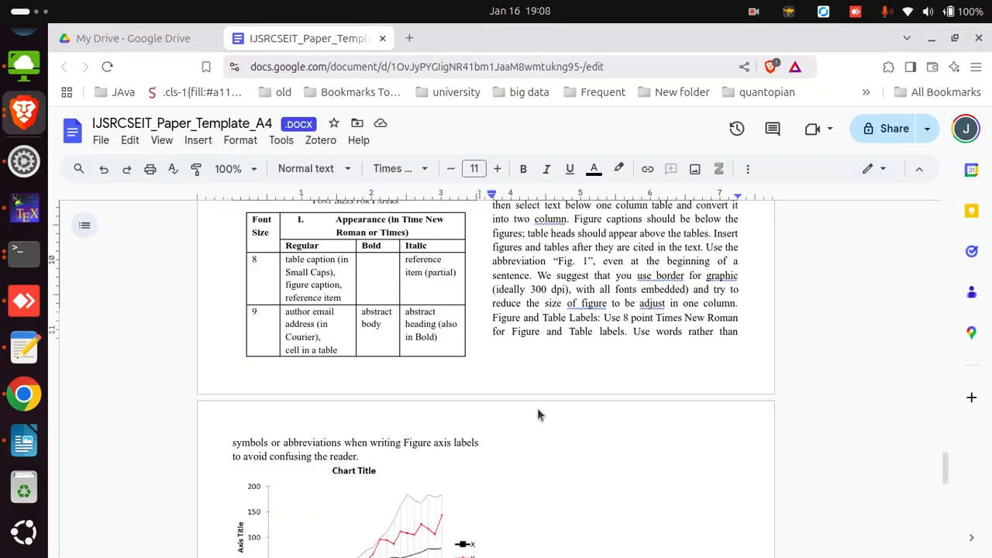
{"action": "scroll", "coordinate": [535, 421], "scroll_direction": "up", "scroll_amount": 10}
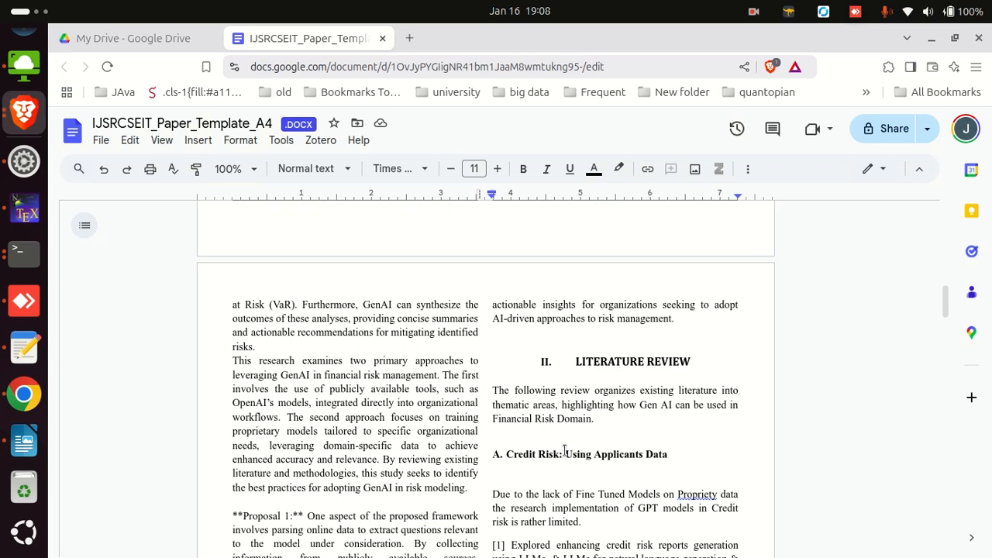
{"action": "left_click", "coordinate": [564, 454]}
{"action": "triple_click", "coordinate": [564, 455]}
{"action": "key", "text": "ctrl+c"}
{"action": "scroll", "coordinate": [352, 406], "scroll_direction": "down", "scroll_amount": 15}
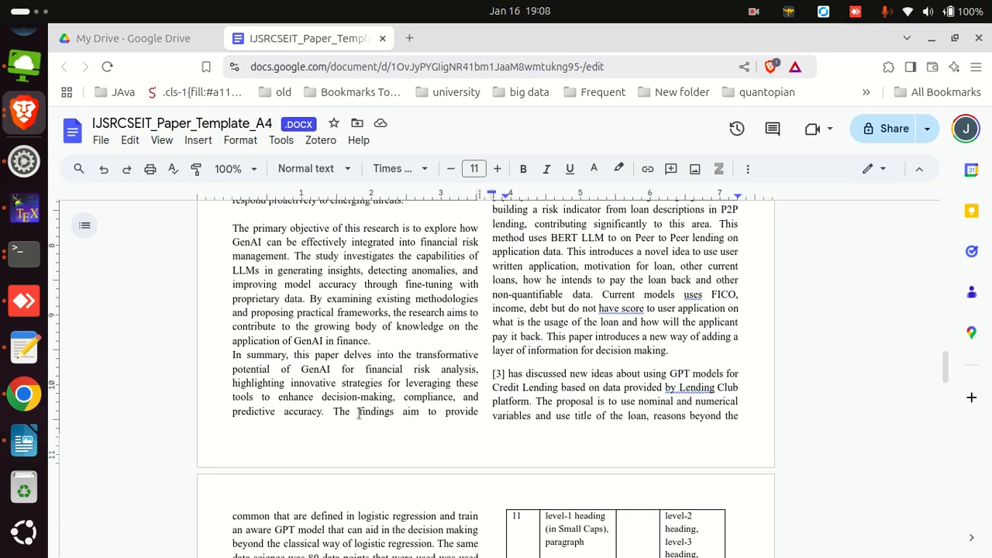
{"action": "left_click", "coordinate": [272, 250]}
{"action": "key", "text": "ctrl+v"}
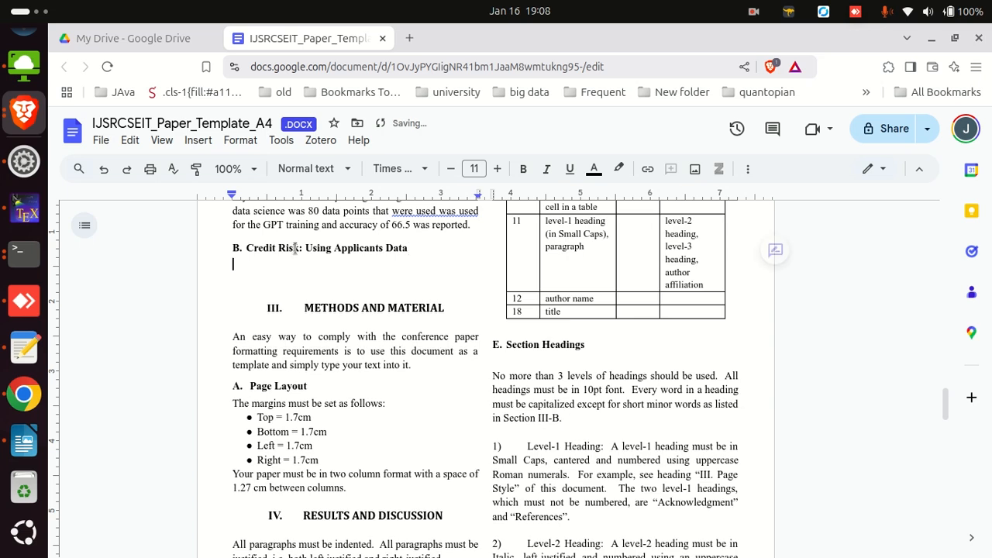
Change the duplicated subheading B to "Market Risk" and insert a blank line below it
{"action": "left_click_drag", "start_coordinate": [412, 247], "coordinate": [246, 247]}
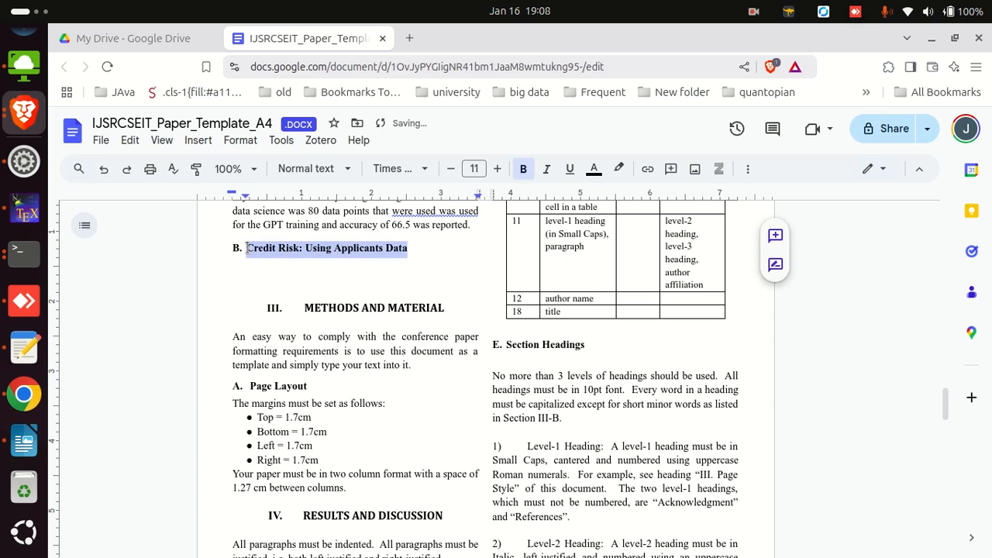
{"action": "type", "text": "MarketRi"}
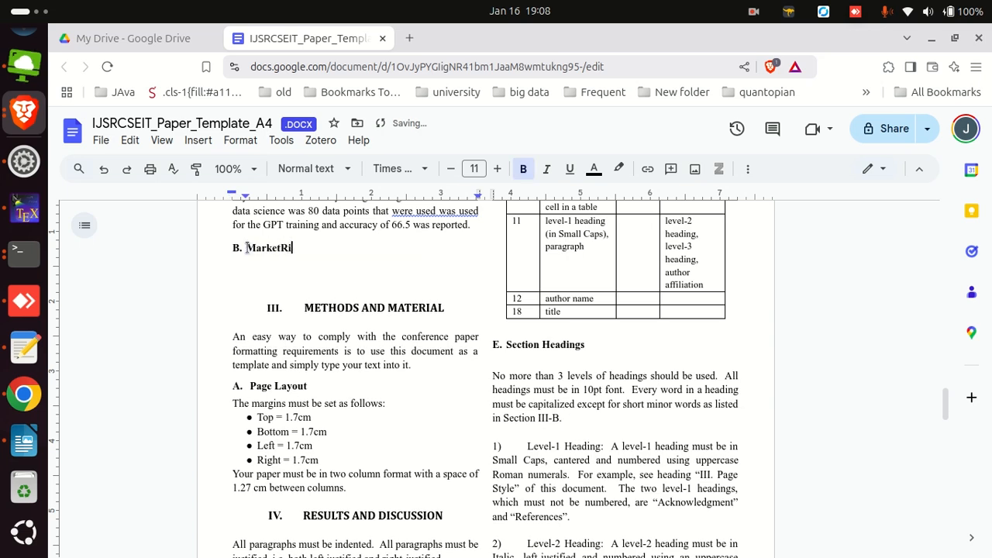
{"action": "key", "text": "BackSpace"}
{"action": "key", "text": "BackSpace"}
{"action": "type", "text": "Risk"}
{"action": "key", "text": "Return"}
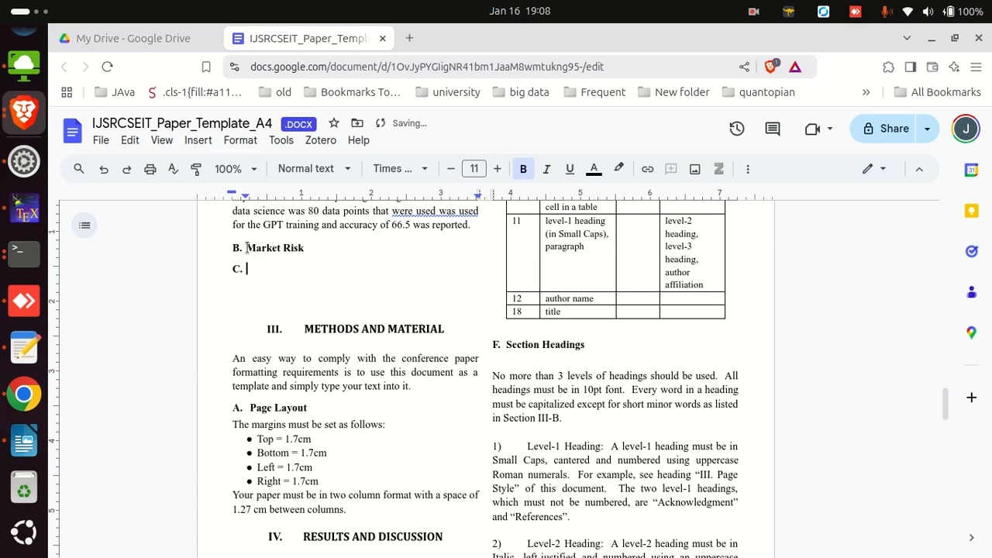
{"action": "key", "text": "BackSpace"}
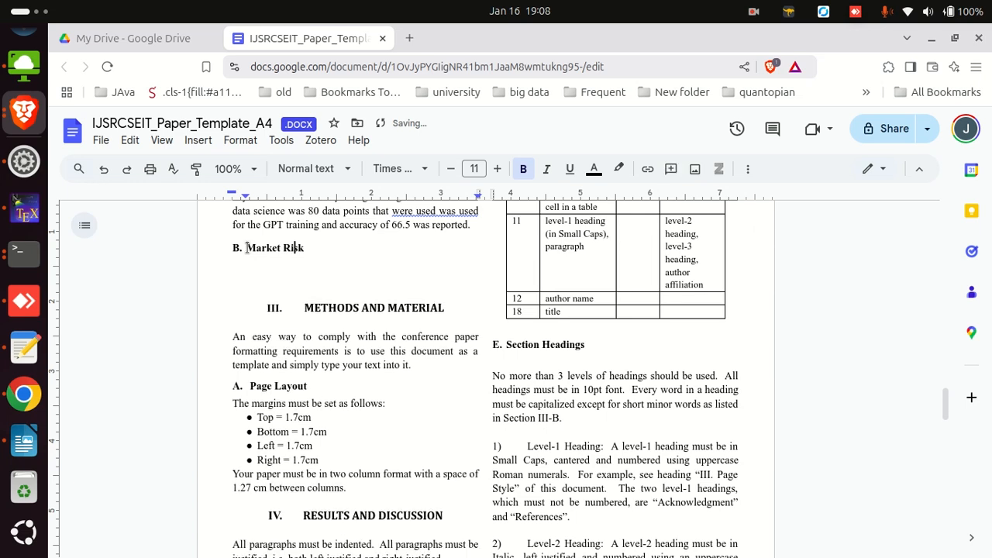
{"action": "key", "text": "Down"}
{"action": "key", "text": "Return"}
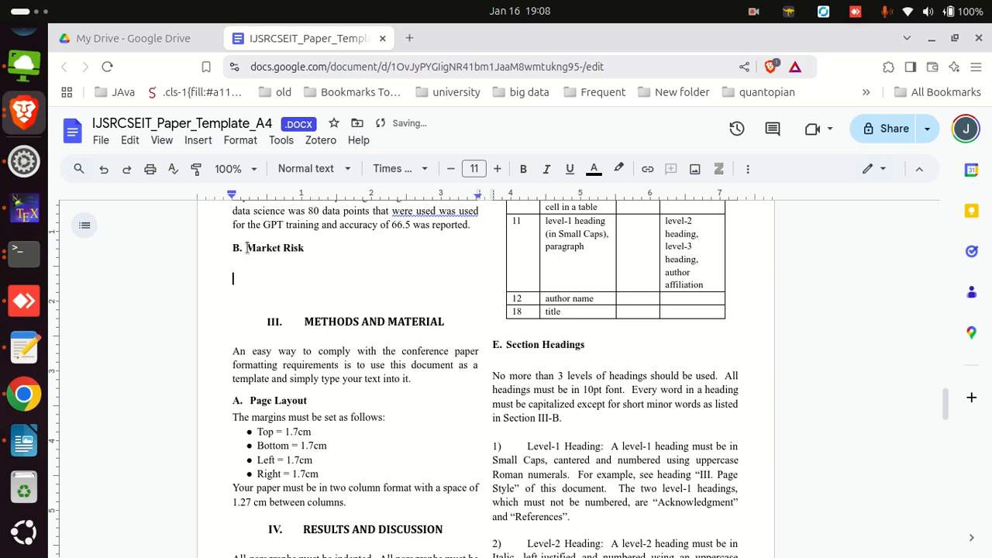
Copy the [4] bond valuation paragraph from r20.docx in LibreOffice Writer and paste it under Market Risk in the template
{"action": "key", "text": "alt+Tab"}
{"action": "triple_click", "coordinate": [299, 419]}
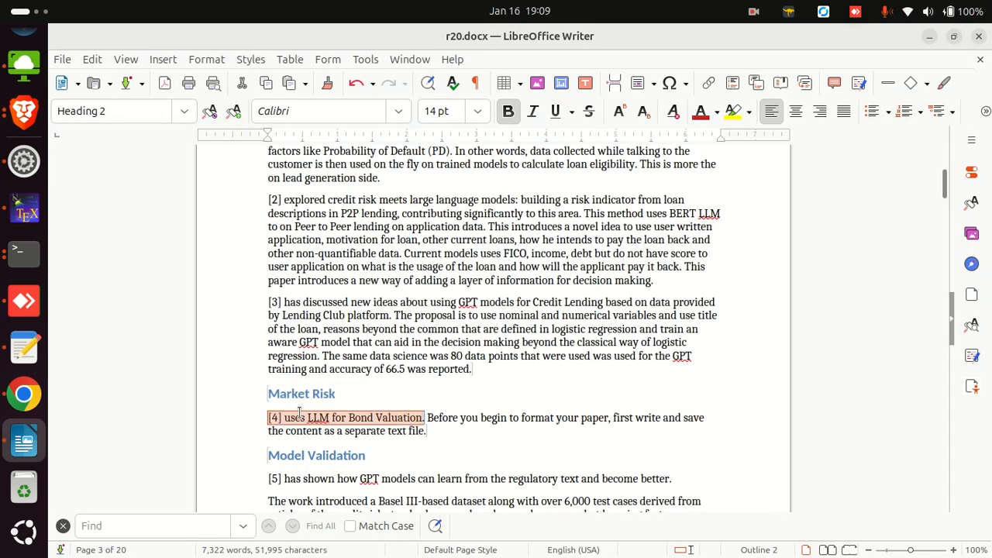
{"action": "left_click", "coordinate": [445, 425]}
{"action": "left_click", "coordinate": [249, 411], "text": "shift"}
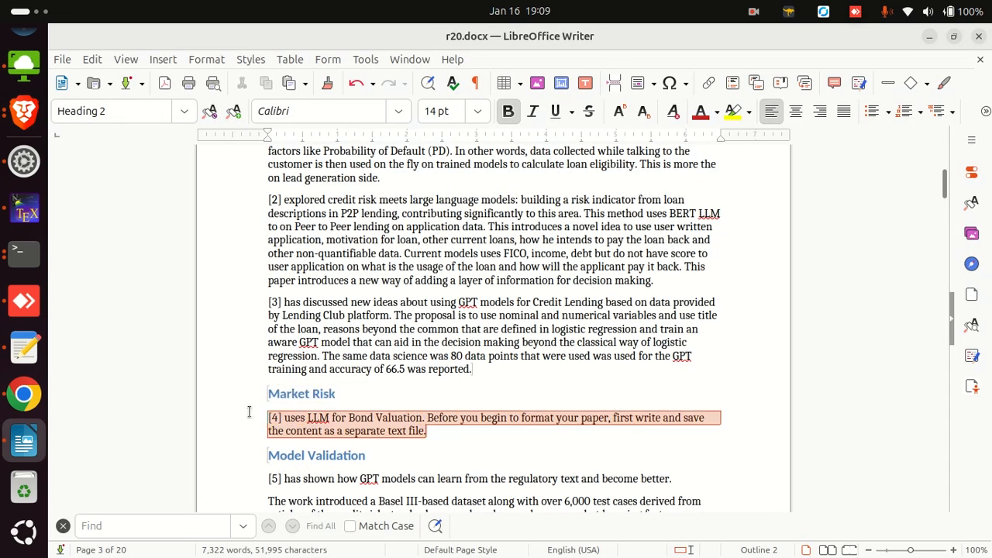
{"action": "key", "text": "ctrl+c"}
{"action": "key", "text": "alt+Tab"}
{"action": "key", "text": "ctrl+v"}
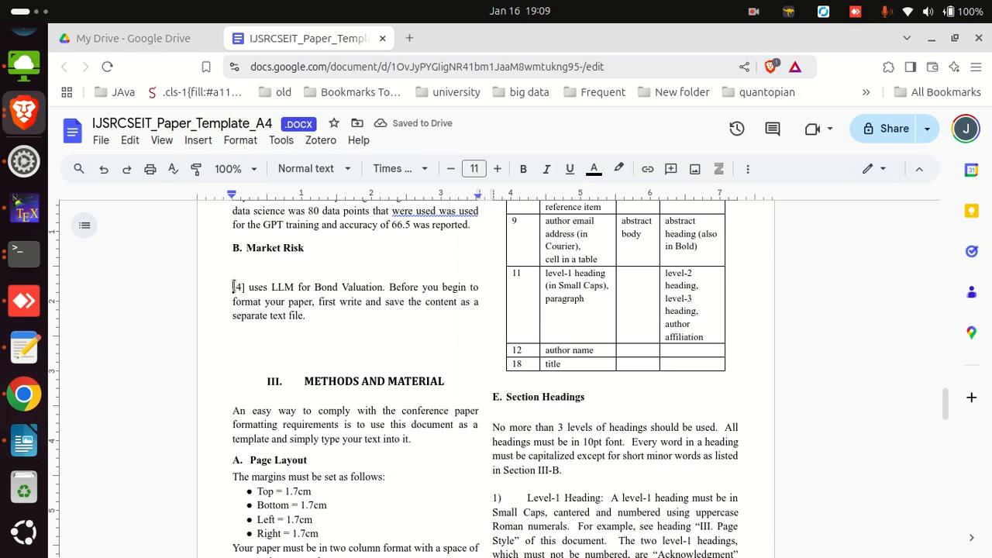
Reword the start of the Market Risk paragraph to "In [4], the authors have used LLM for Bond Valuation."
{"action": "left_click", "coordinate": [234, 286]}
{"action": "type", "text": "In [4]"}
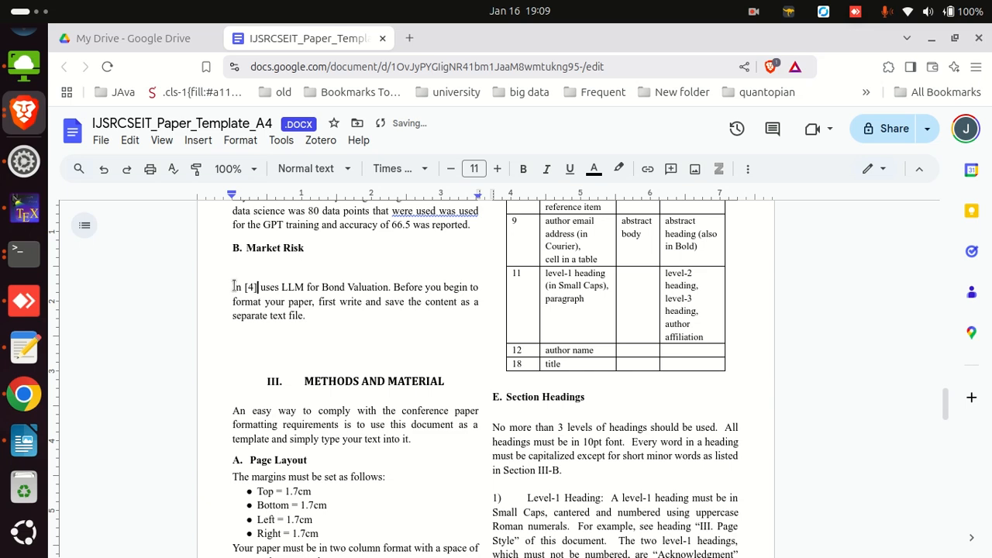
{"action": "type", "text": ", the author"}
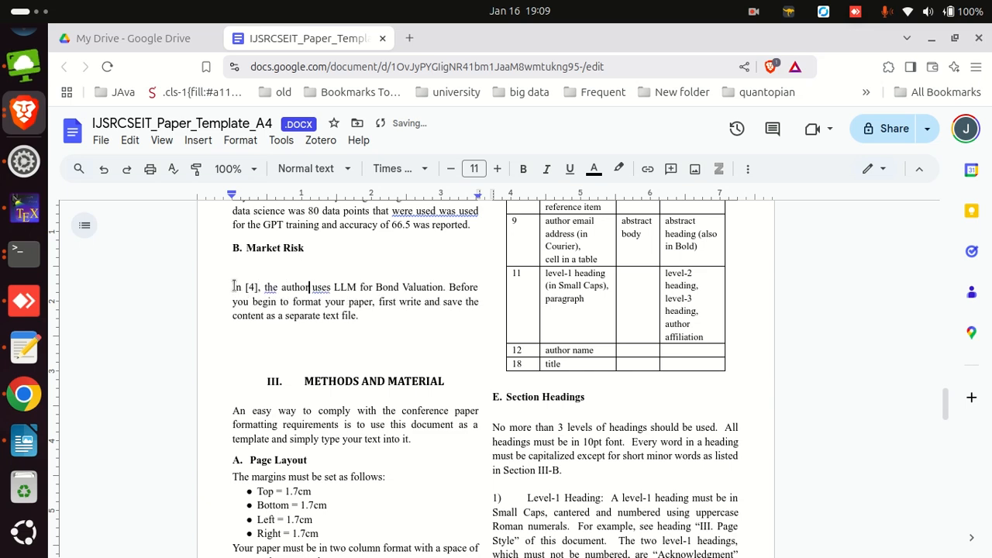
{"action": "type", "text": "s have"}
{"action": "key", "text": "Right"}
{"action": "key", "text": "Right"}
{"action": "key", "text": "Right"}
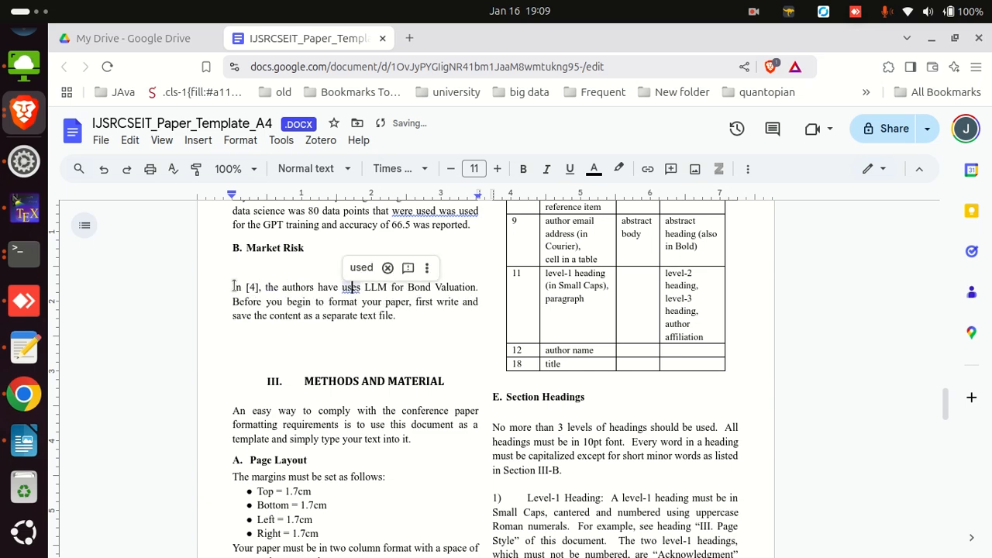
{"action": "key", "text": "Delete"}
{"action": "type", "text": "ed"}
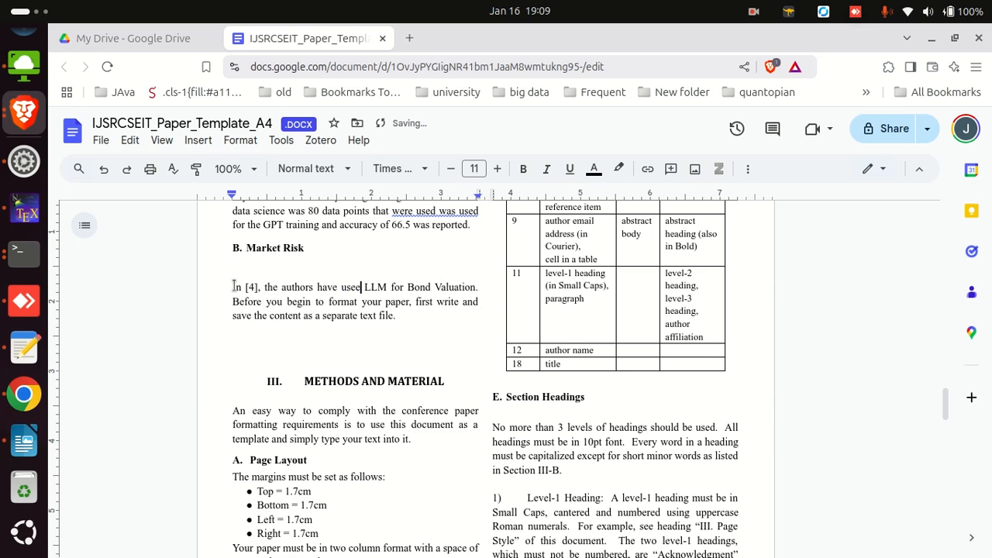
{"action": "key", "text": "Left"}
{"action": "key", "text": "Left"}
{"action": "key", "text": "BackSpace"}
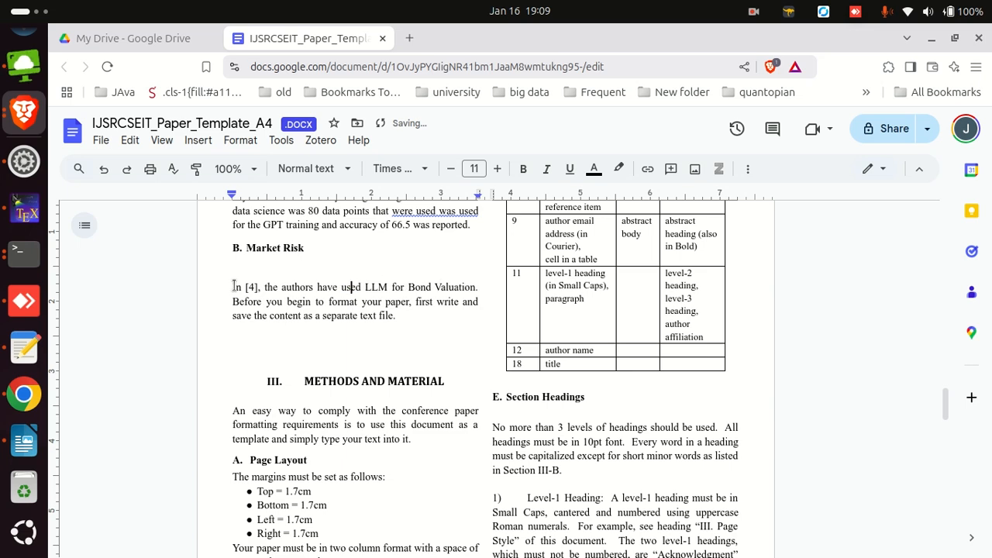
Remove the blank line under the Market Risk heading and separate the "Before you begin" sentence from the bond valuation sentence with a blank line
{"action": "key", "text": "Delete"}
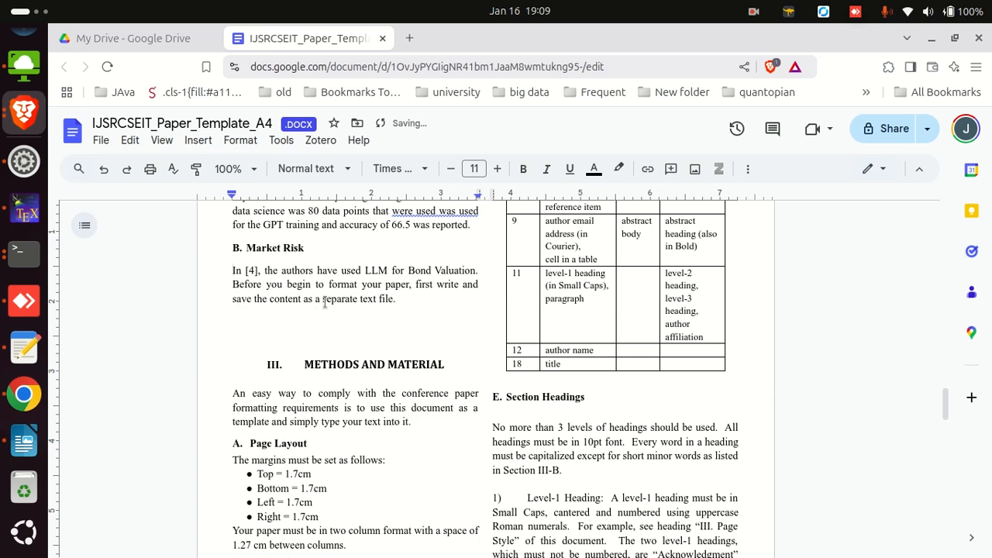
{"action": "key", "text": "Return"}
{"action": "key", "text": "Return"}
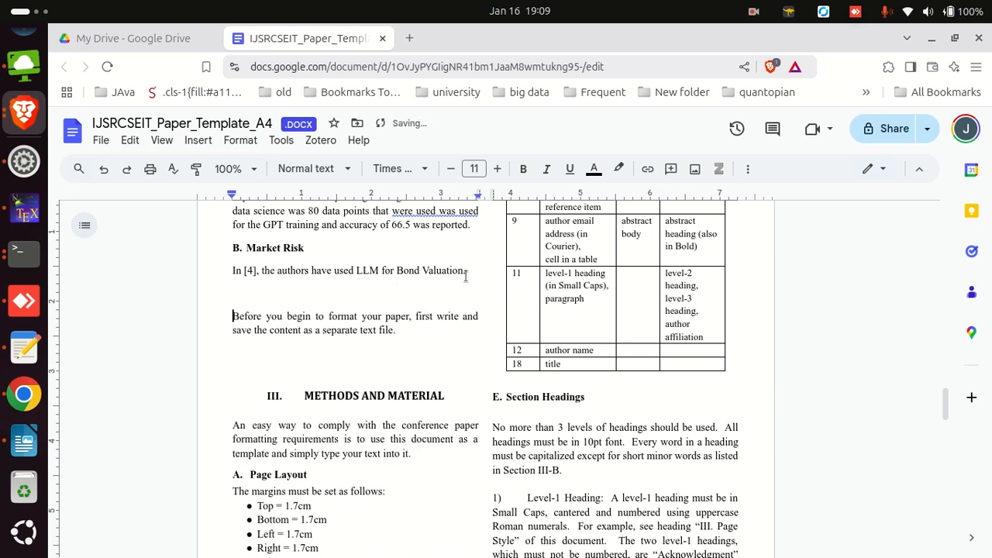
Copy the "Model Validation" heading from r20.docx in LibreOffice Writer and extend template subheading B to "Market Risk & Model Validation", keeping the template's formatting
{"action": "key", "text": "alt+Tab"}
{"action": "scroll", "coordinate": [452, 375], "scroll_direction": "down", "scroll_amount": 1}
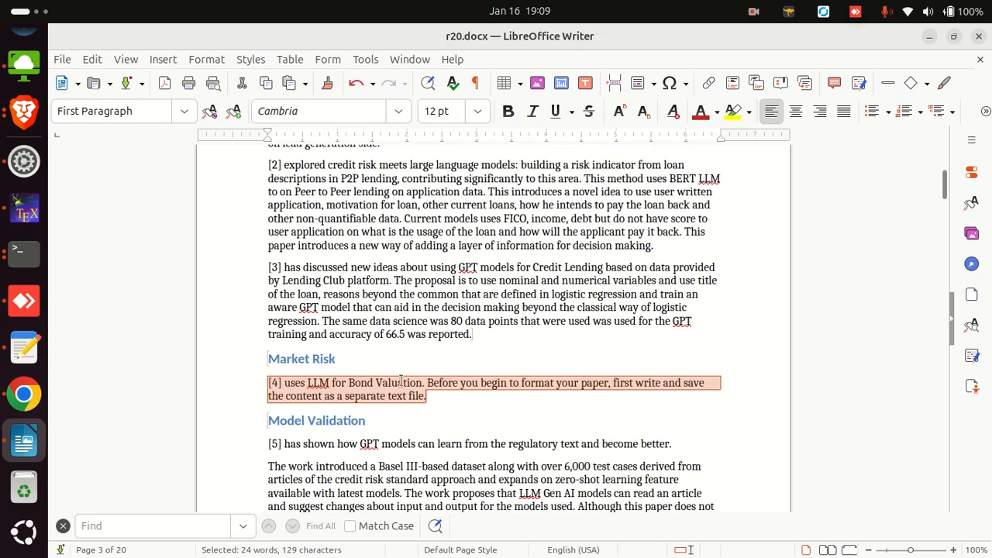
{"action": "left_click", "coordinate": [416, 383]}
{"action": "scroll", "coordinate": [413, 354], "scroll_direction": "down", "scroll_amount": 2}
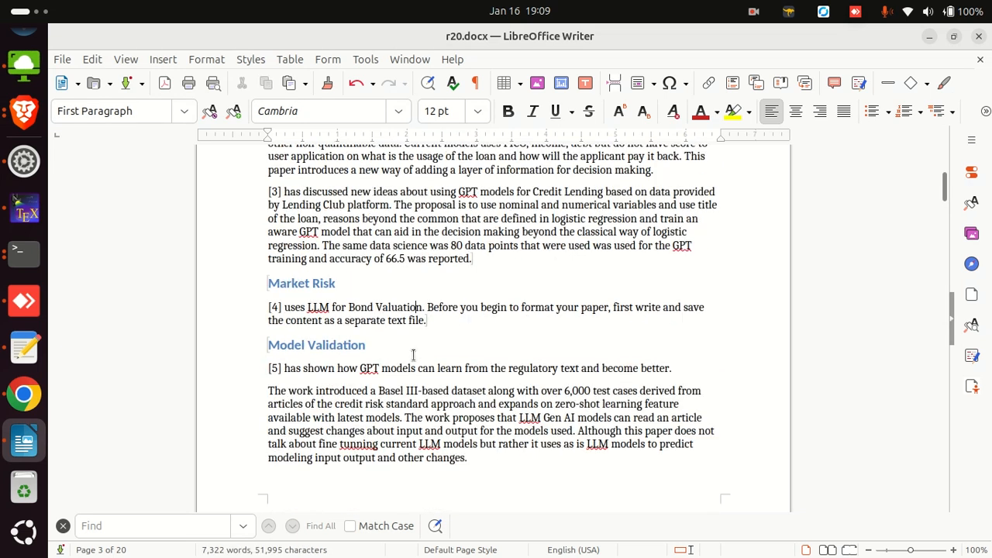
{"action": "triple_click", "coordinate": [362, 347]}
{"action": "key", "text": "alt+Tab"}
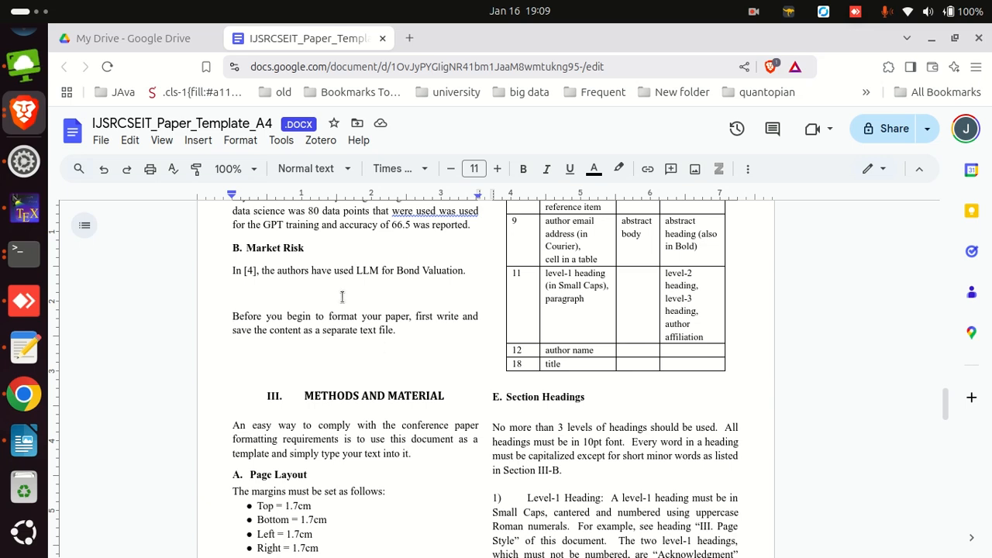
{"action": "left_click", "coordinate": [314, 249]}
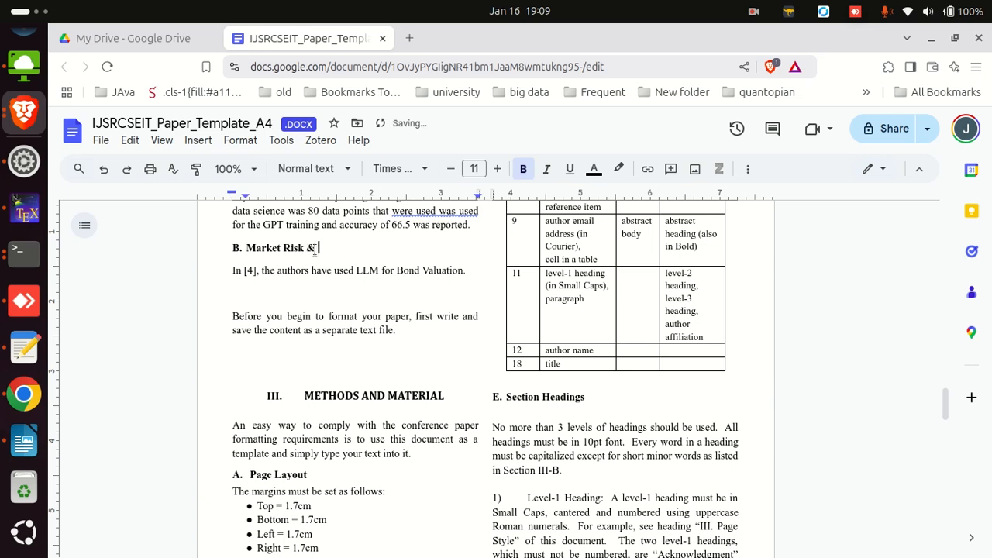
{"action": "key", "text": "ctrl+v"}
{"action": "key", "text": "ctrl+z"}
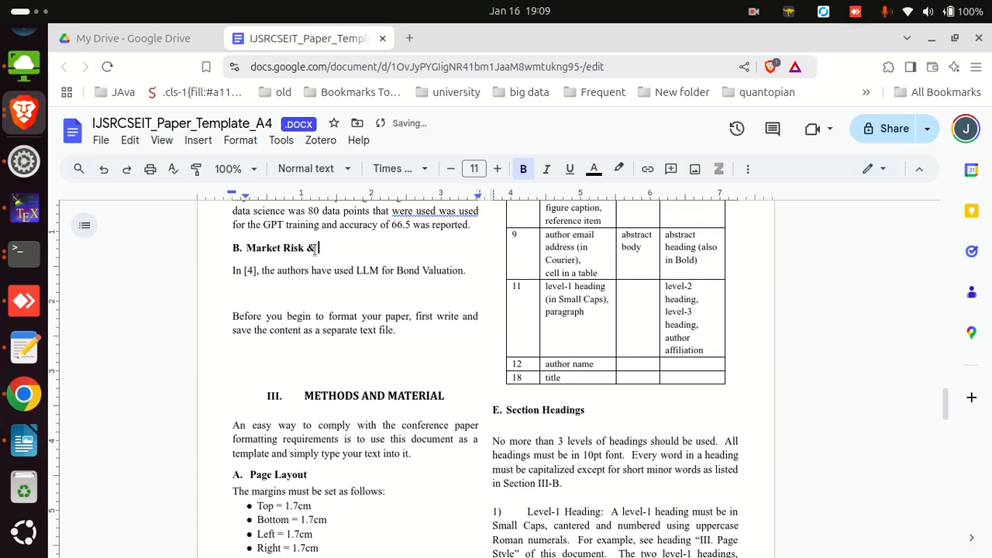
{"action": "right_click", "coordinate": [365, 251]}
{"action": "left_click", "coordinate": [436, 298]}
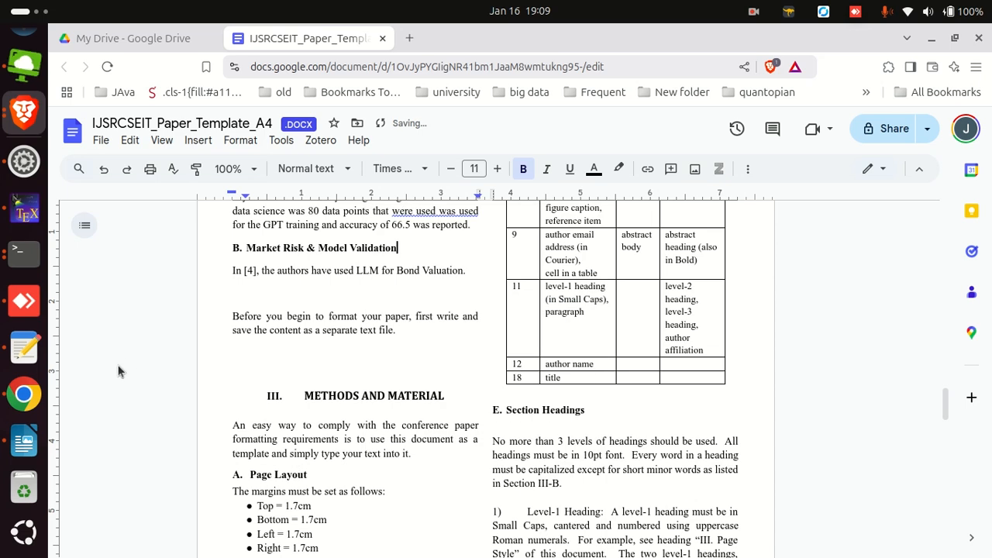
In r20.docx in LibreOffice Writer, delete the leftover table header line above the [6] entry and the "& 2024 &" after its citation
{"action": "key", "text": "alt+Tab"}
{"action": "left_click", "coordinate": [262, 362]}
{"action": "left_click_drag", "start_coordinate": [263, 361], "coordinate": [502, 318]}
{"action": "left_click", "coordinate": [502, 318]}
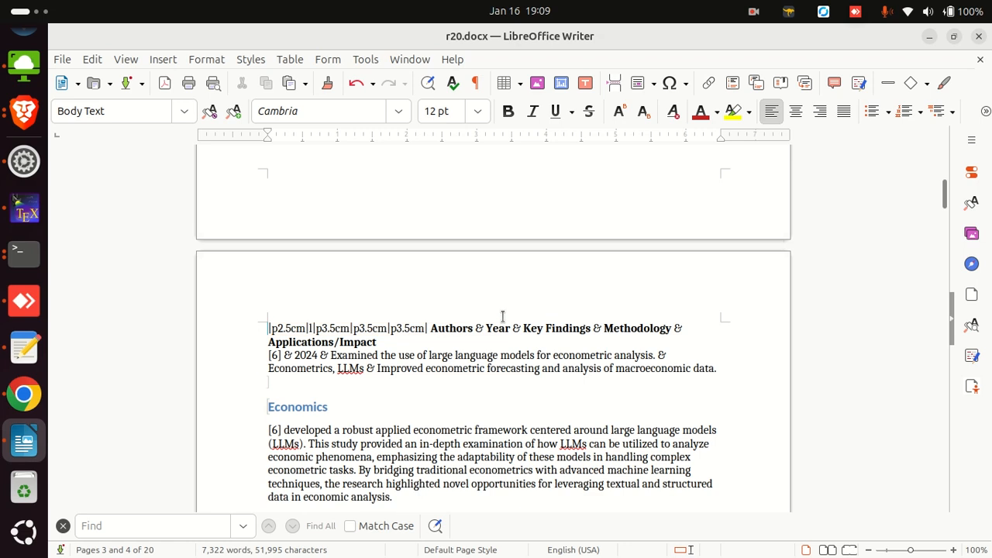
{"action": "left_click_drag", "start_coordinate": [423, 353], "coordinate": [280, 331]}
{"action": "left_click", "coordinate": [389, 344]}
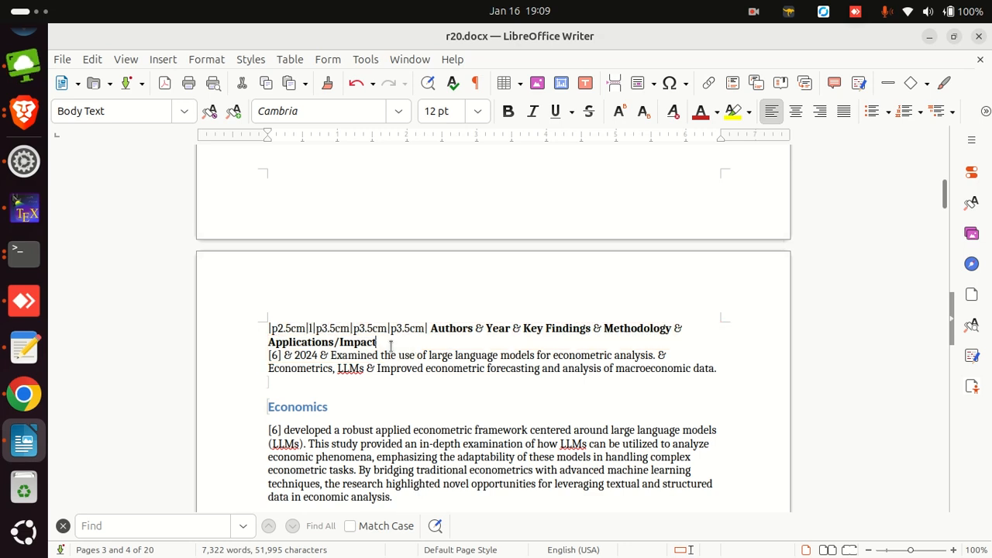
{"action": "left_click_drag", "start_coordinate": [400, 340], "coordinate": [230, 328]}
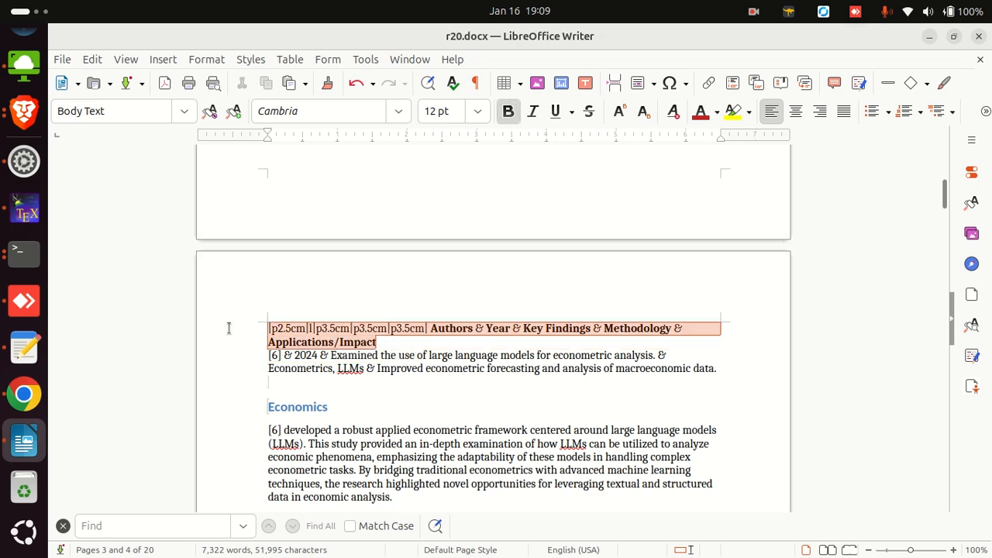
{"action": "key", "text": "Delete"}
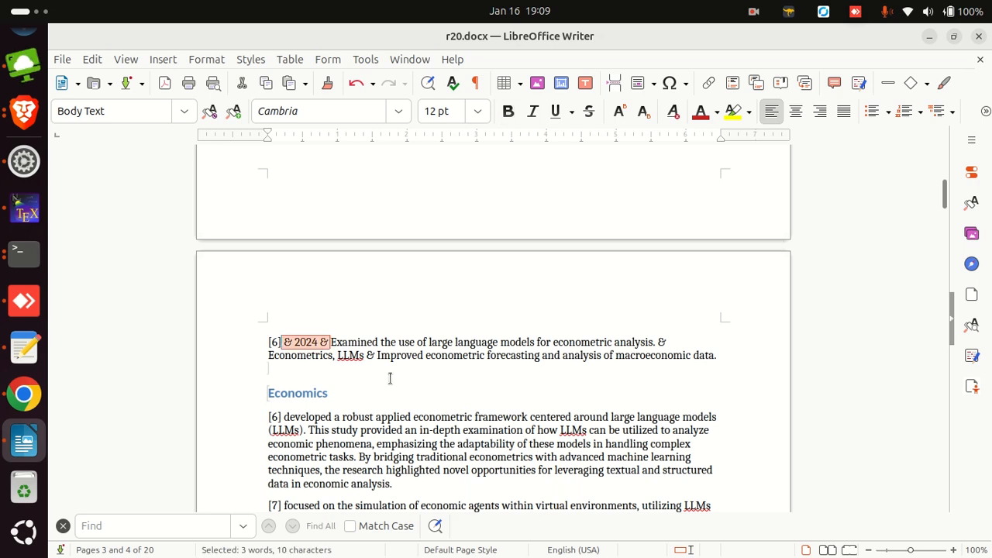
{"action": "key", "text": "Delete"}
Reword the start of the [6] entry above Economics to "In [6], the authors have examined"
{"action": "scroll", "coordinate": [418, 388], "scroll_direction": "up", "scroll_amount": 3}
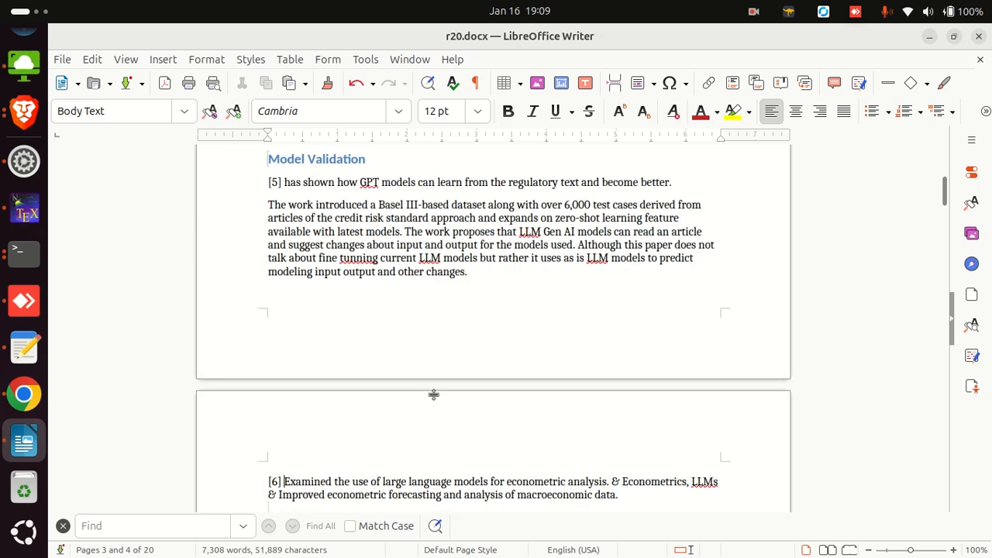
{"action": "left_click", "coordinate": [267, 482]}
{"action": "type", "text": "In [6]"}
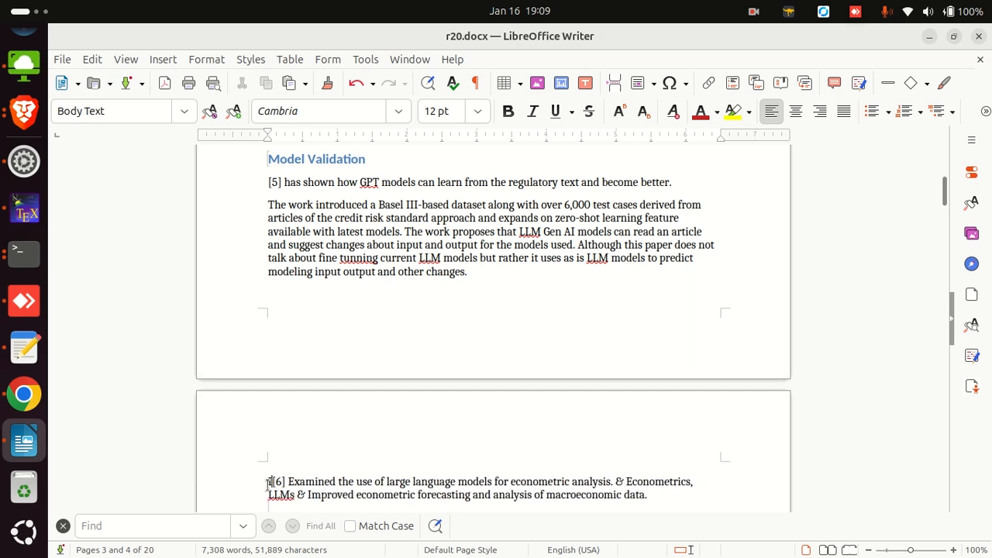
{"action": "type", "text": ", the authors hav"}
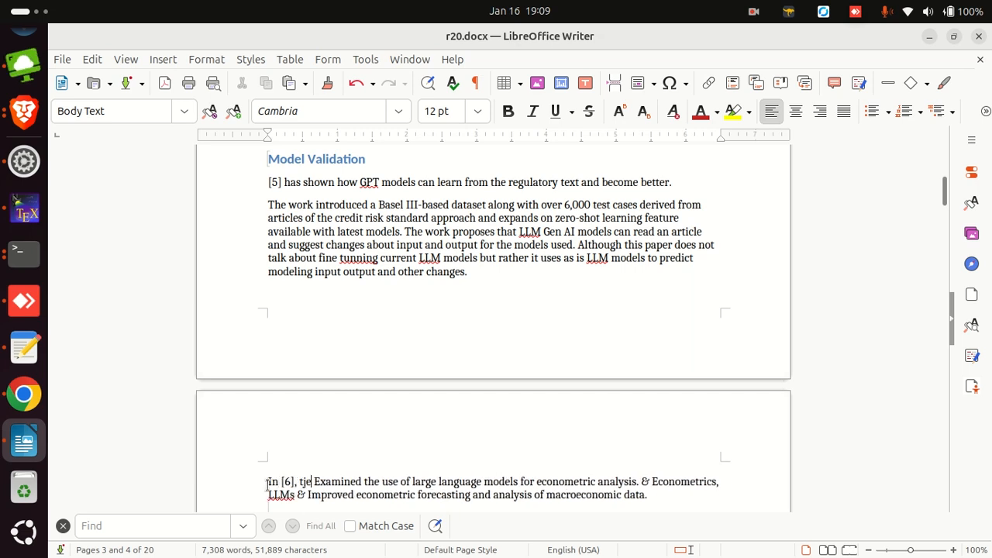
{"action": "type", "text": "e"}
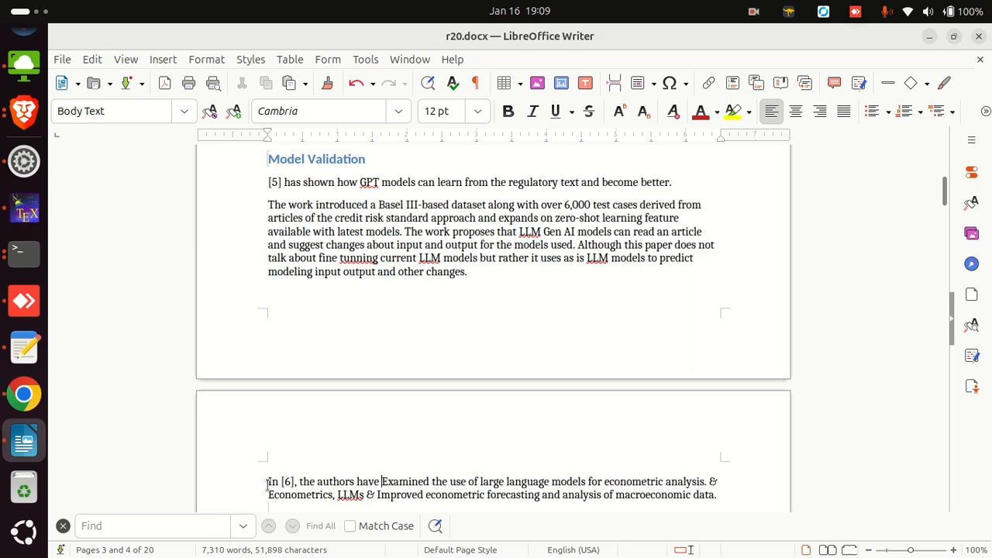
{"action": "key", "text": "Delete"}
{"action": "type", "text": "e"}
{"action": "scroll", "coordinate": [631, 399], "scroll_direction": "down", "scroll_amount": 1}
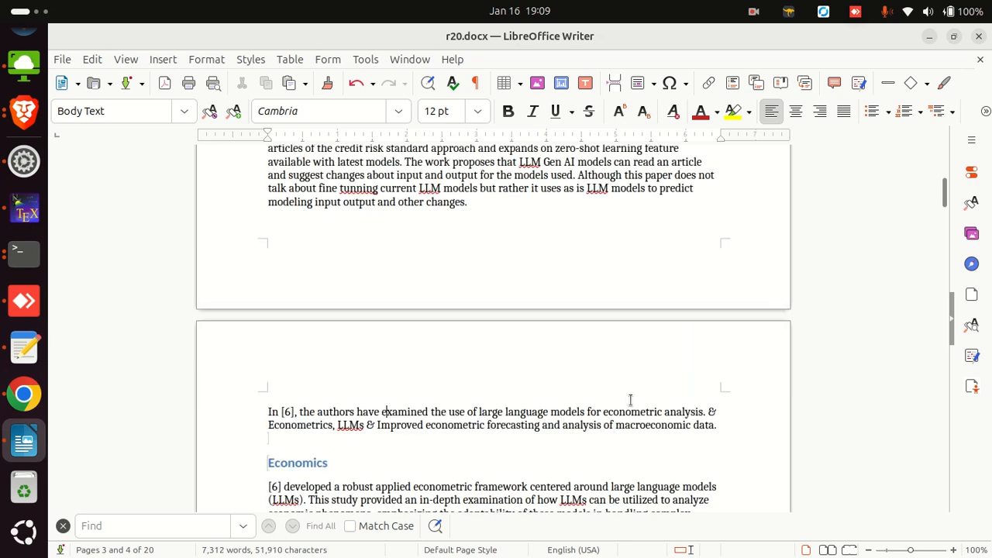
Copy the r20.docx text from the [5] paragraph through the [6] entry and paste it below the bond valuation sentence in the template
{"action": "left_click_drag", "start_coordinate": [724, 427], "coordinate": [237, 262]}
{"action": "key", "text": "ctrl+c"}
{"action": "key", "text": "alt+Tab"}
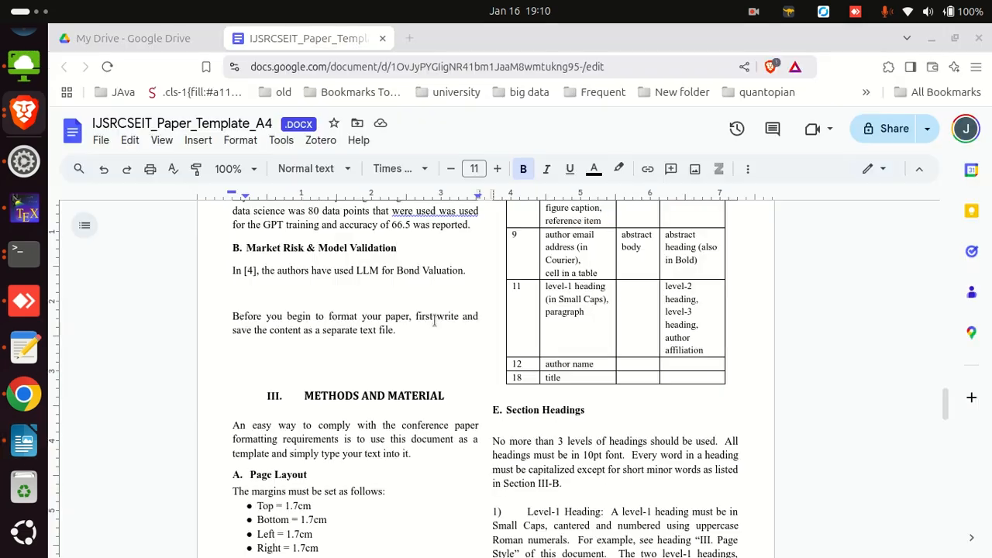
{"action": "key", "text": "ctrl+v"}
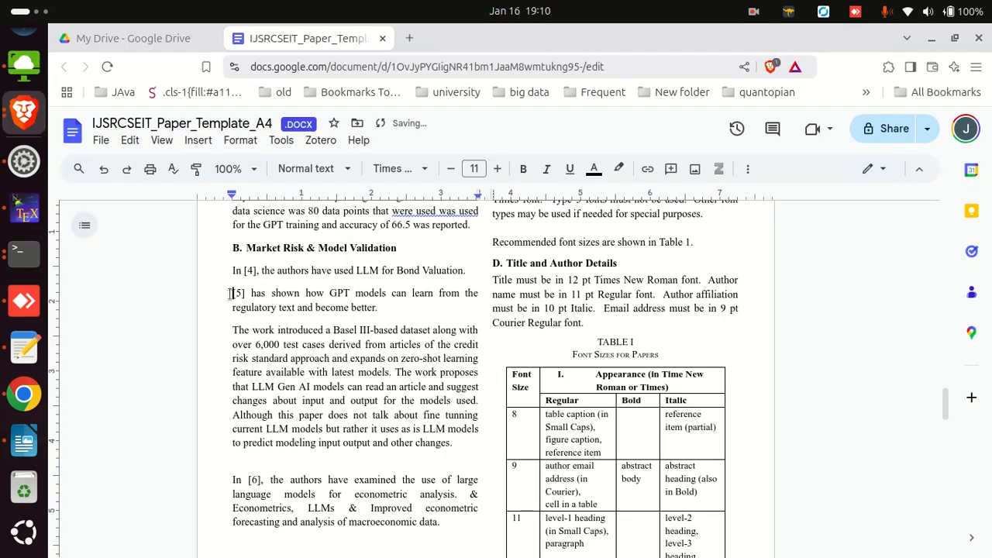
Reword the start of the pasted [5] paragraph to "In [5], the authors"
{"action": "type", "text": "In"}
{"action": "key", "text": "Right"}
{"action": "key", "text": "Right"}
{"action": "key", "text": "Right"}
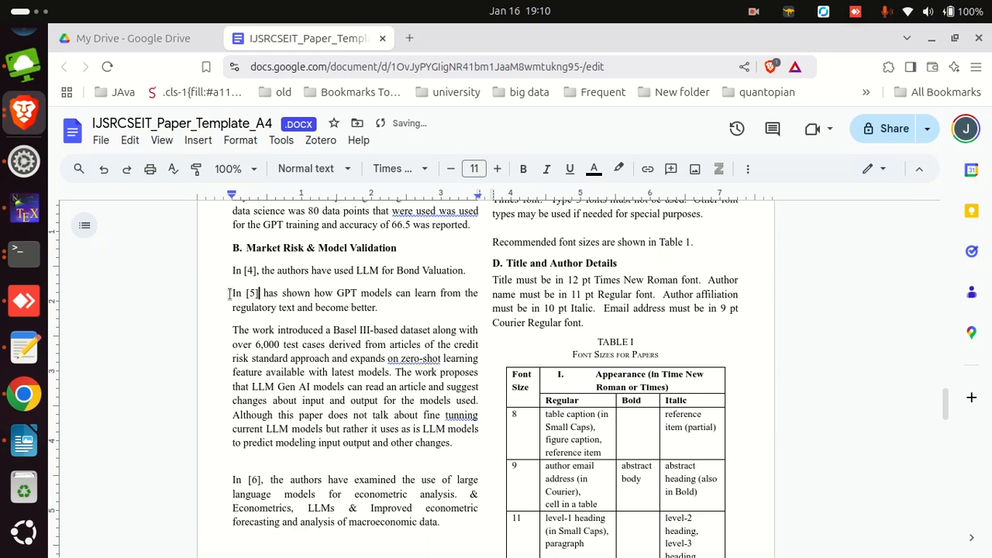
{"action": "type", "text": ", the authors"}
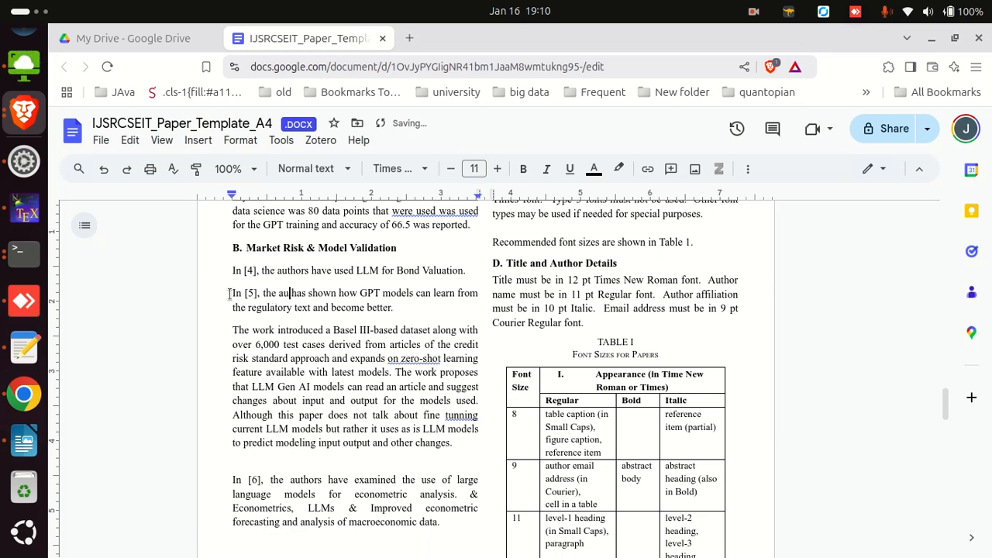
Join the [5] paragraph onto the end of the [4] bond valuation sentence
{"action": "key", "text": "Up"}
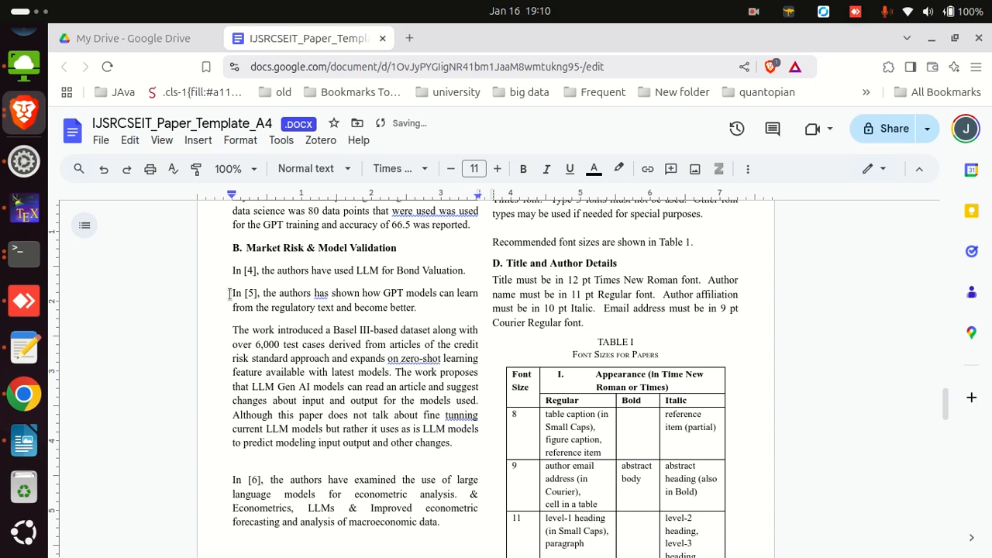
{"action": "key", "text": "ctrl+Right"}
{"action": "key", "text": "ctrl+Right"}
{"action": "key", "text": "ctrl+Right"}
{"action": "key", "text": "ctrl+Right"}
{"action": "key", "text": "Right"}
{"action": "key", "text": "Right"}
{"action": "key", "text": "Right"}
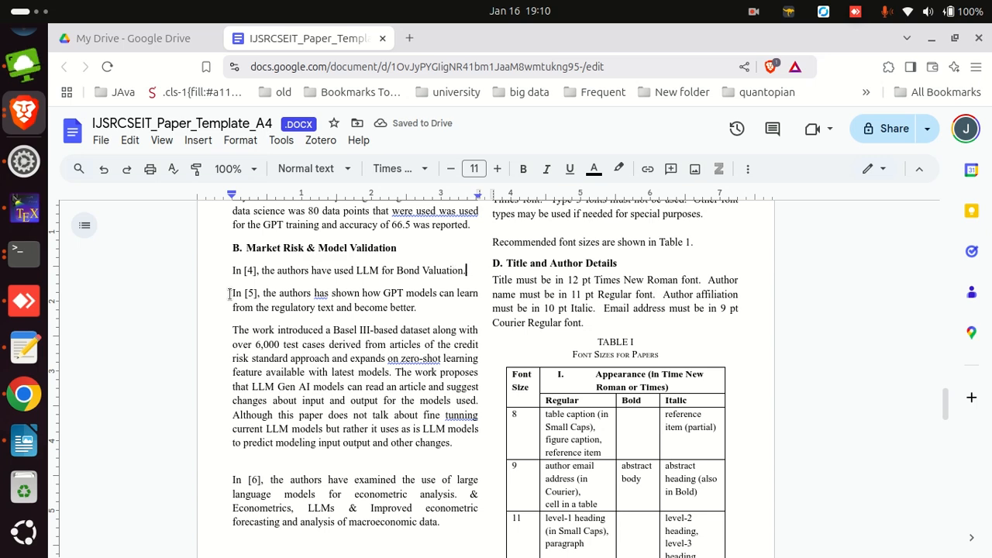
{"action": "key", "text": "Delete"}
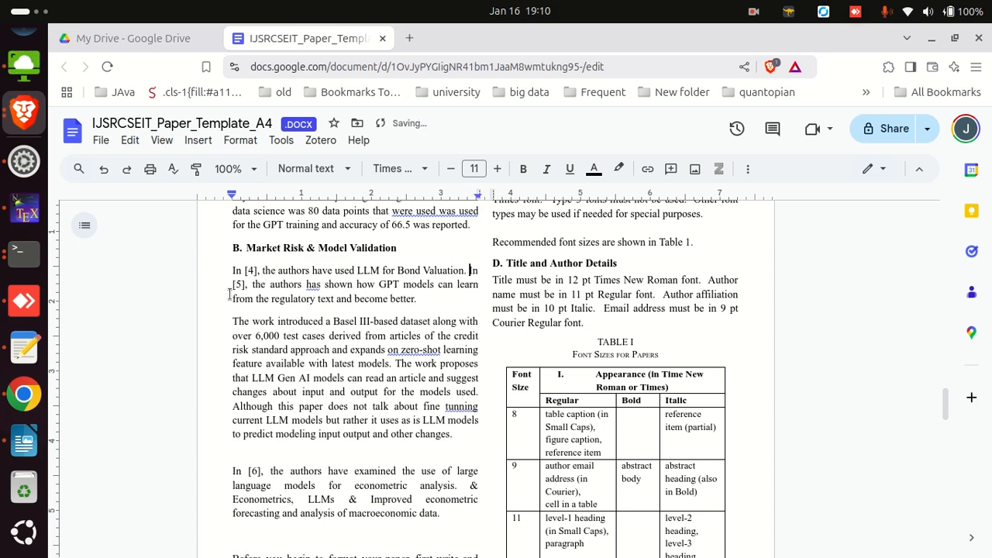
Correct "has" to "have" in the [5] sentence and join the Basel III dataset paragraph onto it
{"action": "right_click", "coordinate": [314, 284]}
{"action": "left_click", "coordinate": [319, 326]}
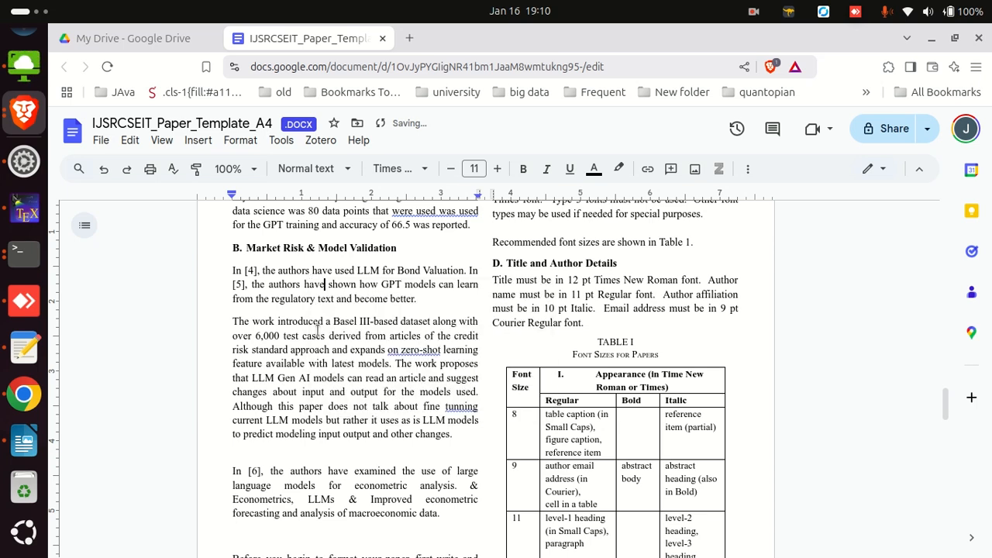
{"action": "left_click", "coordinate": [432, 299]}
{"action": "key", "text": "Delete"}
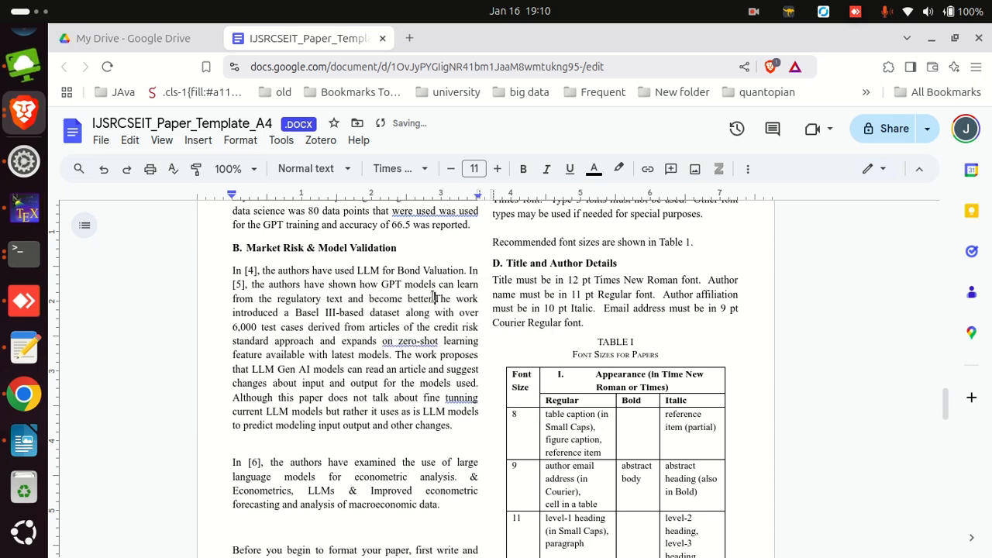
Join the [6] econometric analysis paragraph onto the end of the model validation paragraph
{"action": "scroll", "coordinate": [394, 362], "scroll_direction": "down", "scroll_amount": 9}
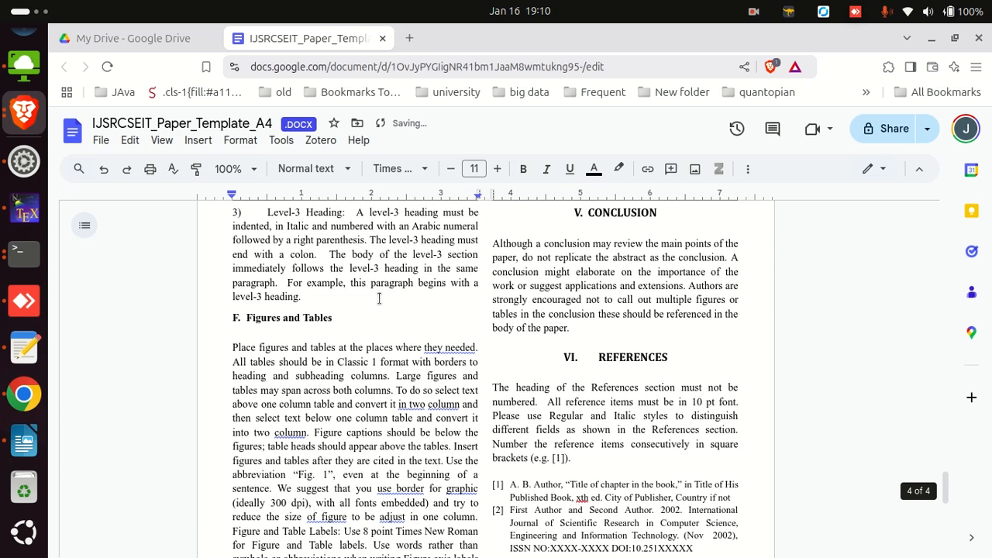
{"action": "scroll", "coordinate": [363, 331], "scroll_direction": "up", "scroll_amount": 5}
{"action": "scroll", "coordinate": [363, 331], "scroll_direction": "up", "scroll_amount": 5}
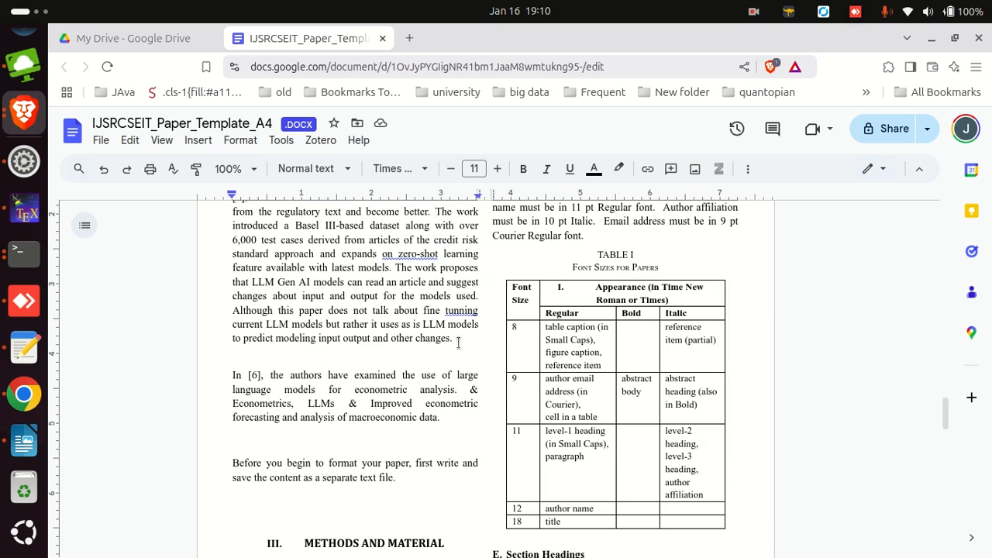
{"action": "key", "text": "Delete"}
{"action": "key", "text": "Delete"}
{"action": "scroll", "coordinate": [355, 374], "scroll_direction": "up", "scroll_amount": 3}
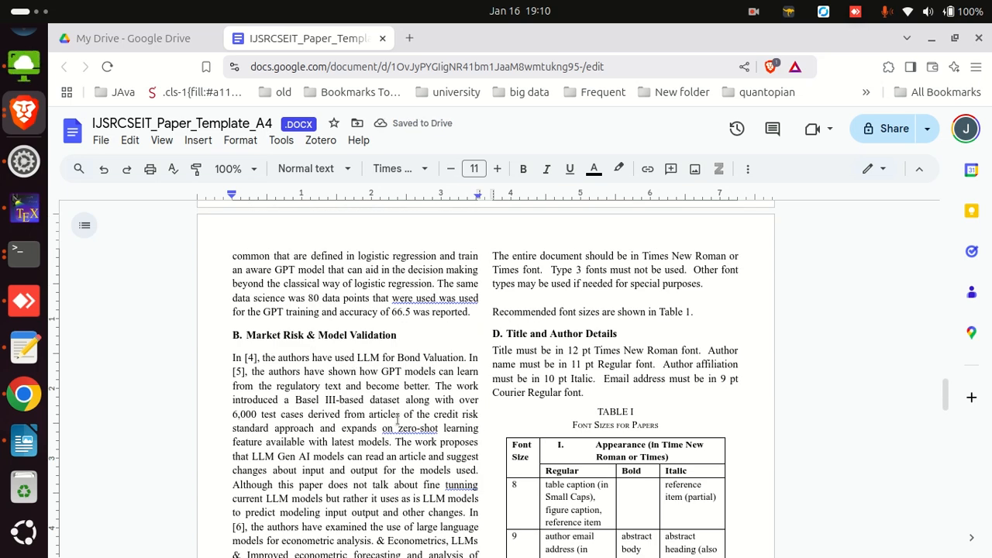
Switch to r20.docx and select the "Economics" heading, looking over the [6] to [8] paragraphs under it
{"action": "key", "text": "alt+Tab"}
{"action": "scroll", "coordinate": [470, 400], "scroll_direction": "down", "scroll_amount": 8}
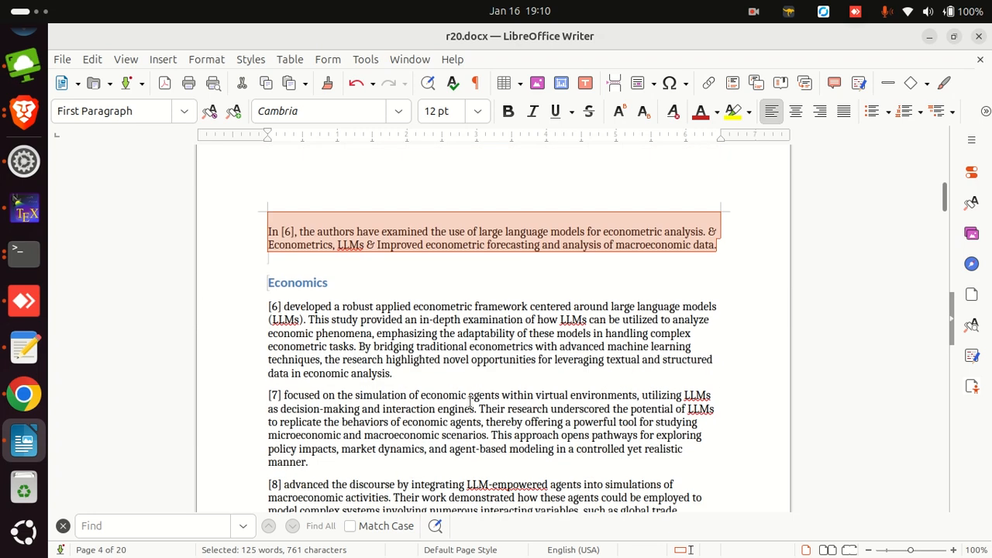
{"action": "double_click", "coordinate": [297, 280]}
{"action": "scroll", "coordinate": [408, 402], "scroll_direction": "down", "scroll_amount": 6}
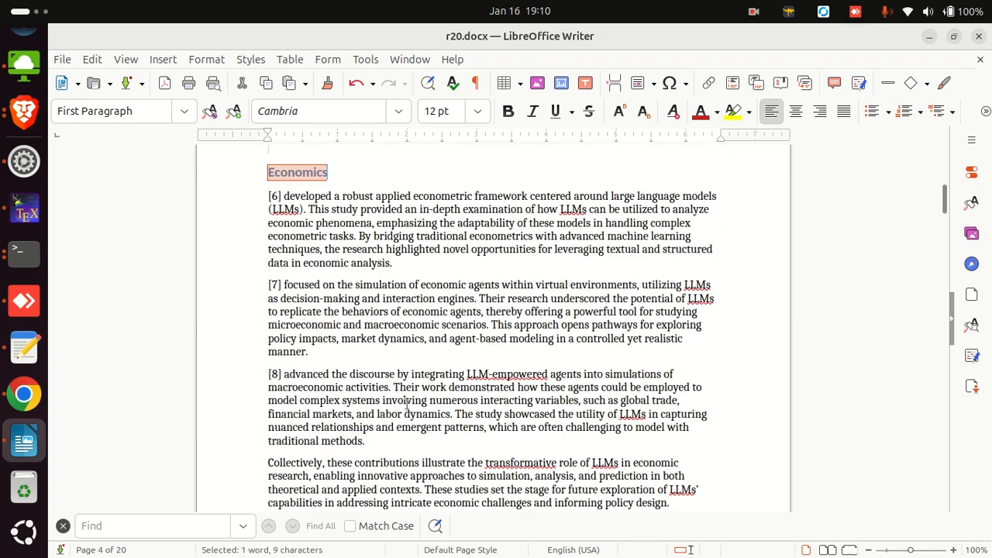
Switch back to the journal template and add two blank lines below the macroeconomic data sentence that ends section B
{"action": "key", "text": "alt+Tab"}
{"action": "scroll", "coordinate": [404, 402], "scroll_direction": "down", "scroll_amount": 4}
{"action": "scroll", "coordinate": [373, 381], "scroll_direction": "down", "scroll_amount": 12}
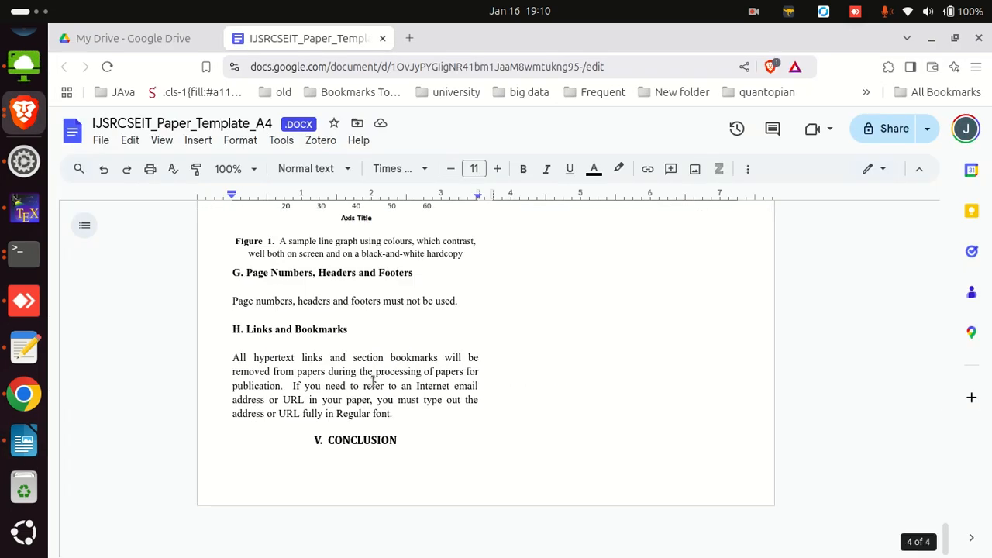
{"action": "scroll", "coordinate": [372, 381], "scroll_direction": "up", "scroll_amount": 8}
{"action": "scroll", "coordinate": [372, 384], "scroll_direction": "up", "scroll_amount": 5}
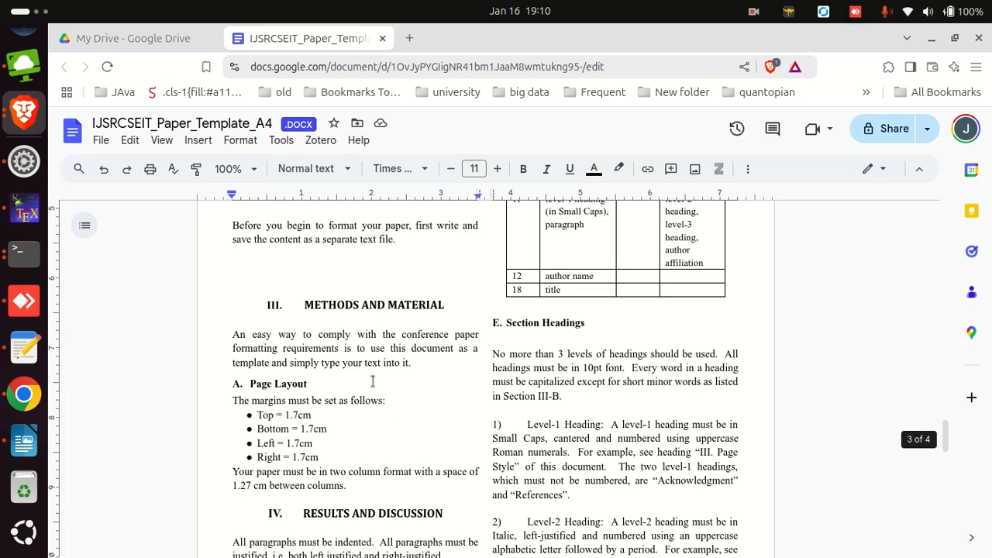
{"action": "scroll", "coordinate": [320, 409], "scroll_direction": "down", "scroll_amount": 1}
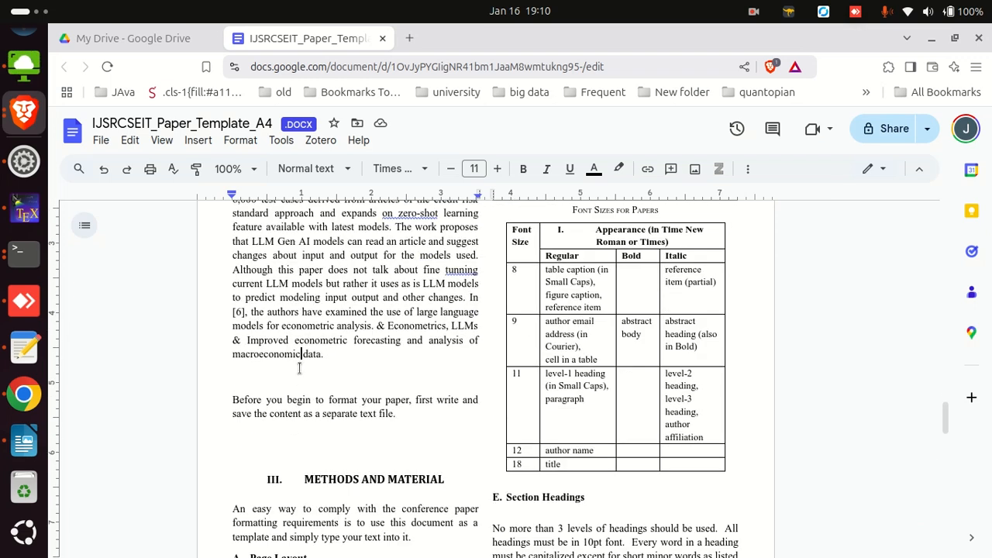
{"action": "key", "text": "Return"}
{"action": "key", "text": "Return"}
Duplicate the "Market Risk & Model Validation" subheading below the end of section B to start a new subsection
{"action": "scroll", "coordinate": [294, 377], "scroll_direction": "up", "scroll_amount": 4}
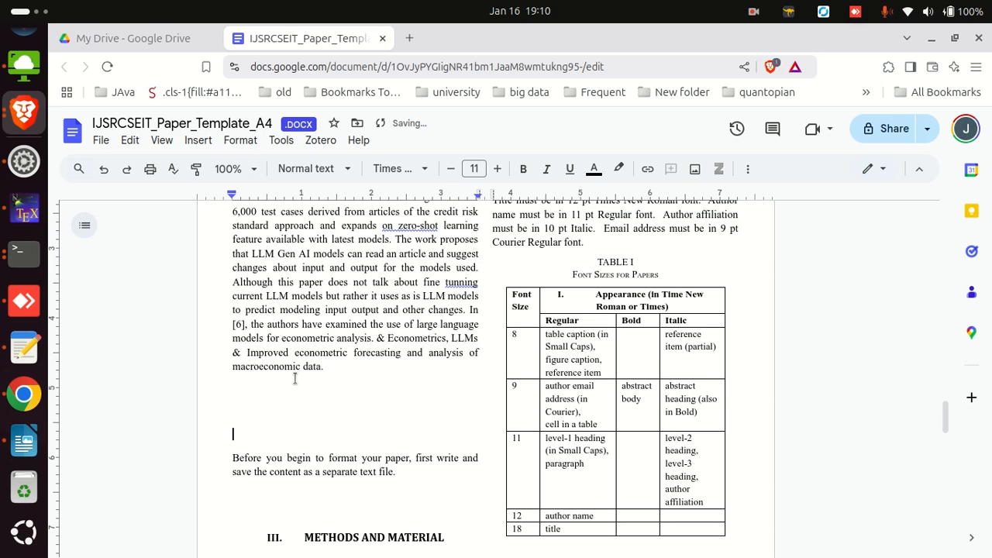
{"action": "triple_click", "coordinate": [289, 378]}
{"action": "key", "text": "ctrl+c"}
{"action": "scroll", "coordinate": [263, 383], "scroll_direction": "down", "scroll_amount": 3}
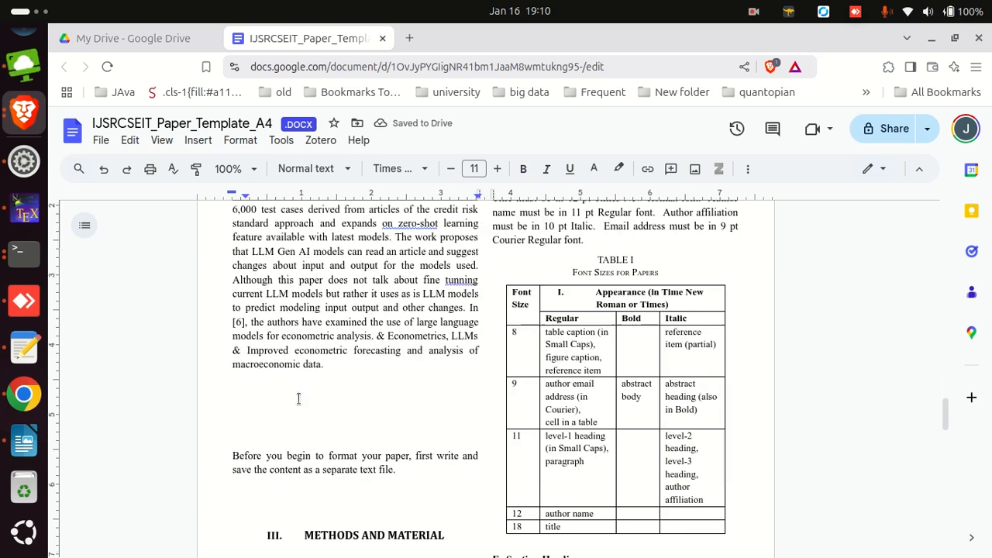
{"action": "left_click", "coordinate": [247, 387]}
{"action": "key", "text": "ctrl+v"}
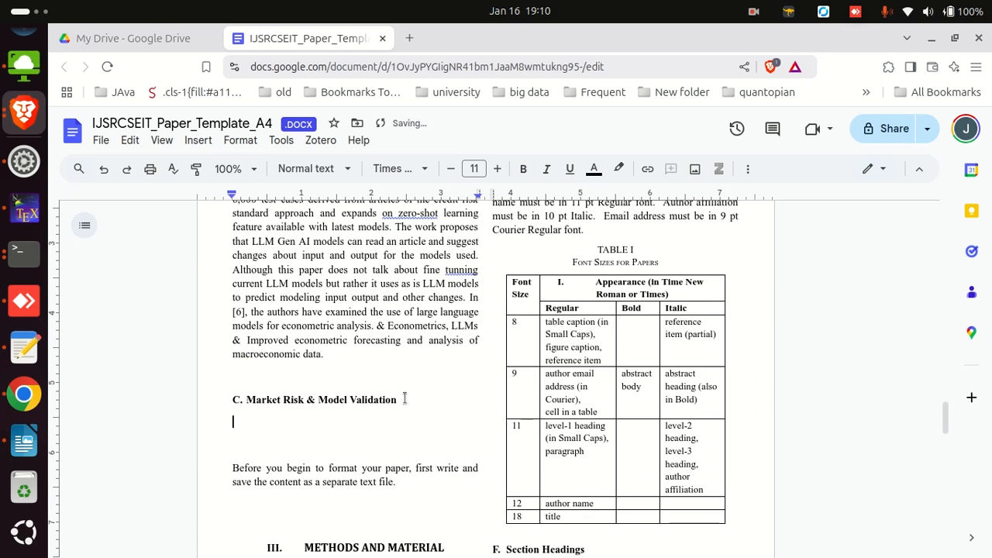
Retitle the duplicated subheading as "Economics"
{"action": "left_click_drag", "start_coordinate": [403, 399], "coordinate": [247, 399]}
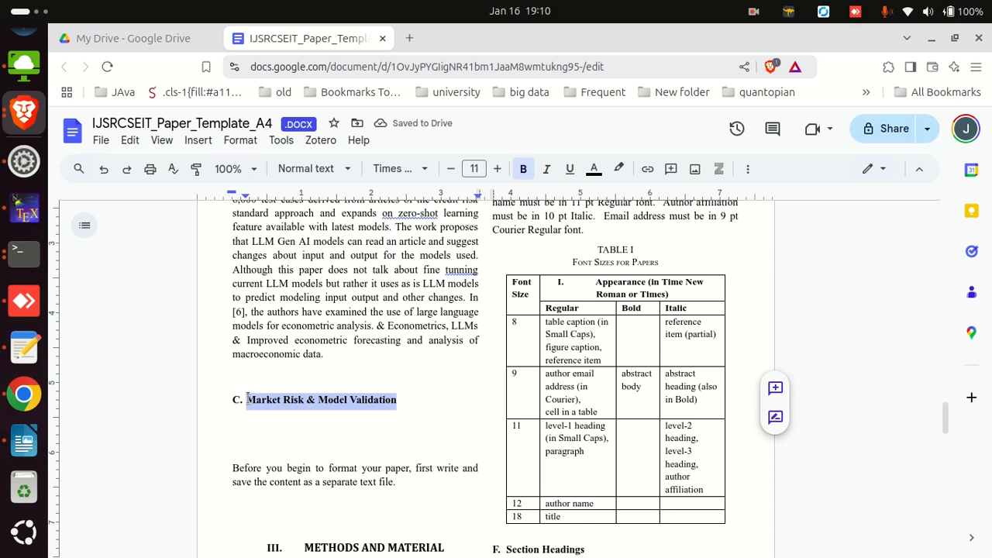
{"action": "type", "text": "B"}
{"action": "type", "text": "conomics"}
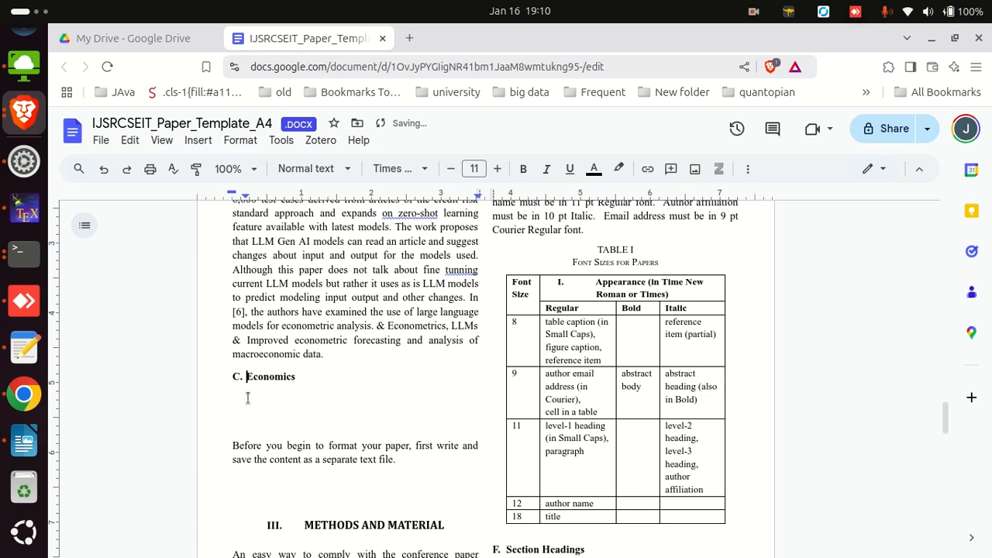
In r20.docx, delete the leftover authors and methodology table text with entries [9] to [11] above the Data Science heading
{"action": "key", "text": "alt+Tab"}
{"action": "scroll", "coordinate": [418, 323], "scroll_direction": "up", "scroll_amount": 2}
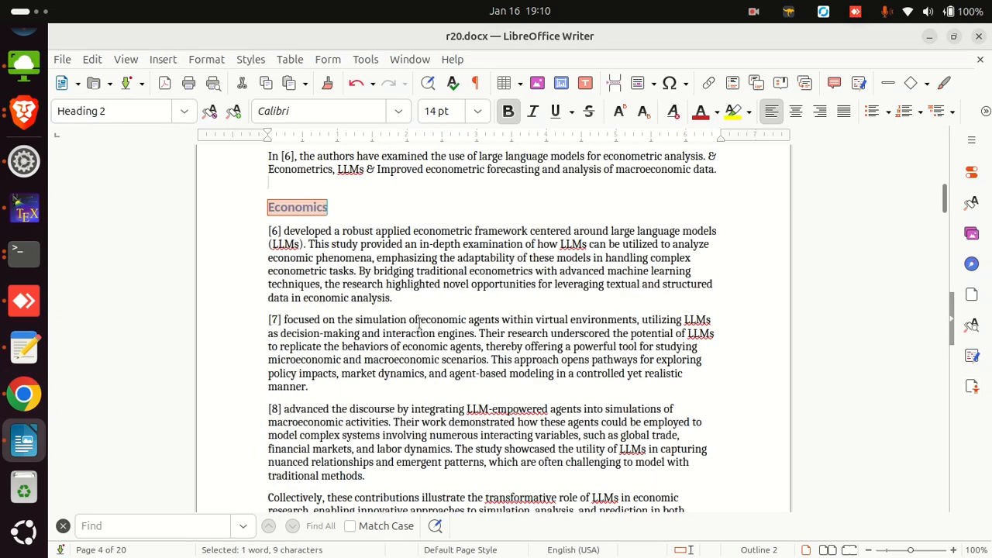
{"action": "left_click_drag", "start_coordinate": [265, 230], "coordinate": [580, 372]}
{"action": "left_click", "coordinate": [399, 434]}
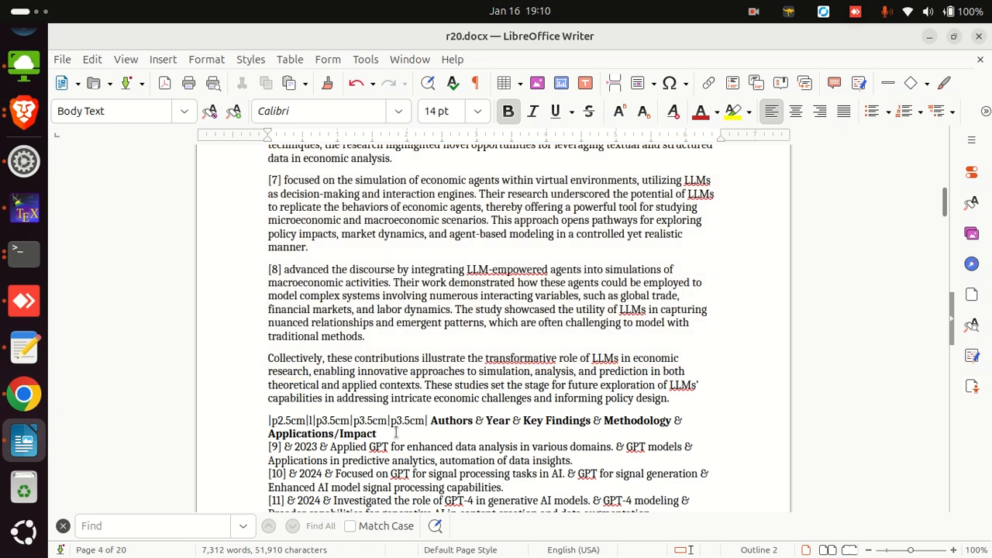
{"action": "left_click_drag", "start_coordinate": [396, 433], "coordinate": [232, 415]}
{"action": "scroll", "coordinate": [232, 415], "scroll_direction": "down", "scroll_amount": 2}
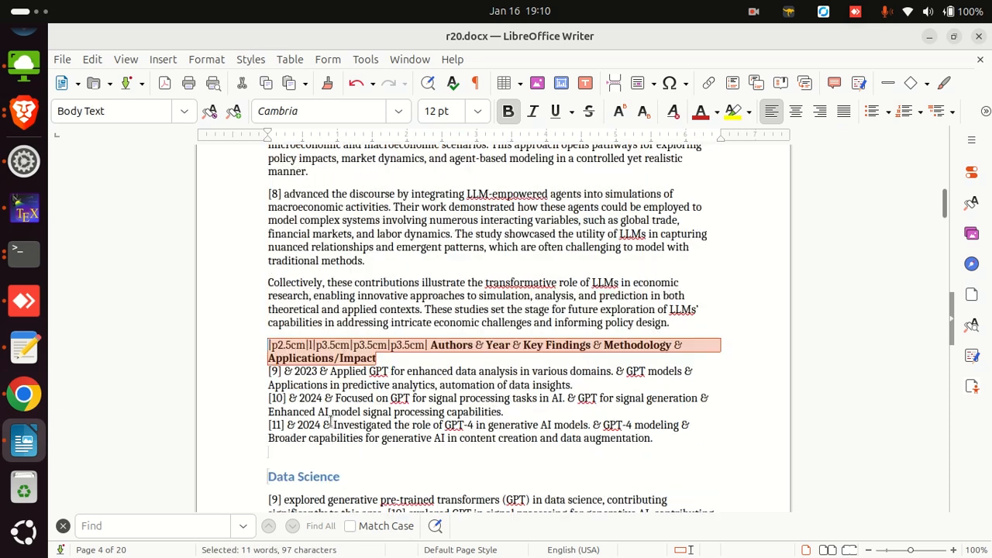
{"action": "left_click_drag", "start_coordinate": [652, 438], "coordinate": [181, 348]}
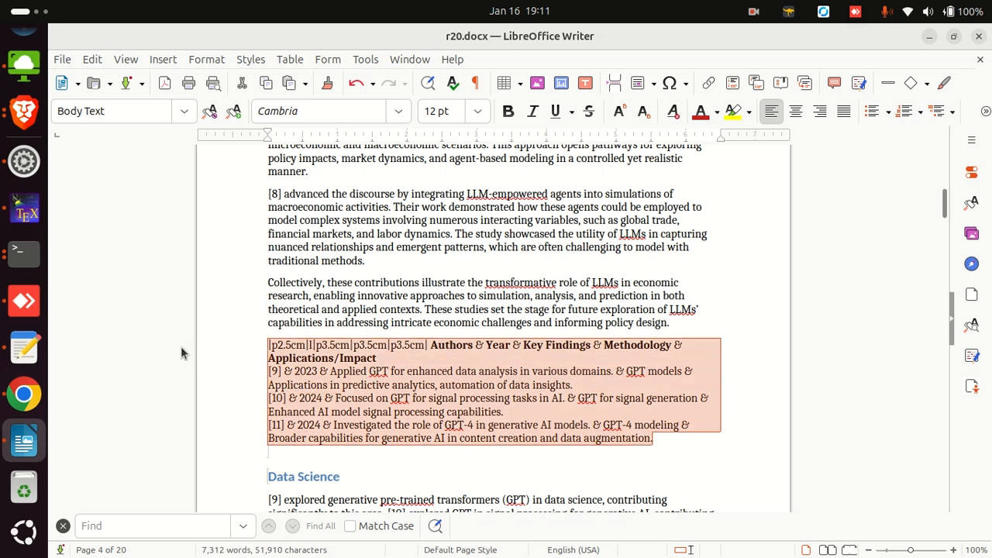
{"action": "key", "text": "Delete"}
Copy the Economics paragraphs, from [6] through the "Collectively" summary, into the journal template under the Economics subheading
{"action": "left_click_drag", "start_coordinate": [668, 338], "coordinate": [229, 303]}
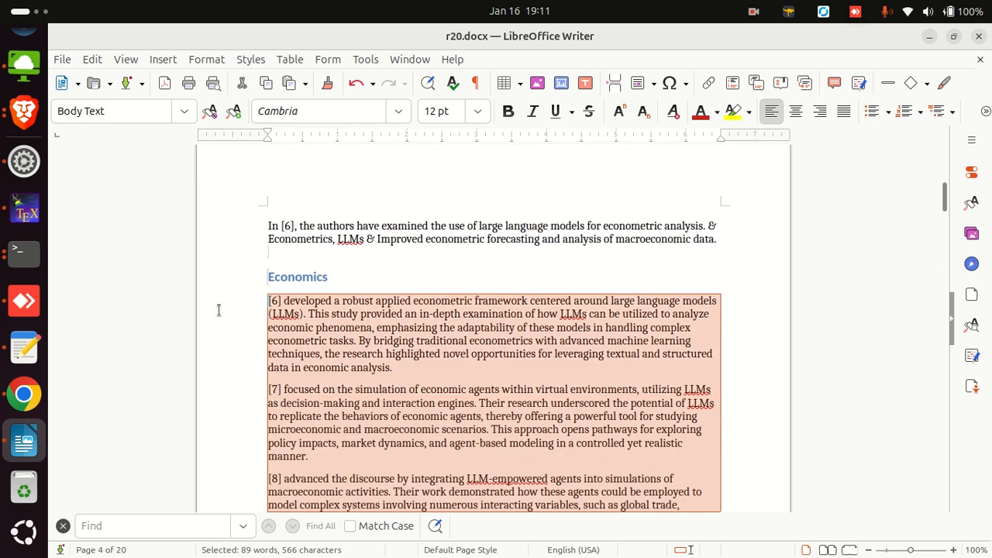
{"action": "key", "text": "alt+Tab"}
{"action": "left_click", "coordinate": [260, 394]}
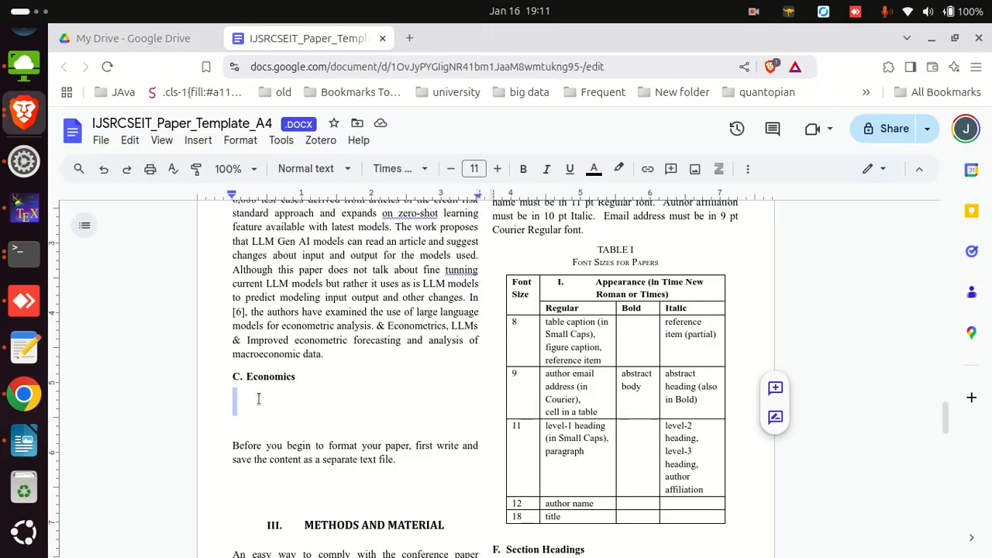
{"action": "key", "text": "ctrl+v"}
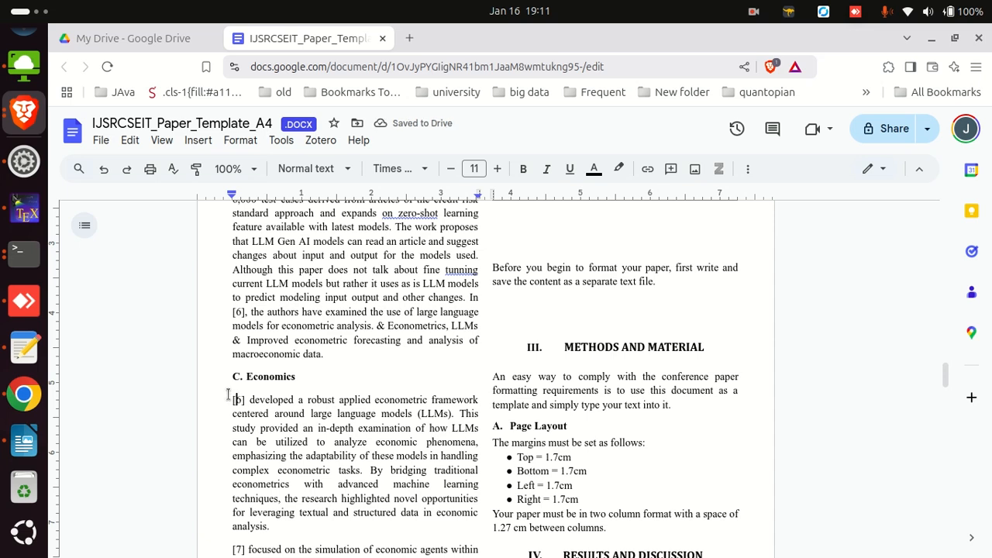
Reword the start of the pasted Economics [6] paragraph to "In [6], the authors have"
{"action": "type", "text": "In [6]"}
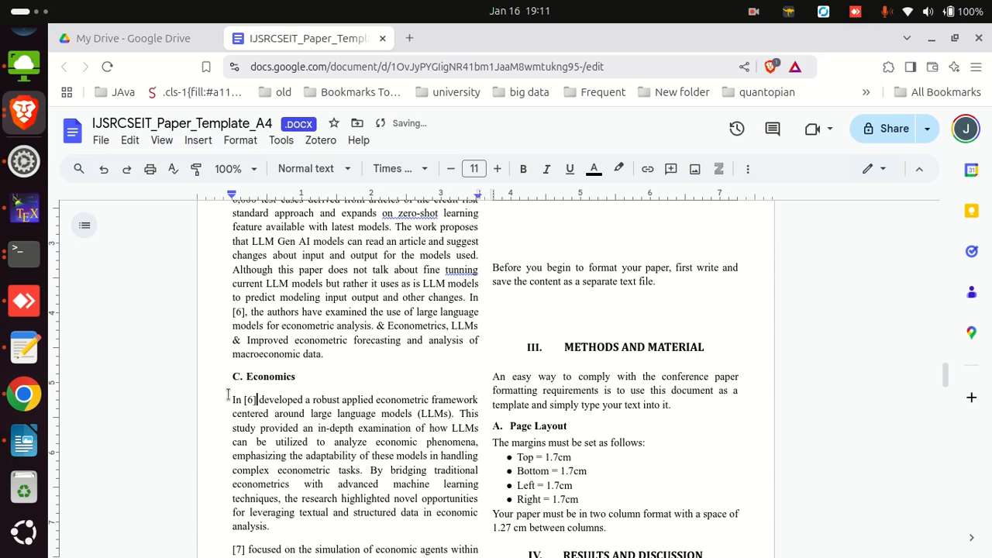
{"action": "type", "text": ", the authors have"}
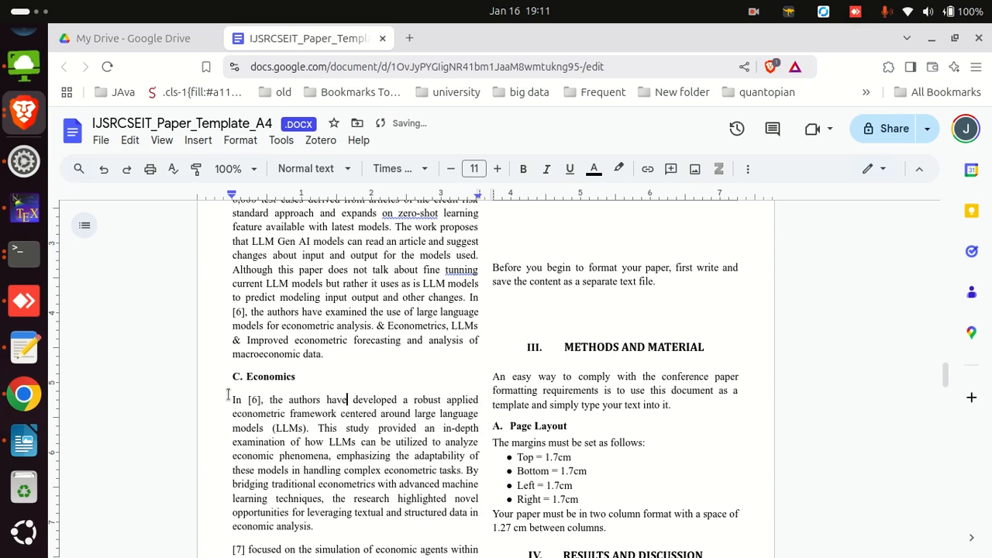
Reword the start of the [7] paragraph under Economics to "In [7], the authors"
{"action": "scroll", "coordinate": [240, 380], "scroll_direction": "up", "scroll_amount": 10}
{"action": "scroll", "coordinate": [234, 314], "scroll_direction": "up", "scroll_amount": 15}
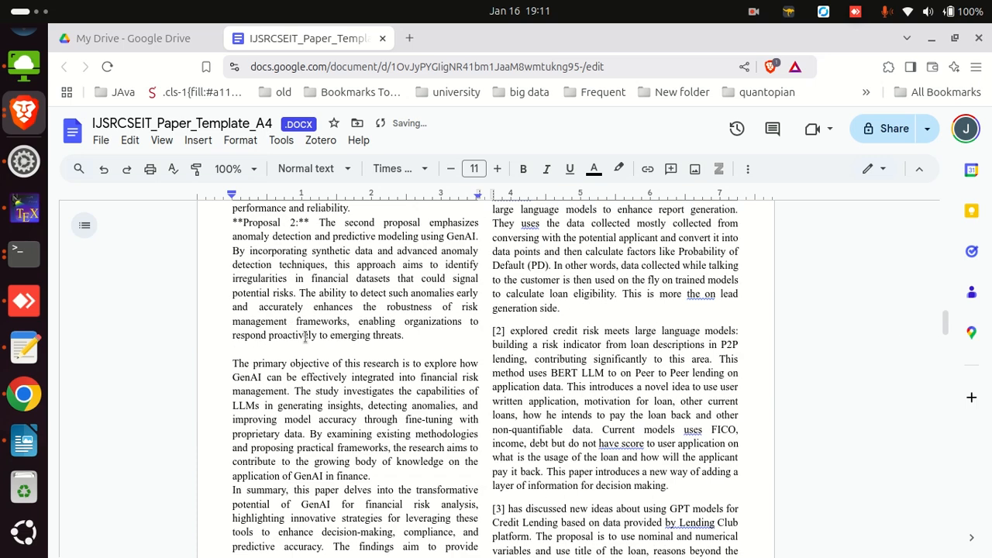
{"action": "scroll", "coordinate": [369, 392], "scroll_direction": "down", "scroll_amount": 10}
{"action": "scroll", "coordinate": [369, 392], "scroll_direction": "down", "scroll_amount": 10}
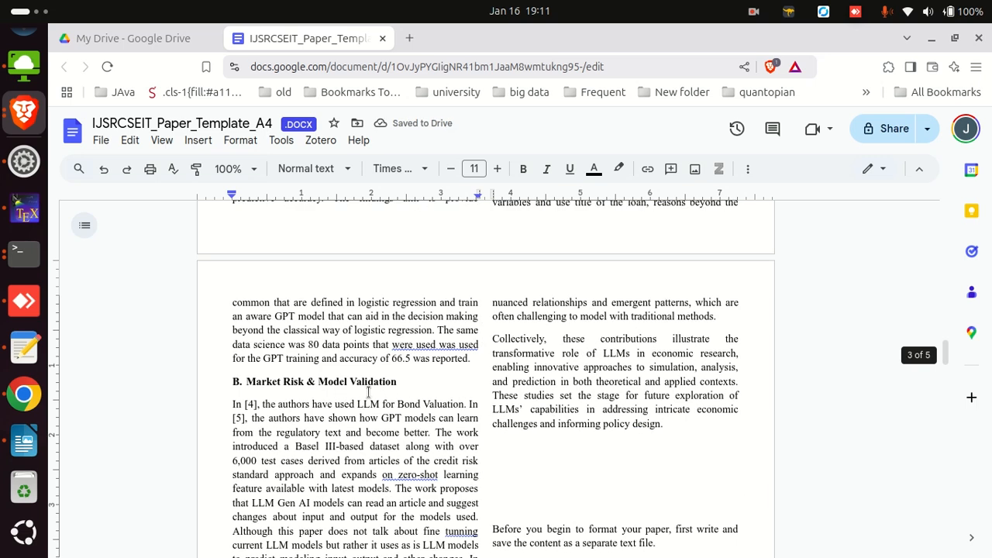
{"action": "scroll", "coordinate": [349, 374], "scroll_direction": "down", "scroll_amount": 5}
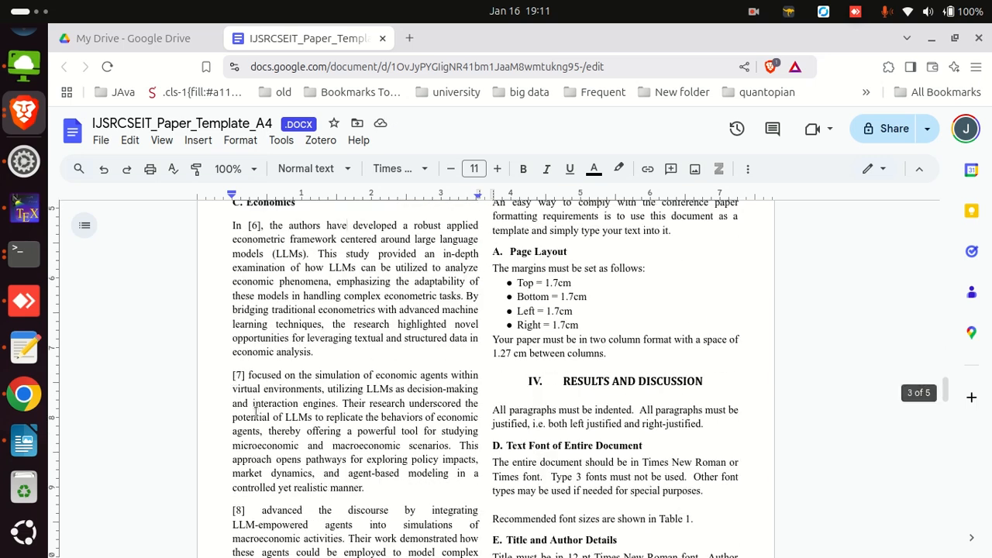
{"action": "left_click", "coordinate": [231, 376]}
{"action": "type", "text": "IN"}
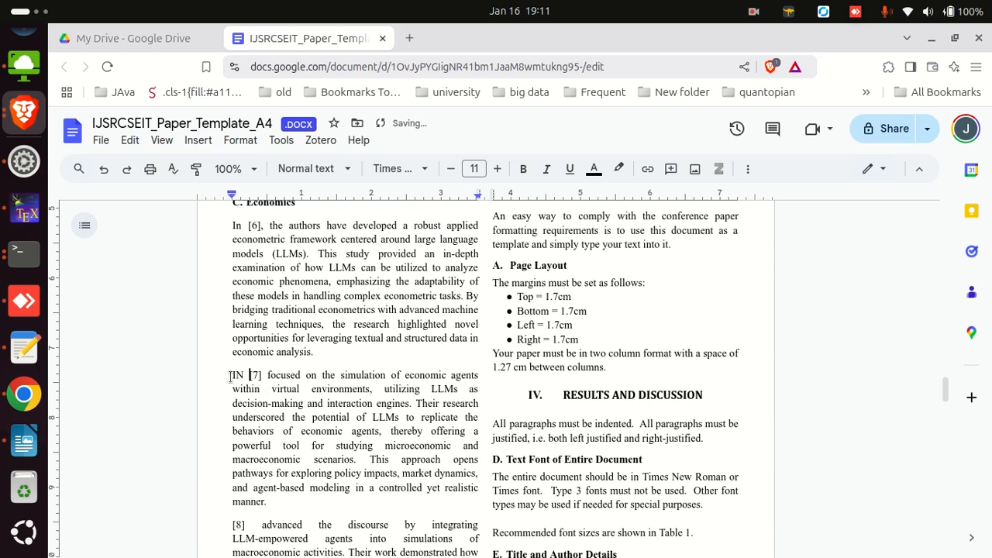
{"action": "key", "text": "BackSpace"}
{"action": "key", "text": "BackSpace"}
{"action": "type", "text": "mn"}
{"action": "key", "text": "BackSpace"}
{"action": "key", "text": "BackSpace"}
{"action": "type", "text": "n [7]"}
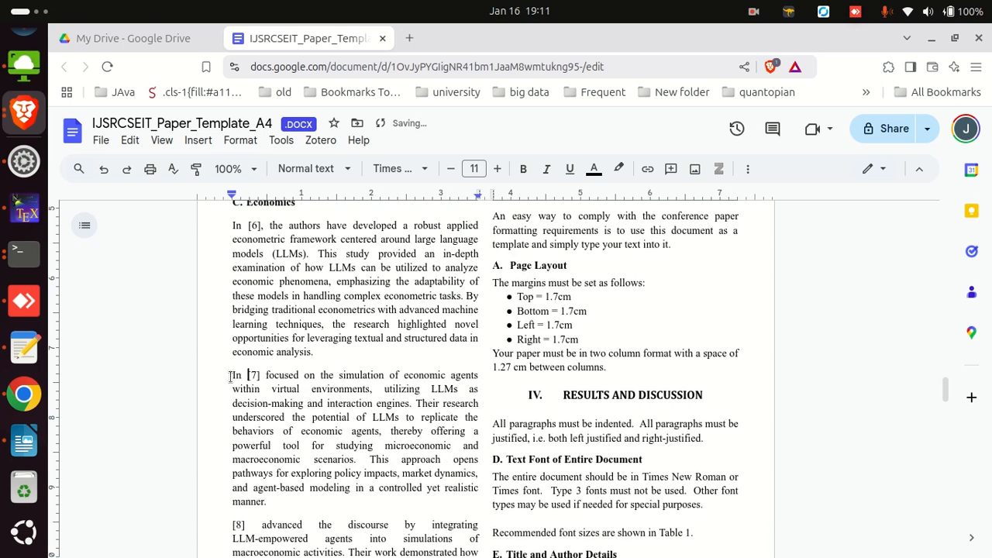
{"action": "type", "text": ", the authors"}
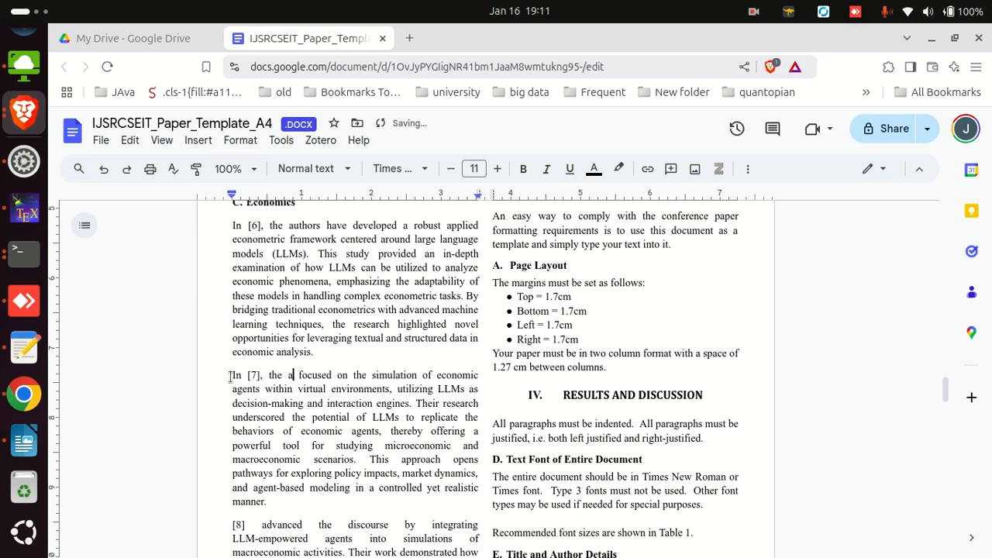
Reword the start of the [8] paragraph under Economics to "In [8], authors"
{"action": "scroll", "coordinate": [231, 377], "scroll_direction": "down", "scroll_amount": 1}
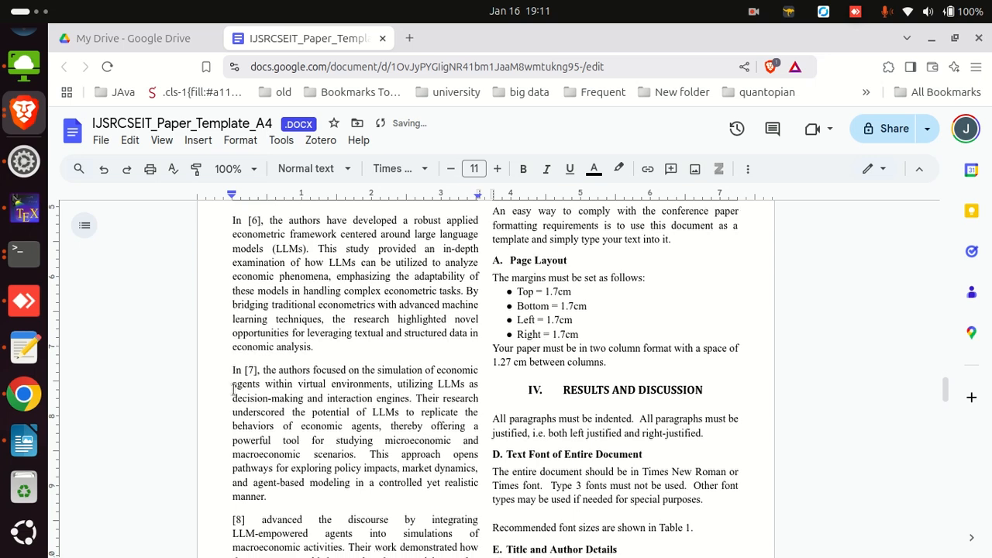
{"action": "left_click", "coordinate": [230, 440]}
{"action": "type", "text": "In [8]"}
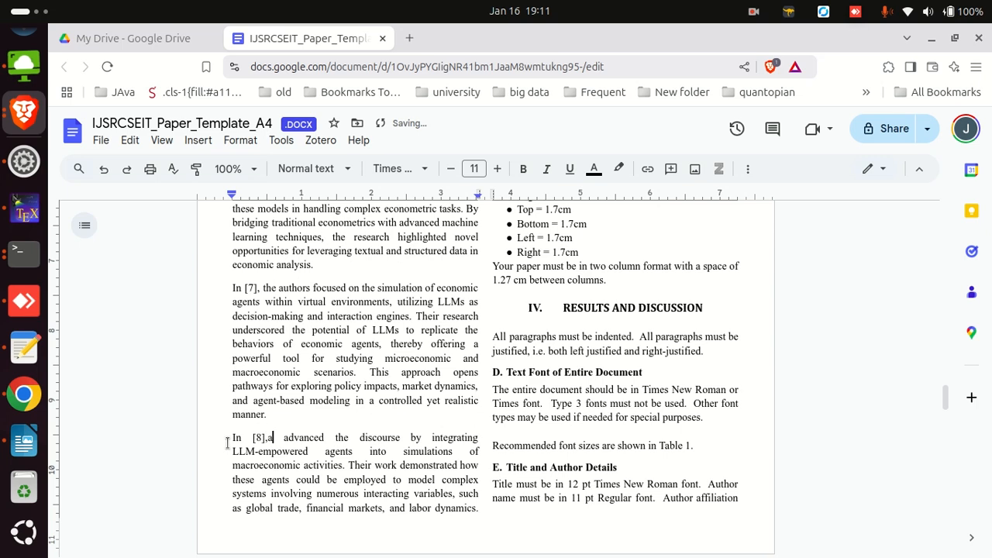
{"action": "type", "text": ", authors"}
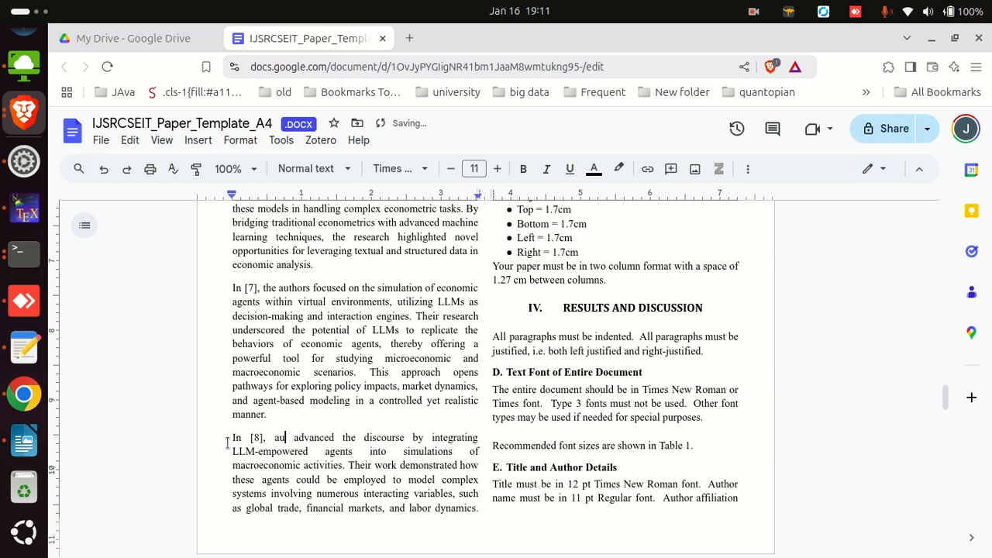
Review the Data Science, Feature Selection and Miscellaneous Topics sections of r20.docx in LibreOffice Writer and the template pages after Economics
{"action": "scroll", "coordinate": [232, 442], "scroll_direction": "down", "scroll_amount": 3}
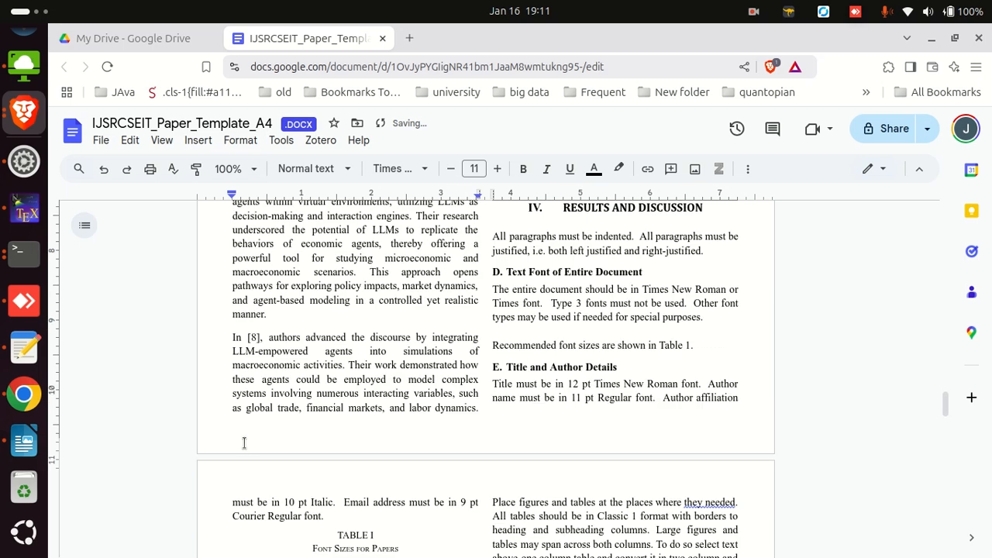
{"action": "scroll", "coordinate": [443, 419], "scroll_direction": "up", "scroll_amount": 10}
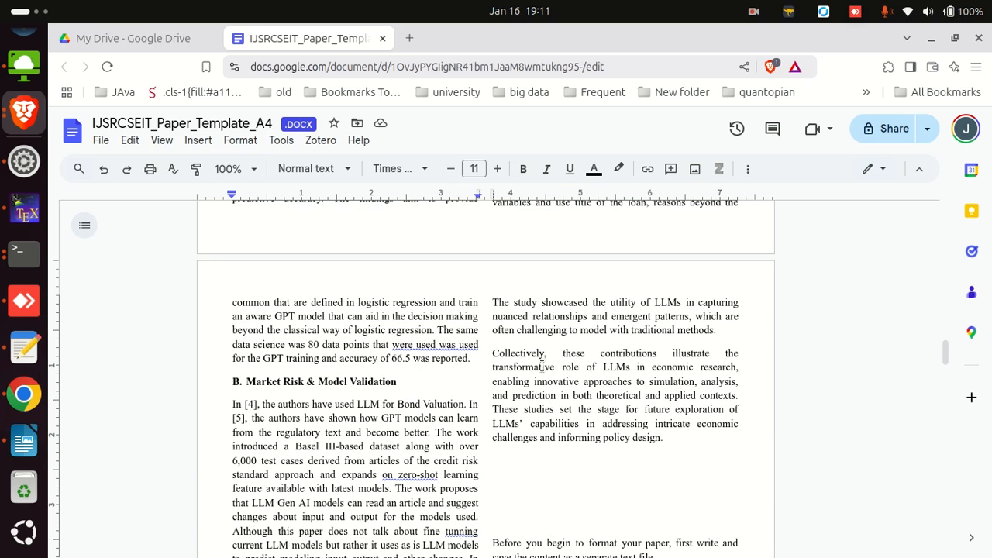
{"action": "key", "text": "alt+Tab"}
{"action": "scroll", "coordinate": [414, 313], "scroll_direction": "down", "scroll_amount": 8}
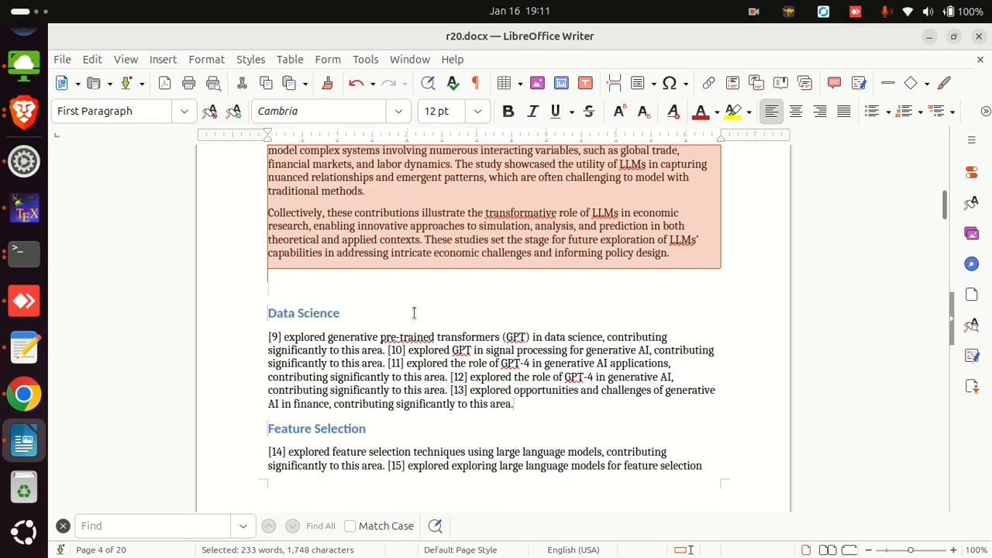
{"action": "triple_click", "coordinate": [319, 313]}
{"action": "scroll", "coordinate": [392, 346], "scroll_direction": "down", "scroll_amount": 1}
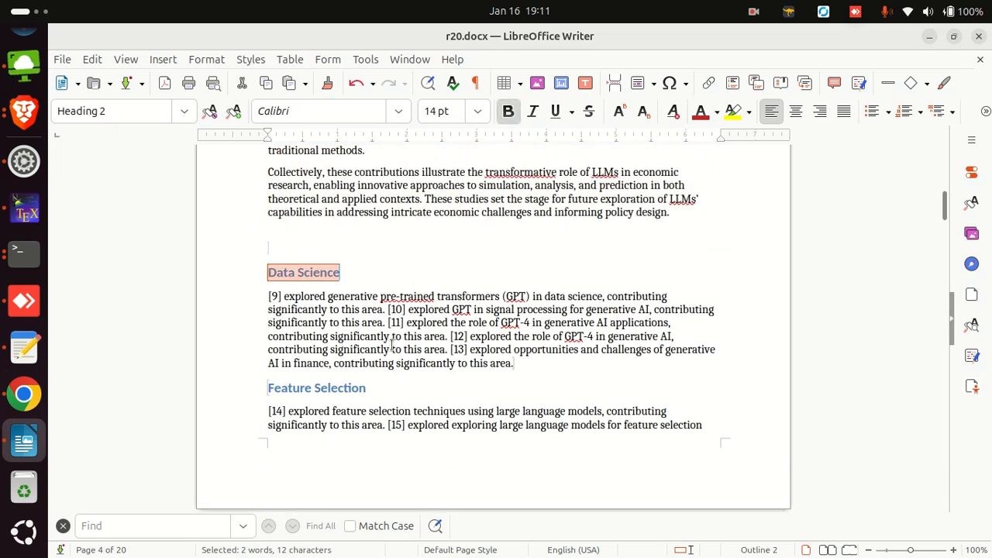
{"action": "scroll", "coordinate": [392, 345], "scroll_direction": "down", "scroll_amount": 9}
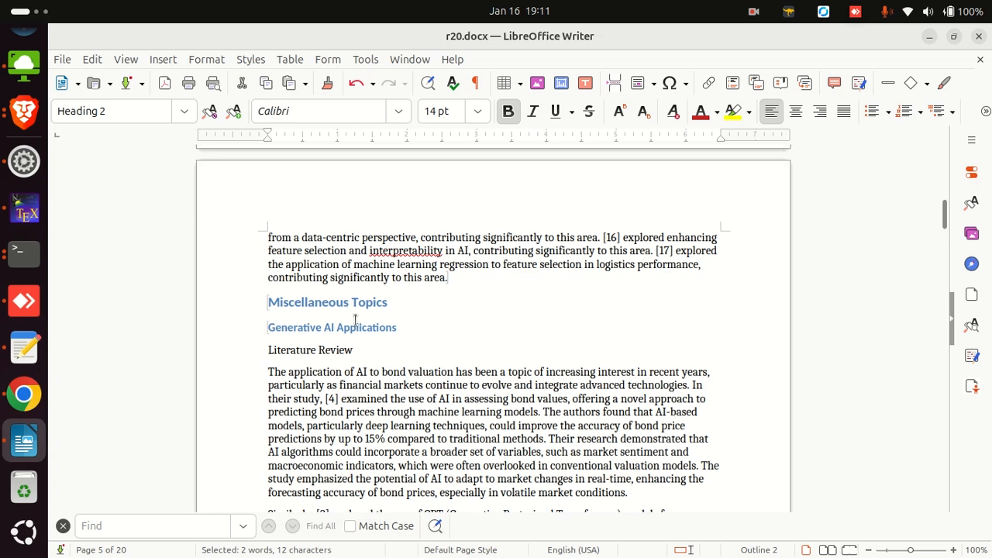
{"action": "scroll", "coordinate": [355, 320], "scroll_direction": "down", "scroll_amount": 12}
{"action": "scroll", "coordinate": [354, 321], "scroll_direction": "up", "scroll_amount": 15}
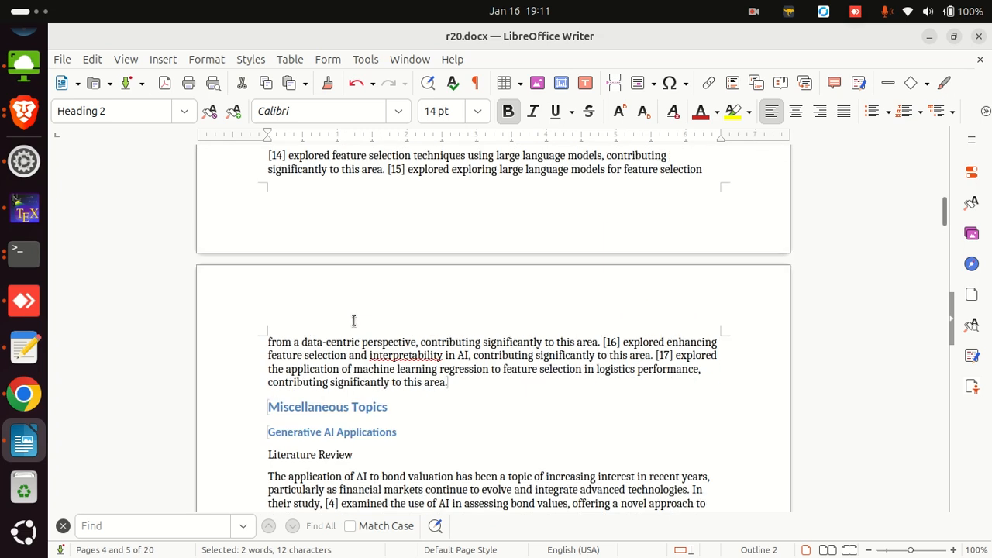
{"action": "key", "text": "alt+Tab"}
{"action": "scroll", "coordinate": [476, 334], "scroll_direction": "down", "scroll_amount": 20}
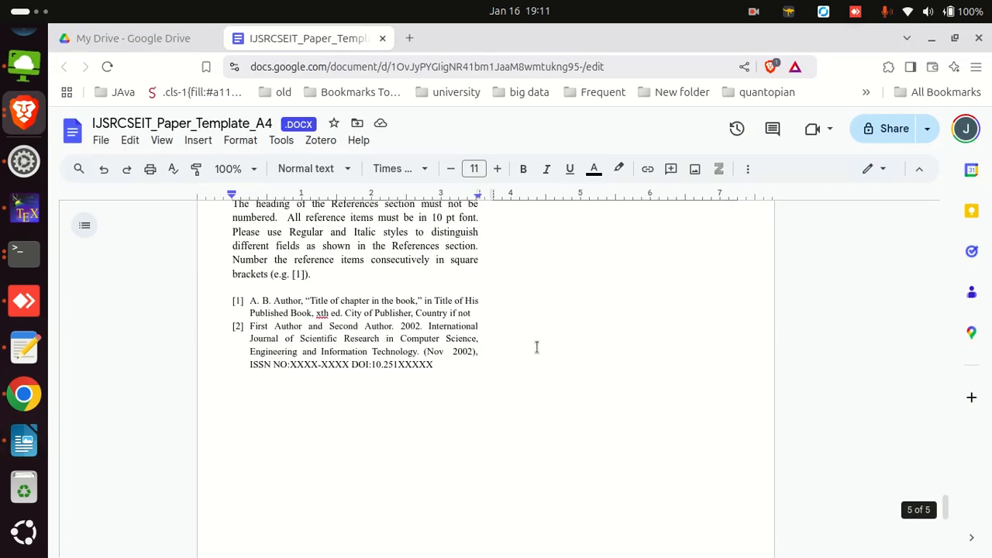
{"action": "scroll", "coordinate": [535, 349], "scroll_direction": "up", "scroll_amount": 20}
{"action": "scroll", "coordinate": [531, 349], "scroll_direction": "up", "scroll_amount": 4}
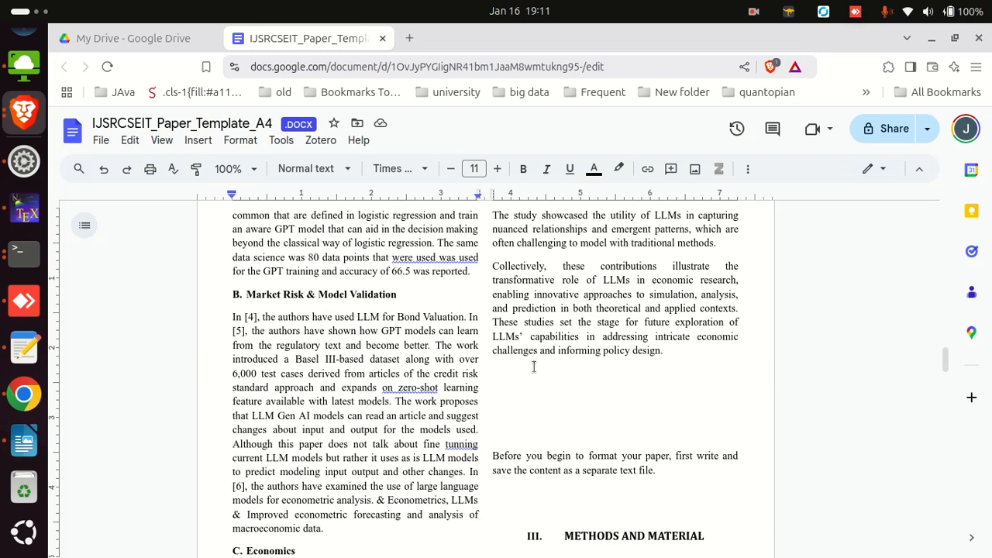
Copy the Economics subheading into the blank space below the "Collectively" paragraph
{"action": "scroll", "coordinate": [331, 384], "scroll_direction": "down", "scroll_amount": 3}
{"action": "double_click", "coordinate": [269, 378]}
{"action": "key", "text": "ctrl+c"}
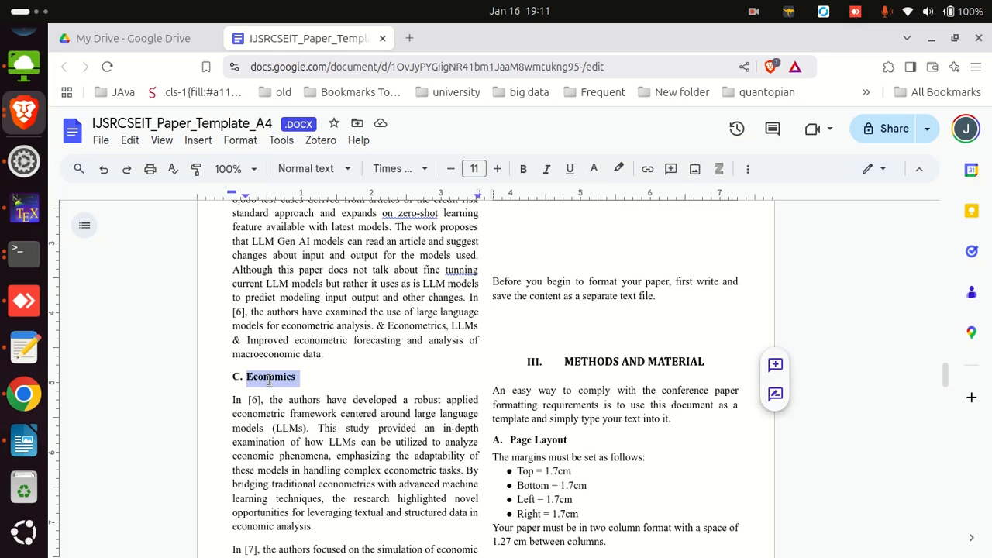
{"action": "scroll", "coordinate": [578, 316], "scroll_direction": "up", "scroll_amount": 4}
{"action": "scroll", "coordinate": [527, 310], "scroll_direction": "down", "scroll_amount": 3}
{"action": "left_click", "coordinate": [517, 294]}
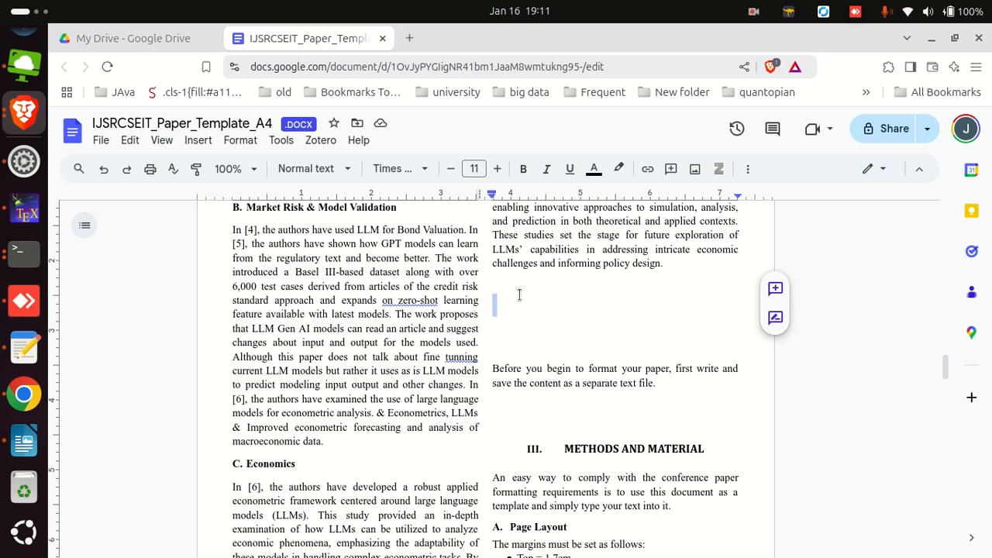
{"action": "key", "text": "ctrl+v"}
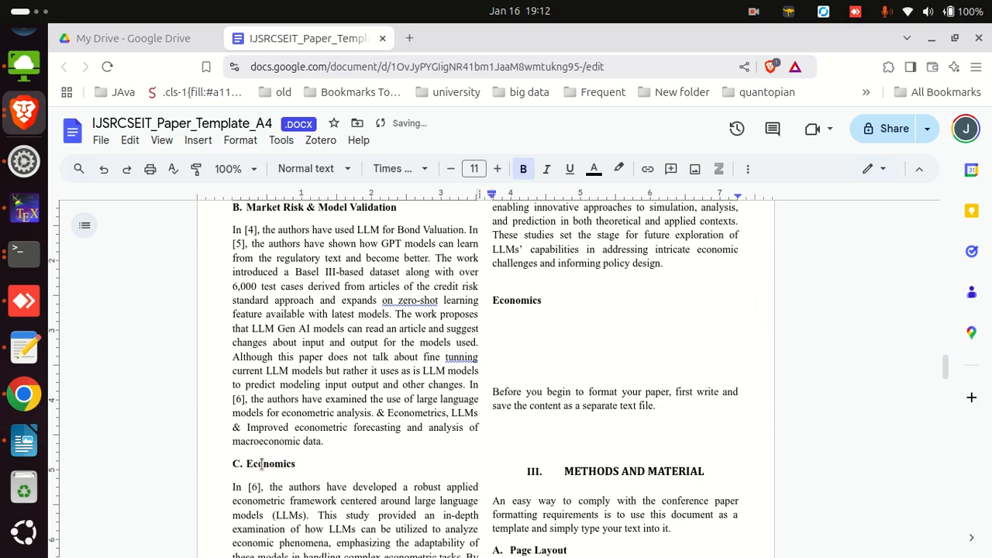
Try to recopy the lettered Economics subheading over its pasted copy below the "Collectively" paragraph
{"action": "double_click", "coordinate": [262, 464]}
{"action": "type", "text": "e"}
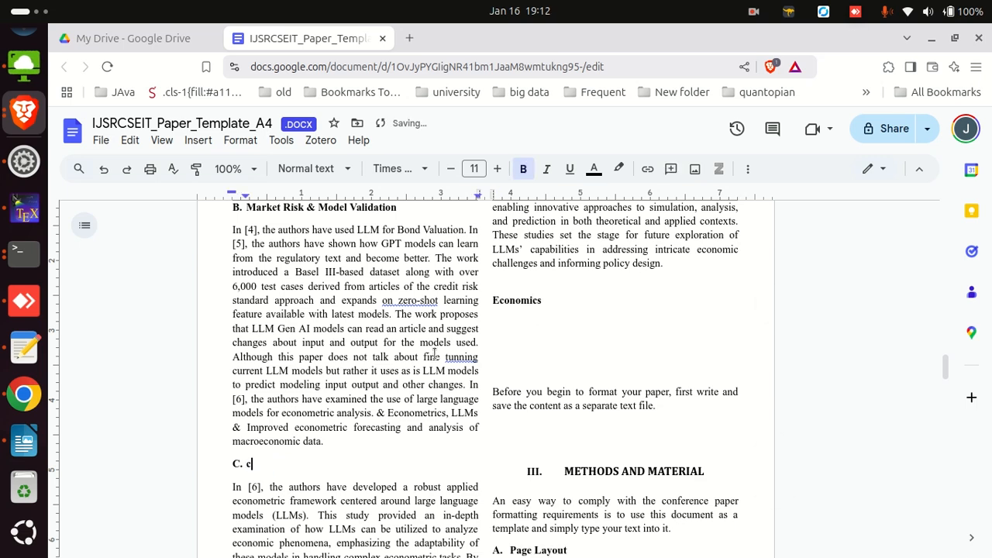
{"action": "key", "text": "ctrl+z"}
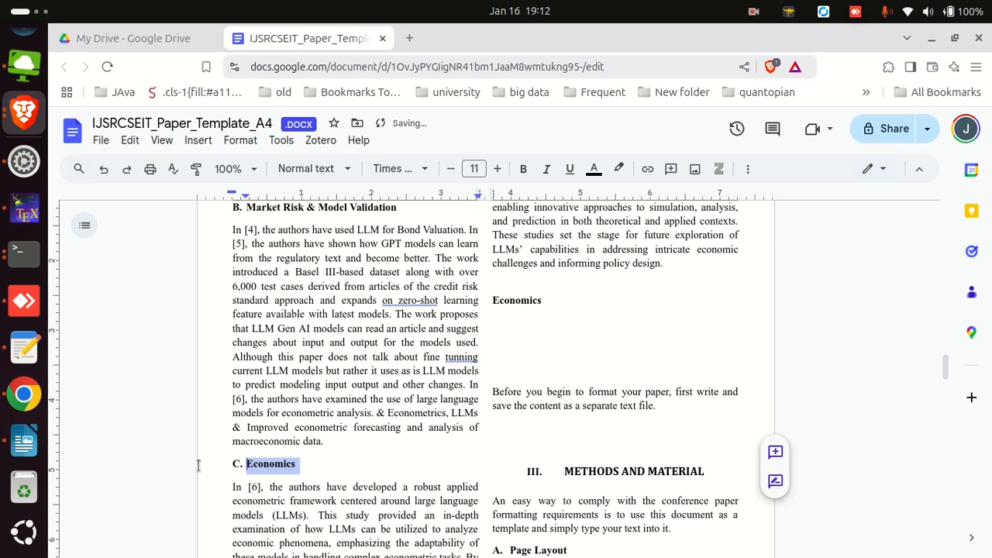
{"action": "left_click", "coordinate": [318, 464]}
{"action": "left_click_drag", "start_coordinate": [319, 463], "coordinate": [166, 463]}
{"action": "key", "text": "ctrl+c"}
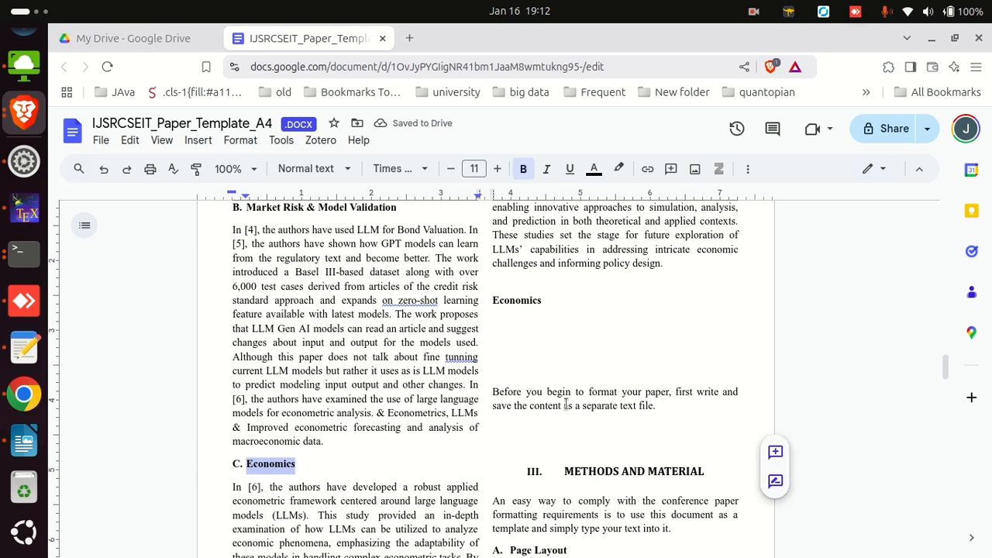
{"action": "double_click", "coordinate": [528, 301]}
{"action": "key", "text": "ctrl+v"}
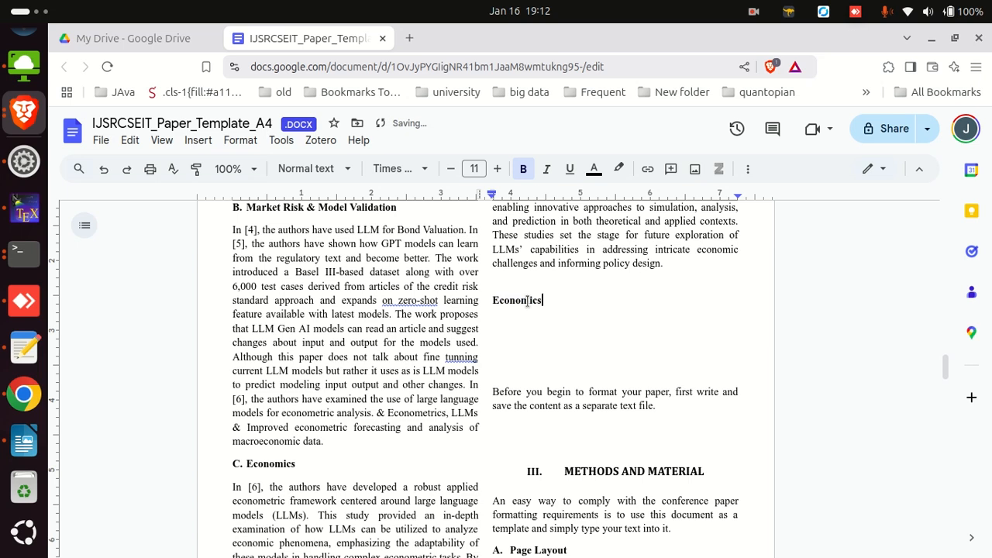
Replace the pasted Economics heading below the "Collectively" paragraph with a copy of the Market Risk & Model Validation subheading
{"action": "scroll", "coordinate": [317, 210], "scroll_direction": "up", "scroll_amount": 1}
{"action": "triple_click", "coordinate": [317, 216]}
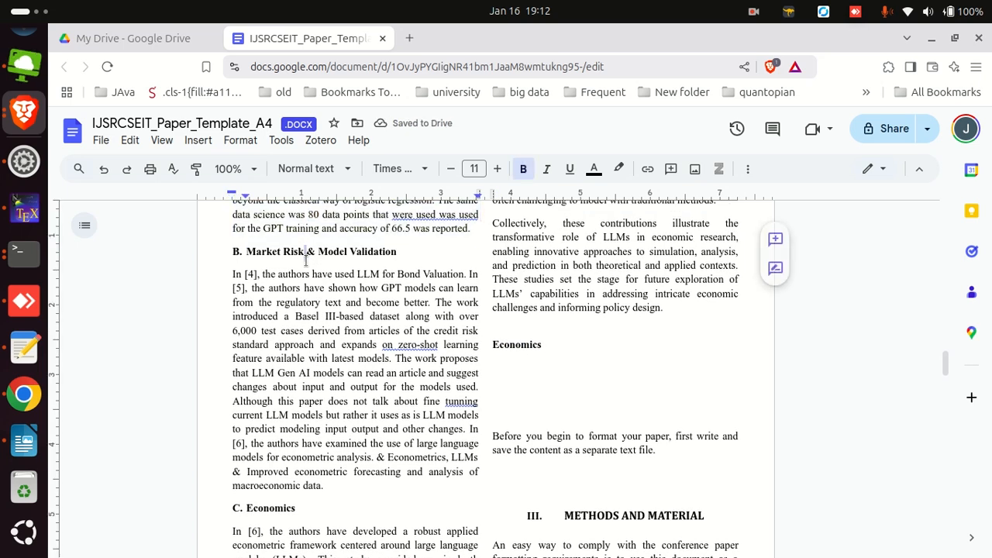
{"action": "triple_click", "coordinate": [306, 256]}
{"action": "key", "text": "ctrl+c"}
{"action": "double_click", "coordinate": [517, 344]}
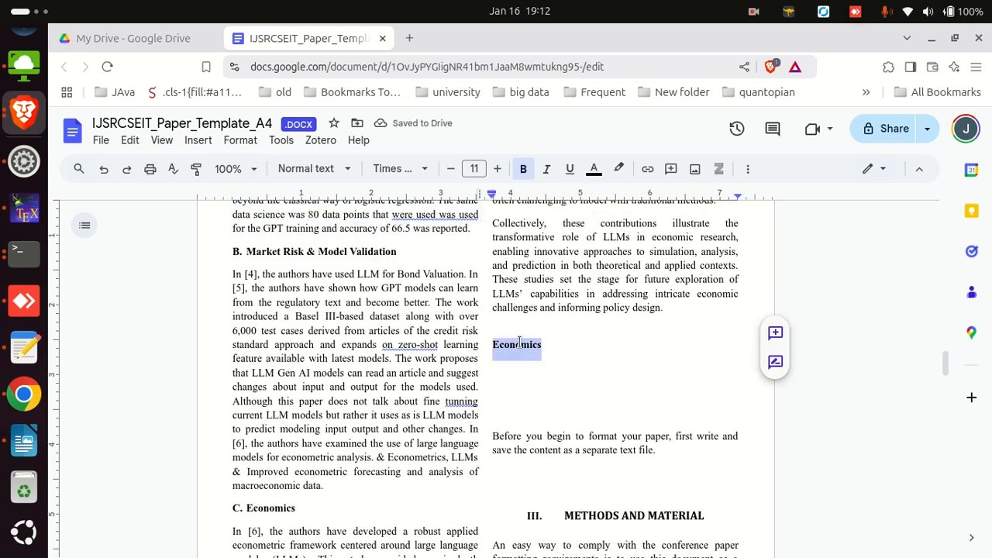
{"action": "key", "text": "ctrl+v"}
Try to apply the lettered list formatting of subheading B to the pasted Market Risk & Model Validation heading
{"action": "left_click", "coordinate": [257, 252]}
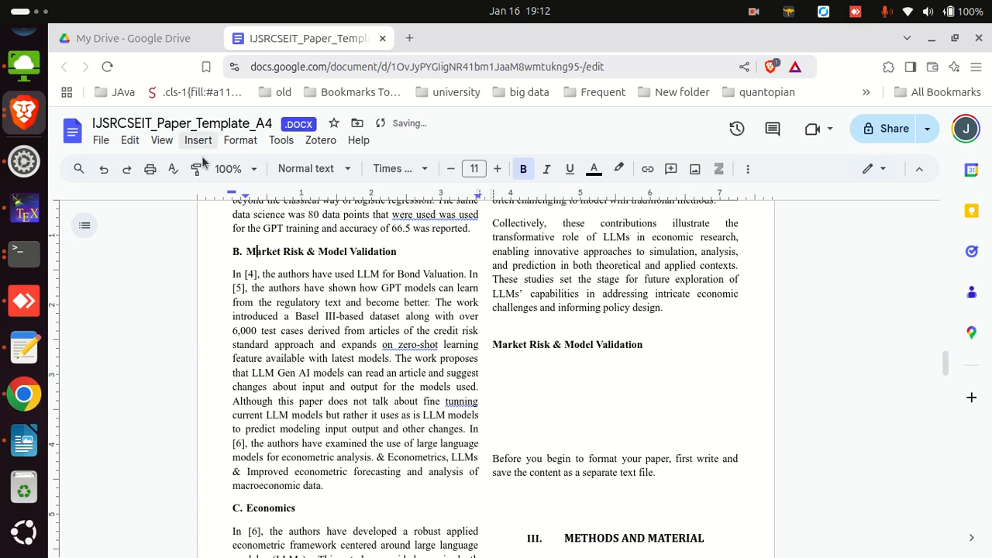
{"action": "left_click", "coordinate": [196, 168]}
{"action": "left_click_drag", "start_coordinate": [567, 344], "coordinate": [491, 346]}
{"action": "left_click", "coordinate": [551, 351]}
{"action": "left_click", "coordinate": [237, 251]}
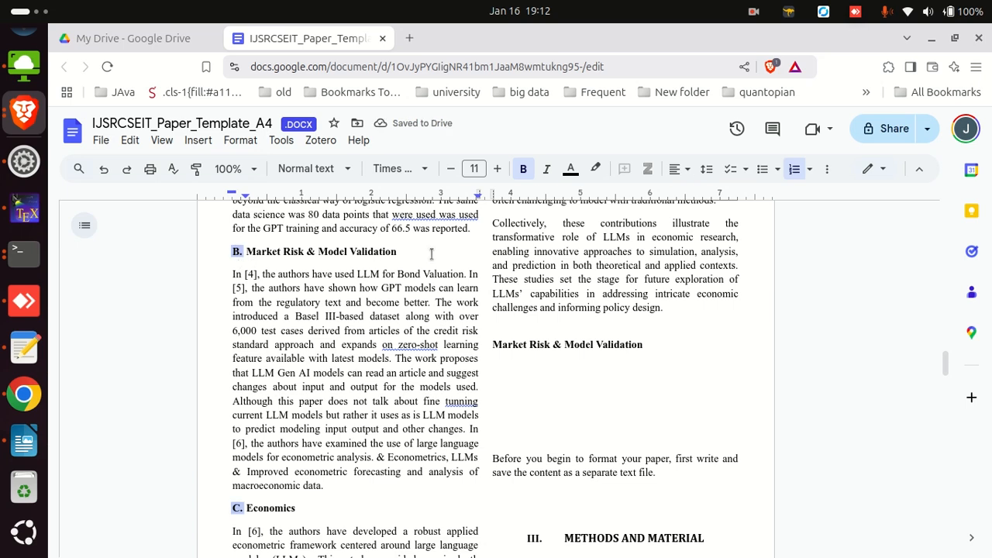
{"action": "left_click", "coordinate": [493, 344]}
{"action": "right_click", "coordinate": [494, 343]}
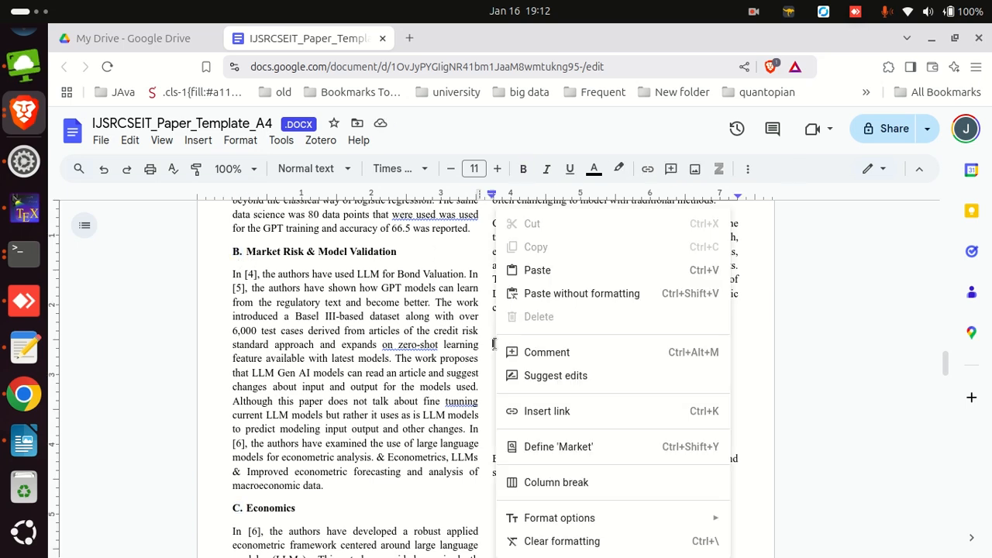
{"action": "left_click", "coordinate": [298, 373]}
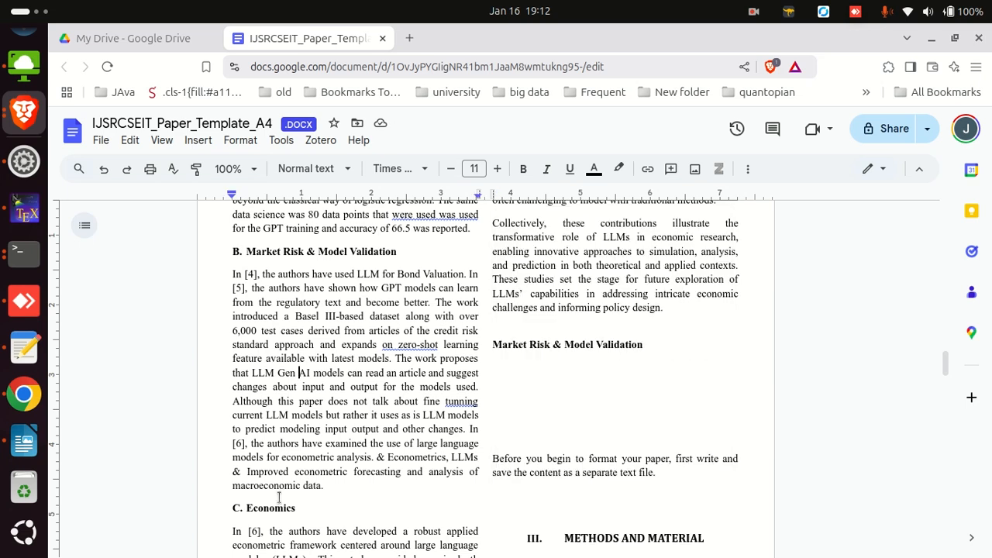
Add a new lettered subheading "Data Science" directly after the Economics subheading
{"action": "left_click", "coordinate": [302, 509]}
{"action": "key", "text": "Return"}
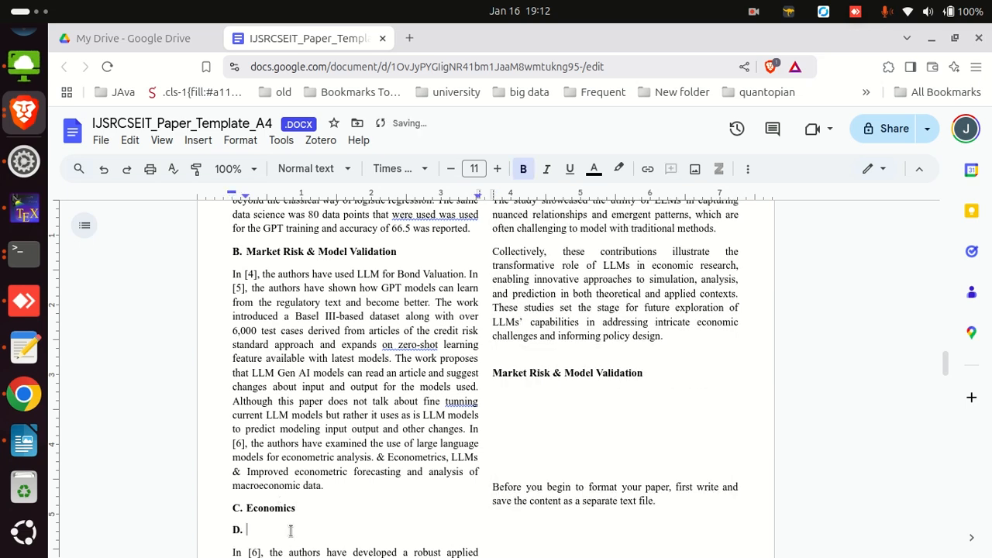
{"action": "type", "text": "DAta"}
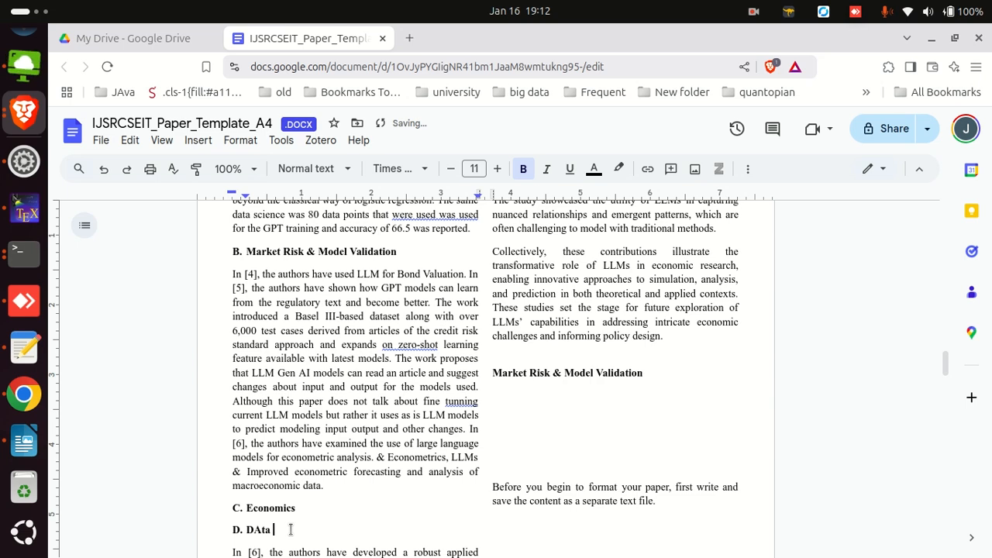
{"action": "key", "text": "BackSpace"}
{"action": "key", "text": "BackSpace"}
{"action": "key", "text": "BackSpace"}
{"action": "key", "text": "BackSpace"}
{"action": "type", "text": "ata Science"}
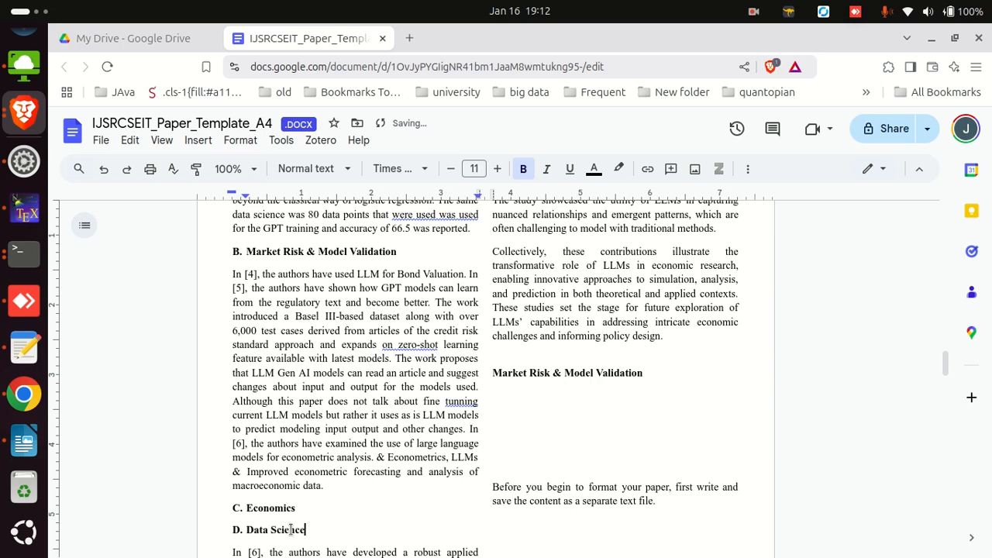
Move the Data Science subheading below the "Collectively" paragraph, replacing the pasted Market Risk & Model Validation heading there
{"action": "triple_click", "coordinate": [289, 530]}
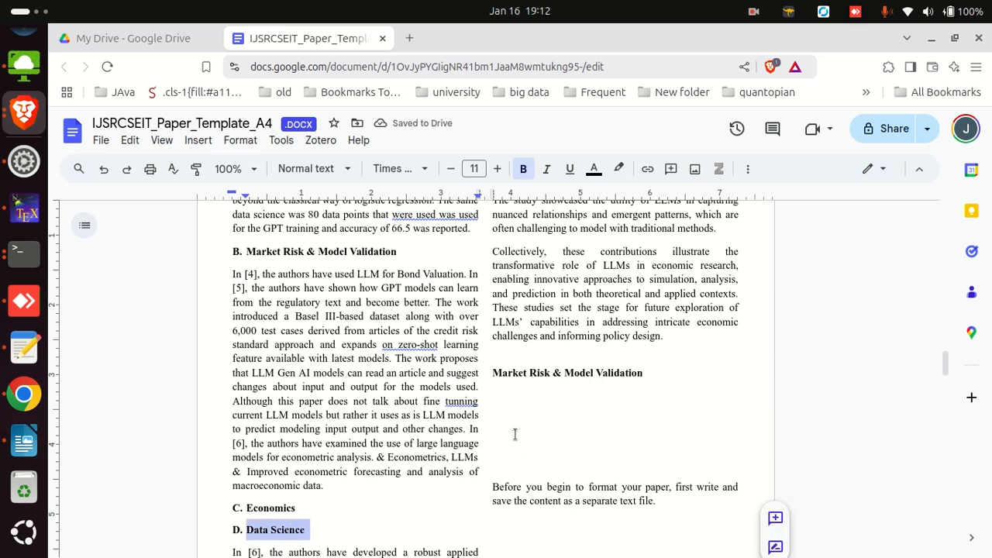
{"action": "key", "text": "BackSpace"}
{"action": "key", "text": "BackSpace"}
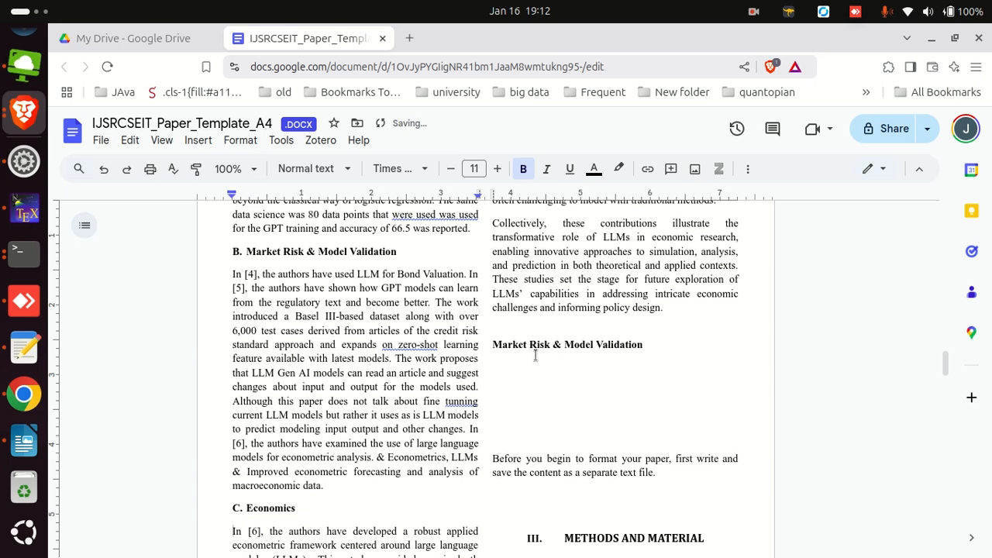
{"action": "scroll", "coordinate": [533, 353], "scroll_direction": "up", "scroll_amount": 3}
{"action": "scroll", "coordinate": [534, 355], "scroll_direction": "down", "scroll_amount": 4}
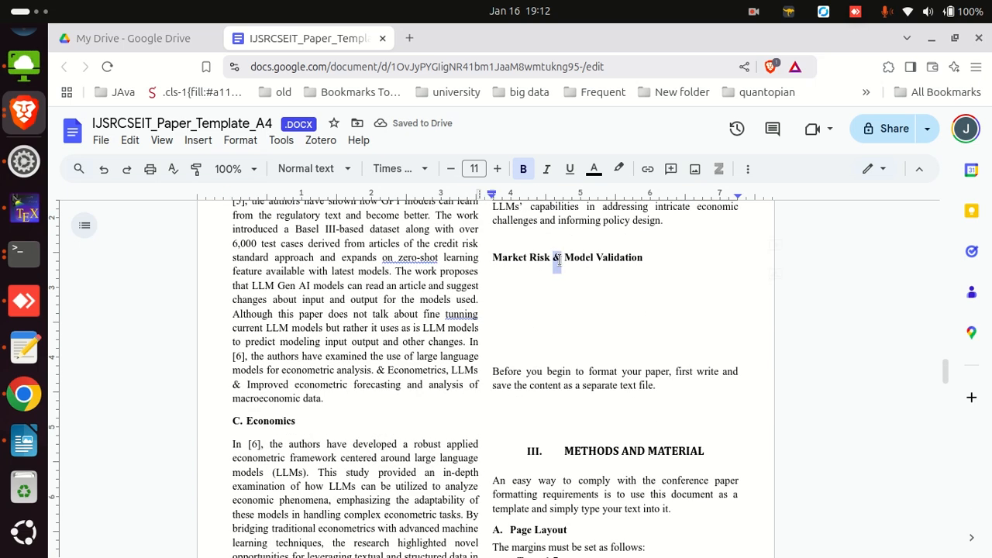
{"action": "triple_click", "coordinate": [559, 260]}
{"action": "key", "text": "ctrl+v"}
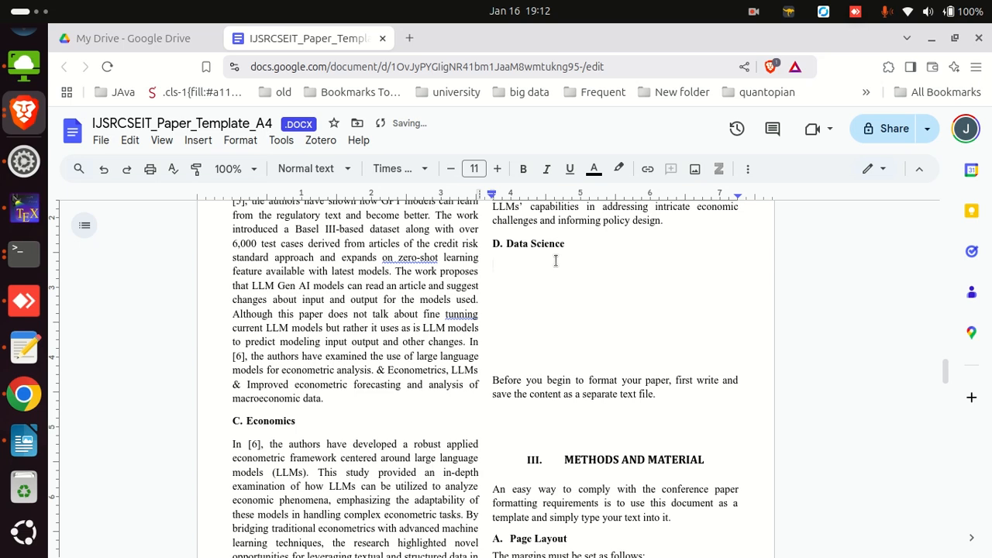
Transfer the Feature Selection paragraph citing [14] to [17] from r20.docx in LibreOffice Writer into the journal template under Data Science
{"action": "key", "text": "alt+Tab"}
{"action": "scroll", "coordinate": [451, 337], "scroll_direction": "up", "scroll_amount": 4}
{"action": "scroll", "coordinate": [450, 337], "scroll_direction": "down", "scroll_amount": 5}
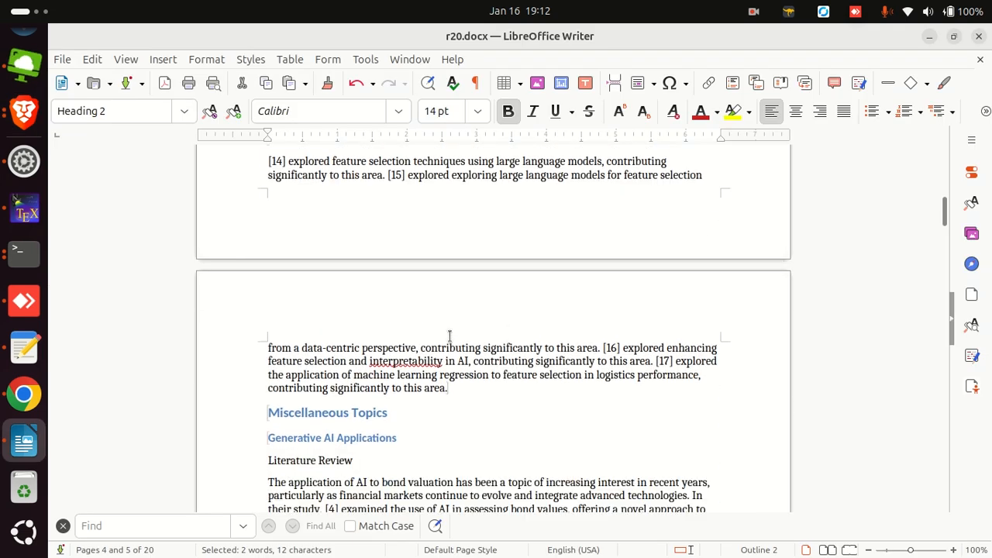
{"action": "scroll", "coordinate": [366, 332], "scroll_direction": "up", "scroll_amount": 2}
{"action": "left_click_drag", "start_coordinate": [479, 348], "coordinate": [232, 212]}
{"action": "scroll", "coordinate": [365, 333], "scroll_direction": "up", "scroll_amount": 1}
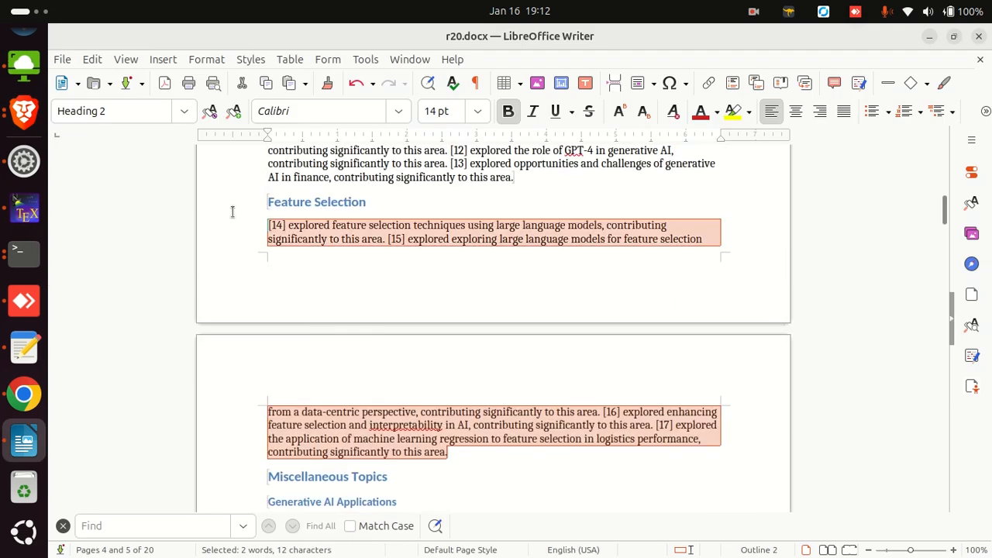
{"action": "key", "text": "ctrl+x"}
{"action": "key", "text": "alt+Tab"}
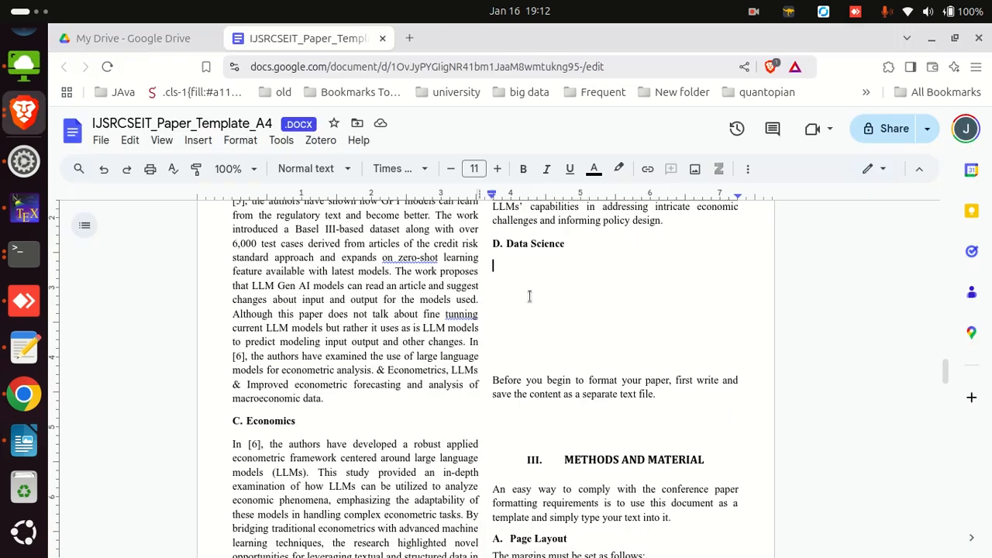
{"action": "key", "text": "ctrl+v"}
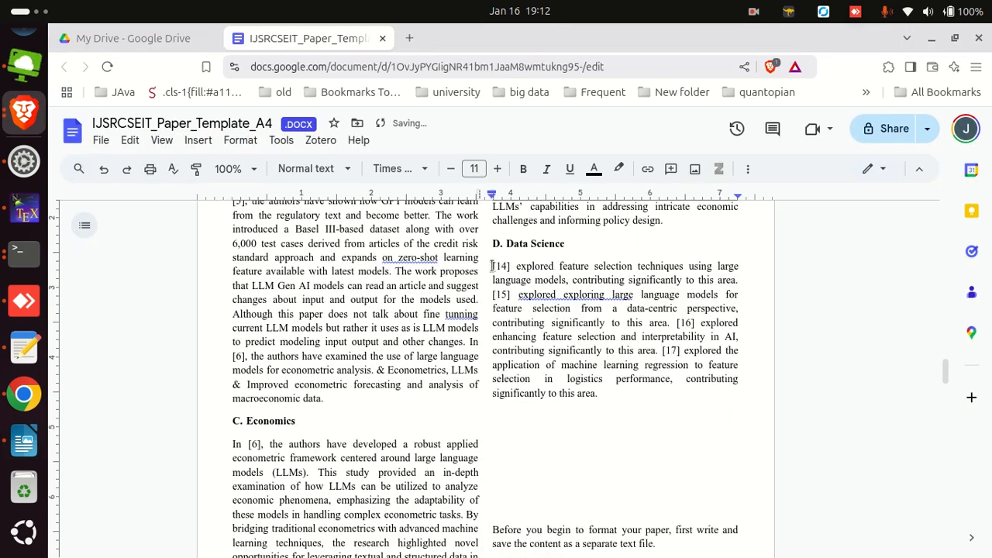
Reword the start of the paragraph under Data Science to "In [14], authors"
{"action": "left_click", "coordinate": [491, 266]}
{"action": "type", "text": "IN"}
{"action": "key", "text": "BackSpace"}
{"action": "key", "text": "BackSpace"}
{"action": "key", "text": "BackSpace"}
{"action": "type", "text": "In [14]"}
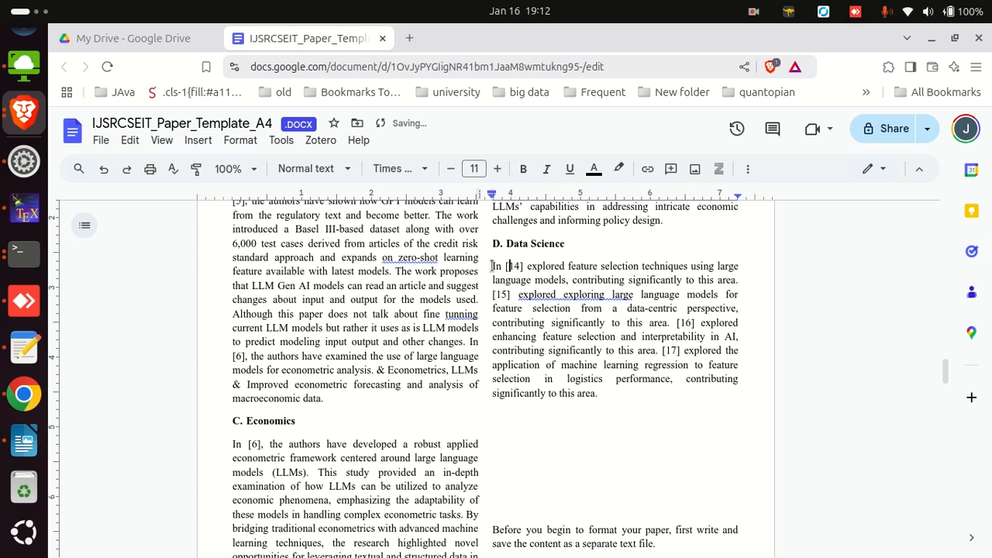
{"action": "type", "text": ", authors"}
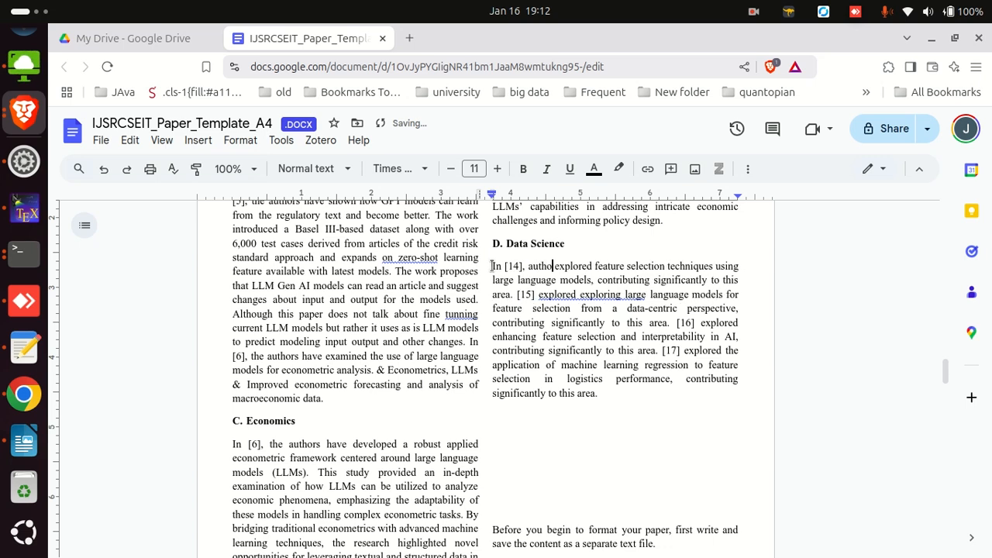
Reword the start of the [15] sentence under Data Science to "In [15], authors have explored"
{"action": "key", "text": "Down"}
{"action": "key", "text": "Down"}
{"action": "key", "text": "Left"}
{"action": "key", "text": "Left"}
{"action": "key", "text": "Left"}
{"action": "key", "text": "Left"}
{"action": "key", "text": "Left"}
{"action": "key", "text": "Left"}
{"action": "key", "text": "Left"}
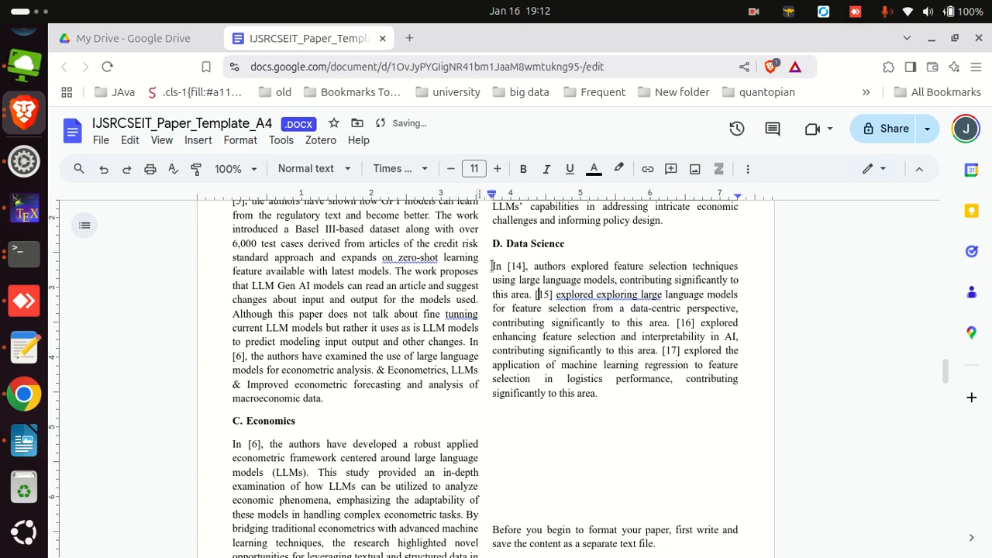
{"action": "type", "text": "In [15]"}
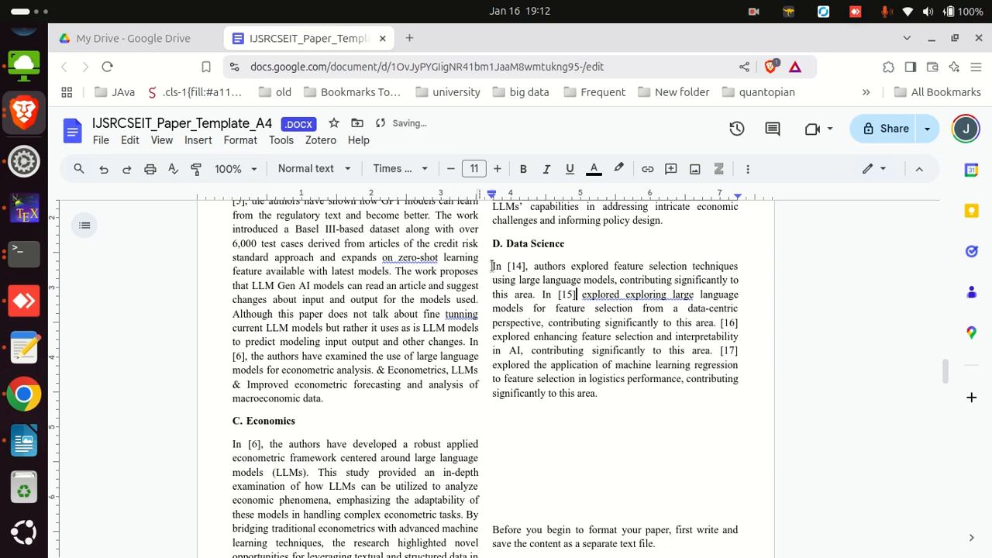
{"action": "type", "text": ", authors have"}
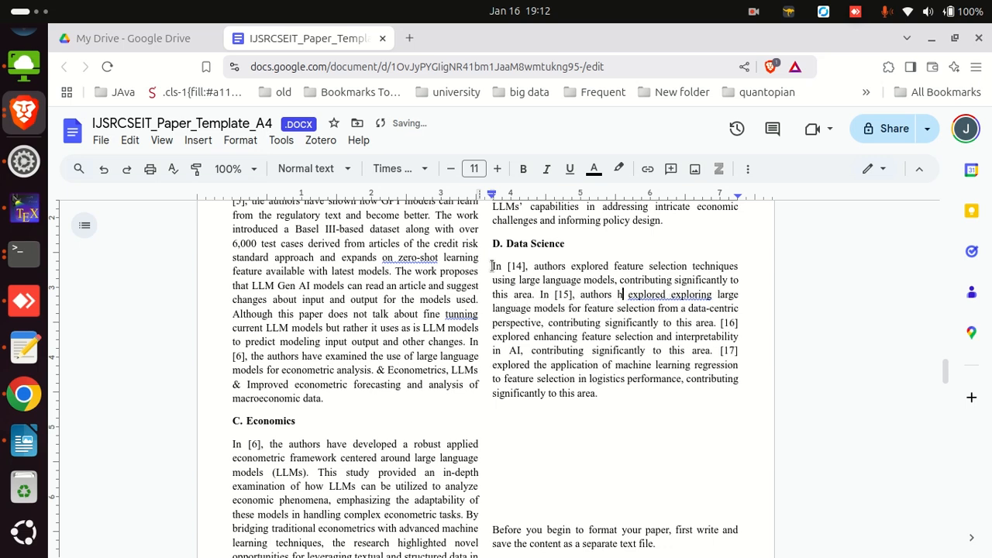
Reword the start of the [17] sentence in the Data Science paragraph to "In [17], authors have explored"
{"action": "left_click", "coordinate": [720, 351]}
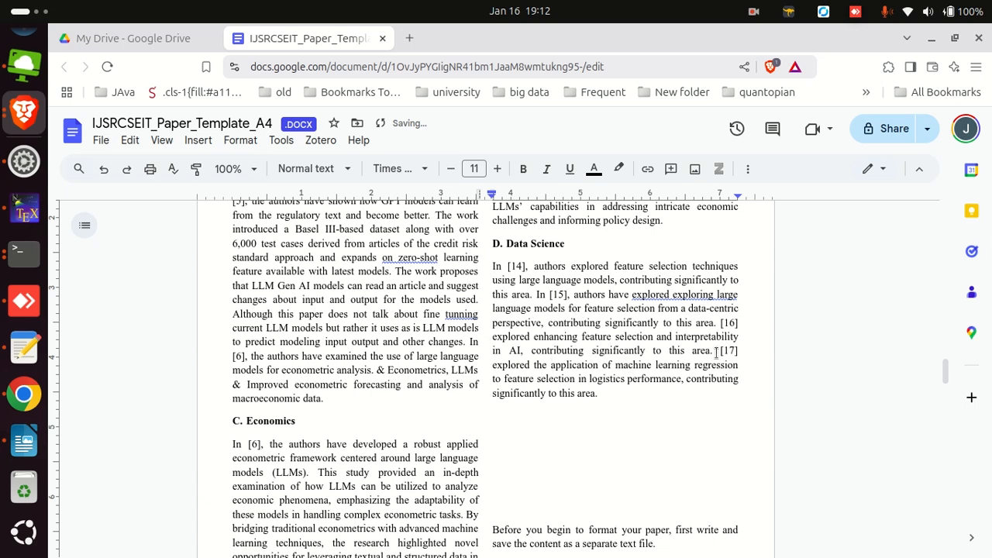
{"action": "type", "text": "In  "}
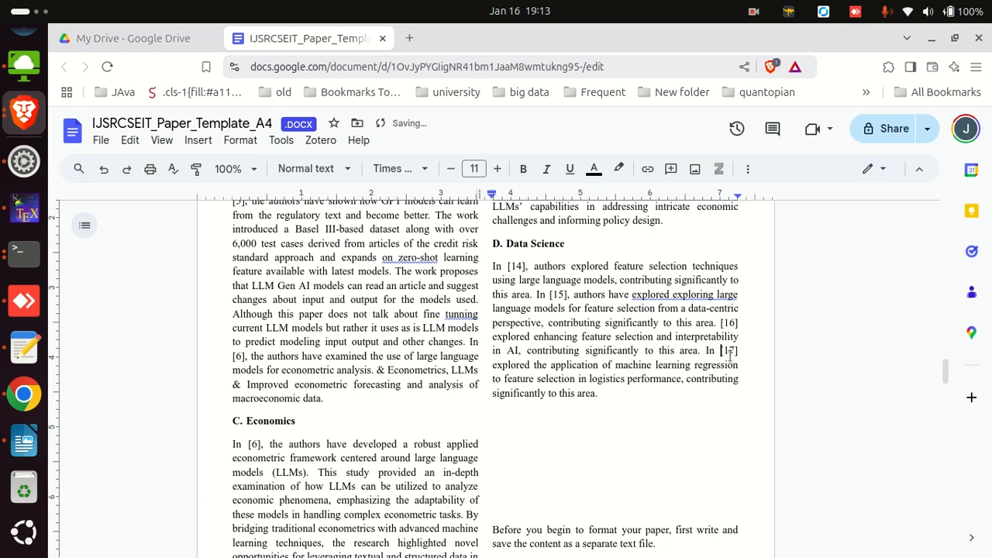
{"action": "type", "text": ", authr"}
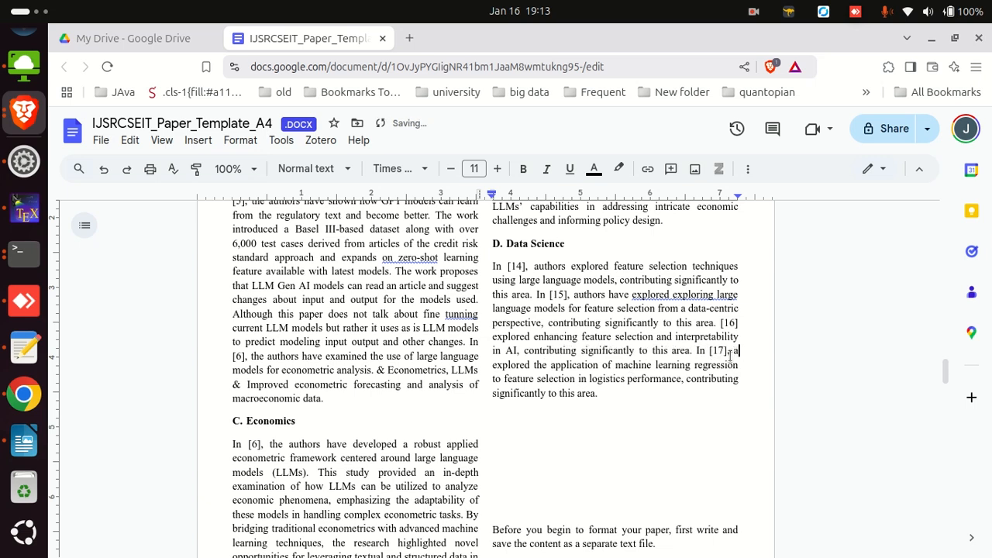
{"action": "key", "text": "BackSpace"}
{"action": "type", "text": "ors have explored the application of machine"}
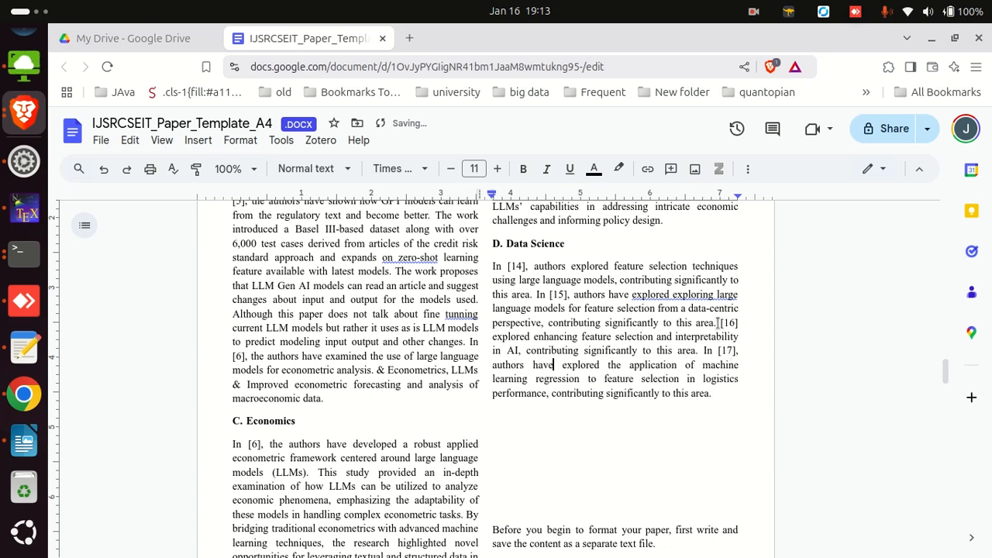
Reword the start of the [16] sentence in the Data Science paragraph to "In [16], authors explored"
{"action": "left_click", "coordinate": [718, 322]}
{"action": "type", "text": "In [15]"}
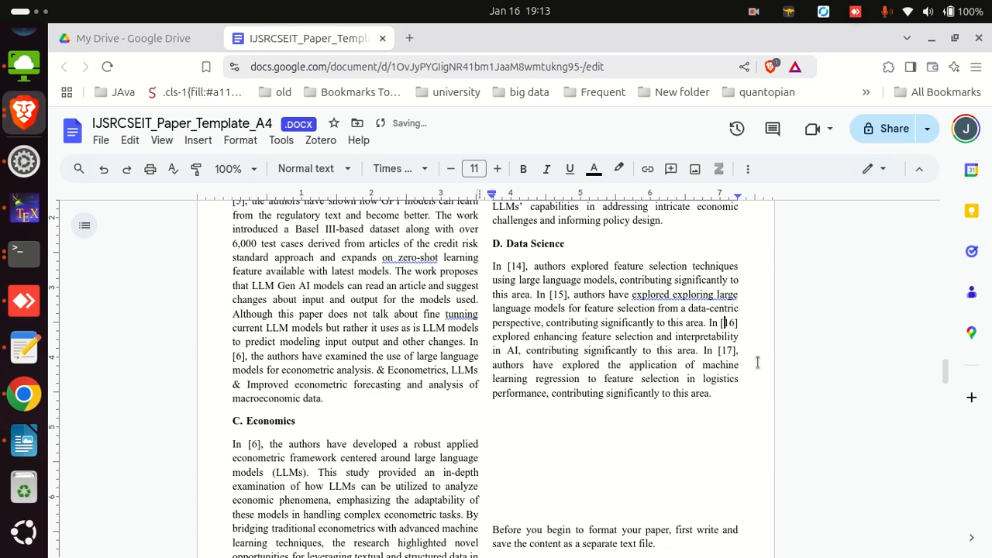
{"action": "type", "text": ", authors explored enhancing feature selection and"}
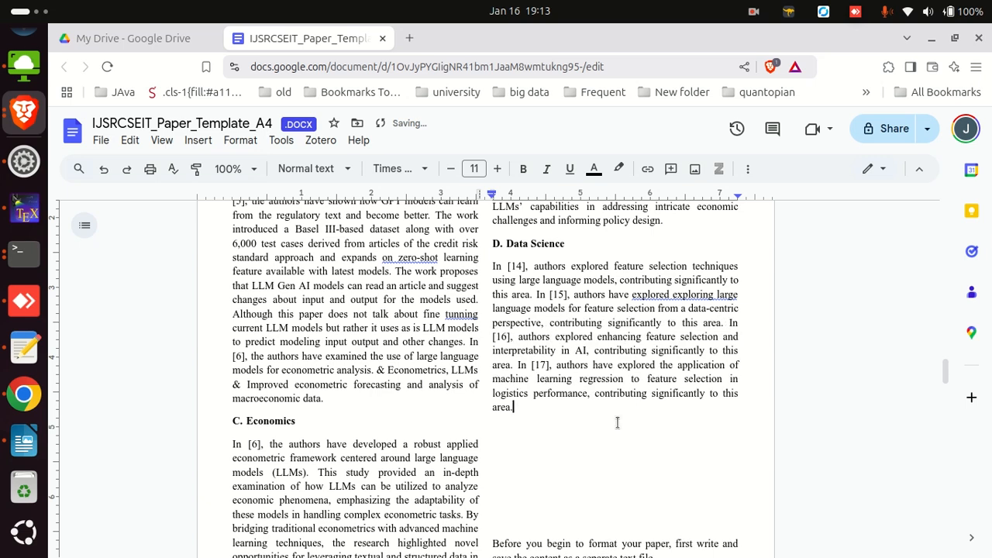
Correct the doubled wording "explored exploring" in the [15] sentence to "explored"
{"action": "right_click", "coordinate": [663, 283]}
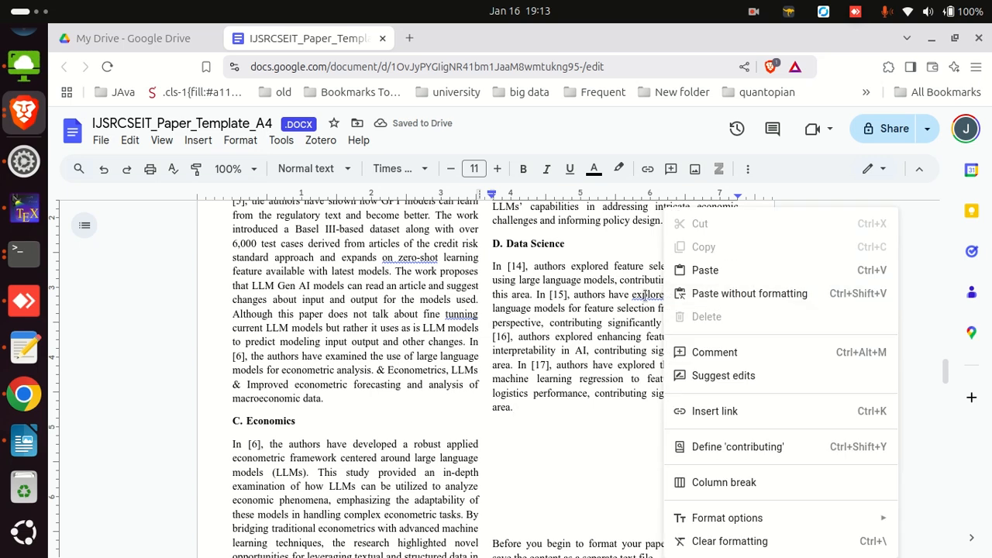
{"action": "left_click", "coordinate": [643, 295]}
{"action": "left_click", "coordinate": [687, 294]}
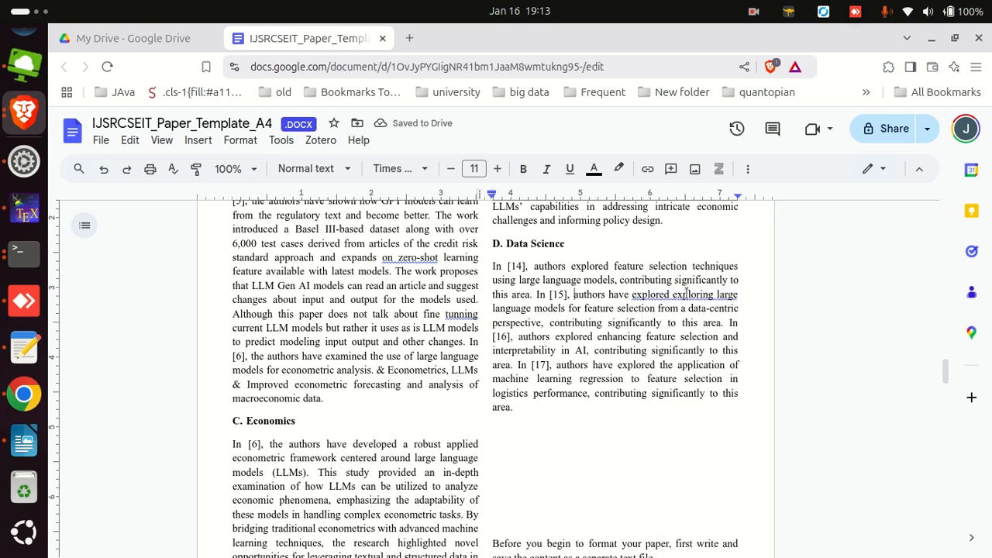
{"action": "left_click", "coordinate": [739, 331]}
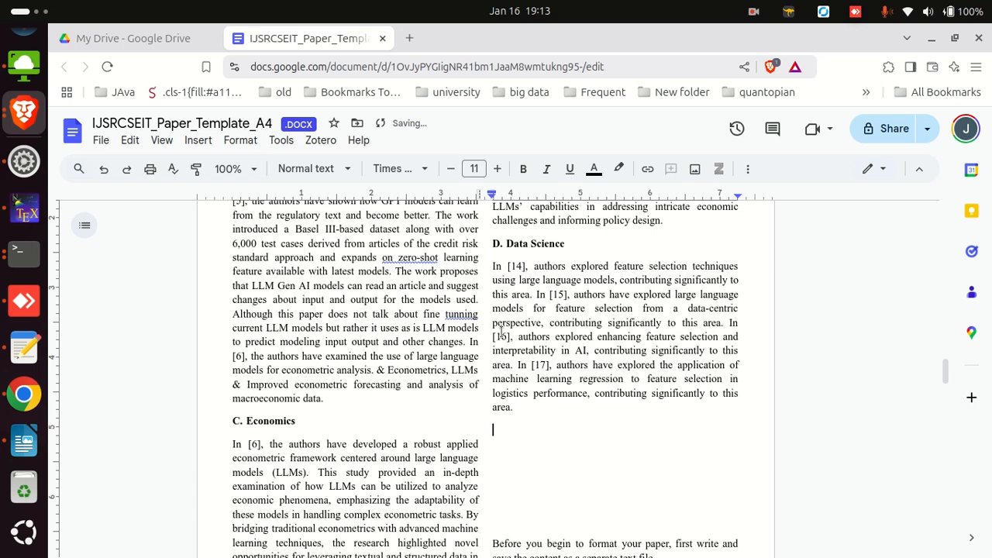
Try to transfer the heading "Generative AI Applications" from r20.docx in LibreOffice Writer to below the Data Science paragraph in the journal template
{"action": "key", "text": "alt+Tab"}
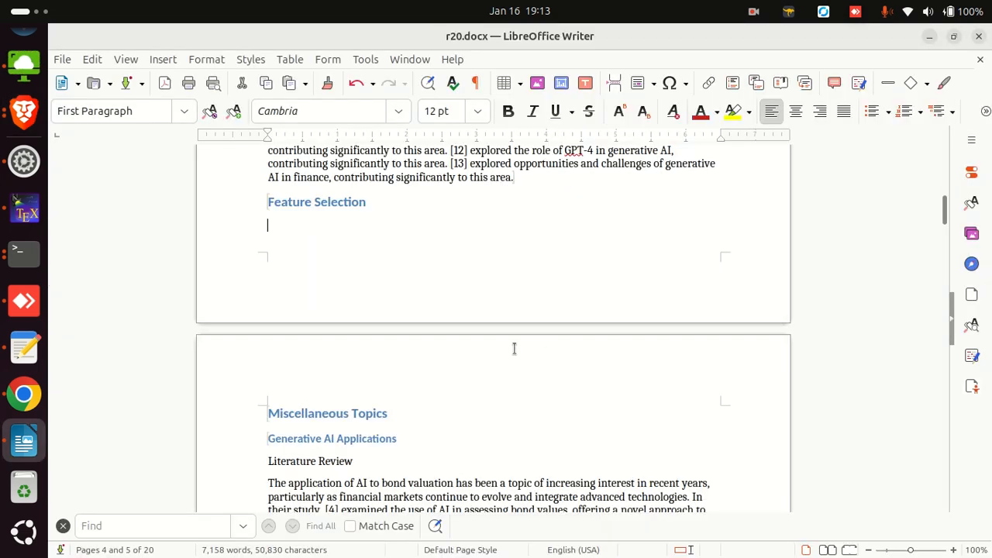
{"action": "scroll", "coordinate": [383, 275], "scroll_direction": "down", "scroll_amount": 3}
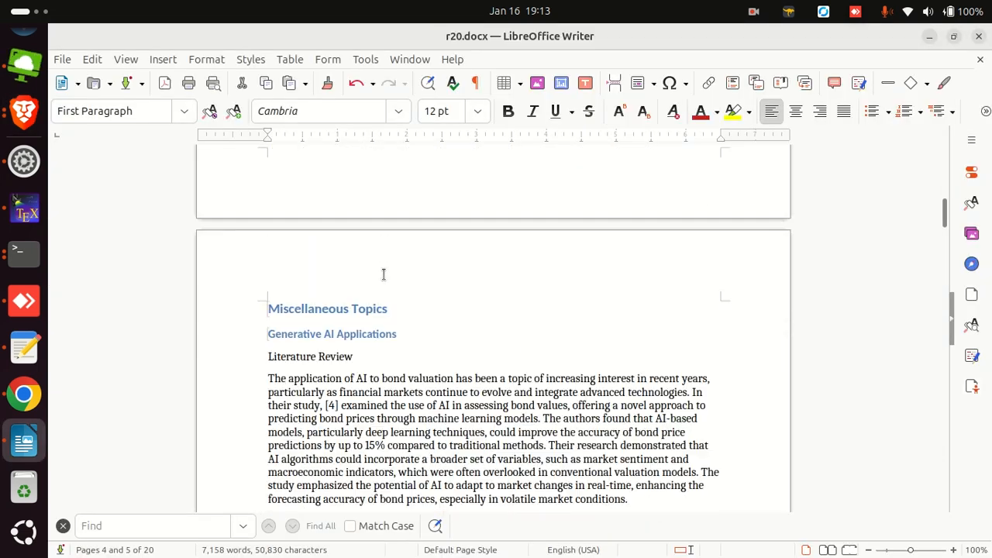
{"action": "scroll", "coordinate": [383, 274], "scroll_direction": "up", "scroll_amount": 3}
{"action": "scroll", "coordinate": [363, 237], "scroll_direction": "down", "scroll_amount": 6}
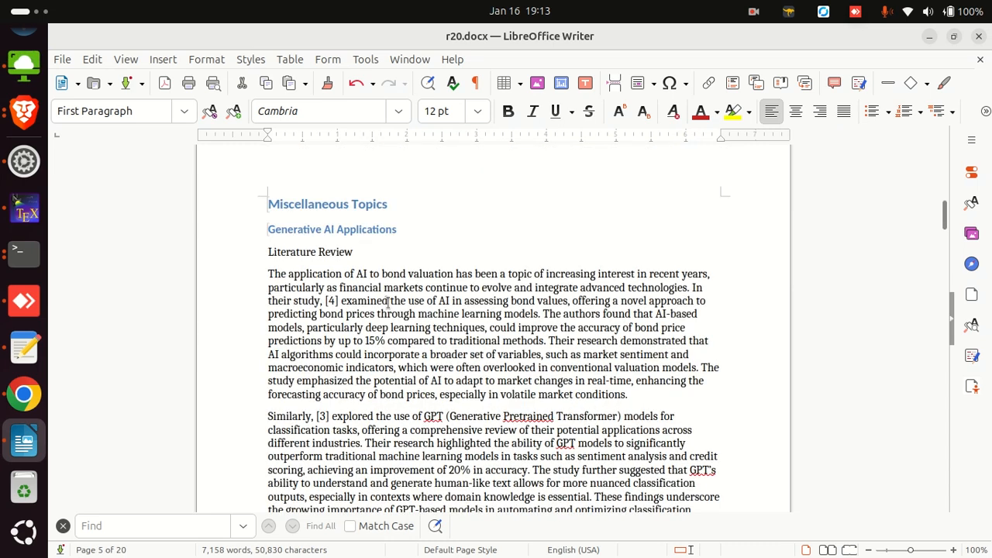
{"action": "triple_click", "coordinate": [365, 233]}
{"action": "key", "text": "ctrl+c"}
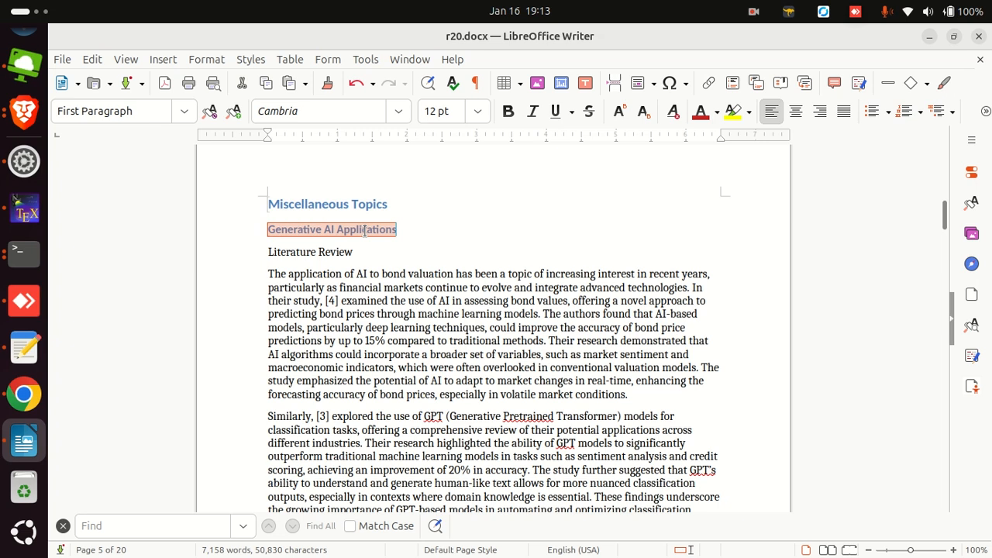
{"action": "scroll", "coordinate": [446, 271], "scroll_direction": "down", "scroll_amount": 7}
{"action": "scroll", "coordinate": [447, 272], "scroll_direction": "down", "scroll_amount": 20}
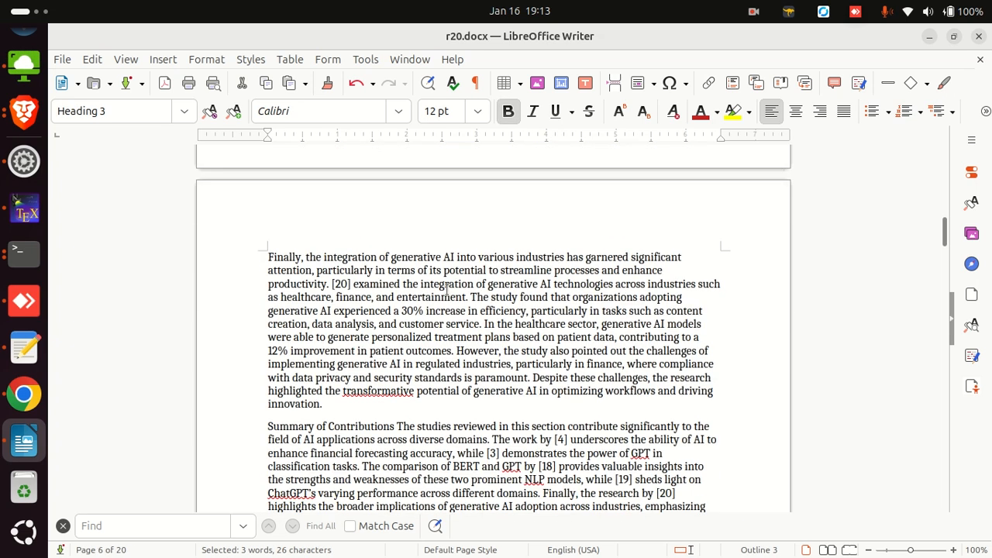
{"action": "scroll", "coordinate": [446, 291], "scroll_direction": "up", "scroll_amount": 5}
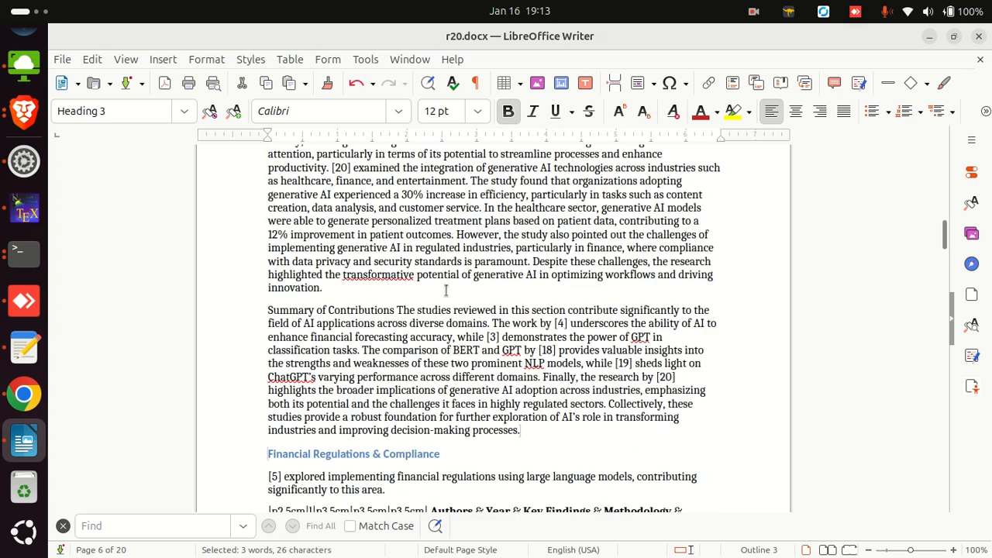
{"action": "key", "text": "alt+Tab"}
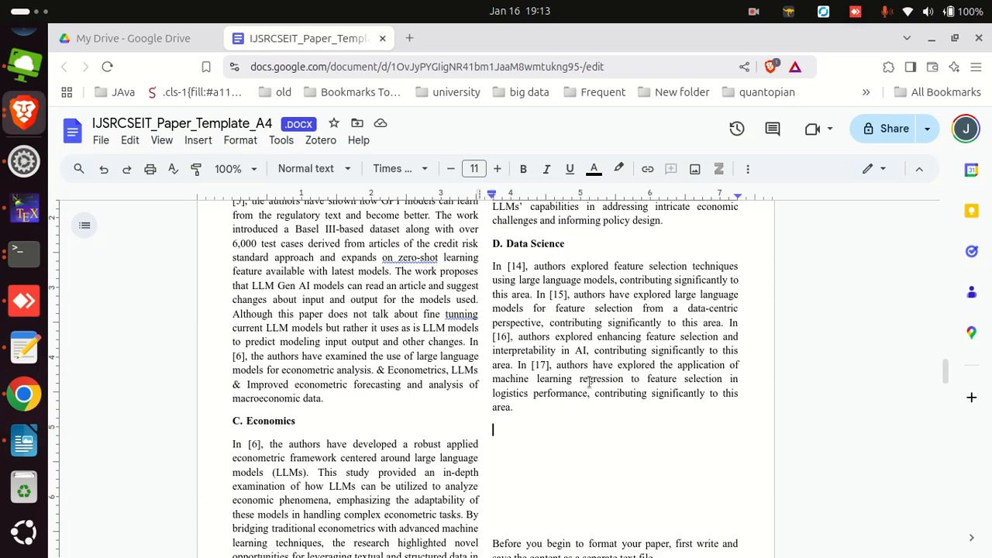
{"action": "key", "text": "Return"}
{"action": "key", "text": "ctrl+v"}
{"action": "key", "text": "ctrl+z"}
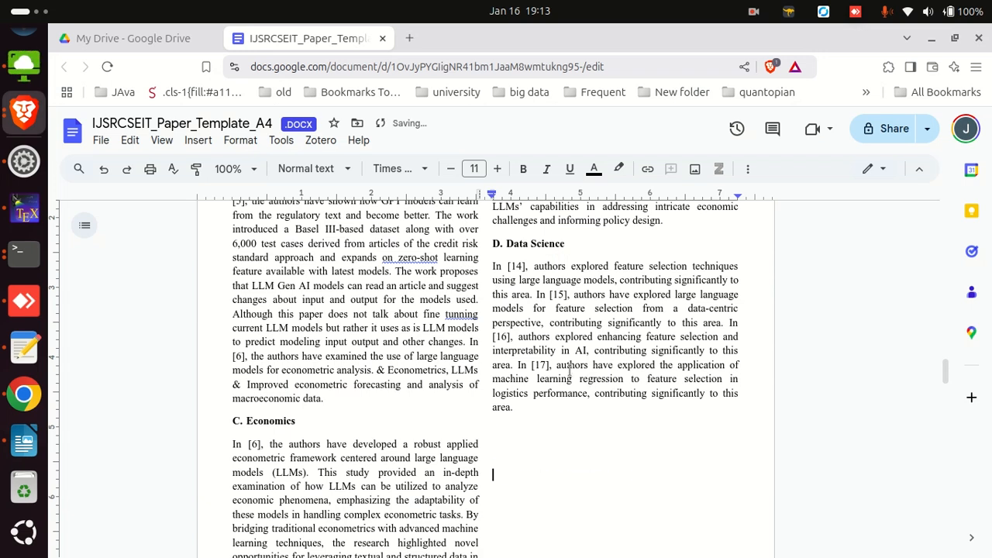
Add a new lettered subheading "Applications" directly after the Data Science subheading
{"action": "left_click", "coordinate": [518, 244]}
{"action": "left_click_drag", "start_coordinate": [622, 261], "coordinate": [543, 246]}
{"action": "left_click", "coordinate": [570, 247]}
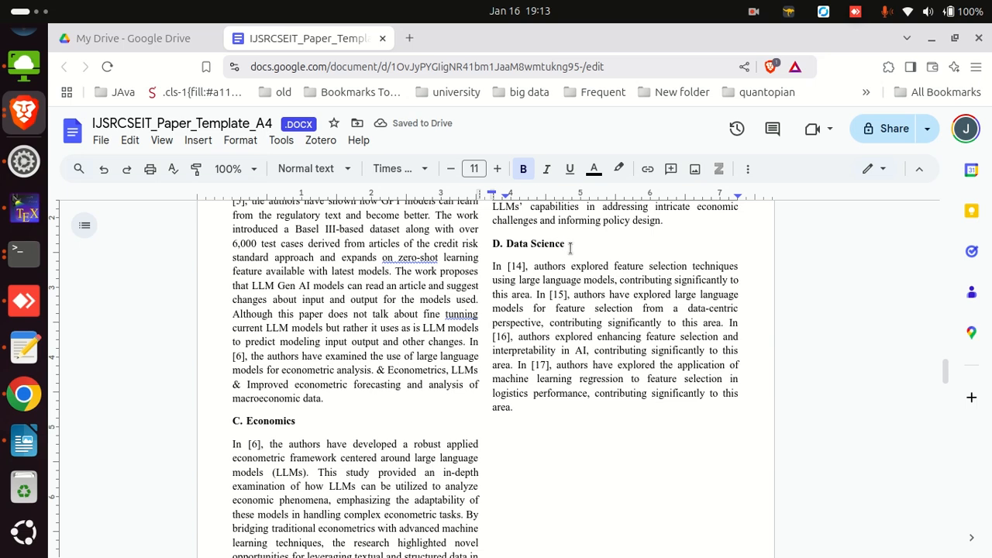
{"action": "key", "text": "Return"}
{"action": "type", "text": "Applications"}
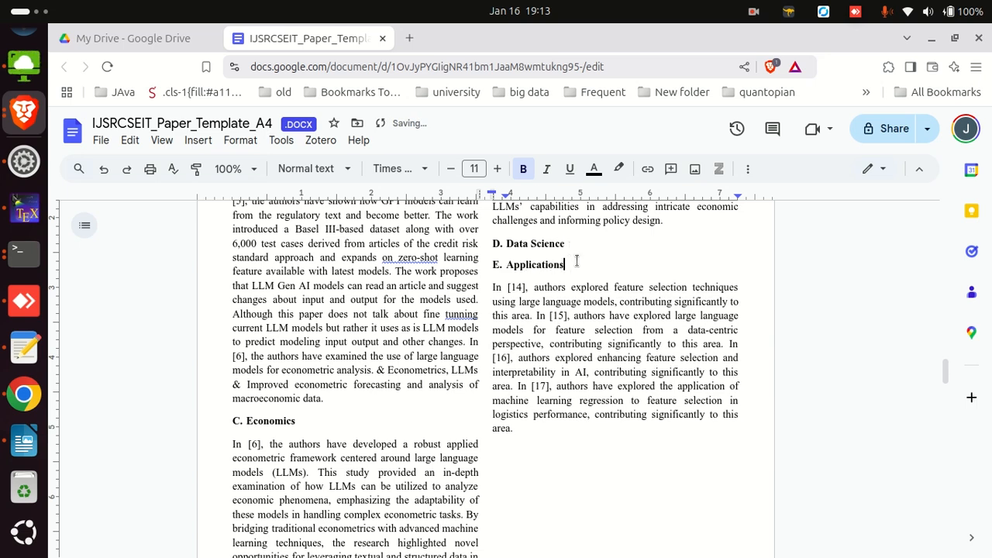
{"action": "left_click_drag", "start_coordinate": [577, 261], "coordinate": [486, 271]}
{"action": "key", "text": "BackSpace"}
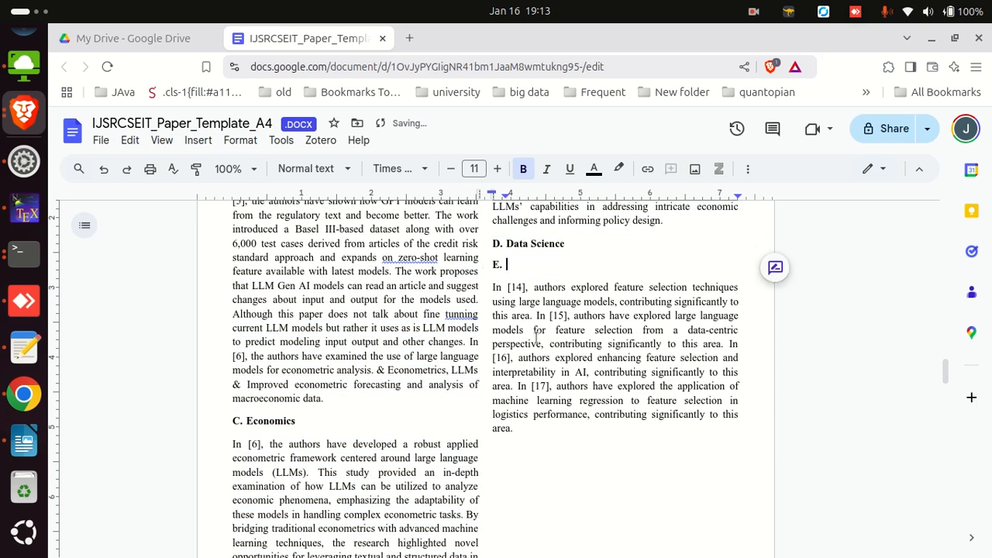
{"action": "key", "text": "ctrl+z"}
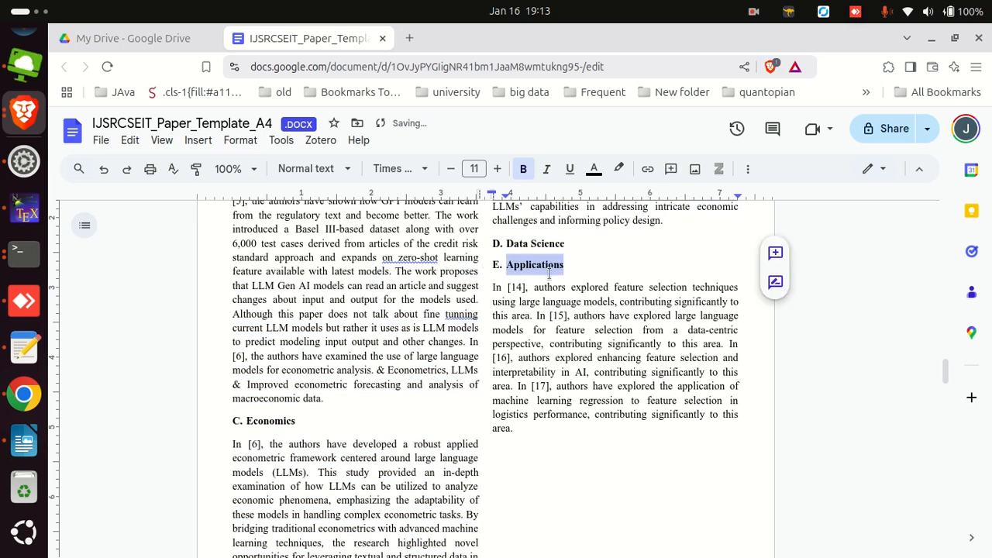
Insert an unlettered line under the Data Science subheading and move the paragraph citing [14] to [17] there, above the Applications subheading
{"action": "left_click", "coordinate": [590, 252], "text": "shift"}
{"action": "left_click", "coordinate": [584, 247]}
{"action": "key", "text": "Return"}
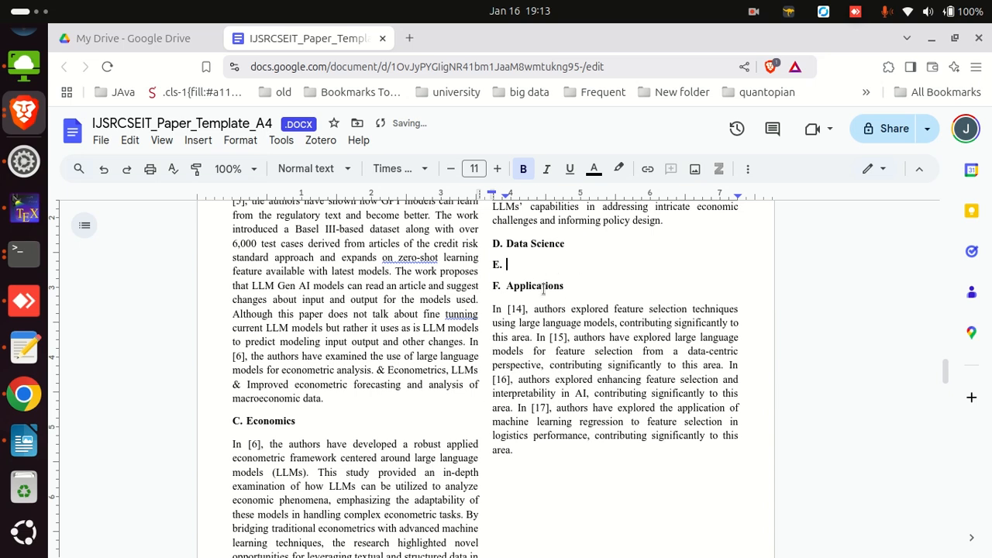
{"action": "key", "text": "BackSpace"}
{"action": "left_click_drag", "start_coordinate": [587, 282], "coordinate": [512, 286]}
{"action": "key", "text": "BackSpace"}
{"action": "key", "text": "ctrl+z"}
{"action": "key", "text": "BackSpace"}
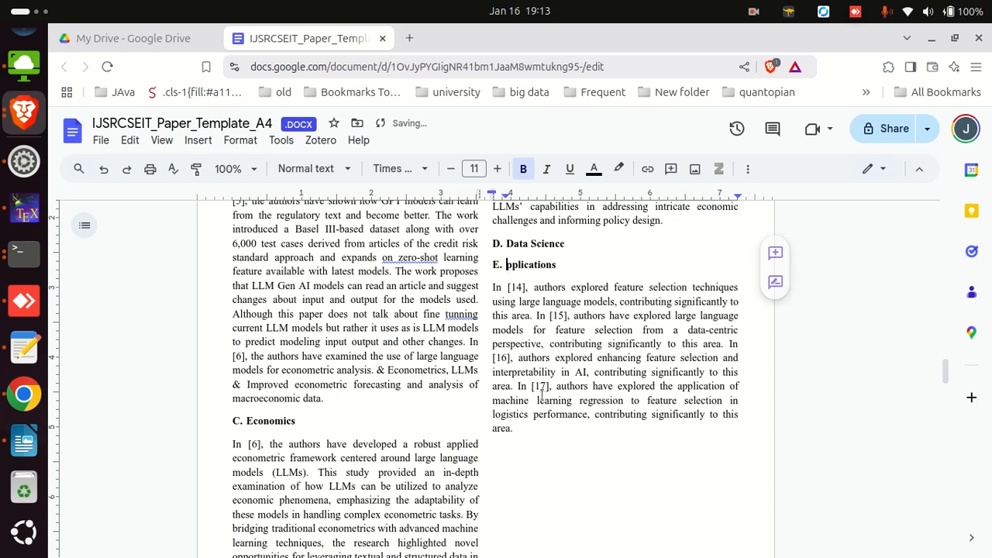
{"action": "key", "text": "ctrl+z"}
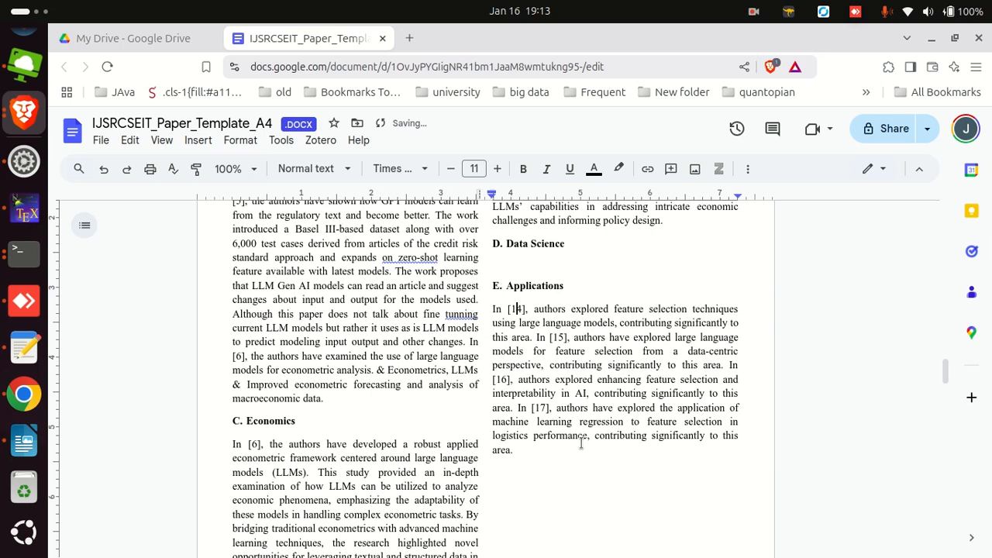
{"action": "left_click_drag", "start_coordinate": [515, 451], "coordinate": [487, 313]}
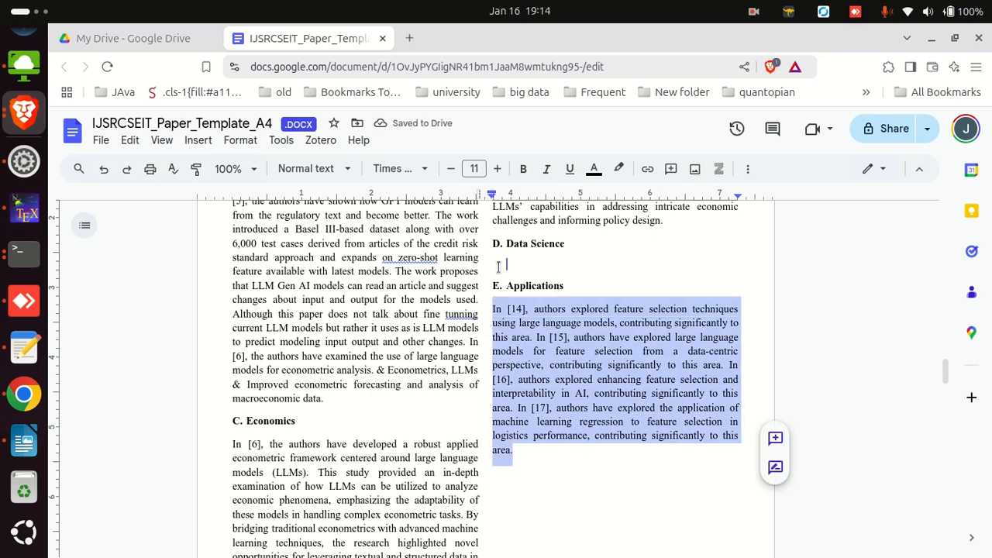
{"action": "left_click_drag", "start_coordinate": [499, 267], "coordinate": [500, 265]}
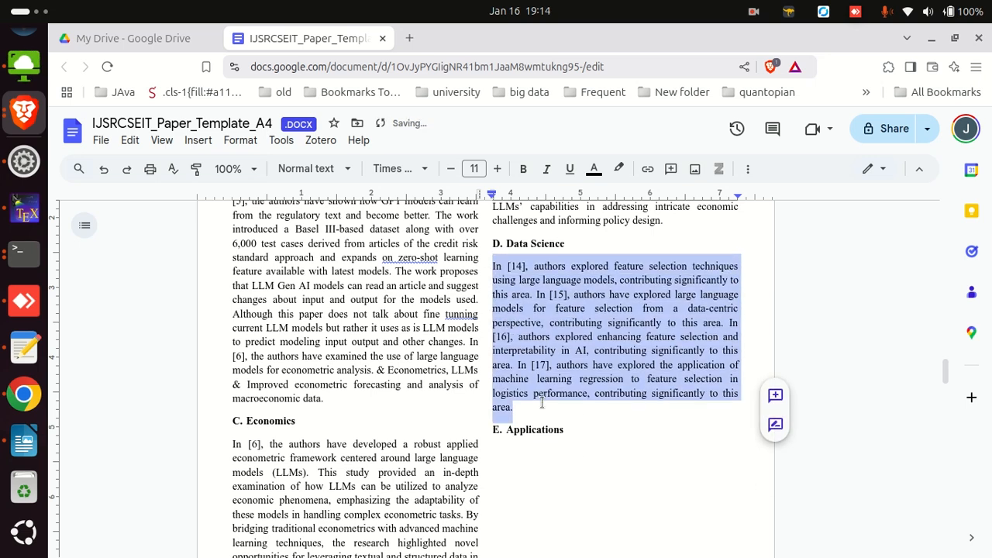
Transfer the Generative AI Applications paragraphs, from "The application of AI to bond valuation" through "Summary of Contributions", from r20.docx to below the template's Applications subheading
{"action": "key", "text": "alt+Tab"}
{"action": "scroll", "coordinate": [414, 345], "scroll_direction": "up", "scroll_amount": 3}
{"action": "scroll", "coordinate": [414, 345], "scroll_direction": "down", "scroll_amount": 10}
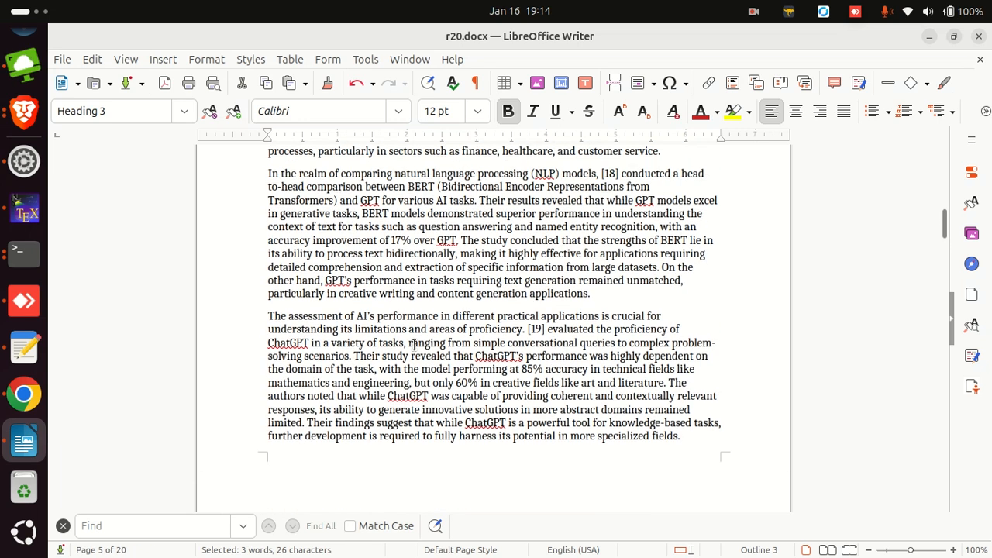
{"action": "scroll", "coordinate": [414, 344], "scroll_direction": "up", "scroll_amount": 6}
{"action": "scroll", "coordinate": [414, 345], "scroll_direction": "up", "scroll_amount": 2}
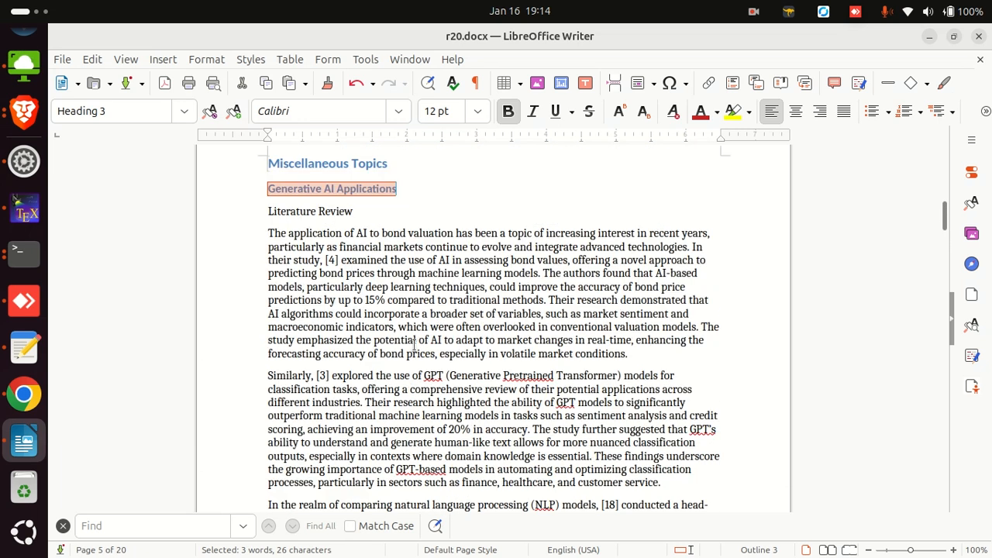
{"action": "left_click", "coordinate": [385, 285]}
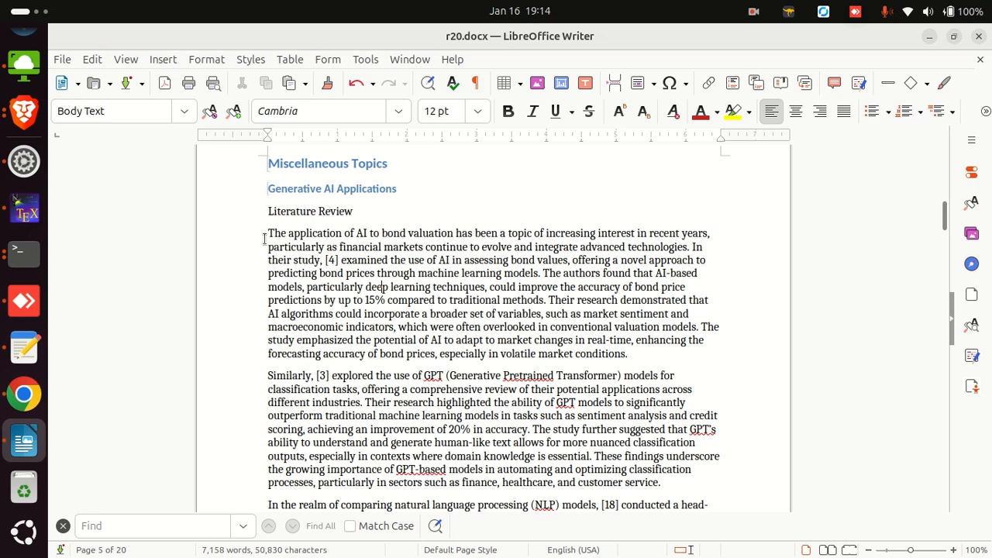
{"action": "left_click_drag", "start_coordinate": [264, 239], "coordinate": [542, 399]}
{"action": "scroll", "coordinate": [415, 324], "scroll_direction": "down", "scroll_amount": 1}
{"action": "scroll", "coordinate": [434, 324], "scroll_direction": "down", "scroll_amount": 6}
{"action": "scroll", "coordinate": [486, 324], "scroll_direction": "down", "scroll_amount": 10}
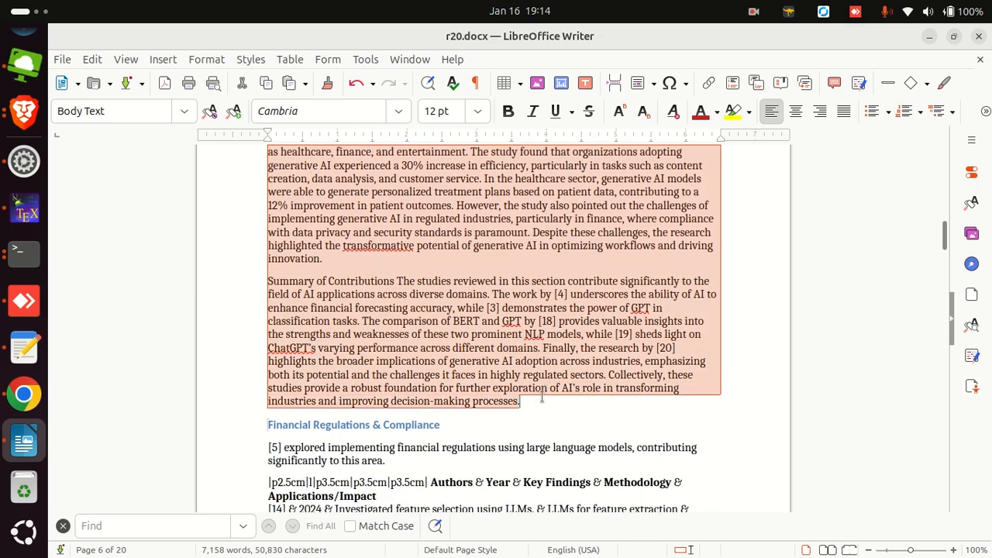
{"action": "key", "text": "alt+Tab"}
{"action": "left_click", "coordinate": [504, 446]}
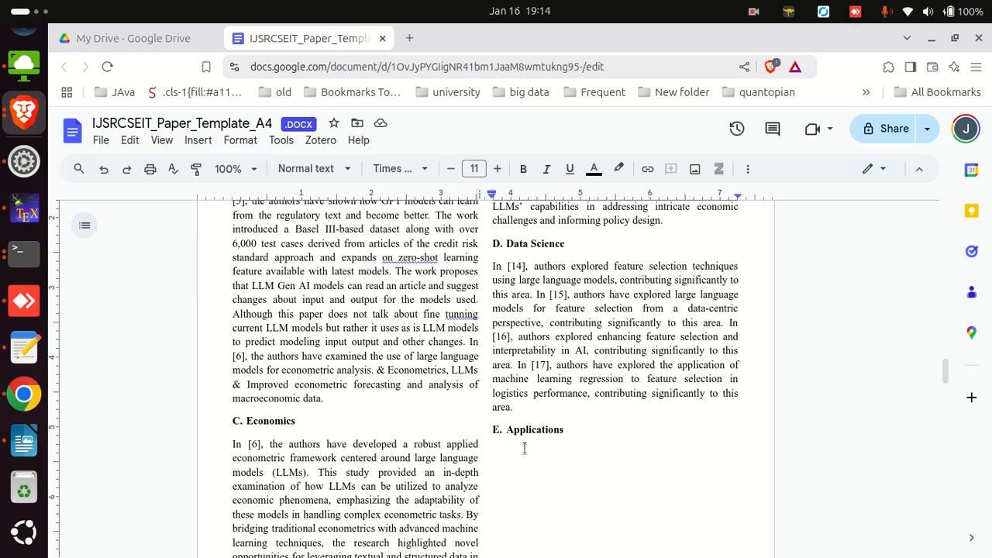
{"action": "key", "text": "ctrl+v"}
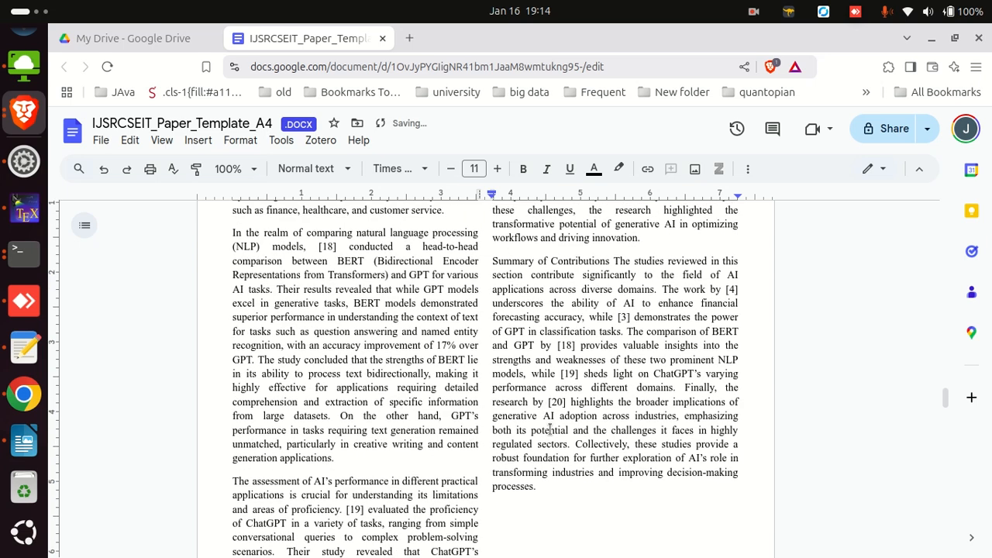
Transfer the heading "Financial Regulations & Compliance" from r20.docx in LibreOffice Writer to below the Summary of Contributions paragraph in the journal template
{"action": "scroll", "coordinate": [550, 429], "scroll_direction": "down", "scroll_amount": 20}
{"action": "scroll", "coordinate": [550, 428], "scroll_direction": "up", "scroll_amount": 10}
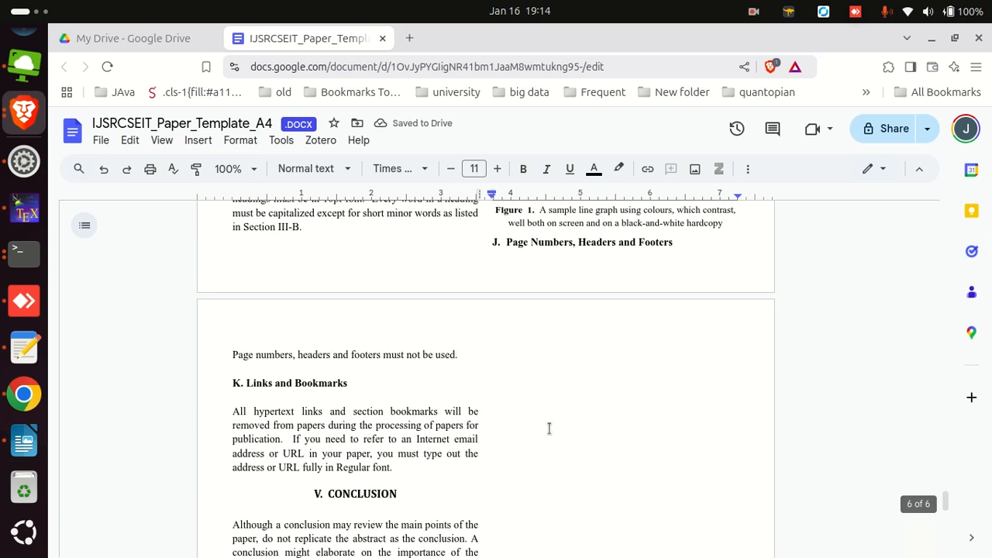
{"action": "scroll", "coordinate": [550, 429], "scroll_direction": "up", "scroll_amount": 15}
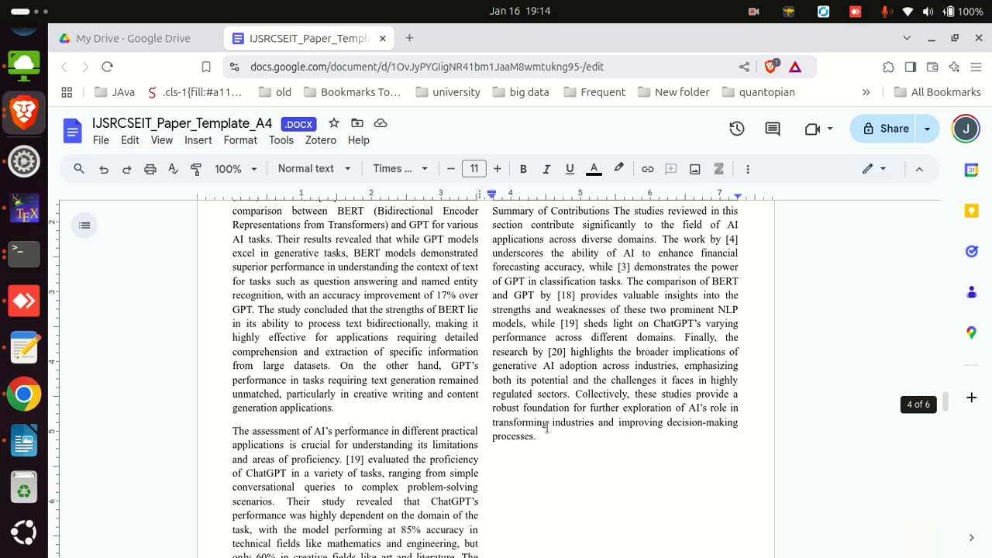
{"action": "key", "text": "alt+Tab"}
{"action": "scroll", "coordinate": [547, 422], "scroll_direction": "down", "scroll_amount": 5}
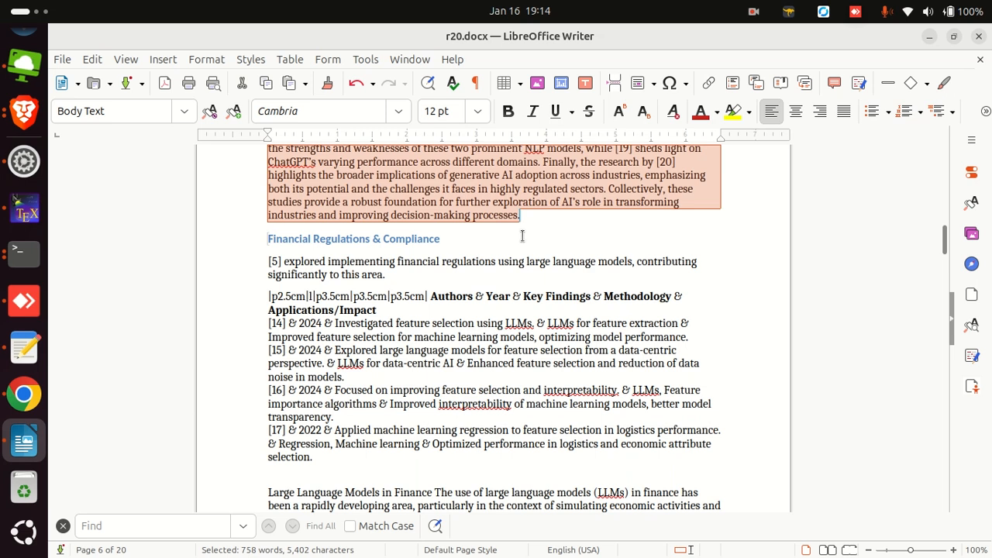
{"action": "scroll", "coordinate": [522, 236], "scroll_direction": "down", "scroll_amount": 4}
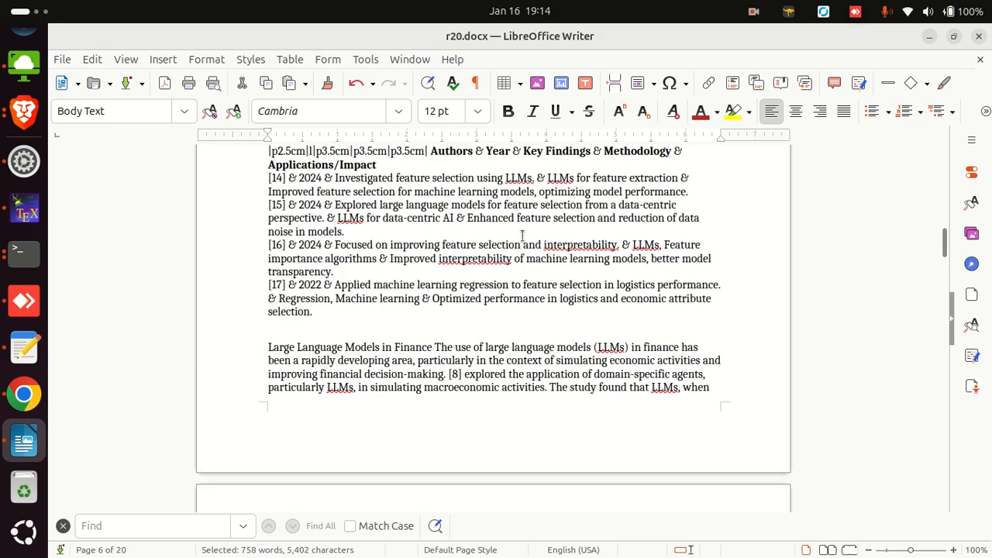
{"action": "scroll", "coordinate": [523, 235], "scroll_direction": "up", "scroll_amount": 3}
{"action": "triple_click", "coordinate": [353, 201]}
{"action": "key", "text": "ctrl+c"}
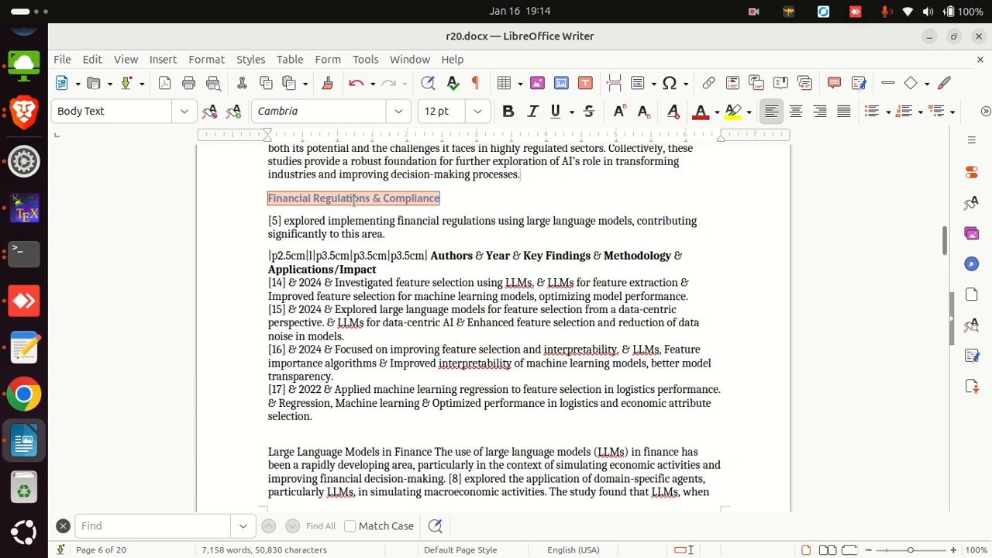
{"action": "key", "text": "alt+Tab"}
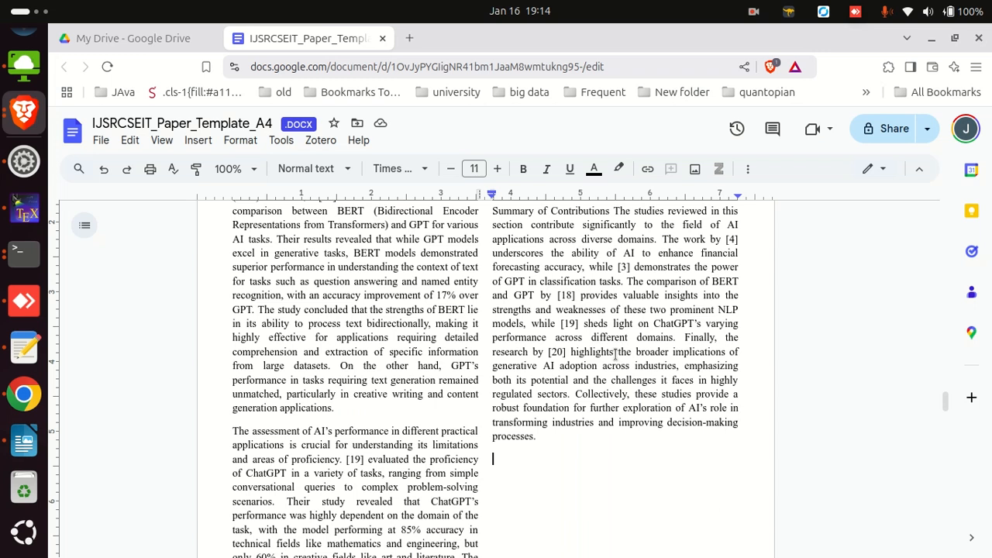
{"action": "right_click", "coordinate": [521, 471]}
{"action": "left_click", "coordinate": [586, 265]}
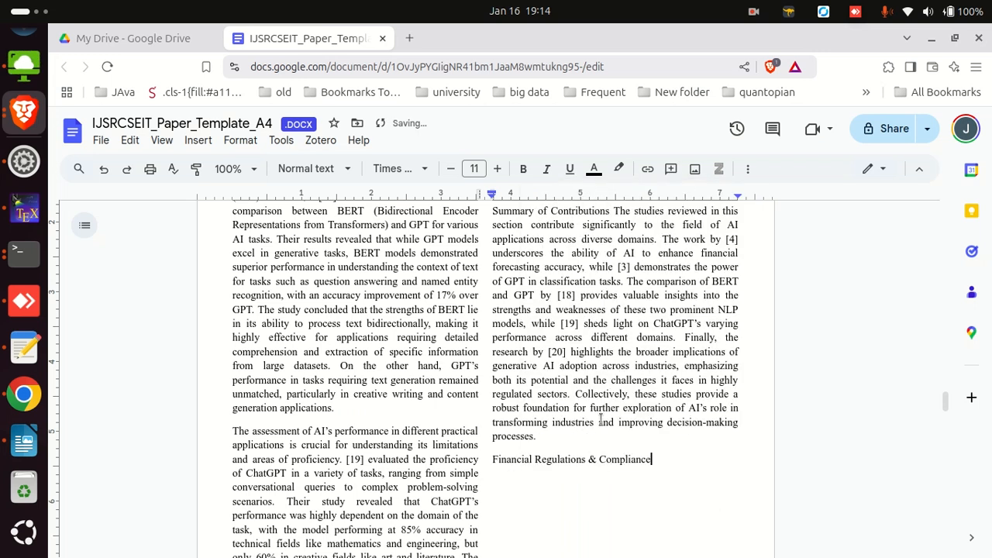
Add a lettered subheading "Regulation and Compliance" after the Applications subheading, leaving an unlettered blank line between the two
{"action": "scroll", "coordinate": [572, 387], "scroll_direction": "up", "scroll_amount": 4}
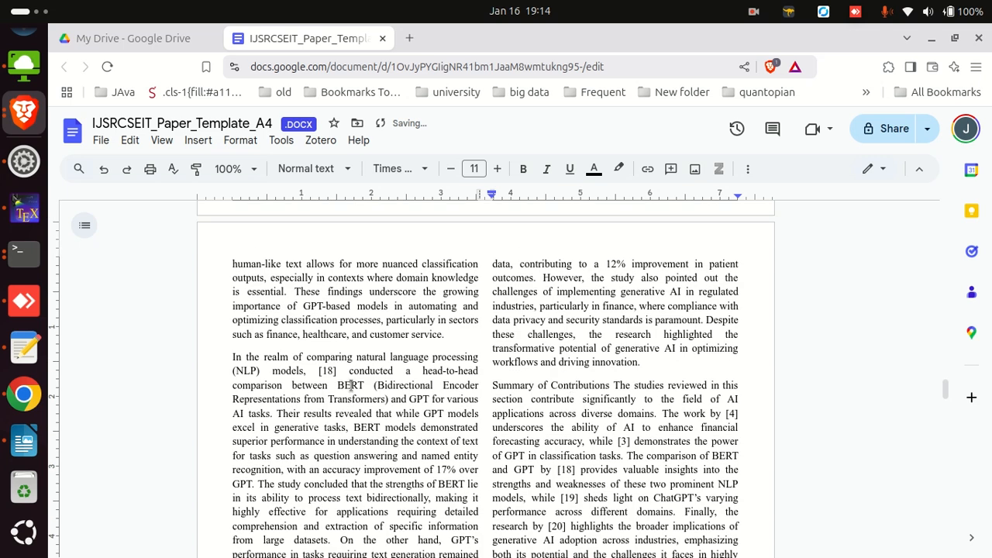
{"action": "scroll", "coordinate": [351, 386], "scroll_direction": "down", "scroll_amount": 9}
{"action": "scroll", "coordinate": [357, 401], "scroll_direction": "up", "scroll_amount": 9}
{"action": "scroll", "coordinate": [364, 403], "scroll_direction": "up", "scroll_amount": 8}
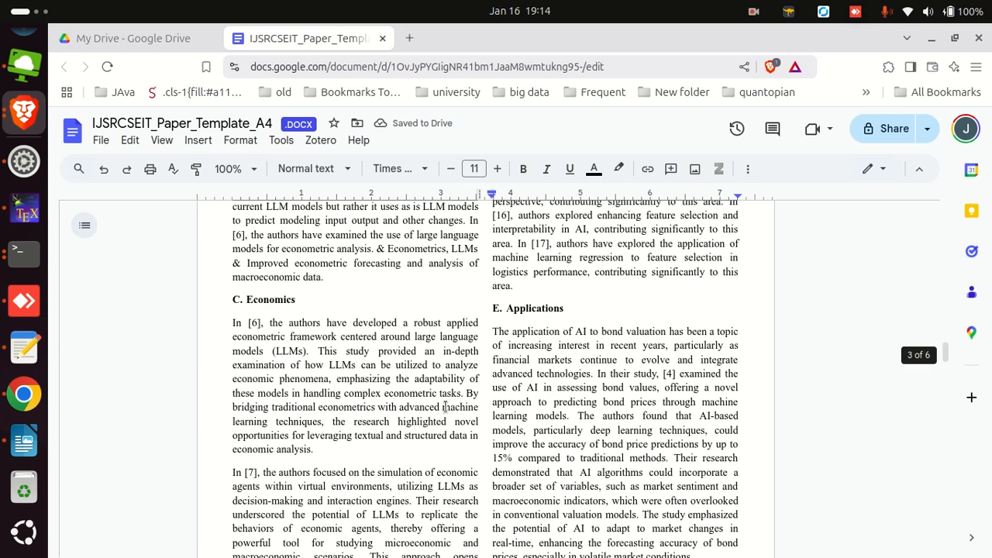
{"action": "left_click", "coordinate": [581, 396]}
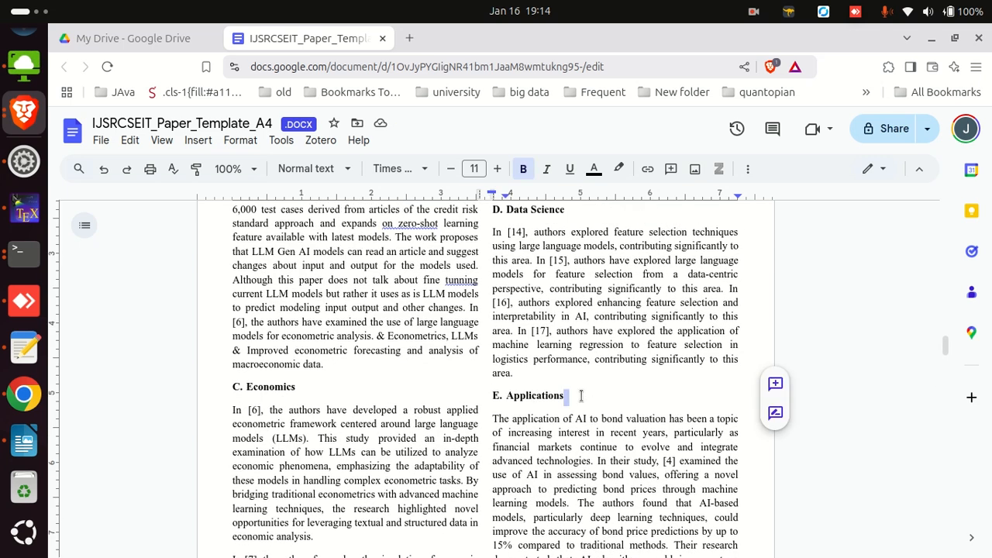
{"action": "key", "text": "Return"}
{"action": "key", "text": "Return"}
{"action": "key", "text": "Return"}
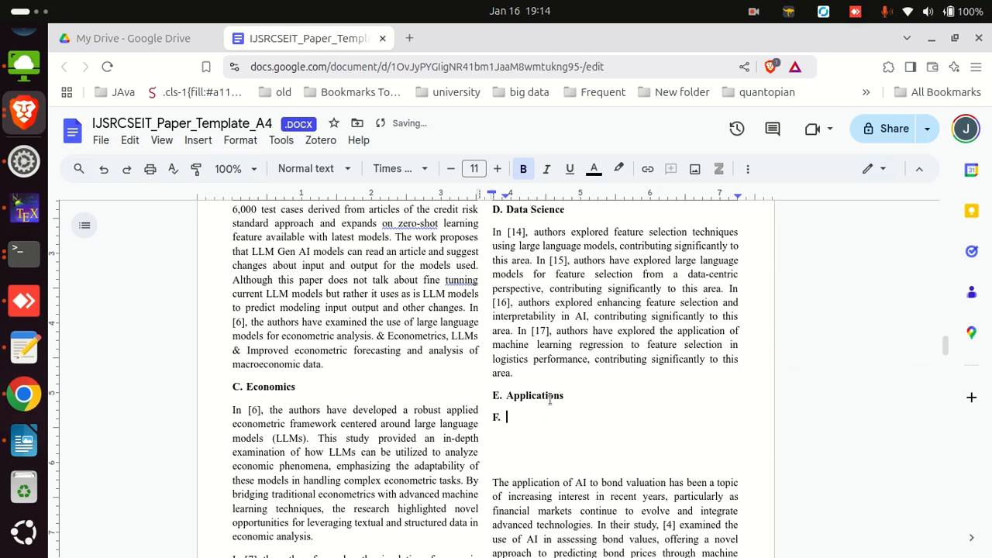
{"action": "type", "text": "REgulation and Compliance"}
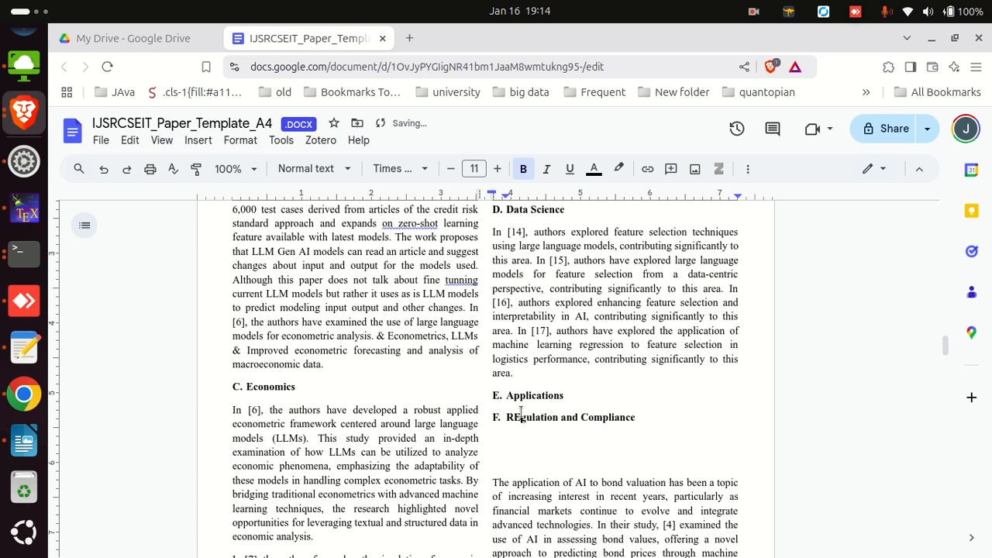
{"action": "key", "text": "BackSpace"}
{"action": "type", "text": "e"}
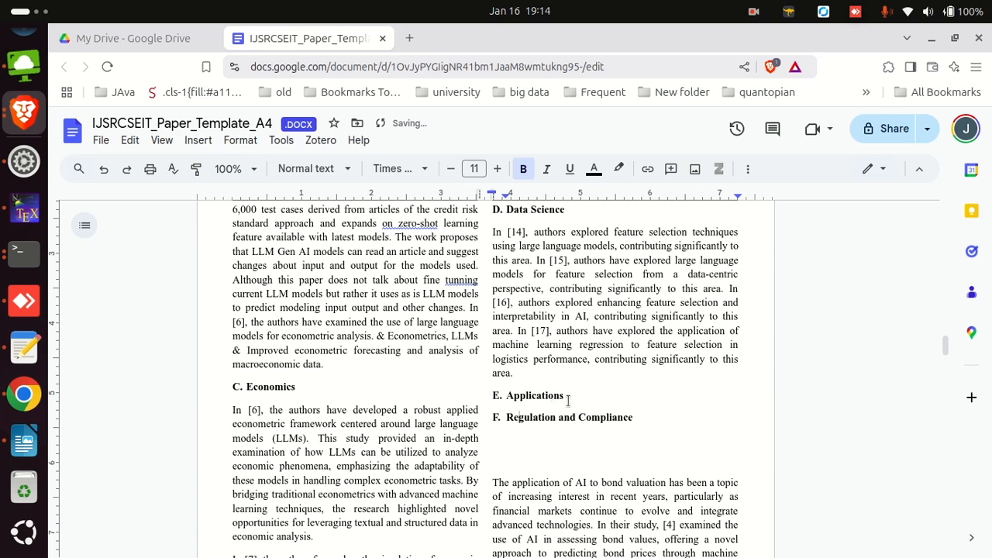
{"action": "key", "text": "Return"}
Move the bond valuation through Summary of Contributions paragraphs directly under Applications, and prefix the "Regulation and Compliance" subheading with "Financial"
{"action": "scroll", "coordinate": [599, 463], "scroll_direction": "down", "scroll_amount": 3}
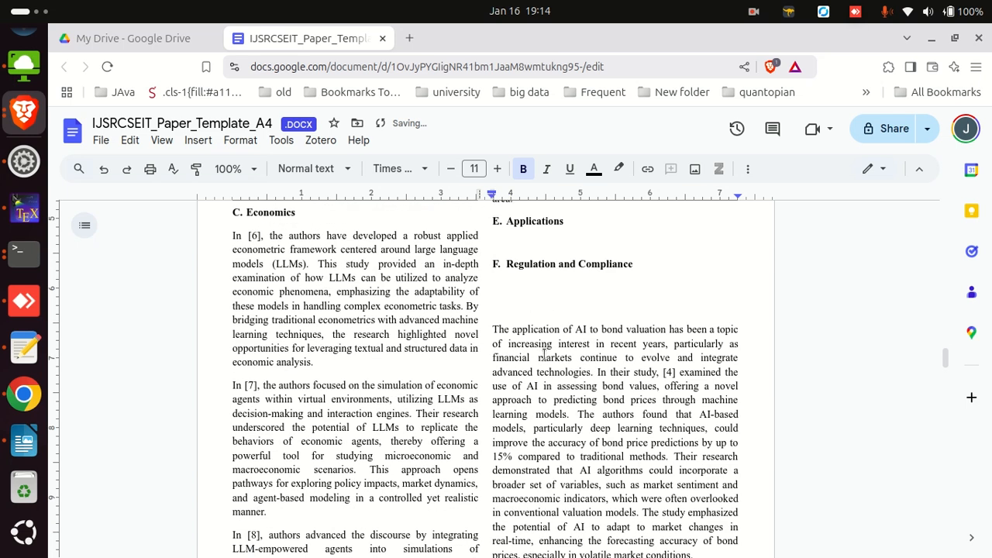
{"action": "left_click_drag", "start_coordinate": [531, 303], "coordinate": [562, 349]}
{"action": "scroll", "coordinate": [480, 411], "scroll_direction": "down", "scroll_amount": 8}
{"action": "scroll", "coordinate": [425, 430], "scroll_direction": "down", "scroll_amount": 3}
{"action": "key", "text": "BackSpace"}
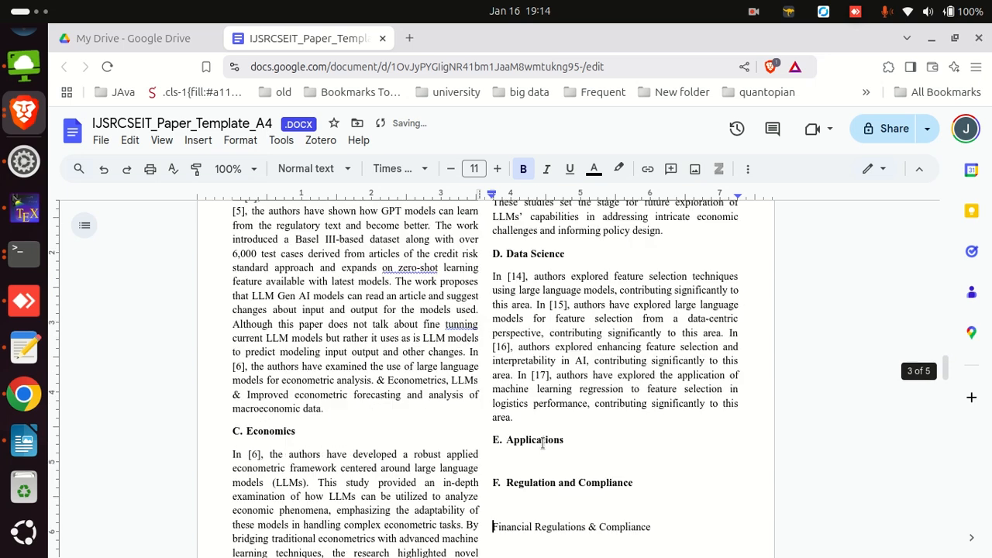
{"action": "key", "text": "ctrl+z"}
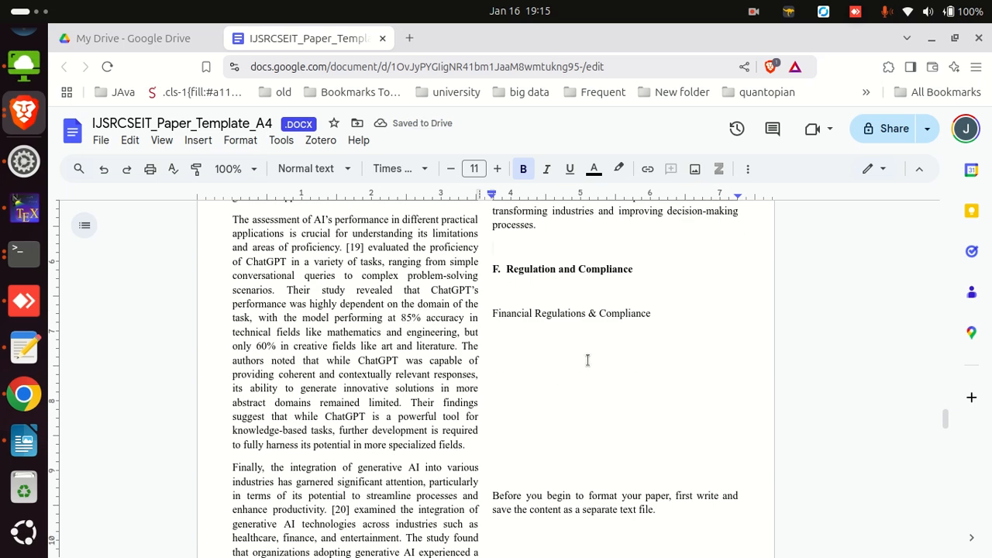
{"action": "type", "text": "Financial"}
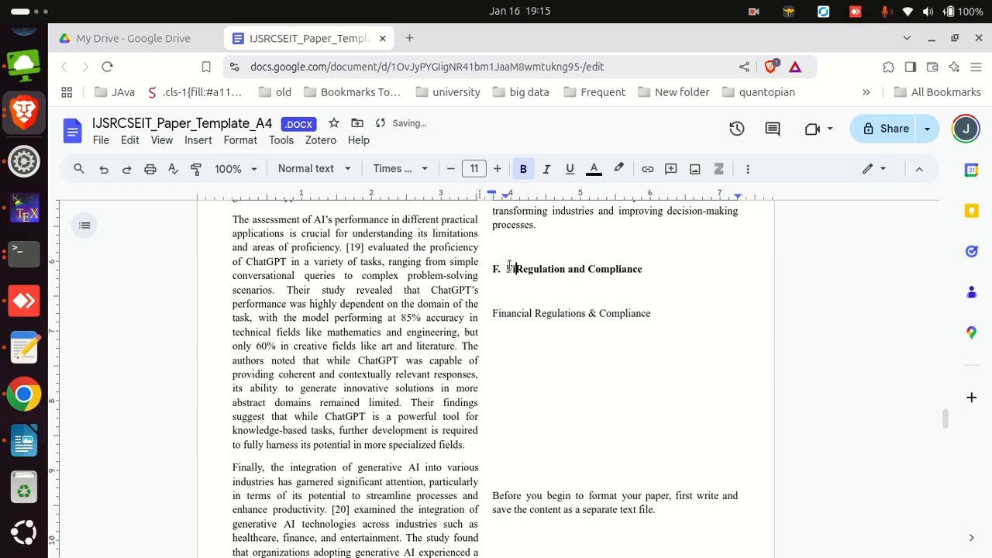
Switch to r20.docx in LibreOffice Writer and delete the lead-in words before "The studies reviewed in this section provide valuable insights"
{"action": "key", "text": "alt+Tab"}
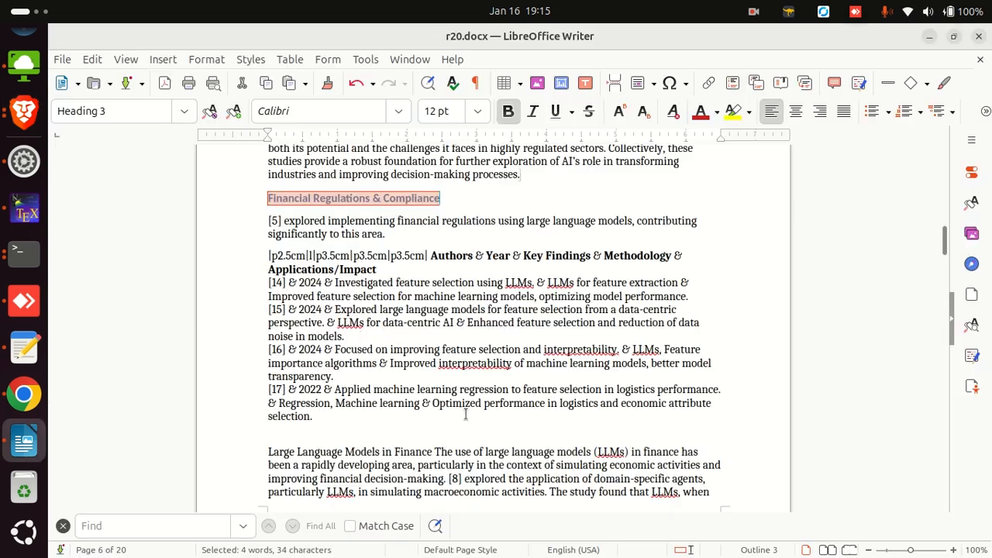
{"action": "scroll", "coordinate": [357, 335], "scroll_direction": "down", "scroll_amount": 1}
{"action": "left_click_drag", "start_coordinate": [275, 423], "coordinate": [706, 263]}
{"action": "scroll", "coordinate": [505, 369], "scroll_direction": "down", "scroll_amount": 12}
{"action": "scroll", "coordinate": [507, 367], "scroll_direction": "down", "scroll_amount": 7}
{"action": "left_click_drag", "start_coordinate": [403, 281], "coordinate": [259, 276]}
{"action": "key", "text": "BackSpace"}
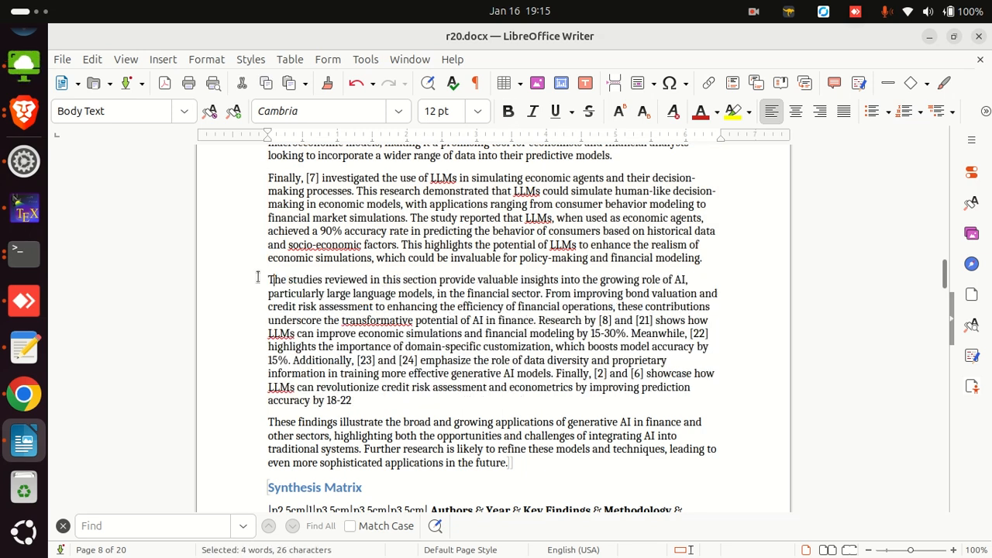
{"action": "scroll", "coordinate": [465, 366], "scroll_direction": "down", "scroll_amount": 2}
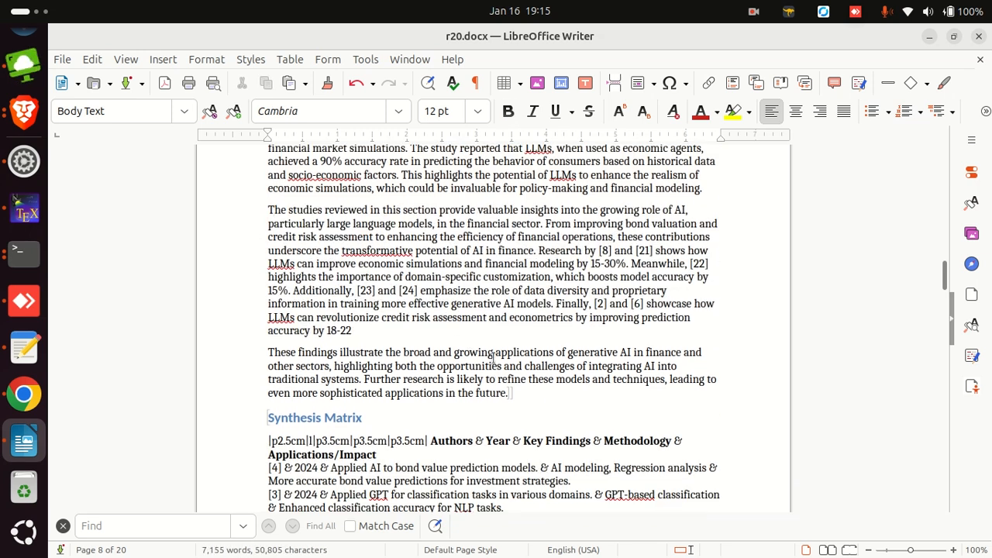
Transfer the text from "Large Language Models in Finance" through "These findings illustrate" from r20.docx to below the Financial Regulation and Compliance subheading, without source formatting
{"action": "left_click_drag", "start_coordinate": [522, 387], "coordinate": [270, 364]}
{"action": "scroll", "coordinate": [455, 381], "scroll_direction": "up", "scroll_amount": 10}
{"action": "scroll", "coordinate": [403, 383], "scroll_direction": "up", "scroll_amount": 15}
{"action": "scroll", "coordinate": [380, 378], "scroll_direction": "up", "scroll_amount": 2}
{"action": "scroll", "coordinate": [399, 419], "scroll_direction": "up", "scroll_amount": 5}
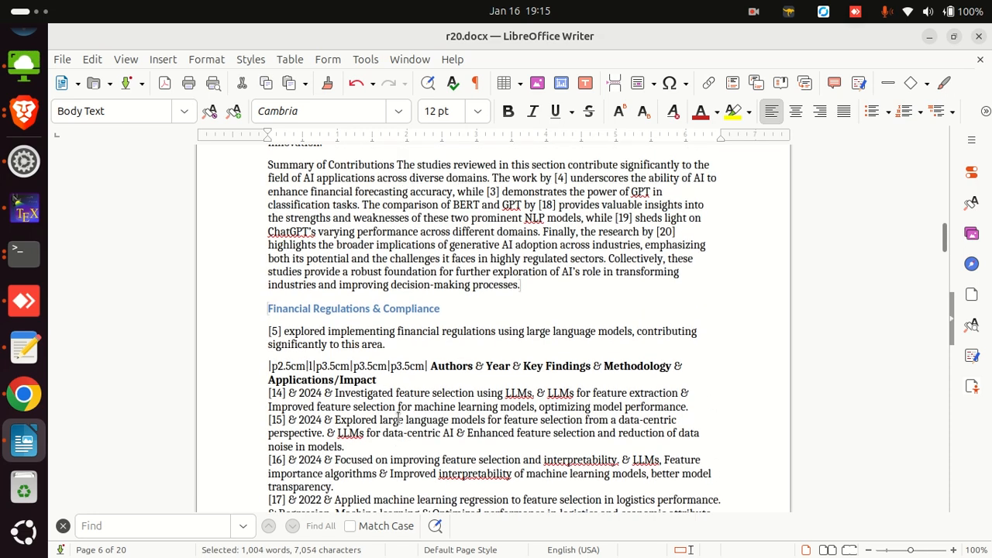
{"action": "key", "text": "alt+Tab"}
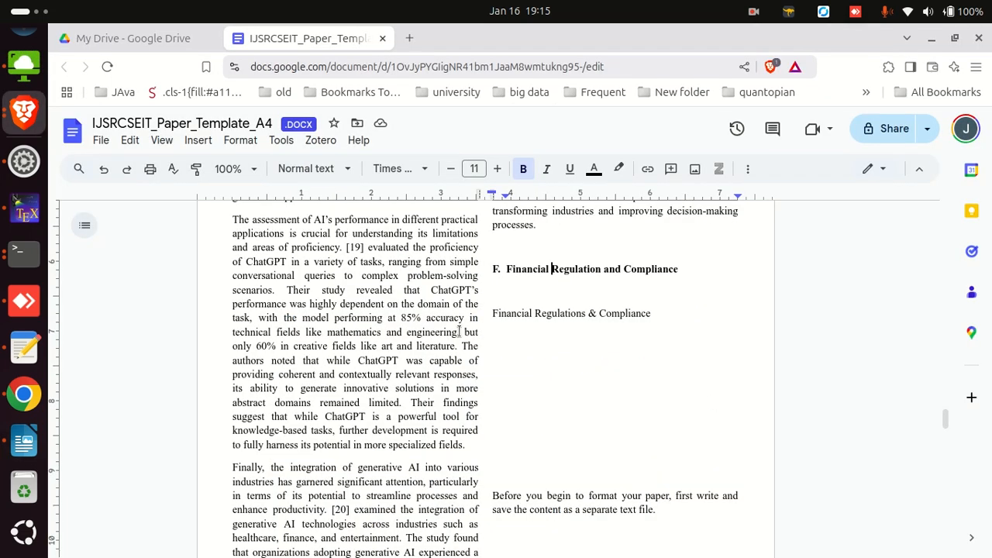
{"action": "key", "text": "ctrl+v"}
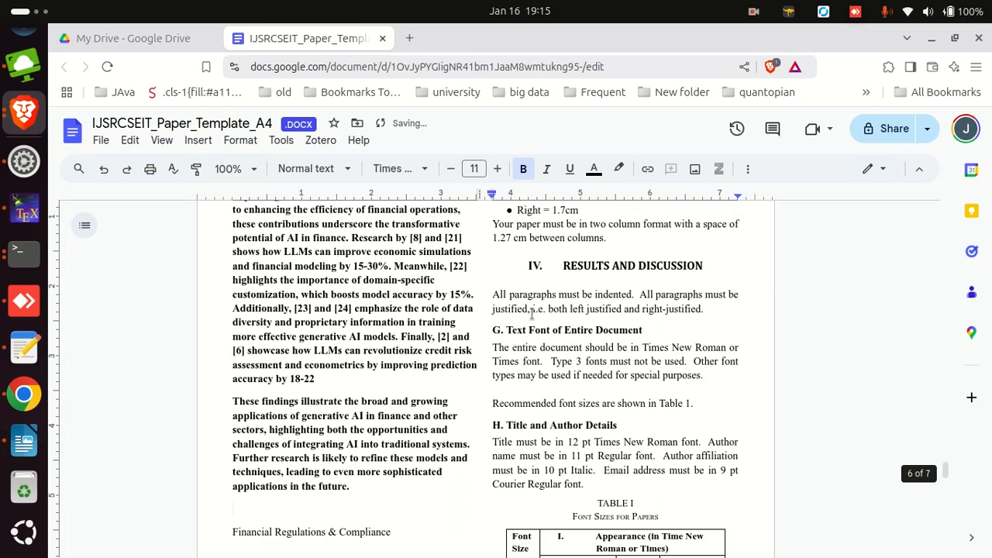
{"action": "key", "text": "ctrl+z"}
{"action": "key", "text": "ctrl+shift+v"}
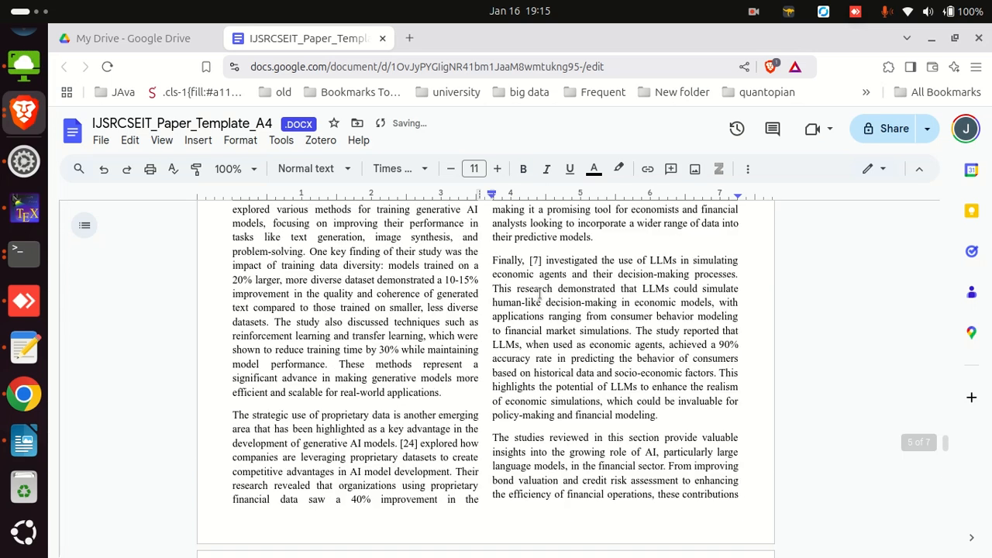
Remove the extra blank lines above and below the Financial Regulation and Compliance subheading
{"action": "scroll", "coordinate": [558, 342], "scroll_direction": "up", "scroll_amount": 10}
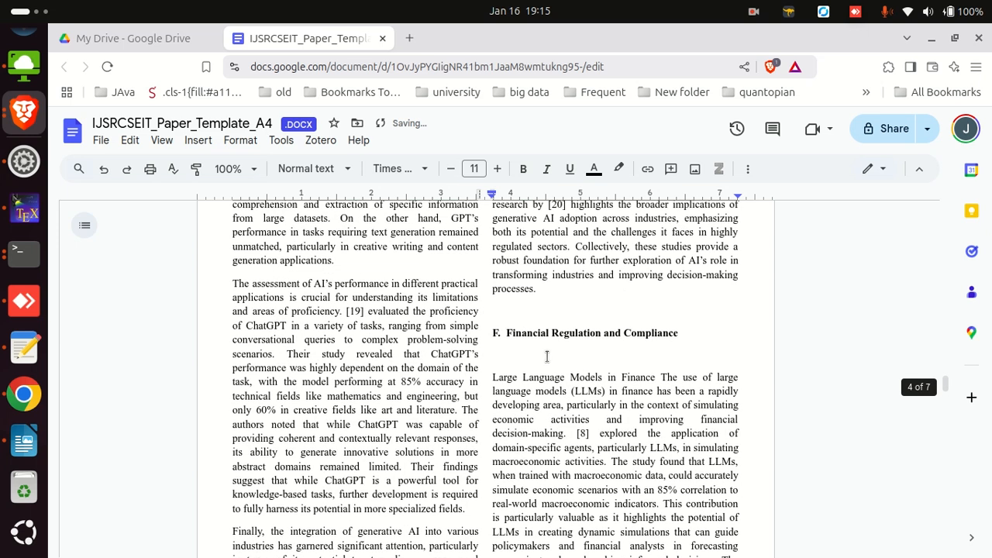
{"action": "left_click", "coordinate": [533, 348]}
{"action": "key", "text": "Delete"}
{"action": "left_click", "coordinate": [544, 302]}
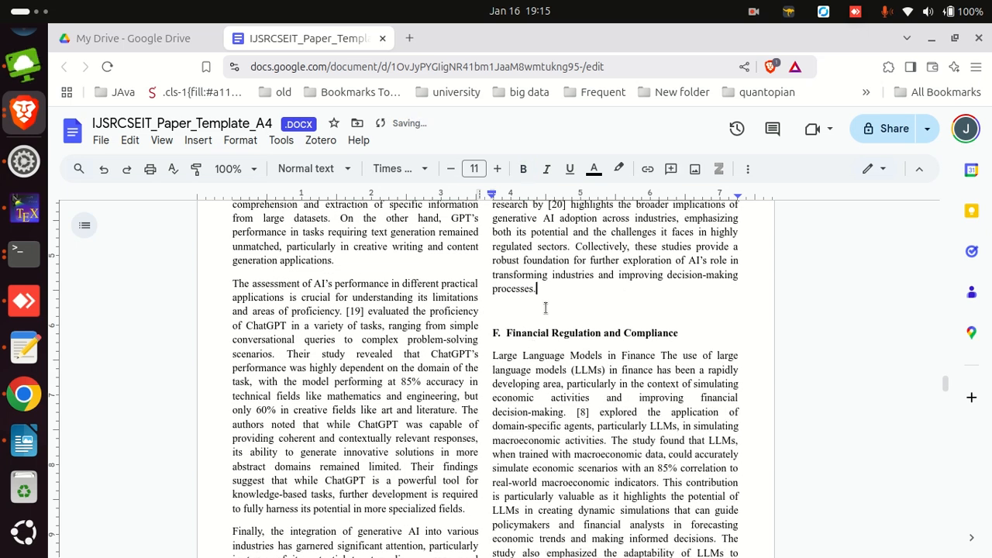
{"action": "left_click", "coordinate": [545, 309]}
{"action": "key", "text": "Delete"}
Switch to r20.docx in LibreOffice Writer and copy "Synthetic Data and AI Techniques in Finance" from the literature review heading
{"action": "scroll", "coordinate": [563, 360], "scroll_direction": "down", "scroll_amount": 3}
{"action": "scroll", "coordinate": [562, 362], "scroll_direction": "down", "scroll_amount": 10}
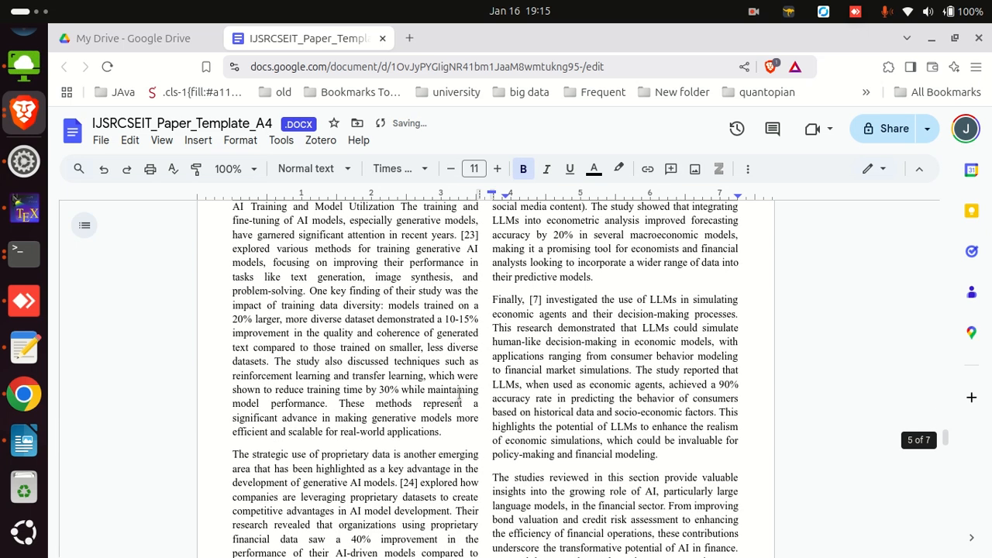
{"action": "scroll", "coordinate": [456, 409], "scroll_direction": "down", "scroll_amount": 3}
{"action": "scroll", "coordinate": [457, 409], "scroll_direction": "up", "scroll_amount": 3}
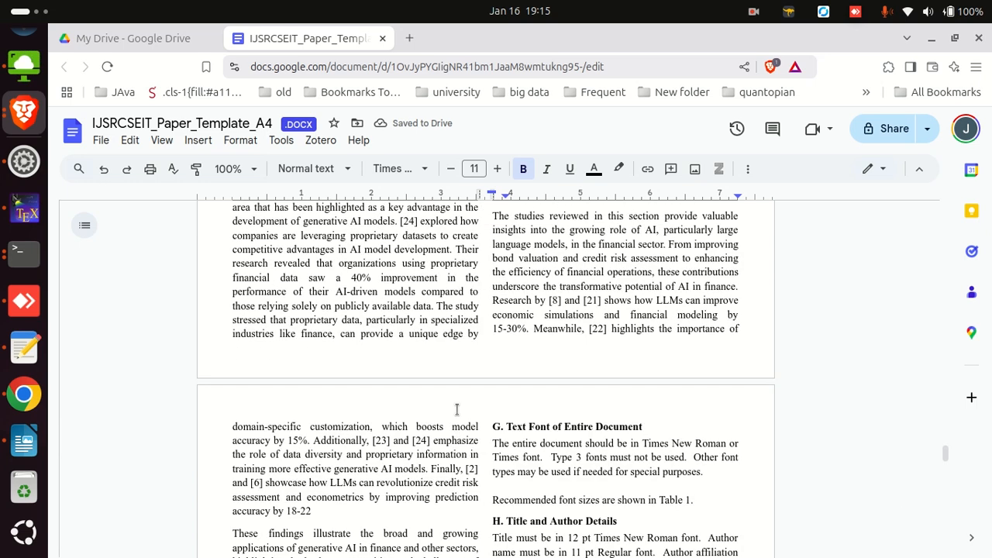
{"action": "scroll", "coordinate": [426, 413], "scroll_direction": "down", "scroll_amount": 3}
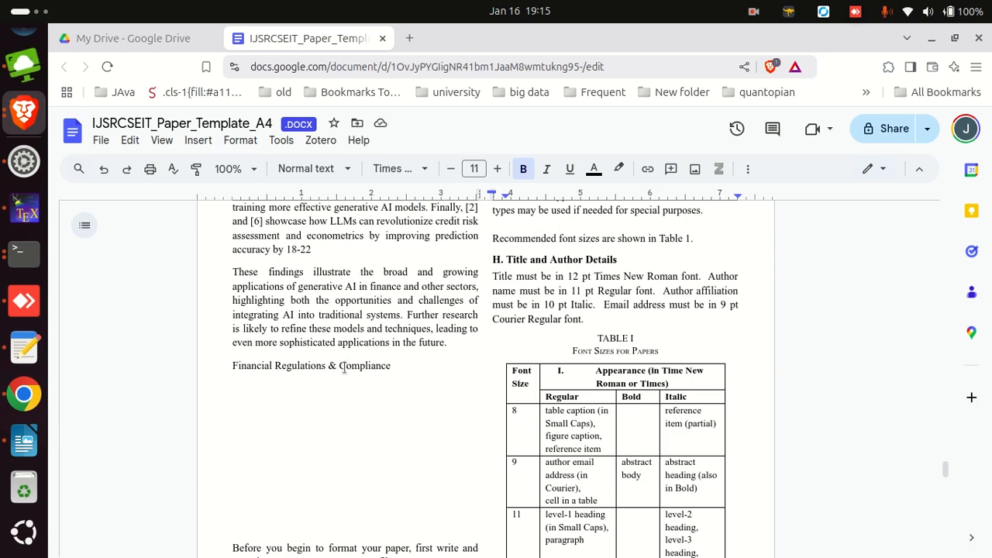
{"action": "key", "text": "alt+Tab"}
{"action": "scroll", "coordinate": [455, 400], "scroll_direction": "down", "scroll_amount": 10}
{"action": "scroll", "coordinate": [455, 400], "scroll_direction": "down", "scroll_amount": 15}
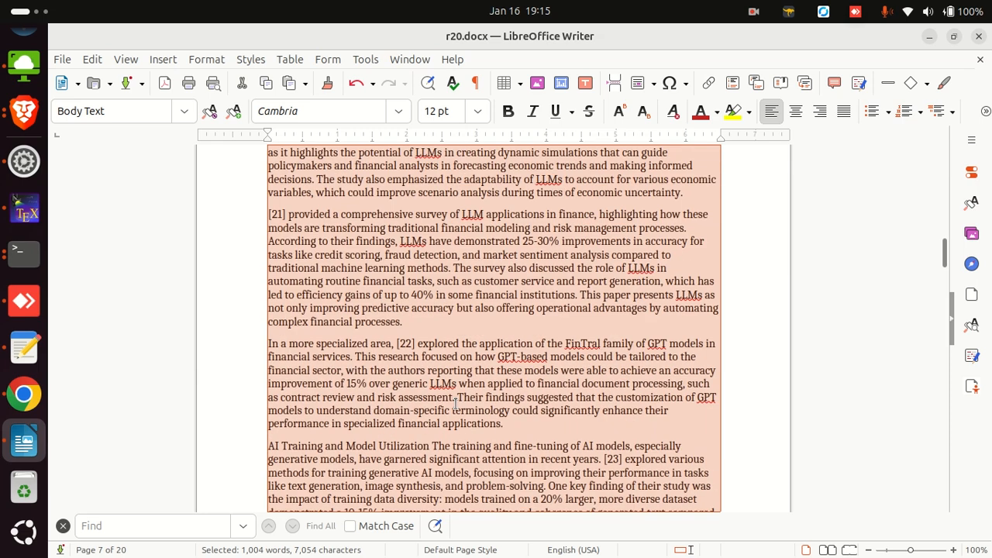
{"action": "scroll", "coordinate": [454, 402], "scroll_direction": "down", "scroll_amount": 3}
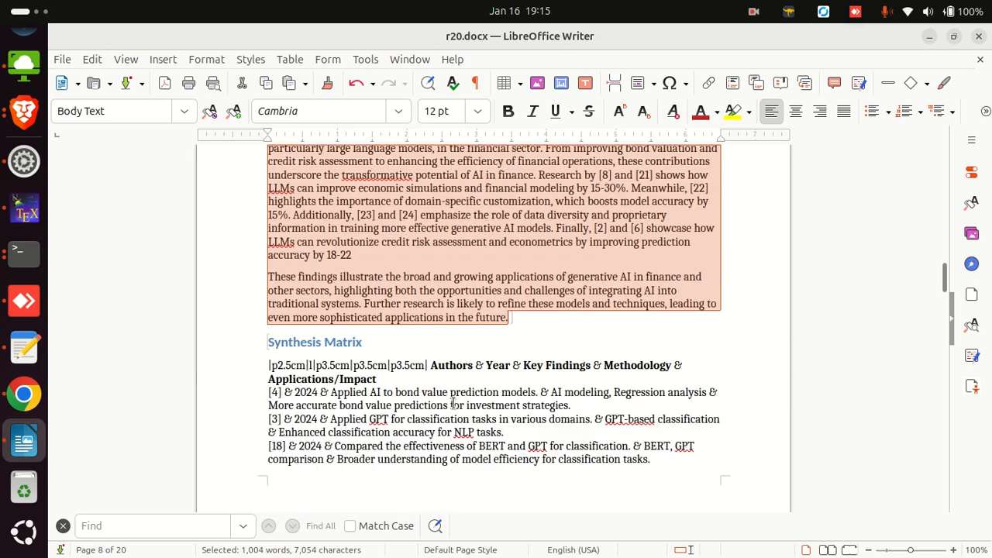
{"action": "left_click", "coordinate": [341, 346]}
{"action": "scroll", "coordinate": [399, 380], "scroll_direction": "down", "scroll_amount": 16}
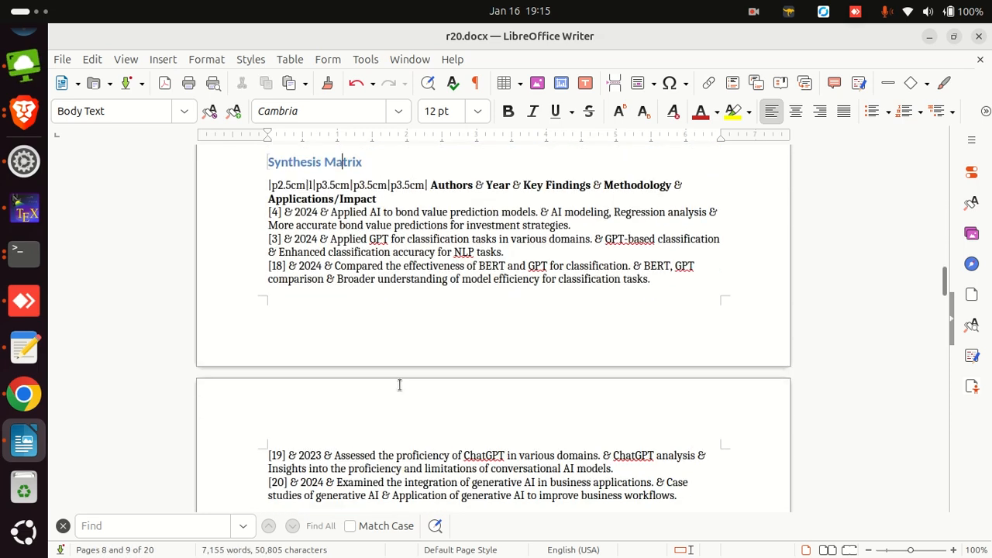
{"action": "scroll", "coordinate": [399, 385], "scroll_direction": "down", "scroll_amount": 1}
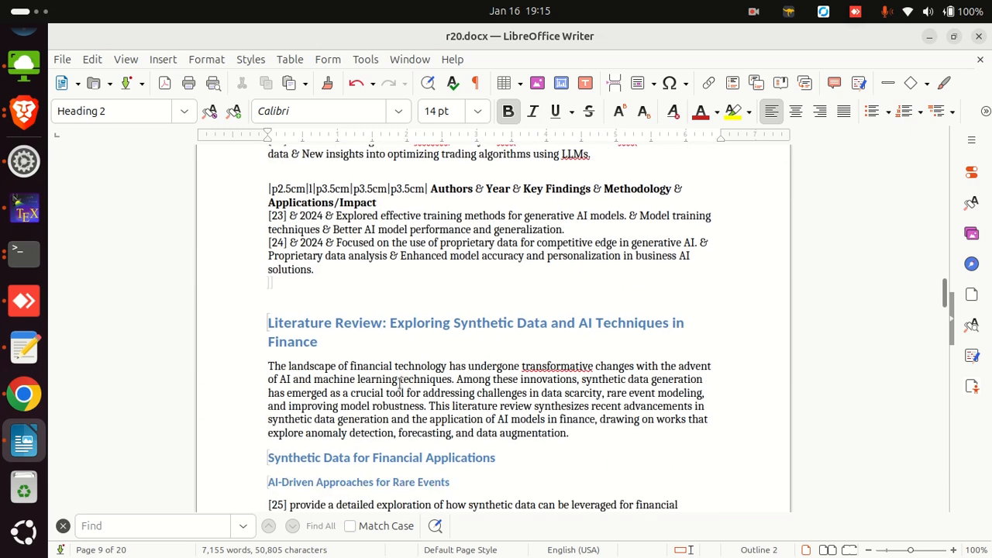
{"action": "scroll", "coordinate": [400, 381], "scroll_direction": "down", "scroll_amount": 2}
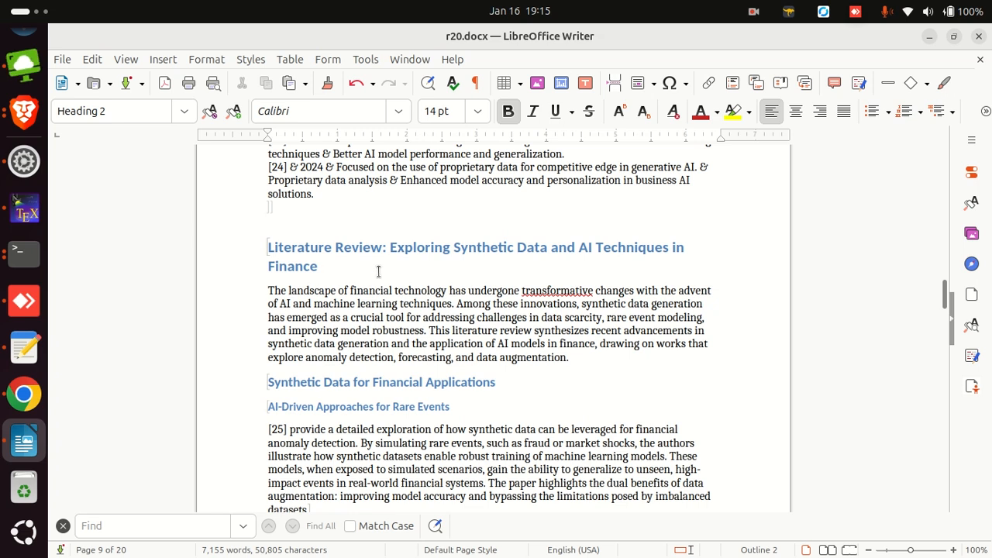
{"action": "left_click_drag", "start_coordinate": [417, 261], "coordinate": [452, 243]}
{"action": "key", "text": "ctrl+c"}
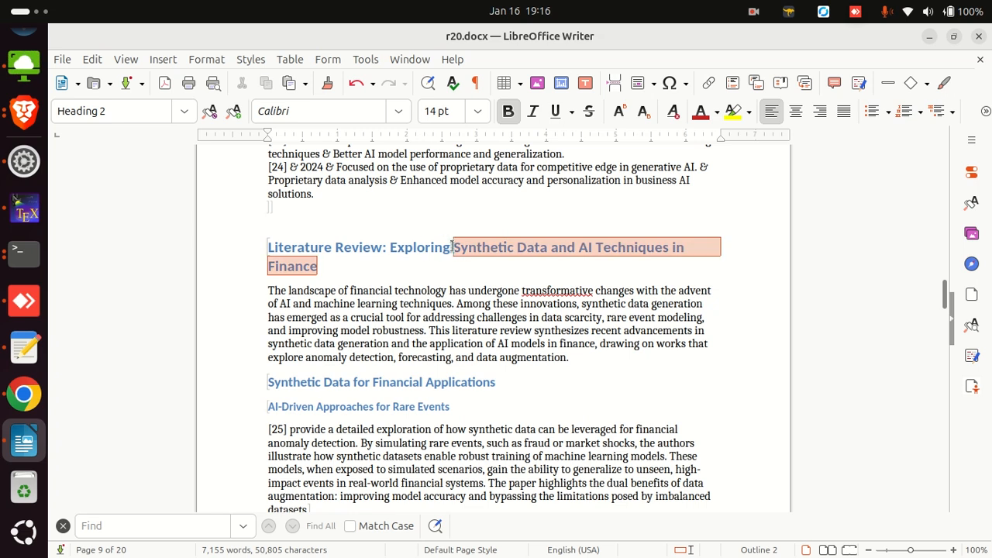
Return to the Google Docs template and replace the leftover "Financial Regulations & Compliance" line with the copied heading text, without source formatting
{"action": "scroll", "coordinate": [585, 318], "scroll_direction": "down", "scroll_amount": 5}
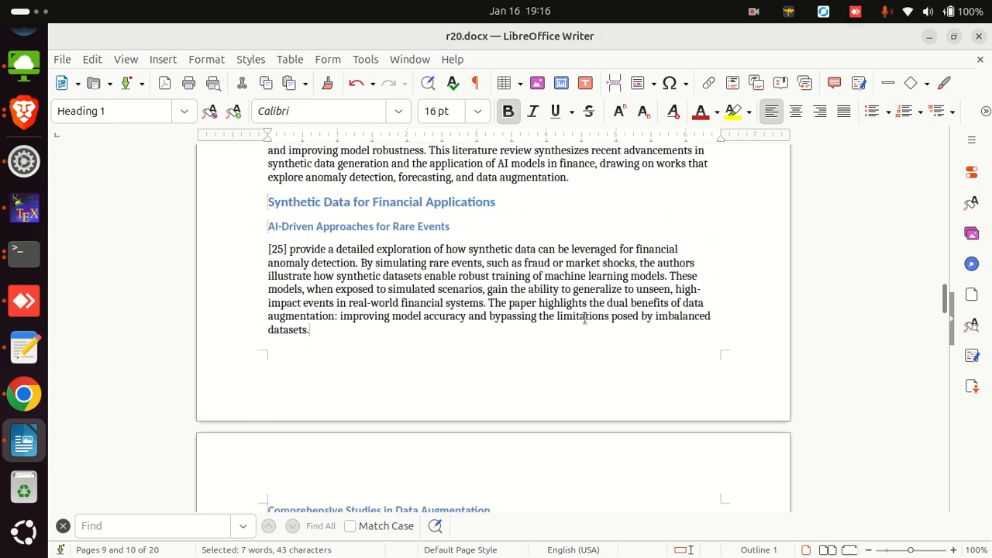
{"action": "scroll", "coordinate": [585, 318], "scroll_direction": "down", "scroll_amount": 8}
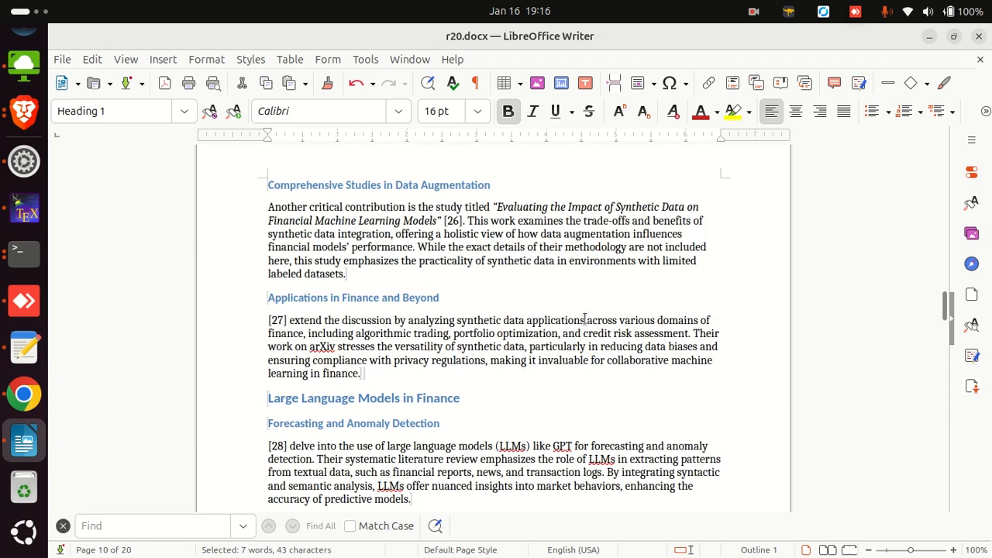
{"action": "scroll", "coordinate": [584, 319], "scroll_direction": "down", "scroll_amount": 20}
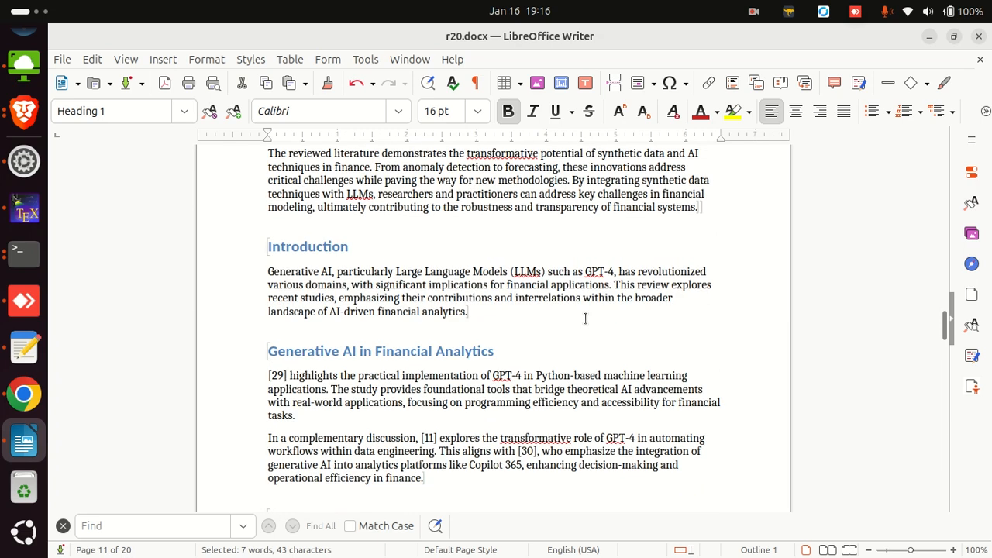
{"action": "scroll", "coordinate": [585, 319], "scroll_direction": "down", "scroll_amount": 20}
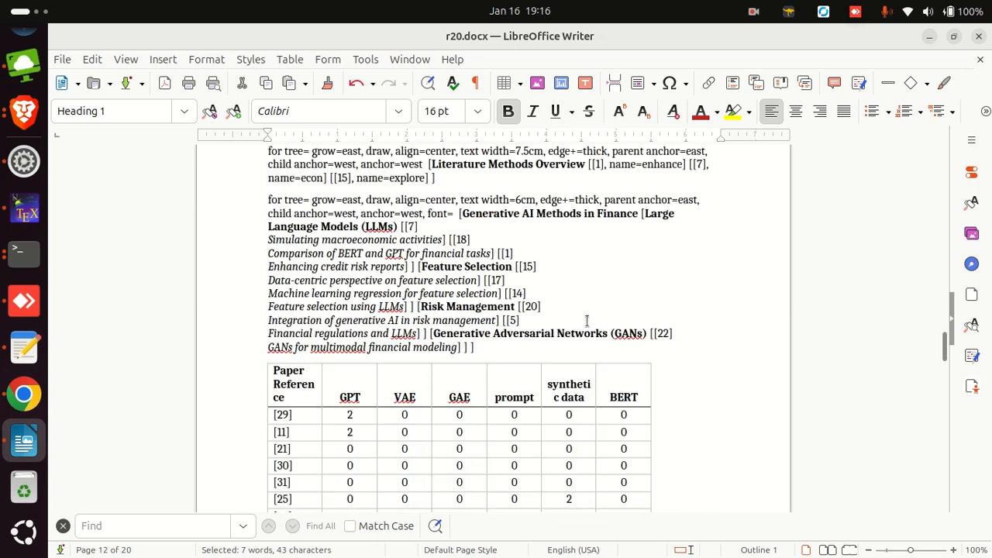
{"action": "scroll", "coordinate": [586, 321], "scroll_direction": "down", "scroll_amount": 6}
{"action": "scroll", "coordinate": [587, 321], "scroll_direction": "up", "scroll_amount": 11}
{"action": "key", "text": "alt+Tab"}
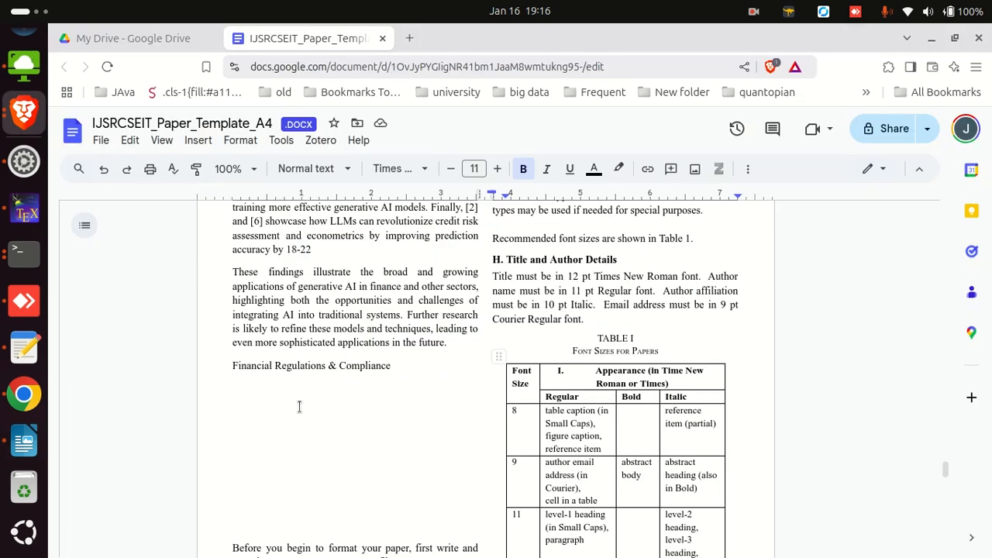
{"action": "triple_click", "coordinate": [285, 369]}
{"action": "key", "text": "BackSpace"}
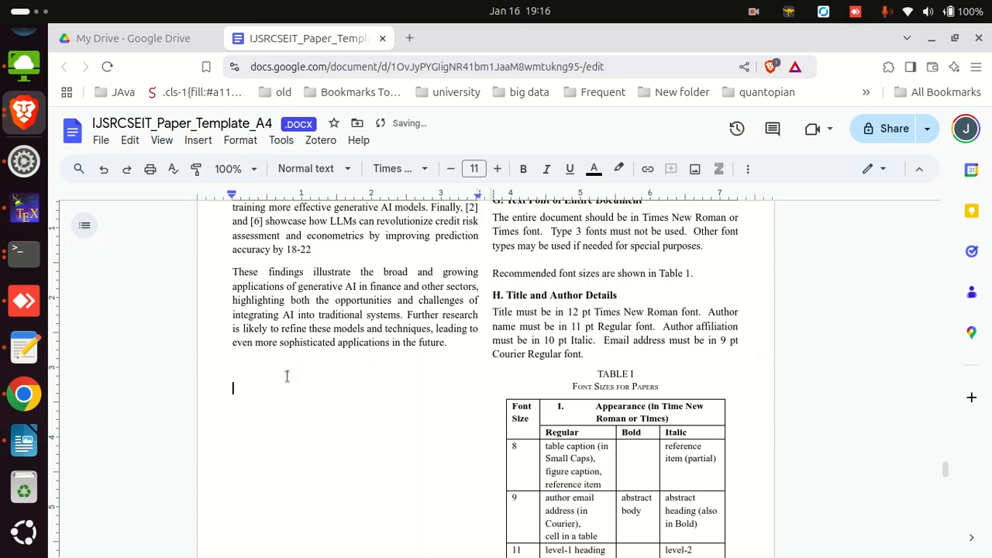
{"action": "right_click", "coordinate": [287, 376]}
{"action": "left_click", "coordinate": [354, 350]}
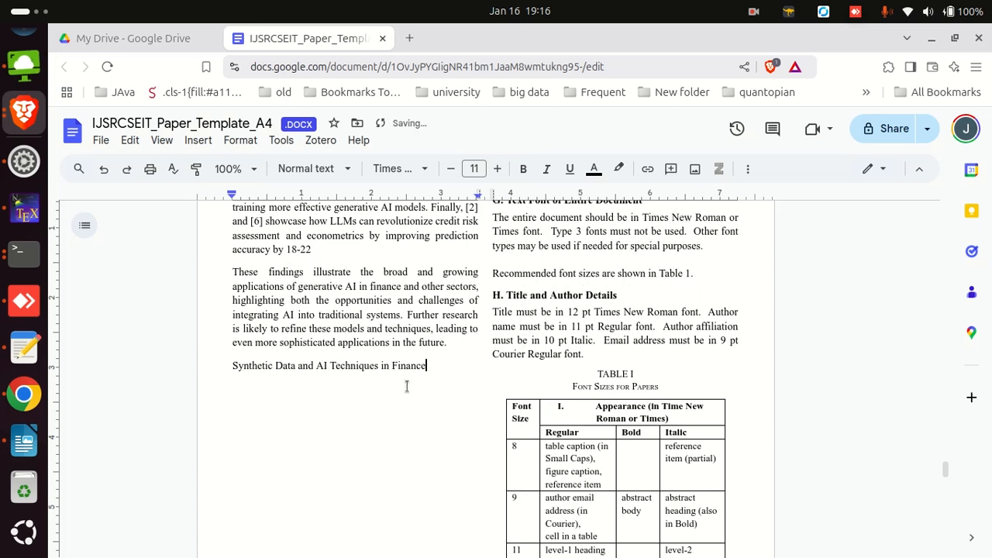
Create an empty lettered subheading below Financial Regulation and Compliance and cut it out together with its blank lines
{"action": "scroll", "coordinate": [405, 385], "scroll_direction": "down", "scroll_amount": 10}
{"action": "scroll", "coordinate": [409, 387], "scroll_direction": "up", "scroll_amount": 15}
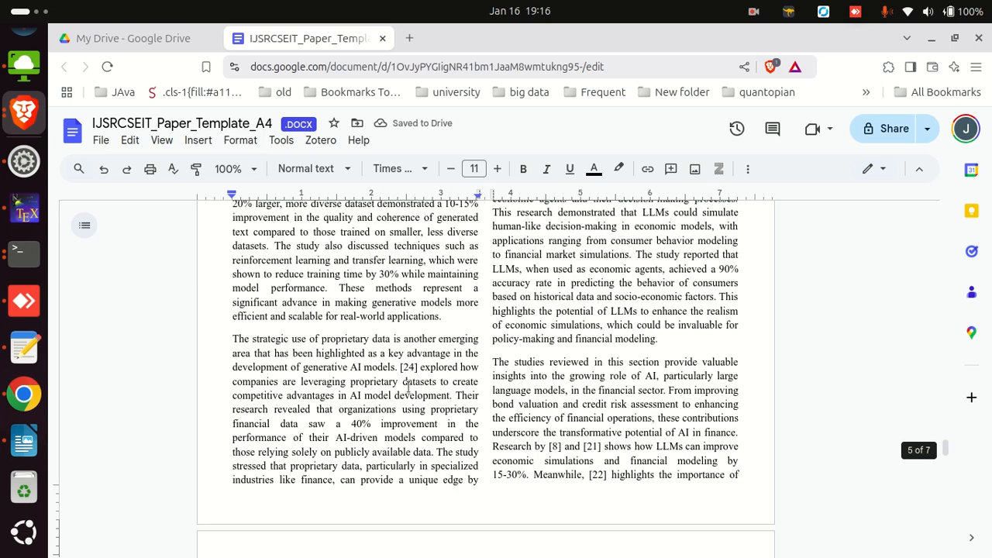
{"action": "scroll", "coordinate": [560, 356], "scroll_direction": "up", "scroll_amount": 10}
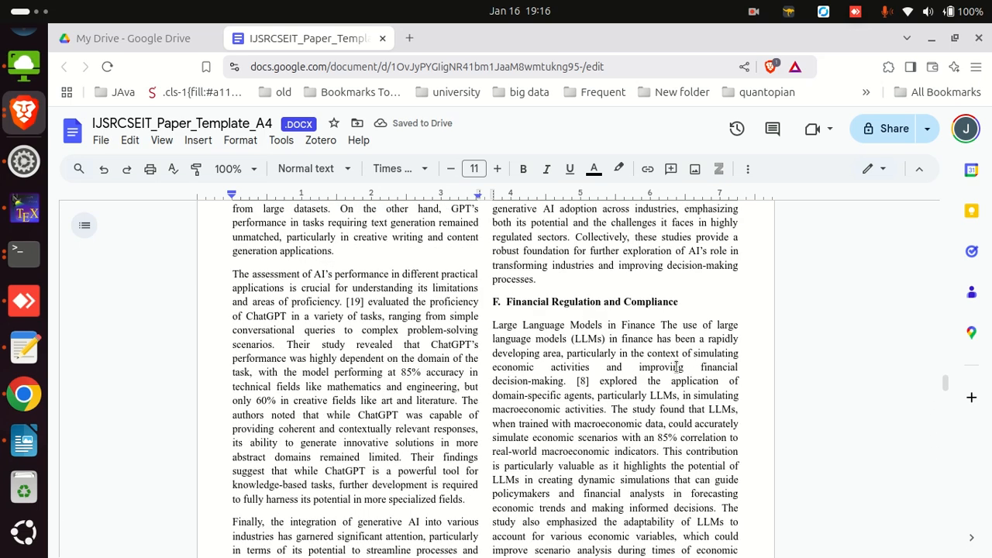
{"action": "left_click", "coordinate": [680, 271]}
{"action": "key", "text": "Return"}
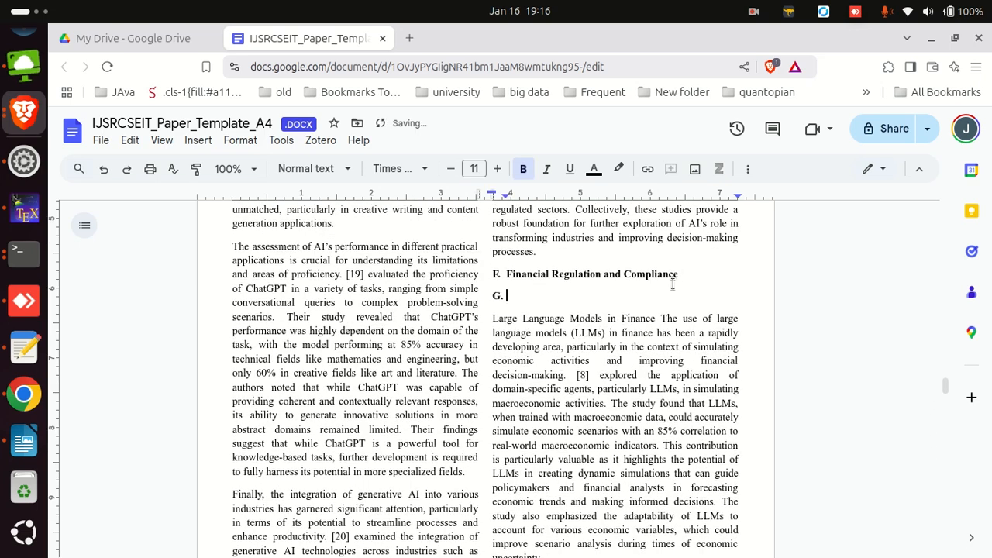
{"action": "key", "text": "Return"}
{"action": "key", "text": "Return"}
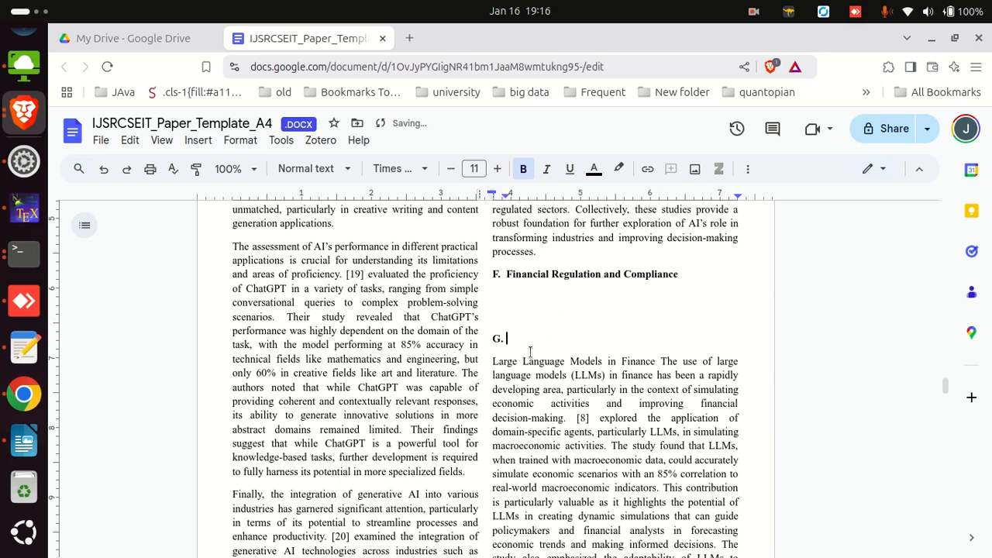
{"action": "key", "text": "Return"}
{"action": "left_click_drag", "start_coordinate": [492, 360], "coordinate": [487, 326]}
{"action": "key", "text": "BackSpace"}
Insert the empty lettered subheading G above the "Synthetic Data and AI Techniques in Finance" line
{"action": "scroll", "coordinate": [298, 397], "scroll_direction": "down", "scroll_amount": 15}
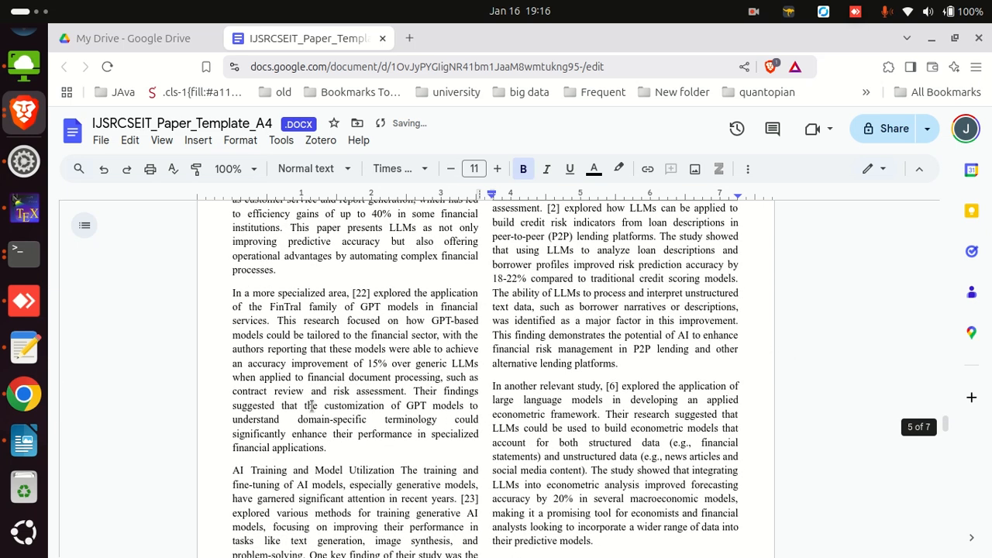
{"action": "left_click", "coordinate": [234, 383]}
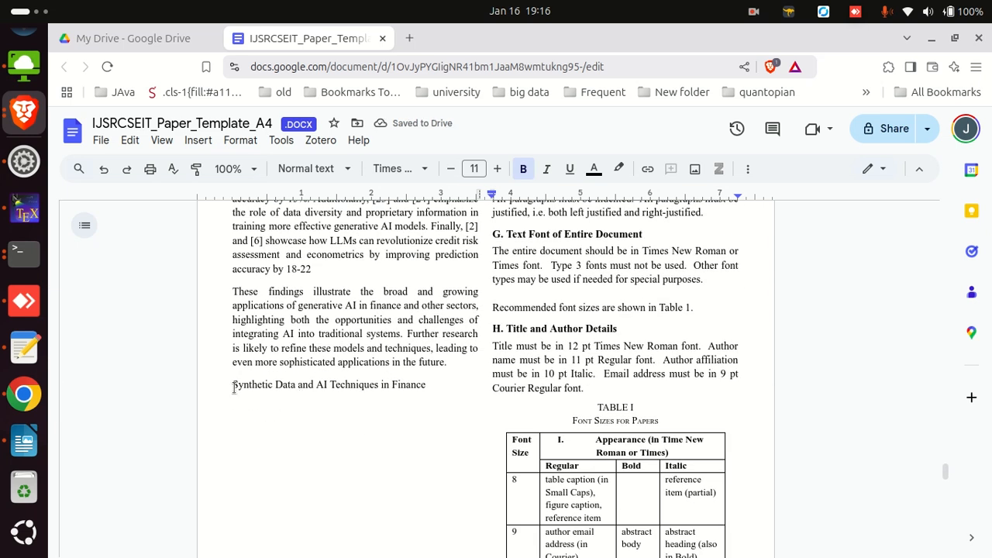
{"action": "key", "text": "Return"}
{"action": "key", "text": "Return"}
{"action": "key", "text": "ctrl+v"}
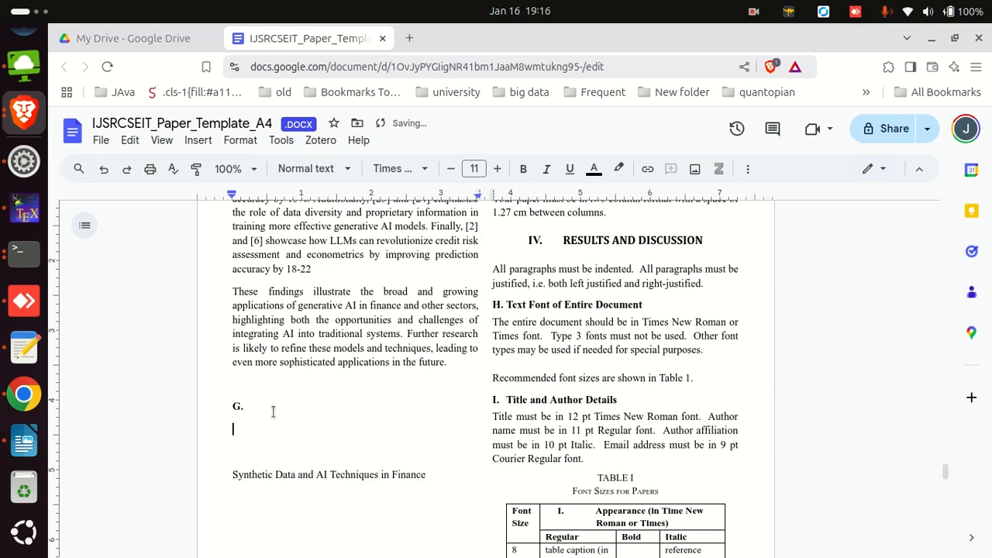
Move the "Synthetic Data and AI Techniques in Finance" text into the empty subheading G, taking on its formatting
{"action": "triple_click", "coordinate": [379, 473]}
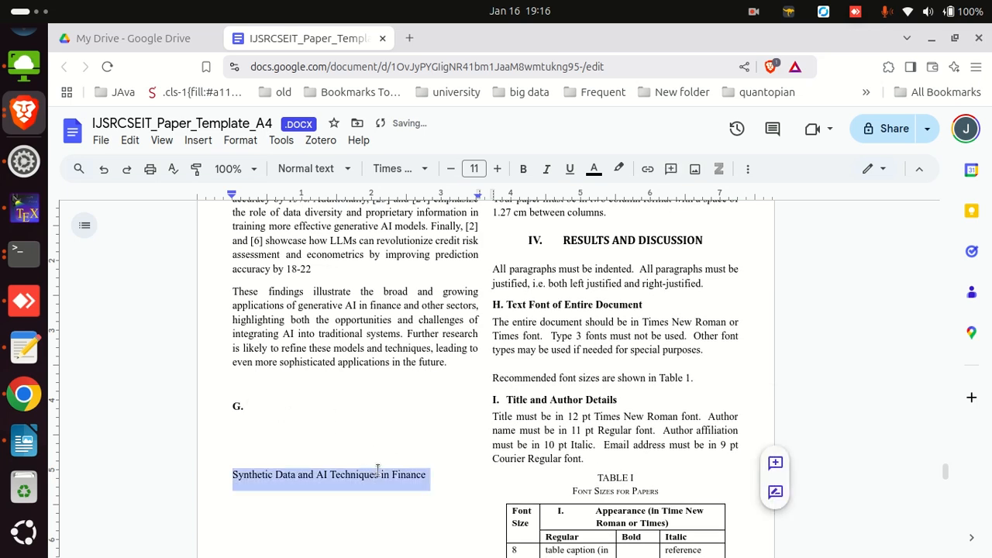
{"action": "key", "text": "ctrl+x"}
{"action": "left_click", "coordinate": [272, 408]}
{"action": "right_click", "coordinate": [272, 408]}
{"action": "left_click", "coordinate": [353, 316]}
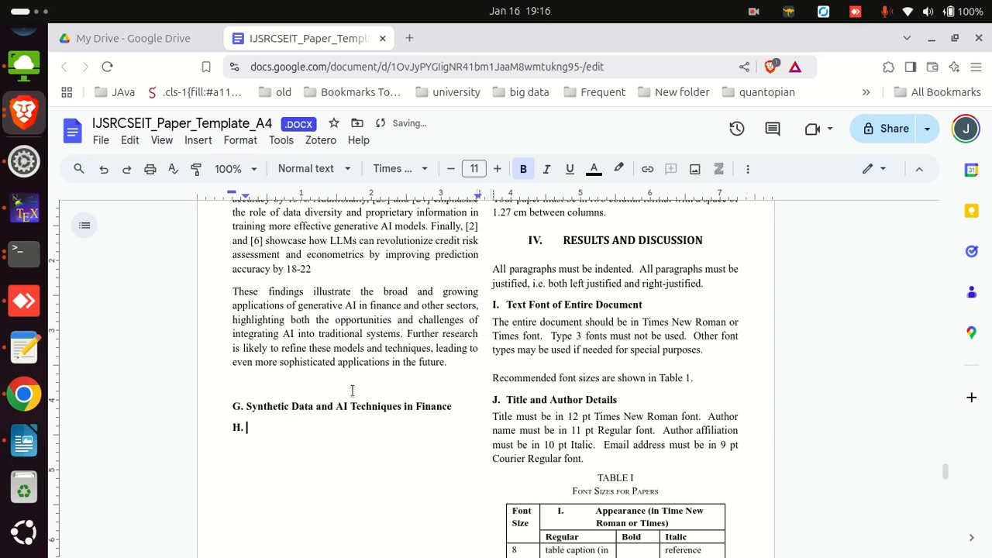
Remove the extra empty lettered item and shorten subheading G to "Synthetic Data"
{"action": "key", "text": "BackSpace"}
{"action": "key", "text": "BackSpace"}
{"action": "key", "text": "BackSpace"}
{"action": "key", "text": "BackSpace"}
{"action": "key", "text": "BackSpace"}
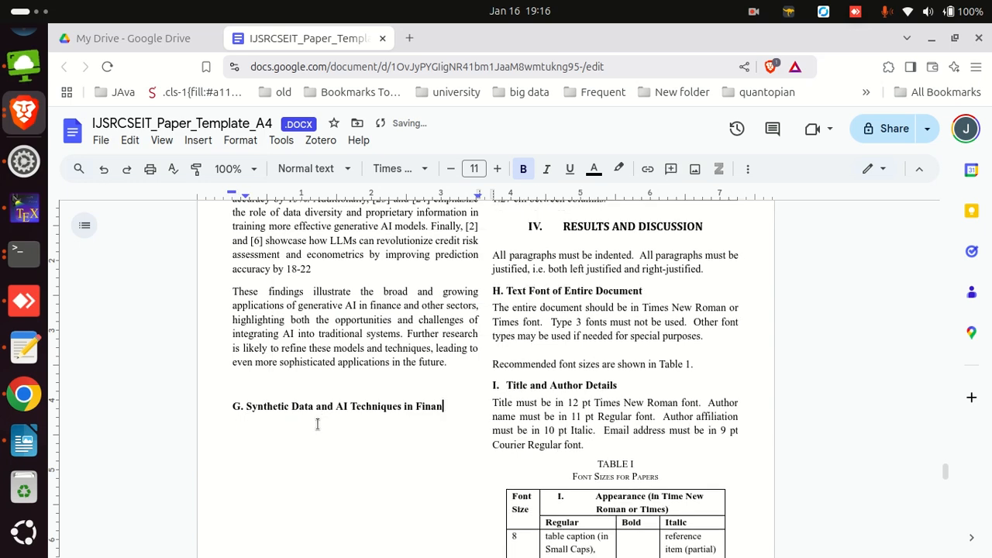
{"action": "left_click", "coordinate": [300, 367]}
Switch to r20.docx in LibreOffice Writer and copy the "AI-Driven Approaches for Rare Events" heading
{"action": "key", "text": "alt+Tab"}
{"action": "scroll", "coordinate": [475, 353], "scroll_direction": "up", "scroll_amount": 15}
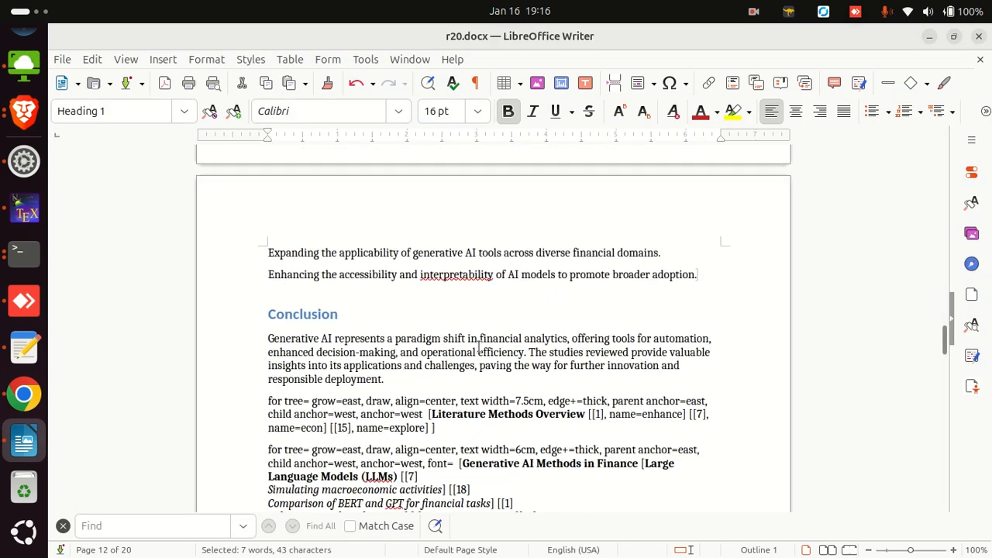
{"action": "scroll", "coordinate": [475, 353], "scroll_direction": "up", "scroll_amount": 10}
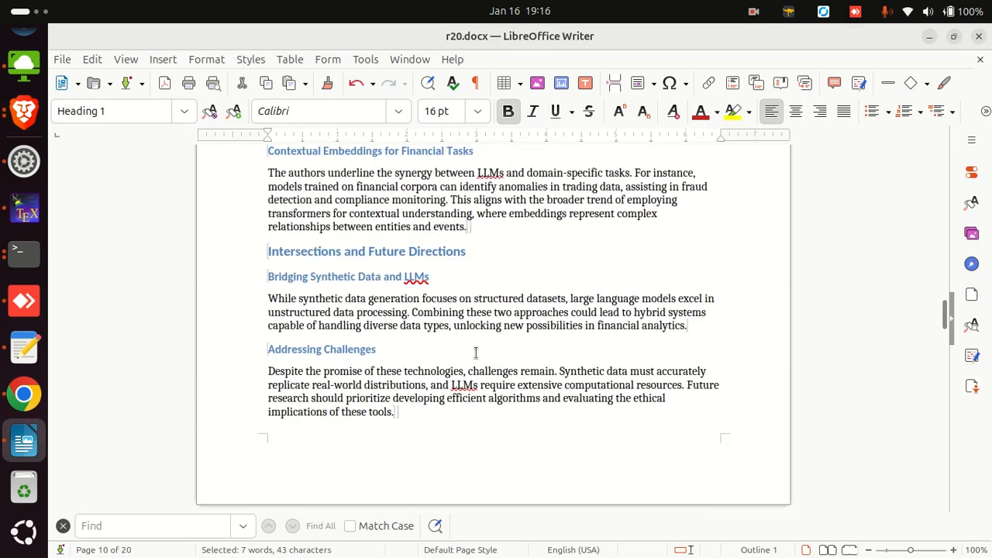
{"action": "scroll", "coordinate": [477, 345], "scroll_direction": "up", "scroll_amount": 10}
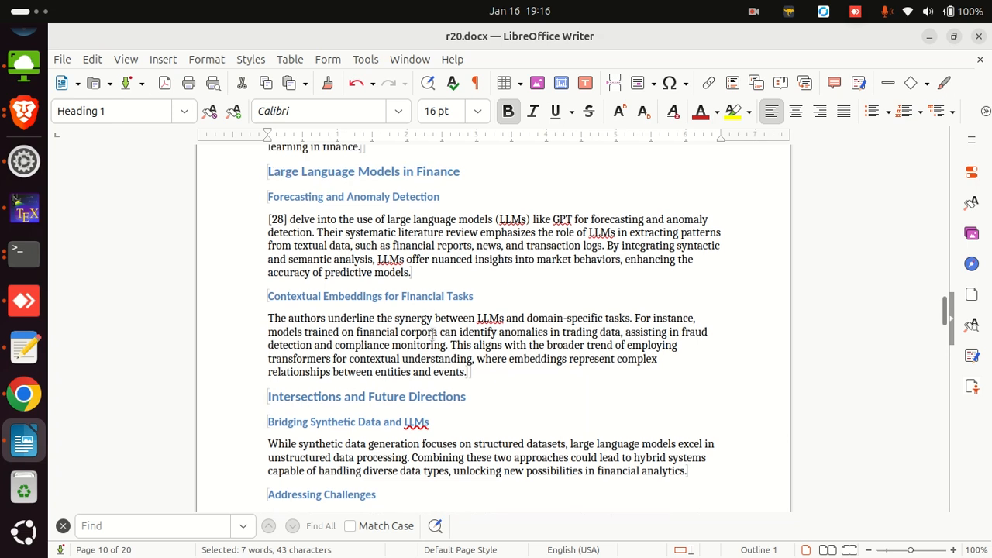
{"action": "scroll", "coordinate": [433, 334], "scroll_direction": "up", "scroll_amount": 5}
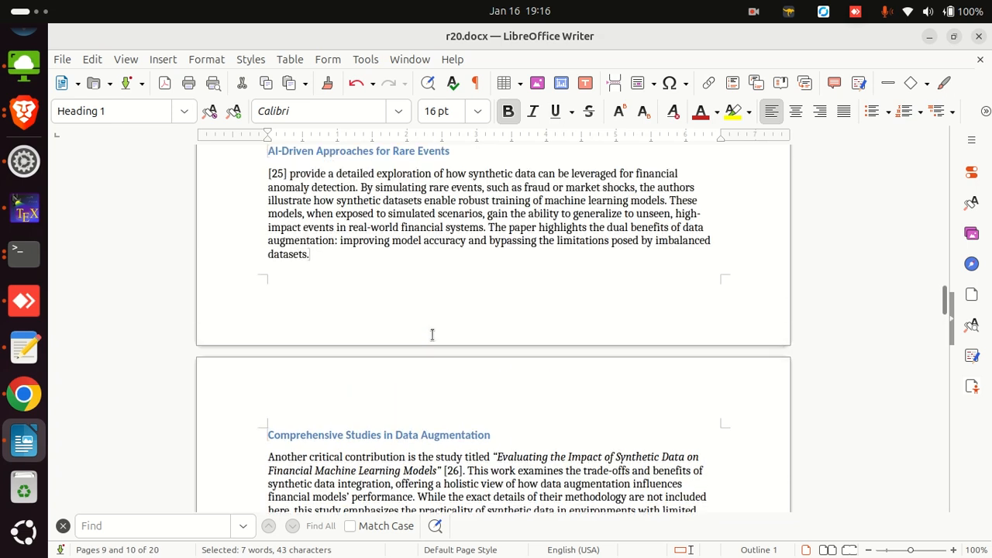
{"action": "scroll", "coordinate": [433, 334], "scroll_direction": "up", "scroll_amount": 3}
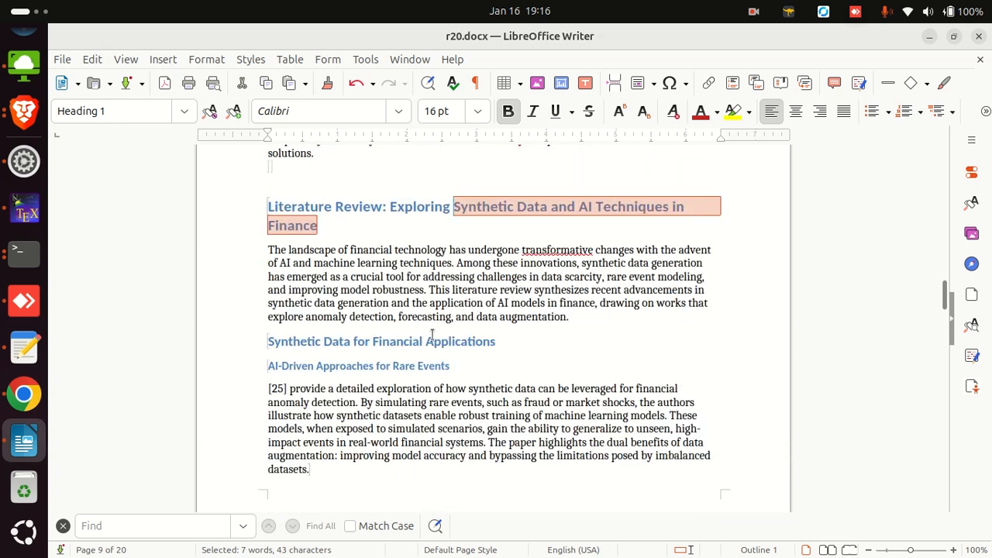
{"action": "scroll", "coordinate": [432, 334], "scroll_direction": "down", "scroll_amount": 3}
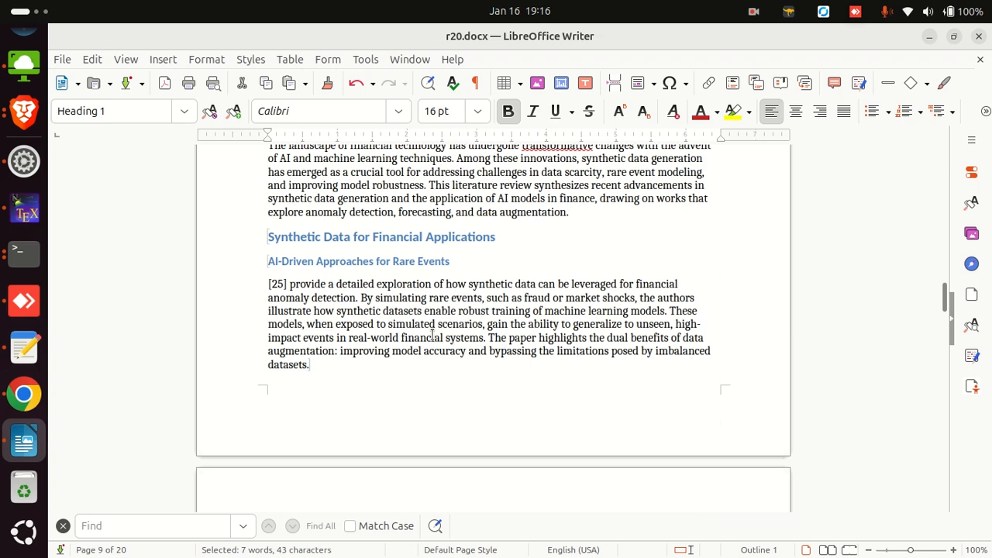
{"action": "triple_click", "coordinate": [413, 261]}
{"action": "key", "text": "ctrl+c"}
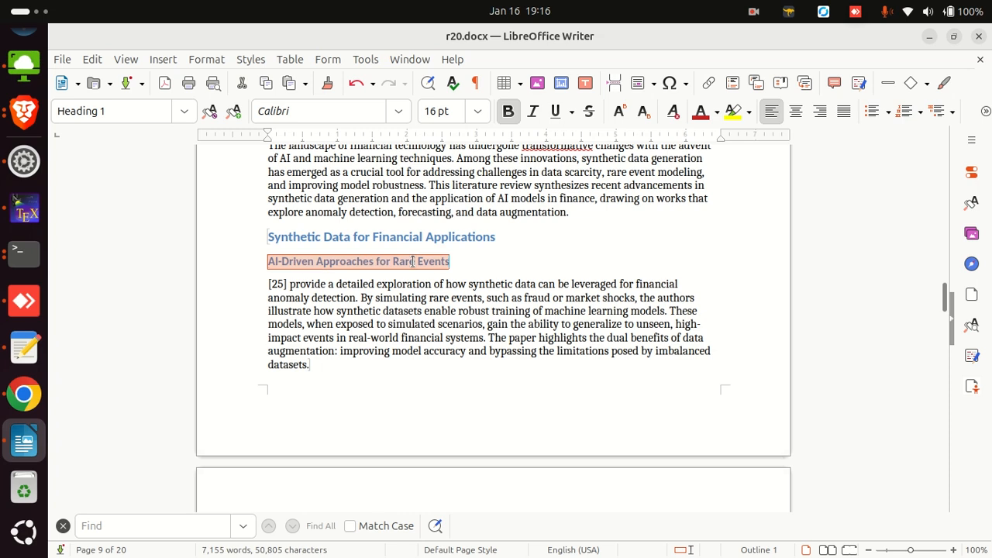
Switch back to the Google Docs template and examine its subheadings and numbered sample headings through to the References section
{"action": "key", "text": "alt+Tab"}
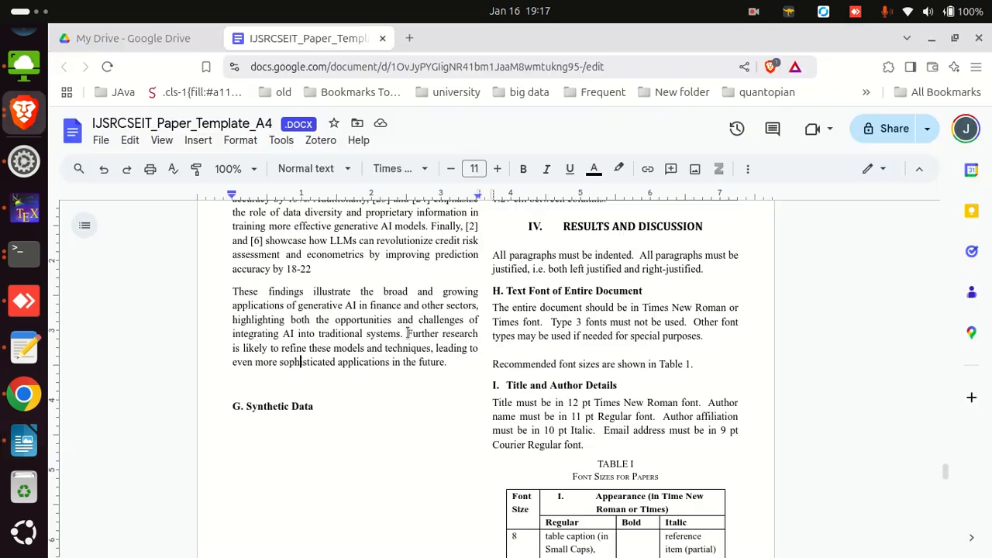
{"action": "scroll", "coordinate": [568, 371], "scroll_direction": "up", "scroll_amount": 20}
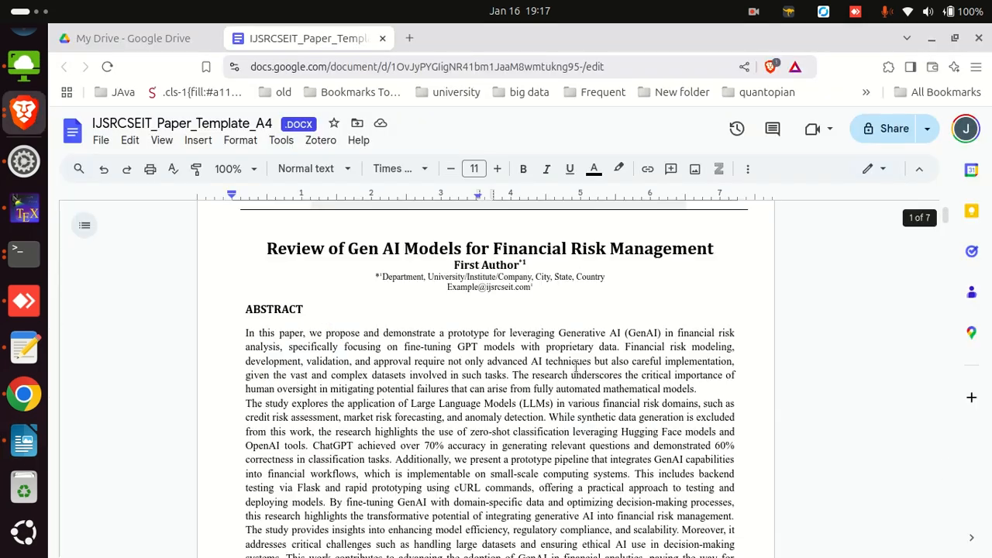
{"action": "scroll", "coordinate": [569, 371], "scroll_direction": "down", "scroll_amount": 15}
{"action": "scroll", "coordinate": [568, 399], "scroll_direction": "down", "scroll_amount": 20}
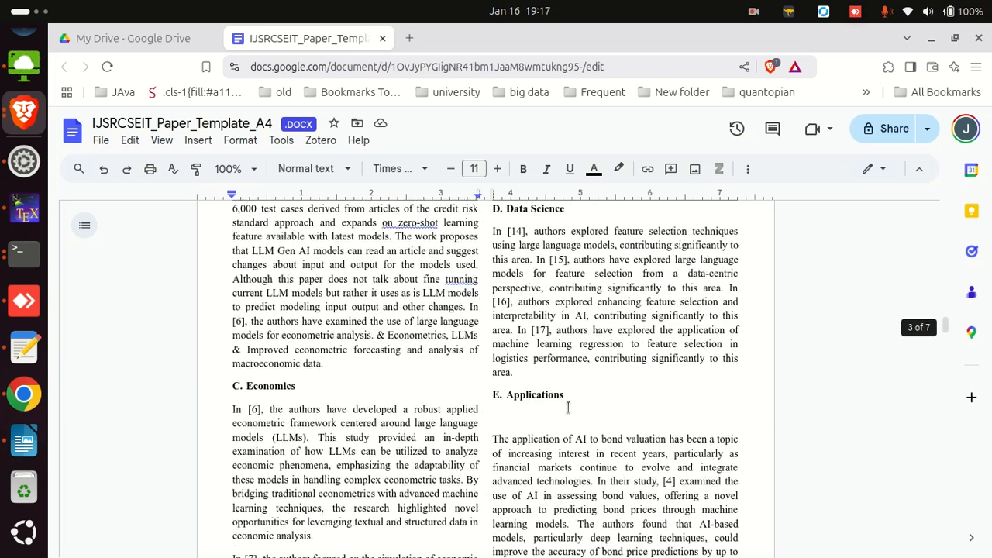
{"action": "scroll", "coordinate": [566, 410], "scroll_direction": "down", "scroll_amount": 8}
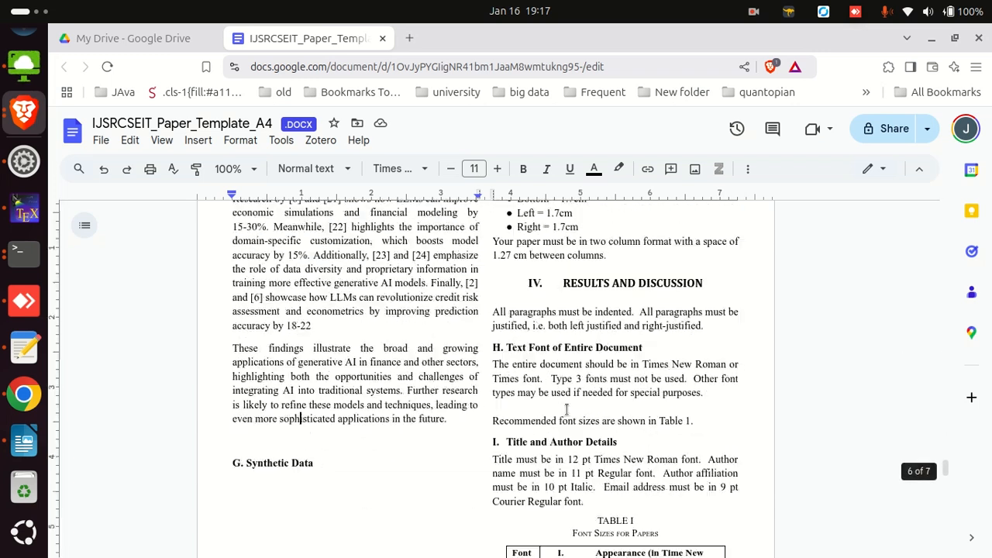
{"action": "scroll", "coordinate": [540, 353], "scroll_direction": "up", "scroll_amount": 1}
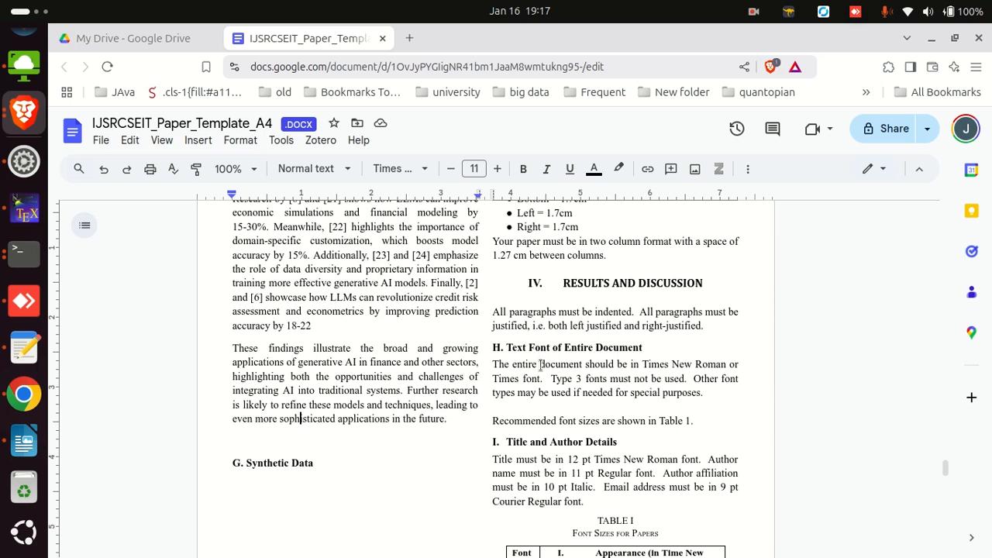
{"action": "scroll", "coordinate": [541, 366], "scroll_direction": "down", "scroll_amount": 15}
{"action": "scroll", "coordinate": [547, 402], "scroll_direction": "down", "scroll_amount": 3}
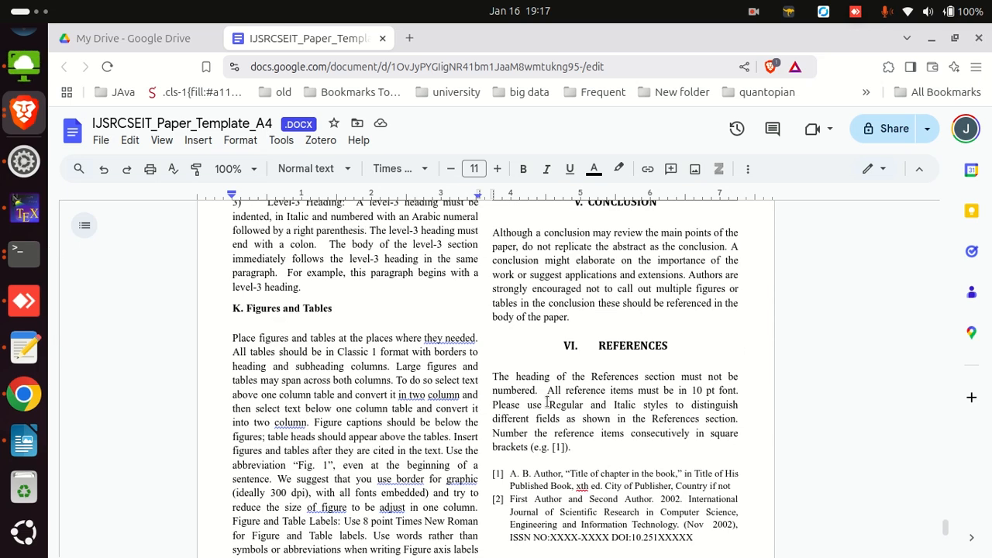
{"action": "scroll", "coordinate": [251, 345], "scroll_direction": "up", "scroll_amount": 4}
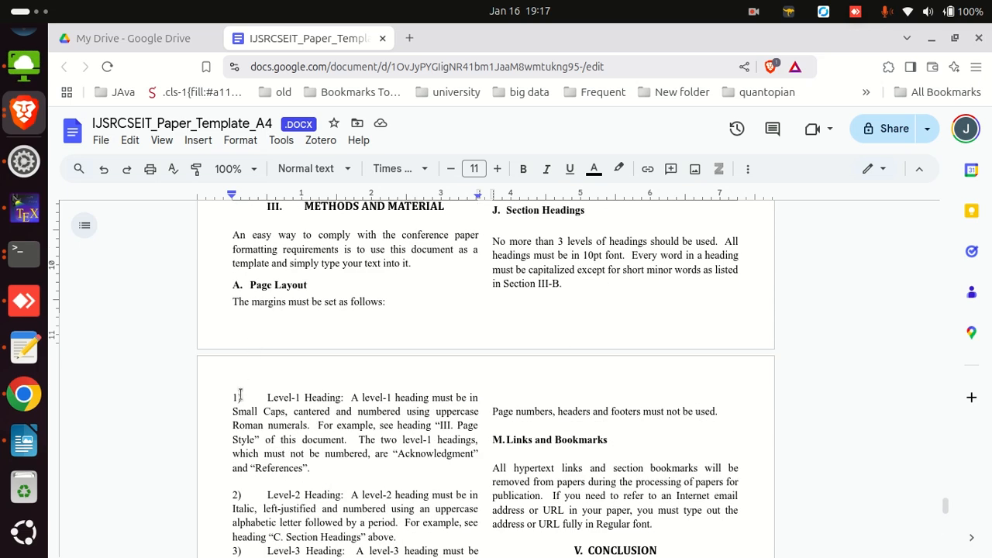
{"action": "scroll", "coordinate": [256, 384], "scroll_direction": "up", "scroll_amount": 8}
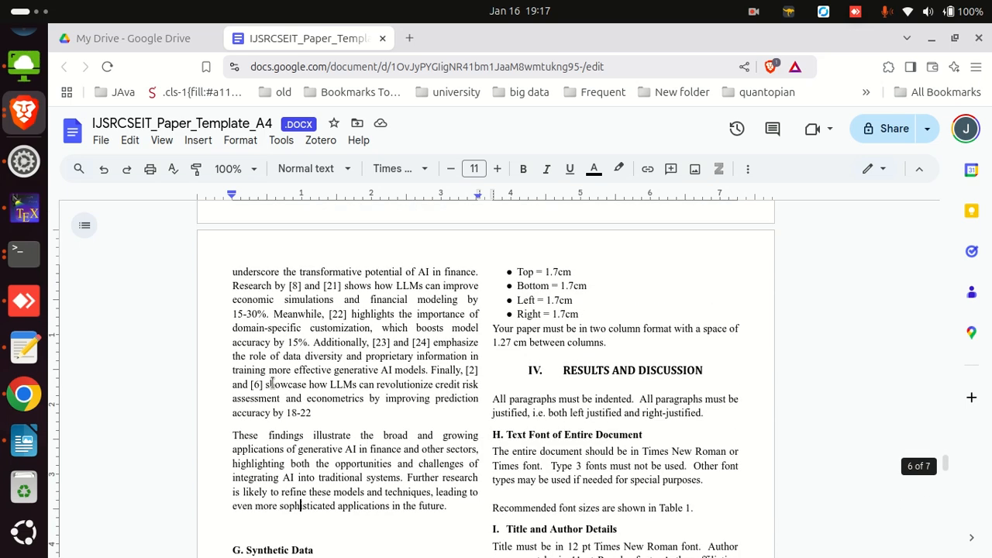
Insert the copied "AI-Driven Approaches for Rare Events" text without formatting below subheading G, Synthetic Data
{"action": "scroll", "coordinate": [273, 366], "scroll_direction": "down", "scroll_amount": 3}
{"action": "right_click", "coordinate": [271, 357]}
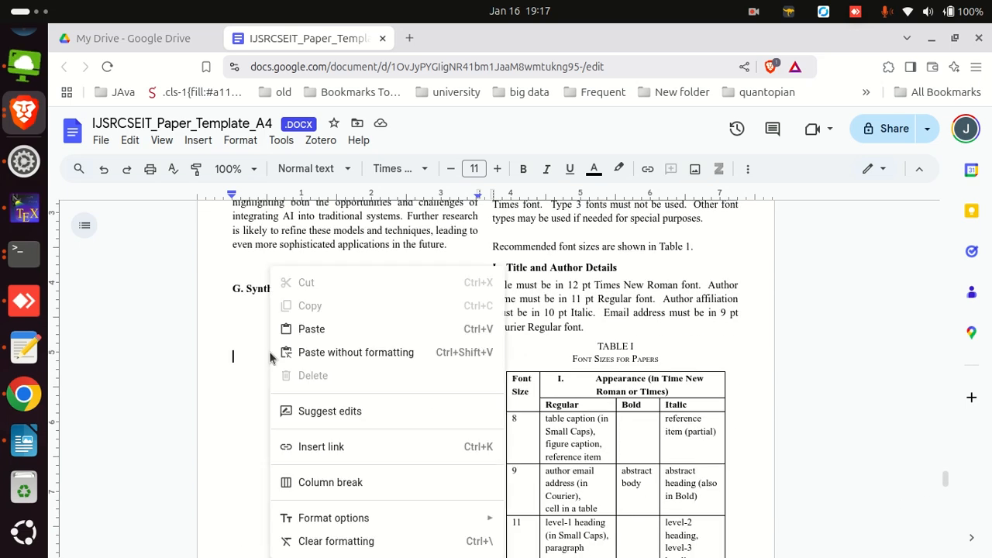
{"action": "left_click", "coordinate": [368, 347]}
Move the numbered "Level-1 Heading" sample paragraph under Synthetic Data, above the "AI-Driven Approaches for Rare Events" line
{"action": "scroll", "coordinate": [382, 375], "scroll_direction": "down", "scroll_amount": 3}
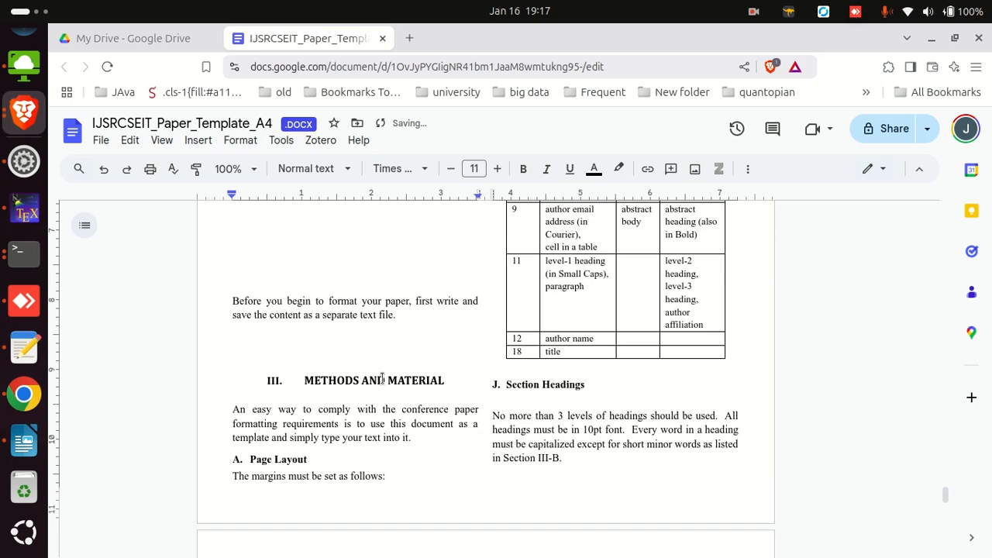
{"action": "scroll", "coordinate": [303, 421], "scroll_direction": "down", "scroll_amount": 6}
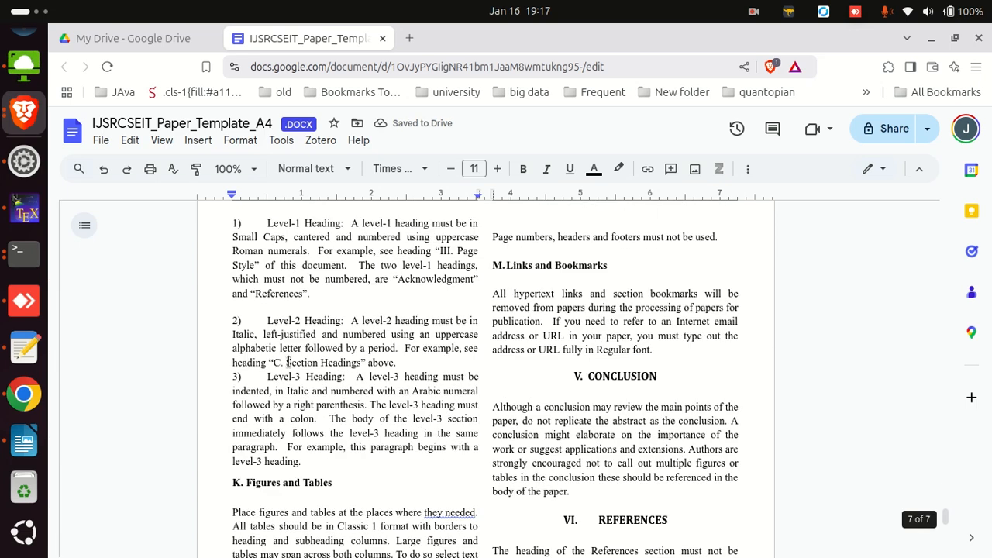
{"action": "scroll", "coordinate": [279, 376], "scroll_direction": "up", "scroll_amount": 3}
{"action": "left_click", "coordinate": [258, 396]}
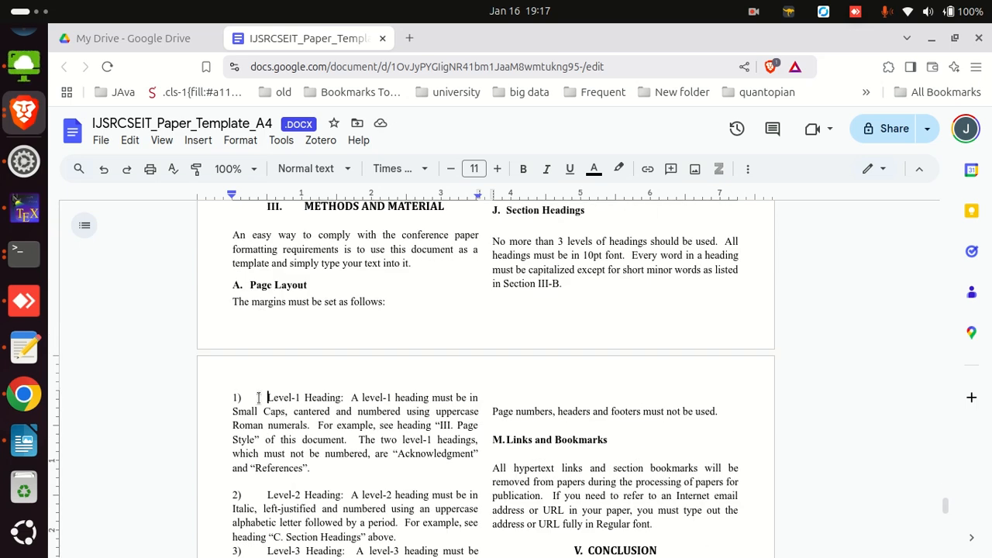
{"action": "left_click_drag", "start_coordinate": [325, 475], "coordinate": [195, 395]}
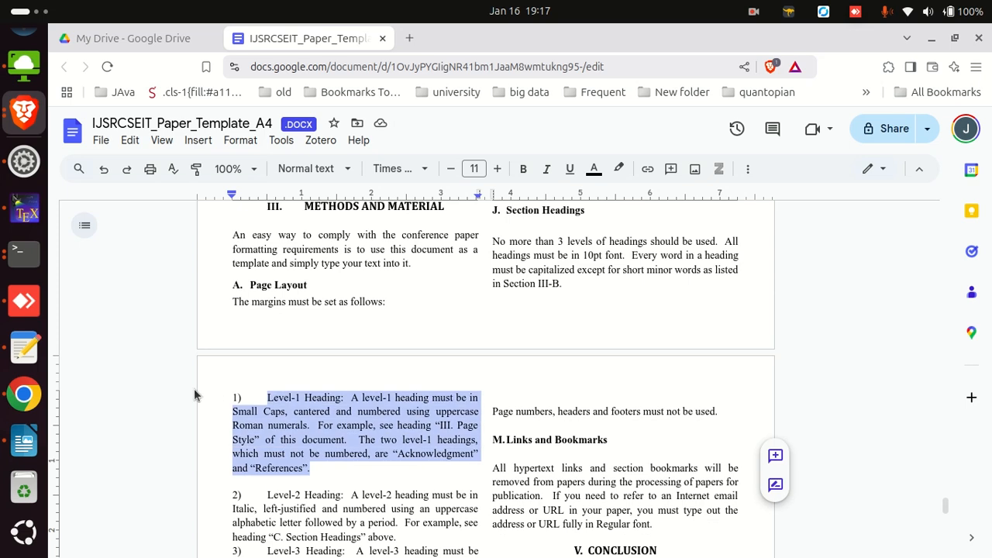
{"action": "key", "text": "ctrl+x"}
{"action": "scroll", "coordinate": [377, 421], "scroll_direction": "up", "scroll_amount": 10}
{"action": "left_click", "coordinate": [274, 412]}
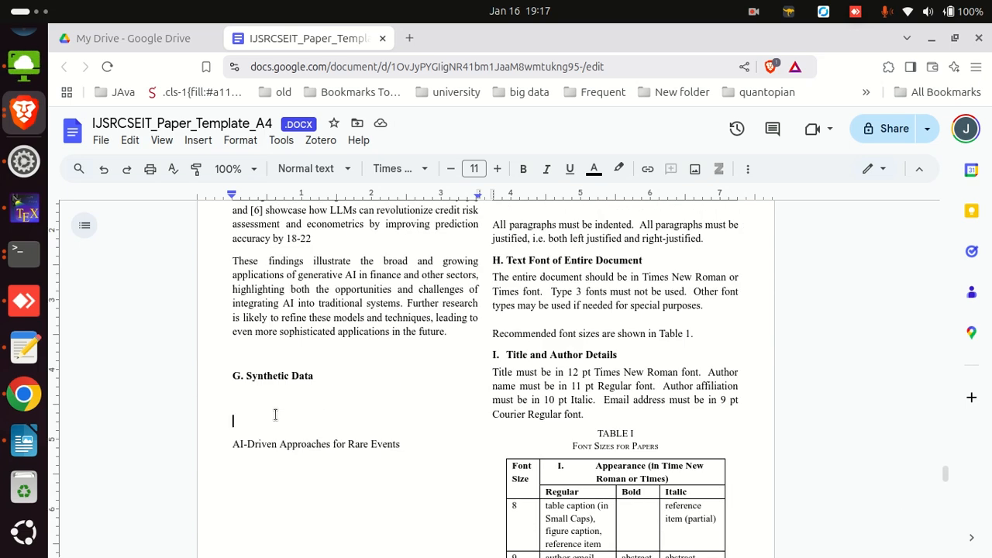
{"action": "key", "text": "ctrl+v"}
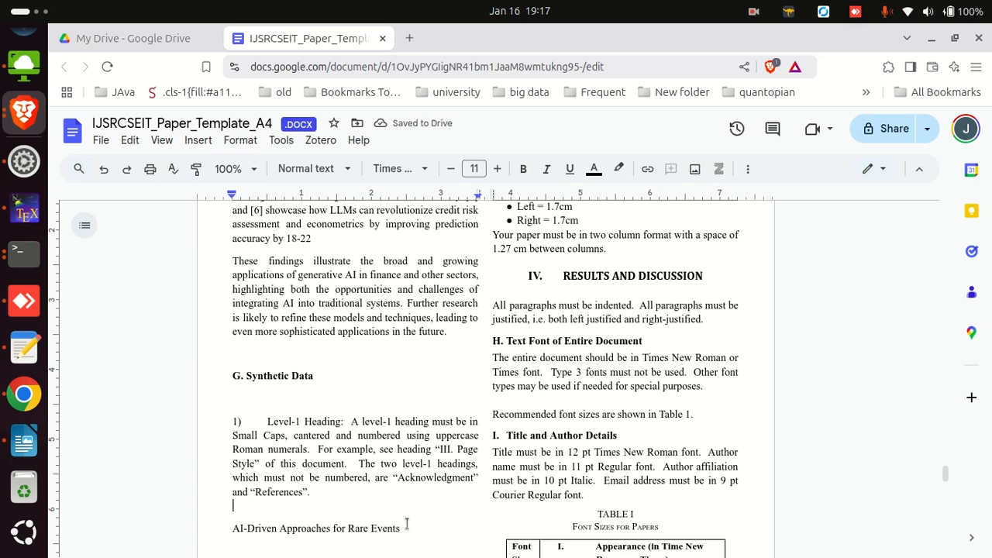
Move the "AI-Driven Approaches for Rare Events" text into item 1, replacing its "Level-1 Heading" title
{"action": "left_click_drag", "start_coordinate": [401, 529], "coordinate": [231, 533]}
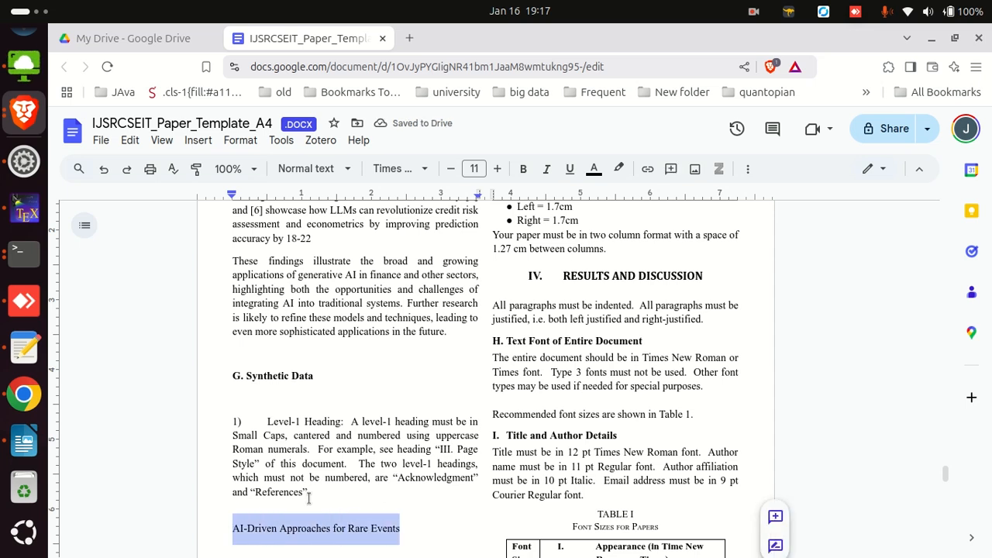
{"action": "key", "text": "BackSpace"}
{"action": "left_click_drag", "start_coordinate": [343, 421], "coordinate": [264, 421]}
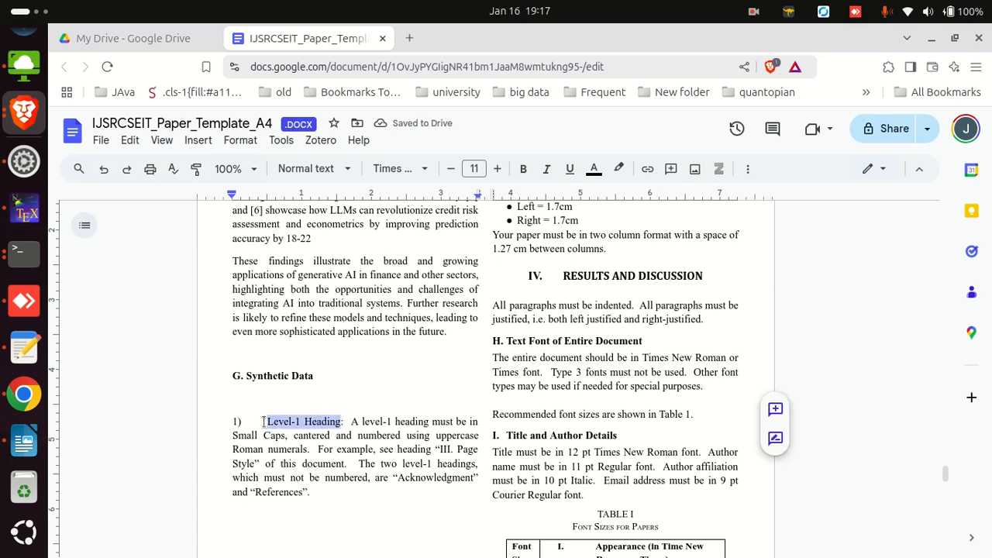
{"action": "key", "text": "ctrl+v"}
Switch to r20.docx and reword the start of the [25] paragraph to "In [25], authors have"
{"action": "key", "text": "alt+Tab"}
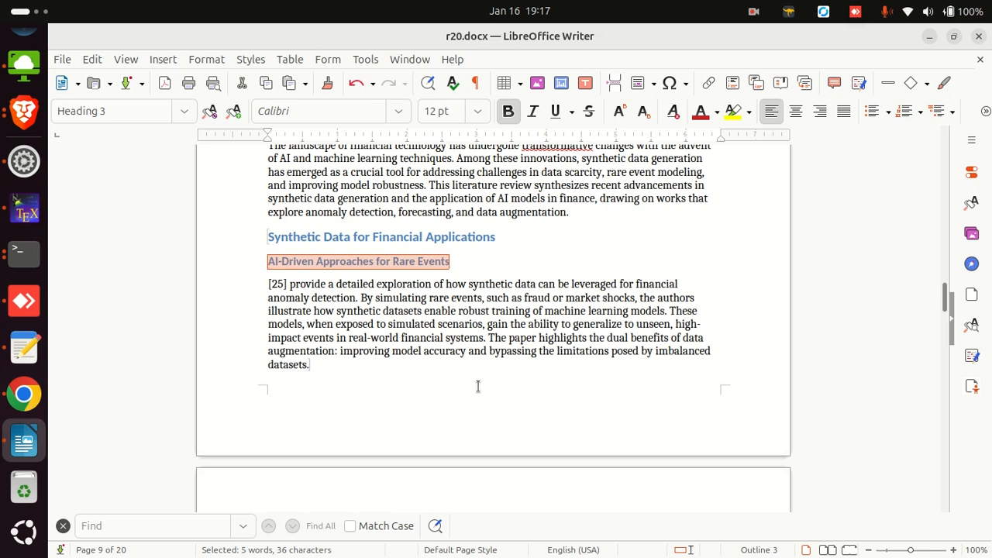
{"action": "left_click", "coordinate": [409, 369]}
{"action": "left_click", "coordinate": [279, 283]}
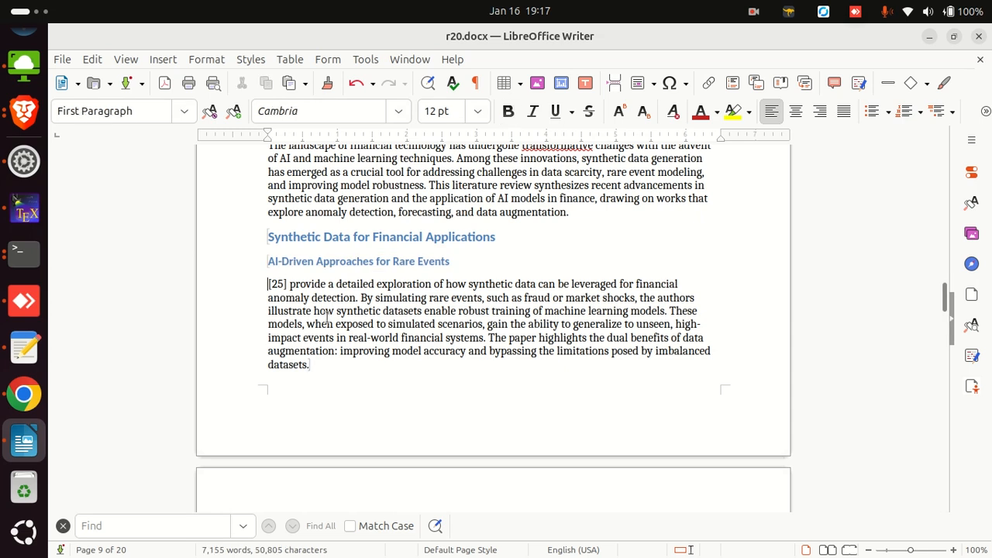
{"action": "type", "text": "In [25]"}
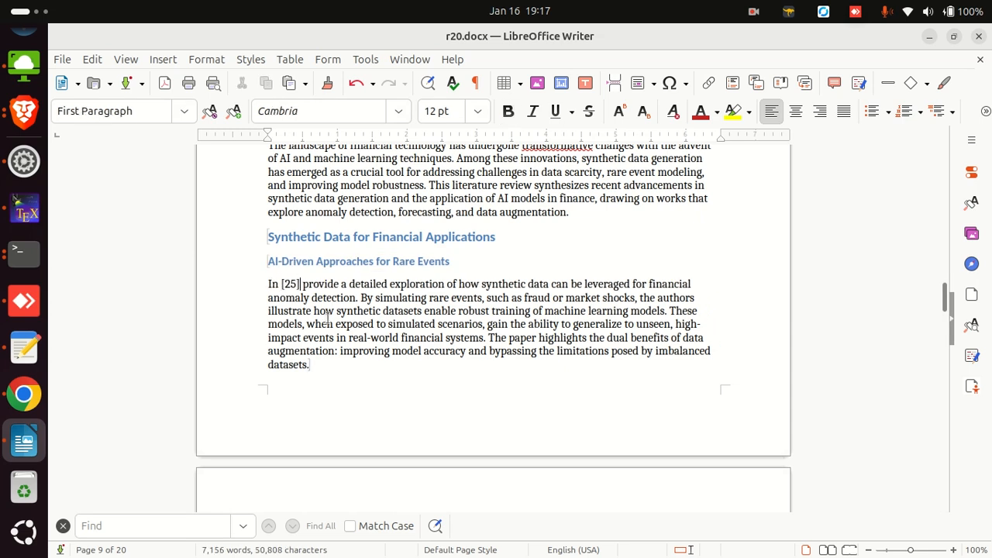
{"action": "type", "text": ", authors have"}
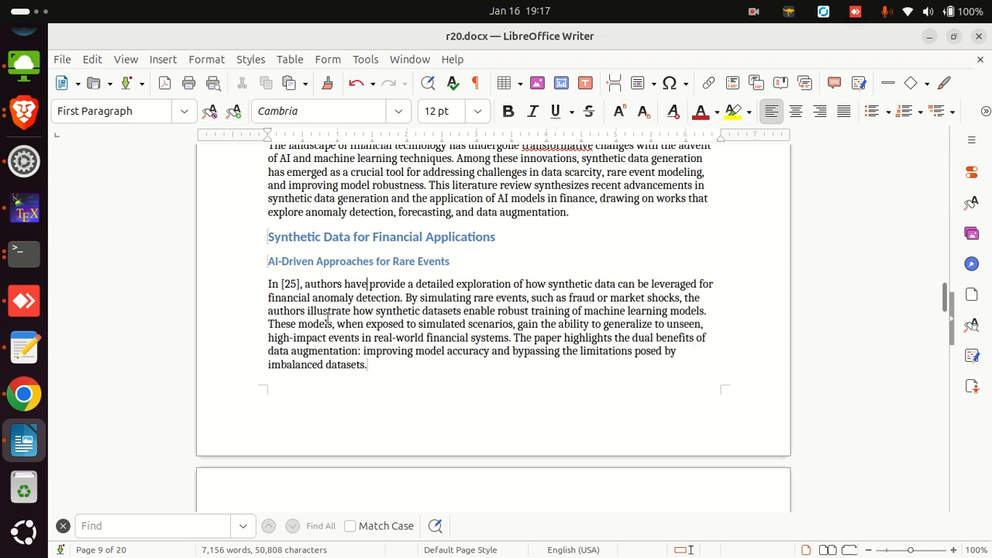
Copy the whole [25] paragraph from r20.docx over the sample text after item 1's title in the Google Docs template
{"action": "scroll", "coordinate": [383, 313], "scroll_direction": "down", "scroll_amount": 2}
{"action": "left_click_drag", "start_coordinate": [438, 297], "coordinate": [229, 209]}
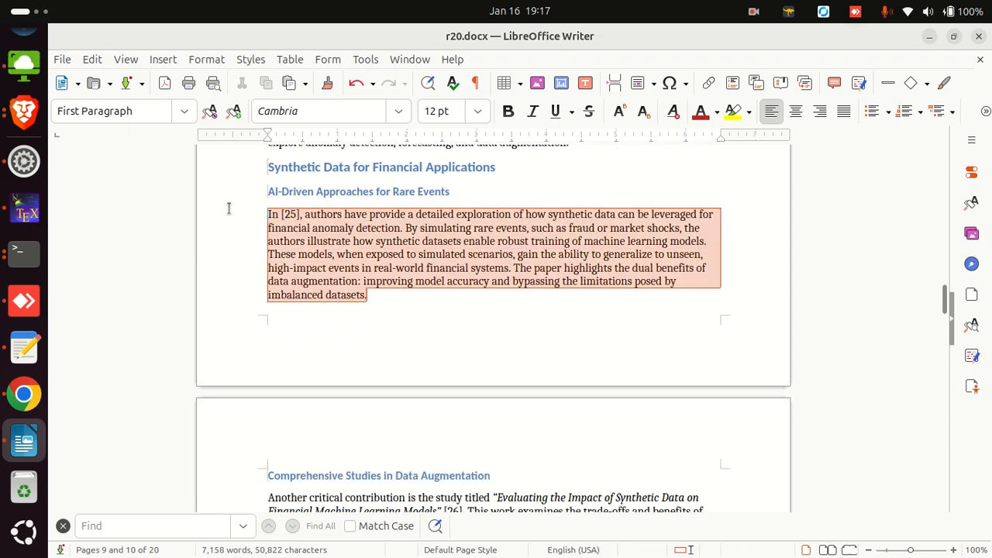
{"action": "key", "text": "Delete"}
{"action": "key", "text": "ctrl+z"}
{"action": "key", "text": "alt+Tab"}
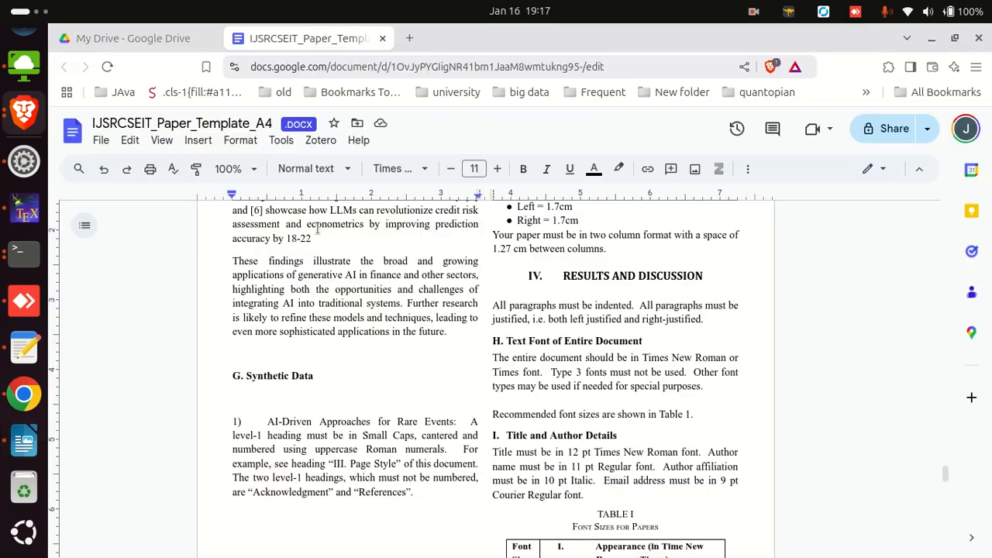
{"action": "left_click_drag", "start_coordinate": [413, 493], "coordinate": [447, 425]}
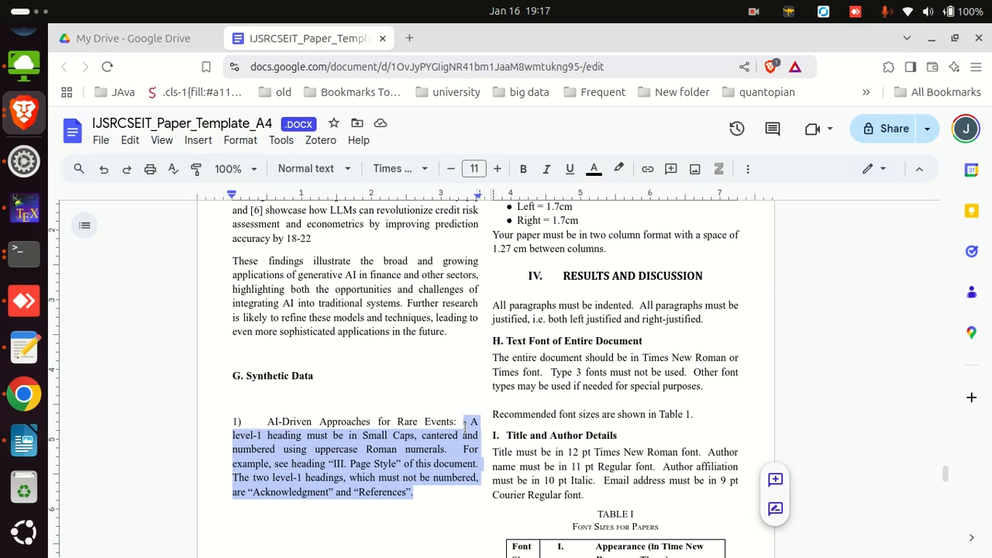
{"action": "key", "text": "ctrl+v"}
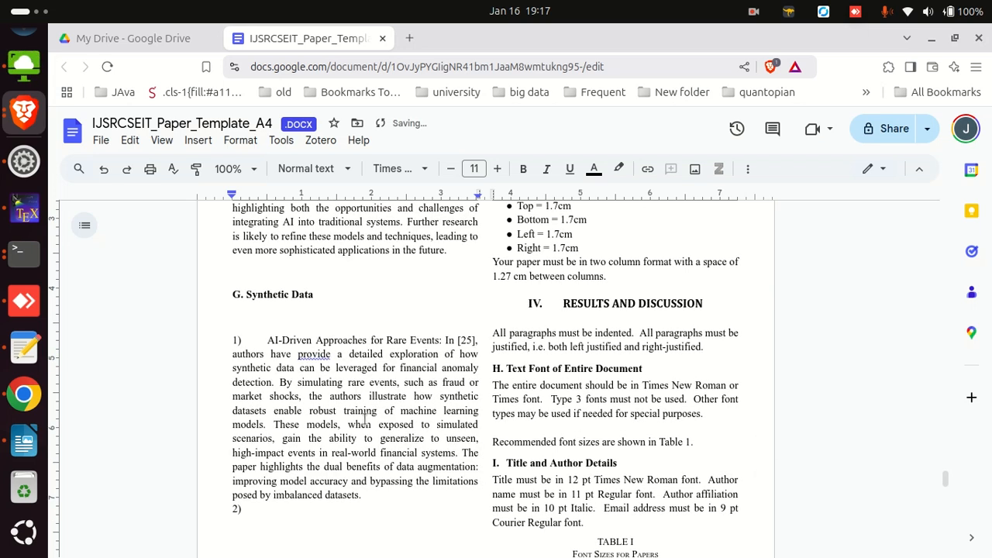
Copy the "Comprehensive Studies in Data Augmentation" heading from r20.docx into the template as item 2's title, followed by a colon
{"action": "key", "text": "alt+Tab"}
{"action": "scroll", "coordinate": [330, 368], "scroll_direction": "down", "scroll_amount": 2}
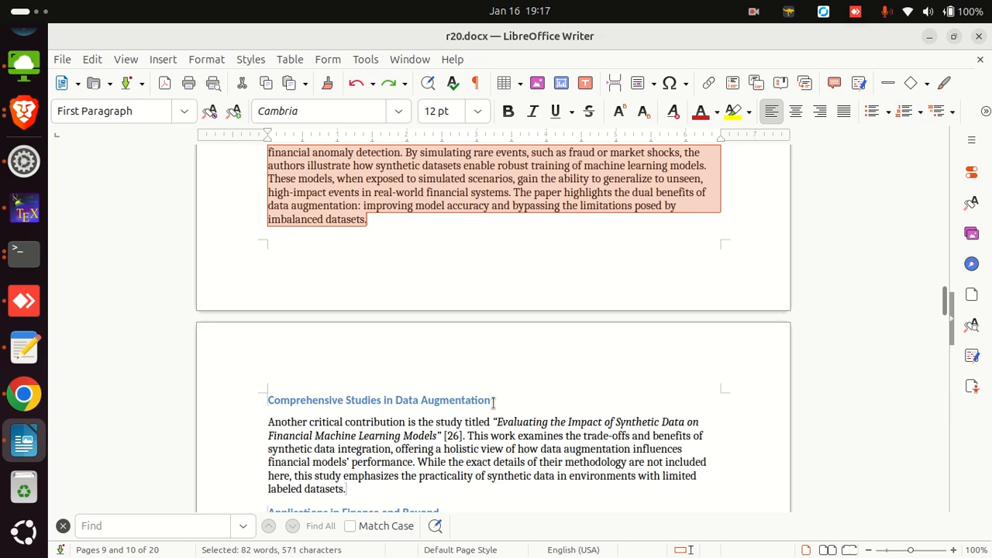
{"action": "left_click_drag", "start_coordinate": [492, 401], "coordinate": [283, 401]}
{"action": "key", "text": "alt+Tab"}
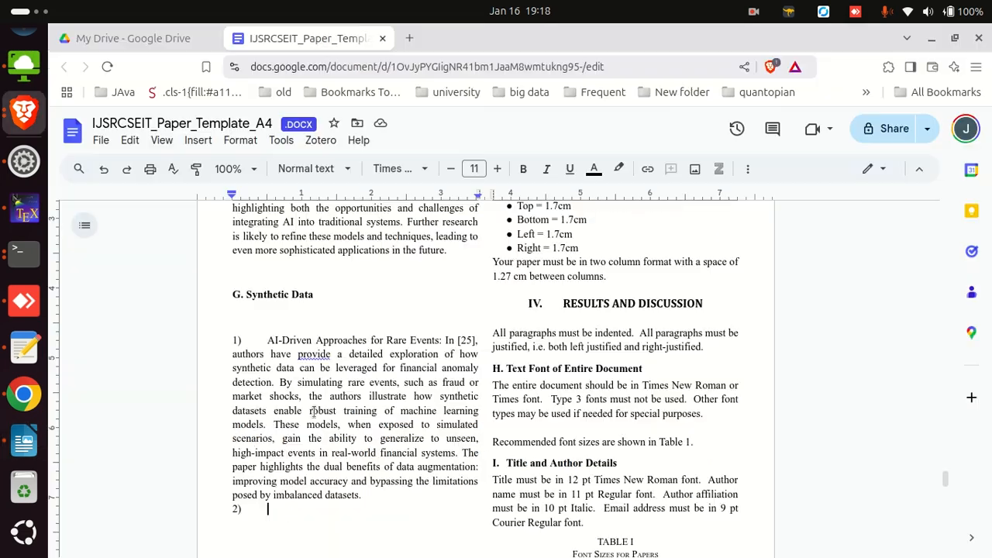
{"action": "right_click", "coordinate": [288, 508]}
{"action": "left_click", "coordinate": [378, 270]}
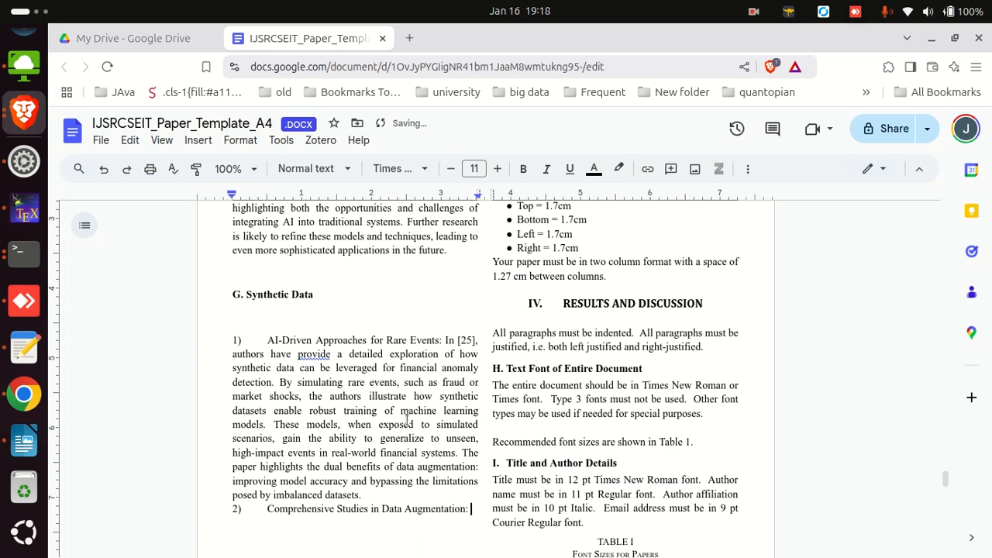
Correct "provide" to "provided" in the [25] paragraph of item 1 under "G. Synthetic Data"
{"action": "right_click", "coordinate": [314, 358]}
{"action": "left_click", "coordinate": [371, 394]}
Copy the whole [26] paragraph under "Comprehensive Studies in Data Augmentation" from r20.docx to the Google Docs template, after item 2's title, and return to r20.docx
{"action": "key", "text": "alt+Tab"}
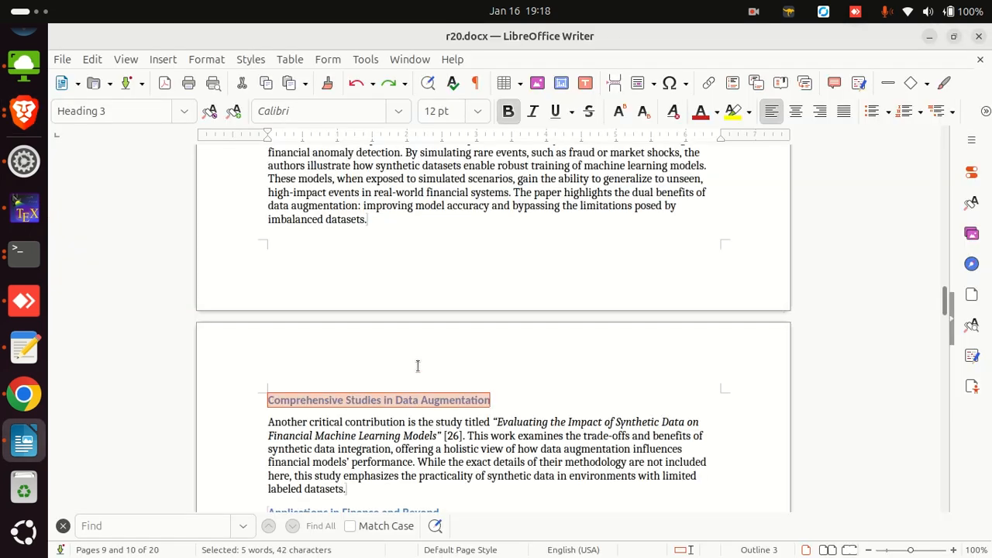
{"action": "scroll", "coordinate": [417, 366], "scroll_direction": "down", "scroll_amount": 1}
{"action": "left_click", "coordinate": [385, 454]}
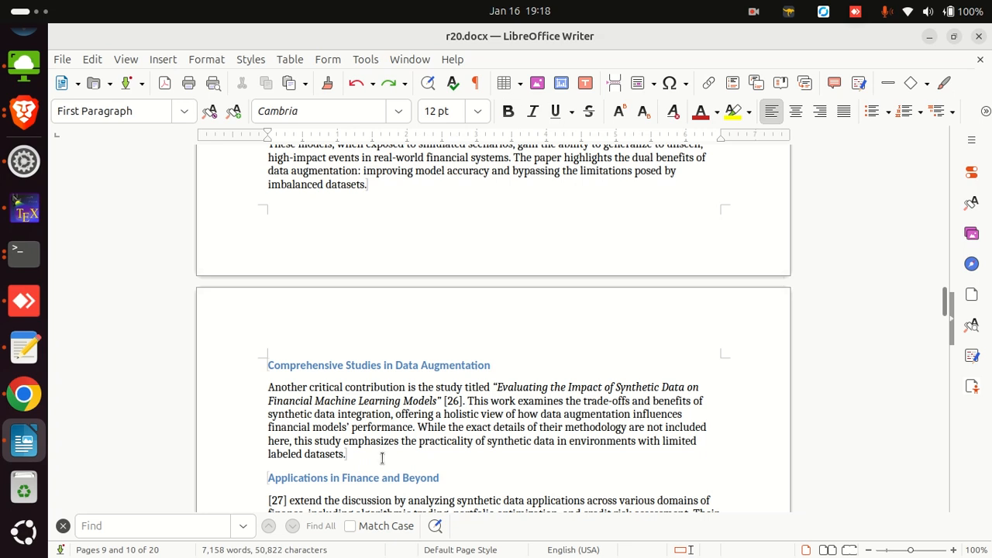
{"action": "left_click_drag", "start_coordinate": [381, 459], "coordinate": [257, 392]}
{"action": "key", "text": "ctrl+c"}
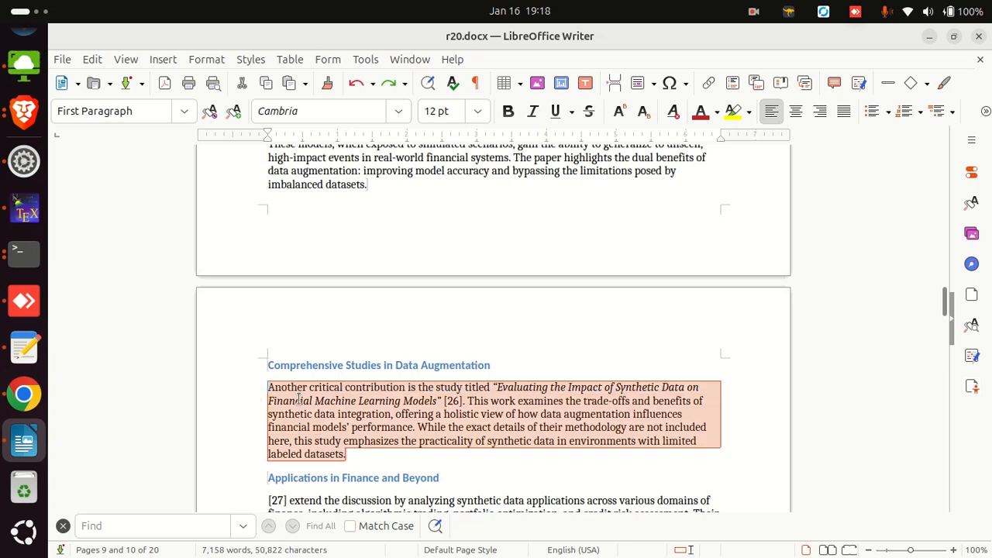
{"action": "key", "text": "alt+Tab"}
{"action": "scroll", "coordinate": [390, 464], "scroll_direction": "down", "scroll_amount": 10}
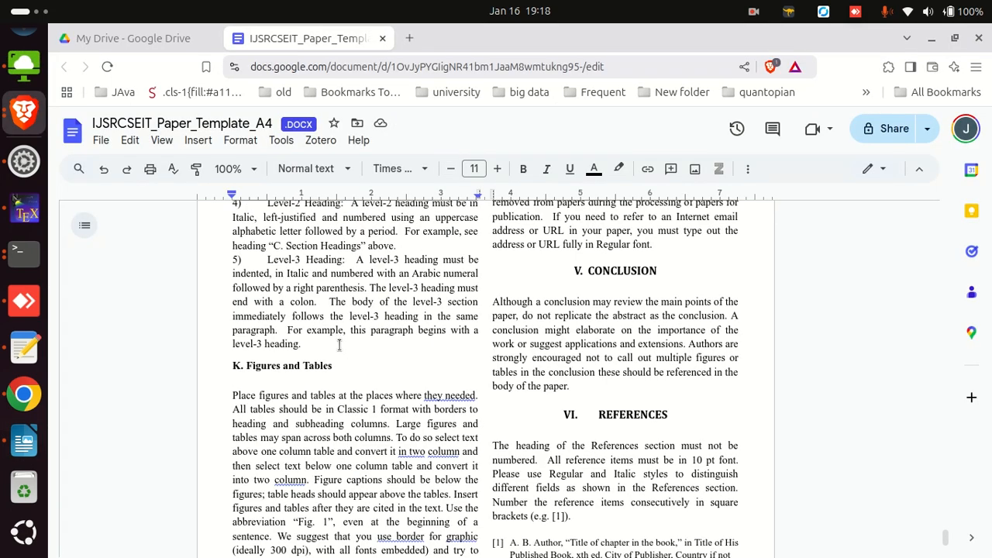
{"action": "scroll", "coordinate": [338, 345], "scroll_direction": "up", "scroll_amount": 10}
{"action": "scroll", "coordinate": [348, 396], "scroll_direction": "down", "scroll_amount": 3}
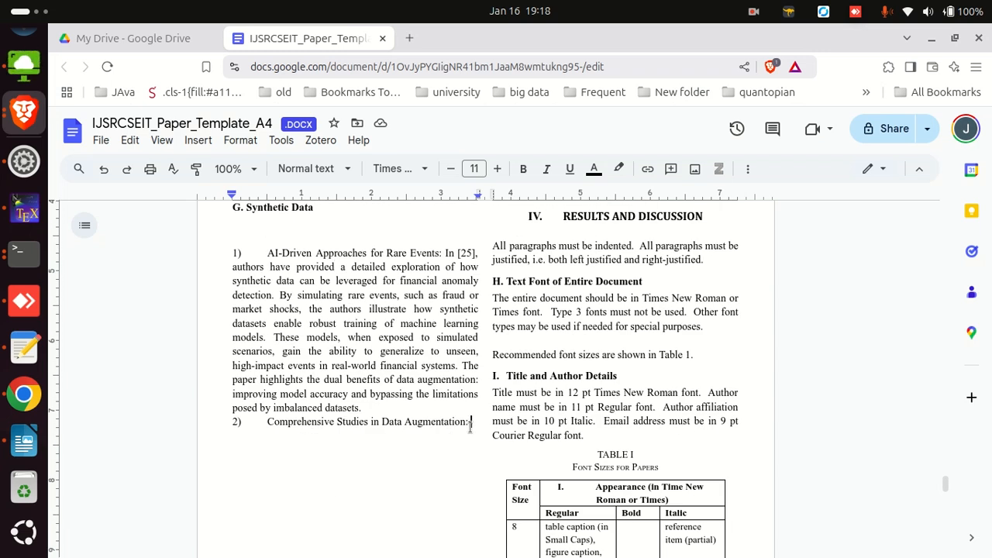
{"action": "key", "text": "ctrl+v"}
{"action": "key", "text": "alt+Tab"}
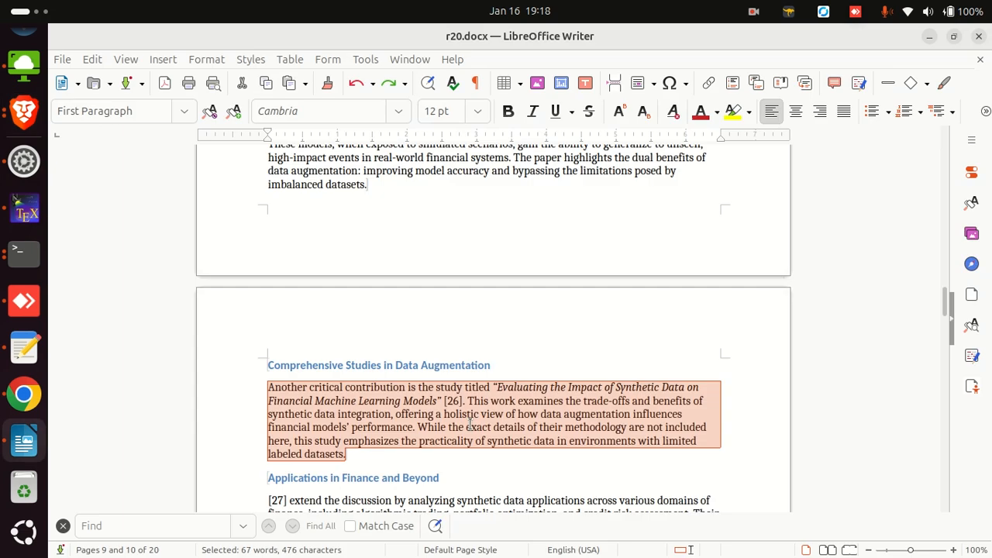
Copy the heading "Applications in Finance and Beyond" into item 3 of the Google Docs paper template without formatting, followed by a colon
{"action": "scroll", "coordinate": [429, 385], "scroll_direction": "down", "scroll_amount": 2}
{"action": "double_click", "coordinate": [372, 400]}
{"action": "triple_click", "coordinate": [372, 400]}
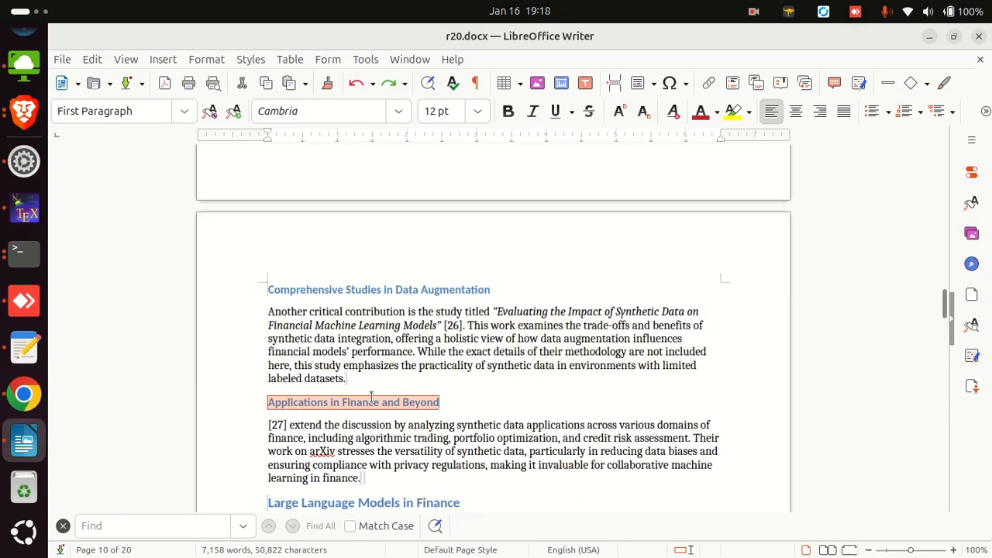
{"action": "scroll", "coordinate": [372, 398], "scroll_direction": "down", "scroll_amount": 1}
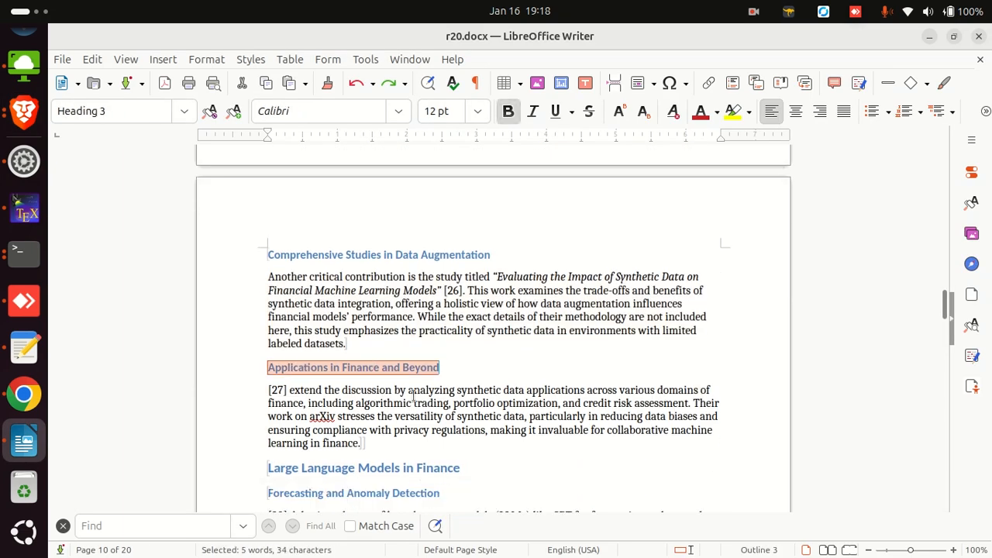
{"action": "scroll", "coordinate": [437, 396], "scroll_direction": "down", "scroll_amount": 3}
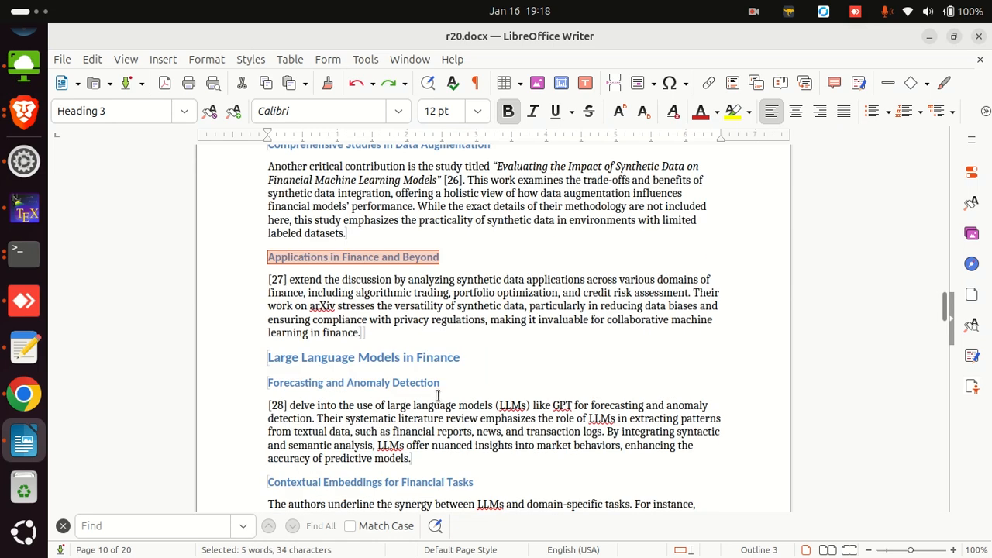
{"action": "left_click", "coordinate": [568, 287]}
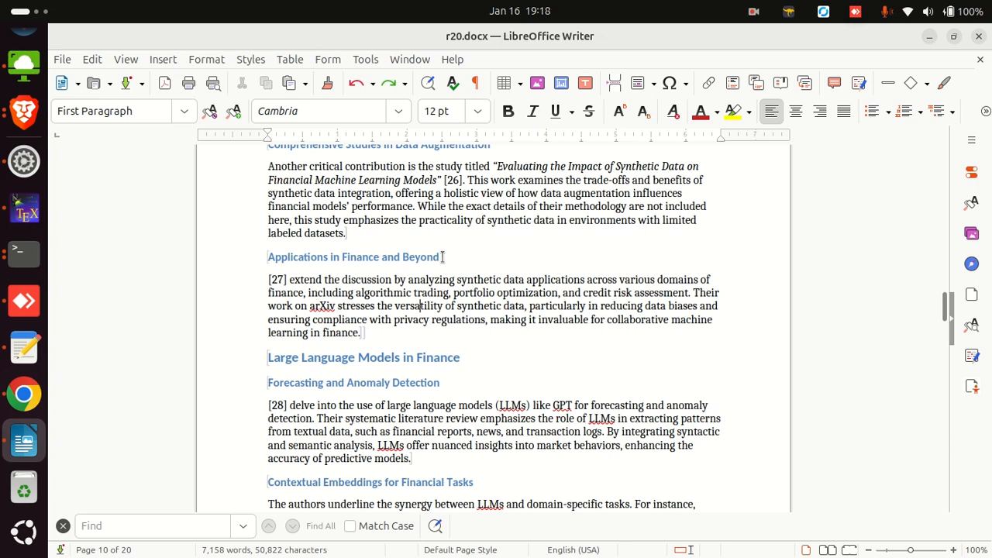
{"action": "left_click_drag", "start_coordinate": [443, 257], "coordinate": [276, 256]}
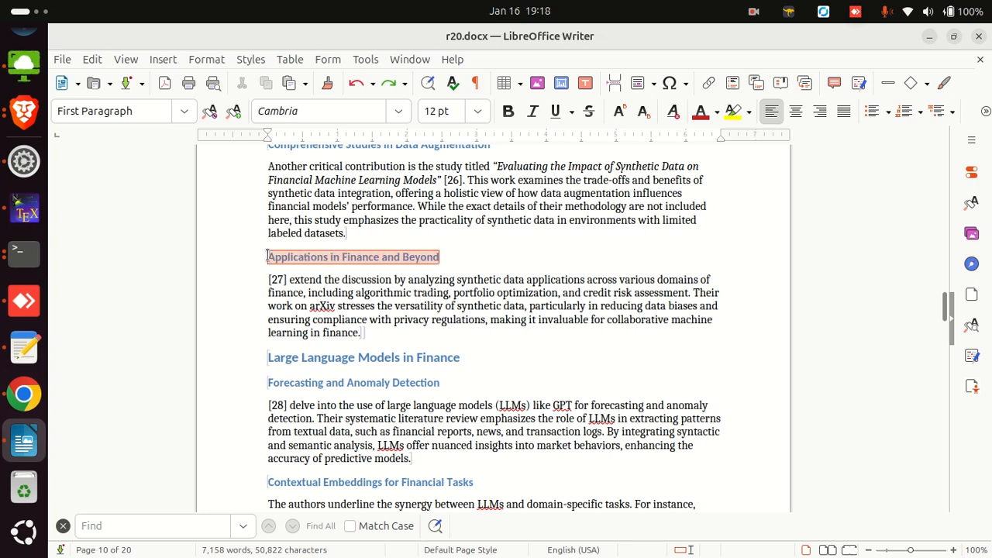
{"action": "key", "text": "ctrl+c"}
{"action": "key", "text": "alt+Tab"}
{"action": "right_click", "coordinate": [298, 505]}
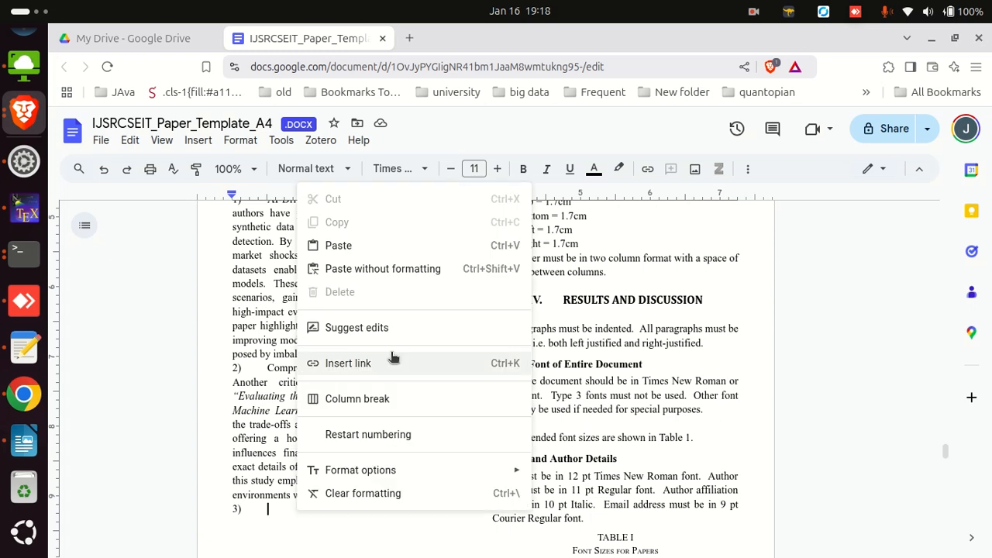
{"action": "left_click", "coordinate": [389, 268]}
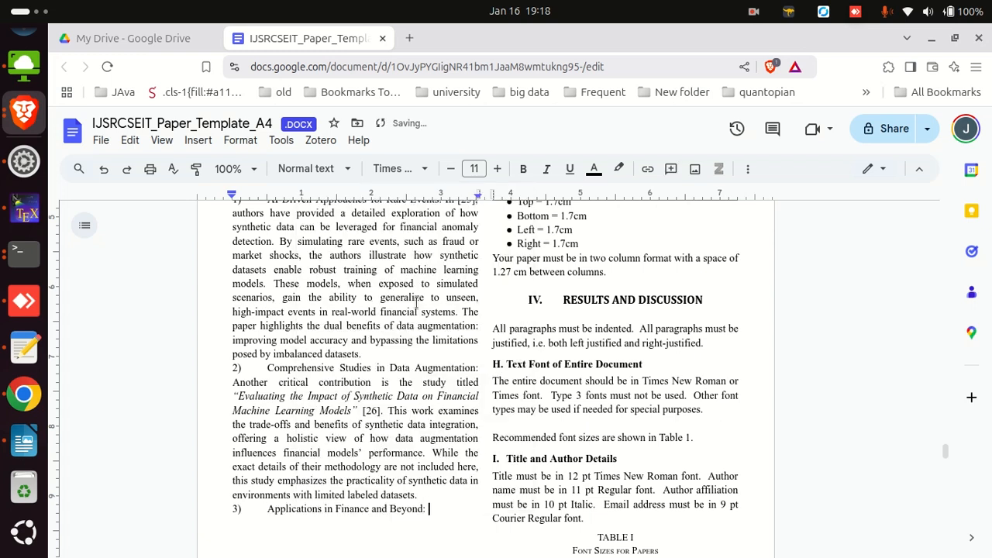
Copy the paragraph starting with [27] from r20.docx in LibreOffice Writer into item 3 of the Google Docs template and start item 4
{"action": "key", "text": "alt+Tab"}
{"action": "left_click", "coordinate": [393, 355]}
{"action": "left_click_drag", "start_coordinate": [394, 354], "coordinate": [284, 279]}
{"action": "left_click", "coordinate": [367, 329]}
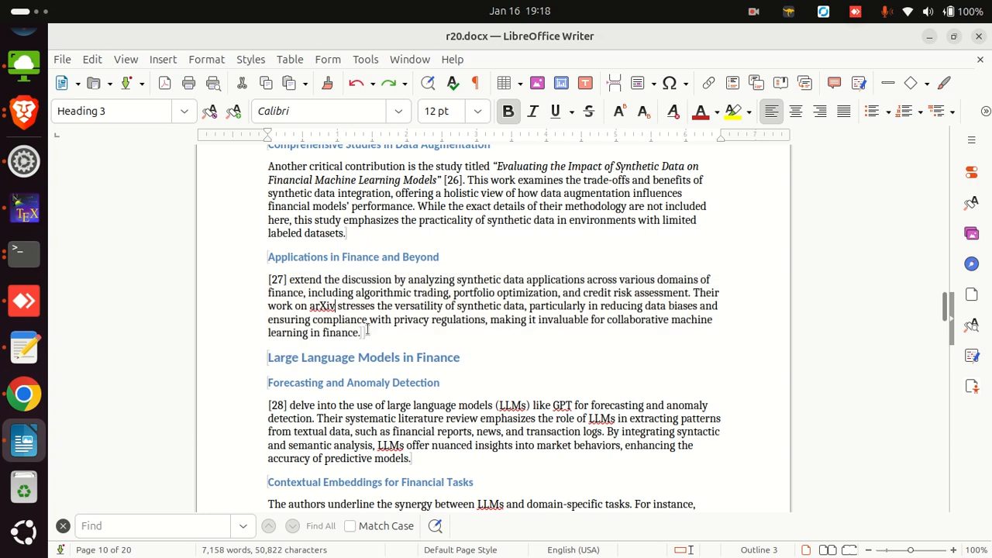
{"action": "left_click_drag", "start_coordinate": [367, 329], "coordinate": [216, 279]}
{"action": "key", "text": "alt+Tab"}
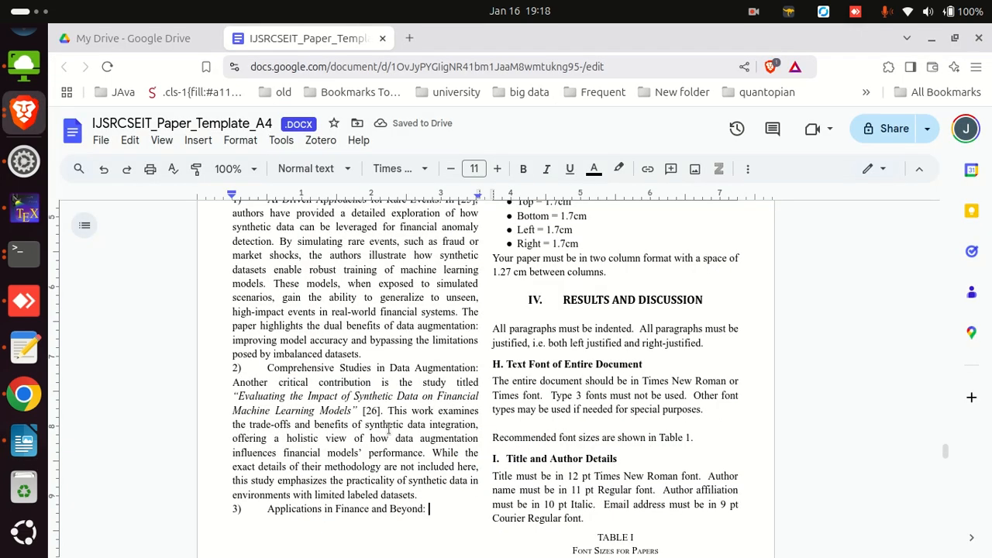
{"action": "key", "text": "Return"}
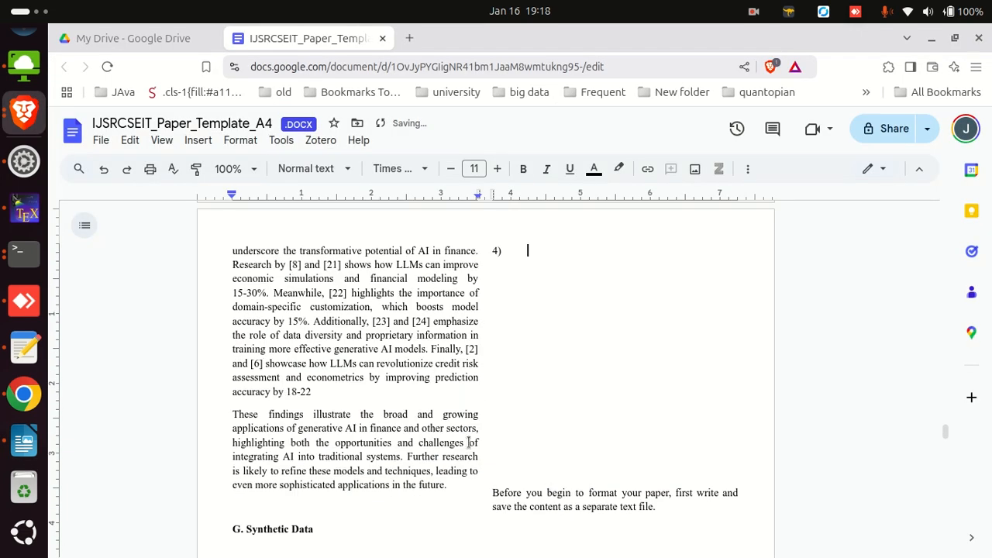
{"action": "key", "text": "ctrl+v"}
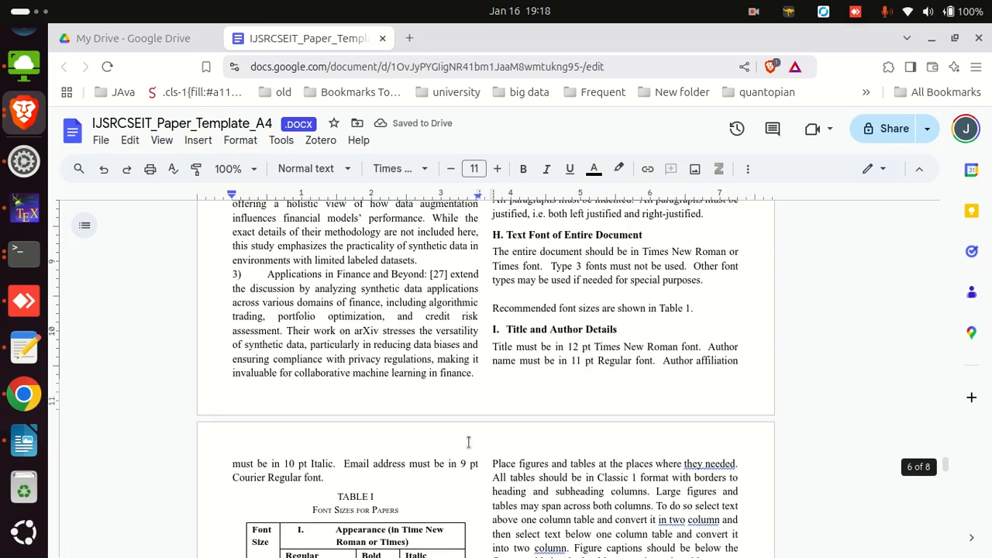
Copy the heading "Forecasting and Anomaly Detection" from r20.docx in LibreOffice Writer into item 4 of the Google Docs template without formatting
{"action": "key", "text": "alt+Tab"}
{"action": "left_click", "coordinate": [376, 379]}
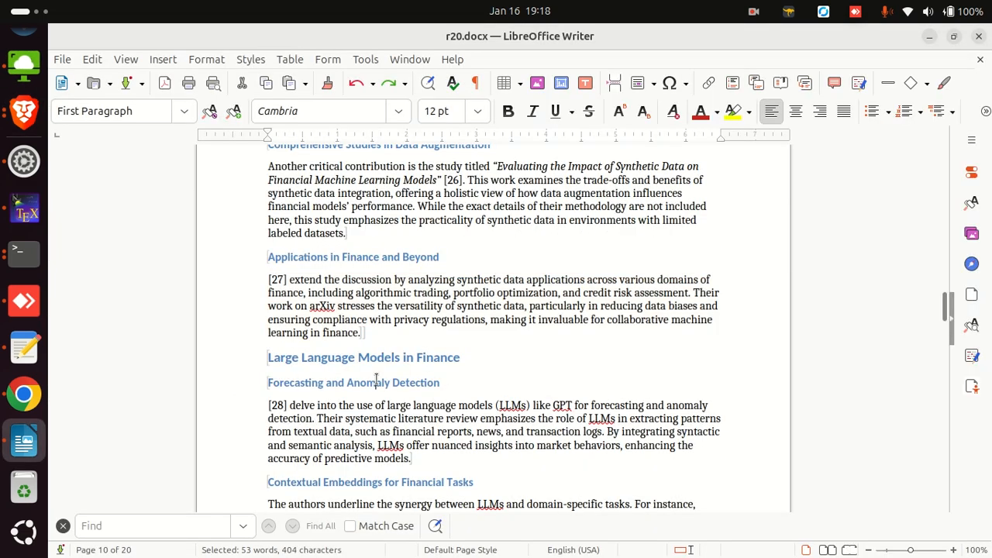
{"action": "triple_click", "coordinate": [376, 380]}
{"action": "key", "text": "alt+Tab"}
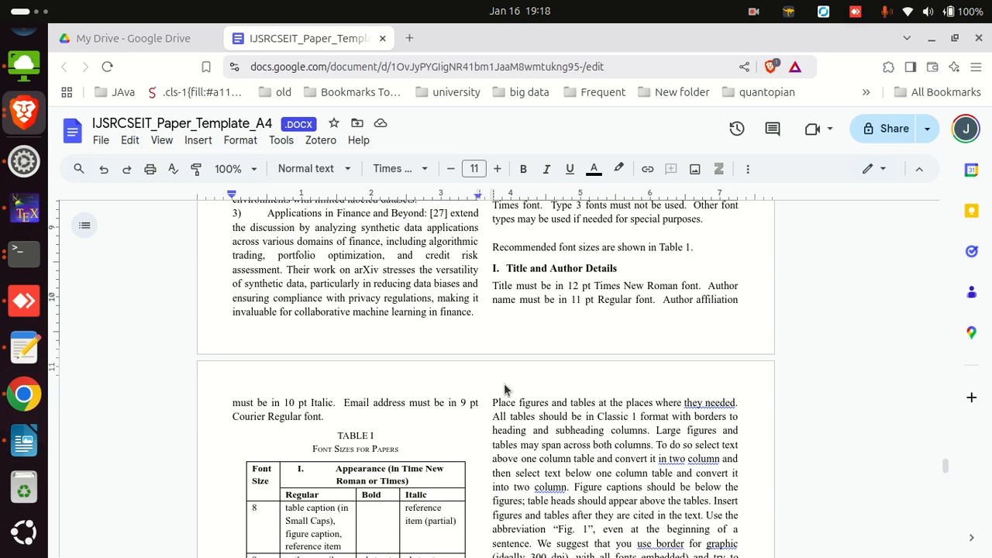
{"action": "scroll", "coordinate": [504, 390], "scroll_direction": "up", "scroll_amount": 15}
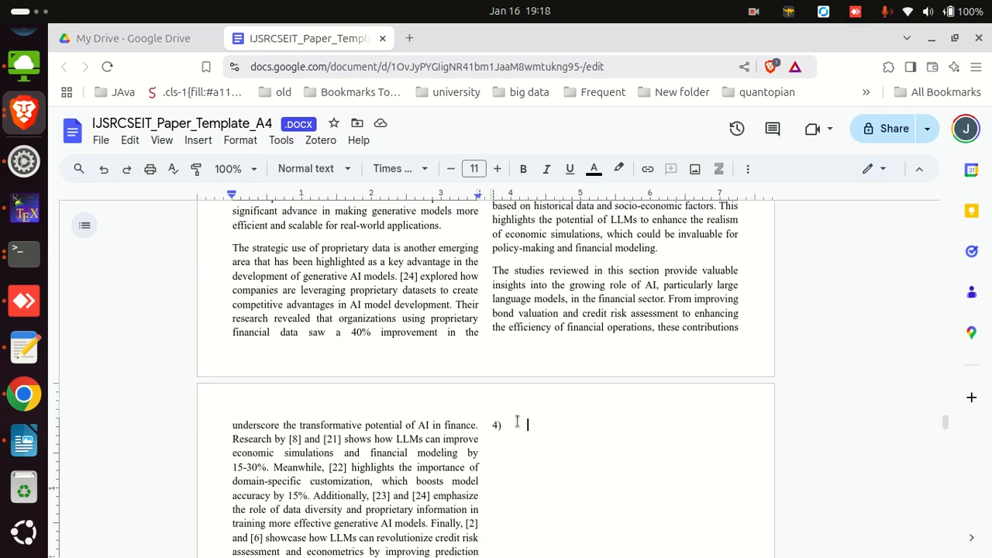
{"action": "right_click", "coordinate": [548, 421]}
{"action": "left_click", "coordinate": [643, 315]}
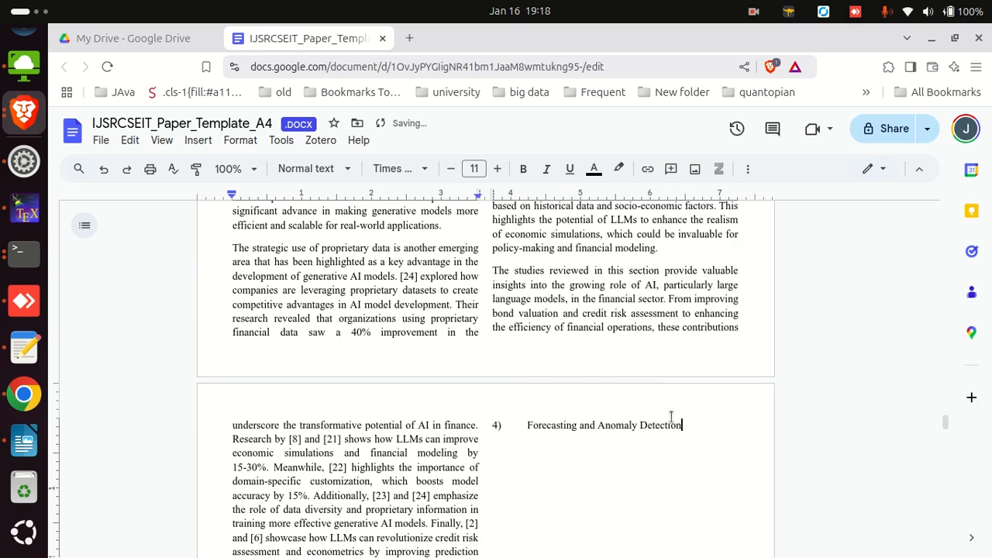
Complete item 4 with a colon and the unformatted [28] paragraph from r20.docx in LibreOffice Writer, and start item 5 in Google Docs
{"action": "key", "text": "alt+Tab"}
{"action": "scroll", "coordinate": [516, 339], "scroll_direction": "down", "scroll_amount": 2}
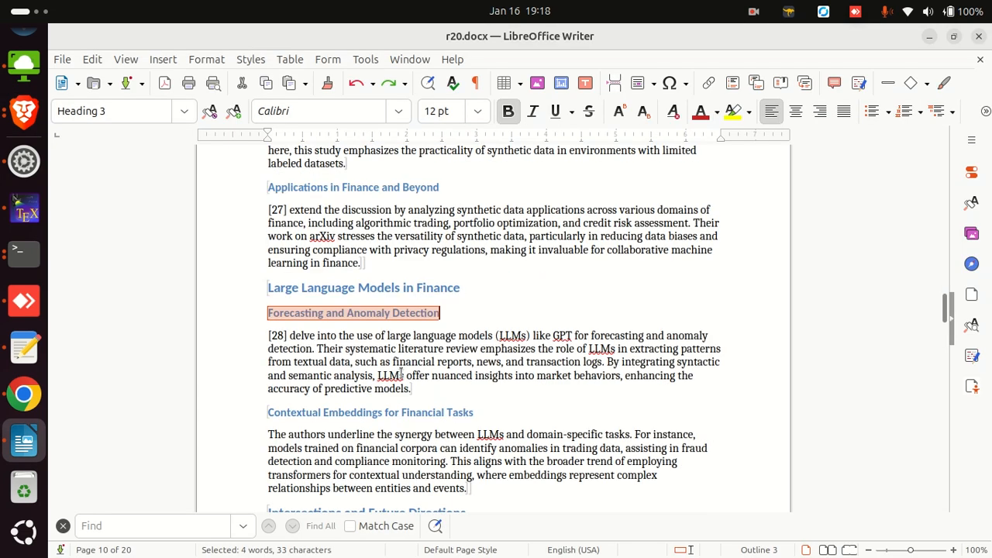
{"action": "triple_click", "coordinate": [402, 374]}
{"action": "left_click", "coordinate": [401, 374]}
{"action": "left_click_drag", "start_coordinate": [411, 388], "coordinate": [219, 339]}
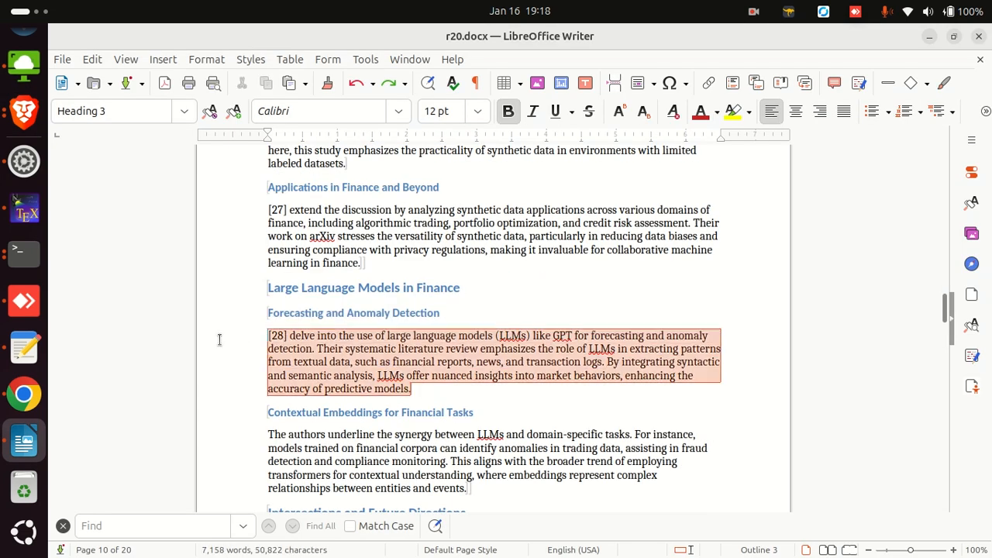
{"action": "key", "text": "ctrl+c"}
{"action": "key", "text": "alt+Tab"}
{"action": "right_click", "coordinate": [705, 427]}
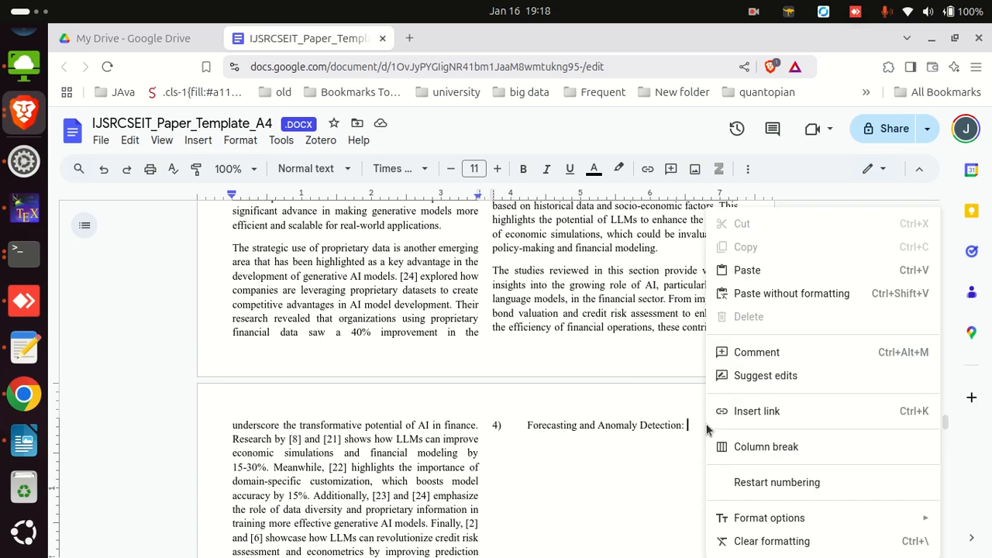
{"action": "left_click", "coordinate": [737, 290]}
{"action": "scroll", "coordinate": [682, 399], "scroll_direction": "down", "scroll_amount": 5}
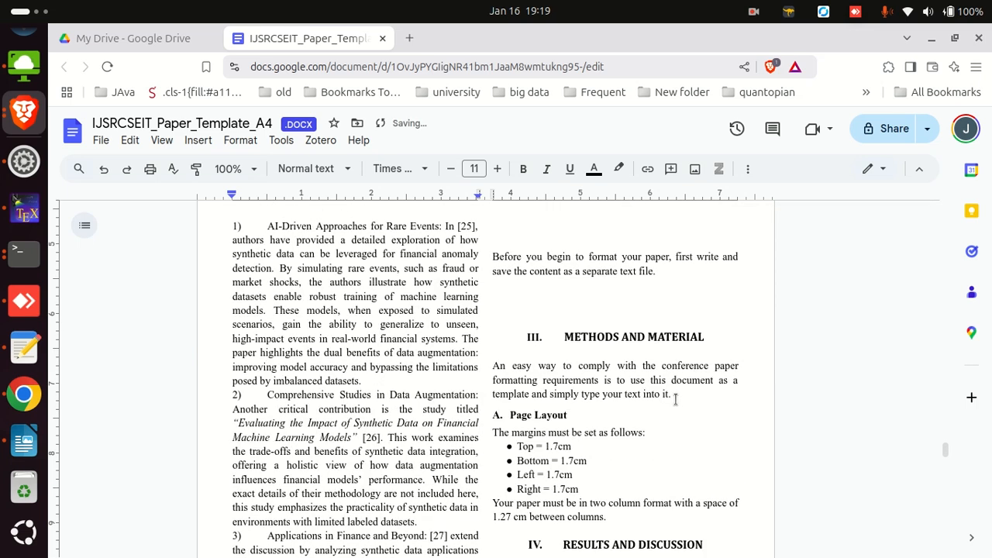
{"action": "scroll", "coordinate": [675, 399], "scroll_direction": "up", "scroll_amount": 3}
Copy the heading "Contextual Embeddings for Financial Tasks" from r20.docx in LibreOffice Writer and return to the Google Docs template
{"action": "key", "text": "alt+Tab"}
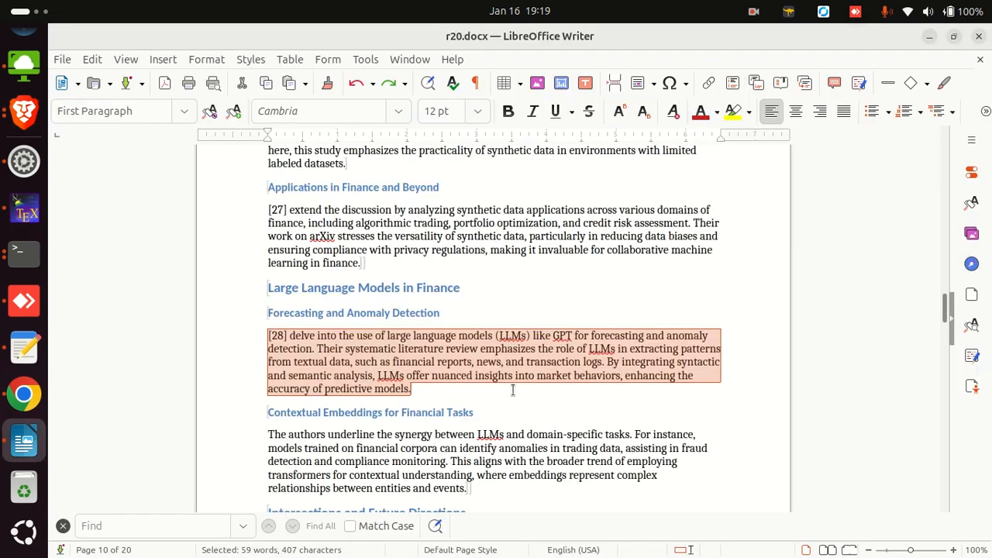
{"action": "triple_click", "coordinate": [430, 411]}
{"action": "key", "text": "ctrl+c"}
{"action": "key", "text": "alt+Tab"}
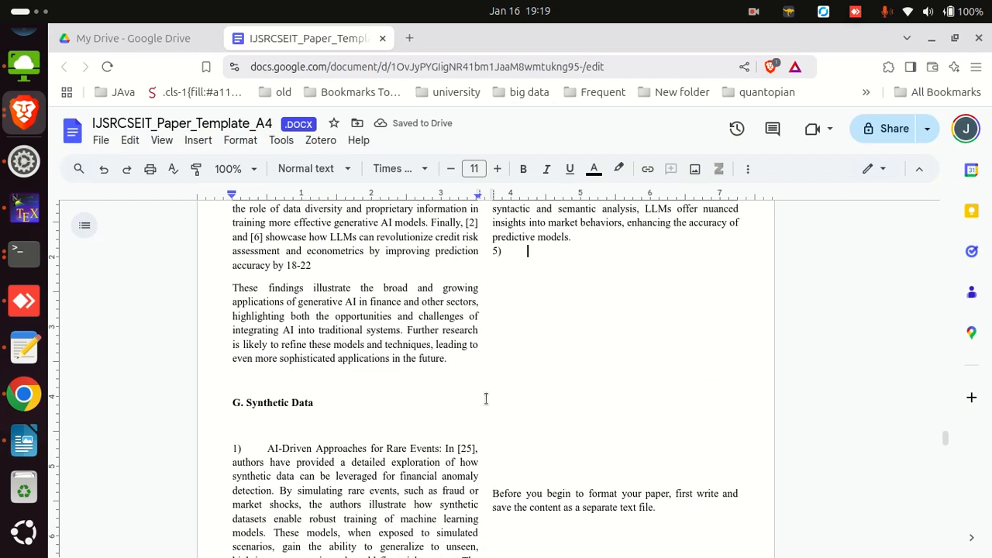
{"action": "right_click", "coordinate": [555, 267]}
{"action": "left_click", "coordinate": [596, 328]}
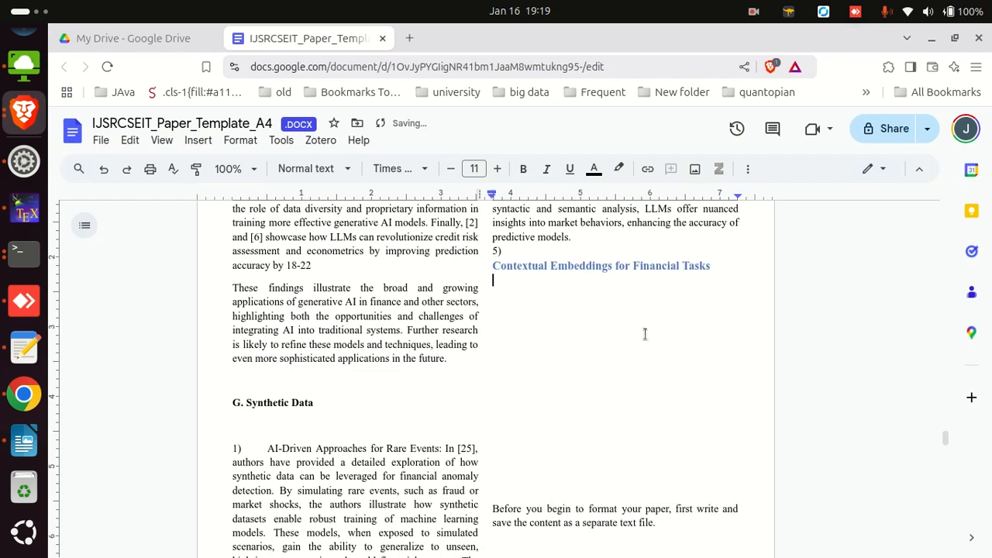
{"action": "key", "text": "ctrl+z"}
Paste the copied heading "Contextual Embeddings for Financial Tasks" into item 5 without formatting
{"action": "right_click", "coordinate": [530, 260]}
{"action": "left_click", "coordinate": [591, 317]}
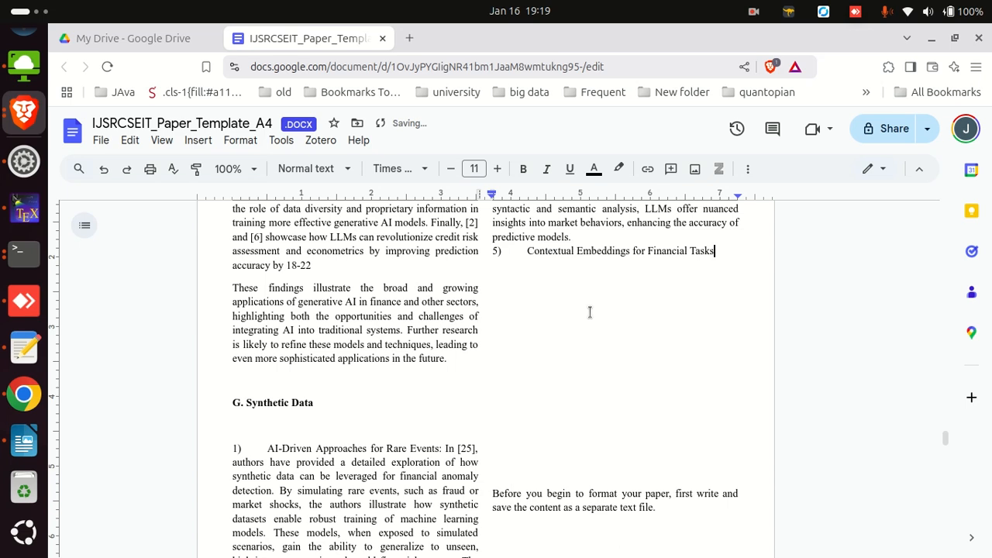
Complete item 5 with a colon and the paragraph starting "The authors underline the synergy" from r20.docx in LibreOffice Writer
{"action": "key", "text": "alt+Tab"}
{"action": "scroll", "coordinate": [589, 297], "scroll_direction": "down", "scroll_amount": 1}
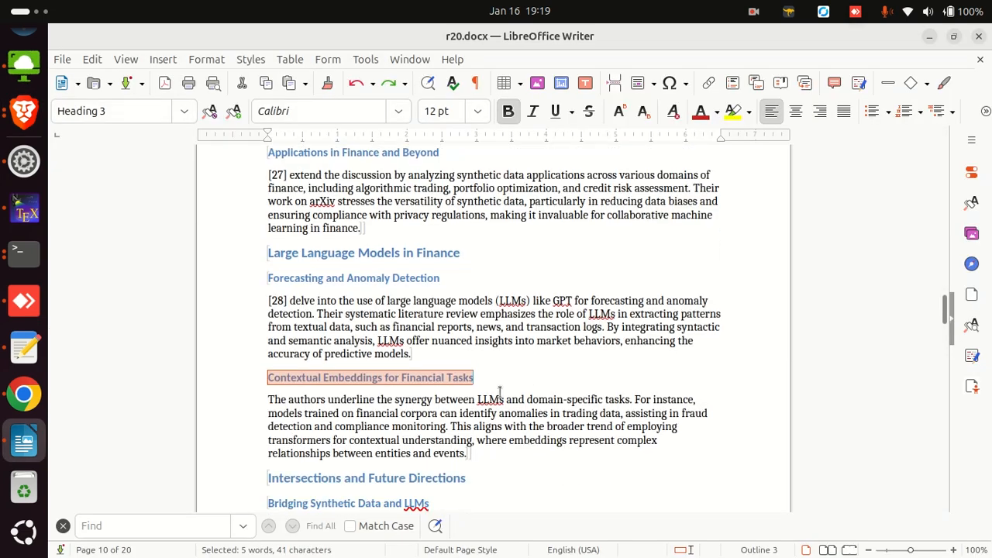
{"action": "left_click", "coordinate": [434, 413]}
{"action": "triple_click", "coordinate": [434, 413]}
{"action": "left_click_drag", "start_coordinate": [469, 454], "coordinate": [245, 401]}
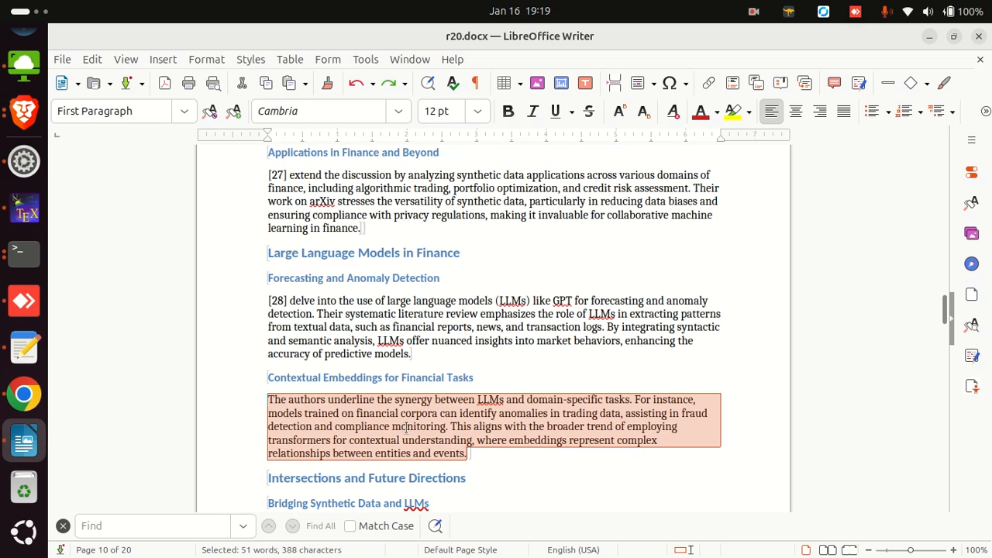
{"action": "key", "text": "ctrl+c"}
{"action": "key", "text": "alt+Tab"}
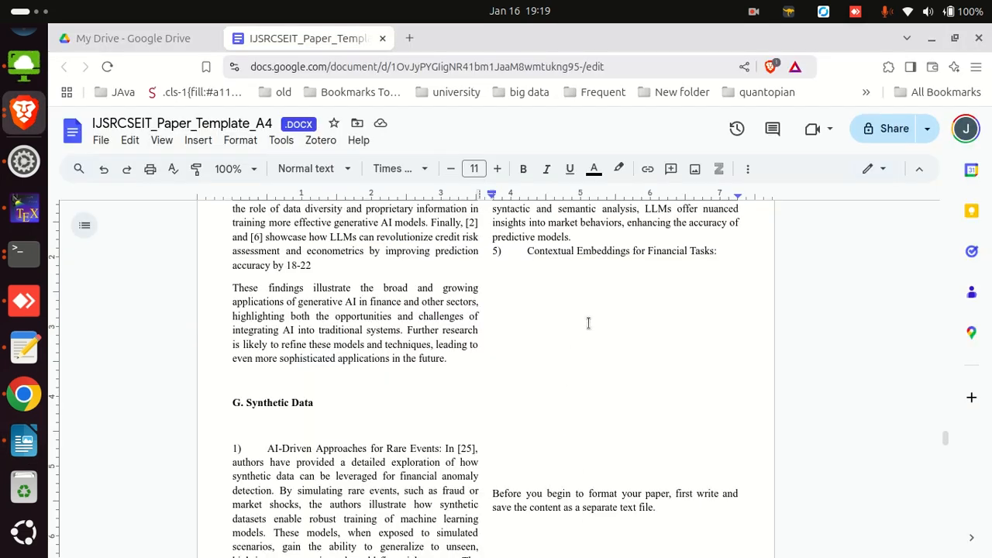
{"action": "key", "text": "ctrl+v"}
In r20.docx in LibreOffice Writer, move the heading "Intersections and Future Directions" above "Contextual Embeddings for Financial Tasks" and prefix it with "Findings:"
{"action": "key", "text": "alt+Tab"}
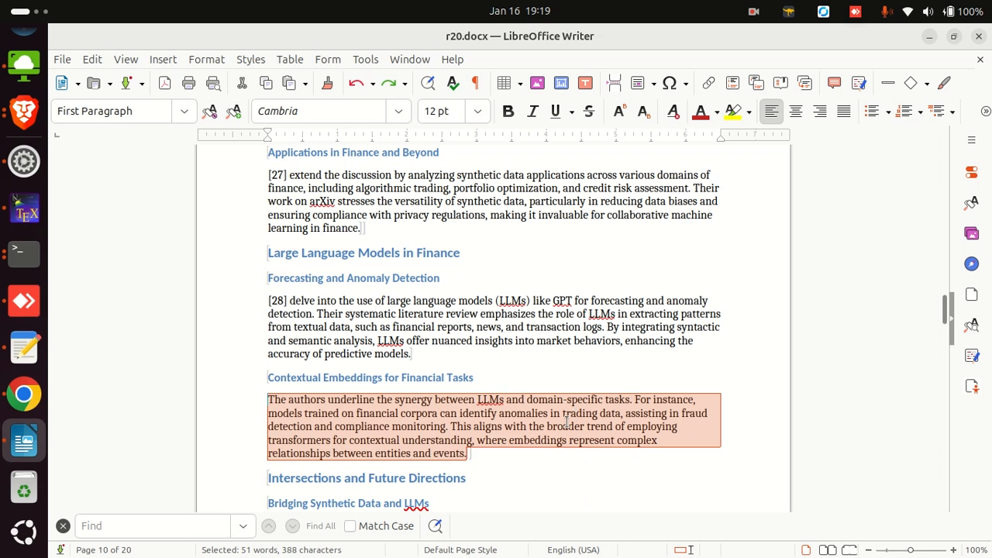
{"action": "scroll", "coordinate": [542, 417], "scroll_direction": "down", "scroll_amount": 5}
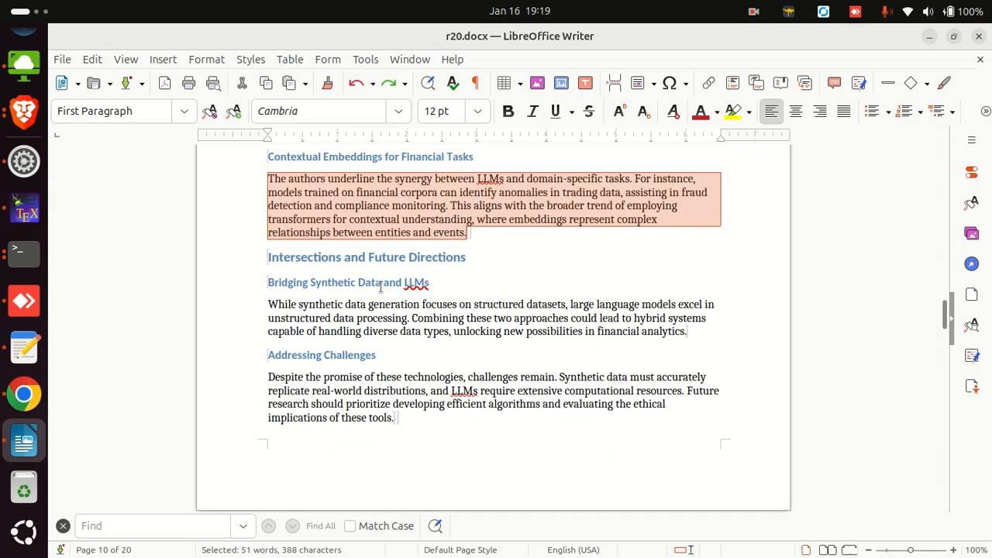
{"action": "scroll", "coordinate": [398, 330], "scroll_direction": "up", "scroll_amount": 2}
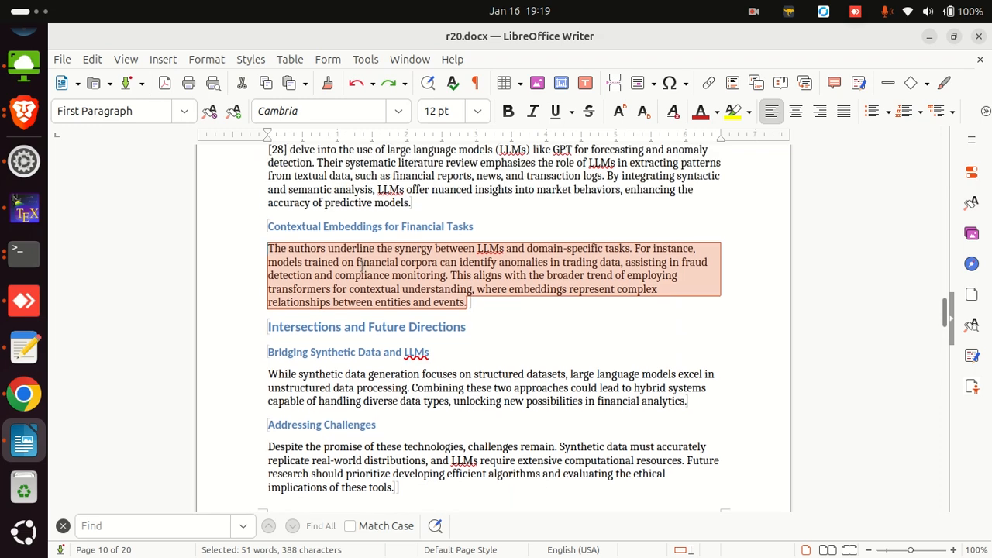
{"action": "triple_click", "coordinate": [340, 225]}
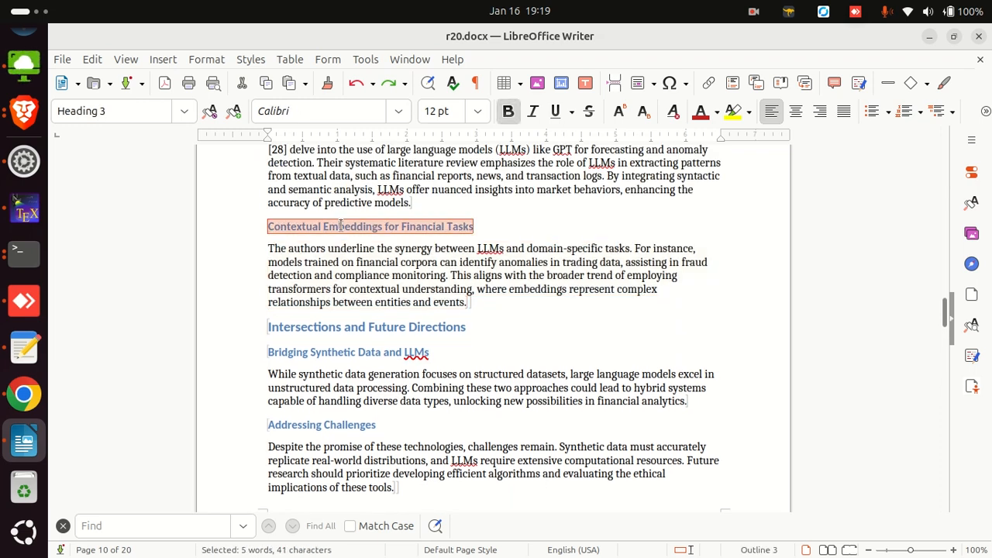
{"action": "triple_click", "coordinate": [416, 326]}
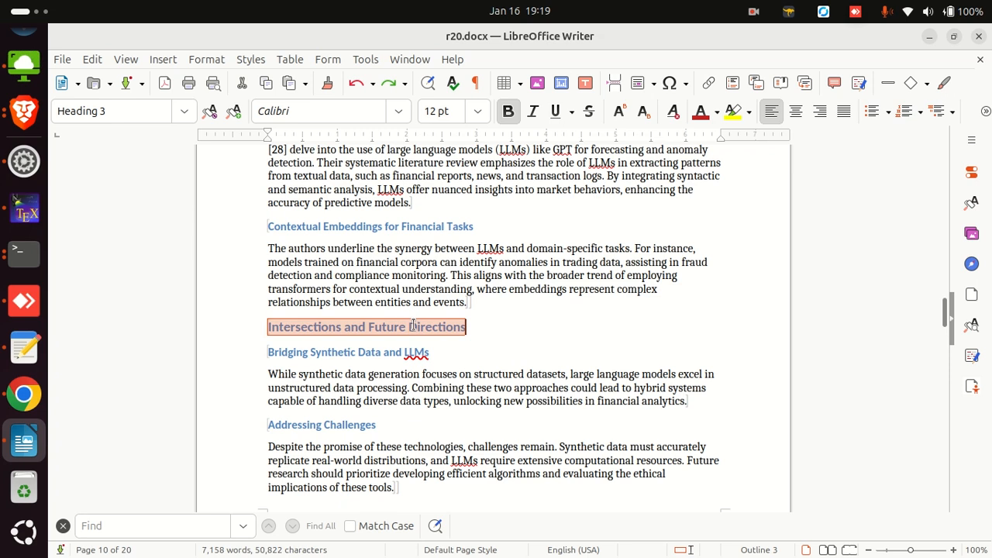
{"action": "key", "text": "Delete"}
{"action": "key", "text": "ctrl+v"}
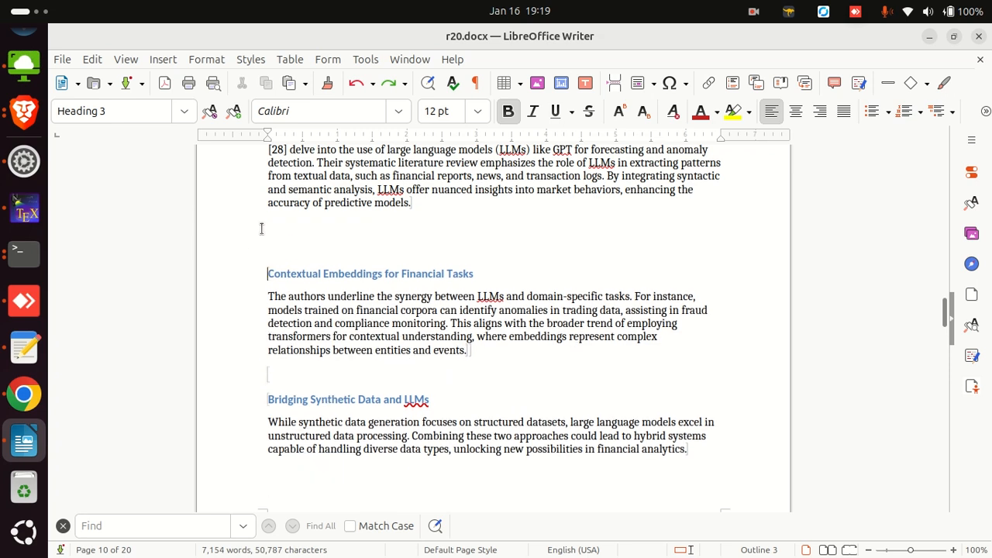
{"action": "key", "text": "Return"}
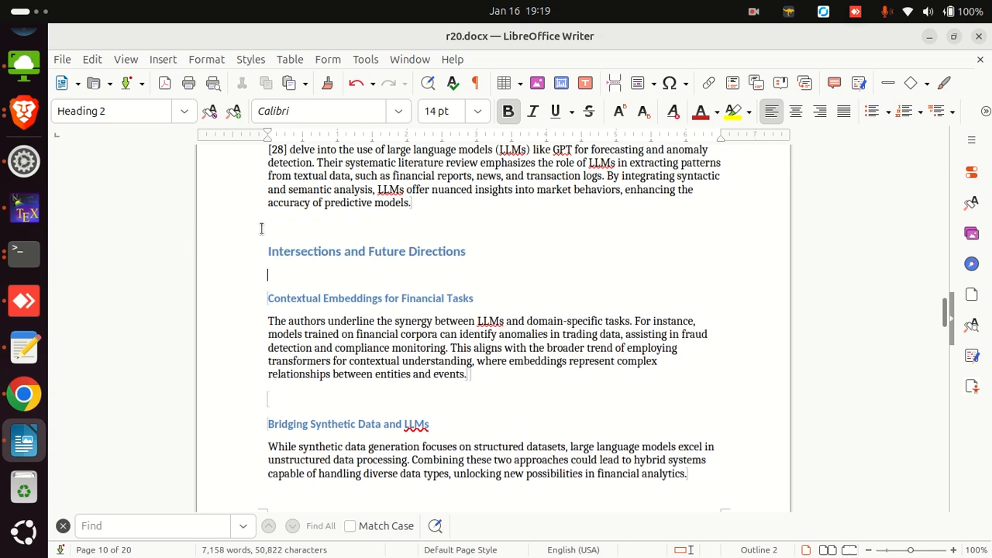
{"action": "type", "text": "Findings:"}
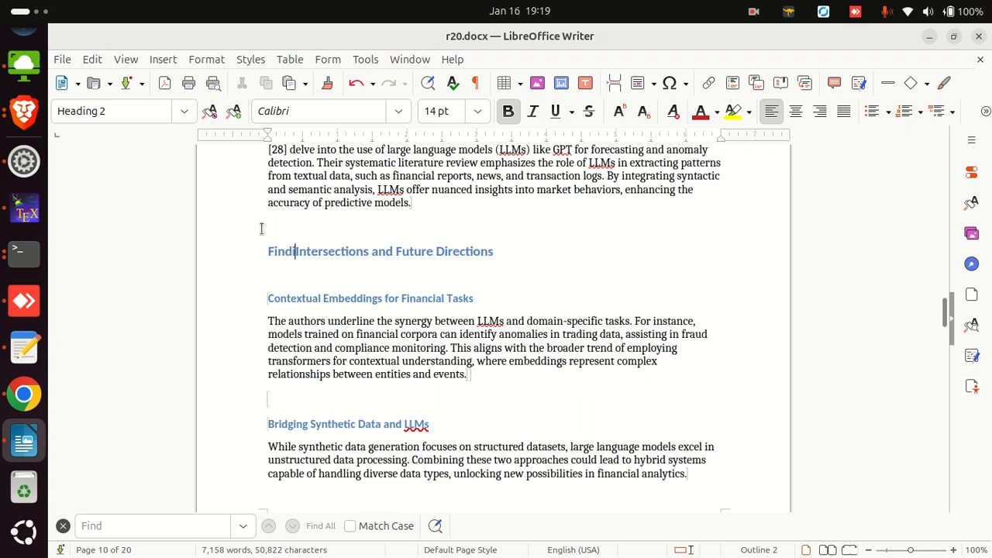
Copy the heading "Findings: Intersections and Future Directions" from r20.docx and switch to the Google Docs template
{"action": "triple_click", "coordinate": [415, 245]}
{"action": "key", "text": "ctrl+c"}
{"action": "key", "text": "alt+Tab"}
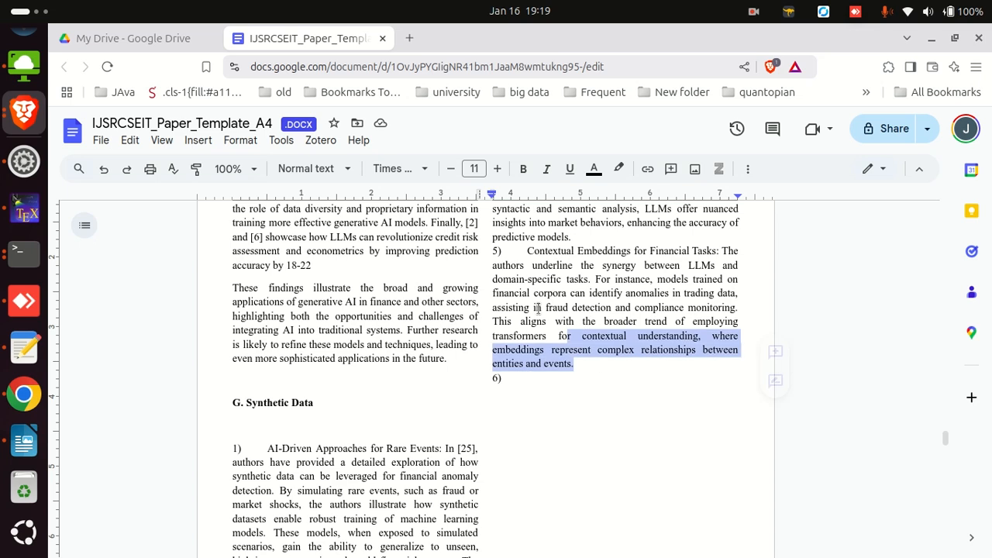
Delete item 5, "Contextual Embeddings for Financial Tasks", with its paragraph and the empty item 6 below item 4
{"action": "left_click_drag", "start_coordinate": [537, 308], "coordinate": [515, 271]}
{"action": "key", "text": "BackSpace"}
{"action": "left_click", "coordinate": [511, 283]}
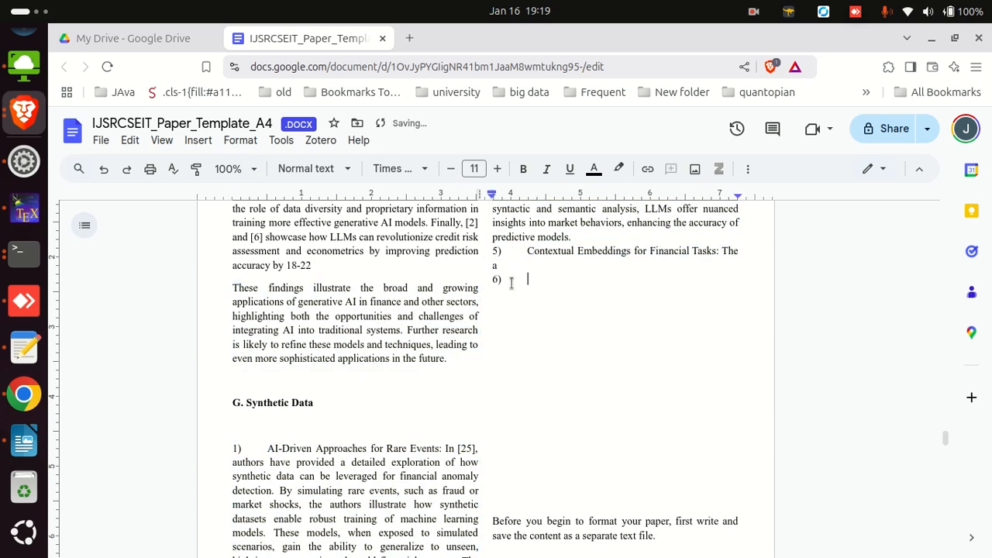
{"action": "key", "text": "BackSpace"}
{"action": "key", "text": "BackSpace"}
{"action": "key", "text": "BackSpace"}
{"action": "key", "text": "BackSpace"}
{"action": "double_click", "coordinate": [527, 251]}
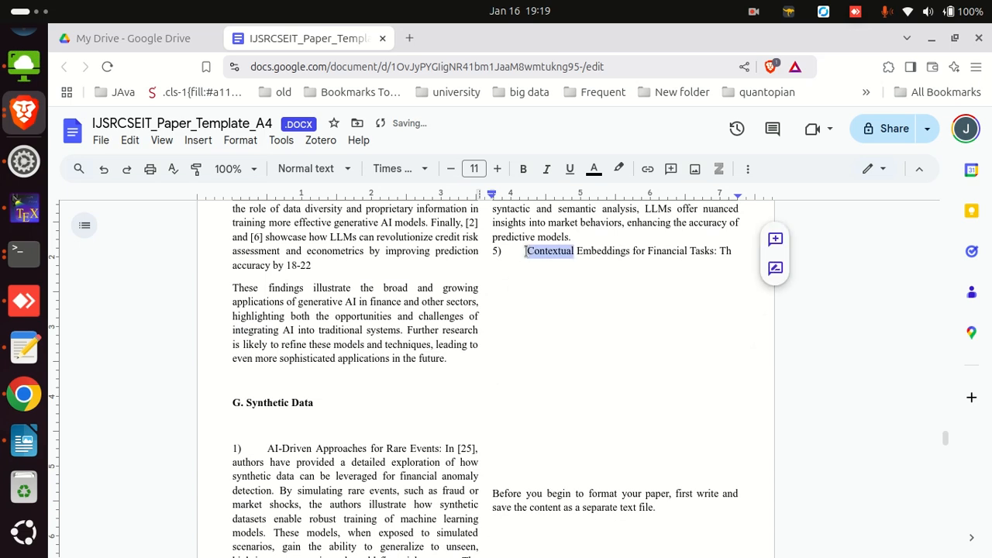
{"action": "triple_click", "coordinate": [542, 252]}
{"action": "key", "text": "BackSpace"}
{"action": "key", "text": "BackSpace"}
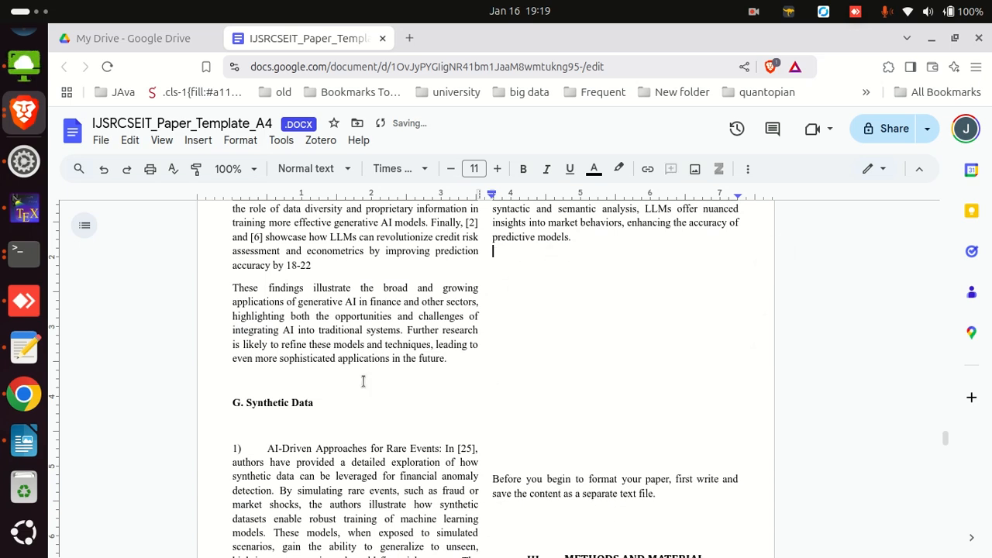
Duplicate the section heading "G. Synthetic Data" below the "Forecasting and Anomaly Detection" item as the next lettered heading
{"action": "scroll", "coordinate": [361, 380], "scroll_direction": "down", "scroll_amount": 15}
{"action": "scroll", "coordinate": [355, 393], "scroll_direction": "up", "scroll_amount": 6}
{"action": "scroll", "coordinate": [355, 392], "scroll_direction": "up", "scroll_amount": 8}
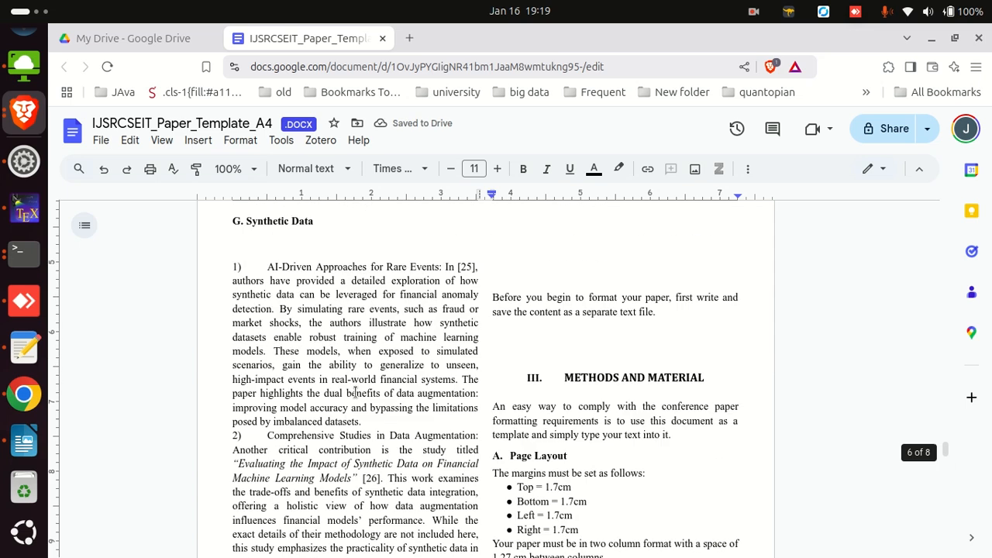
{"action": "scroll", "coordinate": [273, 389], "scroll_direction": "down", "scroll_amount": 2}
{"action": "left_click_drag", "start_coordinate": [271, 338], "coordinate": [226, 294]}
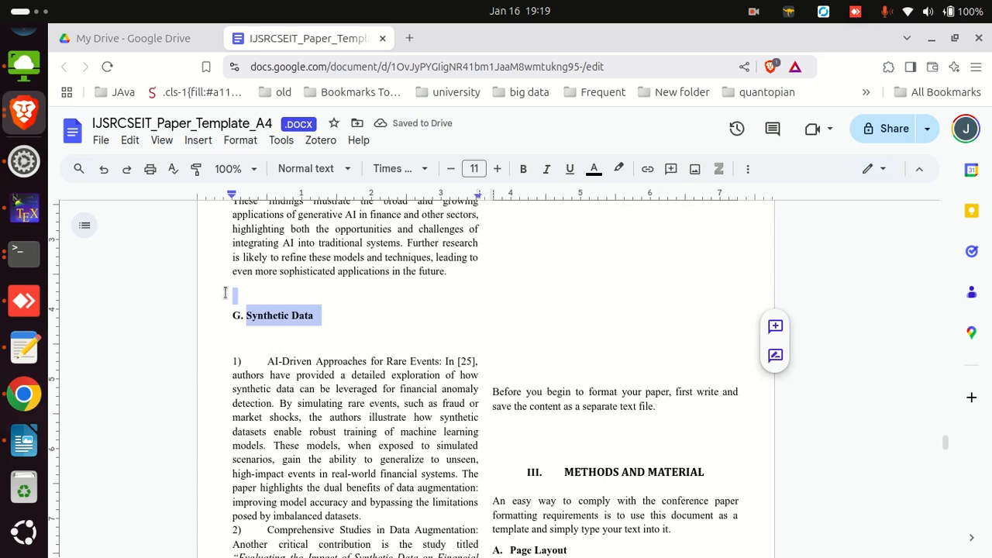
{"action": "scroll", "coordinate": [521, 411], "scroll_direction": "up", "scroll_amount": 3}
{"action": "left_click", "coordinate": [521, 411]}
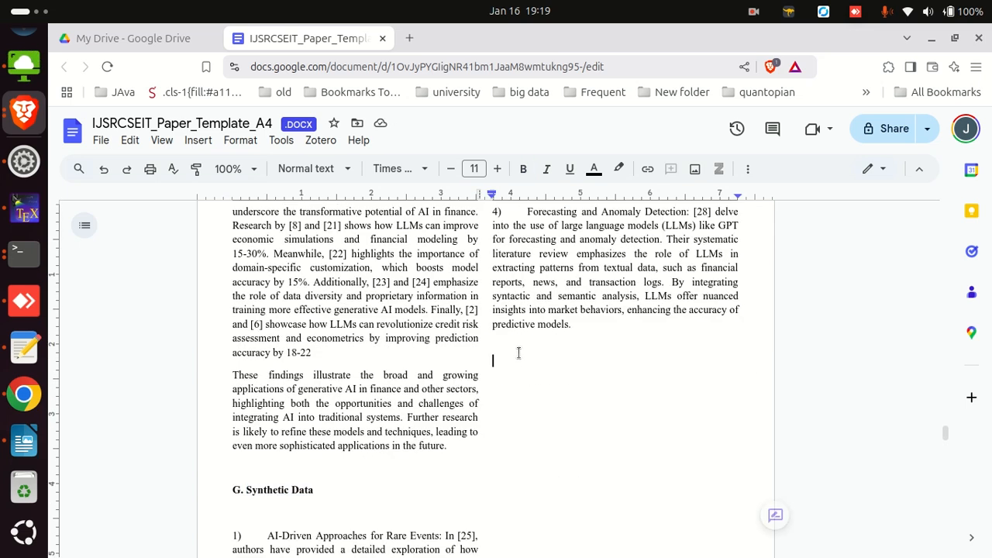
{"action": "key", "text": "ctrl+v"}
Replace the text of heading H with "Findings: Intersections and Future Directions", copied from r20.docx in LibreOffice Writer
{"action": "scroll", "coordinate": [580, 376], "scroll_direction": "up", "scroll_amount": 4}
{"action": "scroll", "coordinate": [587, 396], "scroll_direction": "up", "scroll_amount": 15}
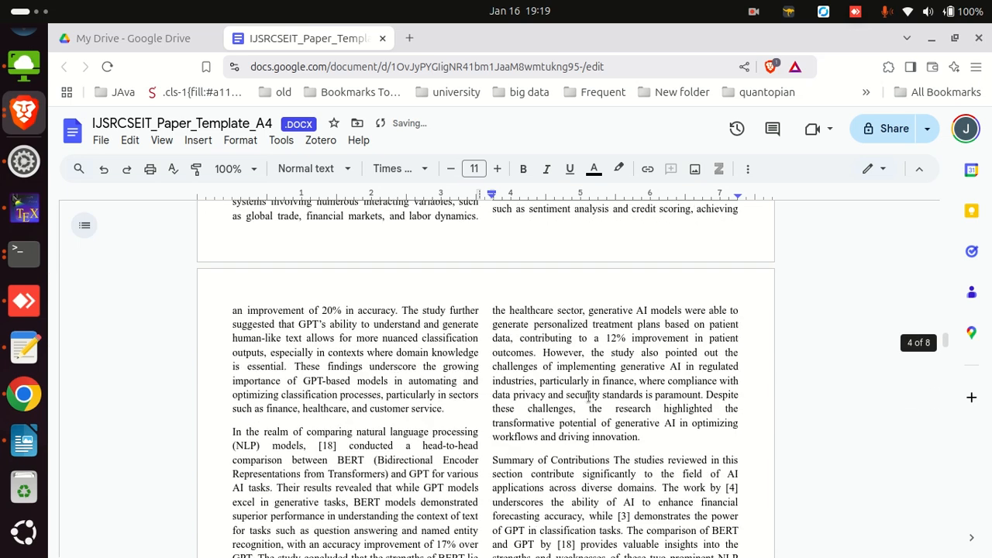
{"action": "key", "text": "alt+Tab"}
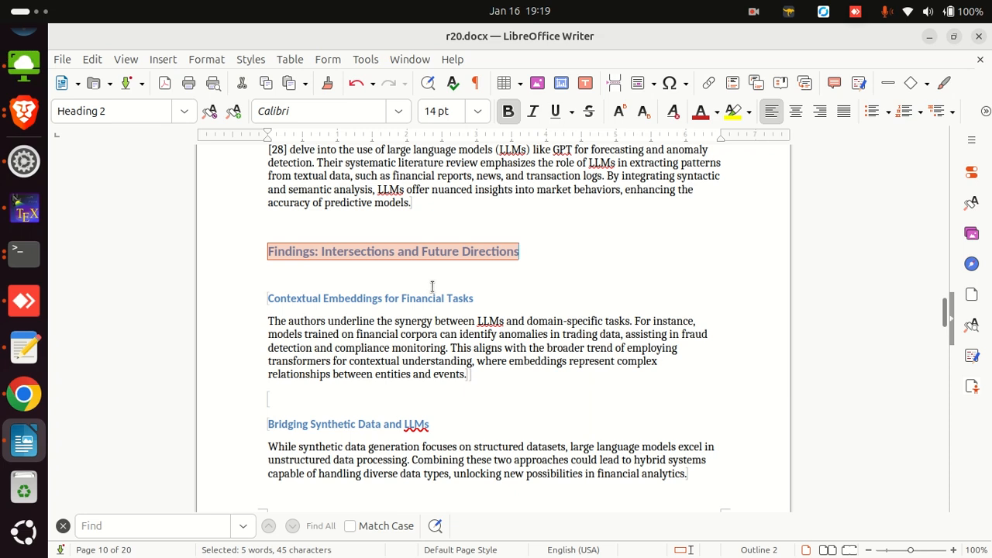
{"action": "key", "text": "alt+Tab"}
{"action": "scroll", "coordinate": [565, 389], "scroll_direction": "down", "scroll_amount": 18}
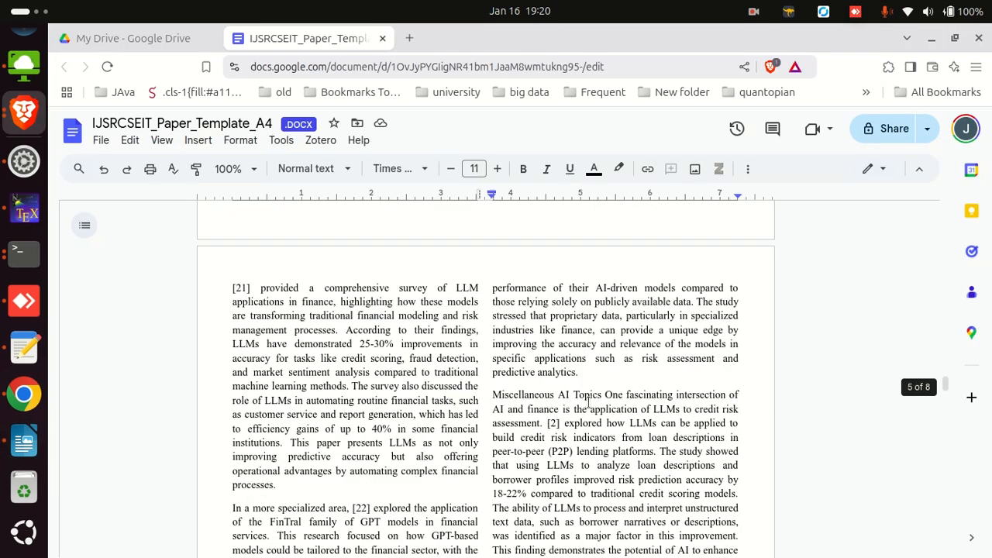
{"action": "scroll", "coordinate": [574, 341], "scroll_direction": "down", "scroll_amount": 5}
{"action": "scroll", "coordinate": [571, 328], "scroll_direction": "up", "scroll_amount": 4}
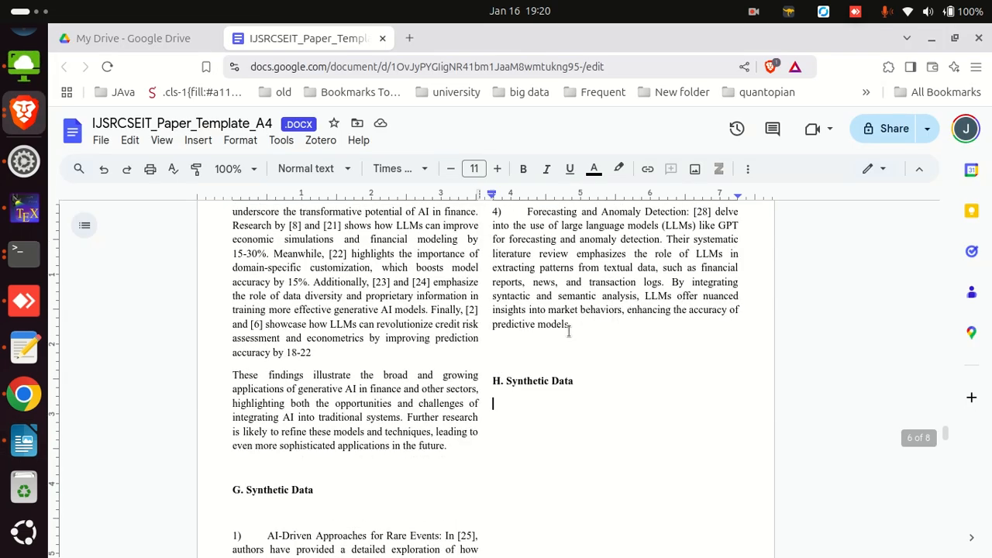
{"action": "left_click_drag", "start_coordinate": [579, 380], "coordinate": [506, 380]}
{"action": "right_click", "coordinate": [535, 380]}
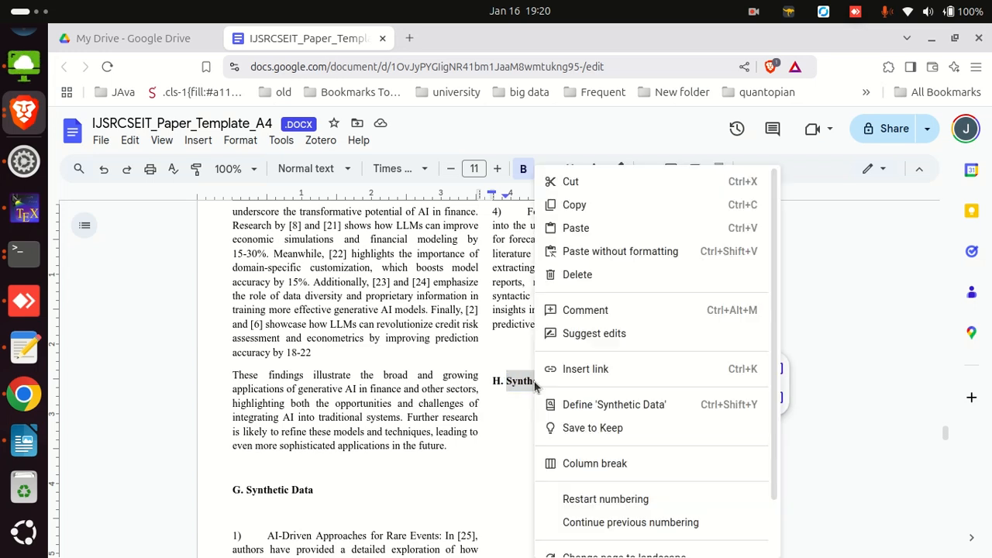
{"action": "left_click", "coordinate": [643, 188]}
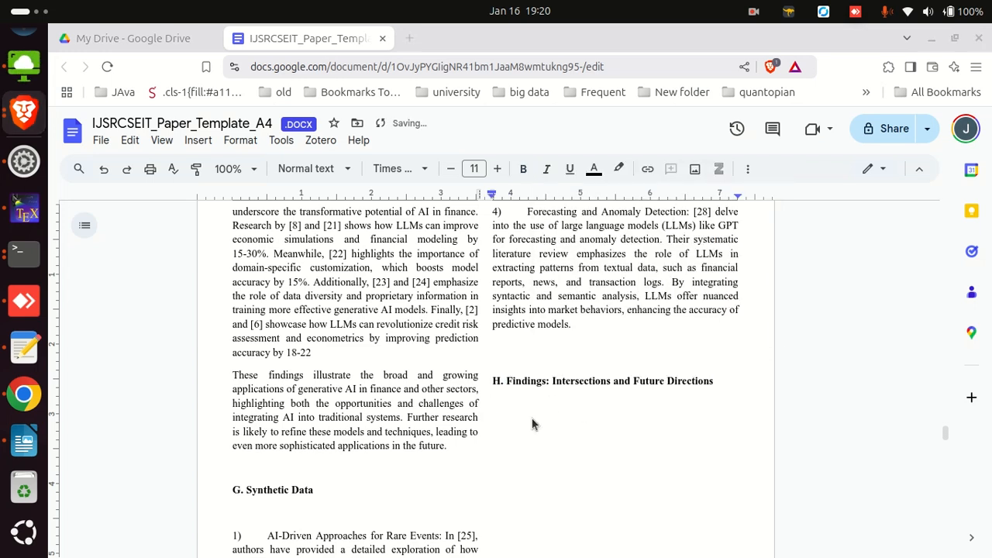
In r20.docx in LibreOffice Writer, copy the Introduction paragraph starting "Generative AI, particularly Large Language Models" and delete it there
{"action": "key", "text": "alt+Tab"}
{"action": "triple_click", "coordinate": [359, 310]}
{"action": "triple_click", "coordinate": [359, 299]}
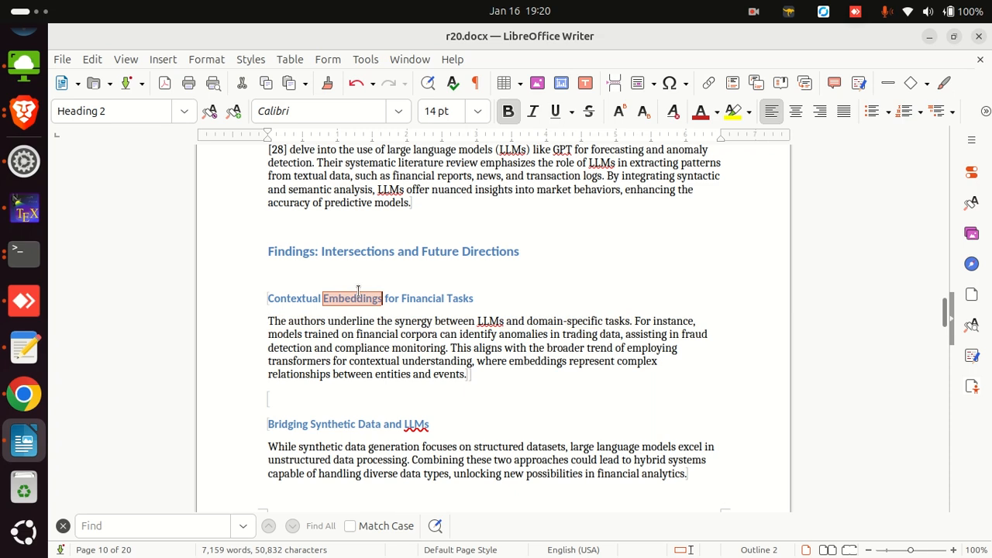
{"action": "scroll", "coordinate": [365, 318], "scroll_direction": "down", "scroll_amount": 5}
{"action": "scroll", "coordinate": [365, 318], "scroll_direction": "down", "scroll_amount": 9}
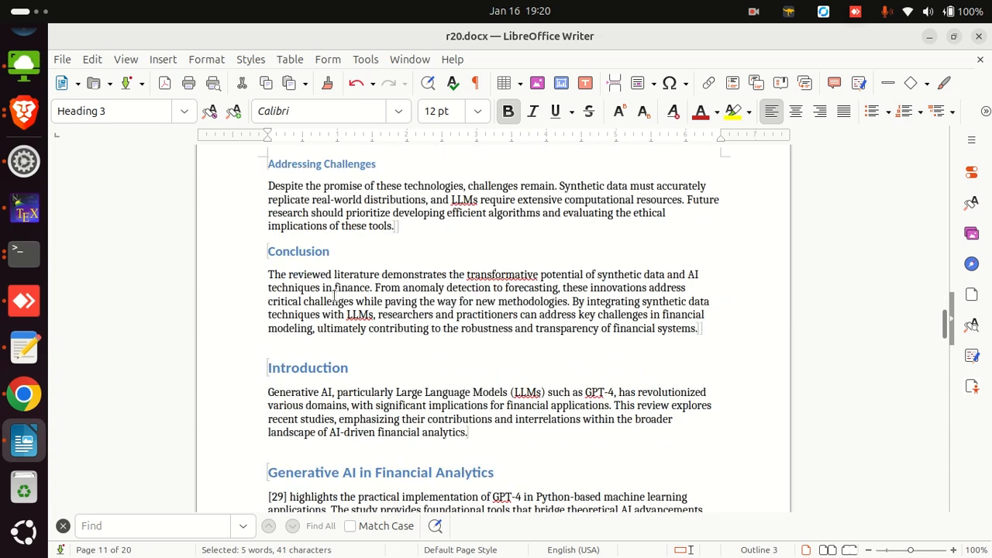
{"action": "triple_click", "coordinate": [338, 419]}
{"action": "left_click", "coordinate": [361, 421]}
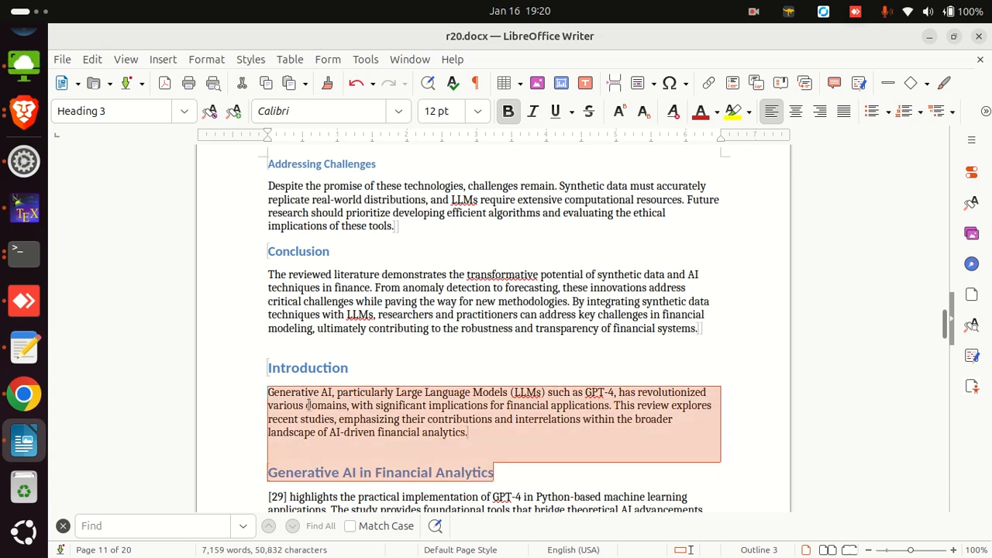
{"action": "left_click", "coordinate": [397, 432]}
{"action": "left_click", "coordinate": [338, 425]}
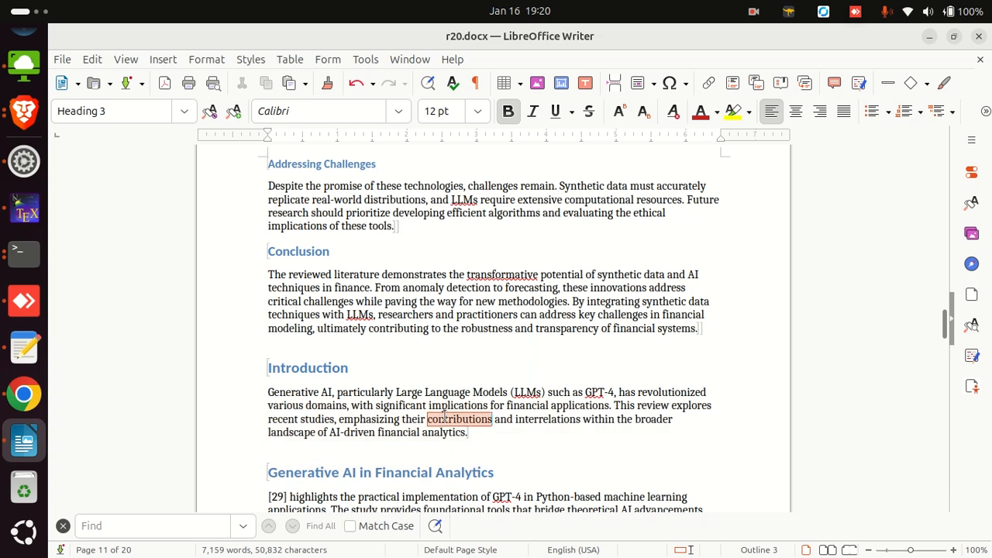
{"action": "triple_click", "coordinate": [465, 419]}
{"action": "left_click", "coordinate": [468, 419]}
{"action": "left_click_drag", "start_coordinate": [500, 437], "coordinate": [260, 391]}
{"action": "key", "text": "ctrl+c"}
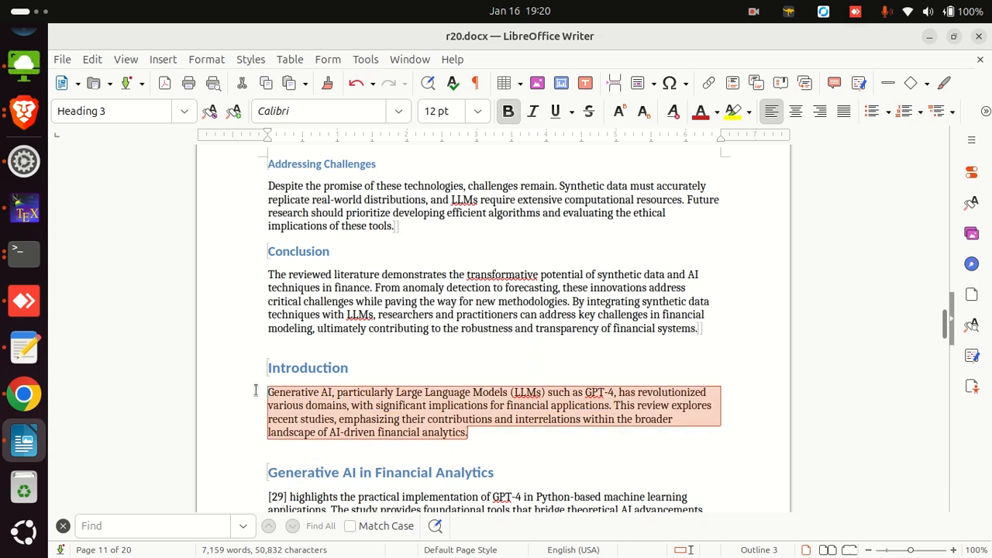
{"action": "key", "text": "Delete"}
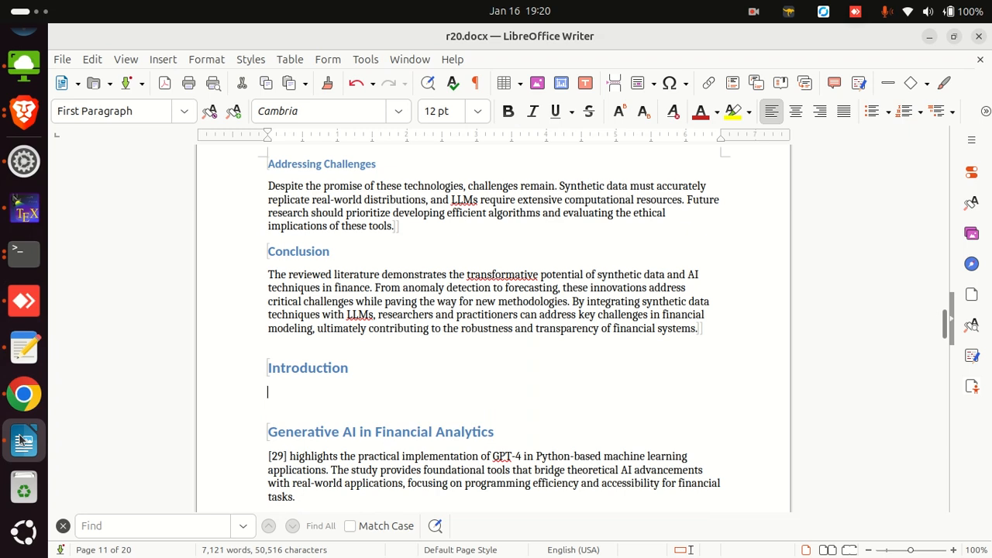
Switch to the Google Docs template in Brave and paste the copied paragraph at the start of the Introduction section
{"action": "left_click", "coordinate": [23, 394]}
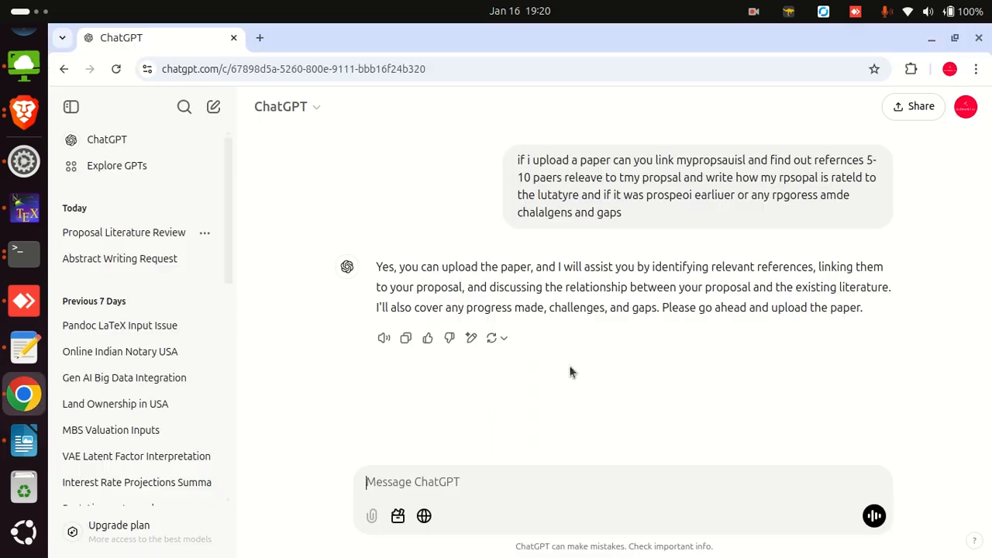
{"action": "left_click", "coordinate": [24, 112]}
{"action": "left_click_drag", "start_coordinate": [945, 433], "coordinate": [944, 218]}
{"action": "scroll", "coordinate": [334, 427], "scroll_direction": "down", "scroll_amount": 4}
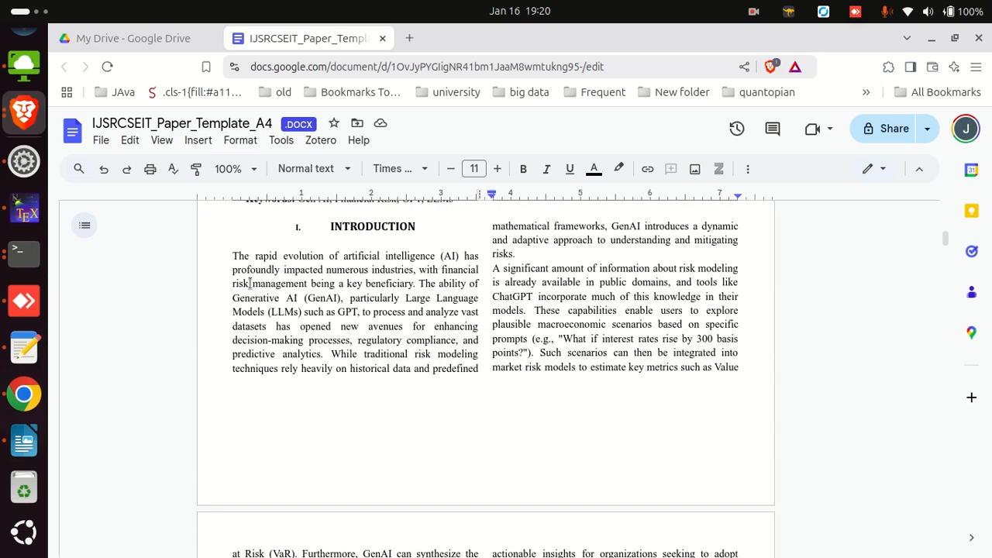
{"action": "left_click", "coordinate": [232, 256]}
{"action": "key", "text": "ctrl+v"}
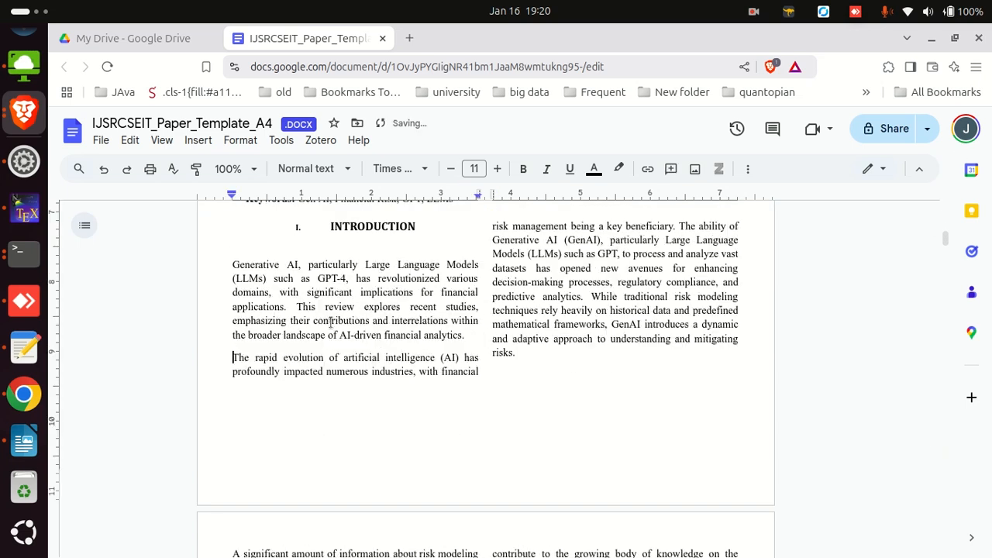
Examine the "H. Findings" section of the template and the matching subsections in r20.docx in LibreOffice Writer
{"action": "scroll", "coordinate": [461, 419], "scroll_direction": "down", "scroll_amount": 20}
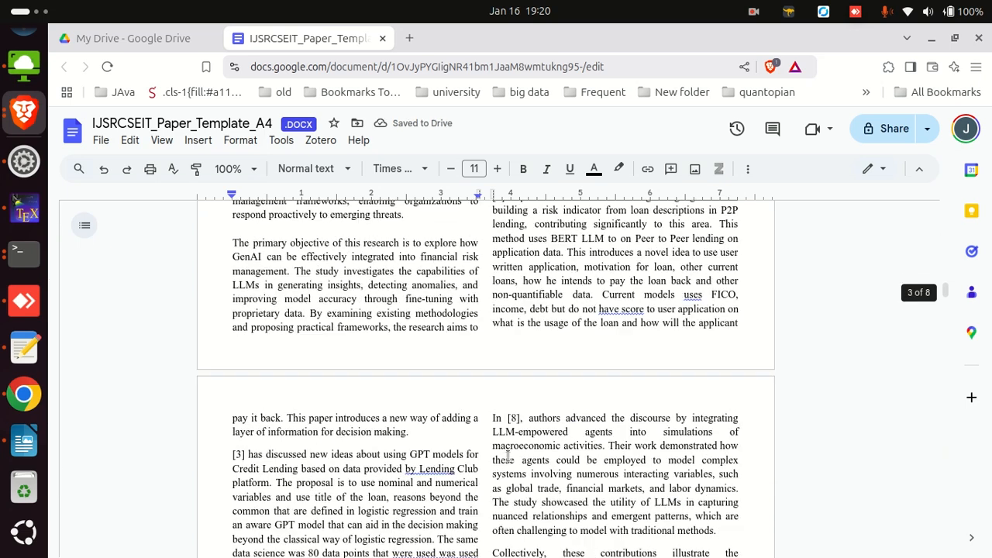
{"action": "scroll", "coordinate": [524, 456], "scroll_direction": "down", "scroll_amount": 20}
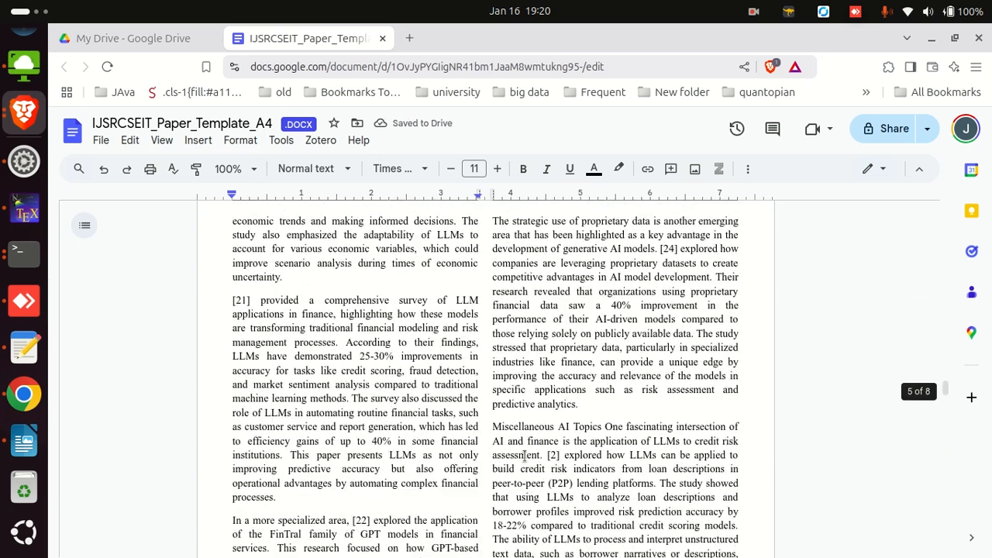
{"action": "scroll", "coordinate": [525, 455], "scroll_direction": "down", "scroll_amount": 2}
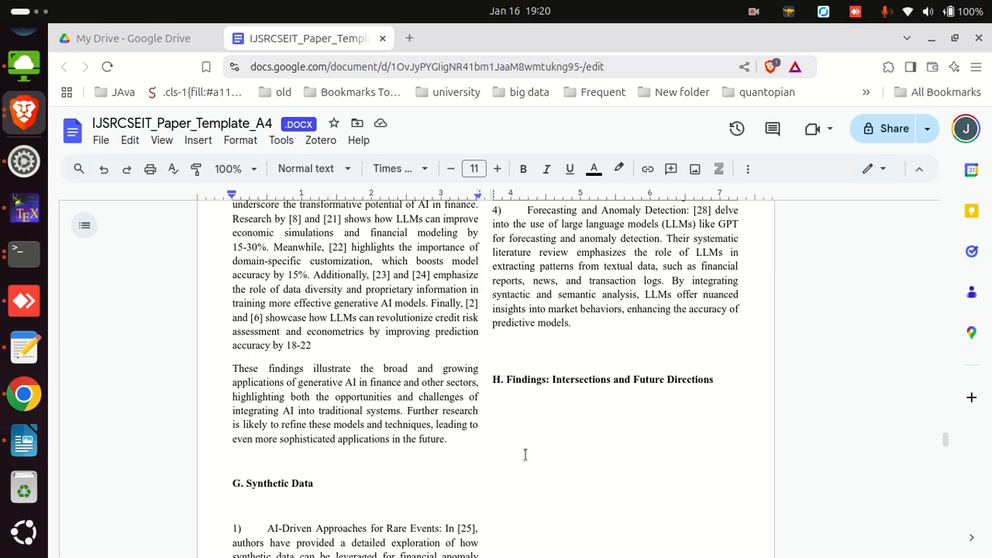
{"action": "scroll", "coordinate": [525, 456], "scroll_direction": "down", "scroll_amount": 1}
{"action": "key", "text": "alt+Tab"}
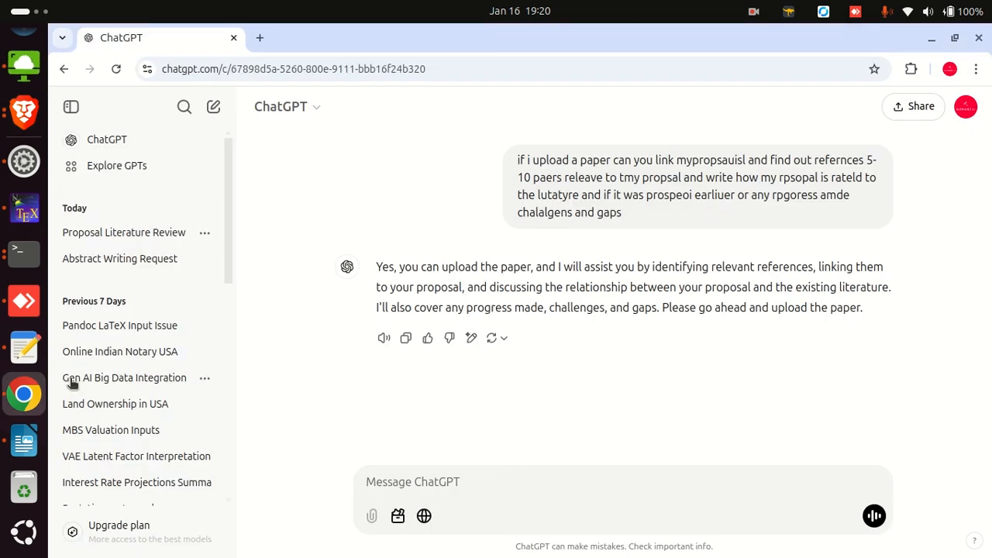
{"action": "left_click", "coordinate": [24, 442]}
{"action": "triple_click", "coordinate": [429, 431]}
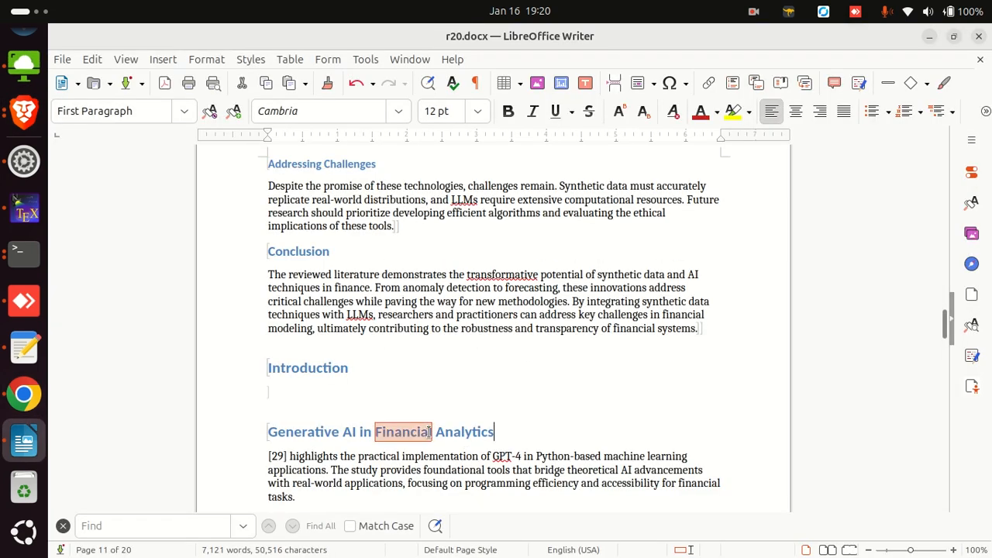
{"action": "scroll", "coordinate": [480, 434], "scroll_direction": "up", "scroll_amount": 7}
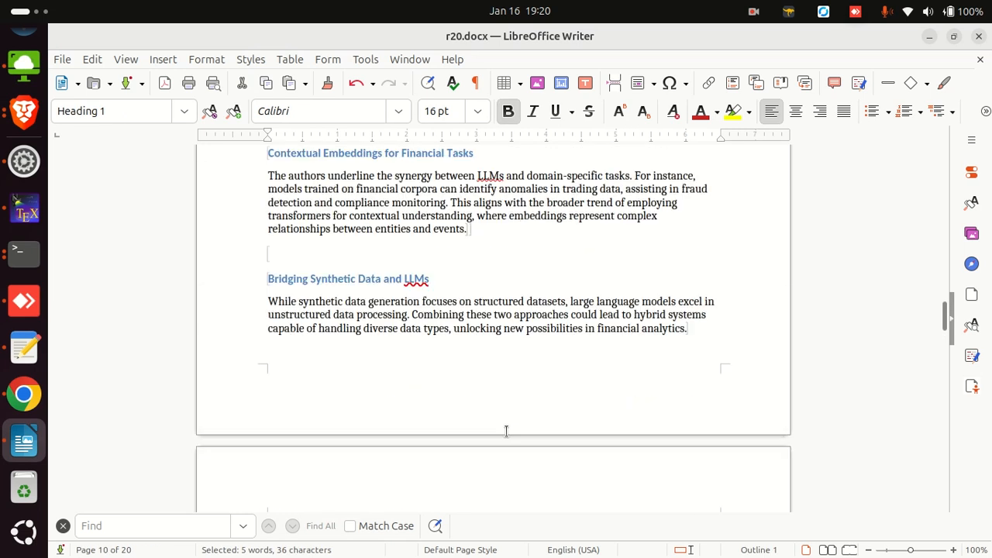
{"action": "scroll", "coordinate": [428, 397], "scroll_direction": "up", "scroll_amount": 1}
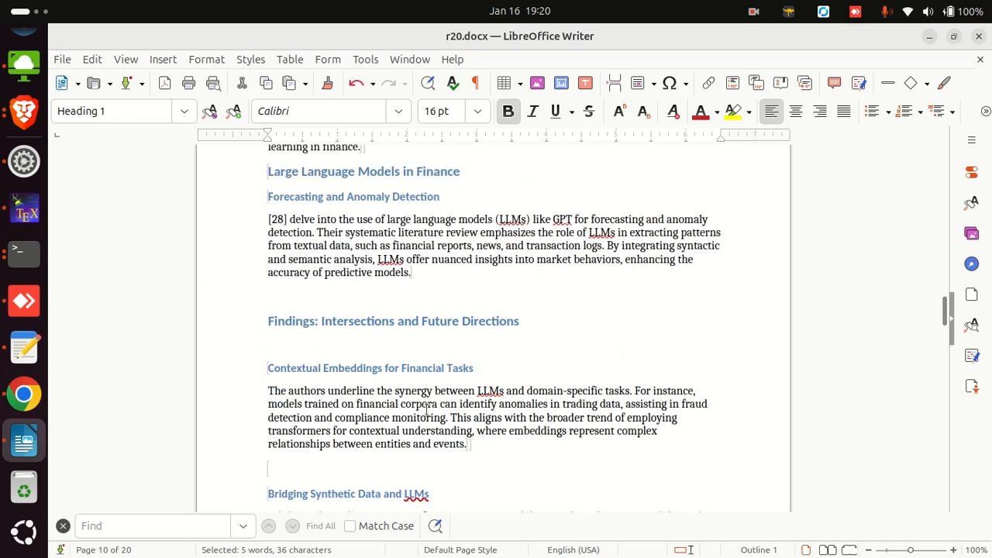
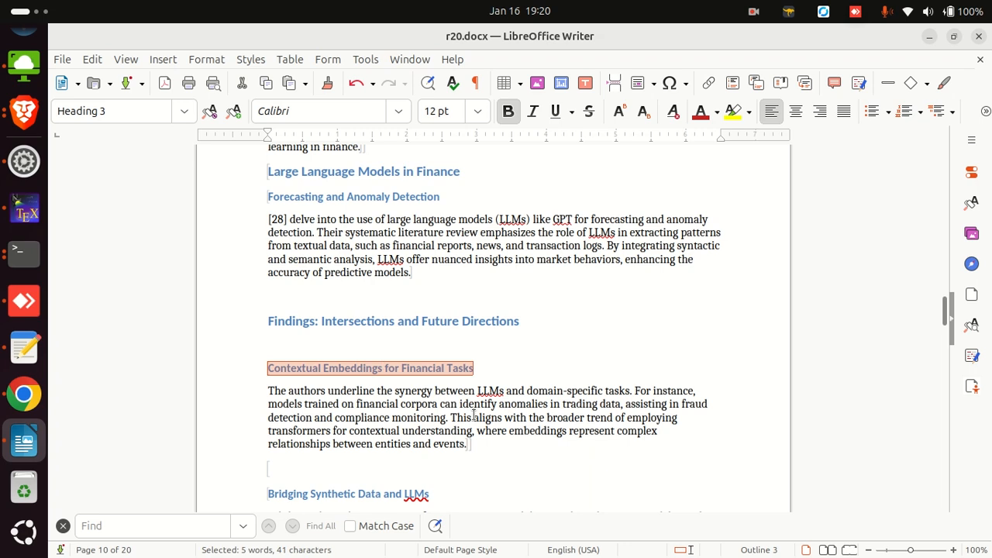
{"action": "scroll", "coordinate": [474, 414], "scroll_direction": "down", "scroll_amount": 5}
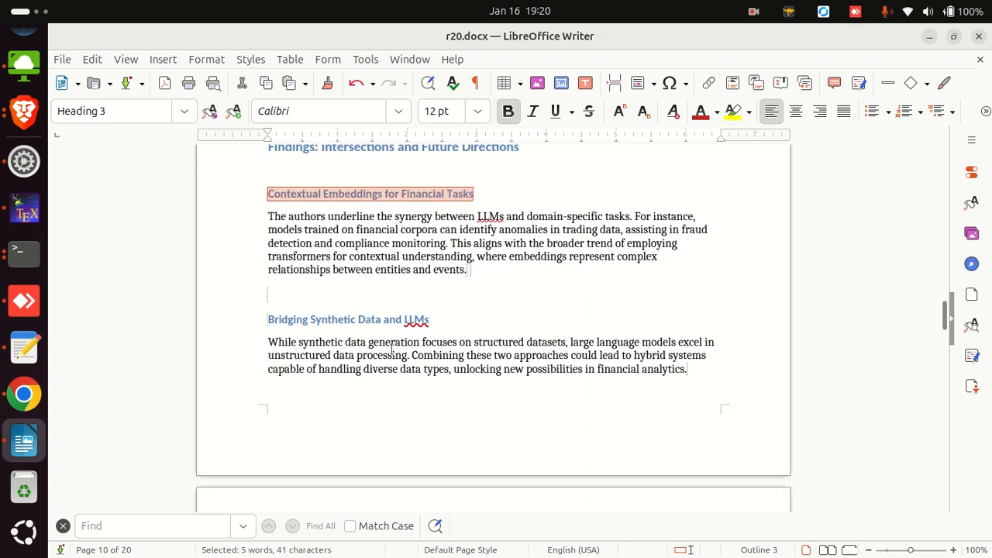
{"action": "scroll", "coordinate": [346, 353], "scroll_direction": "down", "scroll_amount": 3}
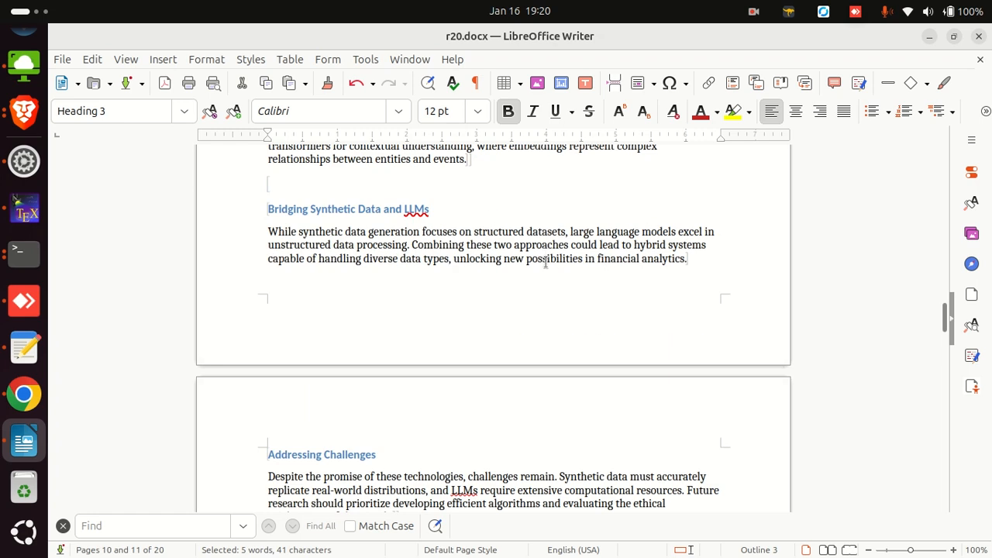
{"action": "scroll", "coordinate": [443, 314], "scroll_direction": "up", "scroll_amount": 2}
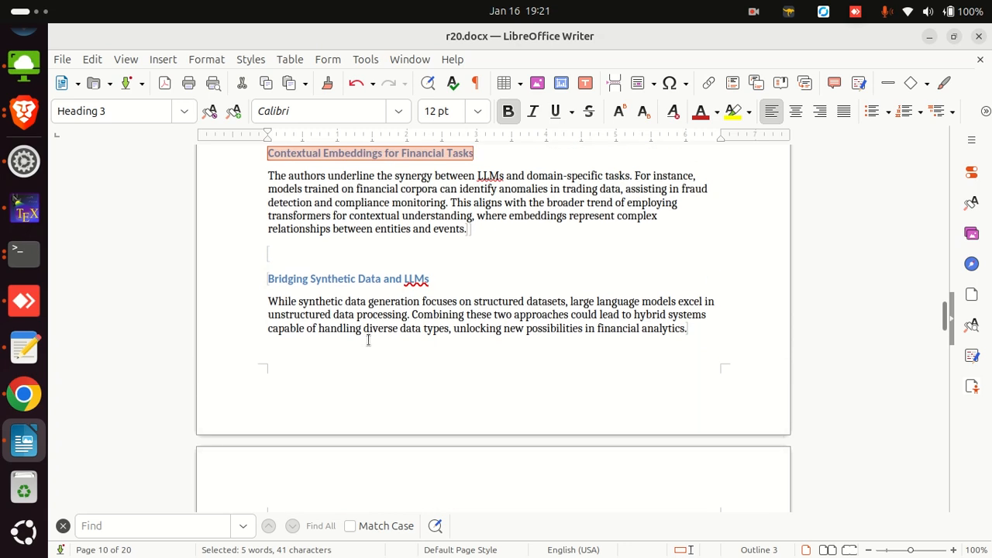
Copy the heading "Bridging Synthetic Data and LLMs" from r20.docx
{"action": "triple_click", "coordinate": [369, 277]}
{"action": "key", "text": "ctrl+c"}
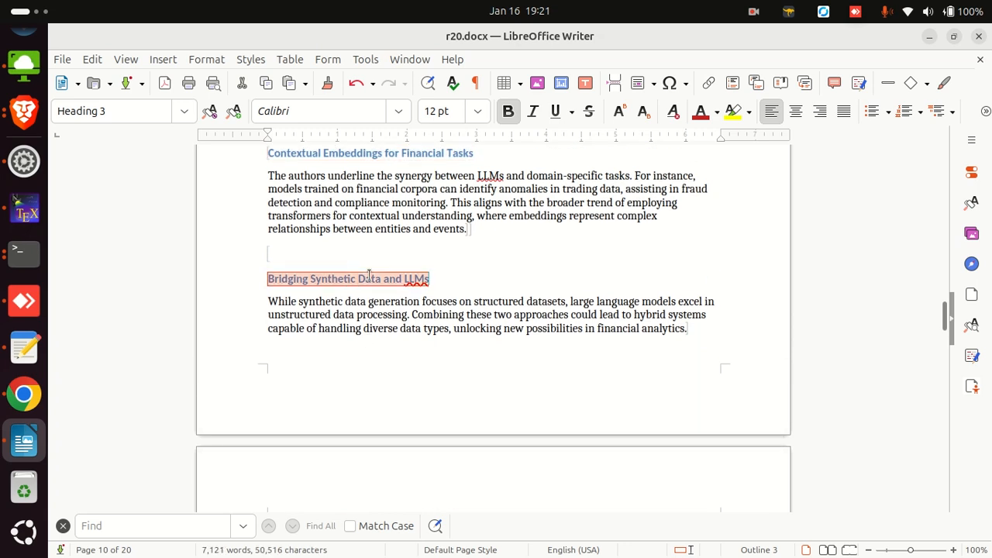
{"action": "key", "text": "alt+Tab"}
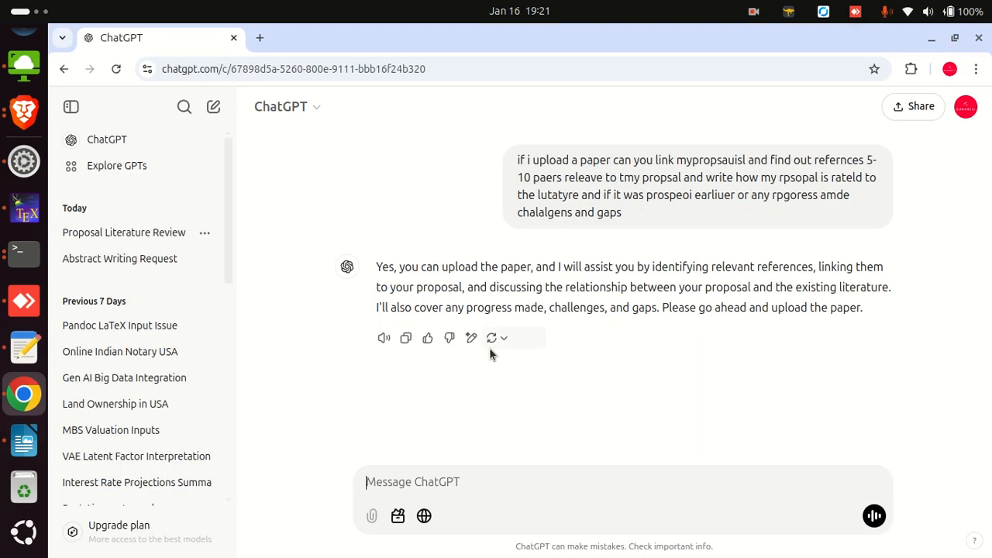
Switch to the template in Brave and paste "Bridging Synthetic Data and LLMs" without formatting below the heading "H. Findings: Intersections and Future Directions"
{"action": "key", "text": "alt+Tab"}
{"action": "key", "text": "alt+Tab"}
{"action": "left_click", "coordinate": [24, 441]}
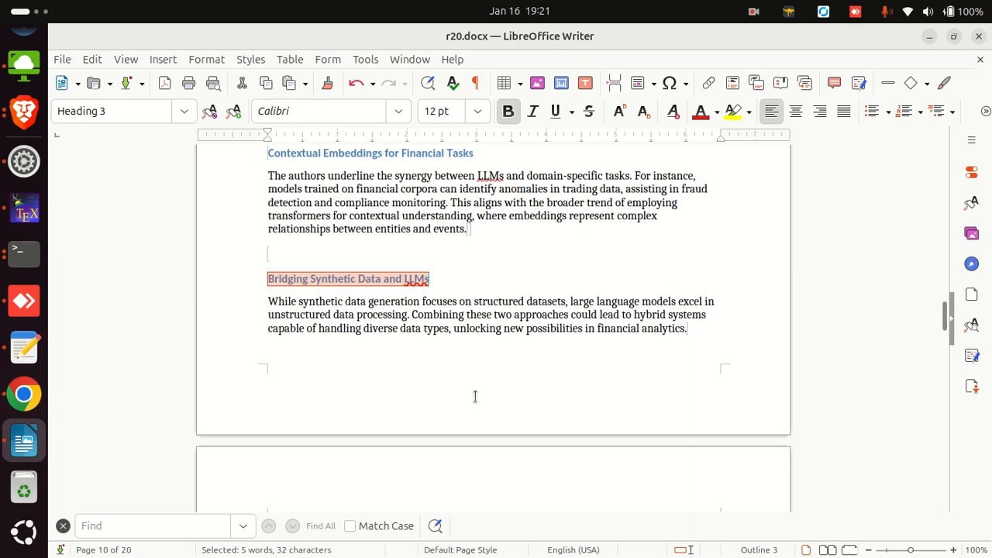
{"action": "left_click", "coordinate": [24, 112]}
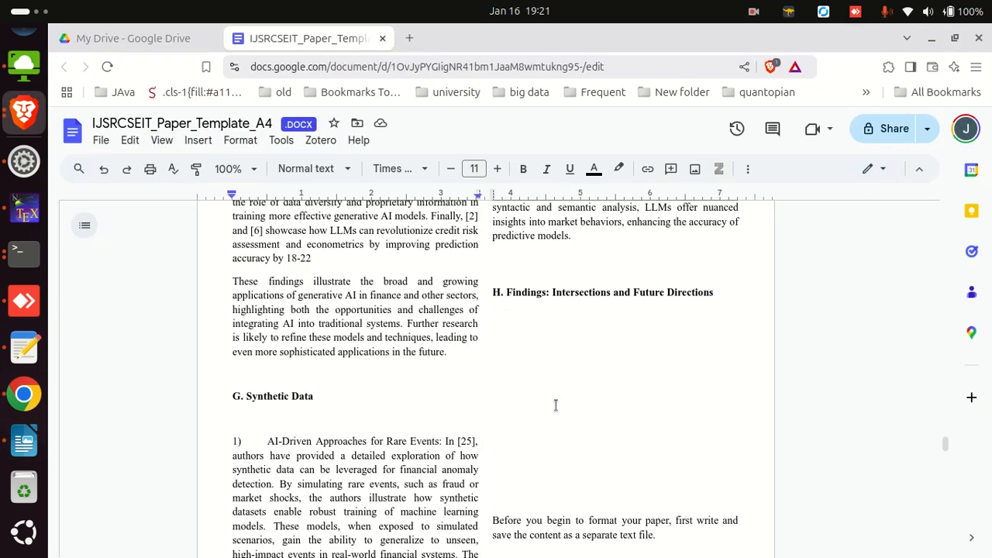
{"action": "key", "text": "ctrl+v"}
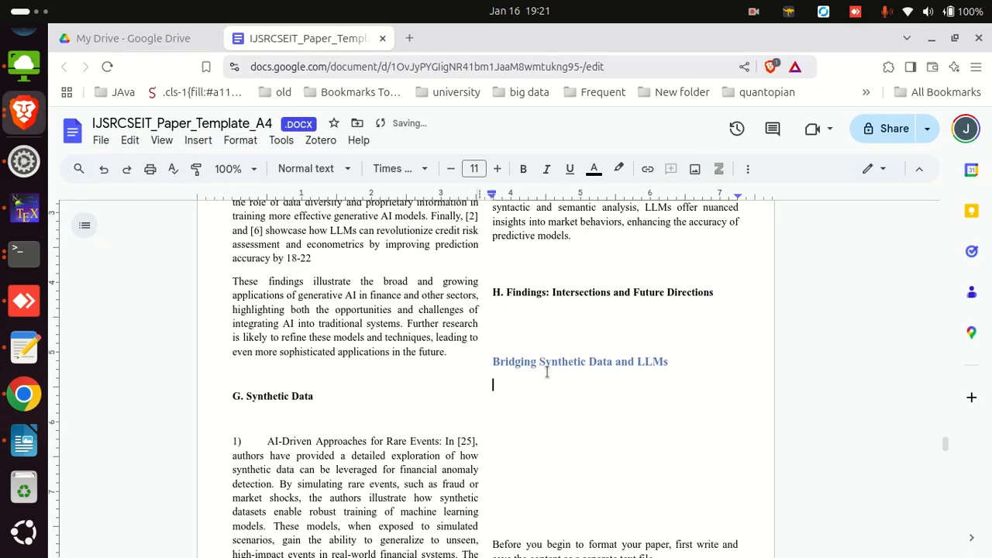
{"action": "key", "text": "ctrl+z"}
{"action": "right_click", "coordinate": [547, 370]}
{"action": "left_click", "coordinate": [594, 353]}
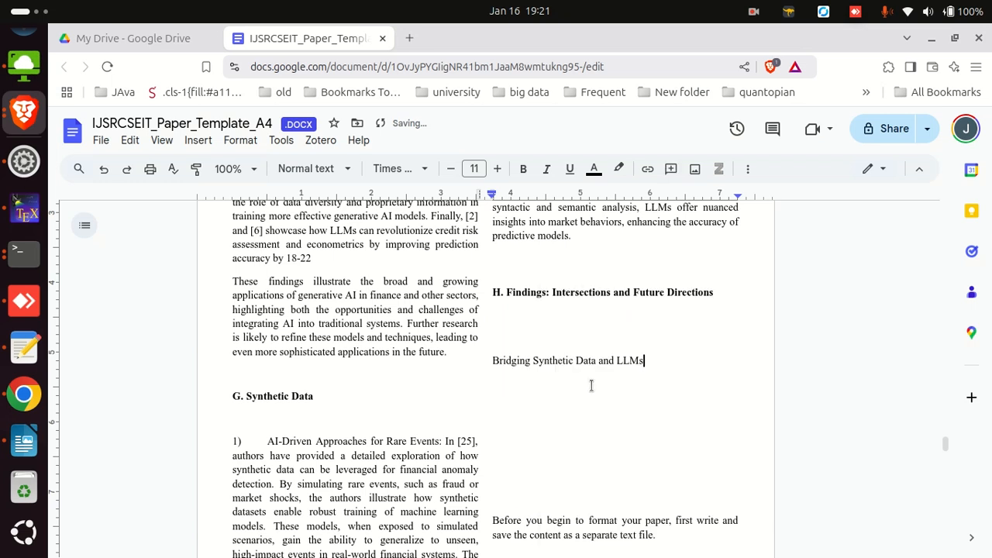
Add an empty line above the "LITERATURE REVIEW" section heading and copy that numbered heading
{"action": "scroll", "coordinate": [531, 413], "scroll_direction": "up", "scroll_amount": 5}
{"action": "scroll", "coordinate": [531, 412], "scroll_direction": "up", "scroll_amount": 20}
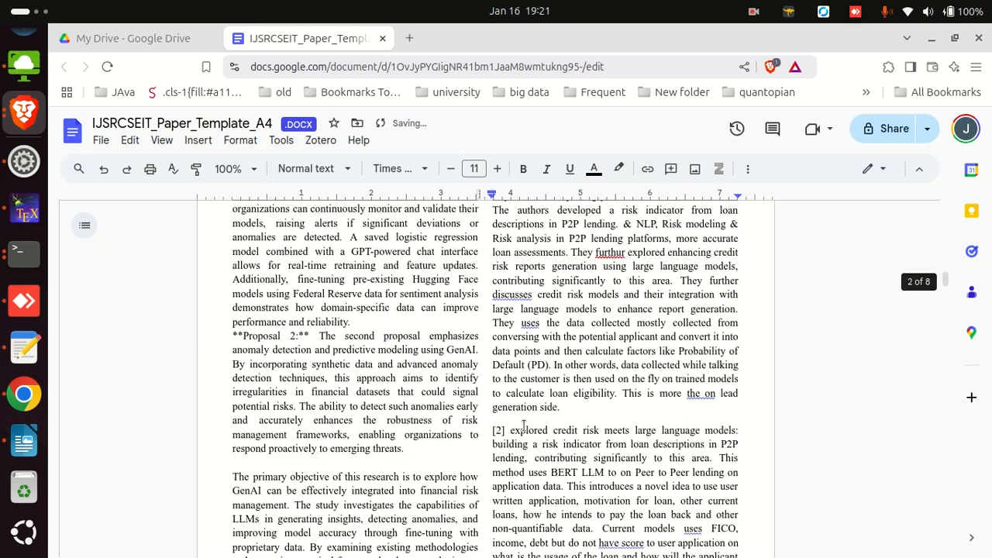
{"action": "scroll", "coordinate": [524, 425], "scroll_direction": "down", "scroll_amount": 3}
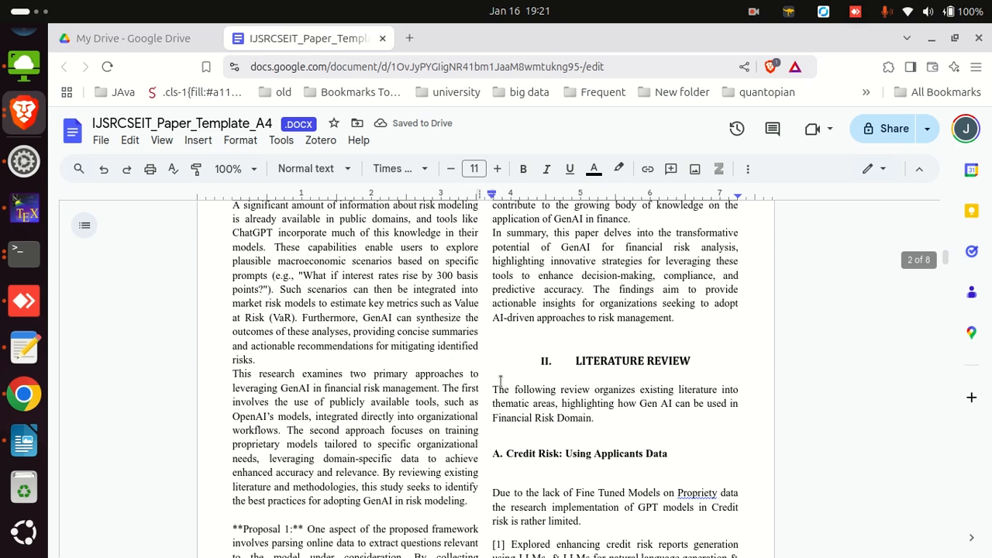
{"action": "triple_click", "coordinate": [627, 366]}
{"action": "left_click", "coordinate": [694, 351]}
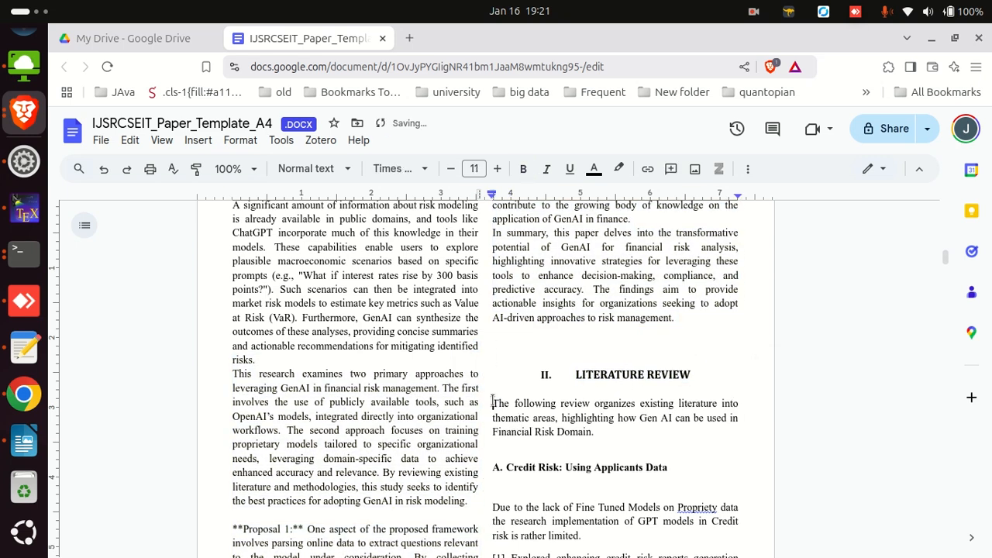
{"action": "key", "text": "Return"}
{"action": "left_click_drag", "start_coordinate": [633, 374], "coordinate": [512, 365]}
{"action": "key", "text": "ctrl+c"}
Paste the copied section heading above "H. Findings: Intersections and Future Directions"
{"action": "scroll", "coordinate": [603, 403], "scroll_direction": "down", "scroll_amount": 20}
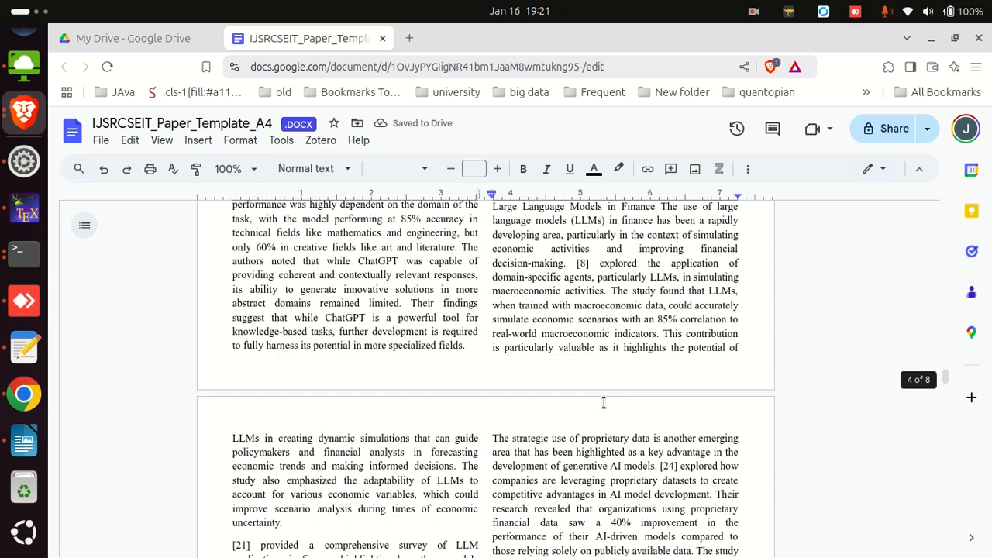
{"action": "scroll", "coordinate": [604, 402], "scroll_direction": "down", "scroll_amount": 15}
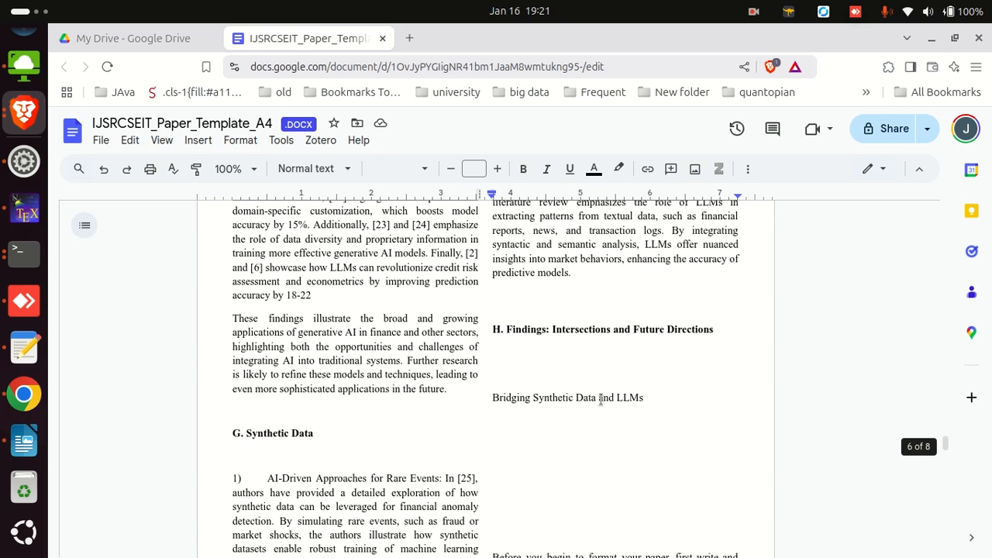
{"action": "scroll", "coordinate": [601, 399], "scroll_direction": "up", "scroll_amount": 1}
{"action": "left_click", "coordinate": [514, 350]}
{"action": "key", "text": "ctrl+v"}
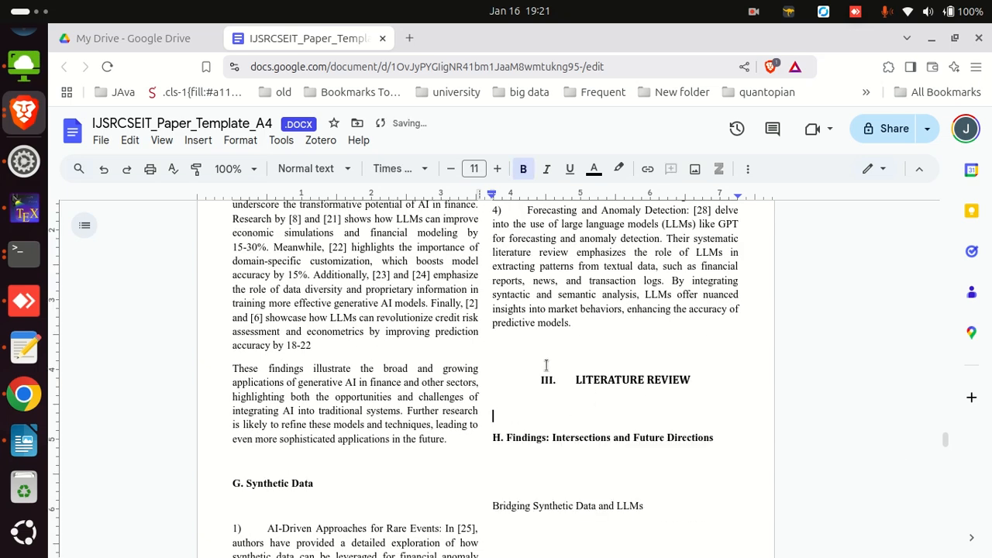
Replace the pasted section heading's text with "INTERSECTION OF DOMAINS"
{"action": "left_click_drag", "start_coordinate": [715, 440], "coordinate": [526, 441]}
{"action": "double_click", "coordinate": [577, 382]}
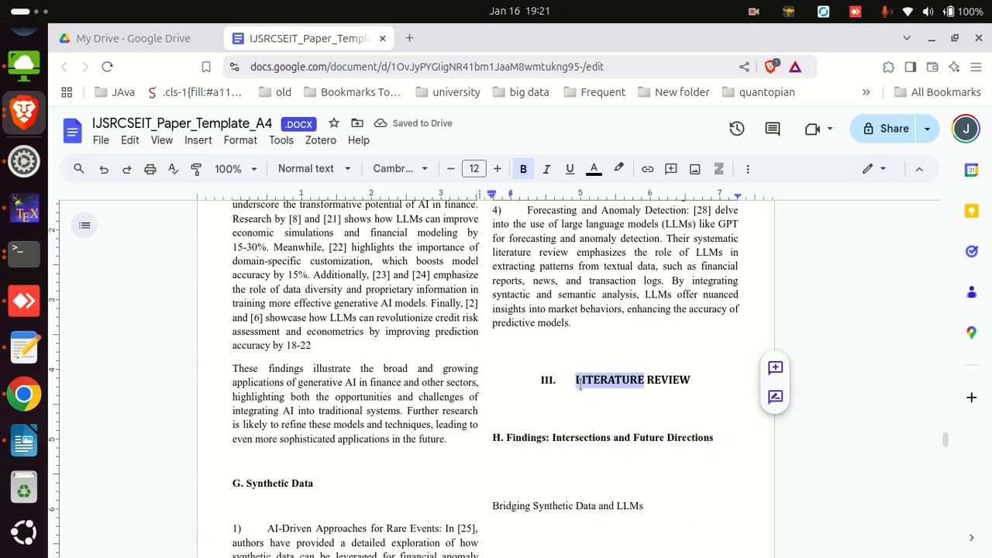
{"action": "triple_click", "coordinate": [583, 382]}
{"action": "type", "text": "INt"}
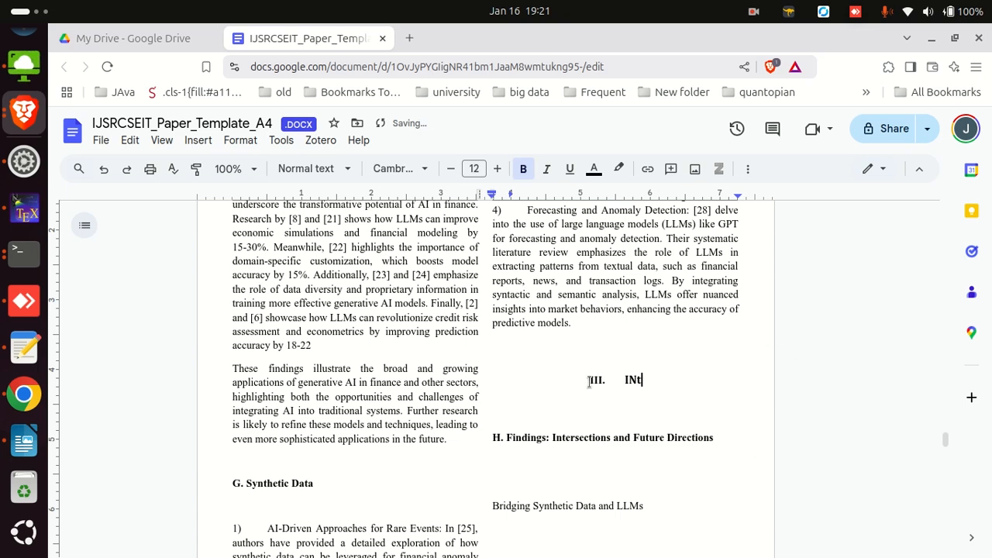
{"action": "type", "text": "ersectio of "}
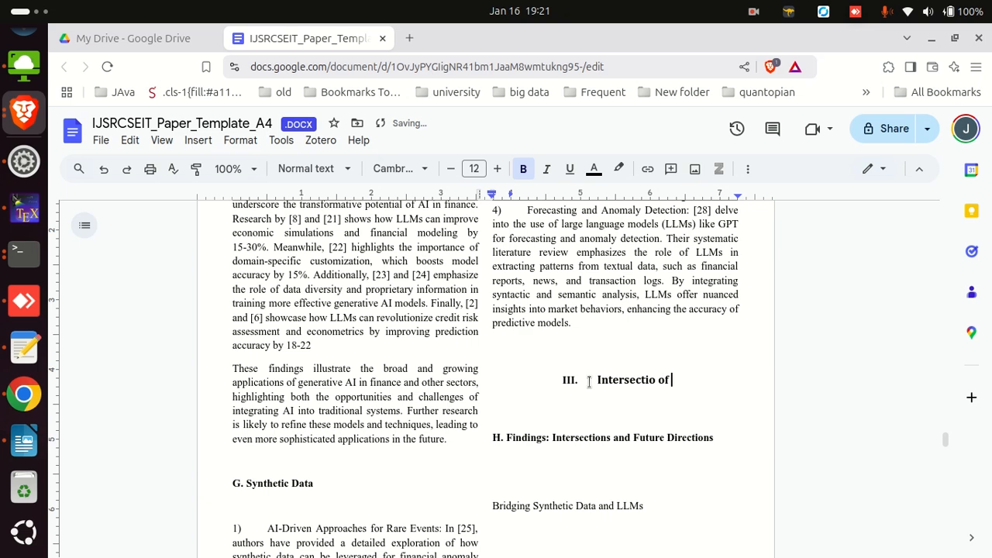
{"action": "type", "text": "Domains and"}
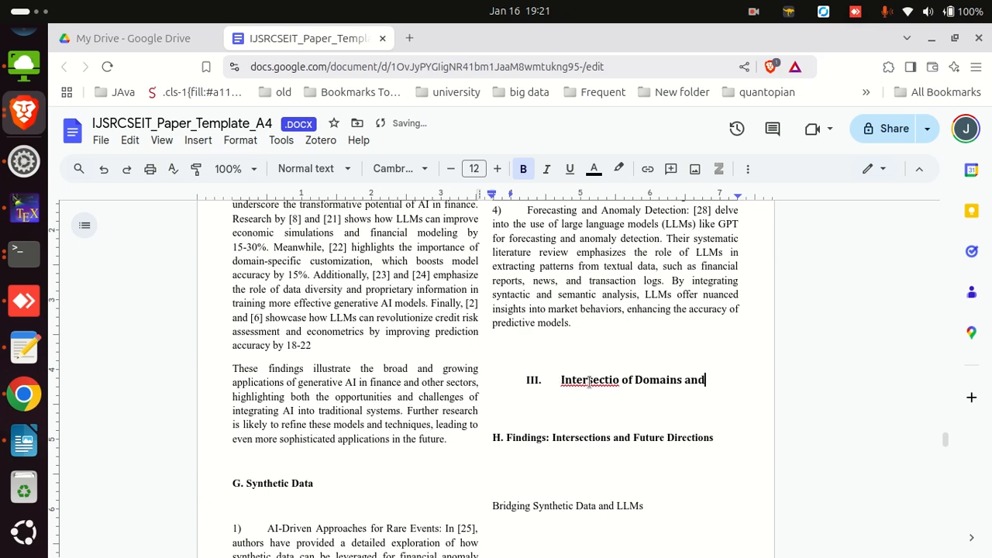
{"action": "key", "text": "BackSpace"}
{"action": "key", "text": "BackSpace"}
{"action": "key", "text": "BackSpace"}
{"action": "key", "text": "BackSpace"}
{"action": "key", "text": "BackSpace"}
{"action": "key", "text": "BackSpace"}
{"action": "key", "text": "BackSpace"}
{"action": "key", "text": "BackSpace"}
{"action": "key", "text": "BackSpace"}
{"action": "key", "text": "BackSpace"}
{"action": "key", "text": "BackSpace"}
{"action": "key", "text": "BackSpace"}
{"action": "key", "text": "BackSpace"}
{"action": "key", "text": "BackSpace"}
{"action": "key", "text": "BackSpace"}
{"action": "key", "text": "BackSpace"}
{"action": "key", "text": "BackSpace"}
{"action": "key", "text": "BackSpace"}
{"action": "key", "text": "BackSpace"}
{"action": "key", "text": "BackSpace"}
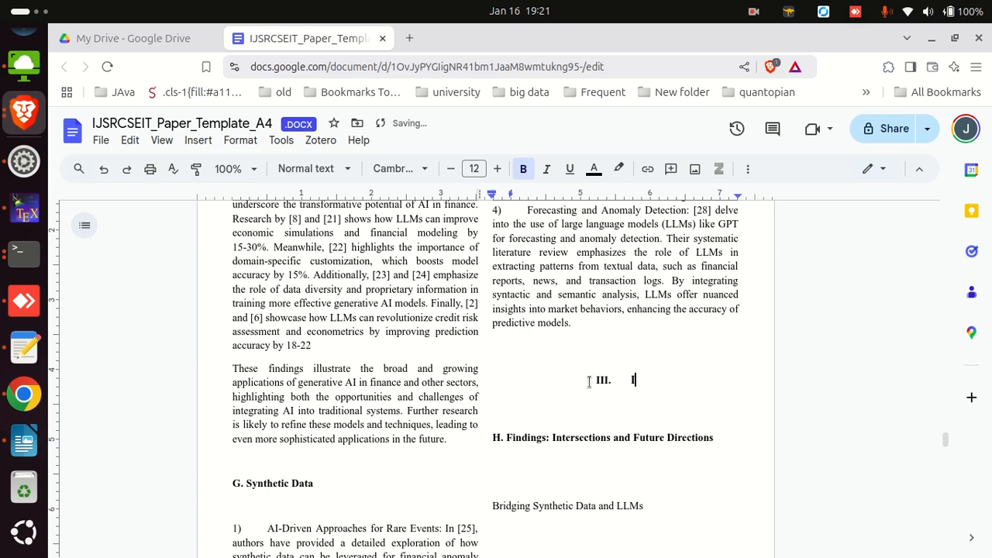
{"action": "type", "text": "NTERSECTION Of"}
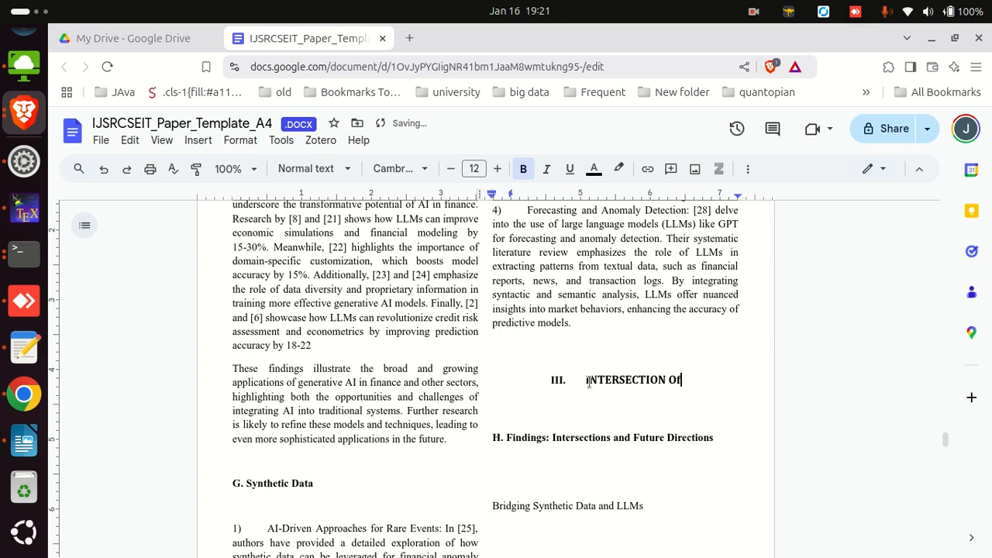
{"action": "key", "text": "BackSpace"}
{"action": "type", "text": "F DOMAINS"}
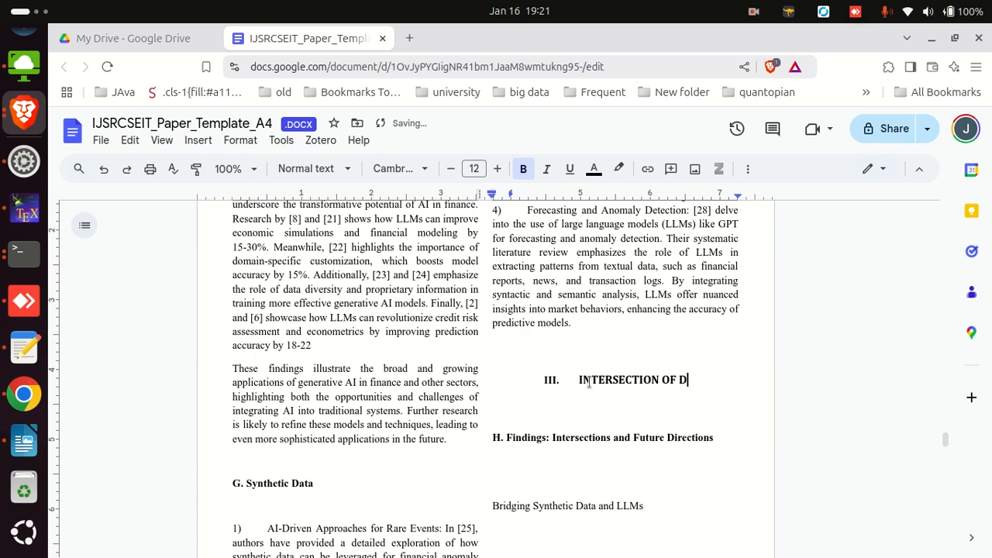
Move the "Bridging Synthetic Data and LLMs" text into heading H without formatting, replacing "Findings: Intersections and Future Directions"
{"action": "triple_click", "coordinate": [577, 438]}
{"action": "left_click_drag", "start_coordinate": [643, 506], "coordinate": [489, 507]}
{"action": "key", "text": "ctrl+c"}
{"action": "key", "text": "BackSpace"}
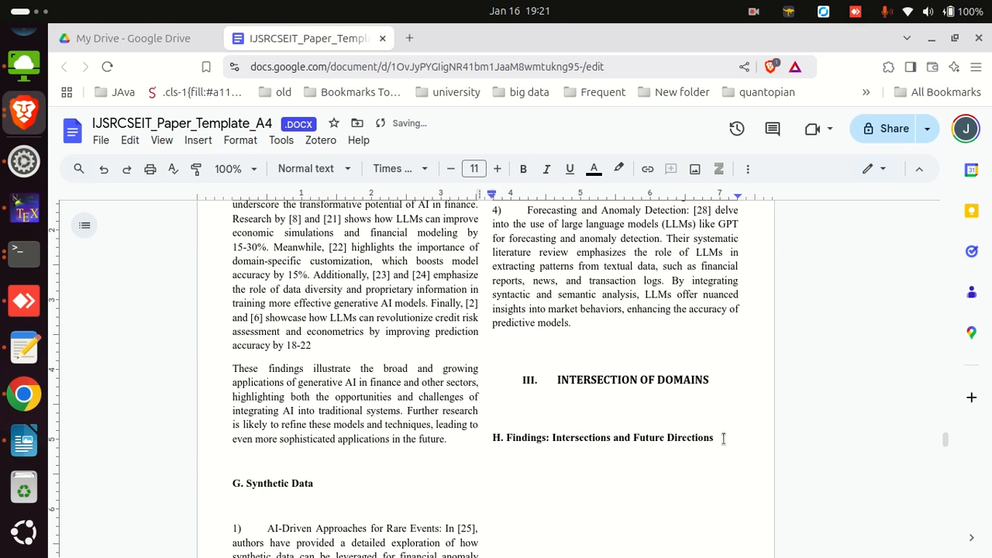
{"action": "left_click_drag", "start_coordinate": [723, 439], "coordinate": [506, 437]}
{"action": "right_click", "coordinate": [516, 438]}
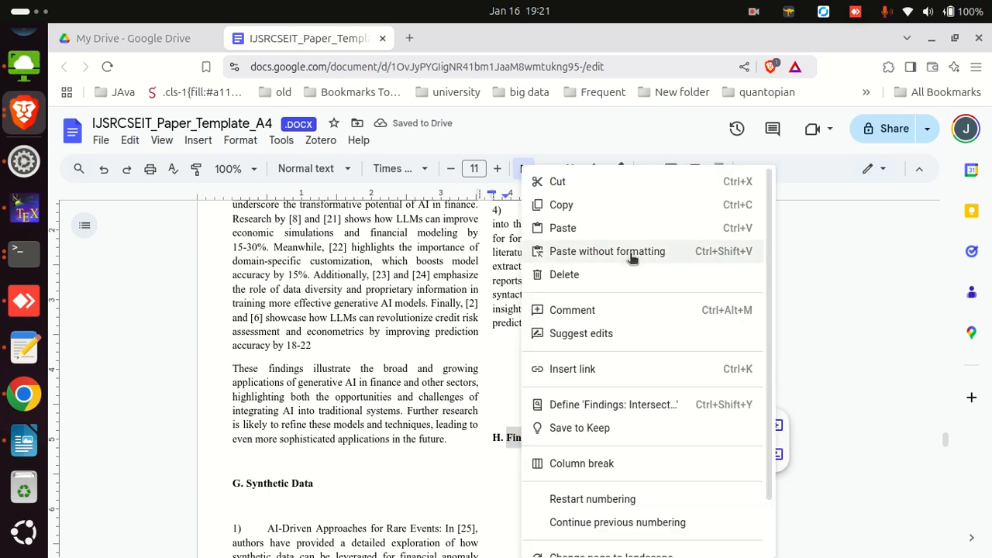
{"action": "left_click", "coordinate": [607, 251]}
Try to apply the uppercase-letter list style to the "Bridging Synthetic Data and LLMs" heading's lettering
{"action": "left_click", "coordinate": [497, 437]}
{"action": "right_click", "coordinate": [496, 437]}
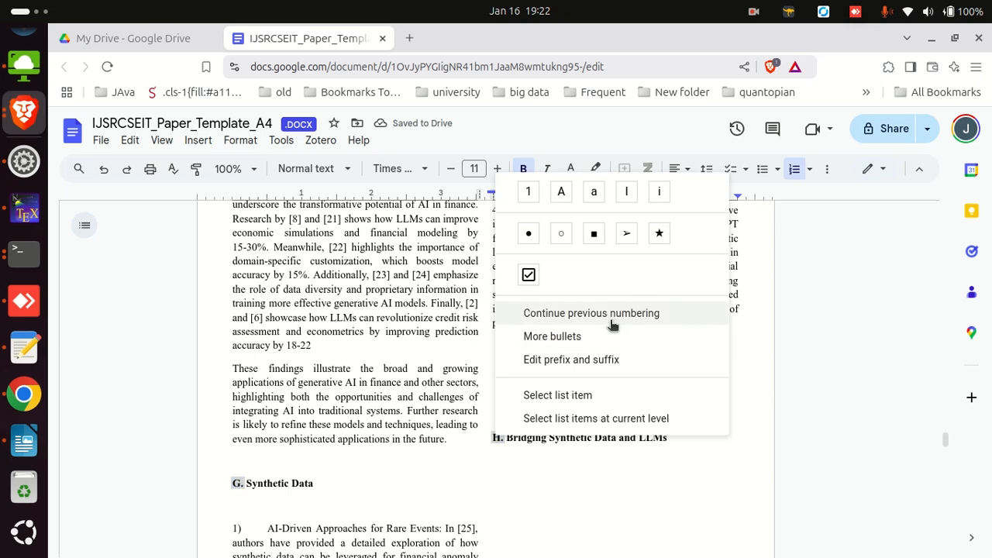
{"action": "left_click", "coordinate": [562, 194]}
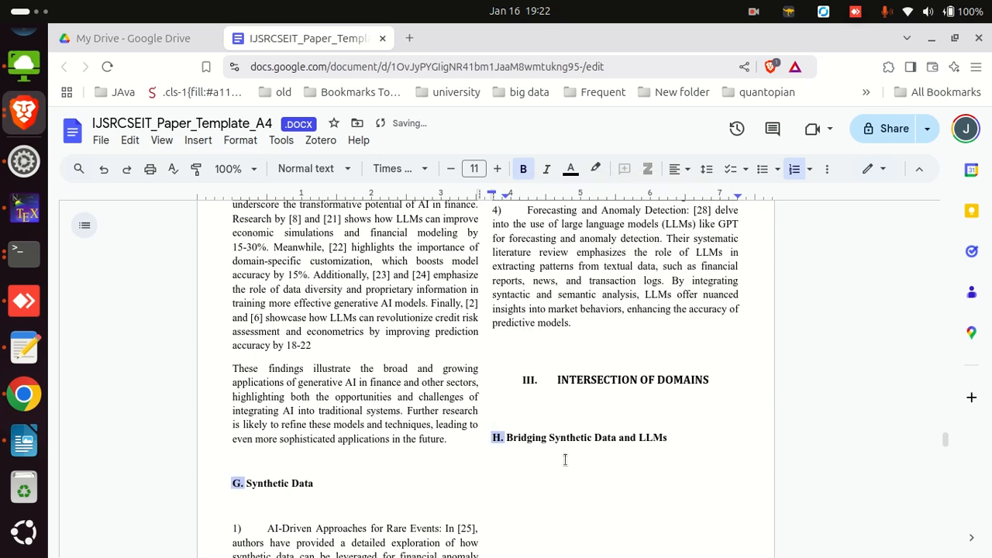
{"action": "right_click", "coordinate": [500, 434]}
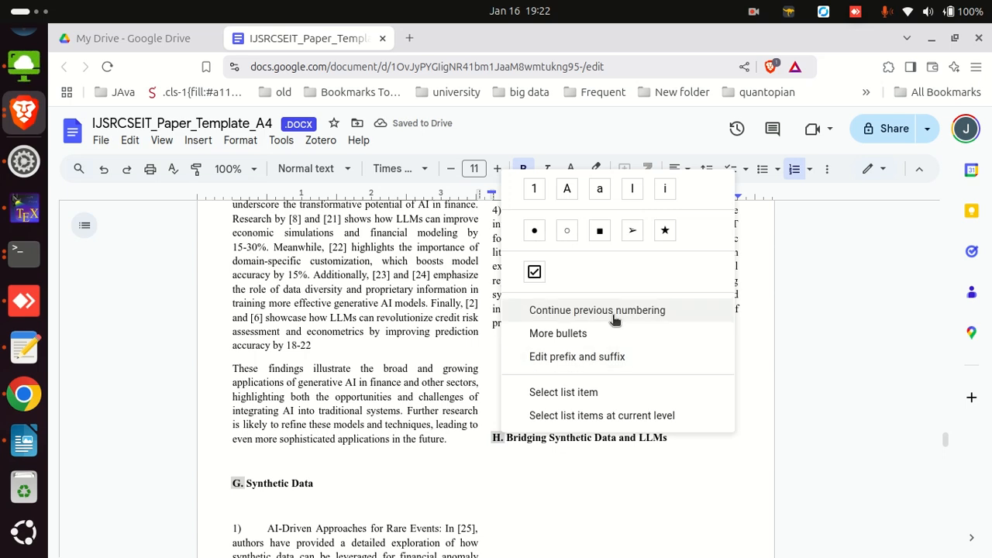
{"action": "left_click", "coordinate": [587, 419]}
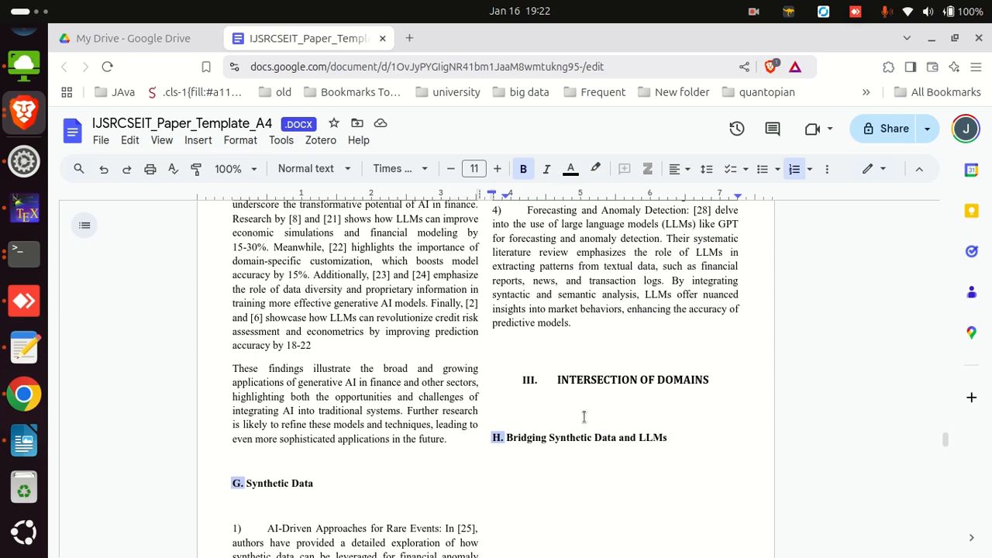
Restart the list lettering at A for the "Bridging Synthetic Data and LLMs" heading
{"action": "left_click", "coordinate": [577, 437]}
{"action": "left_click", "coordinate": [496, 438]}
{"action": "right_click", "coordinate": [497, 438]}
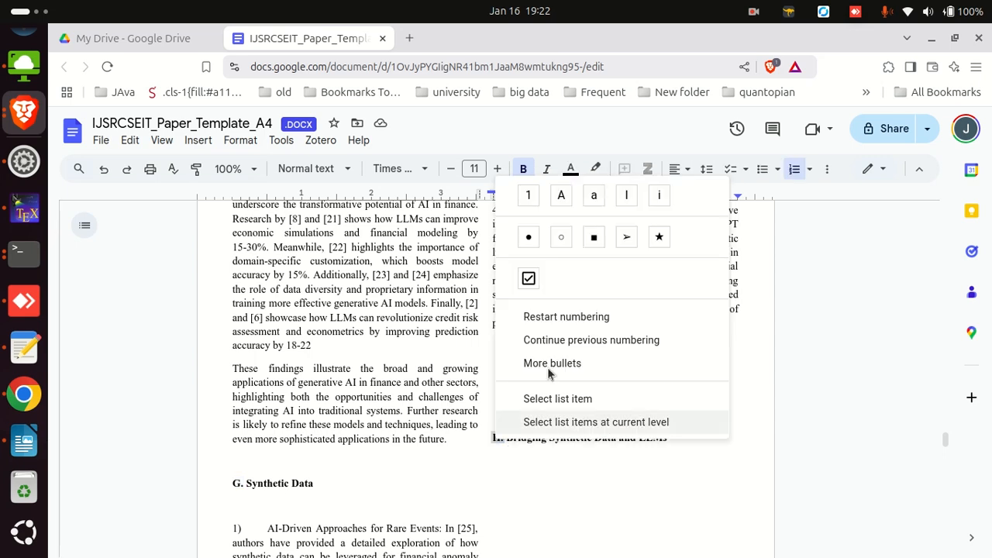
{"action": "left_click", "coordinate": [546, 317]}
{"action": "left_click", "coordinate": [593, 383]}
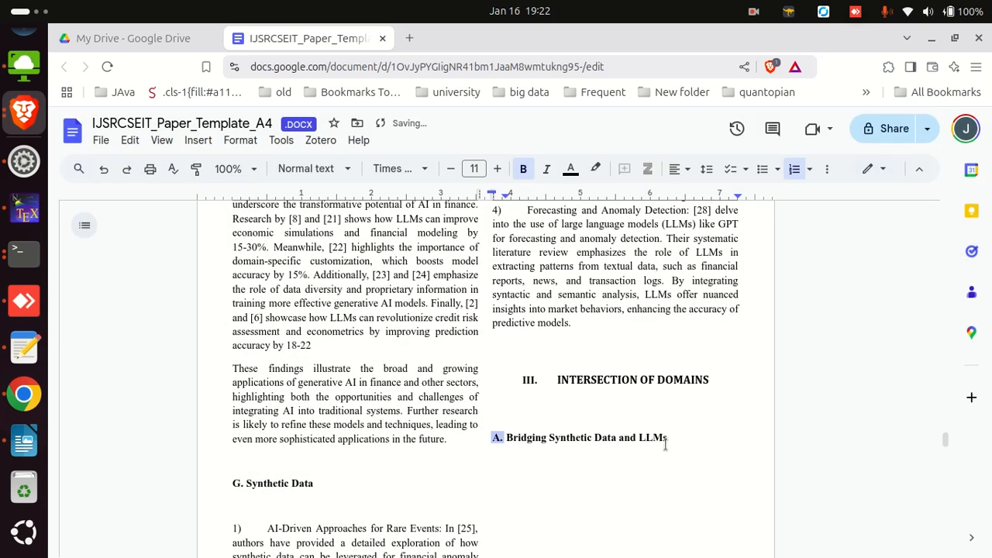
Copy the paragraph starting "While synthetic data generation" from r20.docx in LibreOffice Writer and paste it under heading A in the Brave template
{"action": "left_click", "coordinate": [643, 467]}
{"action": "key", "text": "alt+Tab"}
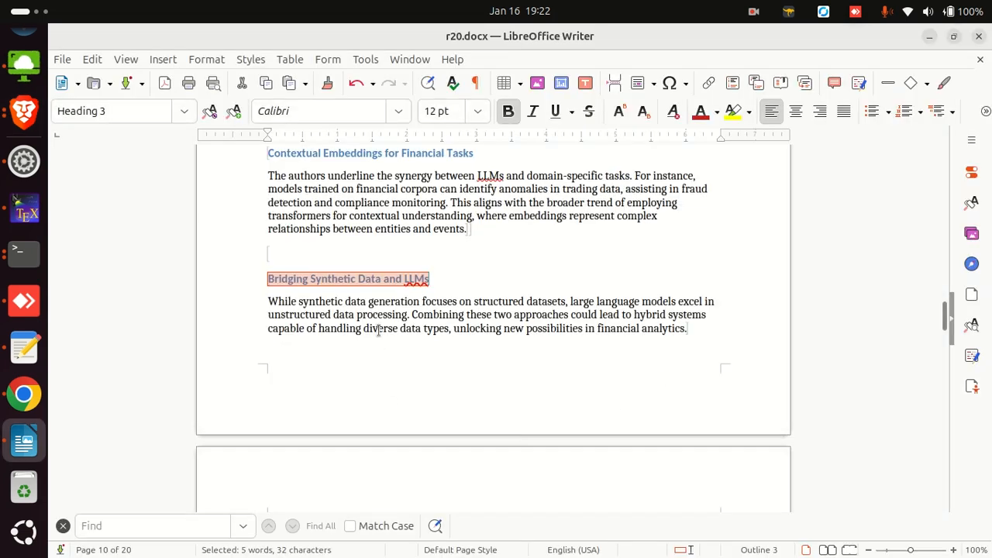
{"action": "scroll", "coordinate": [421, 346], "scroll_direction": "down", "scroll_amount": 4}
{"action": "scroll", "coordinate": [437, 378], "scroll_direction": "up", "scroll_amount": 2}
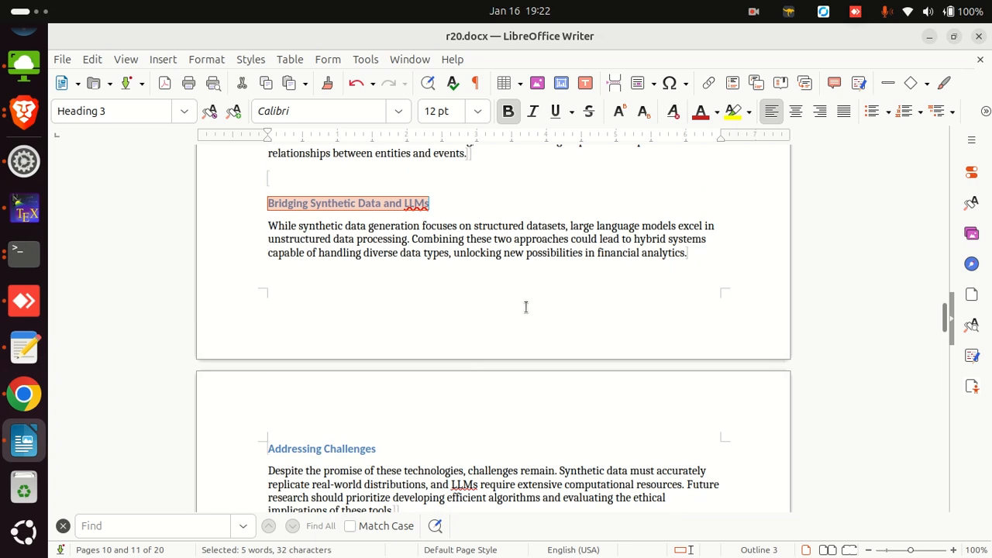
{"action": "triple_click", "coordinate": [516, 241]}
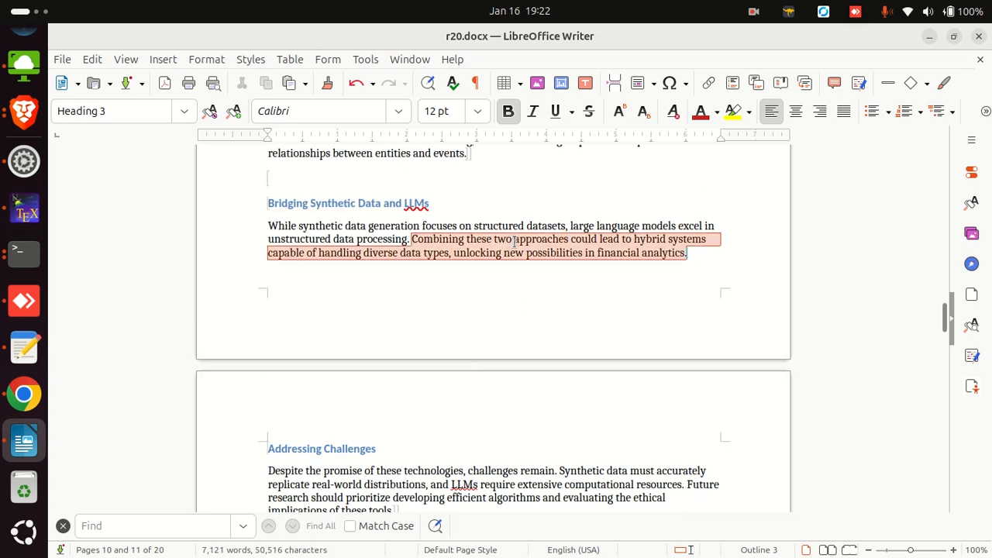
{"action": "left_click", "coordinate": [528, 253]}
{"action": "left_click_drag", "start_coordinate": [699, 256], "coordinate": [212, 227]}
{"action": "key", "text": "ctrl+c"}
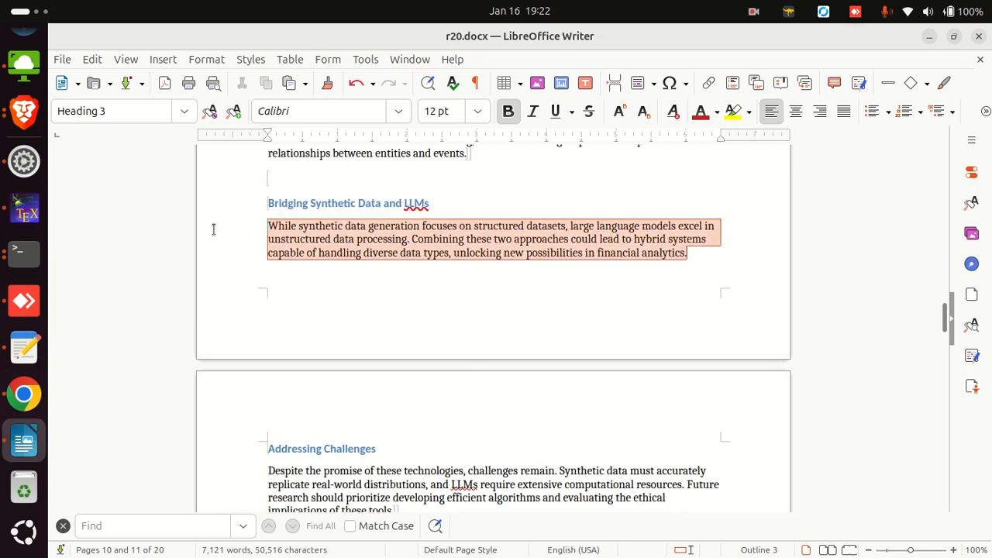
{"action": "key", "text": "alt+Tab"}
{"action": "key", "text": "ctrl+v"}
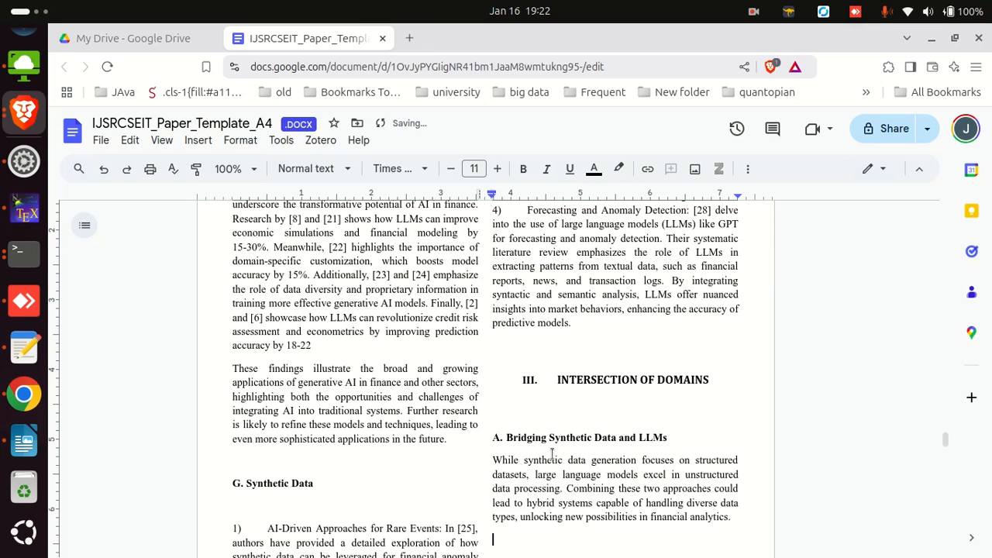
Copy the "Addressing Challenges" paragraph from r20.docx in LibreOffice Writer and paste it below the previous paragraph in the Brave template
{"action": "key", "text": "alt+Tab"}
{"action": "scroll", "coordinate": [485, 414], "scroll_direction": "down", "scroll_amount": 1}
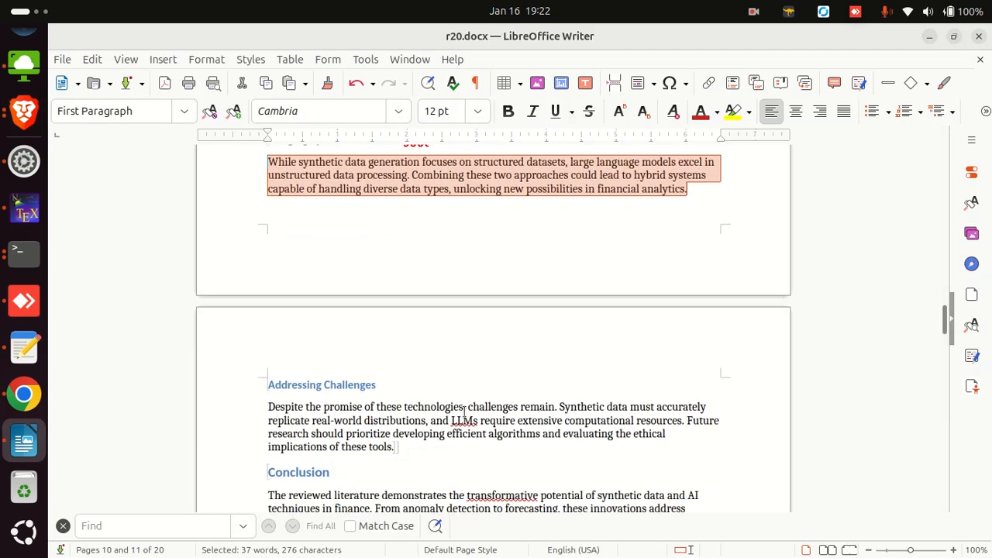
{"action": "triple_click", "coordinate": [463, 410]}
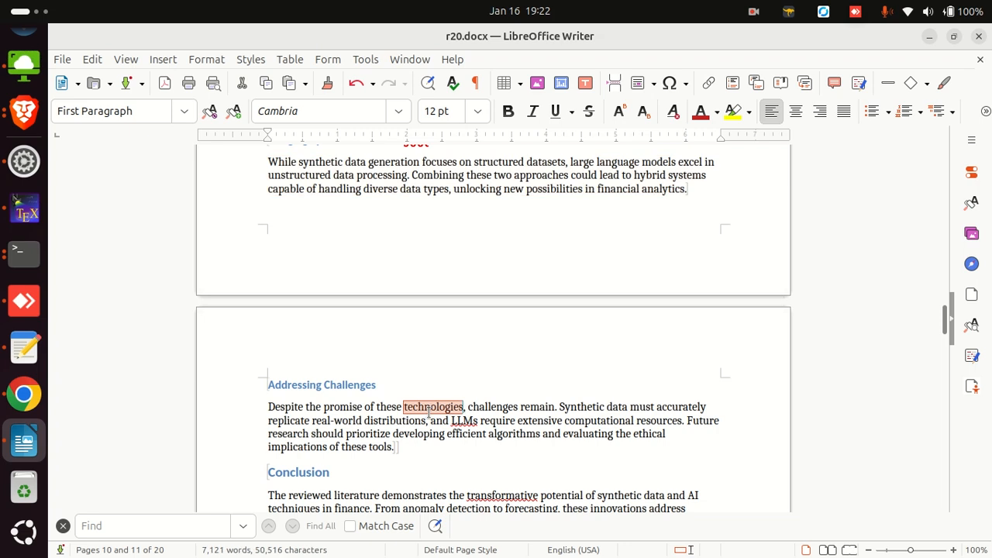
{"action": "left_click", "coordinate": [432, 420]}
{"action": "left_click_drag", "start_coordinate": [413, 452], "coordinate": [232, 412]}
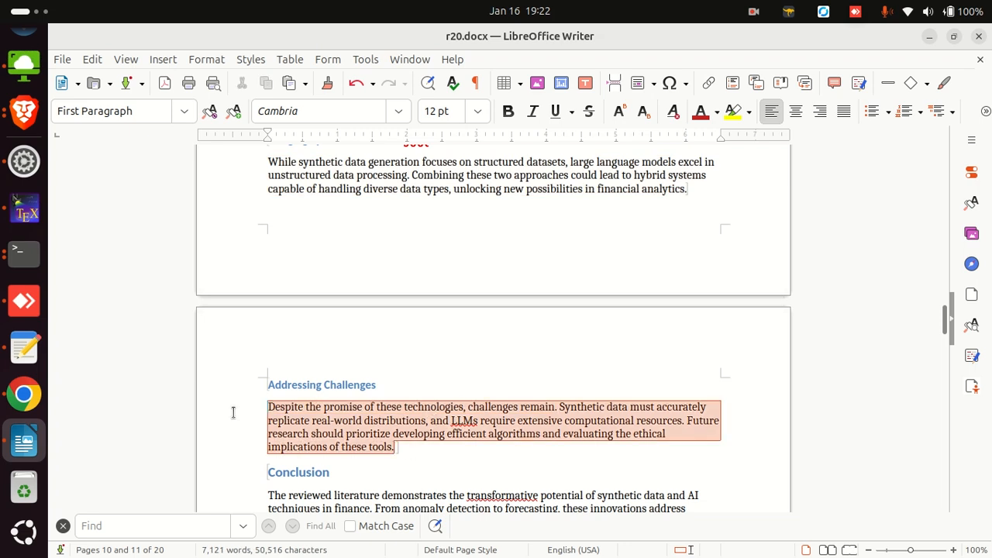
{"action": "key", "text": "alt+Tab"}
{"action": "scroll", "coordinate": [526, 468], "scroll_direction": "down", "scroll_amount": 3}
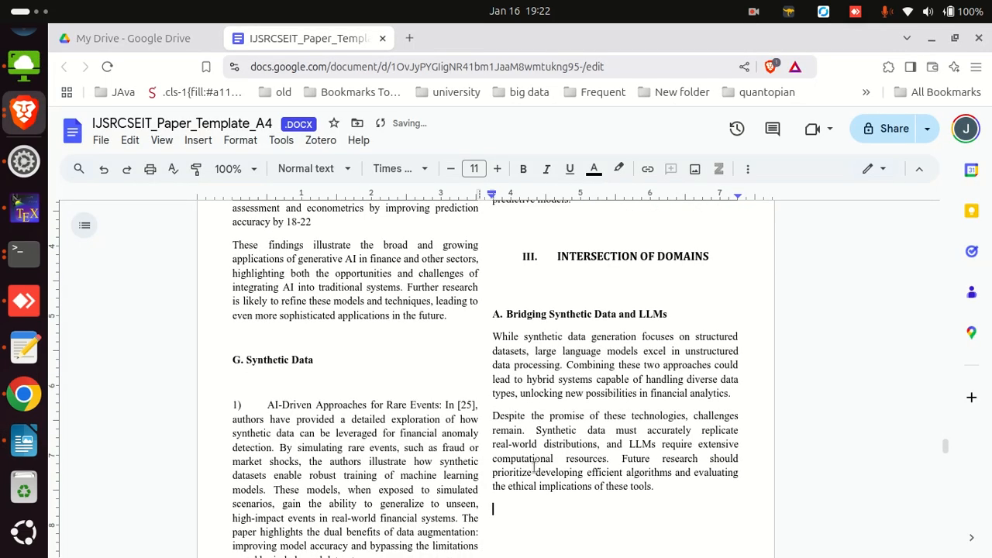
In r20.docx in LibreOffice Writer, try deleting the two paragraphs under "Generative AI in Financial Analytics" and undo the deletion
{"action": "key", "text": "alt+Tab"}
{"action": "scroll", "coordinate": [498, 458], "scroll_direction": "down", "scroll_amount": 4}
{"action": "scroll", "coordinate": [465, 439], "scroll_direction": "down", "scroll_amount": 7}
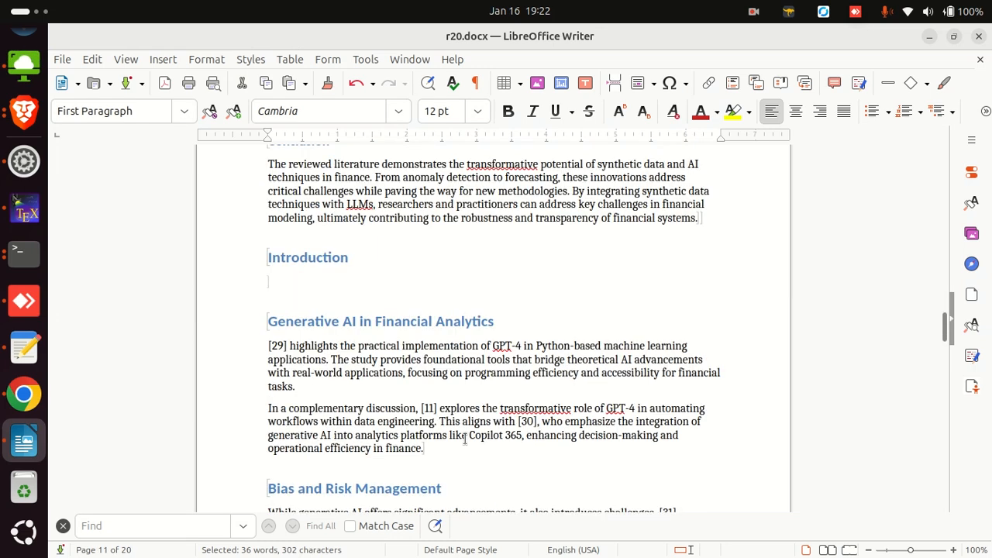
{"action": "scroll", "coordinate": [473, 381], "scroll_direction": "down", "scroll_amount": 2}
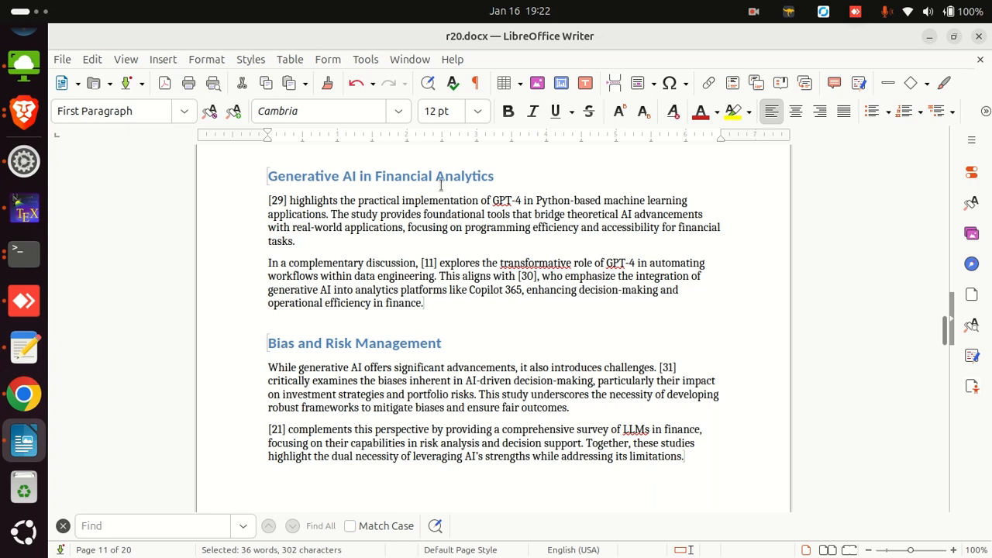
{"action": "left_click_drag", "start_coordinate": [454, 312], "coordinate": [206, 207]}
{"action": "left_click", "coordinate": [417, 265]}
{"action": "left_click_drag", "start_coordinate": [444, 302], "coordinate": [249, 205]}
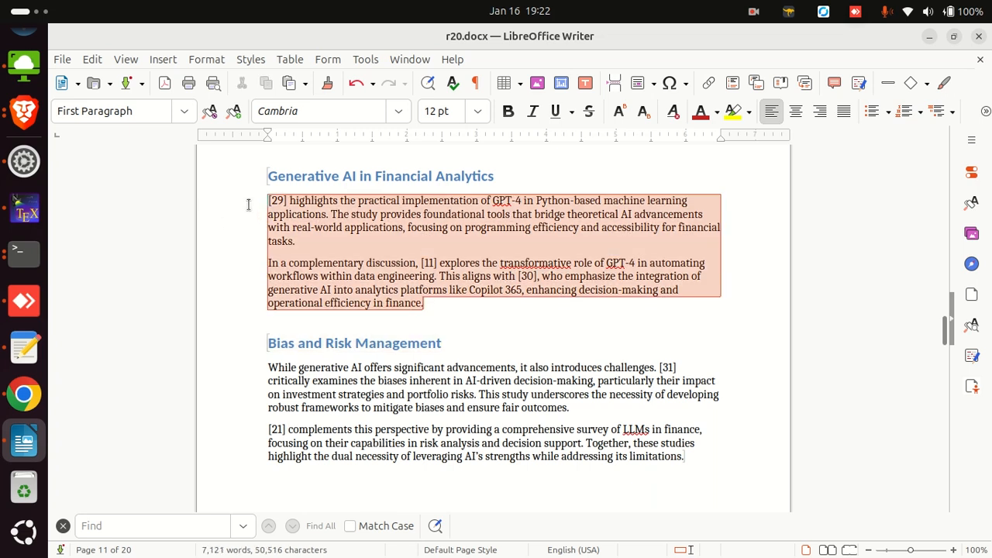
{"action": "key", "text": "Delete"}
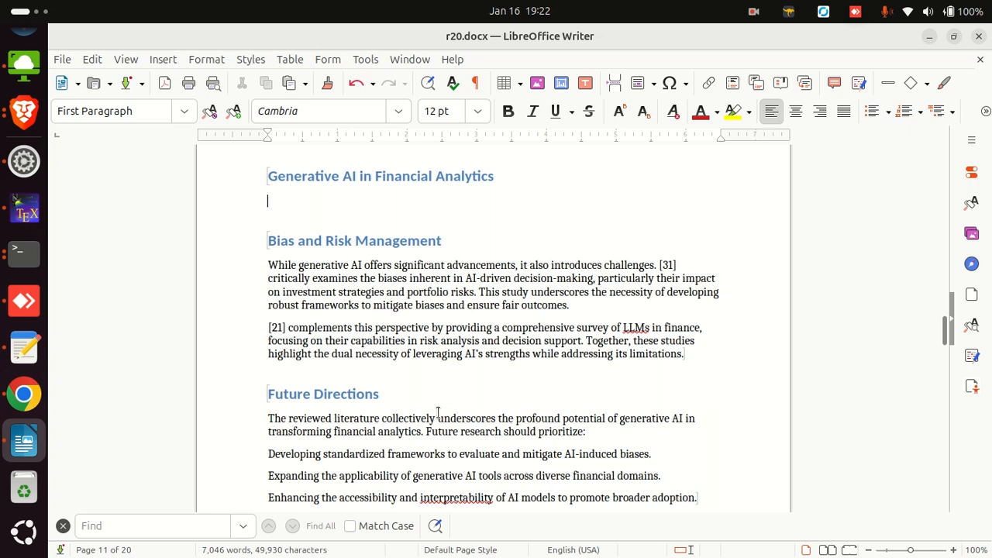
{"action": "key", "text": "ctrl+z"}
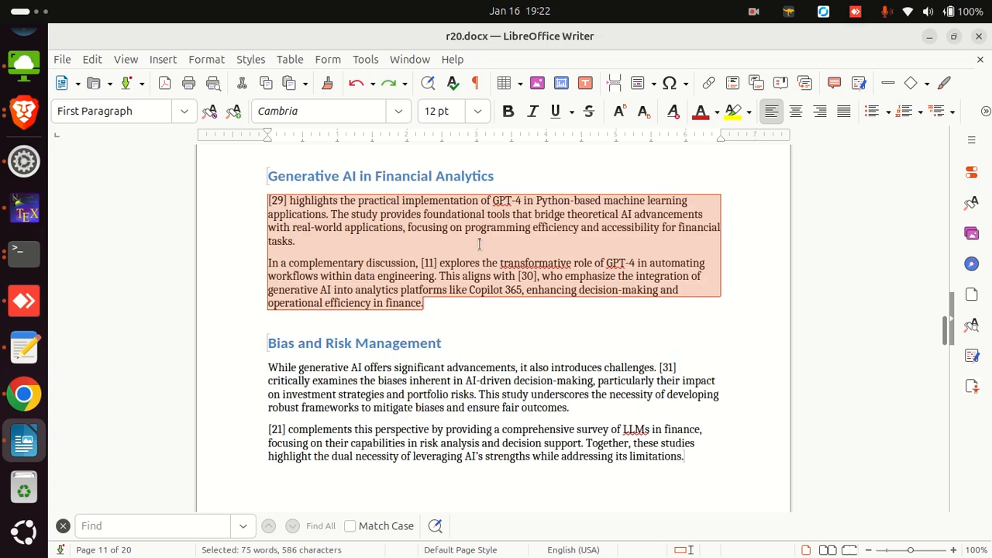
Copy the "Generative AI in Financial Analytics" heading from r20.docx
{"action": "triple_click", "coordinate": [456, 189]}
{"action": "triple_click", "coordinate": [434, 173]}
{"action": "key", "text": "ctrl+c"}
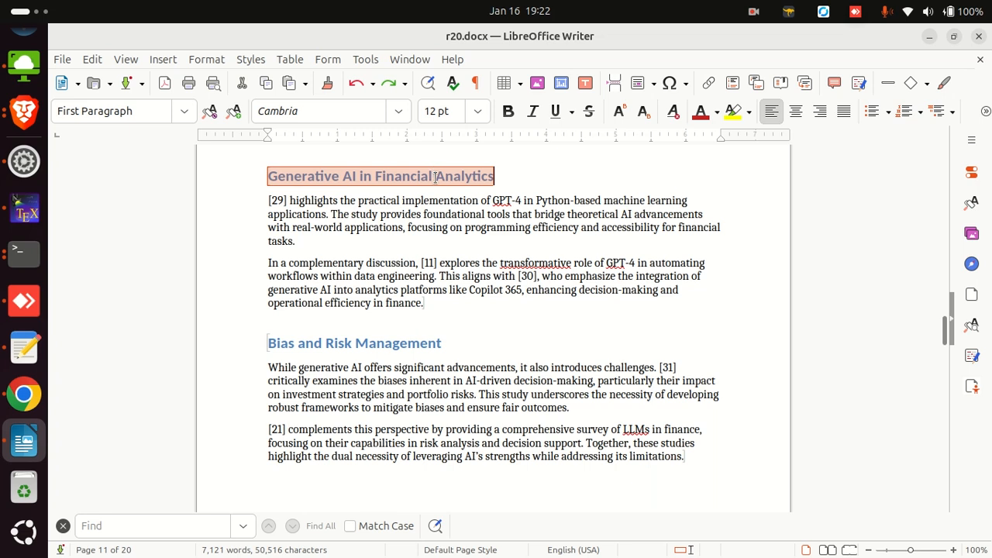
In the Brave template, try adding a new line after the "Forecasting and Anomaly Detection" item above section III and remove it
{"action": "key", "text": "alt+Tab"}
{"action": "scroll", "coordinate": [317, 376], "scroll_direction": "down", "scroll_amount": 3}
{"action": "scroll", "coordinate": [343, 374], "scroll_direction": "up", "scroll_amount": 6}
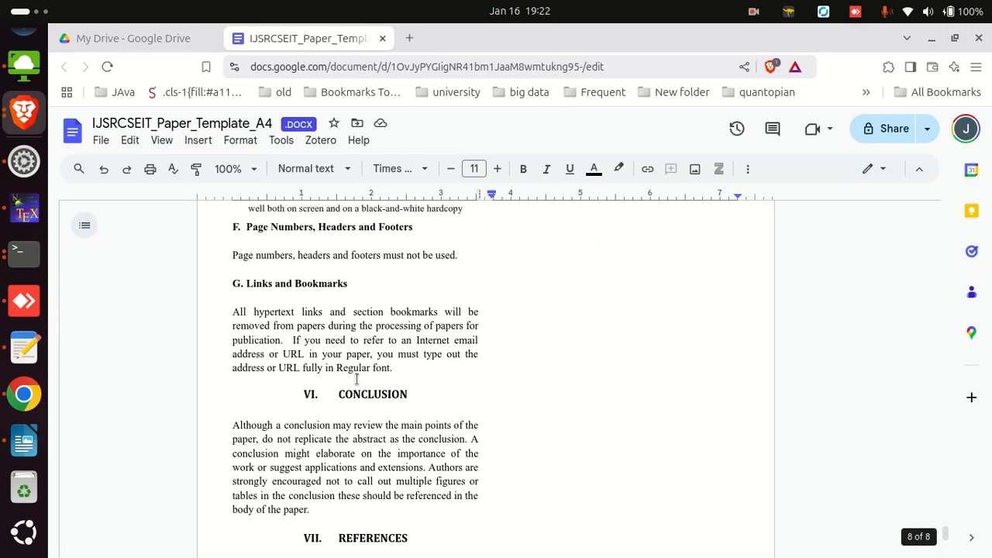
{"action": "scroll", "coordinate": [356, 379], "scroll_direction": "up", "scroll_amount": 15}
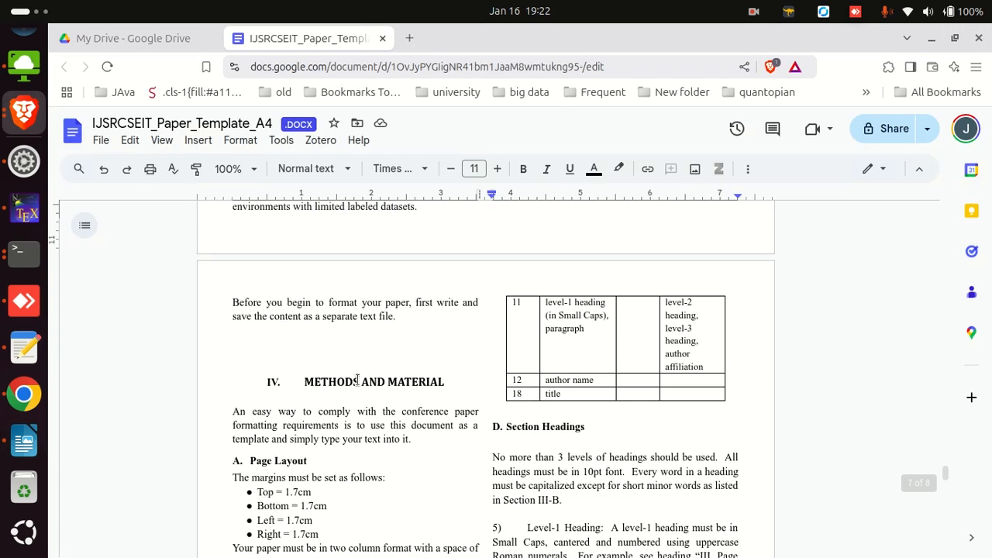
{"action": "scroll", "coordinate": [356, 380], "scroll_direction": "up", "scroll_amount": 8}
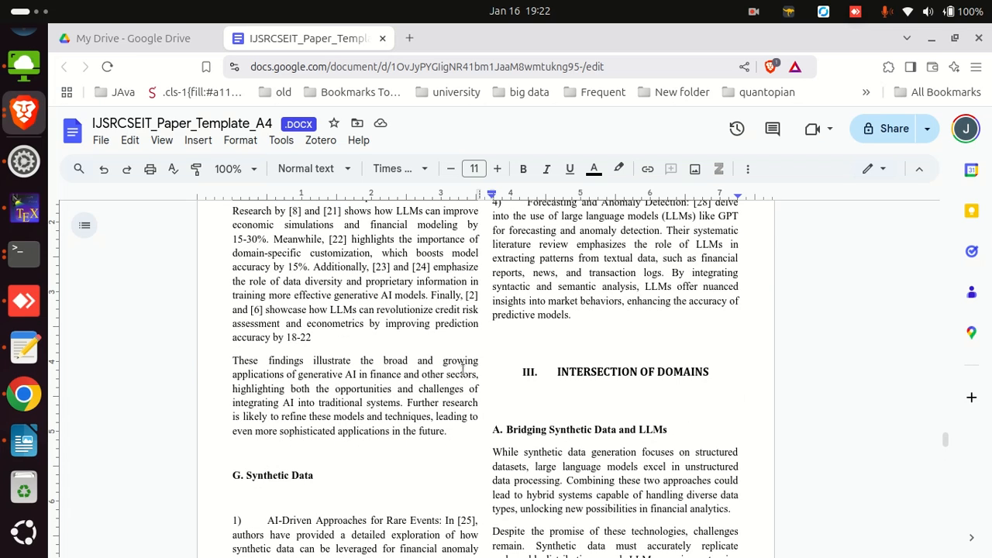
{"action": "scroll", "coordinate": [462, 370], "scroll_direction": "up", "scroll_amount": 3}
{"action": "scroll", "coordinate": [609, 355], "scroll_direction": "down", "scroll_amount": 3}
{"action": "key", "text": "Return"}
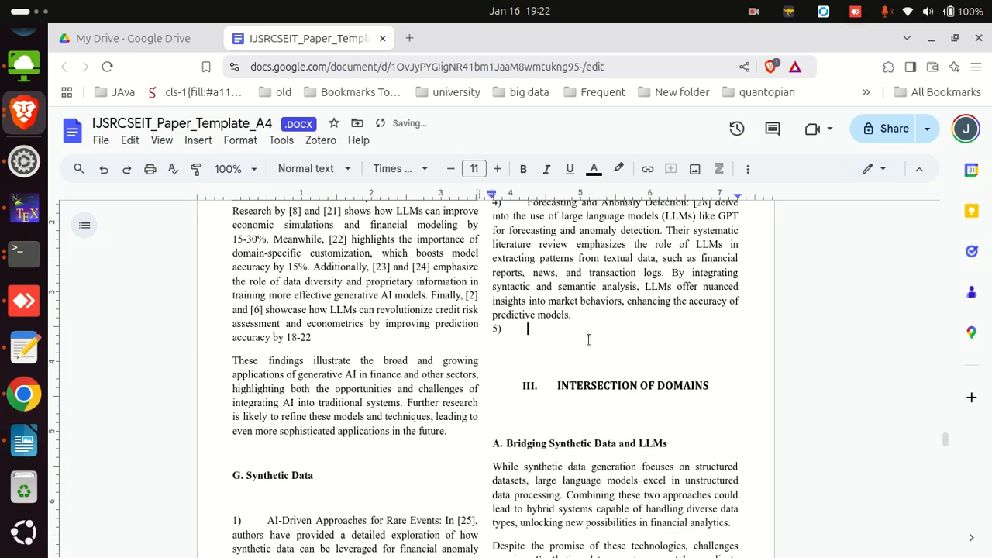
{"action": "right_click", "coordinate": [558, 340]}
{"action": "left_click", "coordinate": [501, 330]}
{"action": "key", "text": "BackSpace"}
Try pasting the copied heading below the "Data Science" paragraph in the Brave template and undo the paste
{"action": "scroll", "coordinate": [404, 450], "scroll_direction": "down", "scroll_amount": 15}
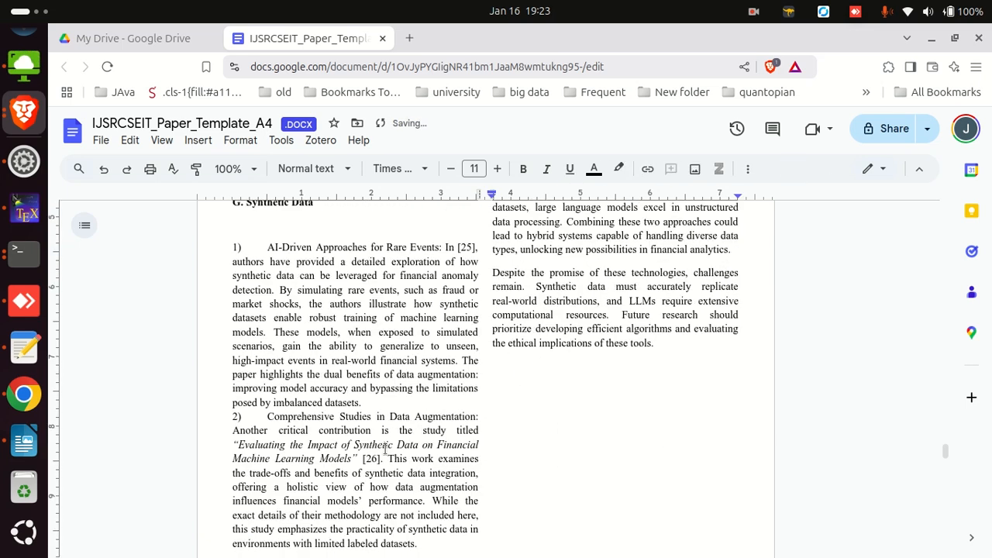
{"action": "key", "text": "alt+Tab"}
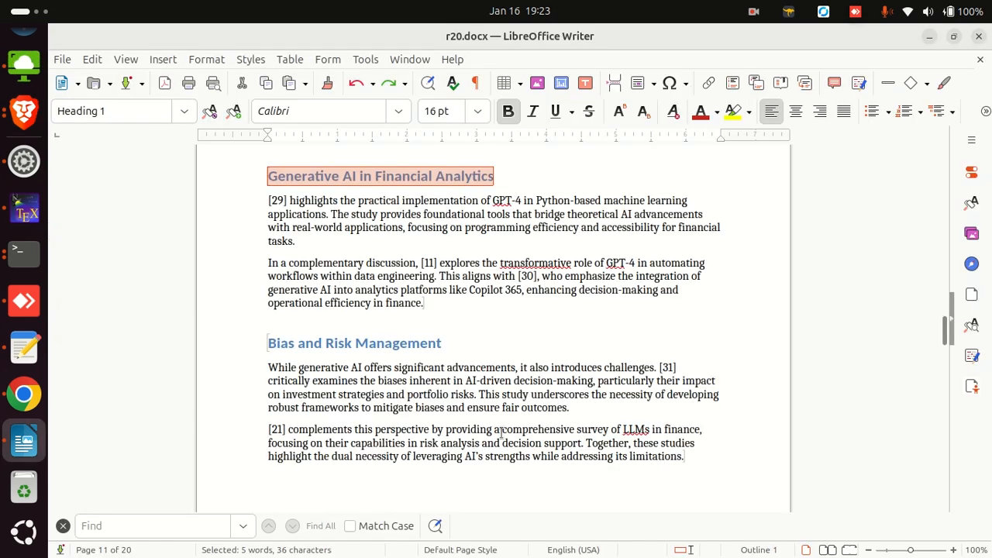
{"action": "key", "text": "alt+Tab"}
{"action": "scroll", "coordinate": [387, 449], "scroll_direction": "up", "scroll_amount": 15}
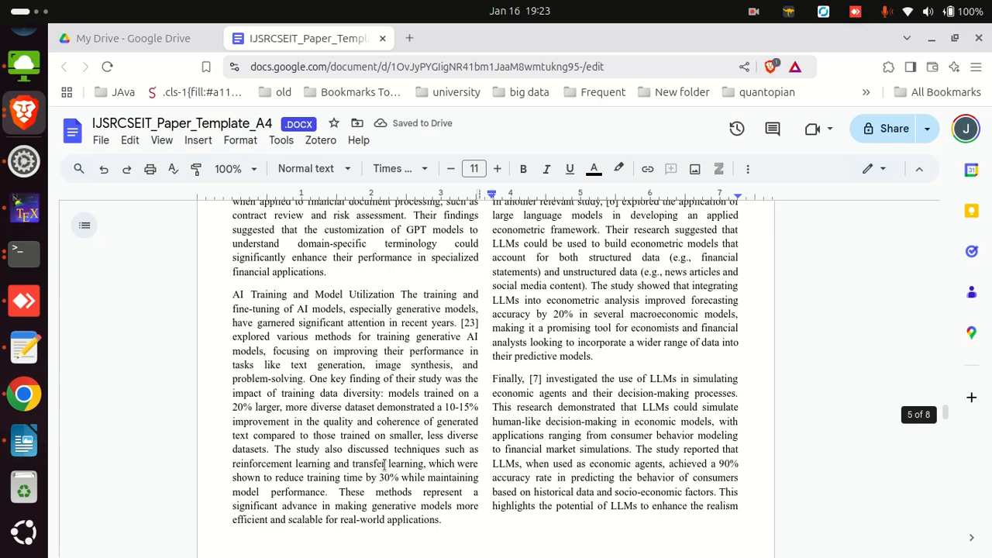
{"action": "scroll", "coordinate": [384, 464], "scroll_direction": "up", "scroll_amount": 10}
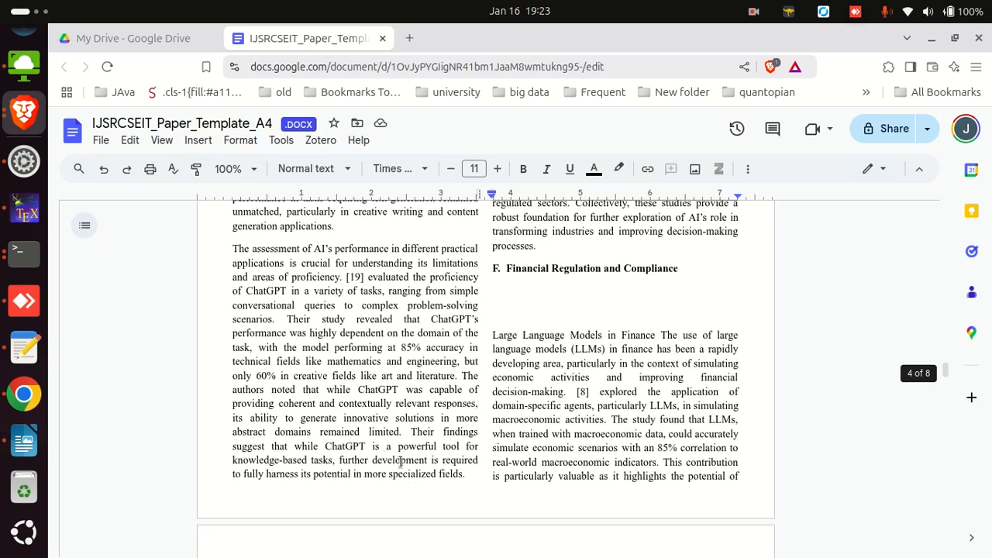
{"action": "scroll", "coordinate": [401, 462], "scroll_direction": "up", "scroll_amount": 10}
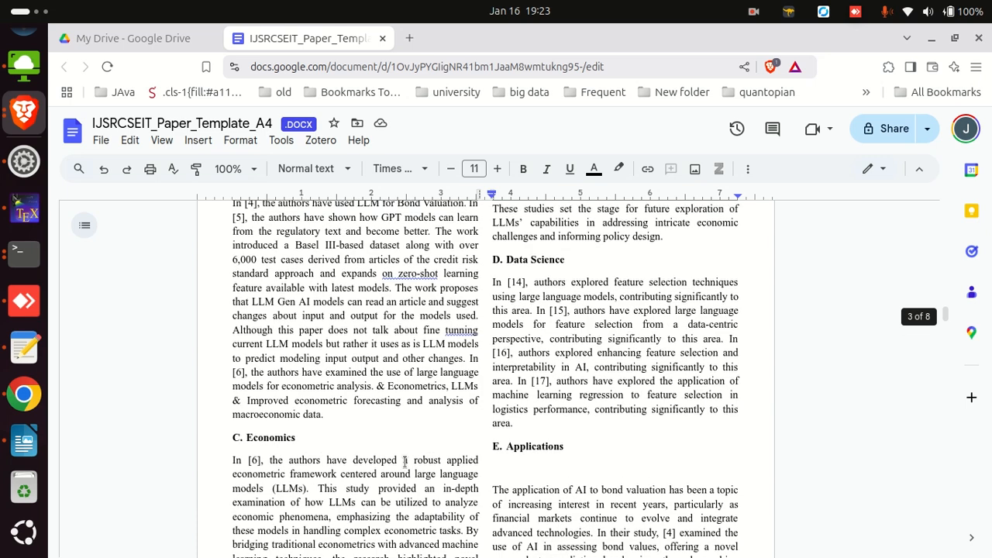
{"action": "scroll", "coordinate": [404, 462], "scroll_direction": "up", "scroll_amount": 2}
{"action": "scroll", "coordinate": [404, 462], "scroll_direction": "down", "scroll_amount": 3}
{"action": "left_click", "coordinate": [536, 414]}
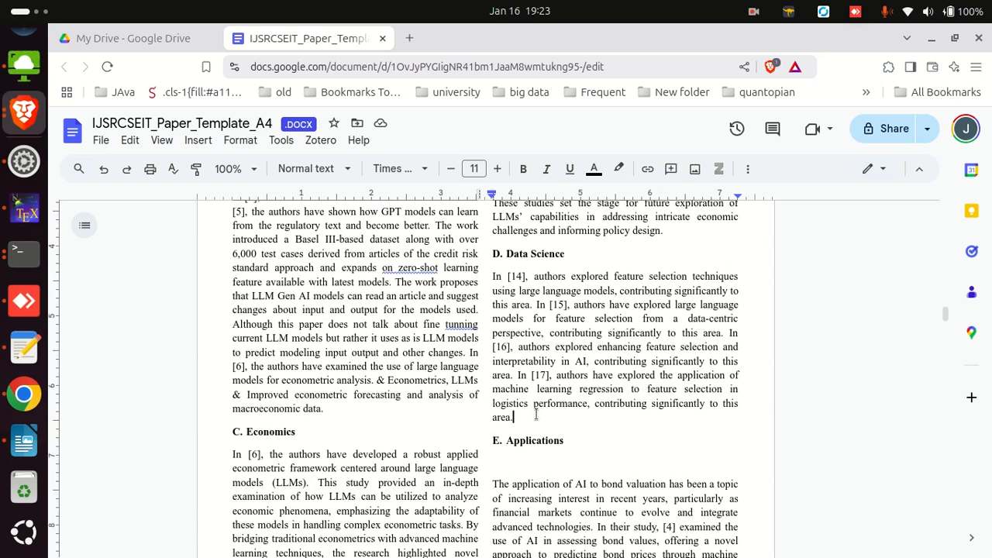
{"action": "key", "text": "Return"}
{"action": "key", "text": "ctrl+v"}
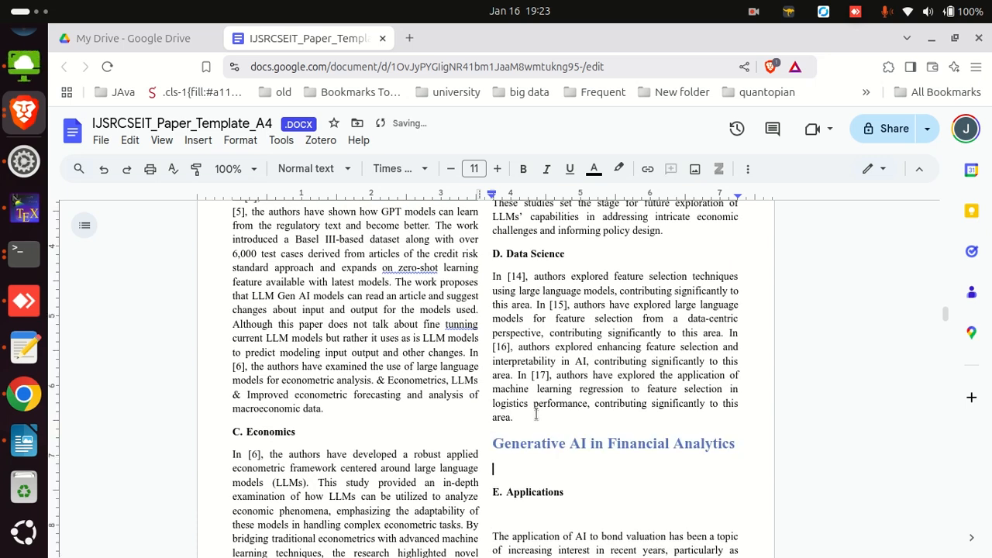
{"action": "key", "text": "ctrl+z"}
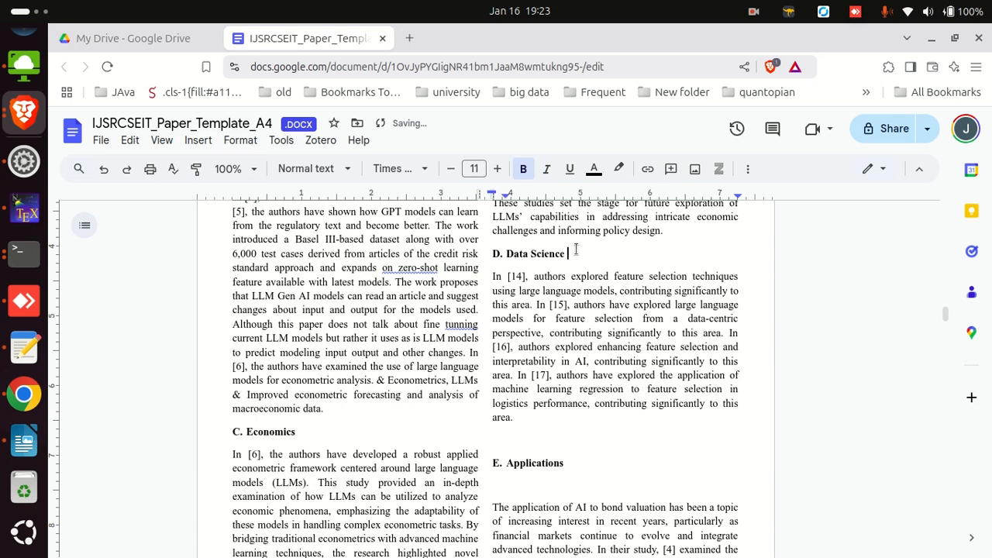
Extend heading D to "Data Science & Analytics" and append the two "Generative AI in Financial Analytics" paragraphs, copied from r20.docx in LibreOffice Writer, to its text
{"action": "type", "text": "Analytics"}
{"action": "key", "text": "alt+Tab"}
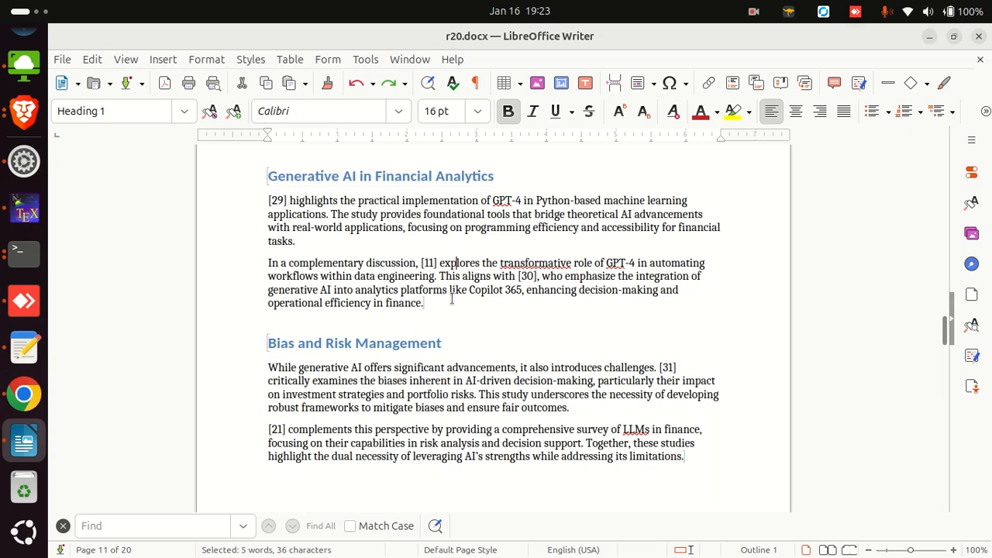
{"action": "left_click_drag", "start_coordinate": [454, 298], "coordinate": [253, 201]}
{"action": "key", "text": "ctrl+c"}
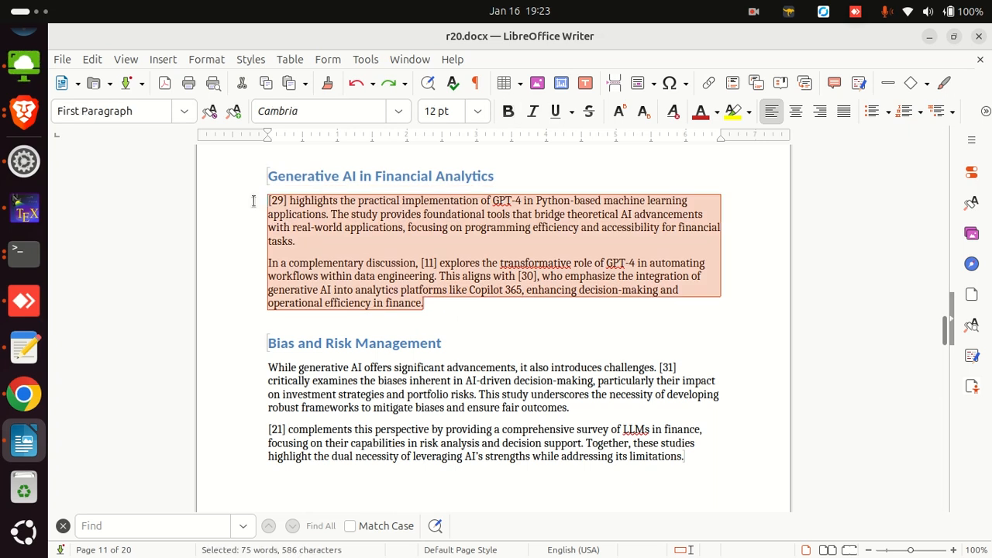
{"action": "key", "text": "alt+Tab"}
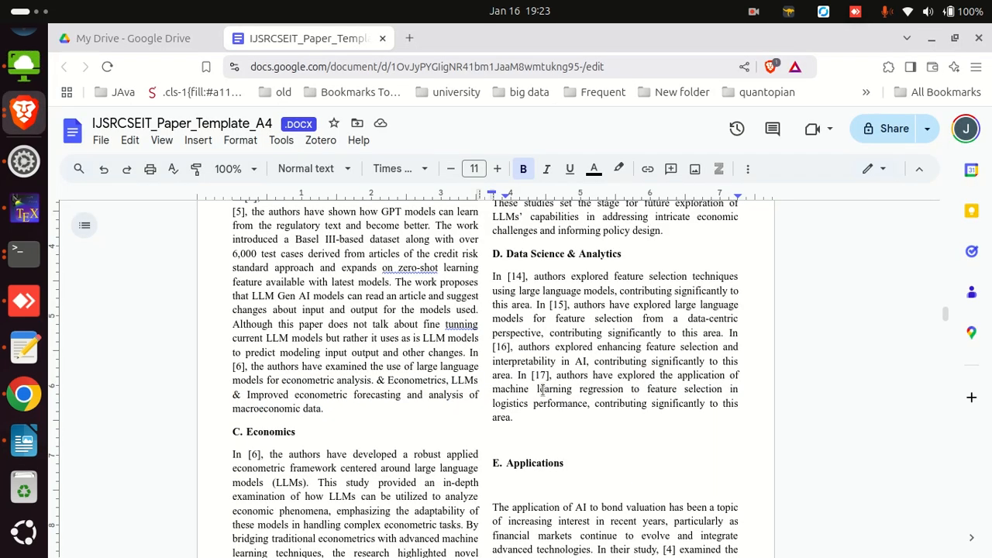
{"action": "left_click", "coordinate": [516, 425]}
{"action": "key", "text": "ctrl+v"}
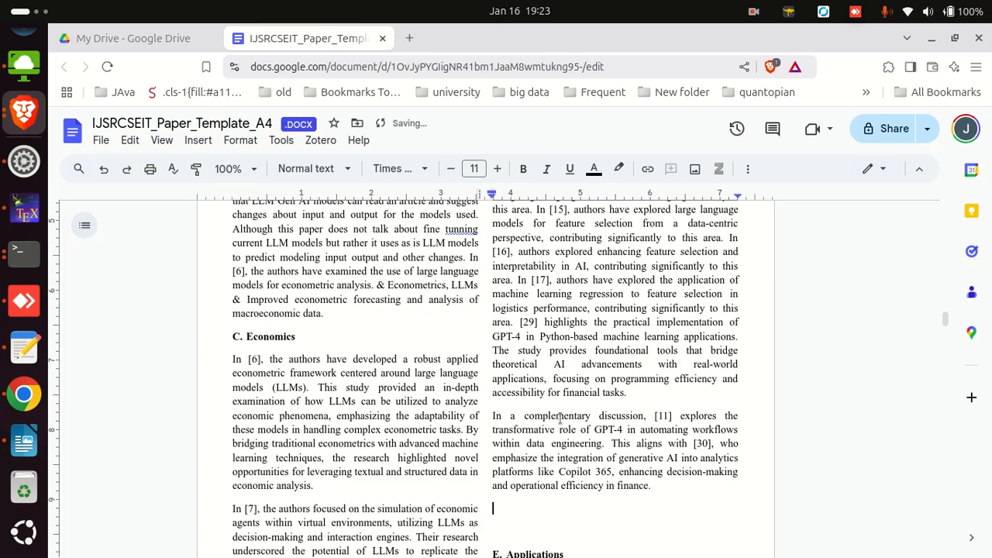
Cut the two paragraphs under "Bias and Risk Management" from r20.docx in LibreOffice Writer
{"action": "key", "text": "alt+Tab"}
{"action": "scroll", "coordinate": [255, 283], "scroll_direction": "down", "scroll_amount": 2}
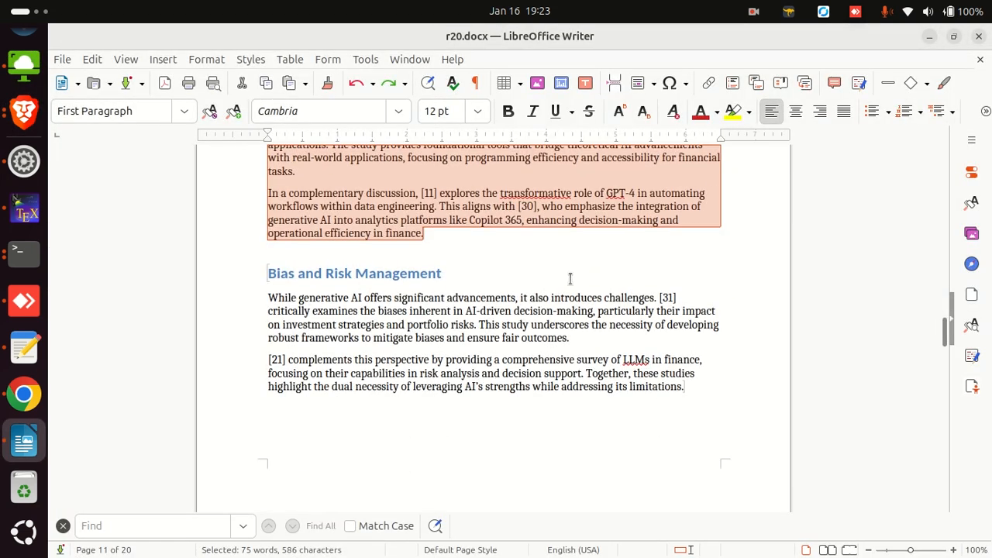
{"action": "scroll", "coordinate": [592, 289], "scroll_direction": "down", "scroll_amount": 1}
{"action": "left_click_drag", "start_coordinate": [268, 264], "coordinate": [500, 328]}
{"action": "scroll", "coordinate": [501, 327], "scroll_direction": "down", "scroll_amount": 5}
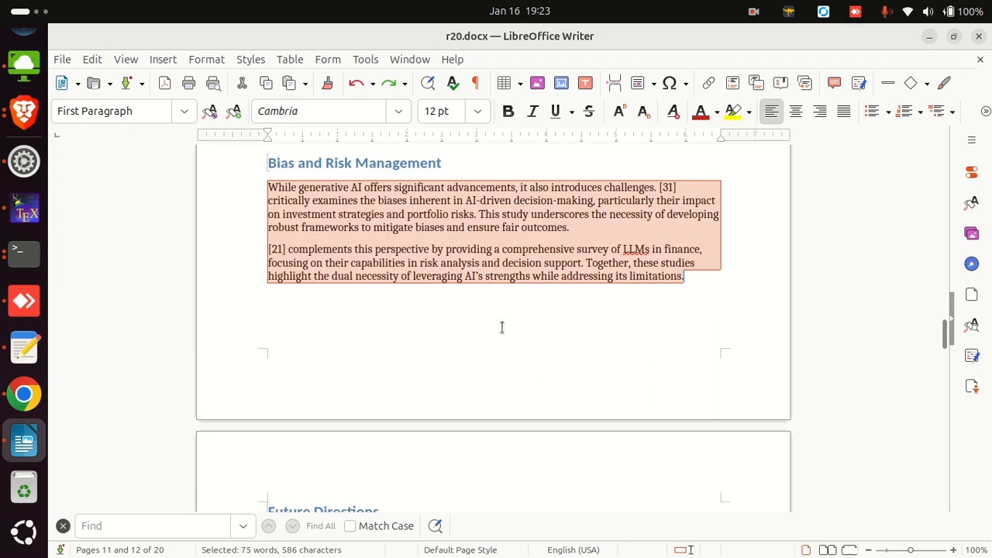
{"action": "scroll", "coordinate": [597, 259], "scroll_direction": "up", "scroll_amount": 1}
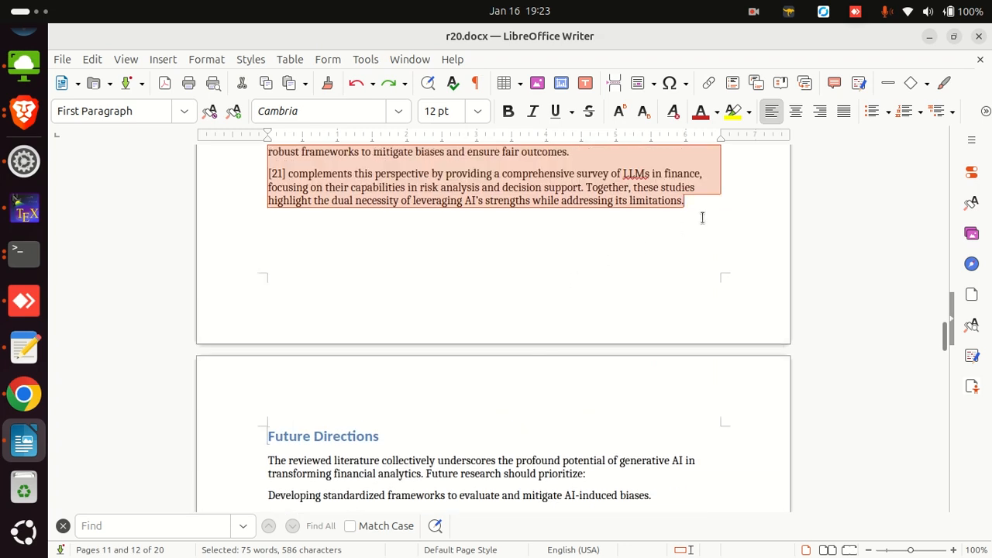
{"action": "key", "text": "ctrl+x"}
{"action": "scroll", "coordinate": [506, 349], "scroll_direction": "up", "scroll_amount": 3}
Look through the lettered sections of the Brave template, from Credit Risk to Intersection of Domains, for a place for the bias and risk text
{"action": "key", "text": "alt+Tab"}
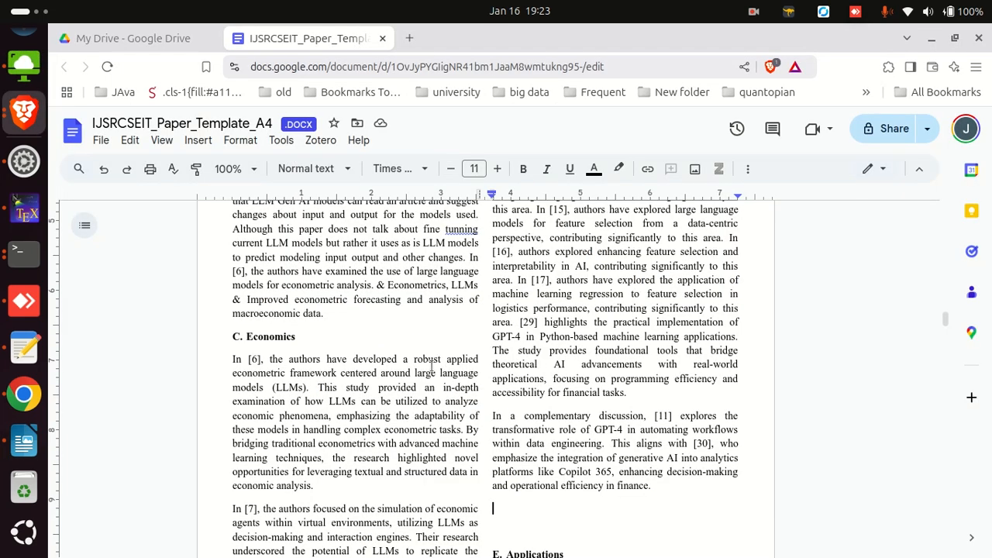
{"action": "scroll", "coordinate": [432, 365], "scroll_direction": "down", "scroll_amount": 5}
{"action": "scroll", "coordinate": [424, 380], "scroll_direction": "up", "scroll_amount": 10}
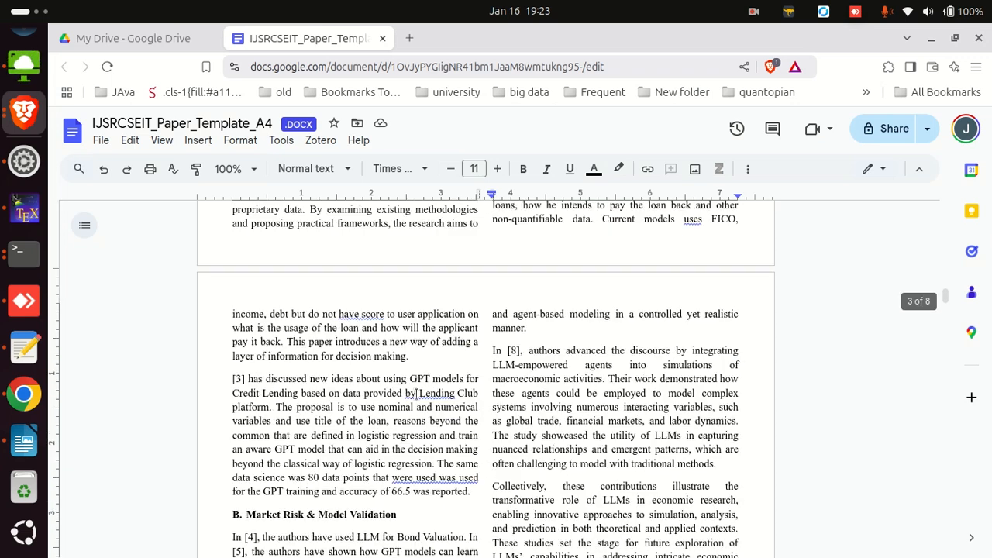
{"action": "scroll", "coordinate": [416, 394], "scroll_direction": "up", "scroll_amount": 15}
{"action": "scroll", "coordinate": [416, 394], "scroll_direction": "down", "scroll_amount": 5}
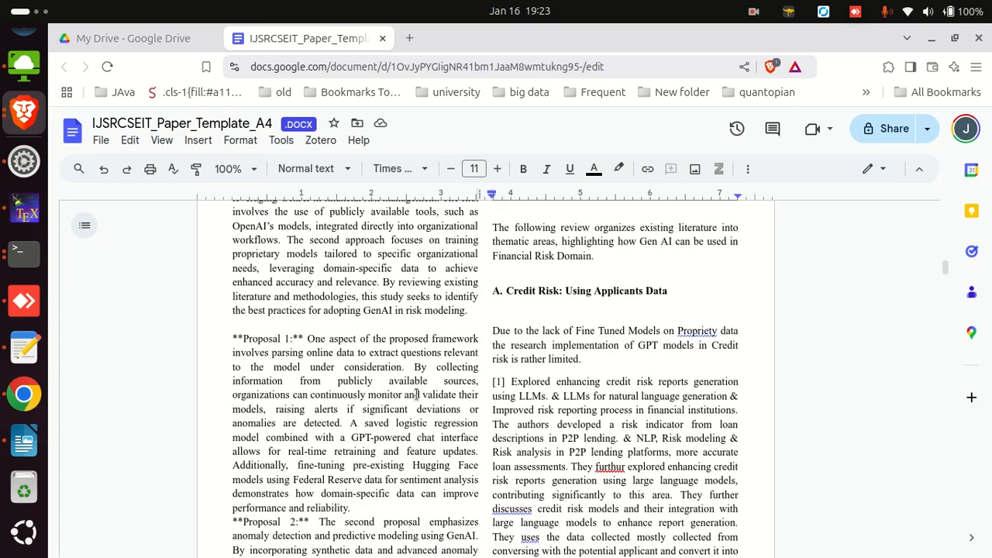
{"action": "scroll", "coordinate": [417, 395], "scroll_direction": "down", "scroll_amount": 15}
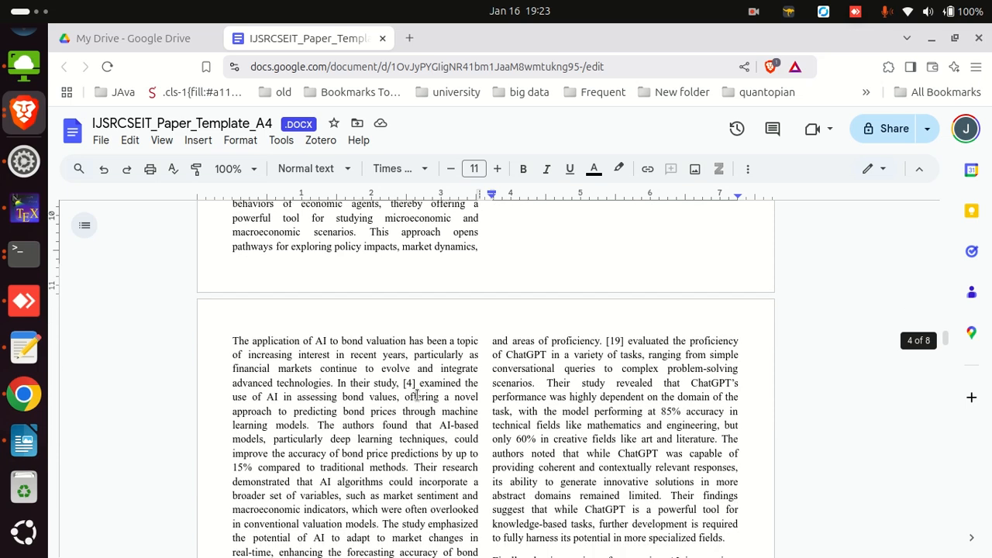
{"action": "scroll", "coordinate": [417, 395], "scroll_direction": "down", "scroll_amount": 15}
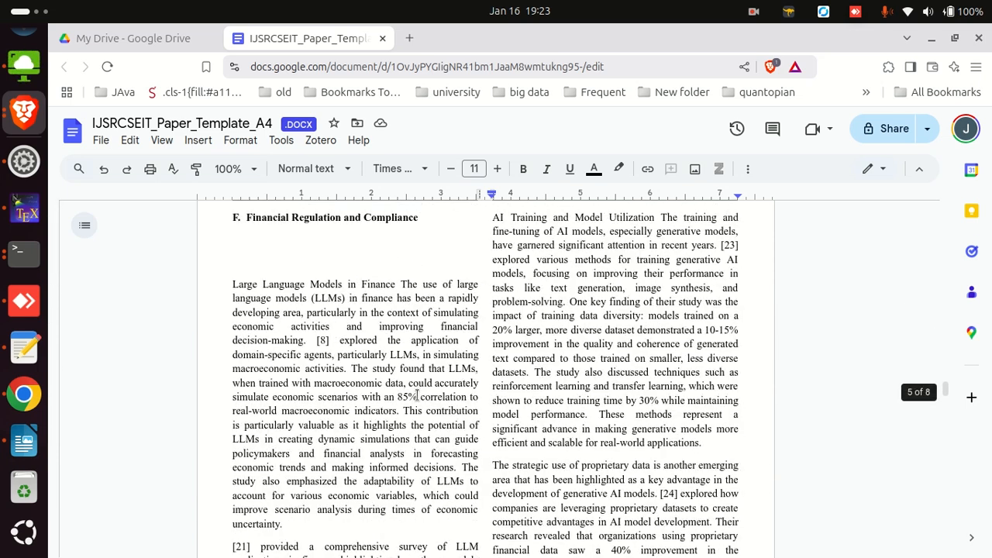
{"action": "scroll", "coordinate": [416, 395], "scroll_direction": "down", "scroll_amount": 15}
{"action": "scroll", "coordinate": [416, 395], "scroll_direction": "up", "scroll_amount": 15}
{"action": "scroll", "coordinate": [475, 411], "scroll_direction": "down", "scroll_amount": 5}
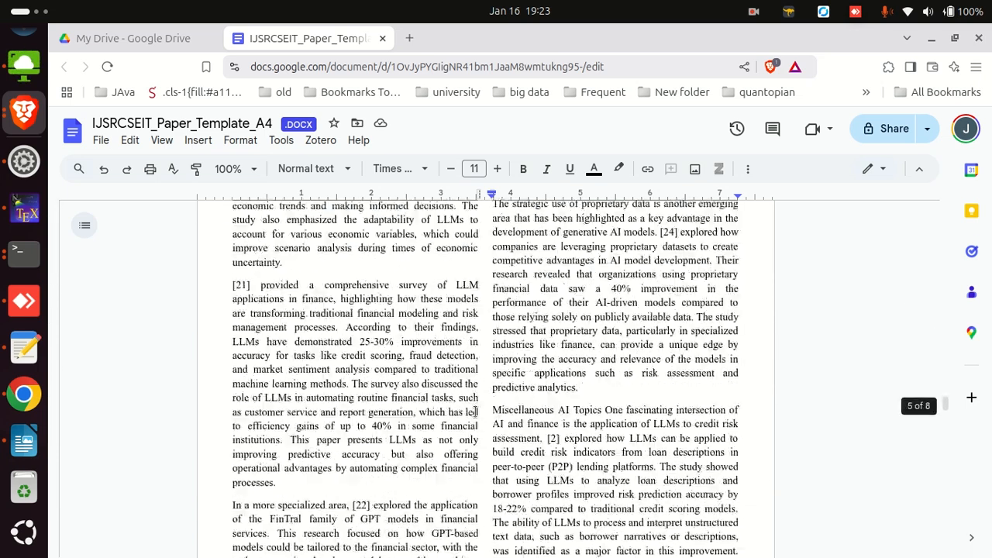
{"action": "scroll", "coordinate": [475, 411], "scroll_direction": "down", "scroll_amount": 10}
{"action": "scroll", "coordinate": [475, 412], "scroll_direction": "down", "scroll_amount": 6}
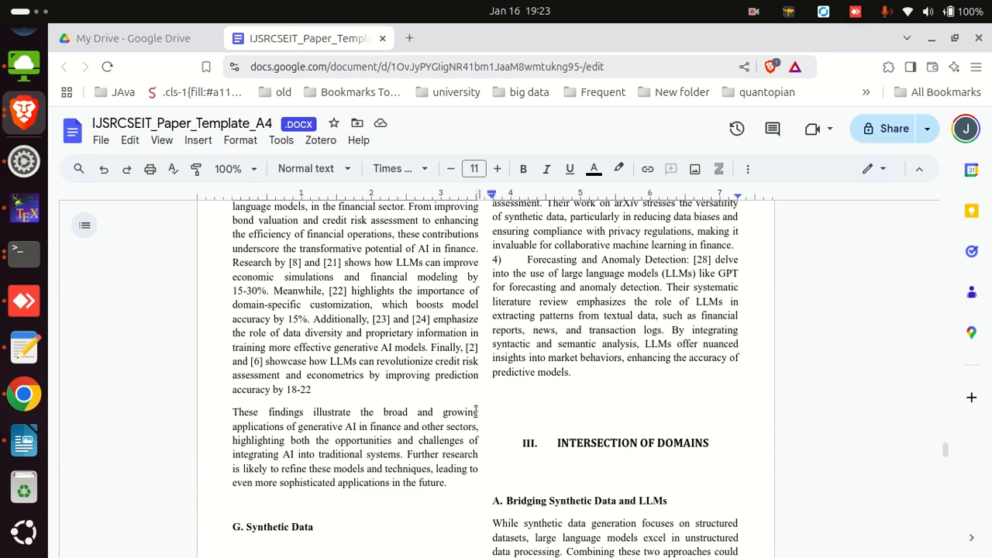
{"action": "scroll", "coordinate": [475, 411], "scroll_direction": "down", "scroll_amount": 4}
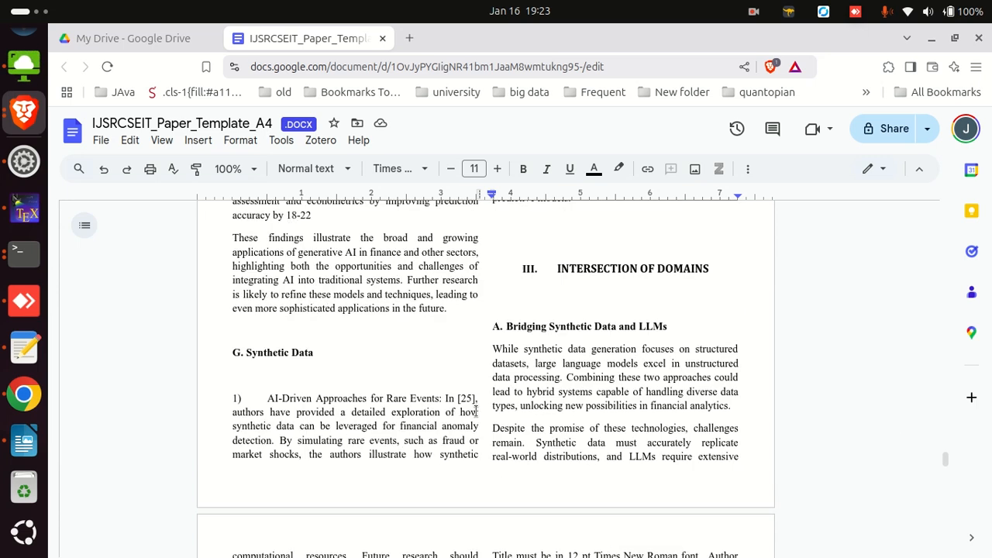
{"action": "scroll", "coordinate": [476, 412], "scroll_direction": "up", "scroll_amount": 20}
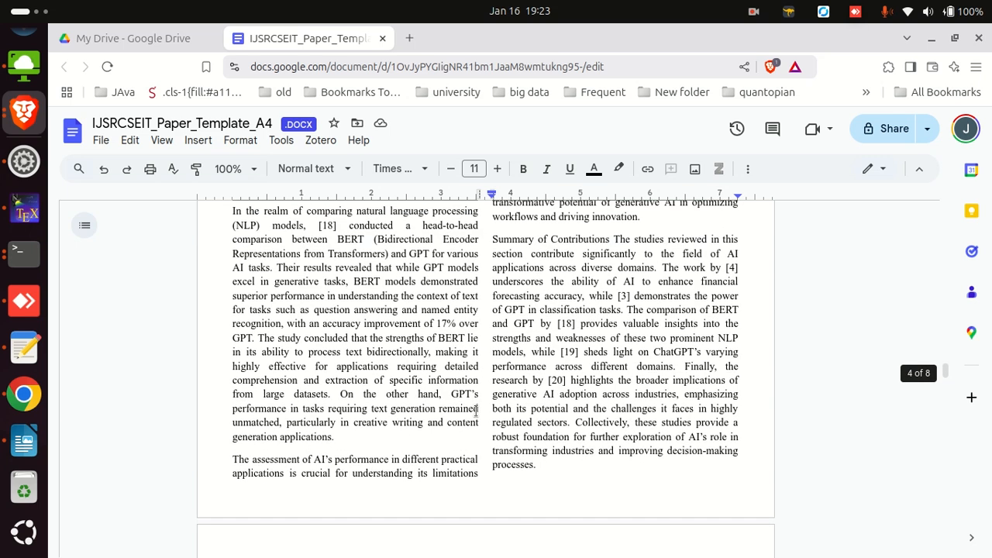
{"action": "scroll", "coordinate": [475, 412], "scroll_direction": "up", "scroll_amount": 18}
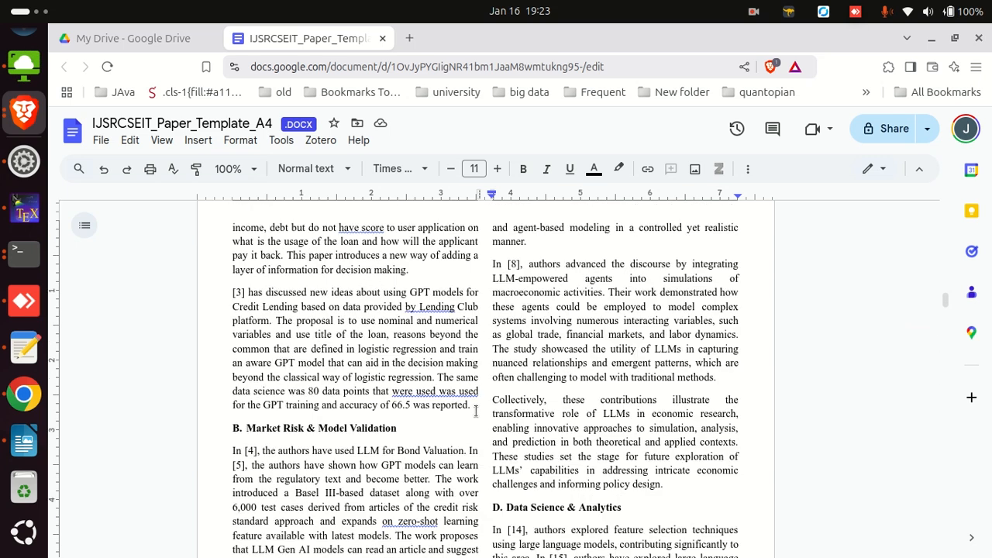
{"action": "scroll", "coordinate": [441, 416], "scroll_direction": "up", "scroll_amount": 18}
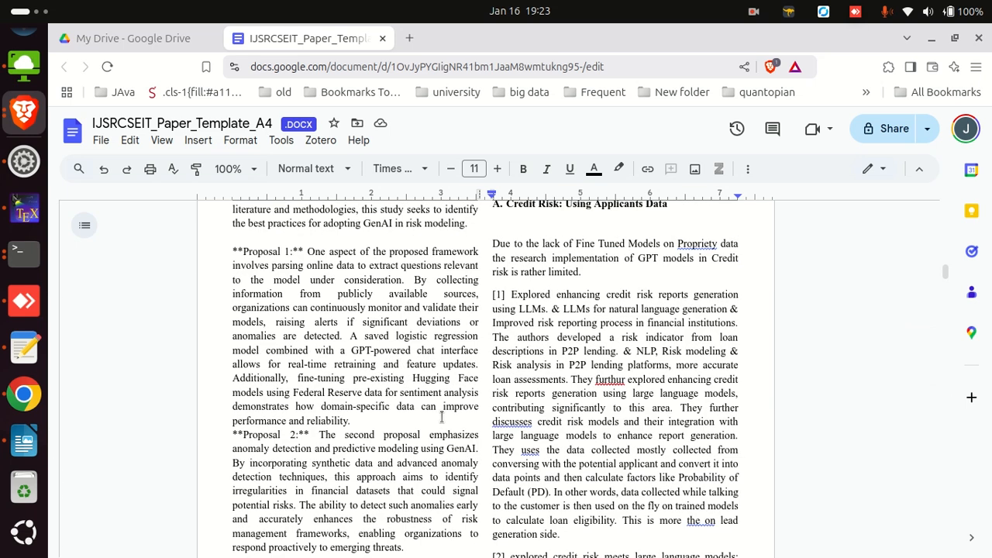
{"action": "scroll", "coordinate": [472, 407], "scroll_direction": "down", "scroll_amount": 20}
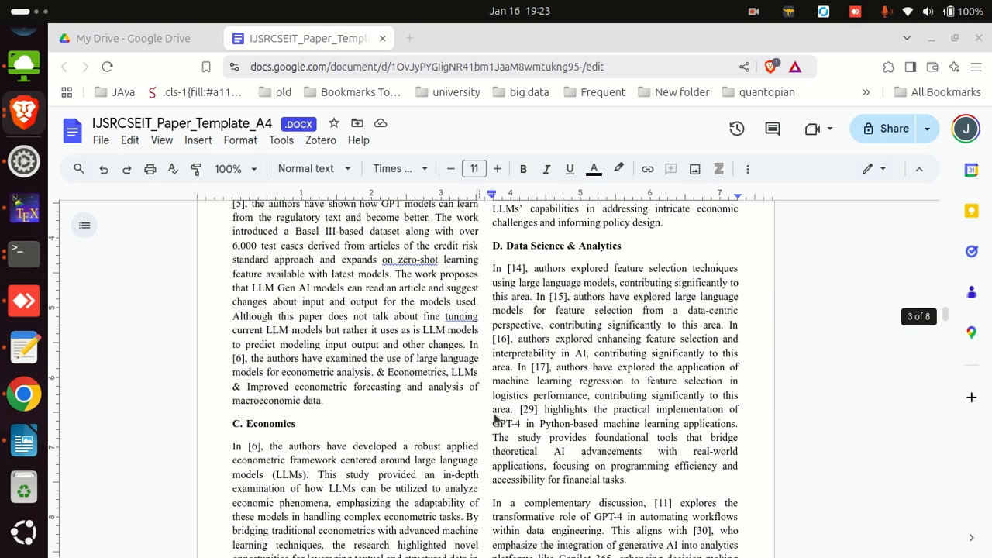
Restore the cut paragraphs under "Bias and Risk Management" in r20.docx in LibreOffice Writer and copy that heading
{"action": "key", "text": "alt+Tab"}
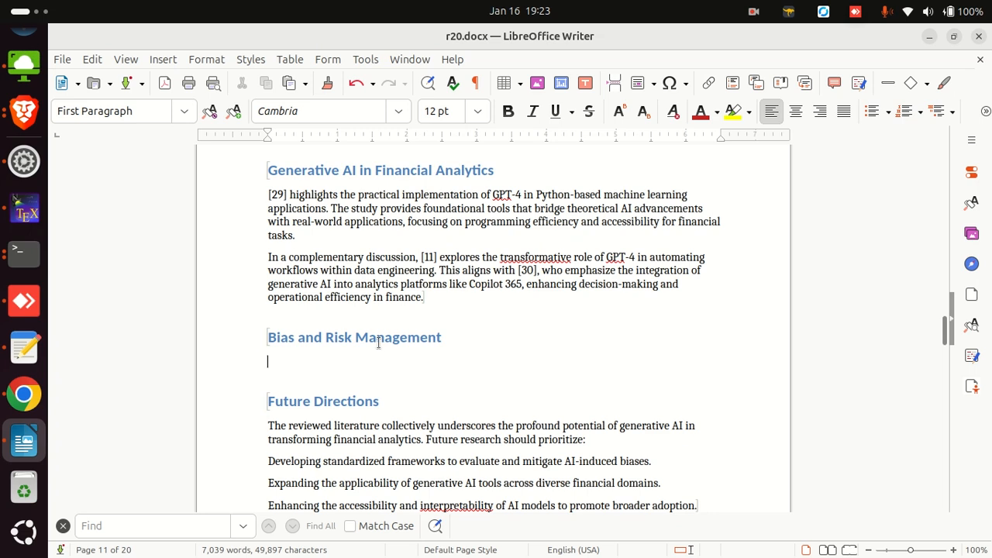
{"action": "key", "text": "ctrl+v"}
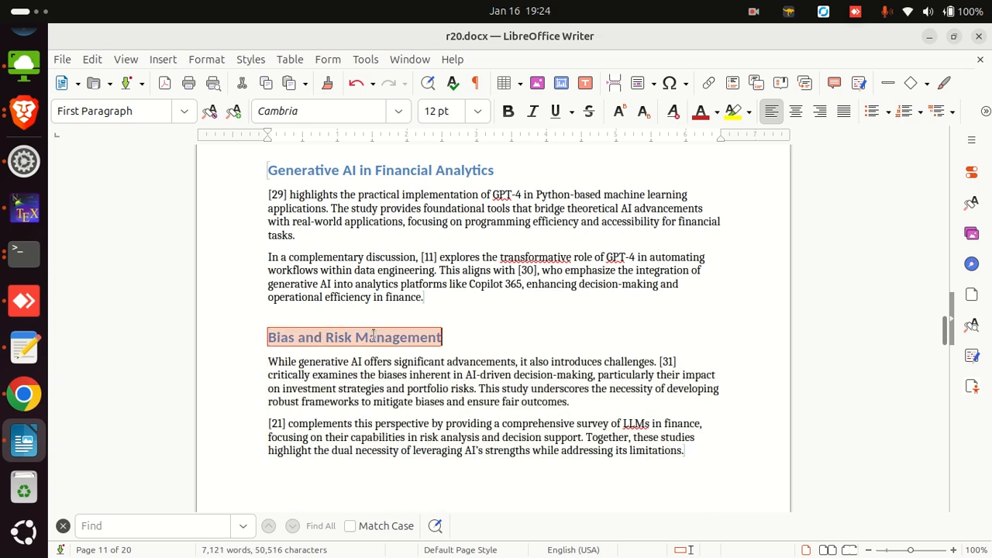
{"action": "triple_click", "coordinate": [373, 338]}
{"action": "key", "text": "ctrl+c"}
Examine the sections of r20.docx that follow, from "Future Directions" to "Contributions to Model Validation and Compliance"
{"action": "scroll", "coordinate": [377, 379], "scroll_direction": "down", "scroll_amount": 8}
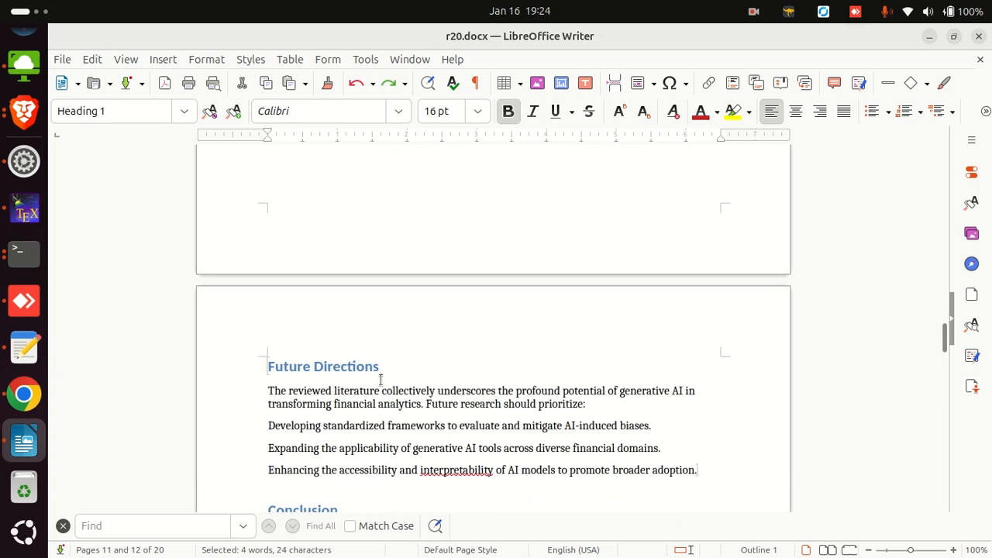
{"action": "scroll", "coordinate": [381, 379], "scroll_direction": "down", "scroll_amount": 1}
{"action": "scroll", "coordinate": [380, 379], "scroll_direction": "down", "scroll_amount": 14}
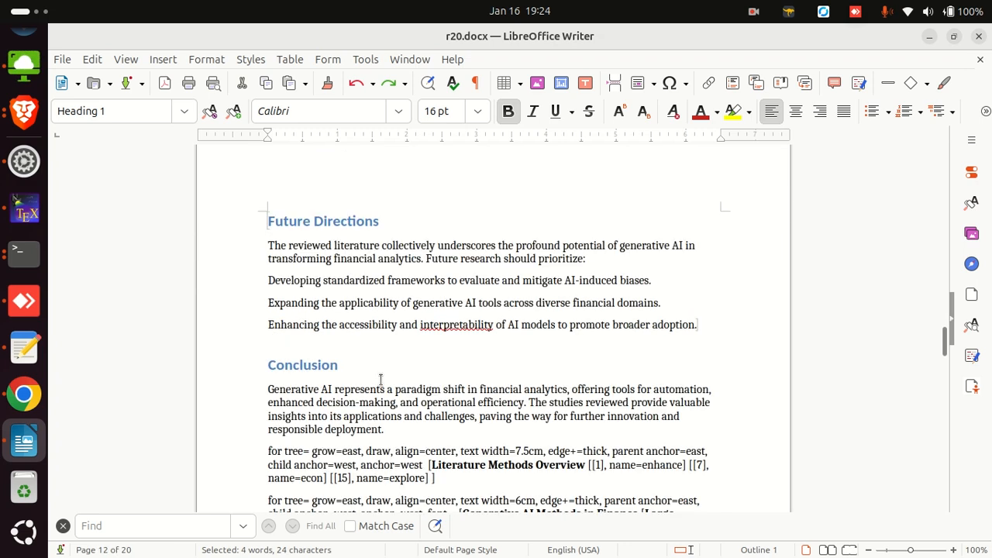
{"action": "scroll", "coordinate": [386, 397], "scroll_direction": "down", "scroll_amount": 20}
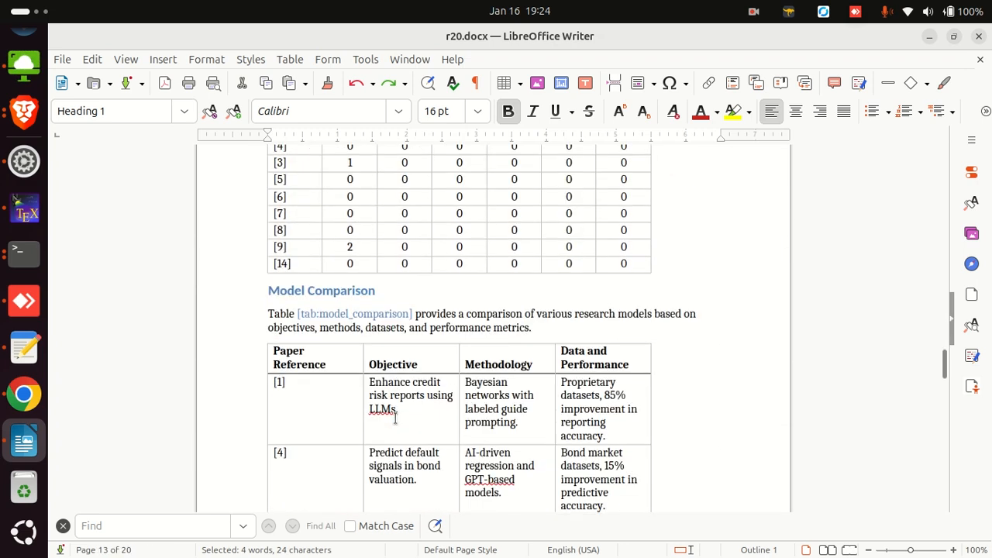
{"action": "scroll", "coordinate": [396, 421], "scroll_direction": "down", "scroll_amount": 20}
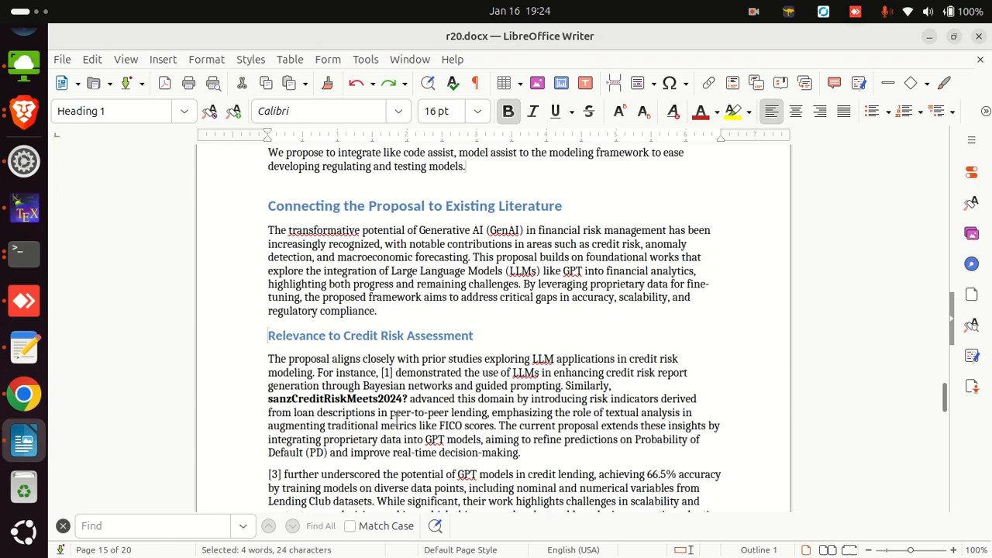
{"action": "scroll", "coordinate": [397, 421], "scroll_direction": "down", "scroll_amount": 9}
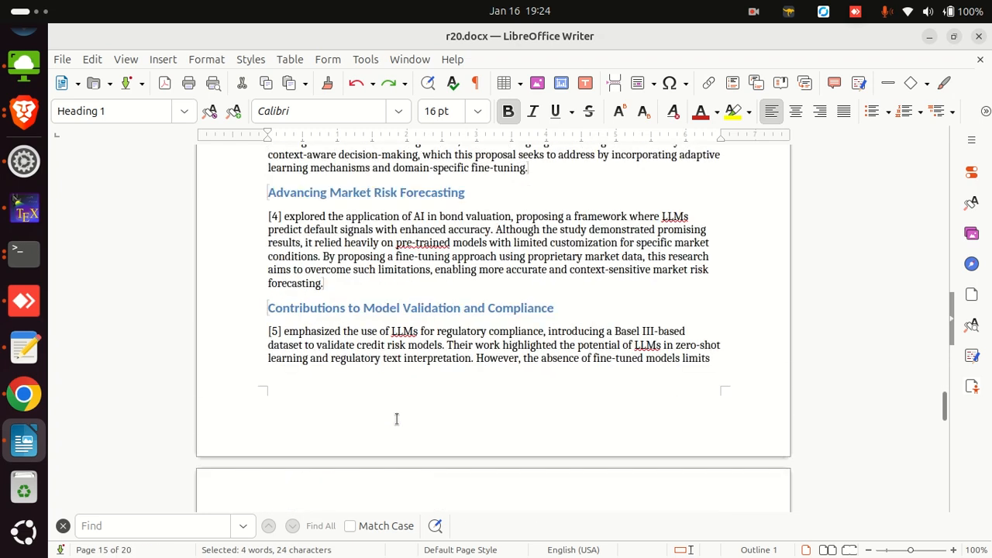
{"action": "scroll", "coordinate": [396, 421], "scroll_direction": "up", "scroll_amount": 2}
In the Brave template, paste "Bias and Risk Management" on a new line after the "Forecasting and Anomaly Detection" item, above section III
{"action": "key", "text": "alt+Tab"}
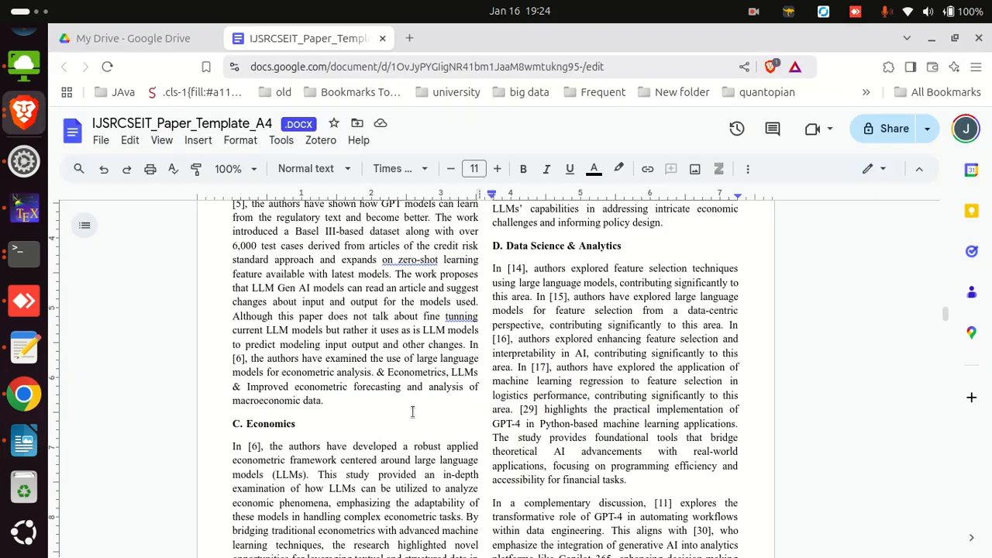
{"action": "scroll", "coordinate": [538, 414], "scroll_direction": "down", "scroll_amount": 20}
{"action": "scroll", "coordinate": [557, 419], "scroll_direction": "up", "scroll_amount": 20}
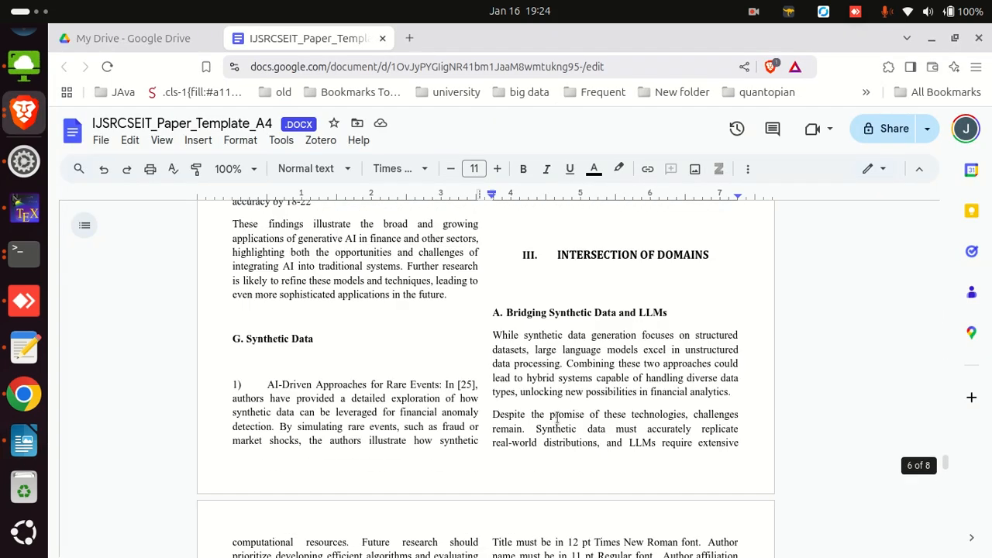
{"action": "scroll", "coordinate": [557, 419], "scroll_direction": "up", "scroll_amount": 20}
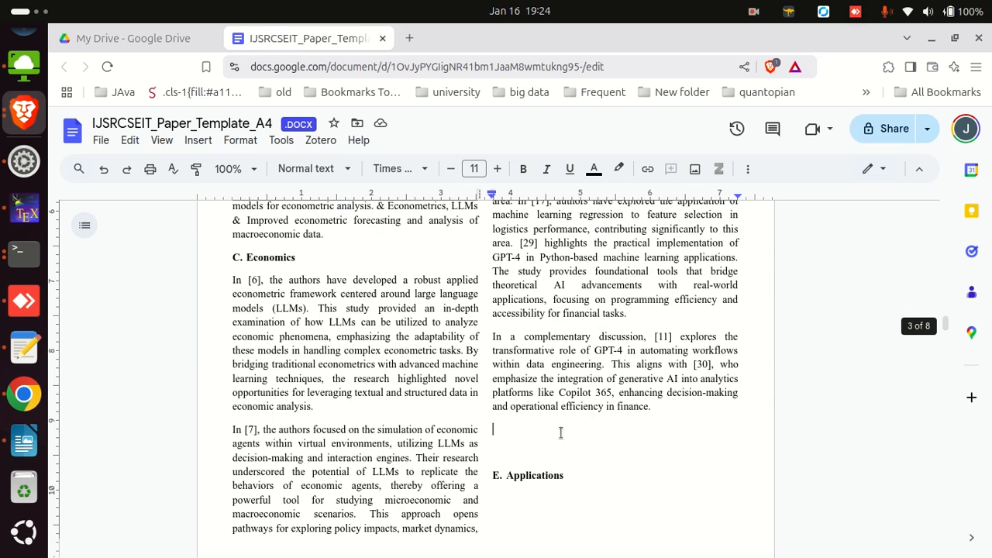
{"action": "scroll", "coordinate": [573, 442], "scroll_direction": "up", "scroll_amount": 10}
{"action": "scroll", "coordinate": [574, 442], "scroll_direction": "down", "scroll_amount": 20}
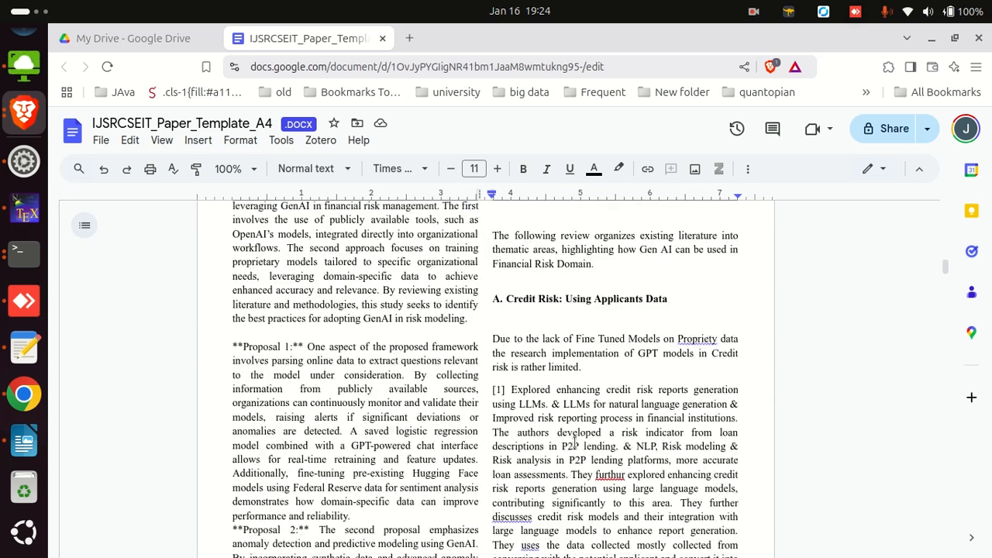
{"action": "scroll", "coordinate": [573, 444], "scroll_direction": "down", "scroll_amount": 20}
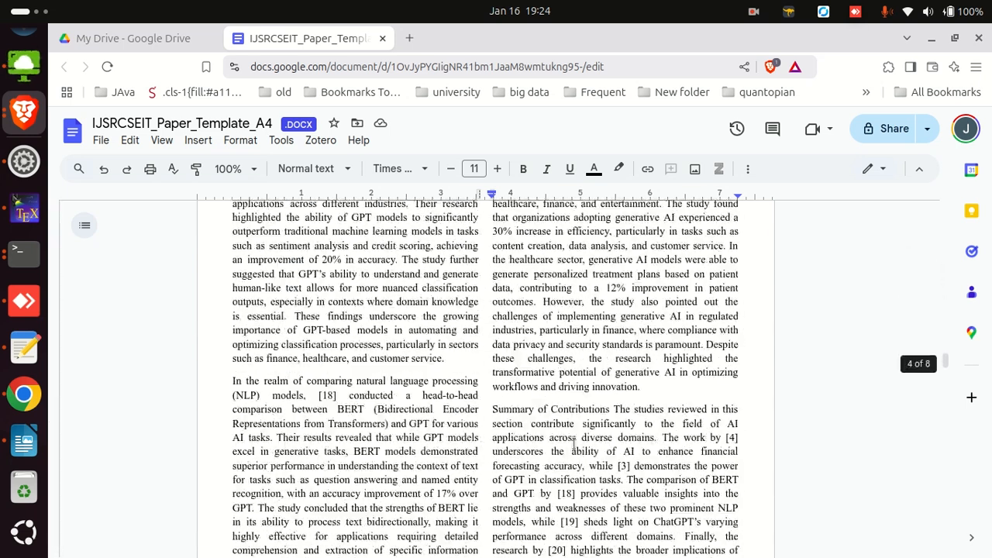
{"action": "scroll", "coordinate": [573, 444], "scroll_direction": "down", "scroll_amount": 20}
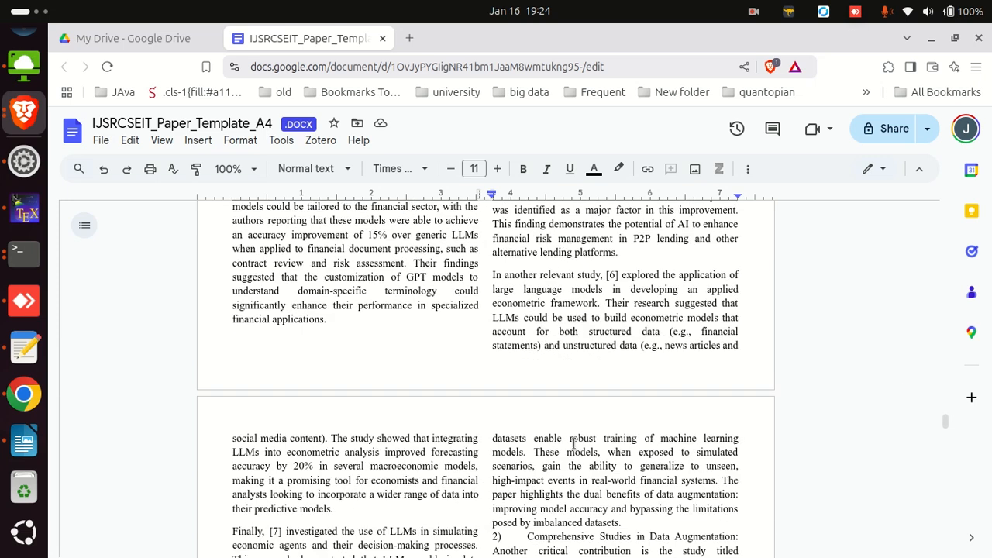
{"action": "scroll", "coordinate": [574, 444], "scroll_direction": "down", "scroll_amount": 5}
{"action": "left_click", "coordinate": [521, 308]}
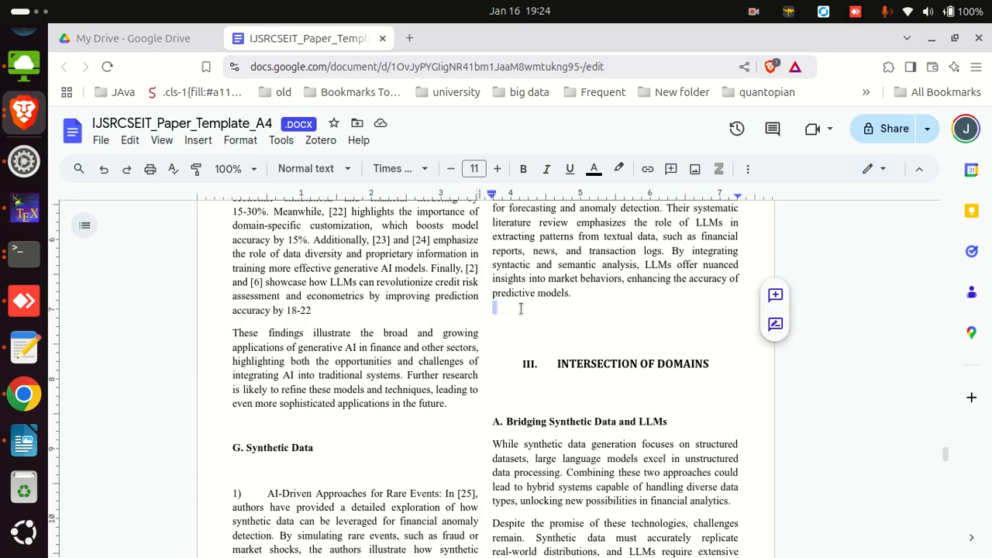
{"action": "key", "text": "Return"}
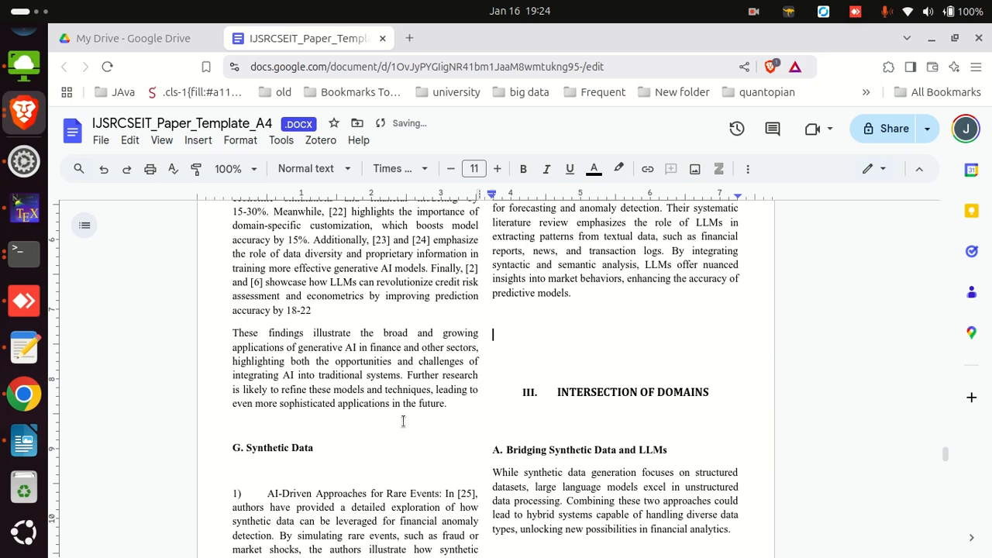
{"action": "key", "text": "ctrl+v"}
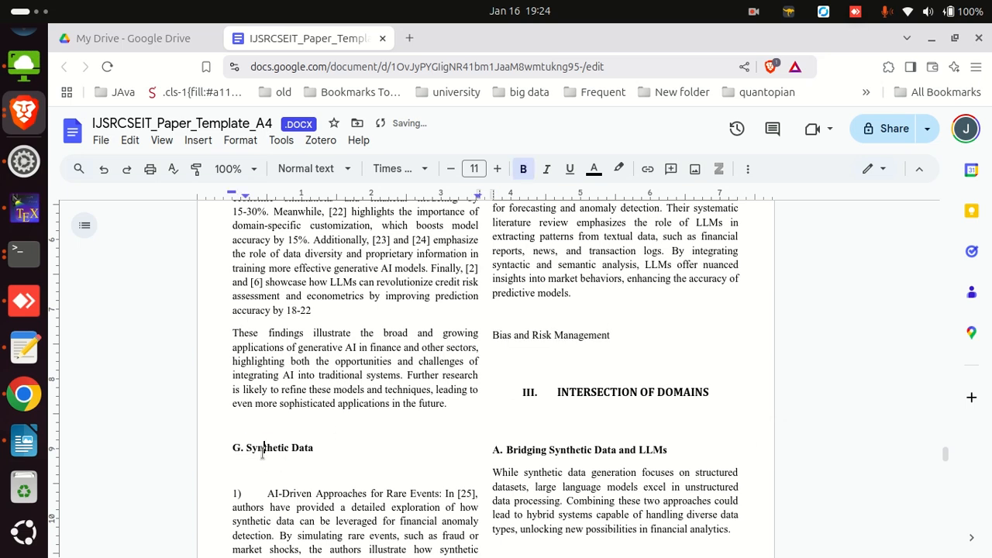
Copy the lettered "Synthetic Data" heading and paste it above the "Bias and Risk Management" line
{"action": "double_click", "coordinate": [266, 447]}
{"action": "left_click_drag", "start_coordinate": [240, 467], "coordinate": [214, 430]}
{"action": "key", "text": "ctrl+c"}
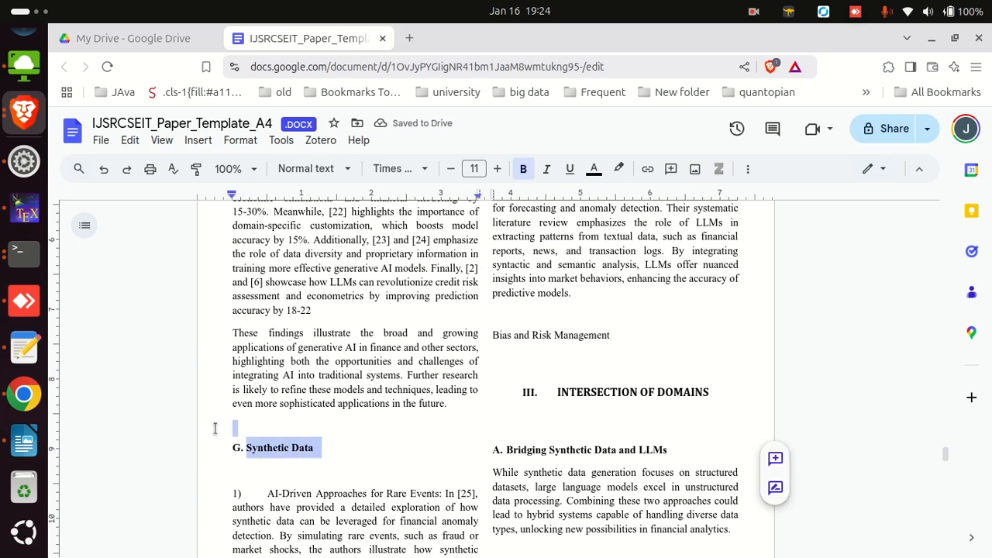
{"action": "left_click", "coordinate": [509, 325]}
{"action": "key", "text": "ctrl+v"}
Move the "Bias and Risk Management" text into heading H in place of "Synthetic Data", without its formatting, and delete the blank line above it
{"action": "left_click_drag", "start_coordinate": [612, 381], "coordinate": [490, 387]}
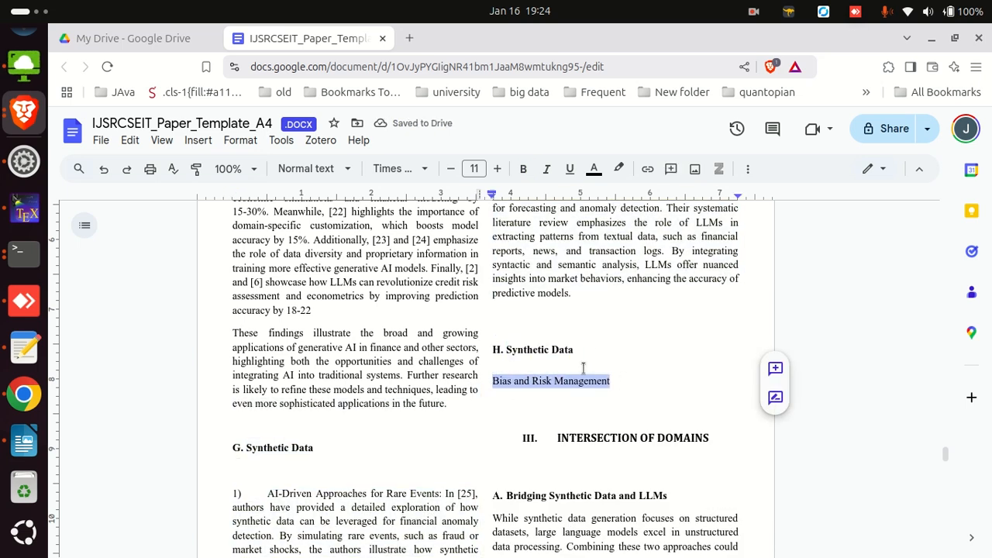
{"action": "key", "text": "BackSpace"}
{"action": "left_click_drag", "start_coordinate": [578, 349], "coordinate": [505, 350]}
{"action": "right_click", "coordinate": [521, 355]}
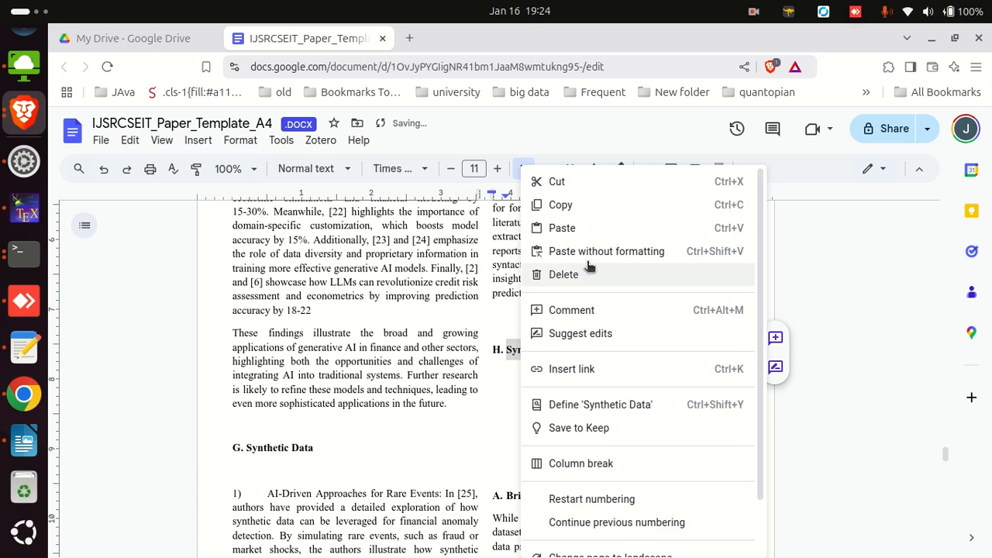
{"action": "left_click", "coordinate": [558, 248]}
{"action": "left_click", "coordinate": [524, 323]}
{"action": "key", "text": "Delete"}
{"action": "left_click", "coordinate": [519, 352]}
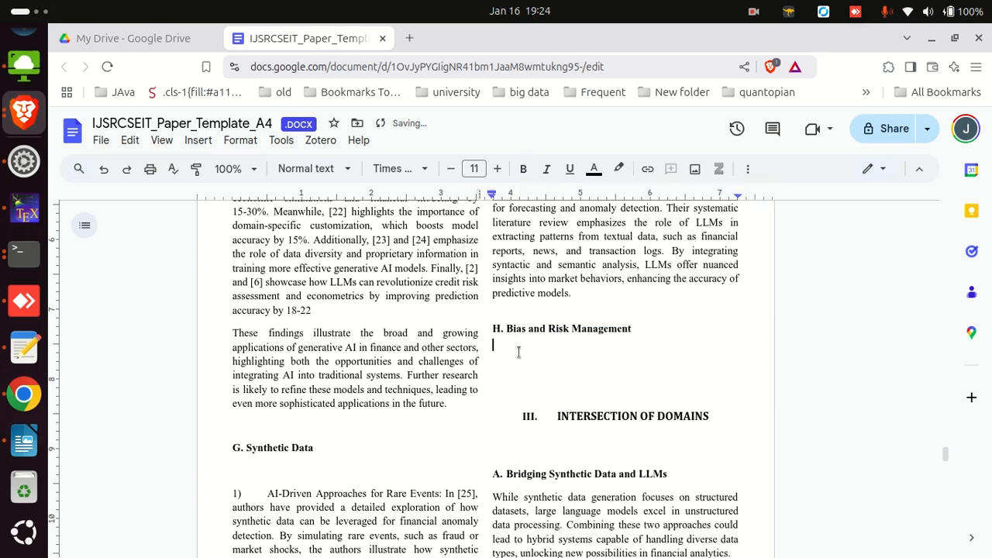
In r20.docx, find the section following "Generative AI in Financial Analytics" and select its "Bias and Risk Management" heading
{"action": "key", "text": "alt+Tab"}
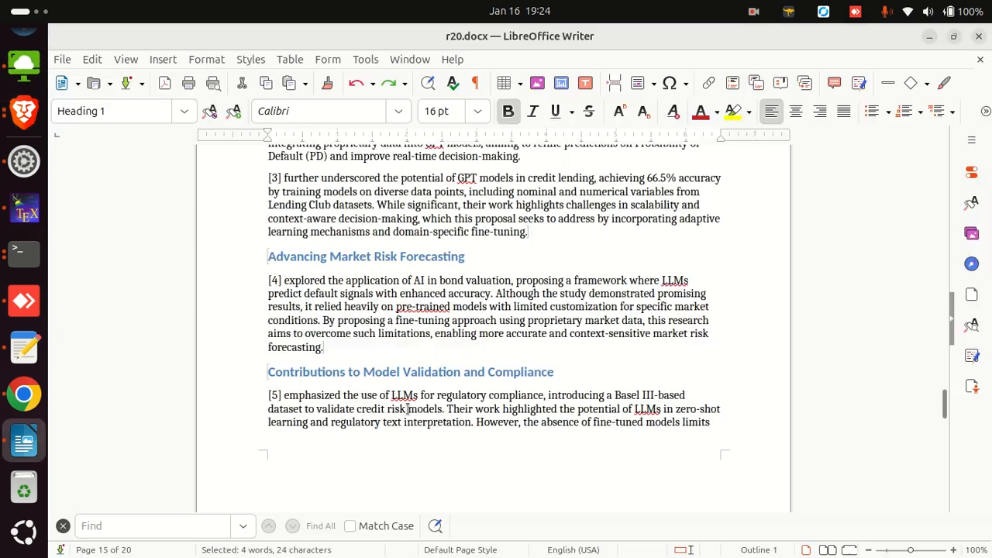
{"action": "scroll", "coordinate": [397, 360], "scroll_direction": "up", "scroll_amount": 10}
{"action": "scroll", "coordinate": [397, 360], "scroll_direction": "up", "scroll_amount": 15}
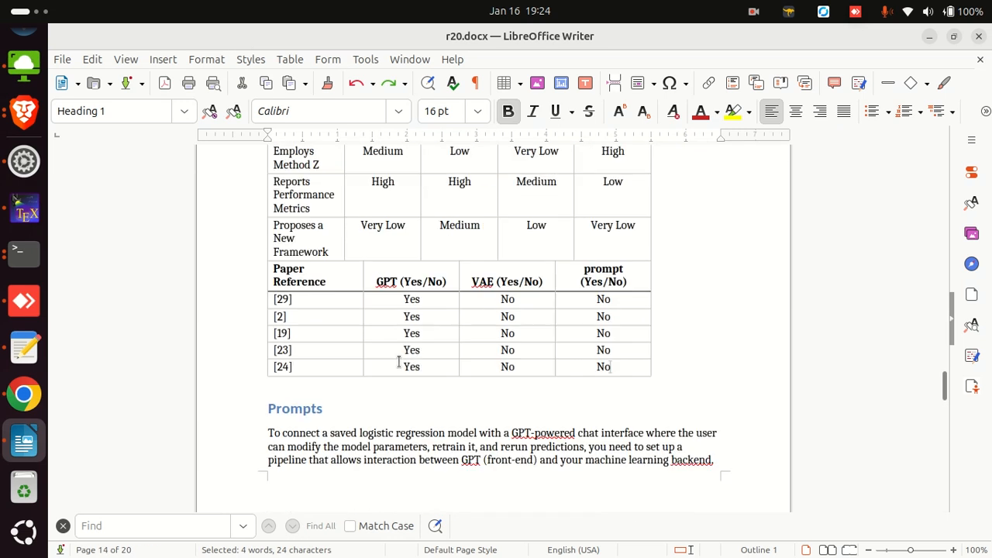
{"action": "scroll", "coordinate": [402, 388], "scroll_direction": "up", "scroll_amount": 20}
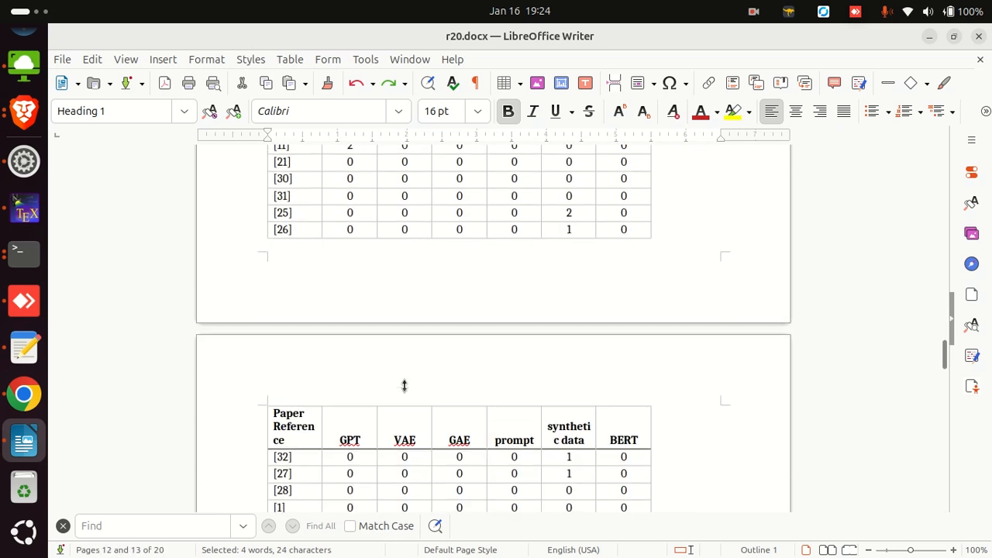
{"action": "scroll", "coordinate": [408, 386], "scroll_direction": "up", "scroll_amount": 6}
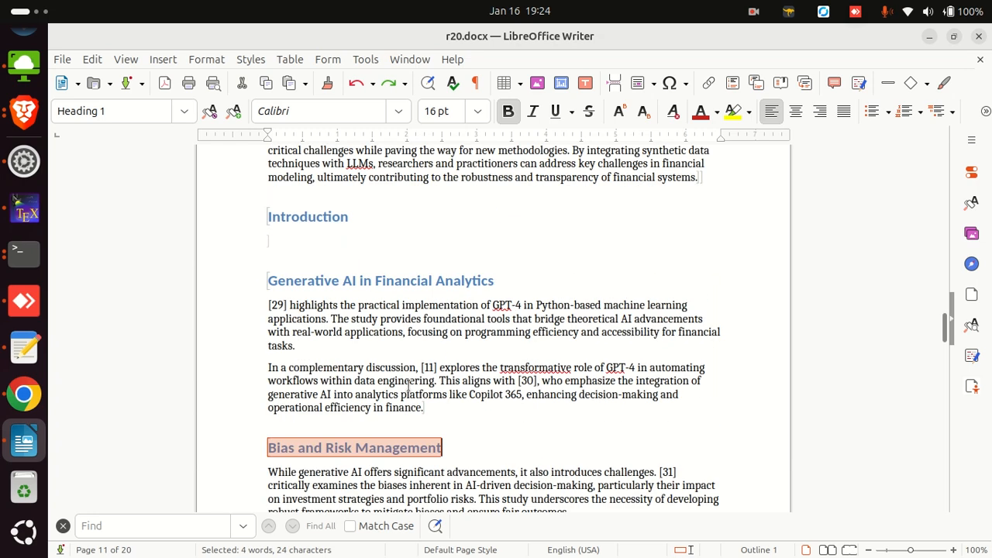
{"action": "scroll", "coordinate": [397, 380], "scroll_direction": "down", "scroll_amount": 3}
{"action": "left_click", "coordinate": [526, 409]}
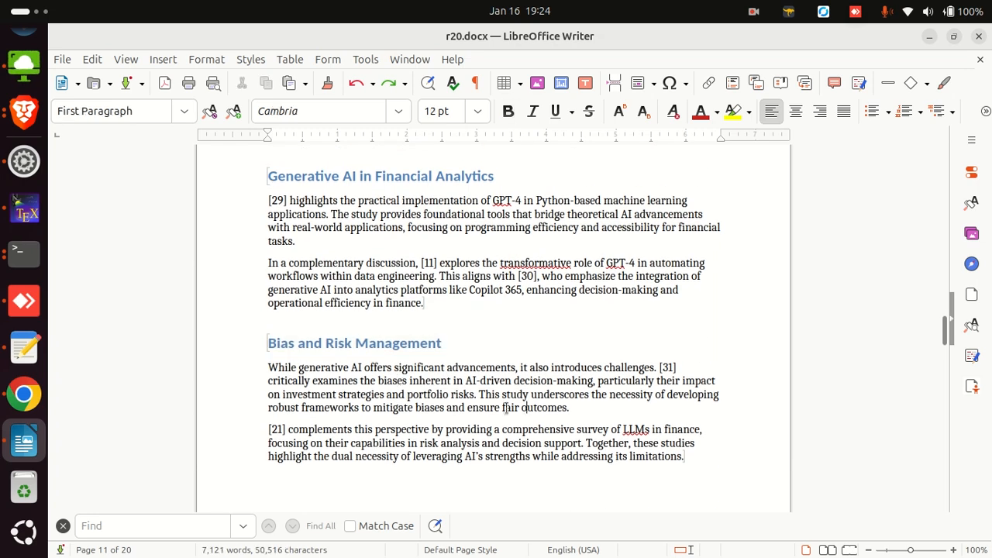
{"action": "triple_click", "coordinate": [294, 350]}
{"action": "key", "text": "alt+Tab"}
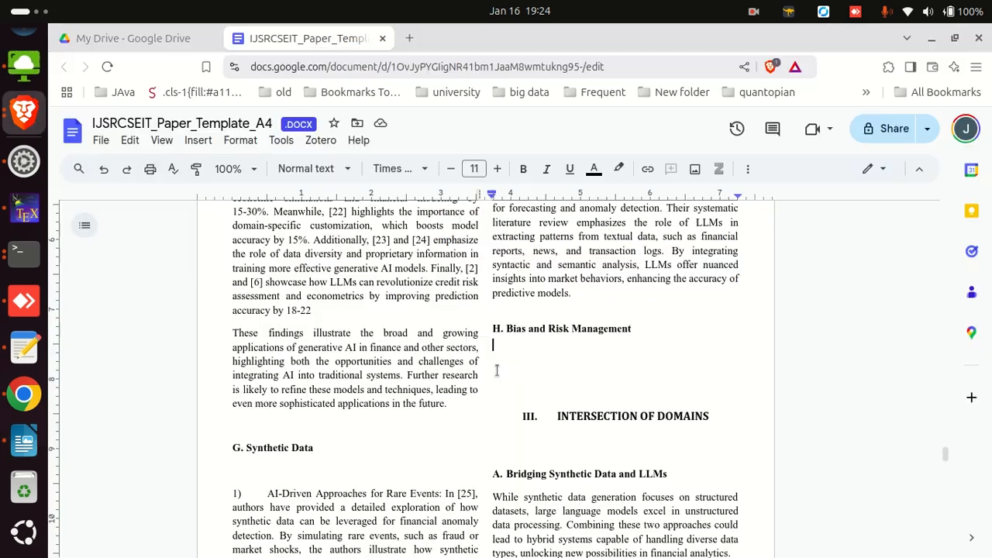
In the template, copy the opening lines of the first numbered item under "Synthetic Data" and paste them below heading H
{"action": "scroll", "coordinate": [315, 408], "scroll_direction": "up", "scroll_amount": 15}
{"action": "scroll", "coordinate": [447, 432], "scroll_direction": "down", "scroll_amount": 20}
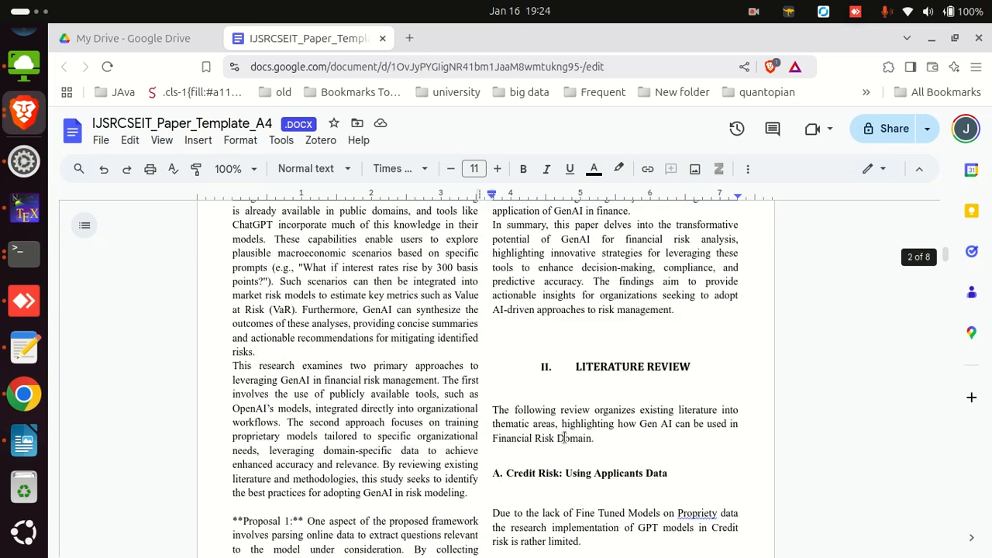
{"action": "scroll", "coordinate": [556, 441], "scroll_direction": "down", "scroll_amount": 20}
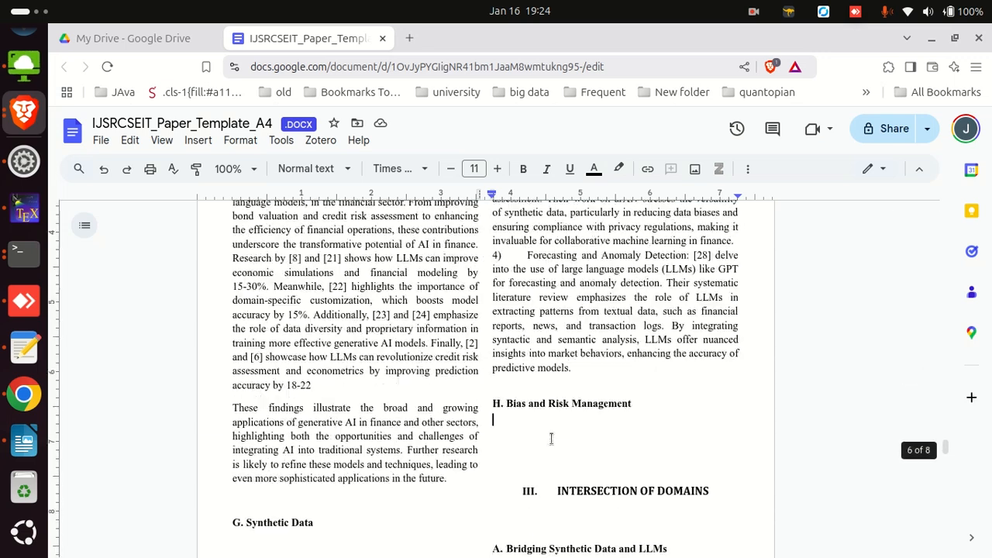
{"action": "scroll", "coordinate": [546, 436], "scroll_direction": "up", "scroll_amount": 10}
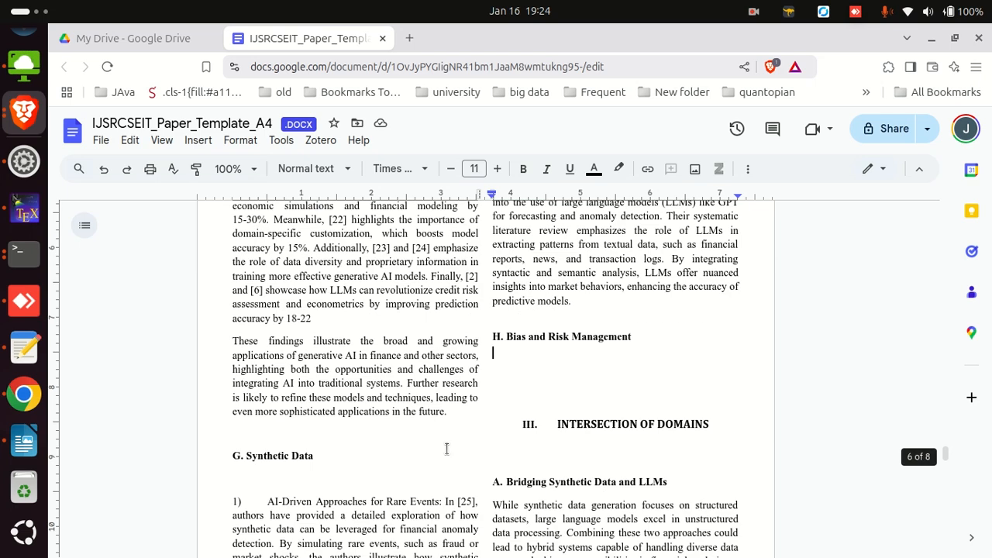
{"action": "scroll", "coordinate": [388, 423], "scroll_direction": "down", "scroll_amount": 3}
{"action": "left_click_drag", "start_coordinate": [369, 383], "coordinate": [224, 324]}
{"action": "key", "text": "ctrl+c"}
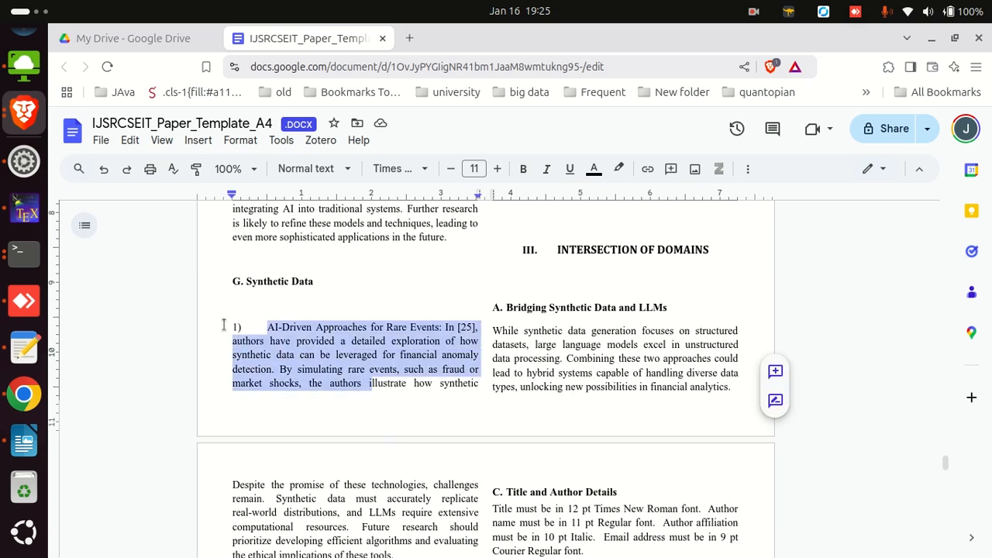
{"action": "scroll", "coordinate": [509, 401], "scroll_direction": "up", "scroll_amount": 5}
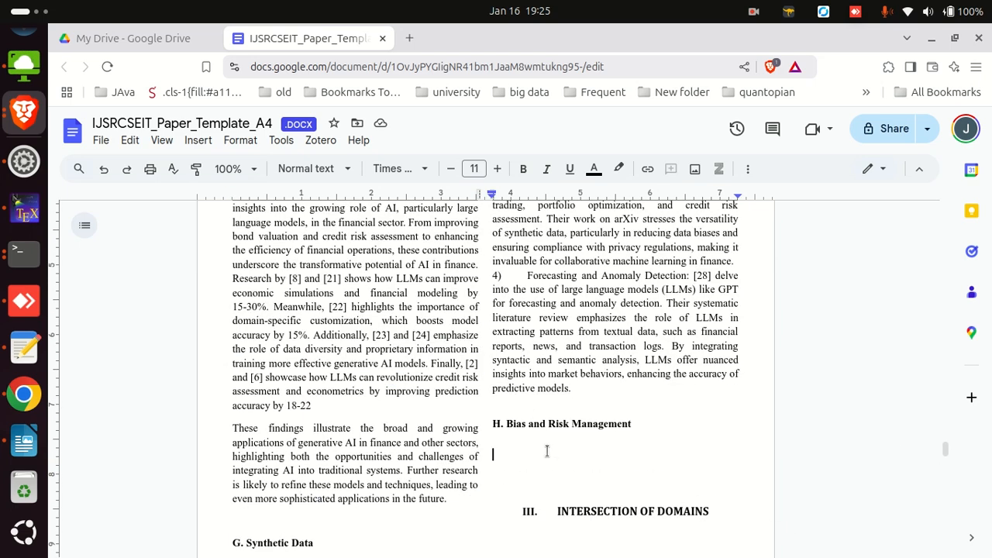
{"action": "key", "text": "ctrl+v"}
Try to continue the previous numbering for the pasted item below heading H, and undo the change
{"action": "right_click", "coordinate": [497, 454]}
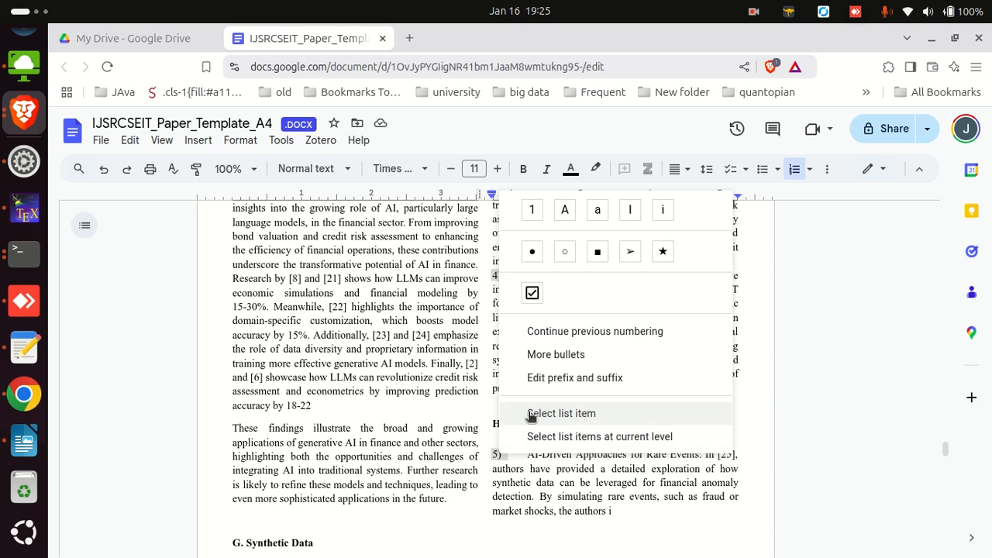
{"action": "left_click", "coordinate": [567, 341]}
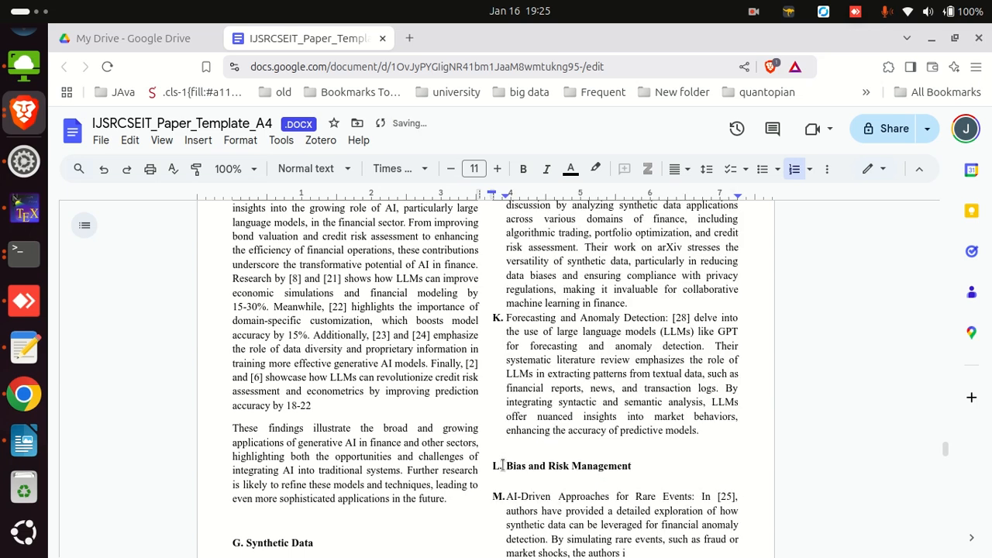
{"action": "key", "text": "ctrl+z"}
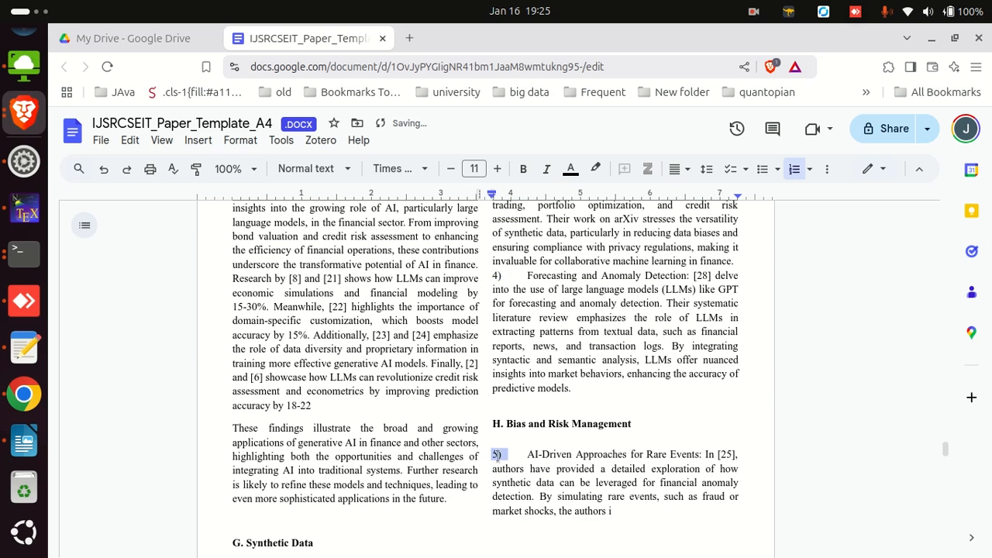
Restart the numbering of the pasted item below heading H at 1
{"action": "left_click", "coordinate": [495, 455]}
{"action": "right_click", "coordinate": [498, 455]}
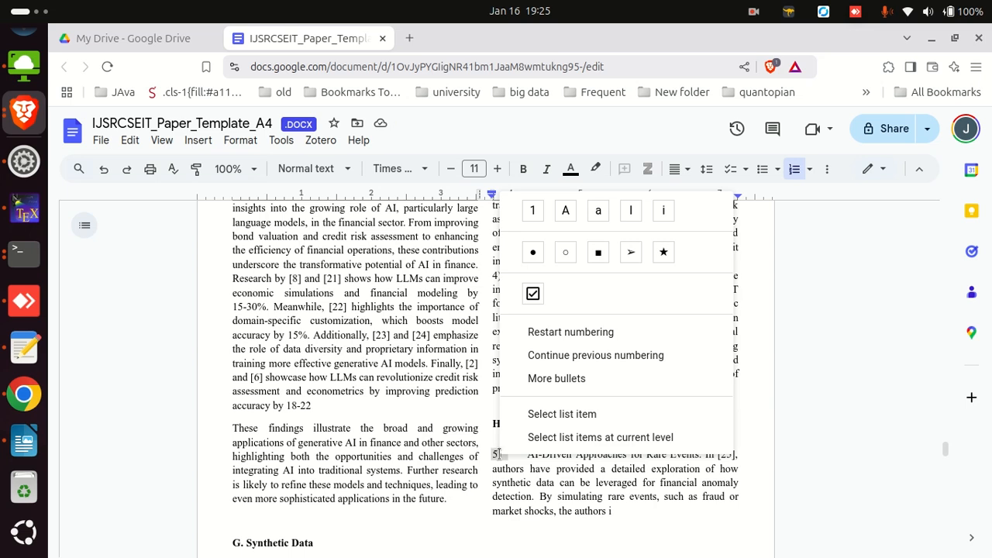
{"action": "left_click", "coordinate": [570, 332]}
{"action": "left_click", "coordinate": [589, 382]}
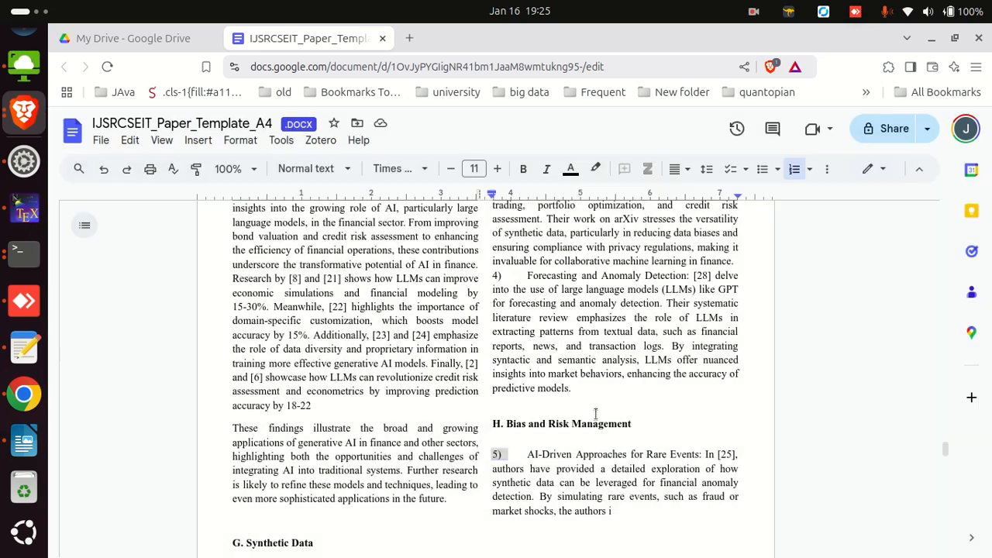
{"action": "scroll", "coordinate": [605, 461], "scroll_direction": "down", "scroll_amount": 2}
Copy the "Bias and Risk Management" heading from r20.docx, paste it unformatted at the start of item 1 under heading H, and add a colon
{"action": "key", "text": "alt+Tab"}
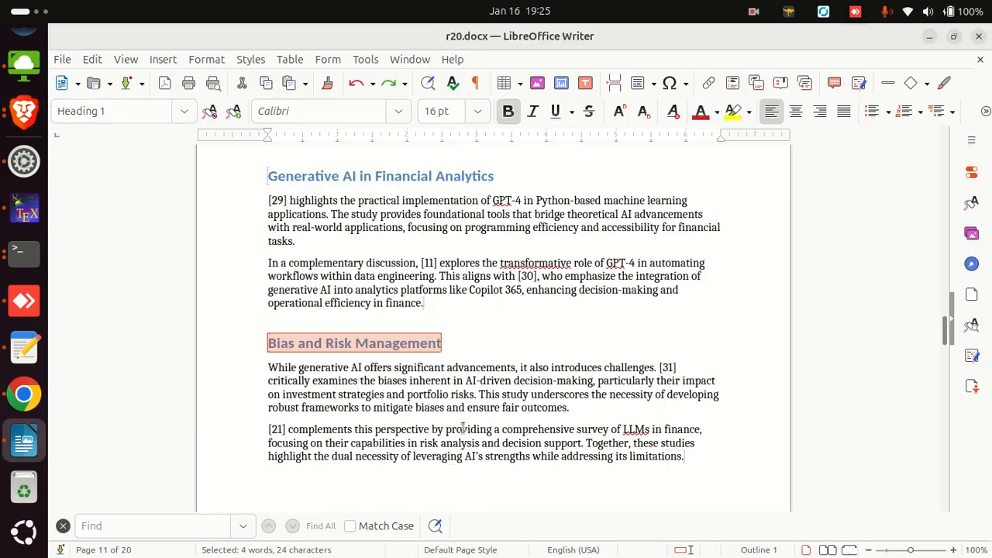
{"action": "right_click", "coordinate": [390, 343]}
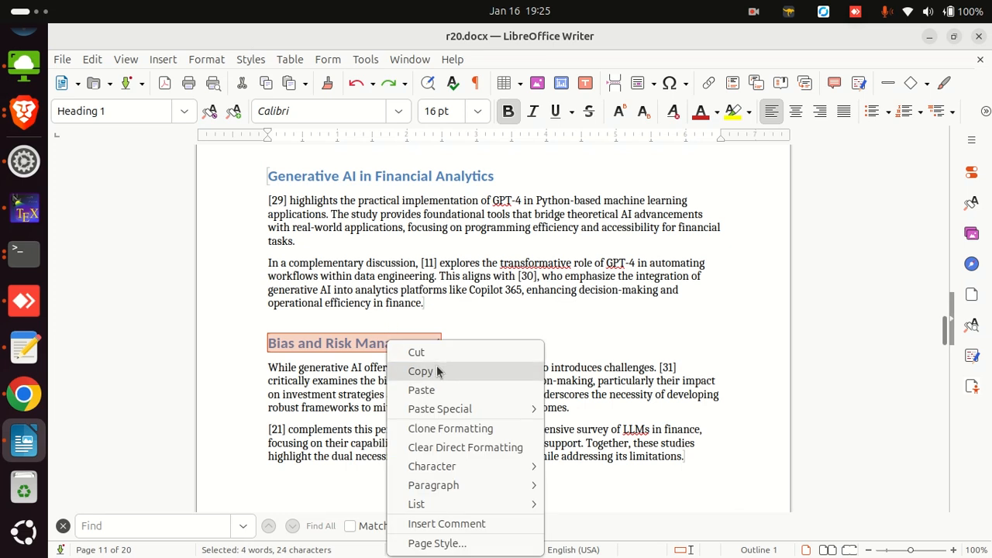
{"action": "left_click", "coordinate": [436, 365]}
{"action": "key", "text": "alt+Tab"}
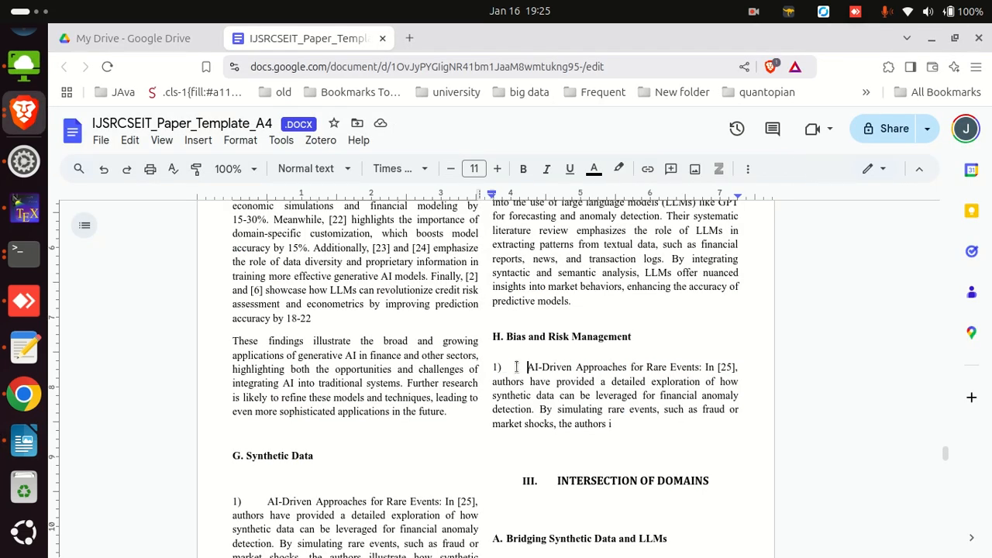
{"action": "right_click", "coordinate": [515, 370]}
{"action": "left_click", "coordinate": [568, 252]}
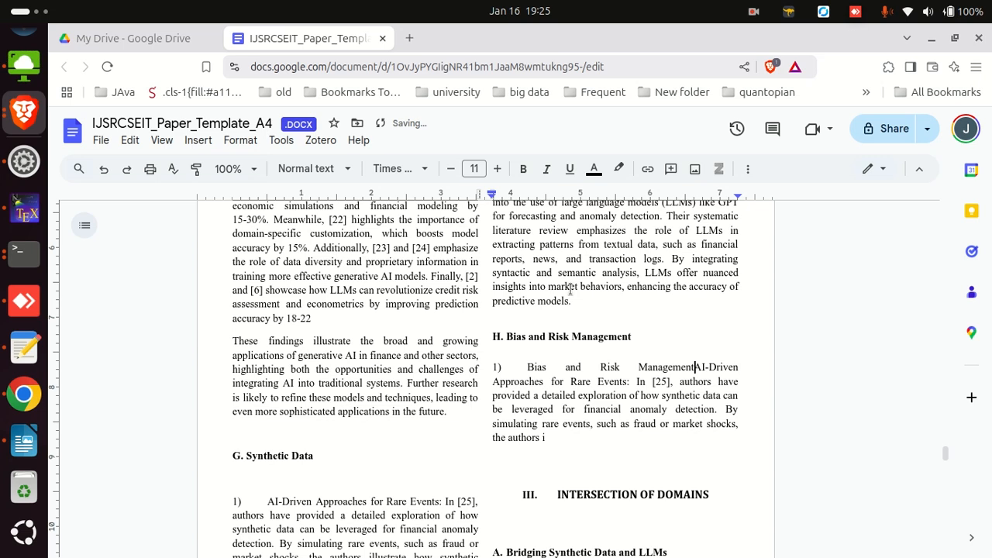
{"action": "type", "text": ":"}
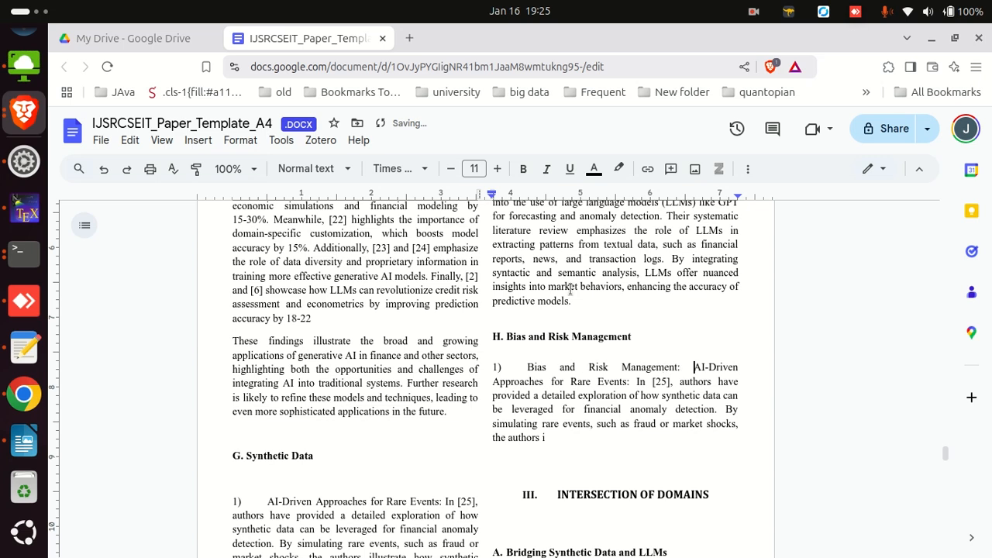
In r20.docx, copy the two paragraphs under the "Bias and Risk Management" heading
{"action": "key", "text": "alt+Tab"}
{"action": "scroll", "coordinate": [570, 384], "scroll_direction": "down", "scroll_amount": 1}
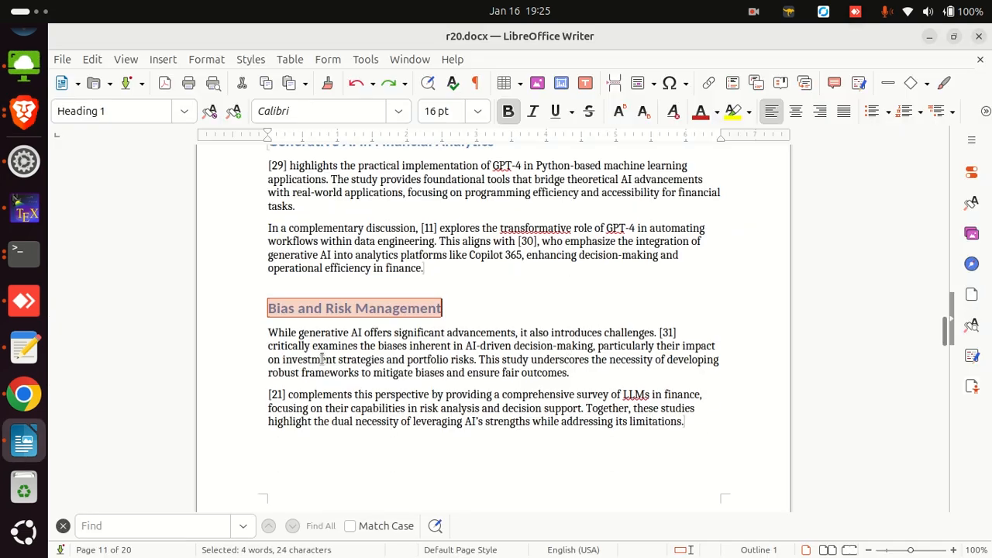
{"action": "scroll", "coordinate": [667, 370], "scroll_direction": "down", "scroll_amount": 2}
{"action": "left_click_drag", "start_coordinate": [269, 330], "coordinate": [699, 364]}
{"action": "scroll", "coordinate": [693, 364], "scroll_direction": "down", "scroll_amount": 3}
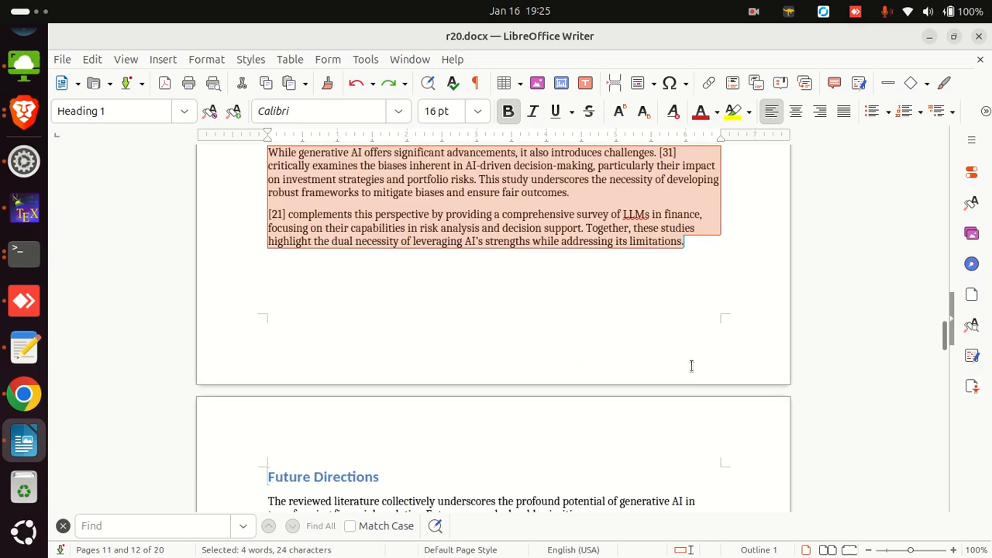
{"action": "scroll", "coordinate": [697, 295], "scroll_direction": "down", "scroll_amount": 5}
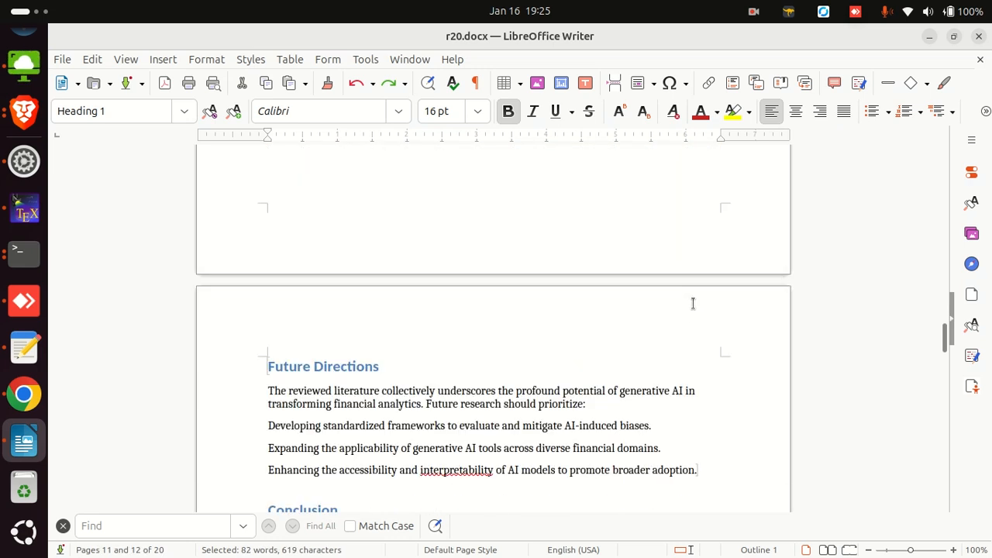
In the template, replace the leftover "AI-Driven Approaches" text in item 1 under heading H with the copied paragraphs, without their formatting
{"action": "key", "text": "alt+Tab"}
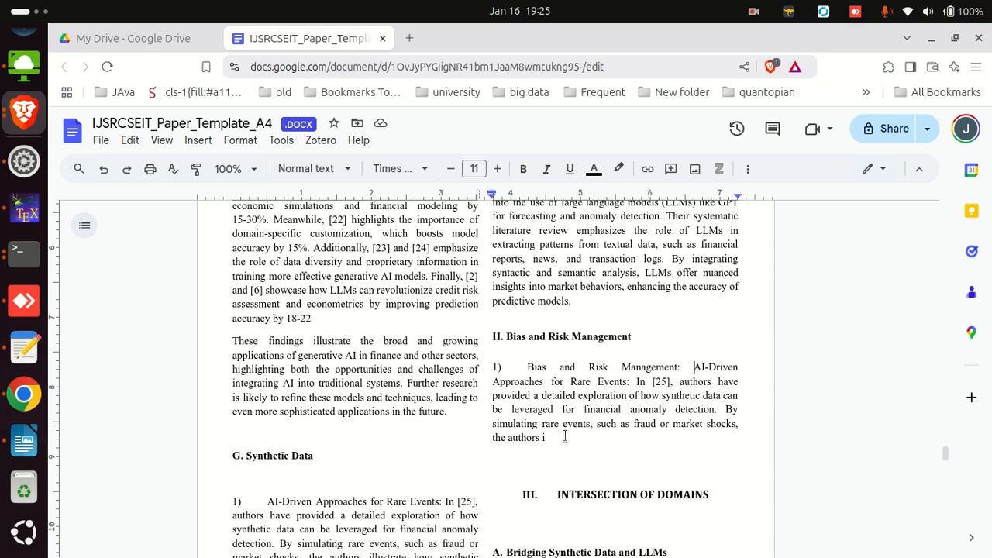
{"action": "left_click_drag", "start_coordinate": [565, 437], "coordinate": [692, 367]}
{"action": "key", "text": "ctrl+v"}
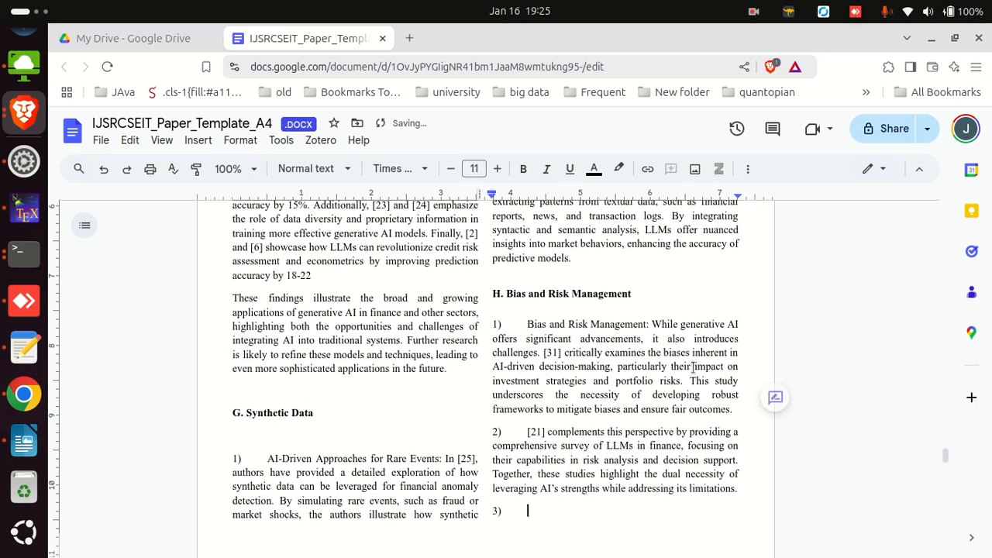
{"action": "key", "text": "ctrl+z"}
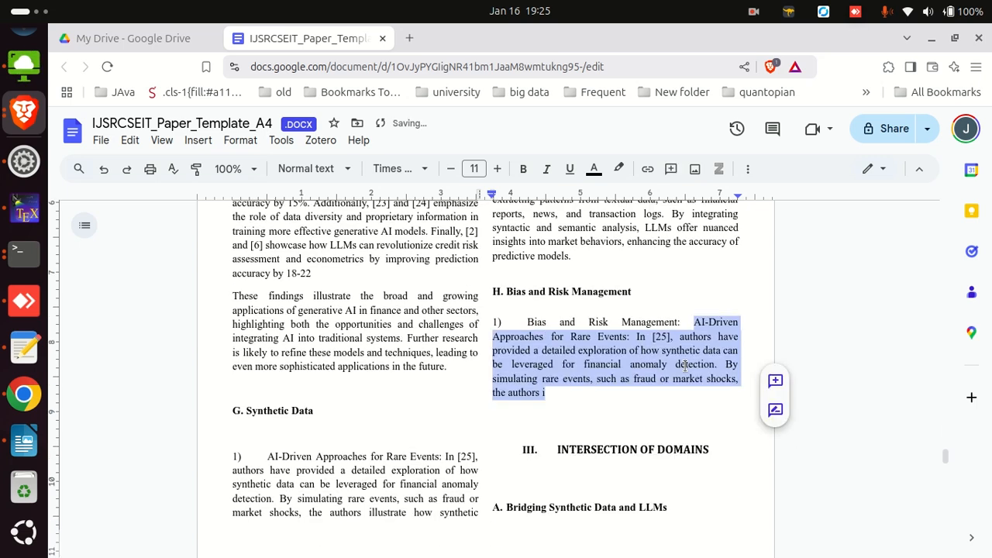
{"action": "right_click", "coordinate": [687, 366]}
{"action": "left_click", "coordinate": [693, 252]}
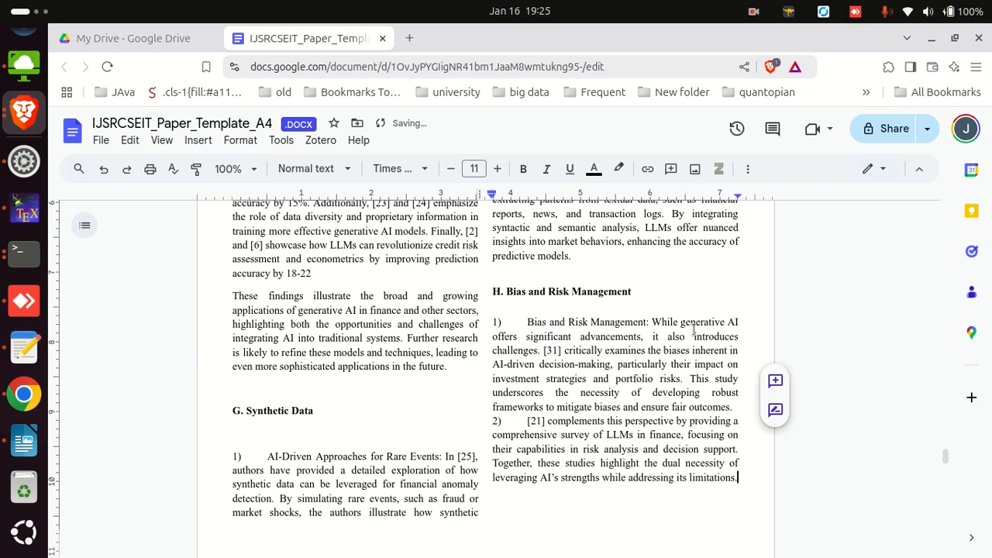
Join the numbered paragraph starting with [21] to the end of item 1 under heading H, removing its own number
{"action": "left_click", "coordinate": [734, 406]}
{"action": "key", "text": "Delete"}
{"action": "key", "text": "Delete"}
{"action": "key", "text": "Delete"}
{"action": "key", "text": "Delete"}
{"action": "key", "text": "Return"}
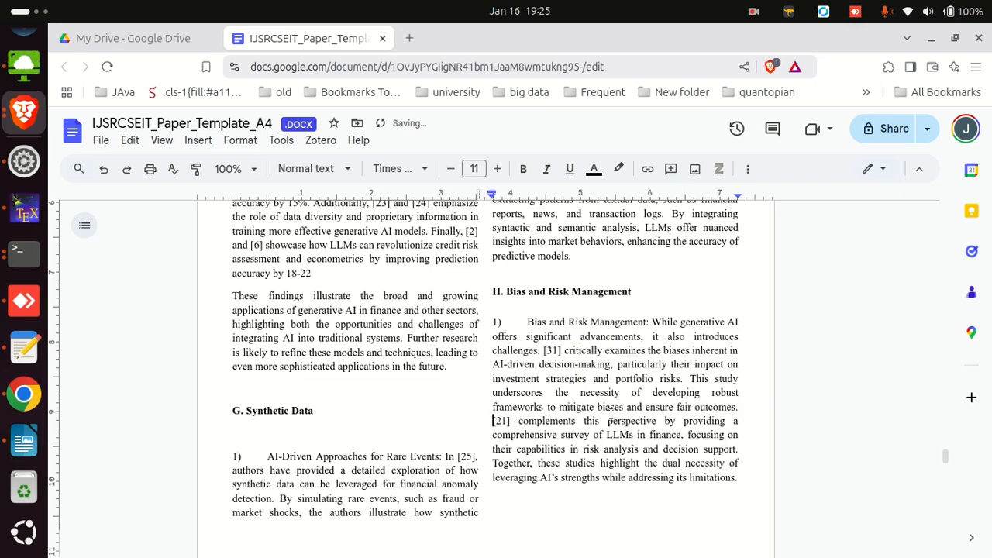
Try rewording the sentence starting with [21] to open with "In [21], authors have shown"
{"action": "type", "text": "In"}
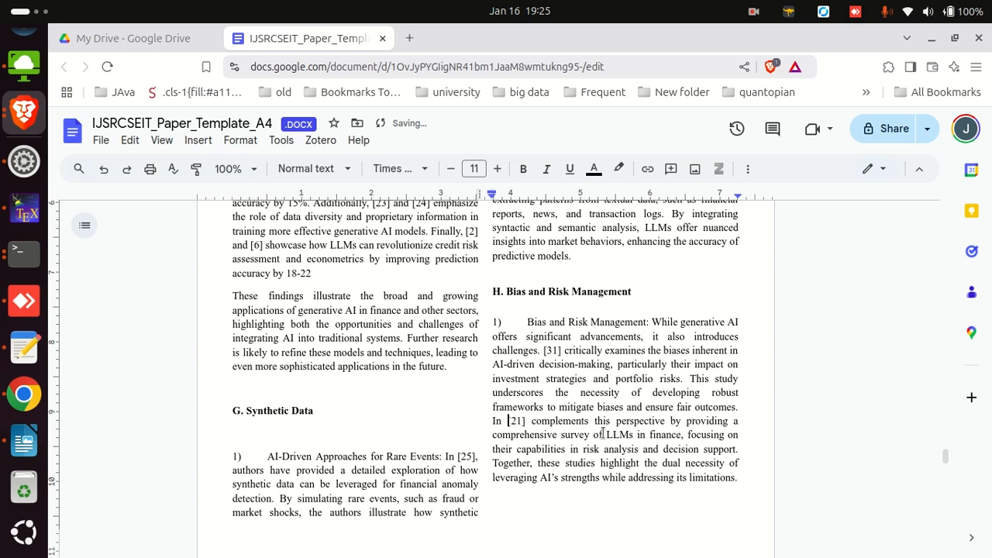
{"action": "key", "text": "Right"}
{"action": "key", "text": "Right"}
{"action": "key", "text": "Right"}
{"action": "type", "text": ", "}
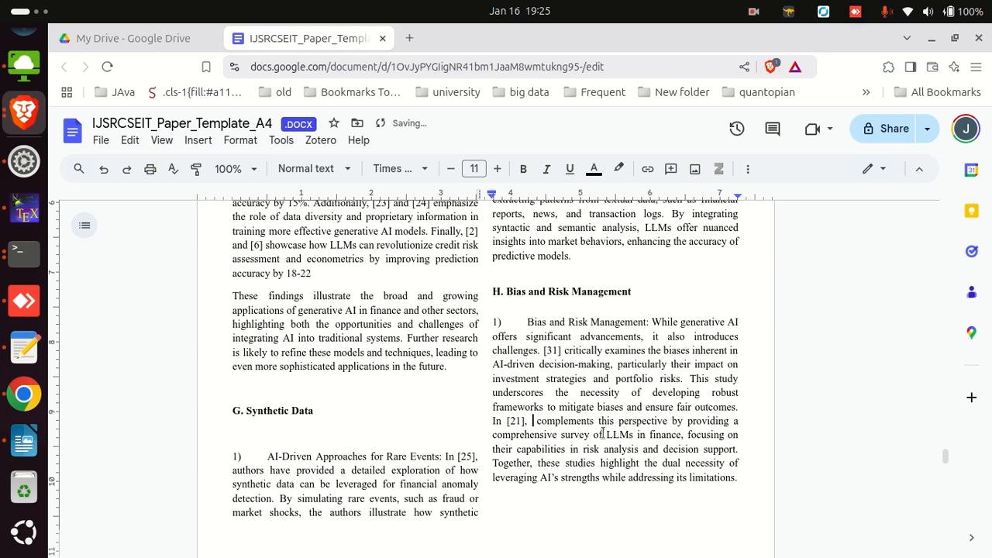
{"action": "type", "text": "authors have "}
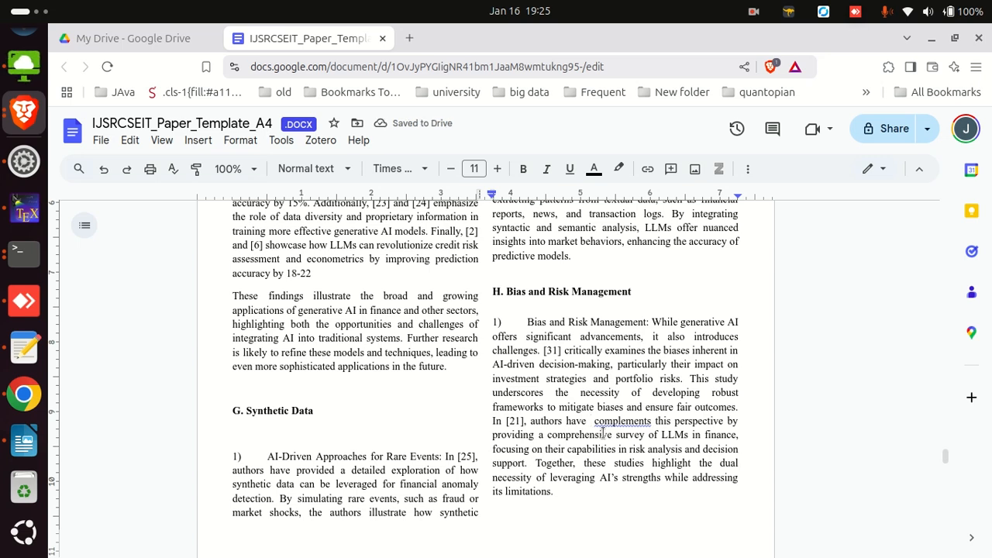
{"action": "type", "text": "shown"}
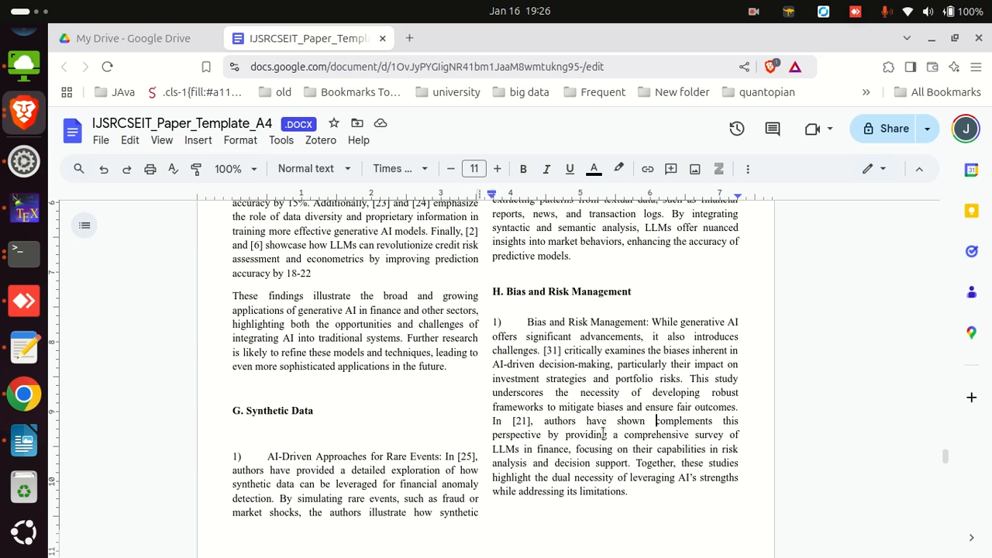
Remove the words and comma added around [21] so the sentence opens with the citation again
{"action": "key", "text": "BackSpace"}
{"action": "key", "text": "BackSpace"}
{"action": "key", "text": "BackSpace"}
{"action": "key", "text": "BackSpace"}
{"action": "key", "text": "BackSpace"}
{"action": "key", "text": "BackSpace"}
{"action": "key", "text": "BackSpace"}
{"action": "key", "text": "BackSpace"}
{"action": "key", "text": "BackSpace"}
{"action": "key", "text": "BackSpace"}
{"action": "key", "text": "BackSpace"}
{"action": "key", "text": "BackSpace"}
{"action": "key", "text": "BackSpace"}
{"action": "key", "text": "BackSpace"}
{"action": "key", "text": "BackSpace"}
{"action": "key", "text": "BackSpace"}
{"action": "key", "text": "BackSpace"}
{"action": "key", "text": "BackSpace"}
{"action": "key", "text": "BackSpace"}
{"action": "key", "text": "BackSpace"}
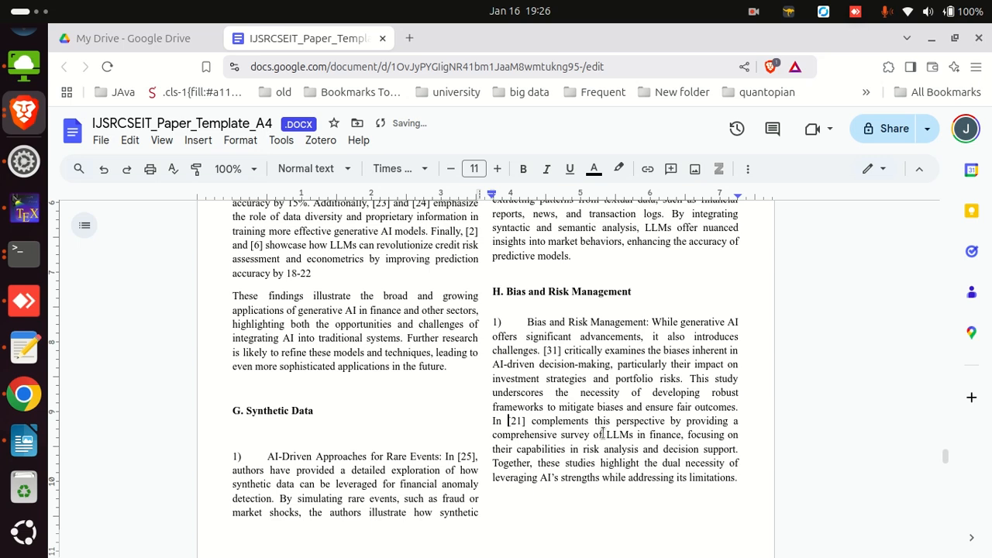
{"action": "key", "text": "BackSpace"}
{"action": "key", "text": "BackSpace"}
{"action": "key", "text": "BackSpace"}
{"action": "scroll", "coordinate": [612, 419], "scroll_direction": "down", "scroll_amount": 6}
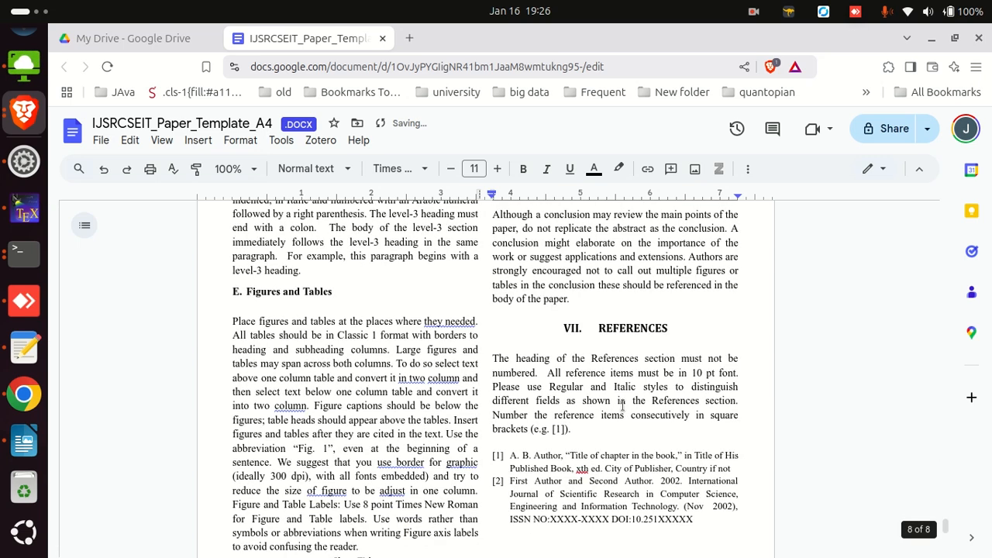
Switch to r20.docx and look through the pages from "Future Directions" onward to find the "Proposed Methodology" section
{"action": "scroll", "coordinate": [616, 411], "scroll_direction": "up", "scroll_amount": 2}
{"action": "key", "text": "alt+Tab"}
{"action": "scroll", "coordinate": [398, 337], "scroll_direction": "down", "scroll_amount": 1}
{"action": "scroll", "coordinate": [398, 337], "scroll_direction": "down", "scroll_amount": 2}
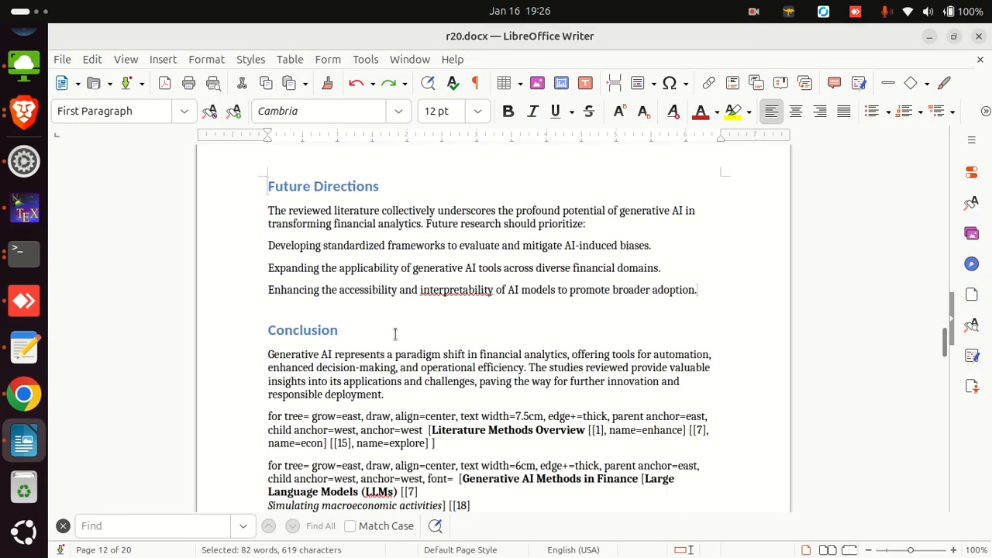
{"action": "scroll", "coordinate": [398, 337], "scroll_direction": "up", "scroll_amount": 10}
{"action": "scroll", "coordinate": [404, 353], "scroll_direction": "down", "scroll_amount": 4}
{"action": "scroll", "coordinate": [405, 353], "scroll_direction": "down", "scroll_amount": 20}
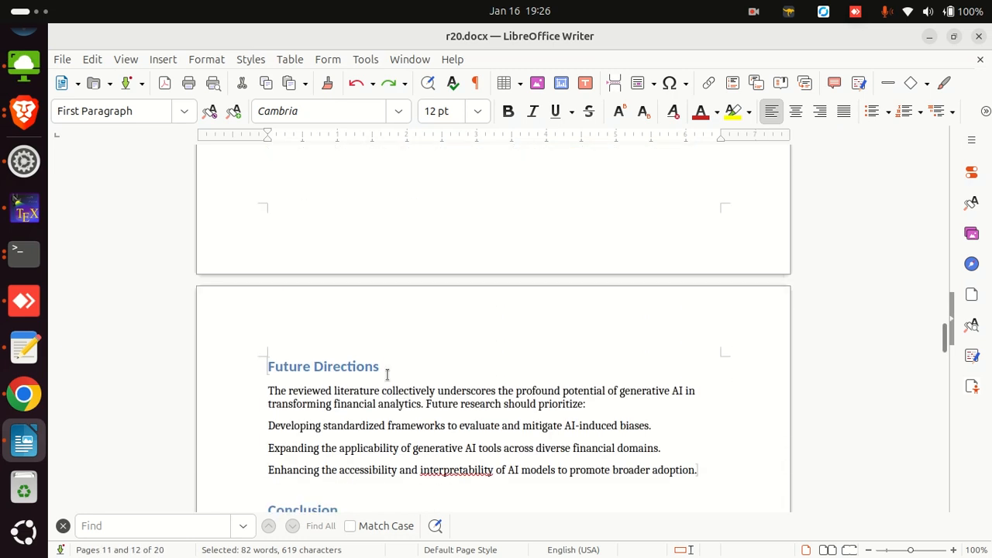
{"action": "scroll", "coordinate": [361, 278], "scroll_direction": "down", "scroll_amount": 20}
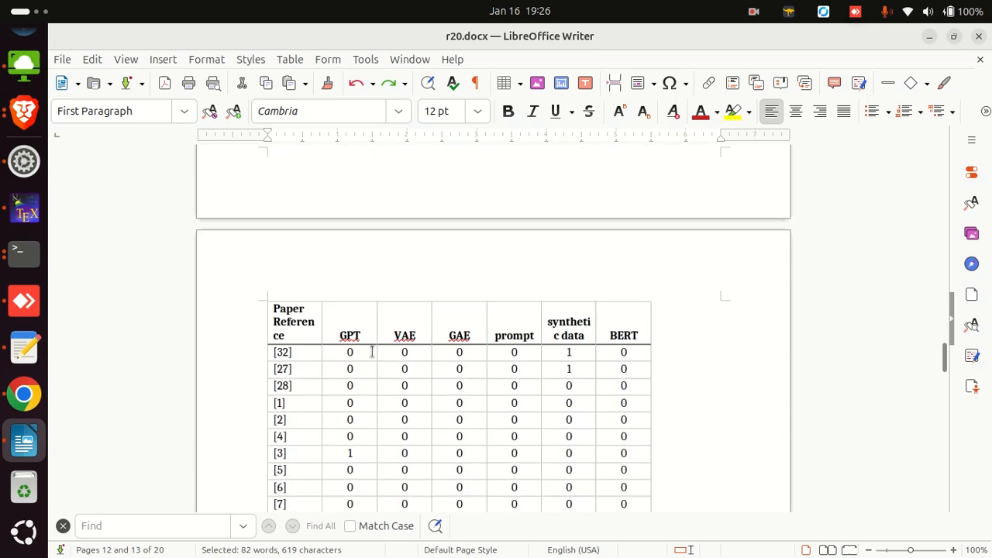
{"action": "scroll", "coordinate": [369, 345], "scroll_direction": "down", "scroll_amount": 15}
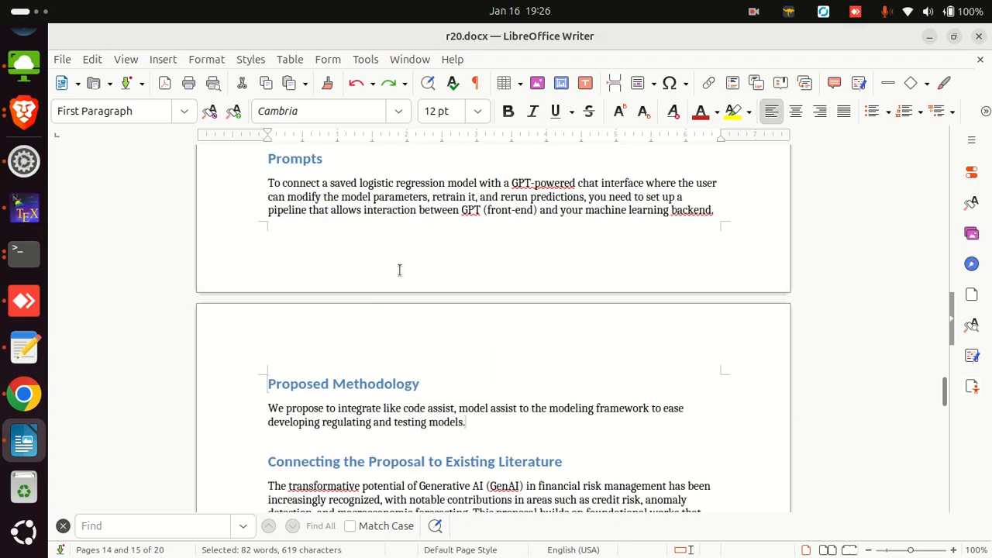
{"action": "scroll", "coordinate": [399, 269], "scroll_direction": "down", "scroll_amount": 6}
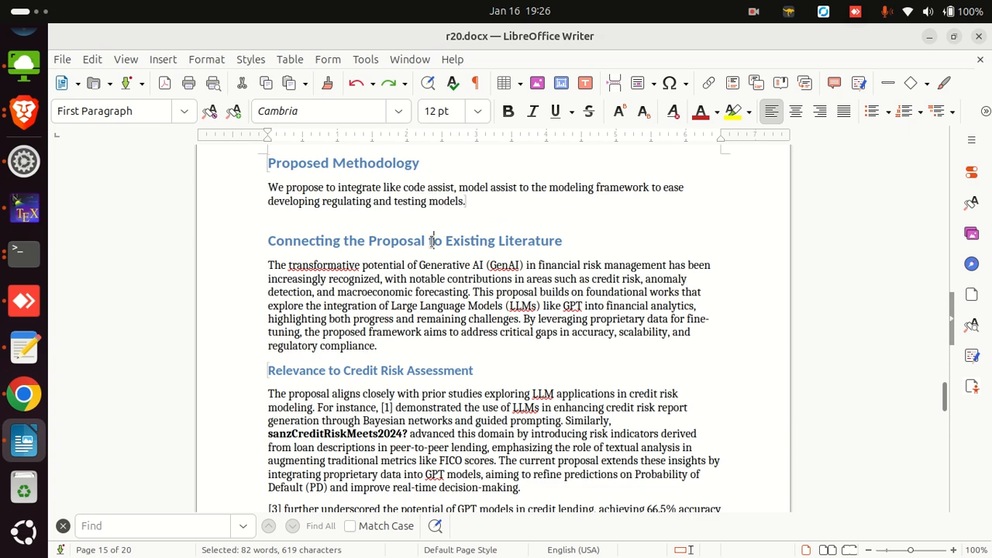
{"action": "triple_click", "coordinate": [433, 241]}
{"action": "scroll", "coordinate": [395, 241], "scroll_direction": "up", "scroll_amount": 1}
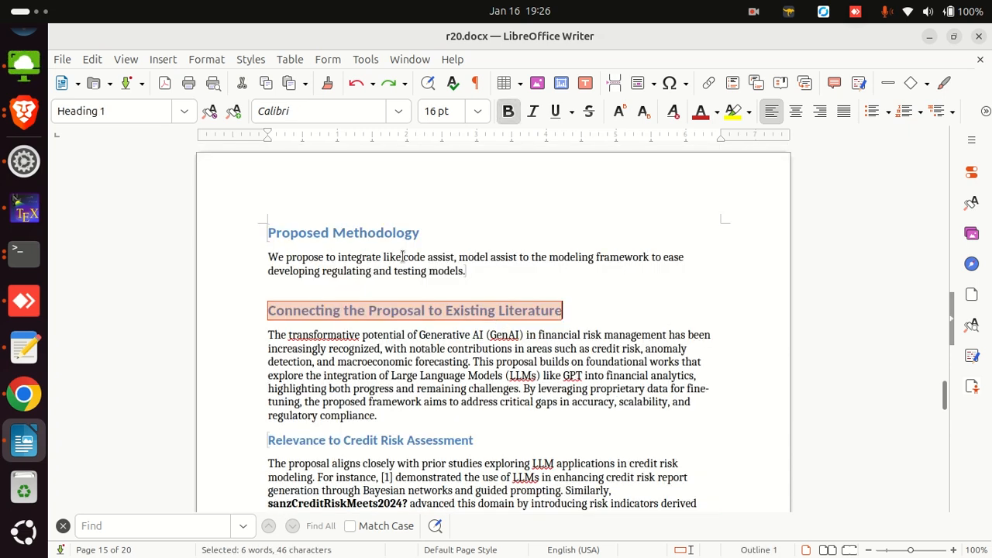
{"action": "triple_click", "coordinate": [365, 233]}
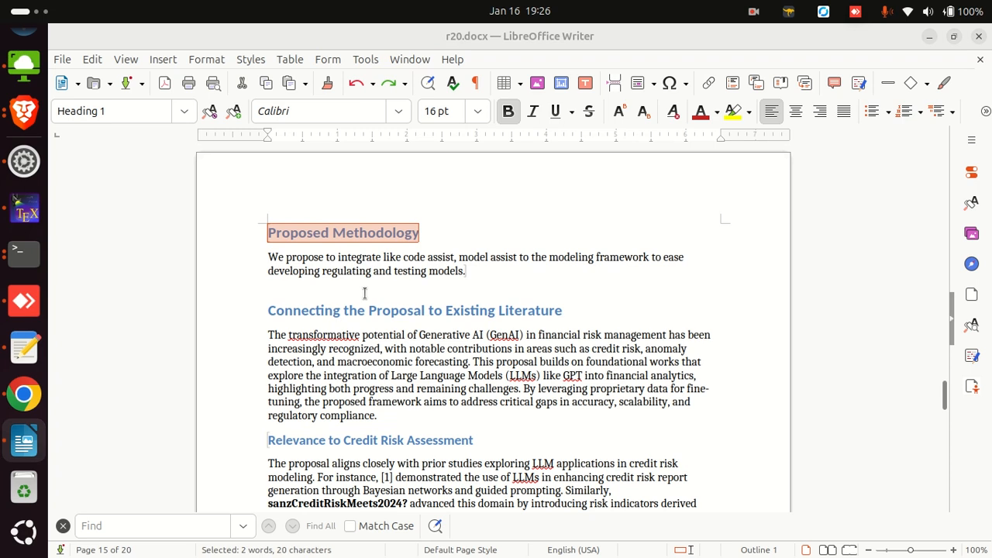
In the template, copy the "INTERSECTION OF DOMAINS" heading and paste it below the last paragraph of section III
{"action": "key", "text": "alt+Tab"}
{"action": "scroll", "coordinate": [602, 365], "scroll_direction": "up", "scroll_amount": 12}
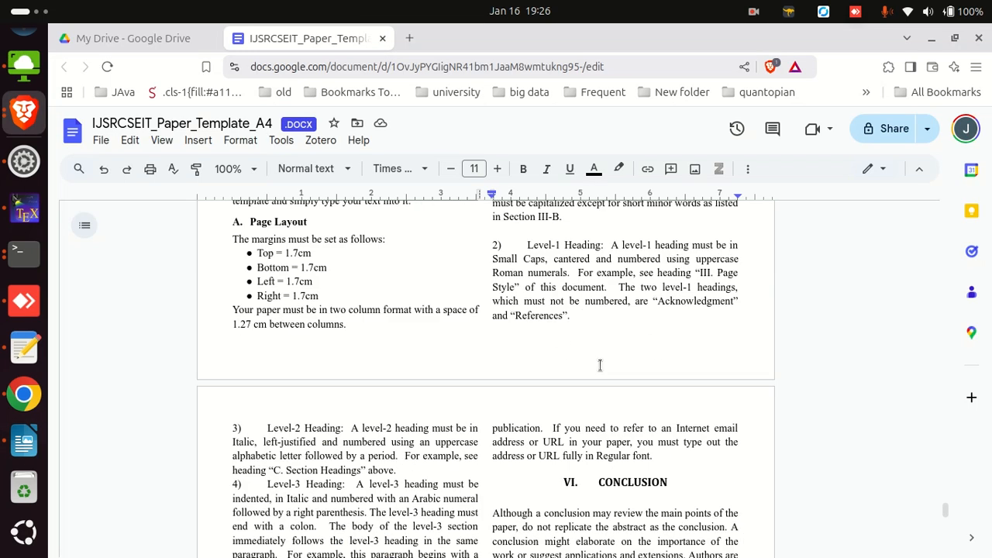
{"action": "scroll", "coordinate": [585, 364], "scroll_direction": "up", "scroll_amount": 5}
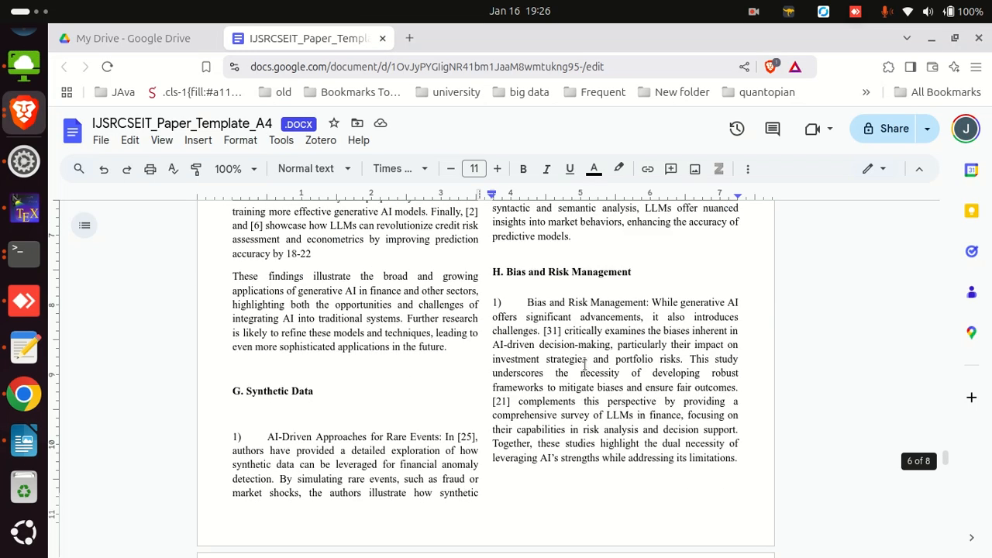
{"action": "scroll", "coordinate": [585, 364], "scroll_direction": "down", "scroll_amount": 6}
{"action": "scroll", "coordinate": [585, 364], "scroll_direction": "up", "scroll_amount": 2}
{"action": "scroll", "coordinate": [585, 364], "scroll_direction": "down", "scroll_amount": 5}
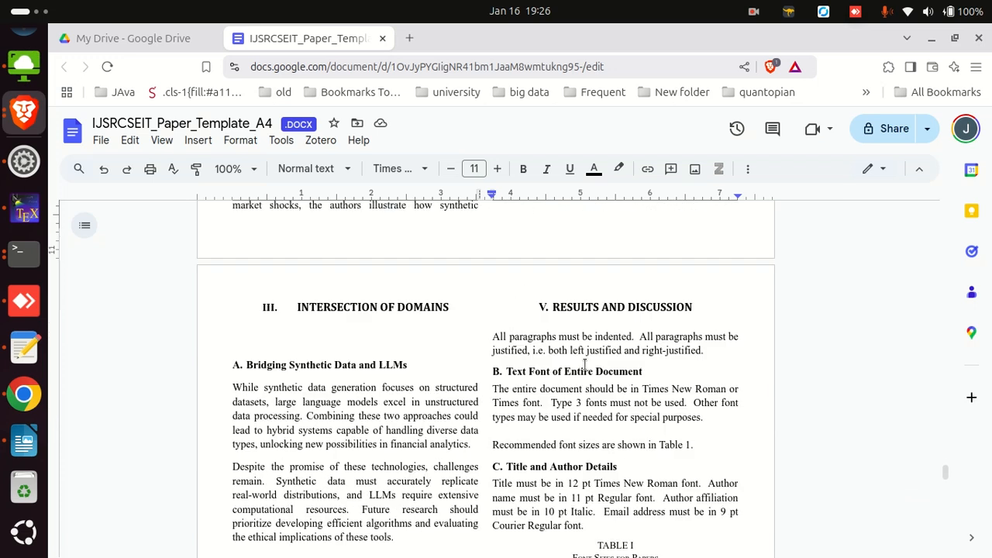
{"action": "left_click", "coordinate": [334, 351]}
{"action": "scroll", "coordinate": [333, 341], "scroll_direction": "up", "scroll_amount": 3}
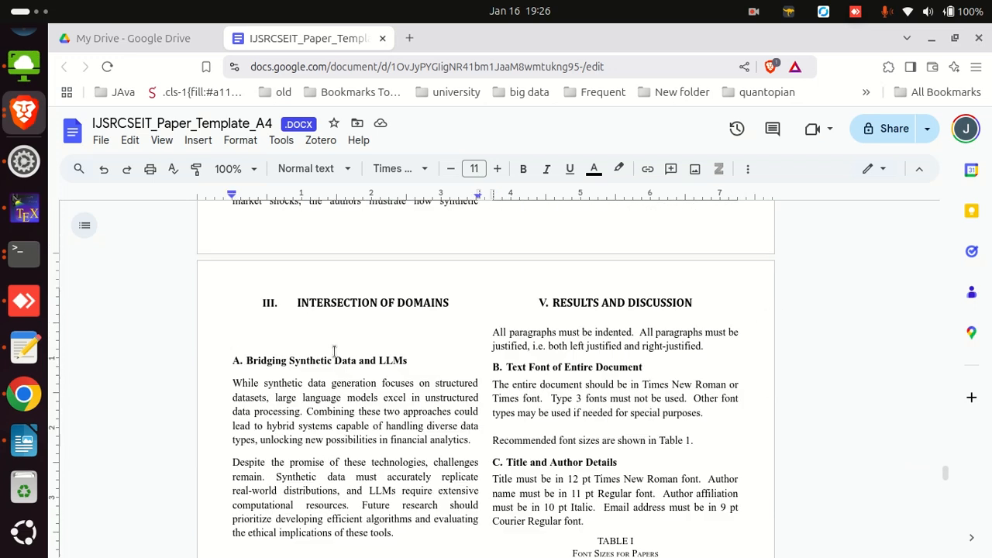
{"action": "left_click", "coordinate": [292, 320]}
{"action": "left_click_drag", "start_coordinate": [286, 329], "coordinate": [250, 288]}
{"action": "key", "text": "ctrl+c"}
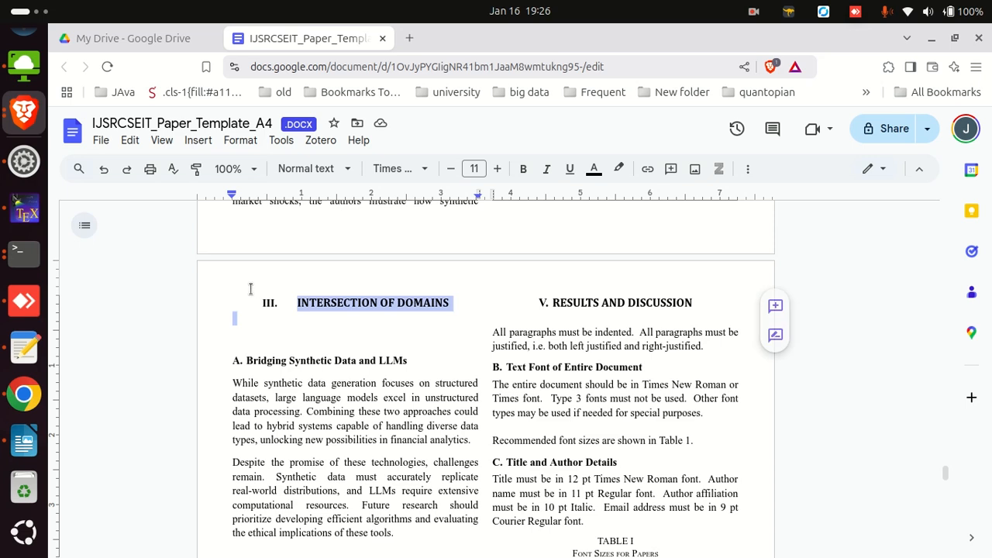
{"action": "scroll", "coordinate": [281, 419], "scroll_direction": "down", "scroll_amount": 2}
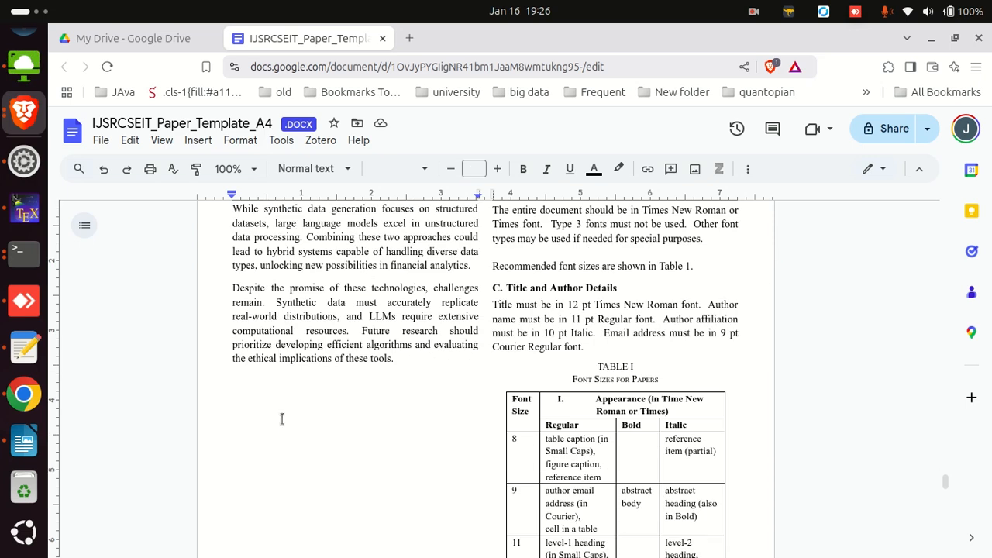
{"action": "key", "text": "ctrl+v"}
Replace the text of the pasted heading IV with "PROPOSED METHODOLOGY" and start a new line below it
{"action": "left_click_drag", "start_coordinate": [425, 400], "coordinate": [296, 404]}
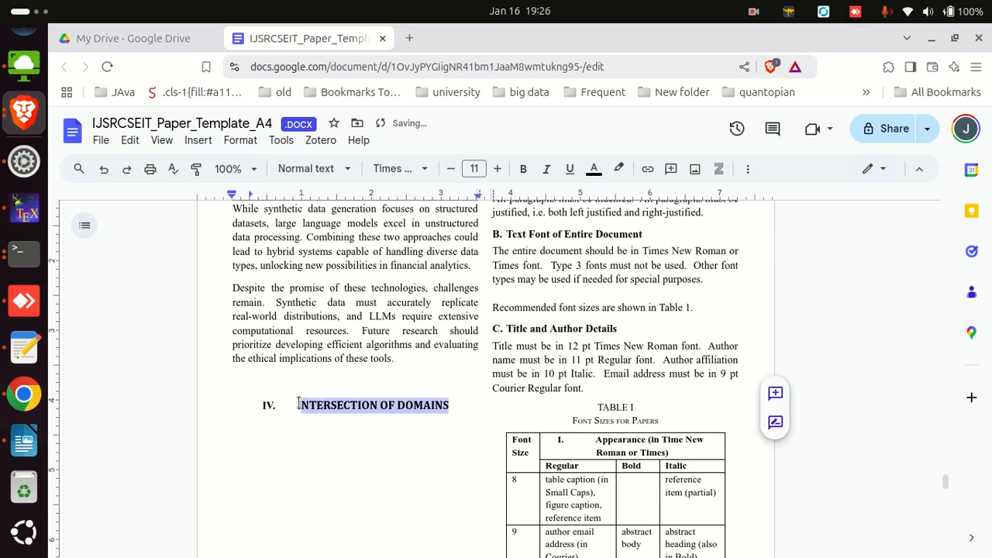
{"action": "type", "text": "PRO"}
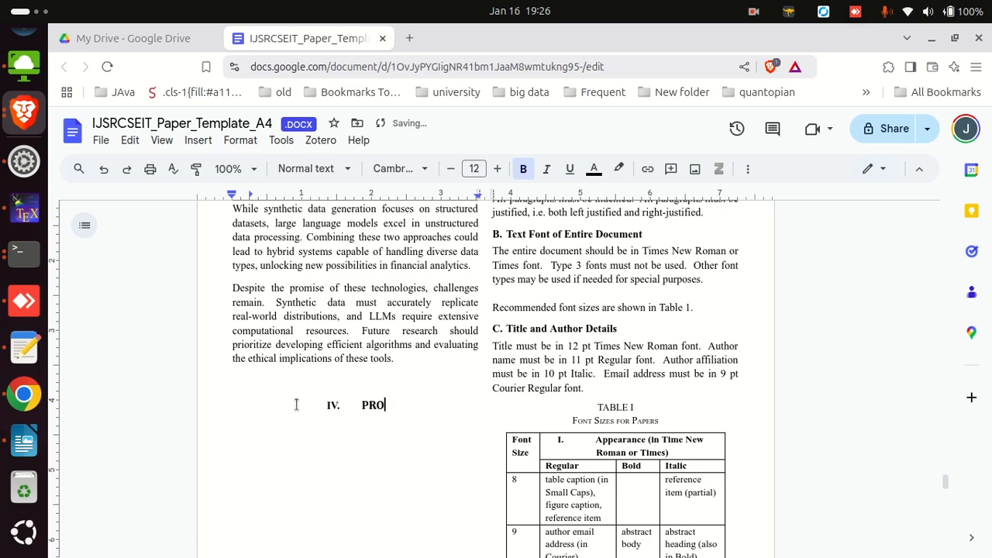
{"action": "type", "text": "POSED ME"}
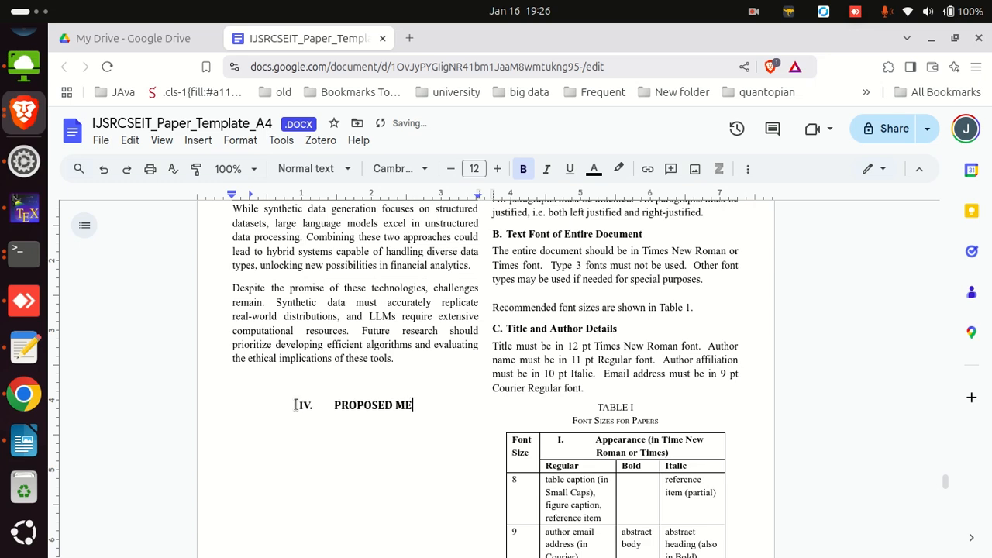
{"action": "type", "text": "THODOLOG"}
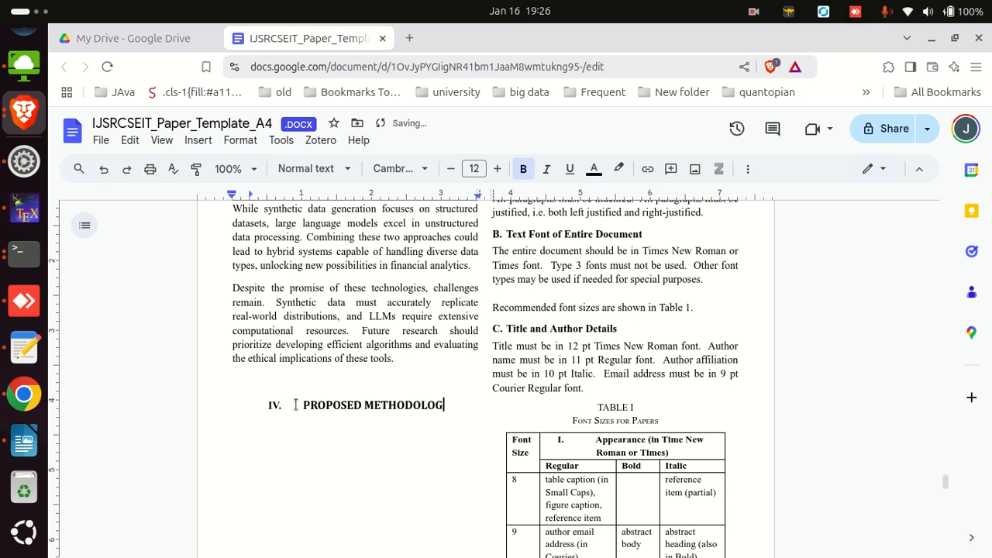
{"action": "type", "text": "Y"}
{"action": "key", "text": "Return"}
Copy the paragraph under "Proposed Methodology" in r20.docx and paste it below heading IV in the template
{"action": "key", "text": "alt+Tab"}
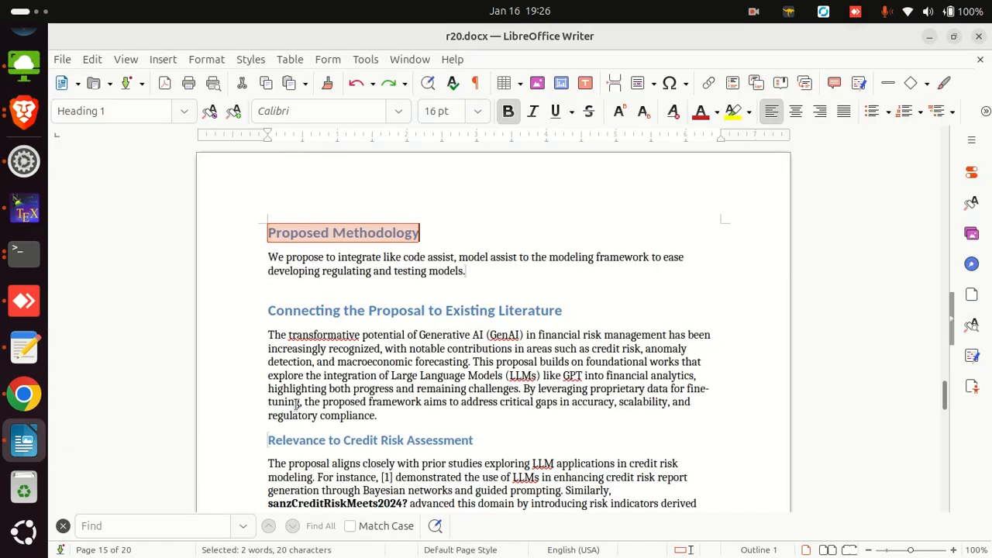
{"action": "triple_click", "coordinate": [439, 271]}
{"action": "key", "text": "ctrl+c"}
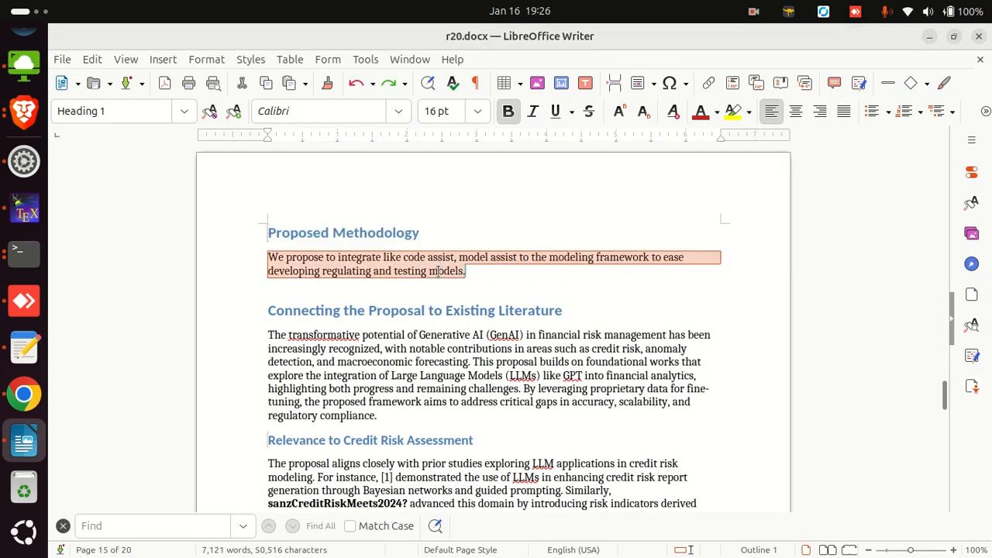
{"action": "key", "text": "alt+Tab"}
{"action": "key", "text": "ctrl+v"}
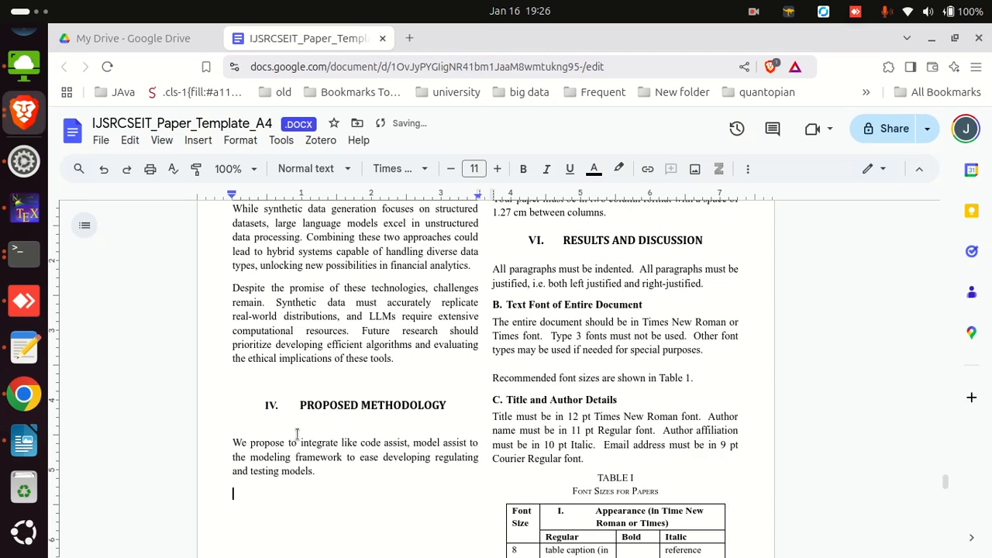
Check the next heading in r20.docx, then duplicate the template's "Bridging Synthetic Data and LLMs" subheading below the Proposed Methodology paragraph
{"action": "key", "text": "alt+Tab"}
{"action": "triple_click", "coordinate": [370, 310]}
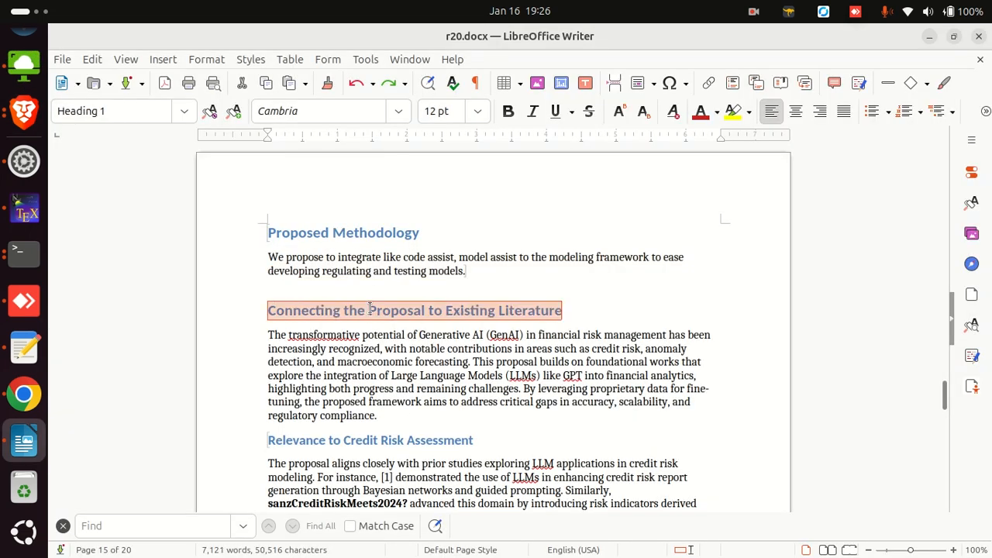
{"action": "scroll", "coordinate": [370, 308], "scroll_direction": "down", "scroll_amount": 3}
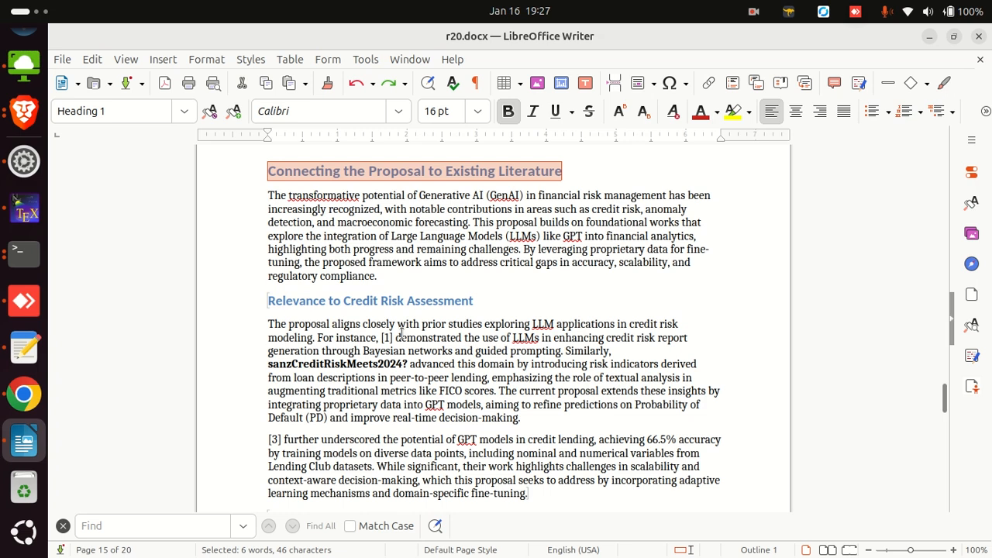
{"action": "key", "text": "alt+Tab"}
{"action": "scroll", "coordinate": [496, 398], "scroll_direction": "down", "scroll_amount": 10}
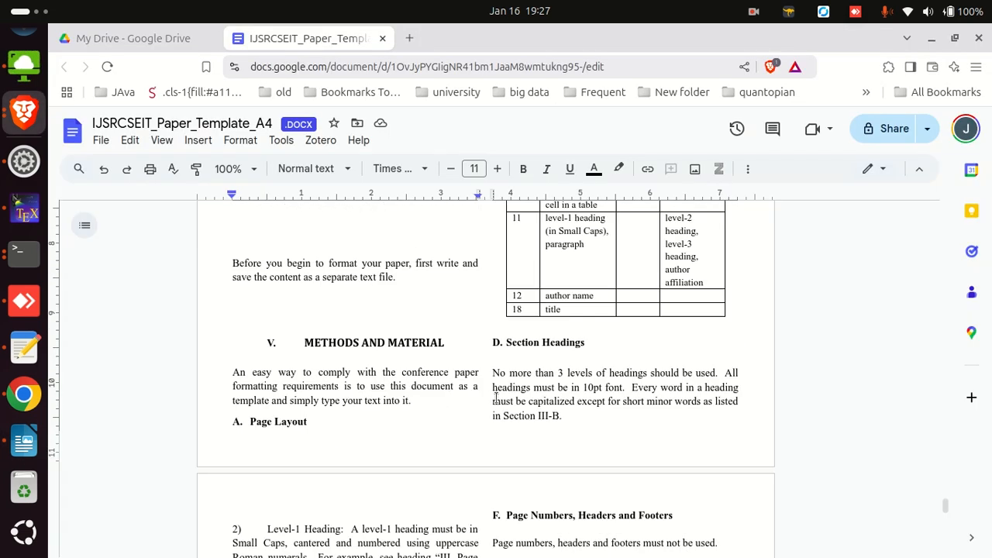
{"action": "scroll", "coordinate": [470, 397], "scroll_direction": "up", "scroll_amount": 10}
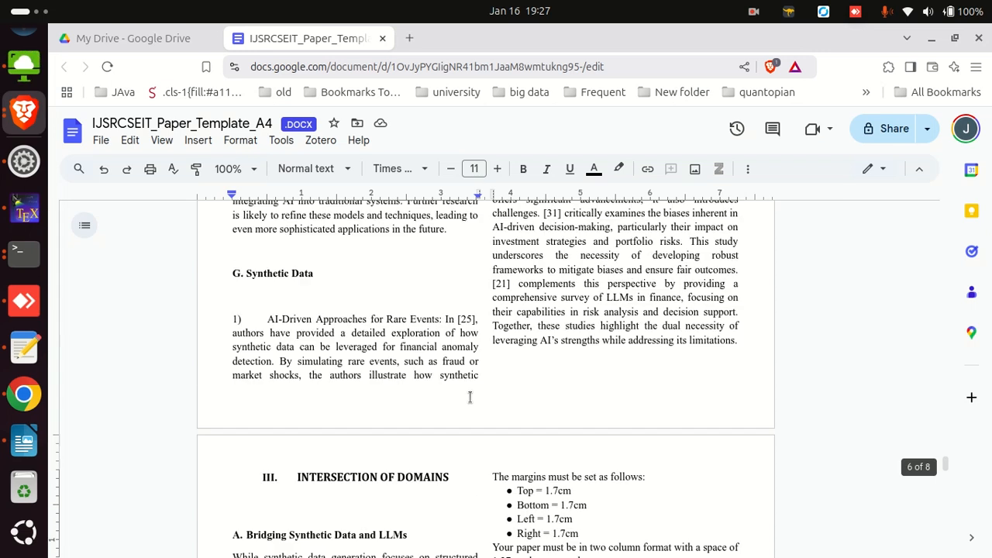
{"action": "scroll", "coordinate": [427, 425], "scroll_direction": "down", "scroll_amount": 2}
{"action": "left_click_drag", "start_coordinate": [409, 361], "coordinate": [209, 361]}
{"action": "key", "text": "ctrl+c"}
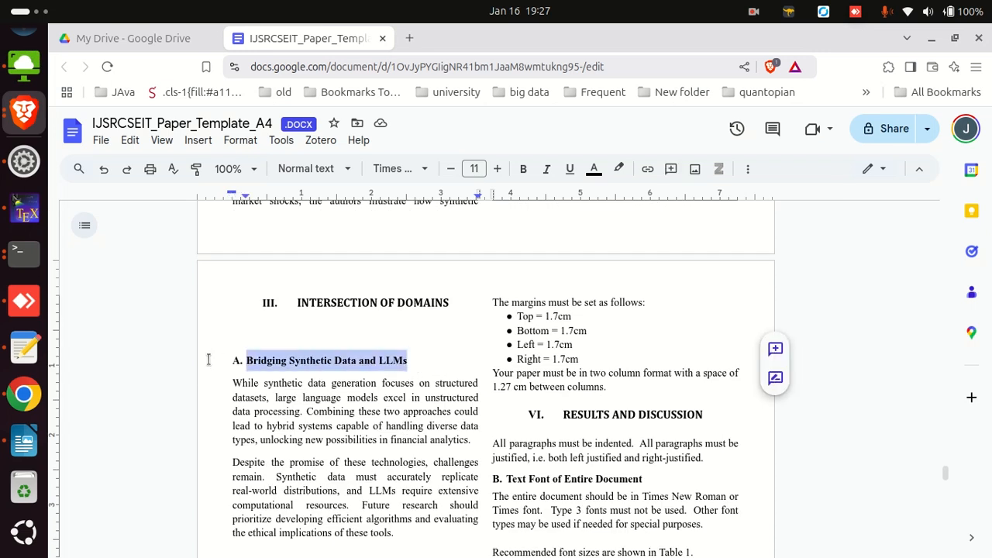
{"action": "scroll", "coordinate": [310, 403], "scroll_direction": "down", "scroll_amount": 4}
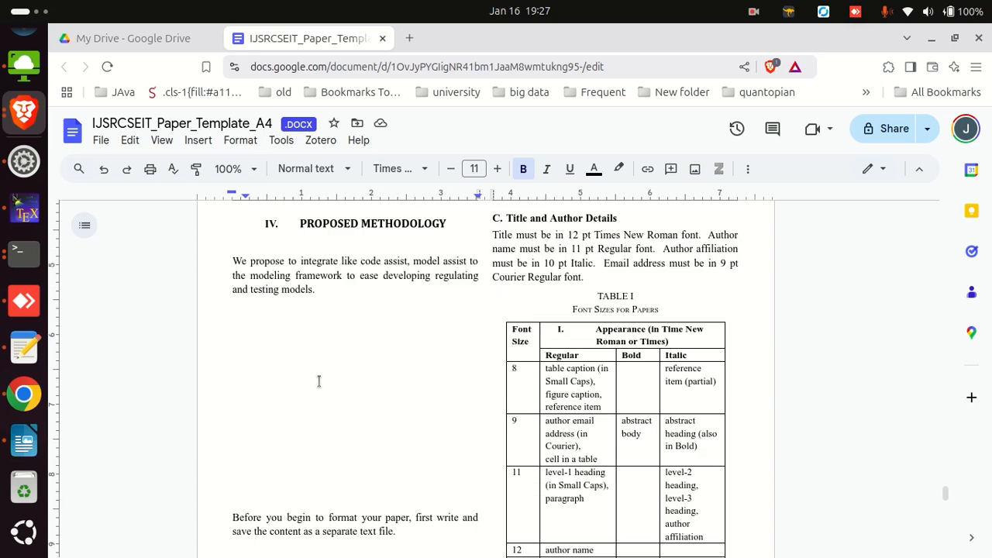
{"action": "scroll", "coordinate": [318, 380], "scroll_direction": "up", "scroll_amount": 1}
{"action": "left_click", "coordinate": [279, 385]}
{"action": "key", "text": "ctrl+v"}
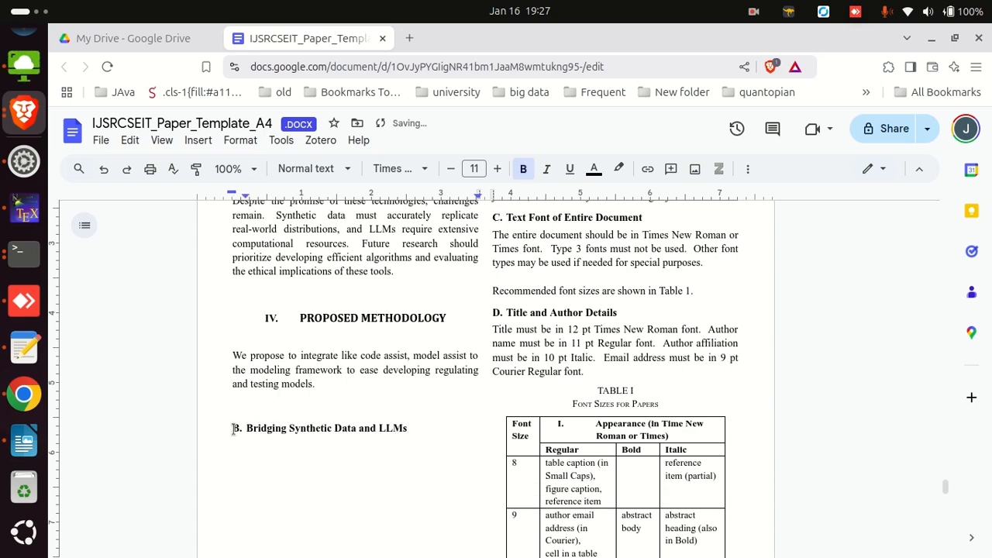
Restart the numbering of the pasted "Bridging Synthetic Data and LLMs" subheading at A
{"action": "right_click", "coordinate": [236, 428]}
{"action": "left_click", "coordinate": [314, 309]}
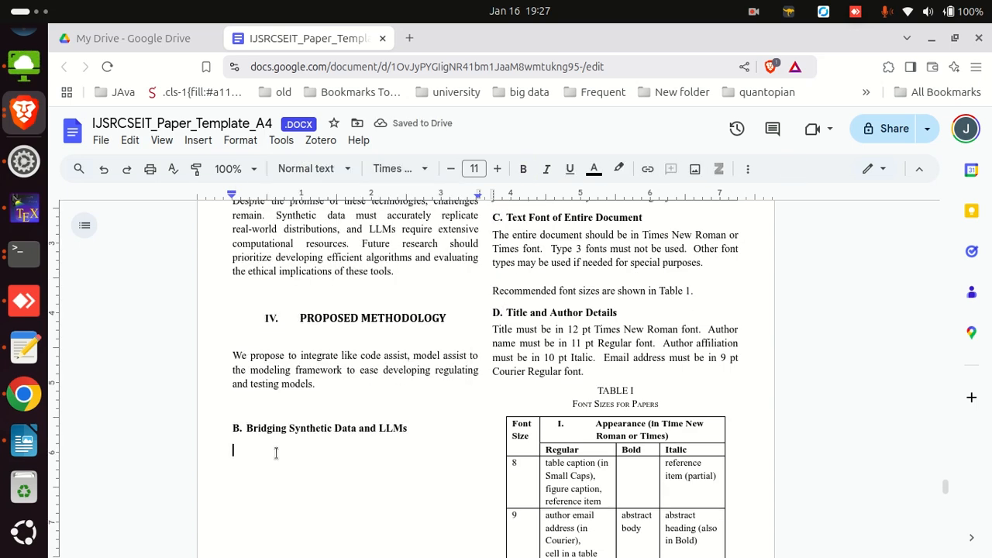
{"action": "right_click", "coordinate": [237, 428]}
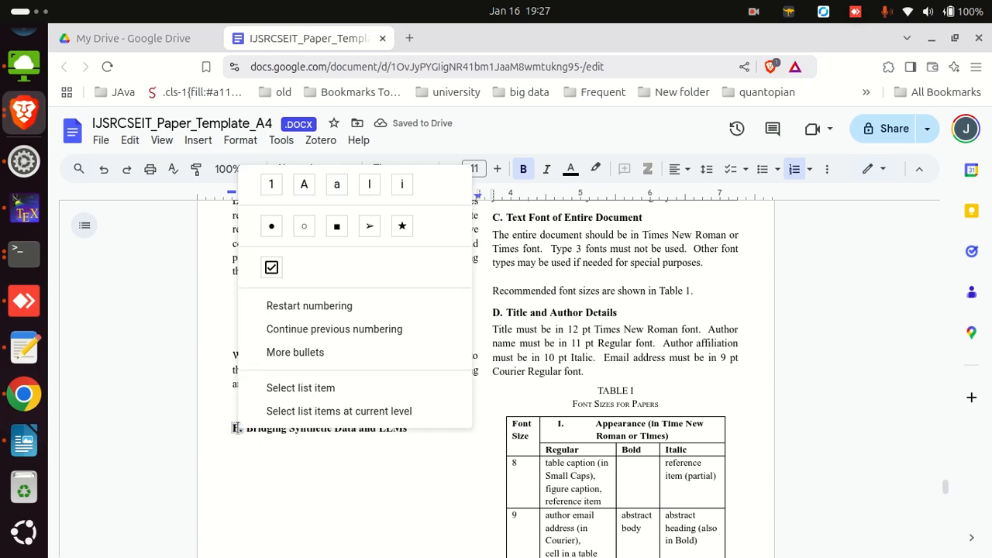
{"action": "left_click", "coordinate": [304, 308]}
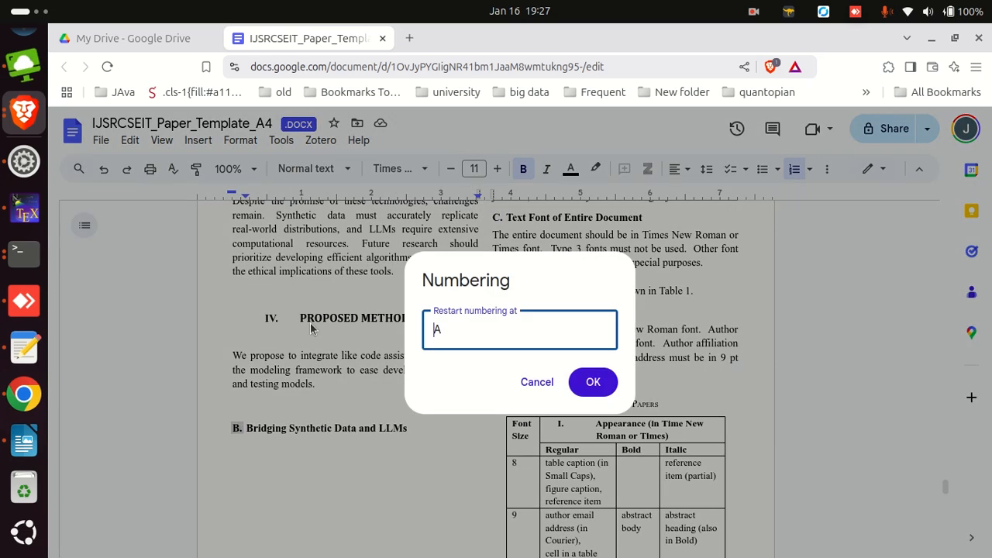
{"action": "left_click", "coordinate": [594, 383]}
Copy the paragraph under "Connecting the Proposal to Existing Literature" in r20.docx and return to the template
{"action": "key", "text": "alt+Tab"}
{"action": "left_click", "coordinate": [371, 248]}
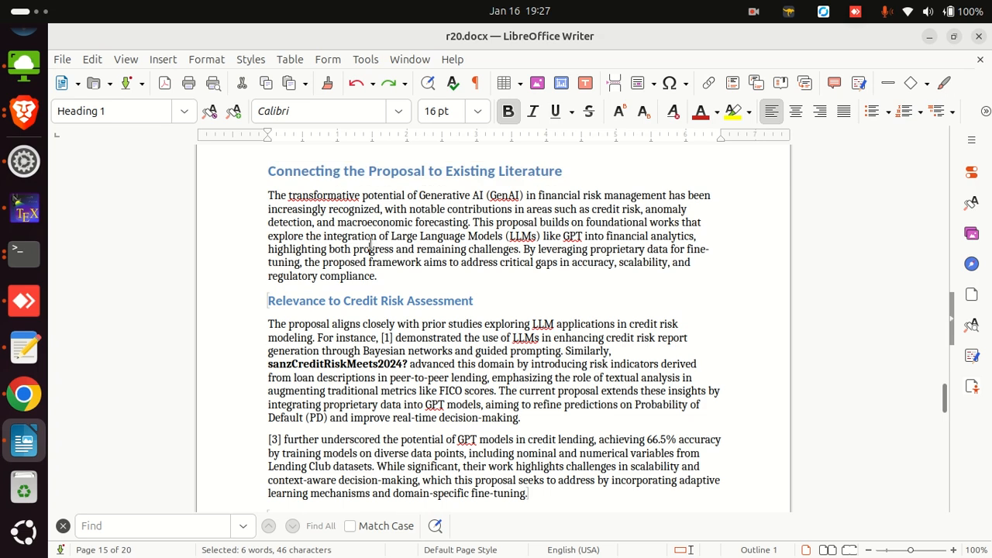
{"action": "scroll", "coordinate": [372, 310], "scroll_direction": "up", "scroll_amount": 4}
{"action": "scroll", "coordinate": [372, 310], "scroll_direction": "down", "scroll_amount": 1}
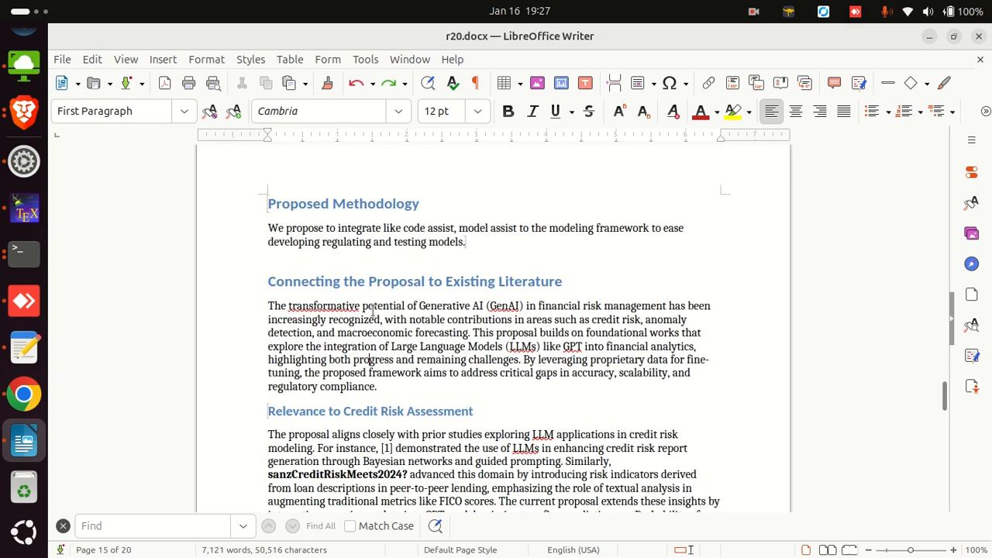
{"action": "triple_click", "coordinate": [373, 309]}
{"action": "left_click_drag", "start_coordinate": [377, 386], "coordinate": [260, 304]}
{"action": "key", "text": "ctrl+c"}
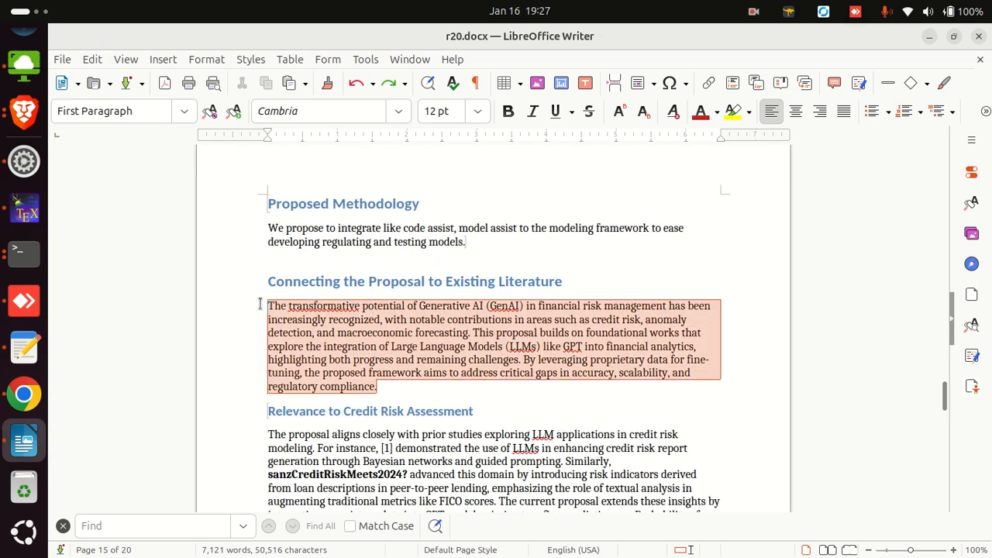
{"action": "key", "text": "alt+Tab"}
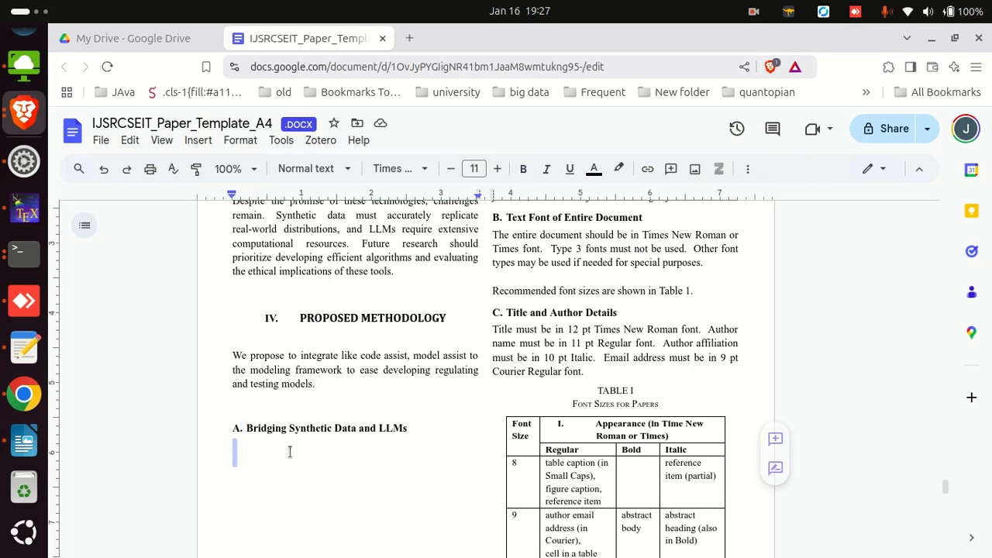
{"action": "left_click", "coordinate": [404, 430]}
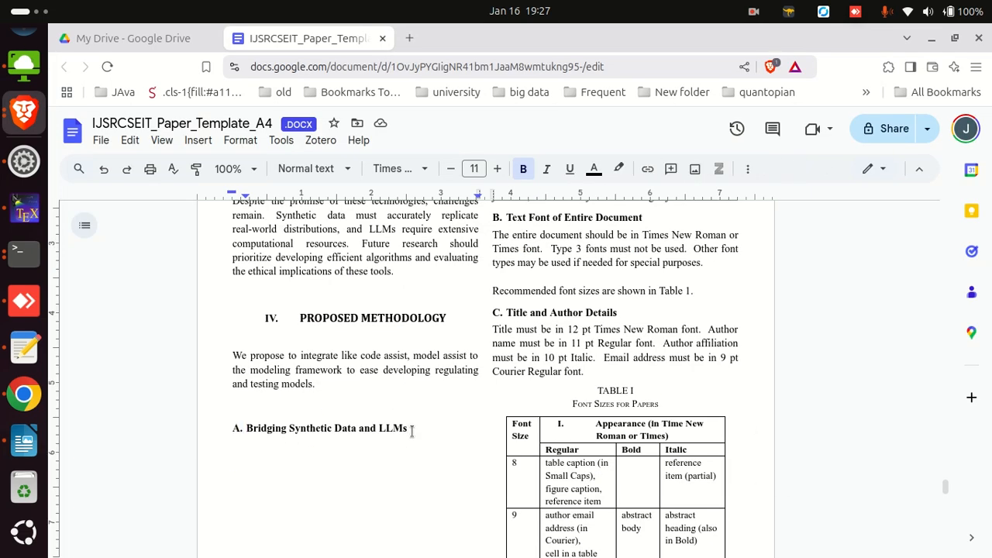
{"action": "key", "text": "Return"}
{"action": "key", "text": "ctrl+z"}
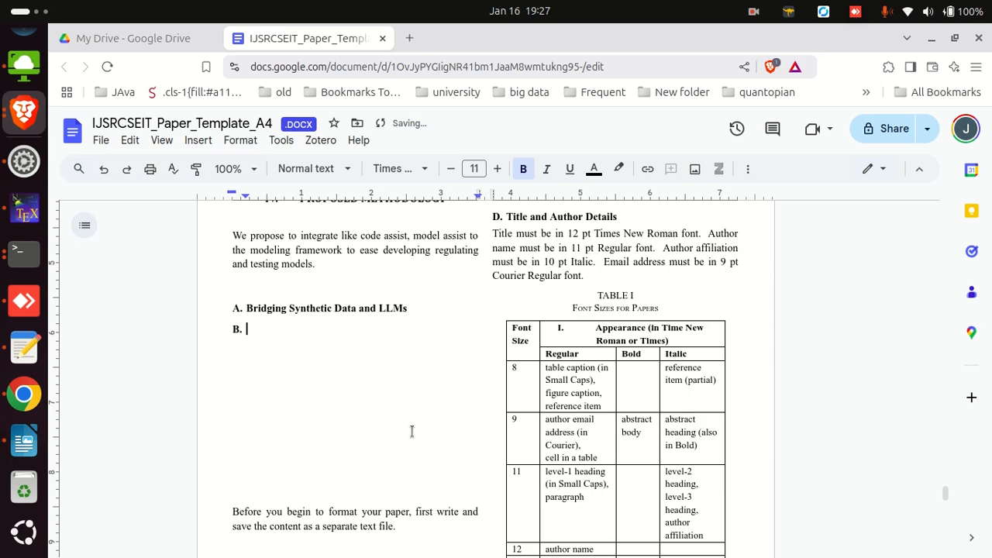
{"action": "key", "text": "ctrl+z"}
{"action": "key", "text": "ctrl+y"}
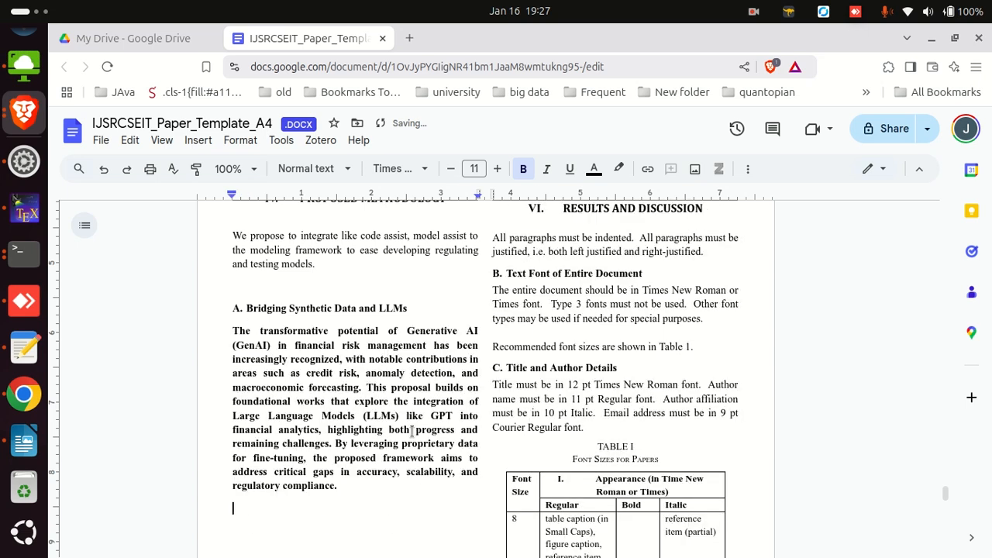
{"action": "key", "text": "ctrl+z"}
Paste the copied paragraph in regular weight below subheading A of Proposed Methodology and remove the blank line above it
{"action": "double_click", "coordinate": [261, 366]}
{"action": "key", "text": "ctrl+v"}
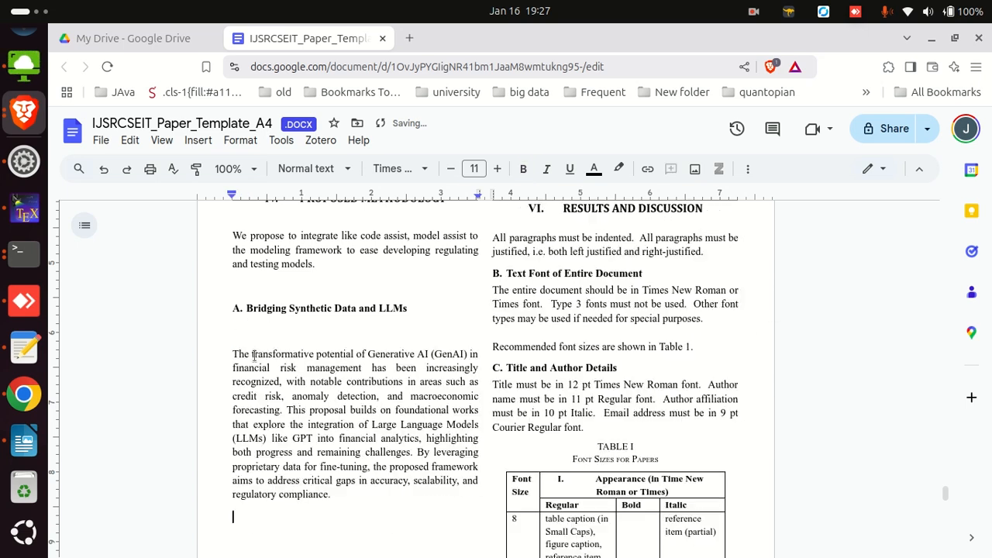
{"action": "left_click", "coordinate": [234, 354]}
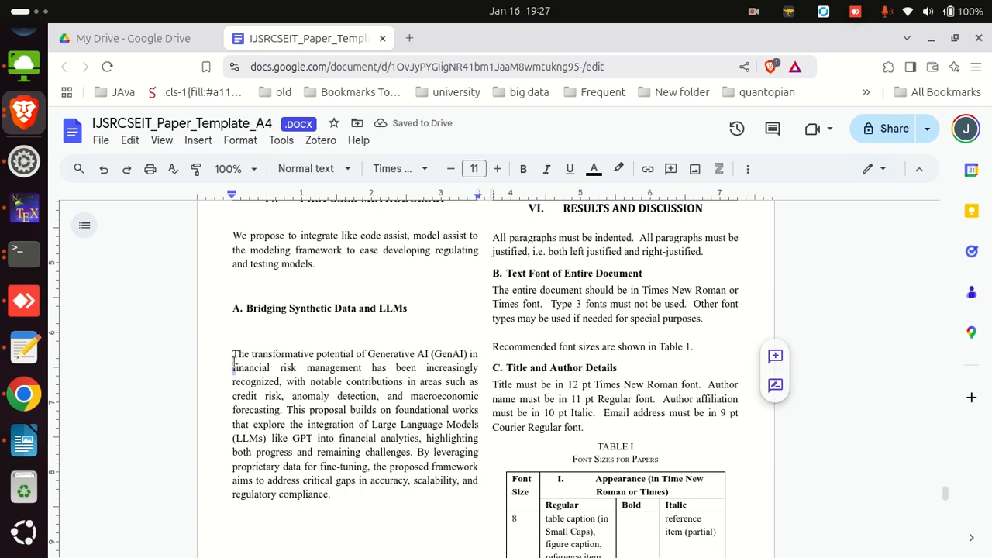
{"action": "key", "text": "BackSpace"}
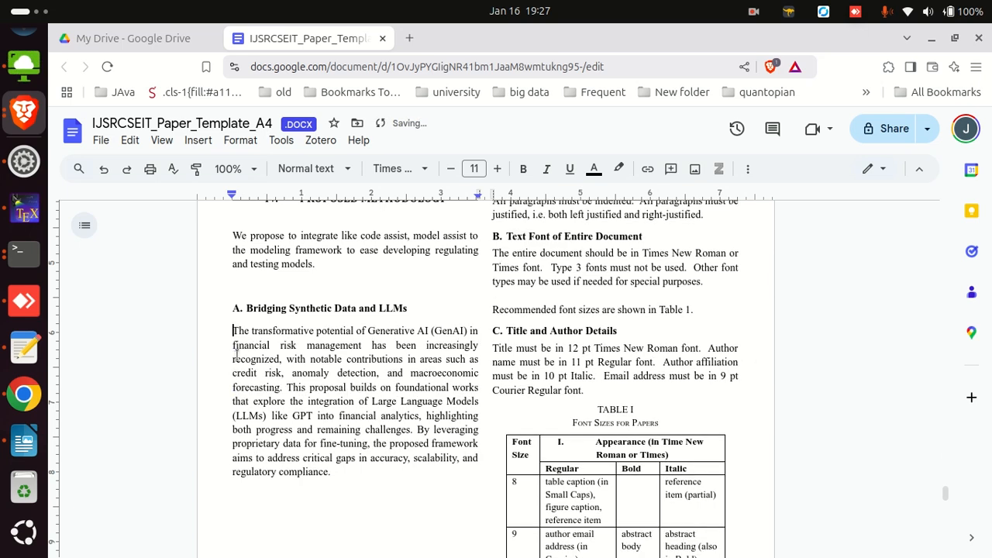
Replace the text of subheading A with the r20.docx heading "Connecting the Proposal to Existing Literature", keeping the template's formatting
{"action": "key", "text": "alt+Tab"}
{"action": "triple_click", "coordinate": [493, 281]}
{"action": "key", "text": "ctrl+c"}
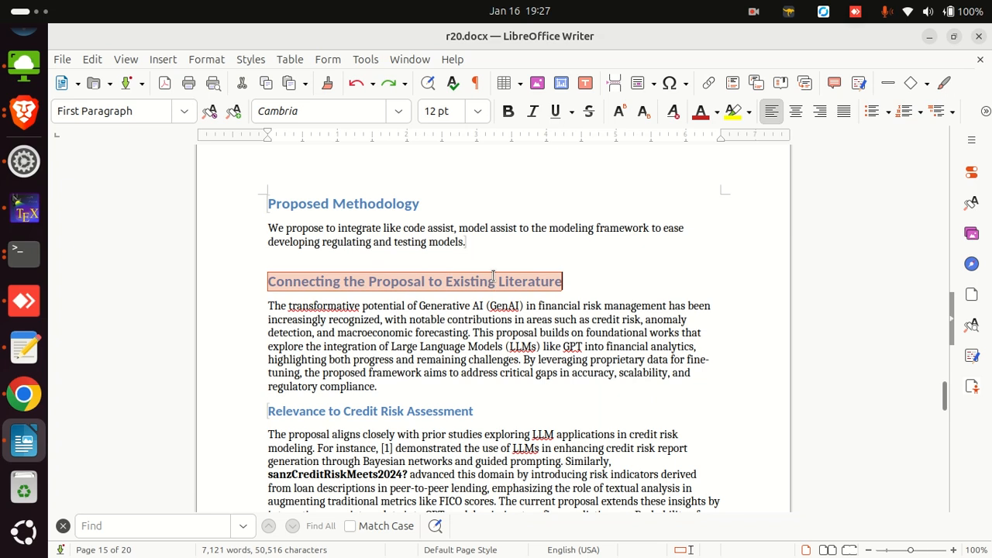
{"action": "key", "text": "alt+Tab"}
{"action": "left_click_drag", "start_coordinate": [409, 308], "coordinate": [251, 307]}
{"action": "right_click", "coordinate": [271, 309]}
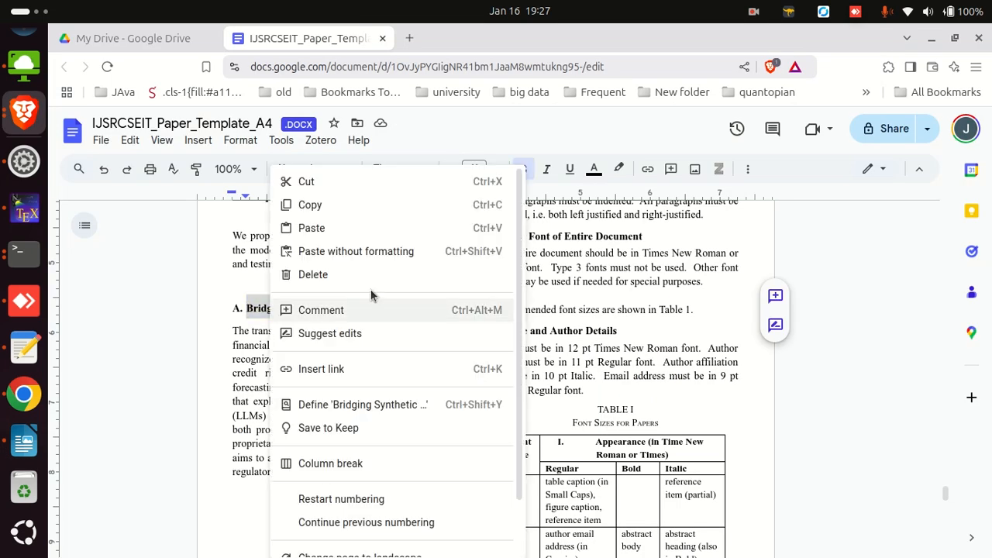
{"action": "left_click", "coordinate": [378, 253]}
{"action": "scroll", "coordinate": [395, 372], "scroll_direction": "up", "scroll_amount": 10}
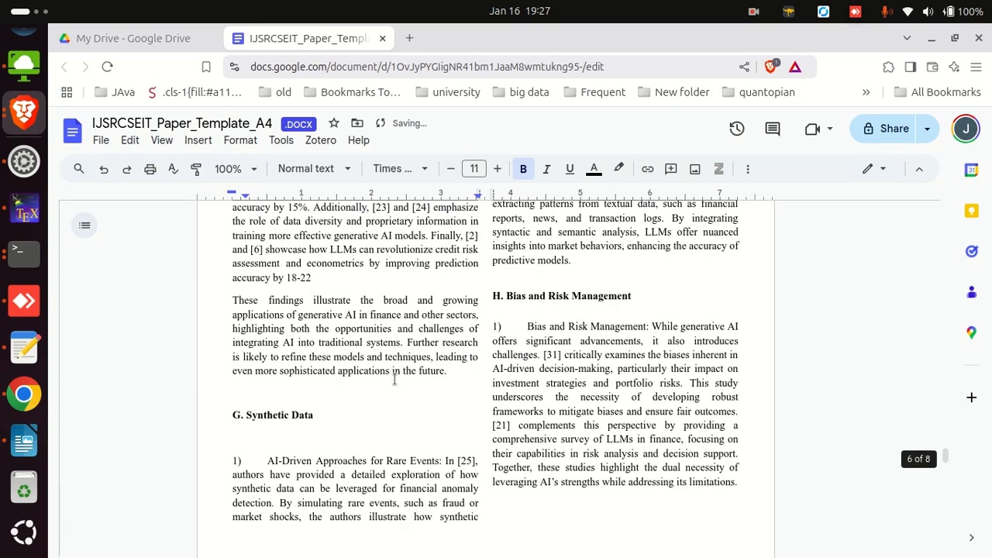
{"action": "scroll", "coordinate": [394, 380], "scroll_direction": "down", "scroll_amount": 12}
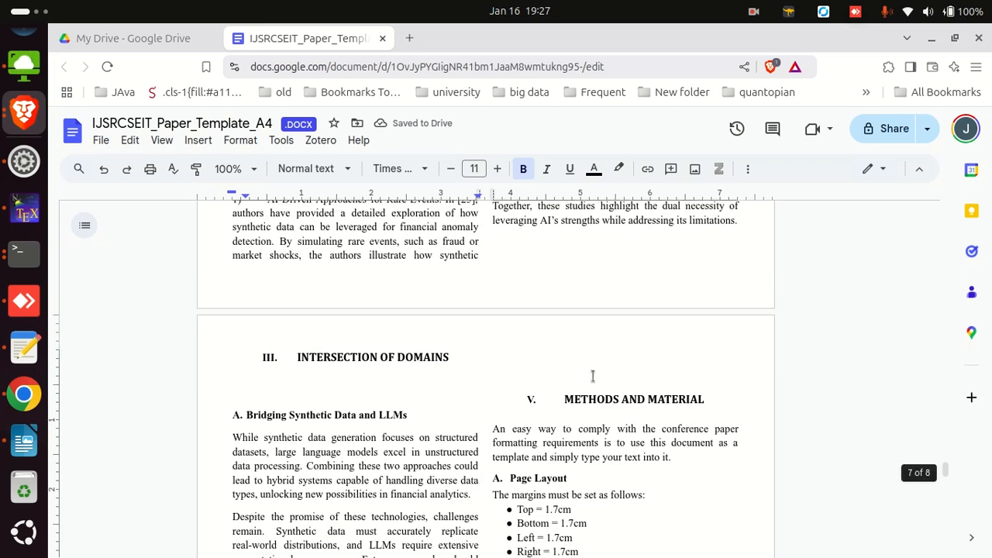
{"action": "scroll", "coordinate": [501, 376], "scroll_direction": "down", "scroll_amount": 6}
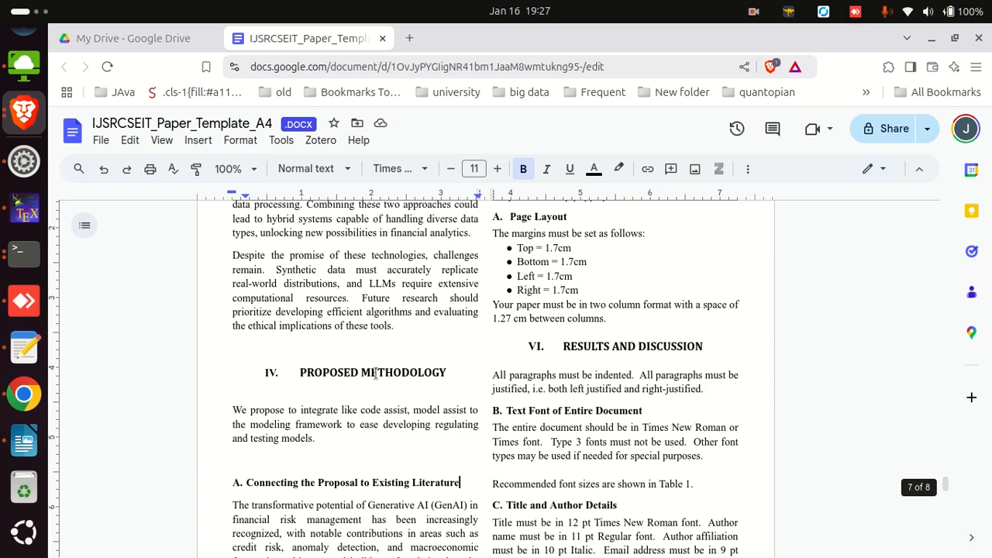
Delete the stray citation key "sanzCreditRiskMeets2024?" from the Relevance to Credit Risk Assessment paragraph in r20.docx
{"action": "key", "text": "alt+Tab"}
{"action": "scroll", "coordinate": [447, 371], "scroll_direction": "down", "scroll_amount": 3}
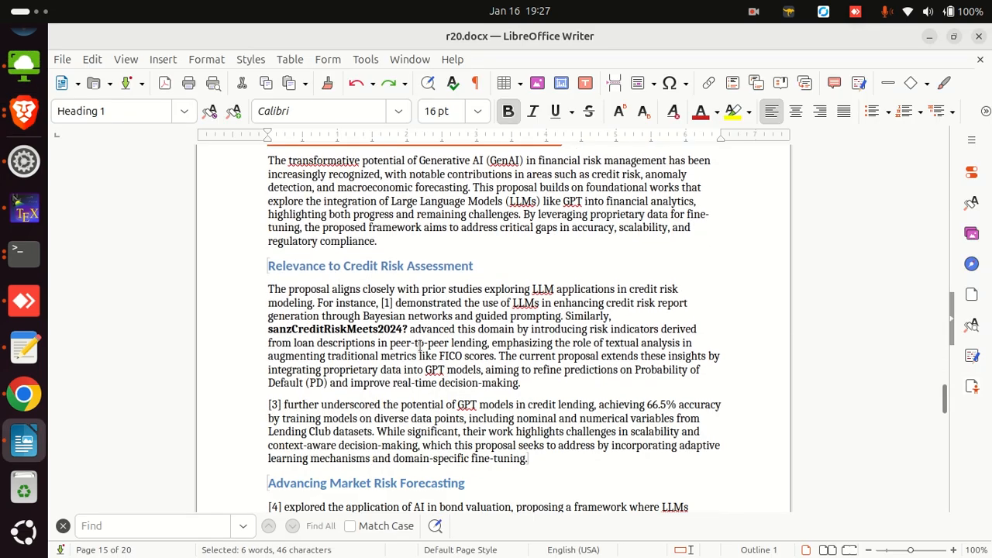
{"action": "left_click_drag", "start_coordinate": [410, 328], "coordinate": [280, 328]}
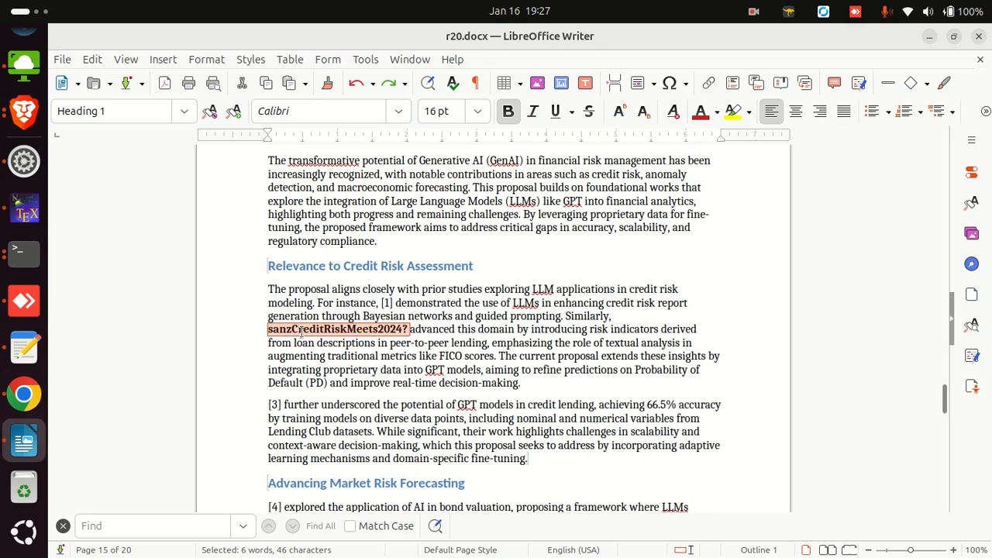
{"action": "key", "text": "Delete"}
Compare the heading levels around "Relevance to Credit Risk Assessment" in r20.docx with the template's section heading rules and existing subheadings
{"action": "triple_click", "coordinate": [345, 268]}
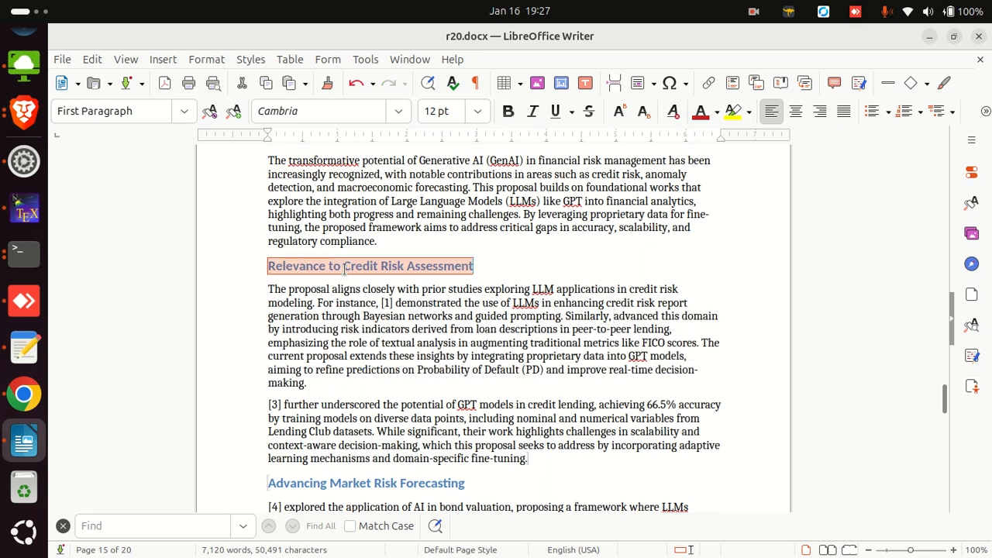
{"action": "scroll", "coordinate": [501, 389], "scroll_direction": "down", "scroll_amount": 2}
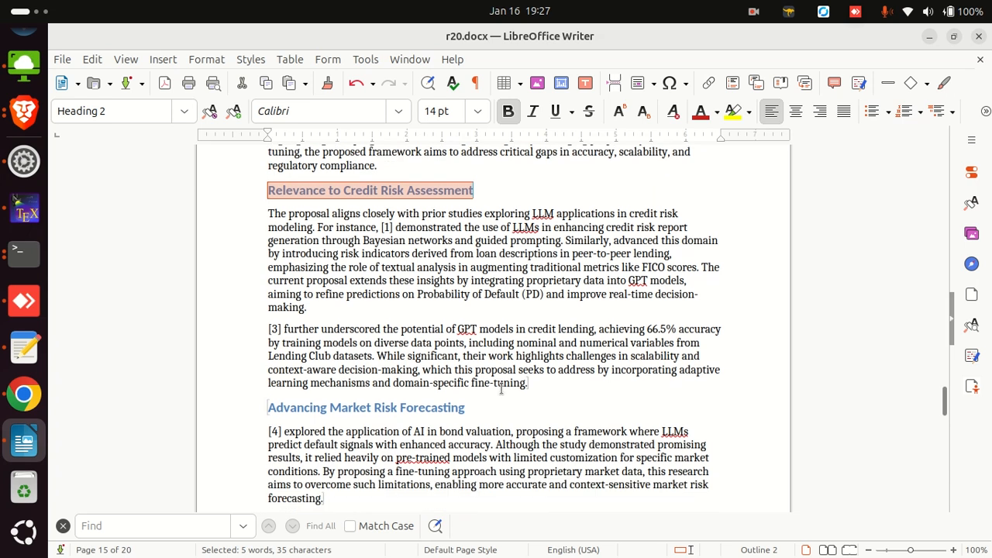
{"action": "key", "text": "alt+Tab"}
{"action": "scroll", "coordinate": [348, 387], "scroll_direction": "down", "scroll_amount": 10}
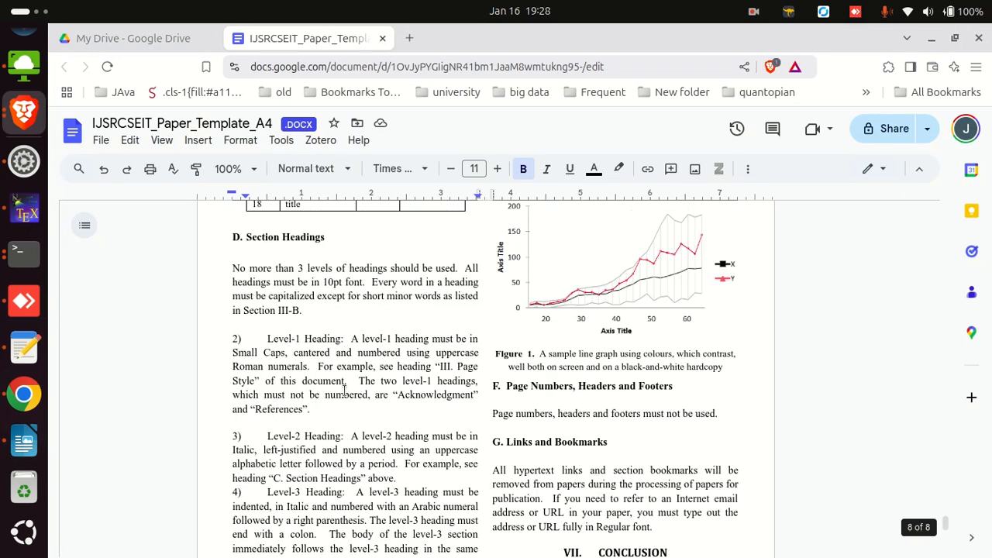
{"action": "scroll", "coordinate": [360, 378], "scroll_direction": "up", "scroll_amount": 5}
{"action": "scroll", "coordinate": [363, 374], "scroll_direction": "up", "scroll_amount": 1}
{"action": "key", "text": "alt+Tab"}
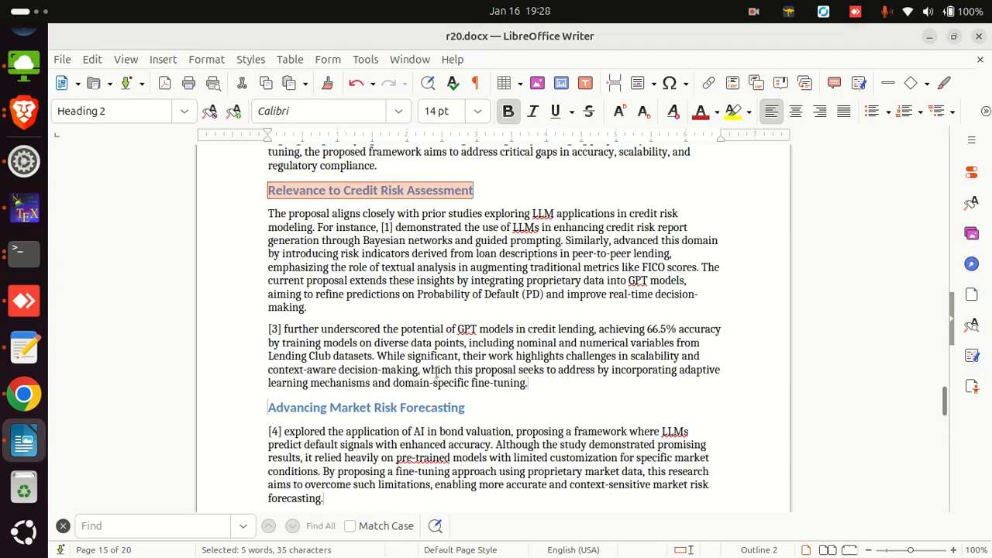
{"action": "scroll", "coordinate": [447, 373], "scroll_direction": "up", "scroll_amount": 6}
{"action": "scroll", "coordinate": [447, 373], "scroll_direction": "up", "scroll_amount": 2}
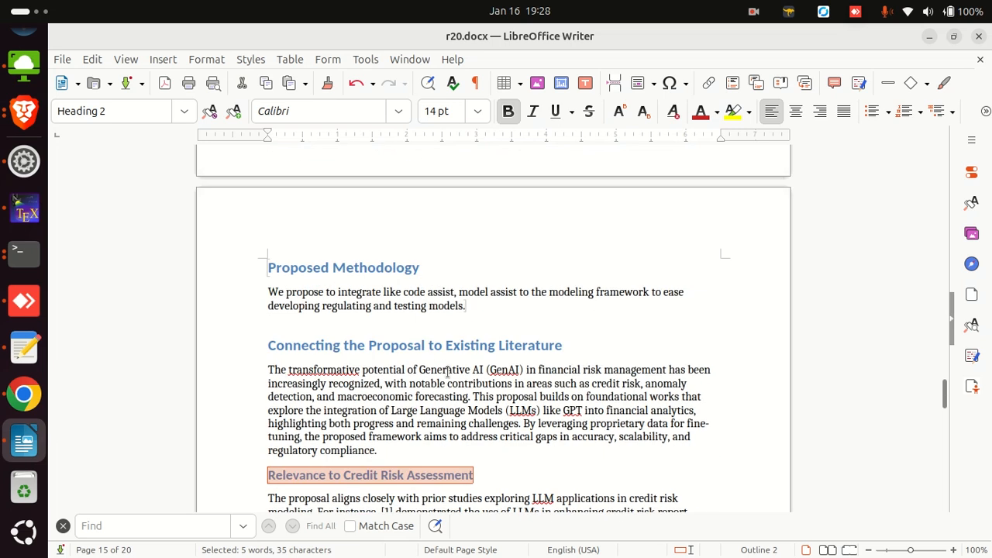
{"action": "scroll", "coordinate": [448, 373], "scroll_direction": "down", "scroll_amount": 3}
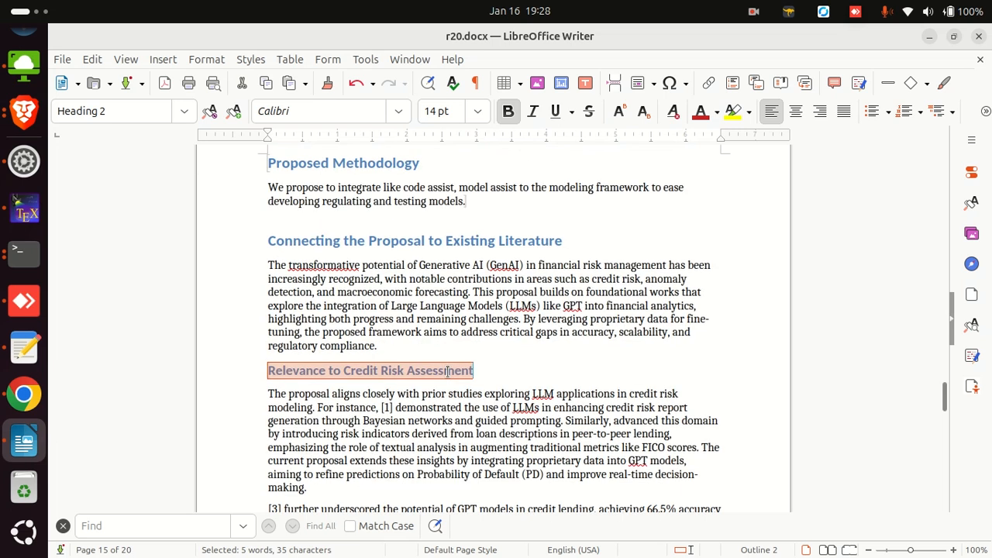
{"action": "key", "text": "alt+Tab"}
{"action": "scroll", "coordinate": [331, 367], "scroll_direction": "down", "scroll_amount": 10}
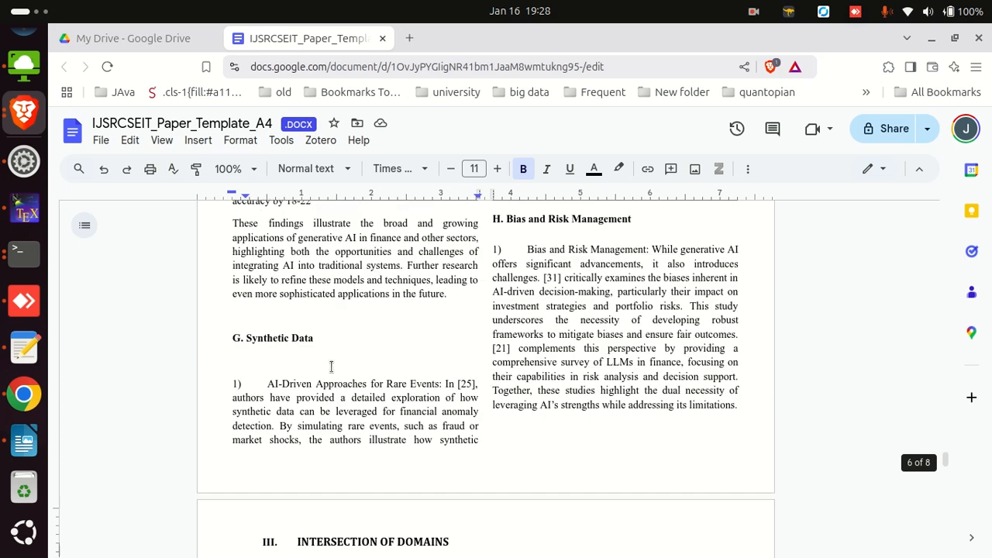
{"action": "scroll", "coordinate": [330, 367], "scroll_direction": "down", "scroll_amount": 10}
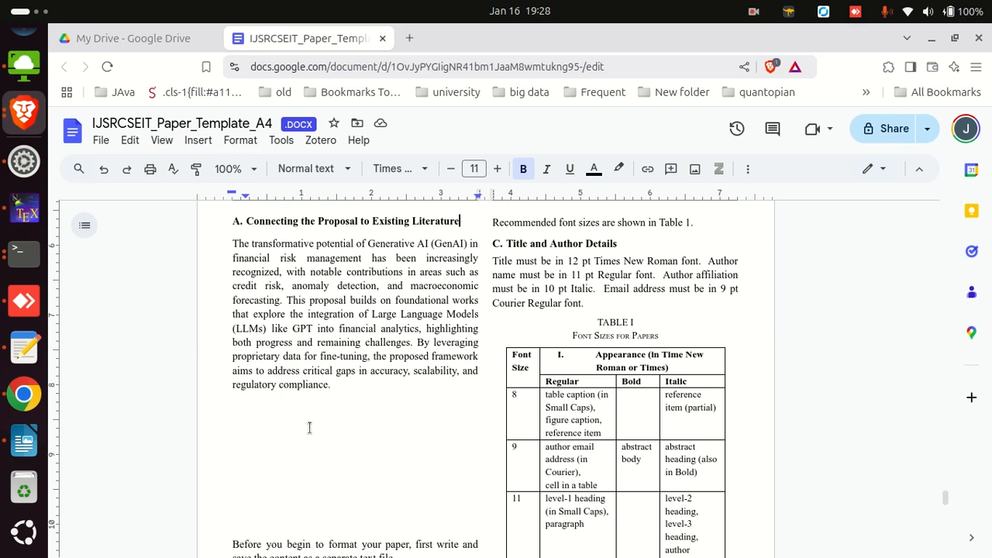
{"action": "left_click", "coordinate": [309, 425]}
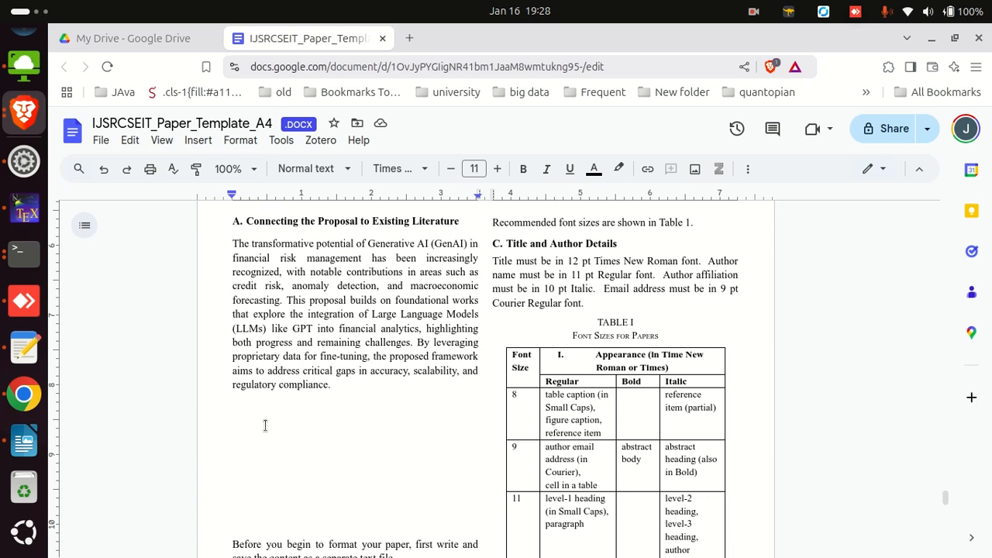
Copy the opening of the numbered "Bias and Risk Management" item under subheading H and paste it below the paragraph of subheading A
{"action": "scroll", "coordinate": [265, 426], "scroll_direction": "up", "scroll_amount": 10}
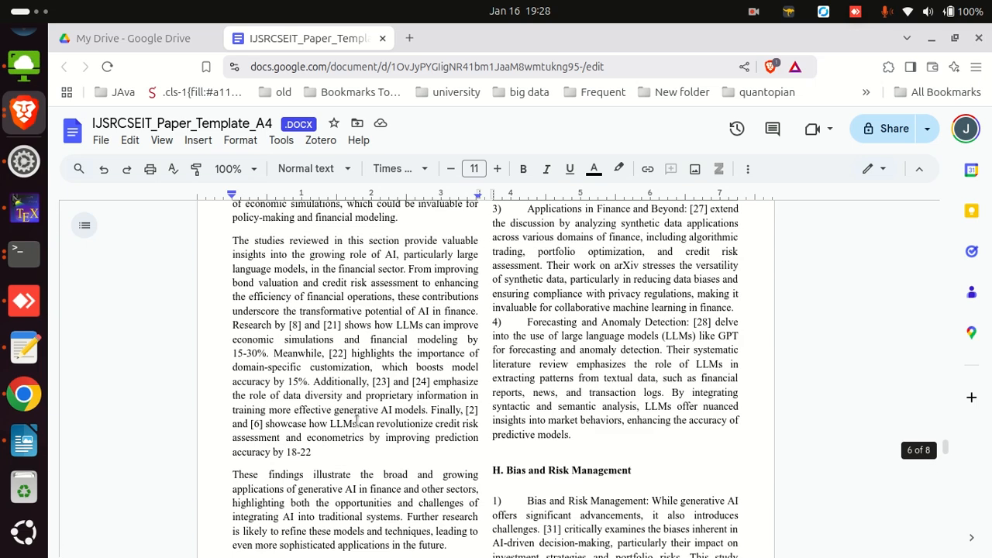
{"action": "scroll", "coordinate": [357, 420], "scroll_direction": "down", "scroll_amount": 3}
{"action": "left_click_drag", "start_coordinate": [540, 383], "coordinate": [489, 324]}
{"action": "key", "text": "ctrl+c"}
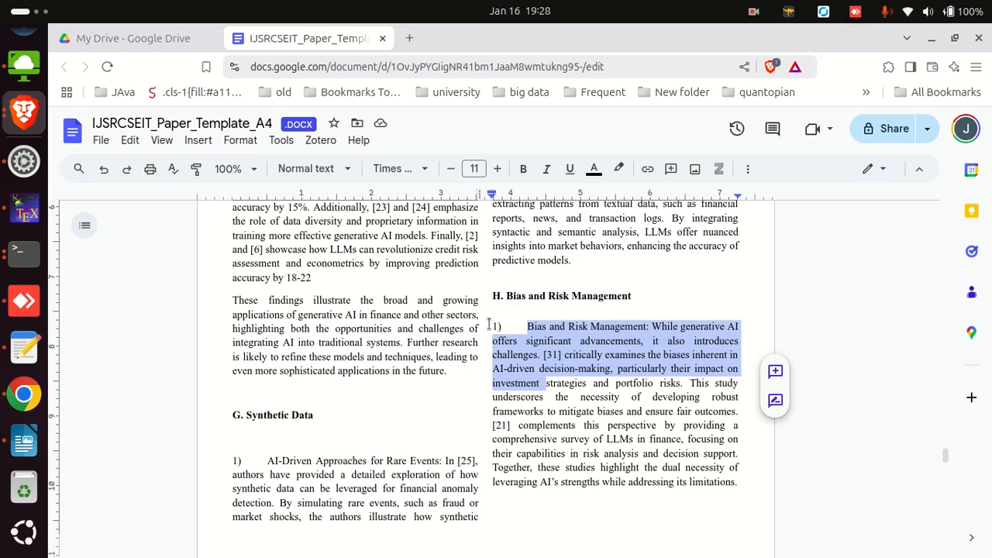
{"action": "scroll", "coordinate": [368, 408], "scroll_direction": "down", "scroll_amount": 10}
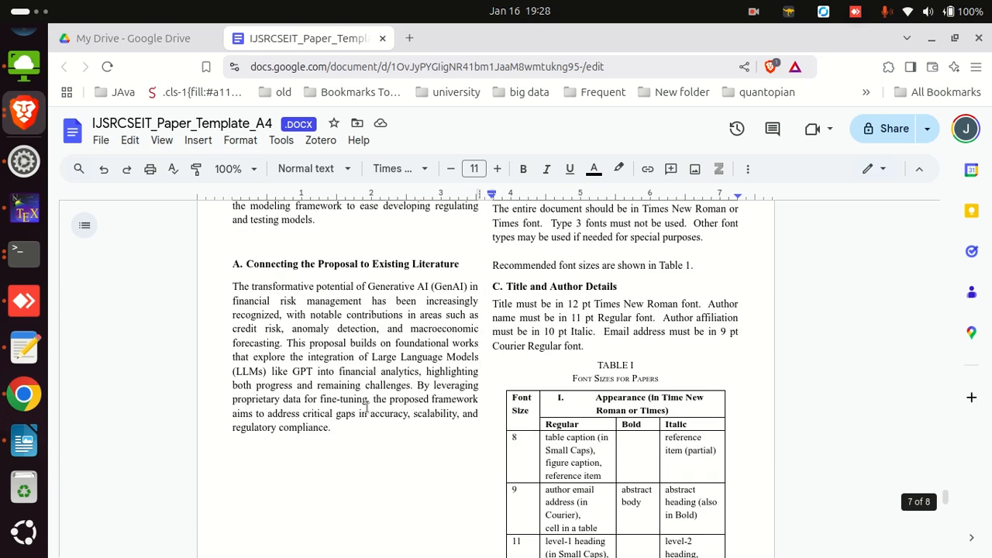
{"action": "scroll", "coordinate": [367, 408], "scroll_direction": "up", "scroll_amount": 1}
{"action": "scroll", "coordinate": [294, 417], "scroll_direction": "down", "scroll_amount": 2}
{"action": "left_click", "coordinate": [293, 417]}
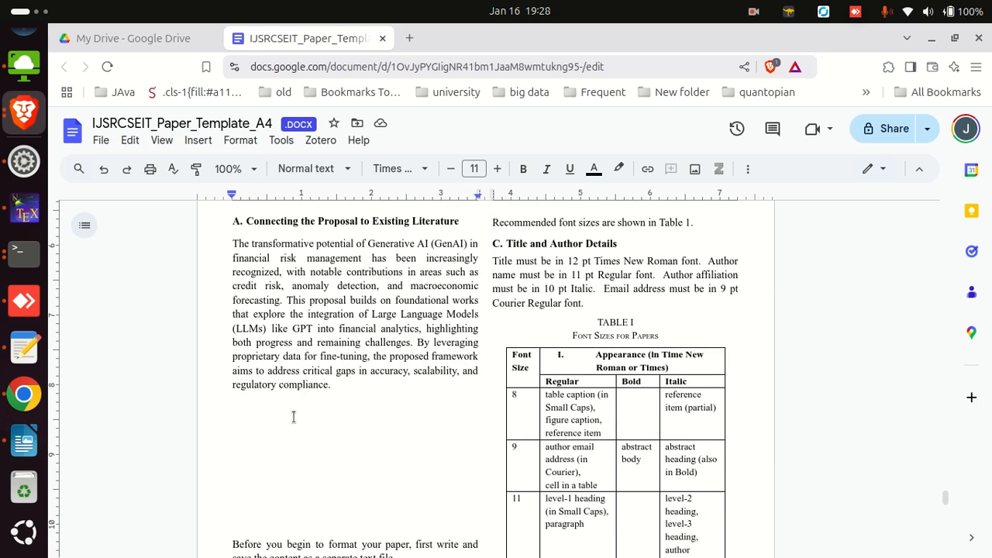
{"action": "key", "text": "ctrl+v"}
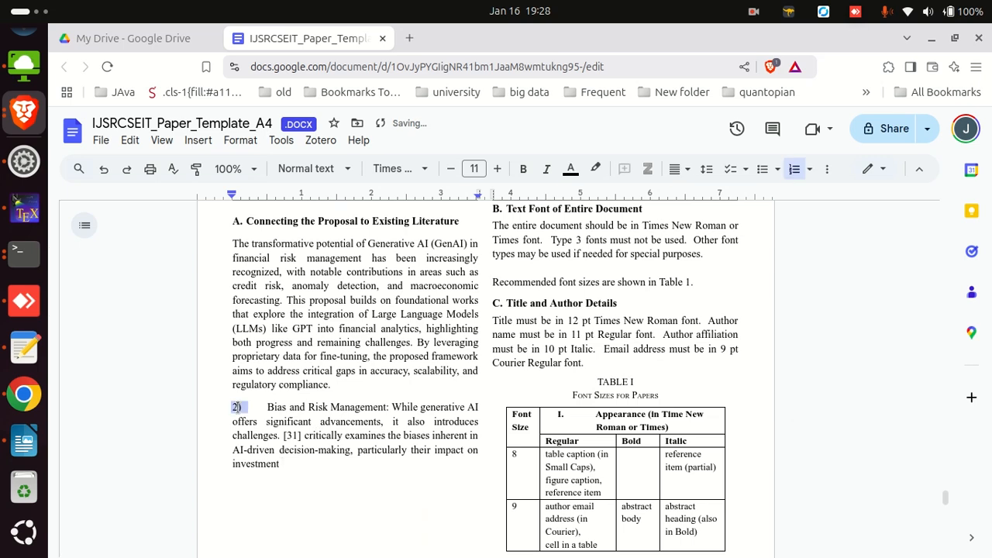
Restart the numbering of the pasted "Bias and Risk Management" item at 1
{"action": "right_click", "coordinate": [236, 407]}
{"action": "left_click", "coordinate": [309, 285]}
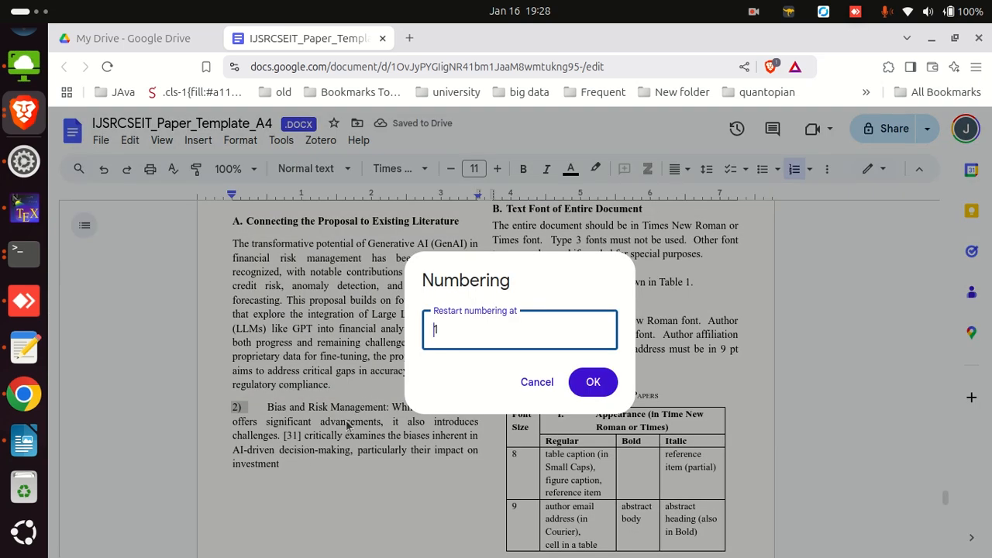
{"action": "left_click", "coordinate": [587, 380]}
Replace the pasted item's title with the r20.docx heading "Relevance to Credit Risk Assessment", pasted without its source formatting
{"action": "key", "text": "alt+Tab"}
{"action": "left_click_drag", "start_coordinate": [475, 371], "coordinate": [268, 370]}
{"action": "key", "text": "ctrl+c"}
{"action": "key", "text": "alt+Tab"}
{"action": "left_click", "coordinate": [328, 406]}
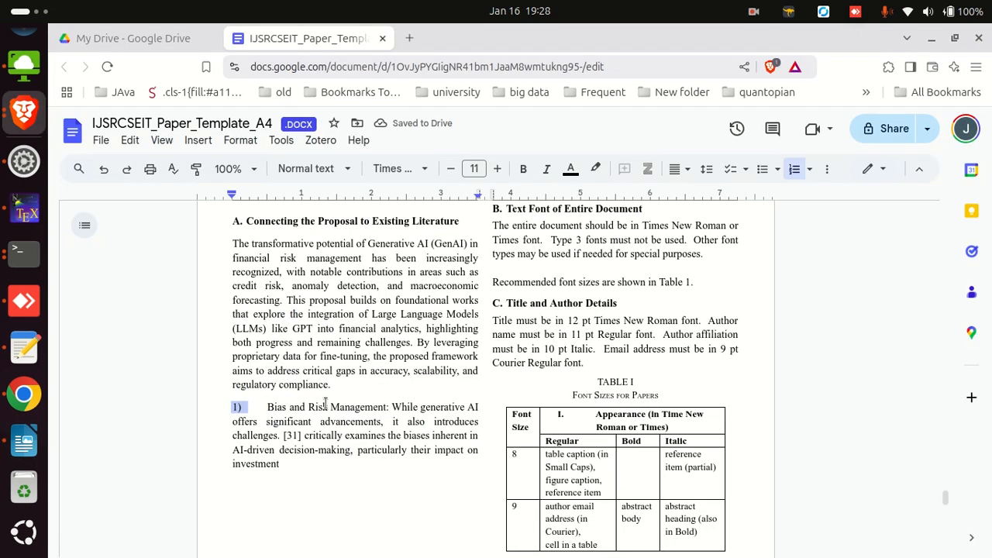
{"action": "left_click_drag", "start_coordinate": [386, 404], "coordinate": [272, 404]}
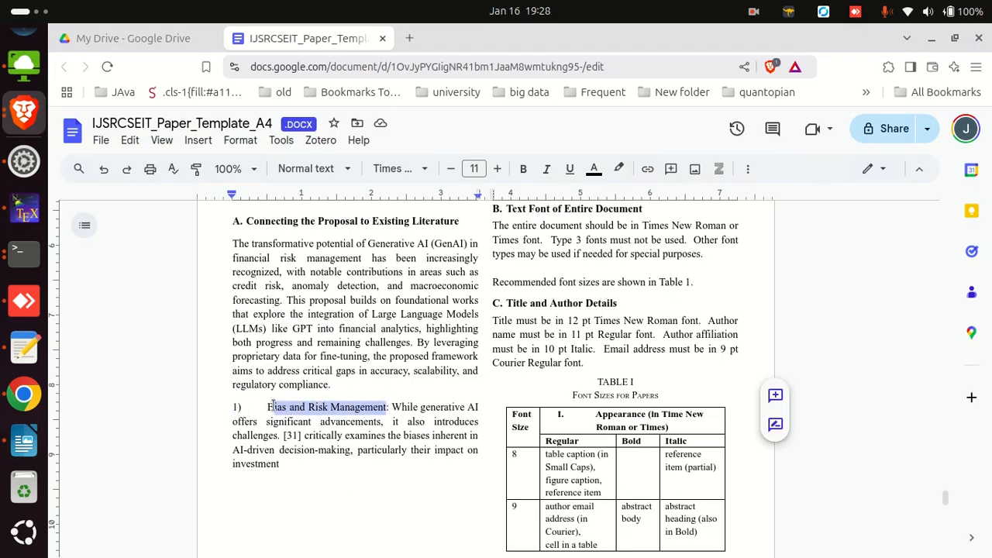
{"action": "right_click", "coordinate": [284, 404]}
{"action": "left_click", "coordinate": [411, 252]}
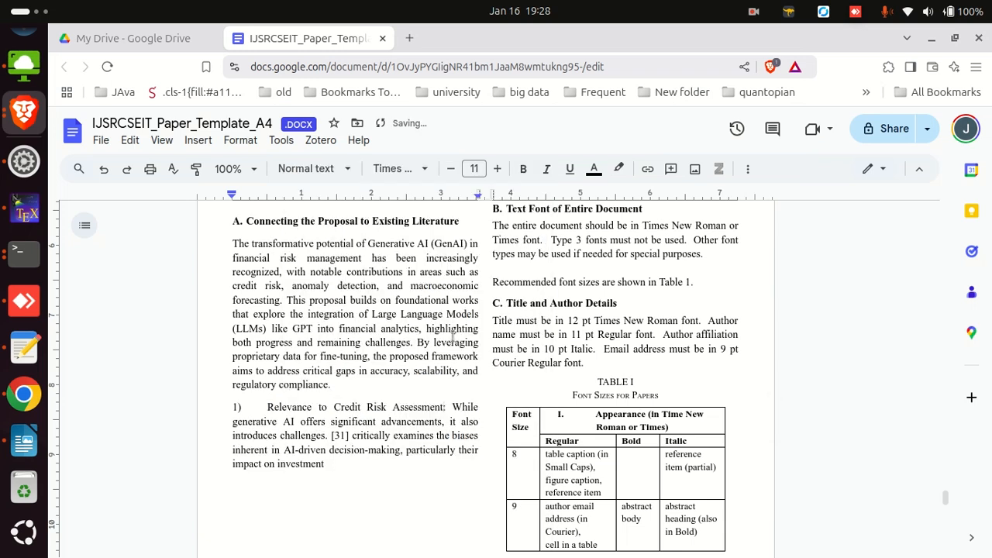
In r20.docx, merge the paragraph beginning "[3] further underscored" into the preceding paragraph under "Relevance to Credit Risk Assessment"
{"action": "key", "text": "alt+Tab"}
{"action": "triple_click", "coordinate": [351, 450]}
{"action": "scroll", "coordinate": [350, 450], "scroll_direction": "down", "scroll_amount": 2}
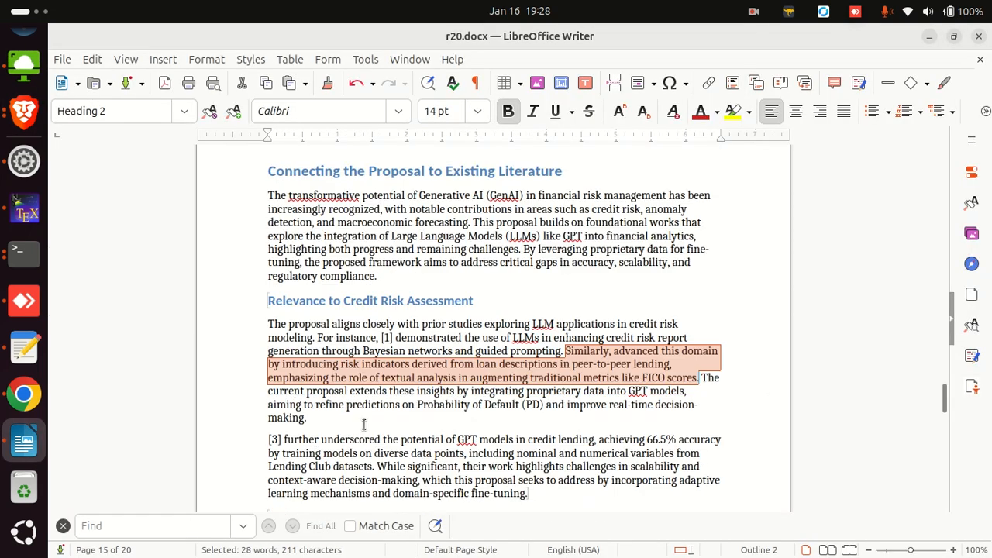
{"action": "left_click", "coordinate": [336, 420]}
{"action": "key", "text": "Delete"}
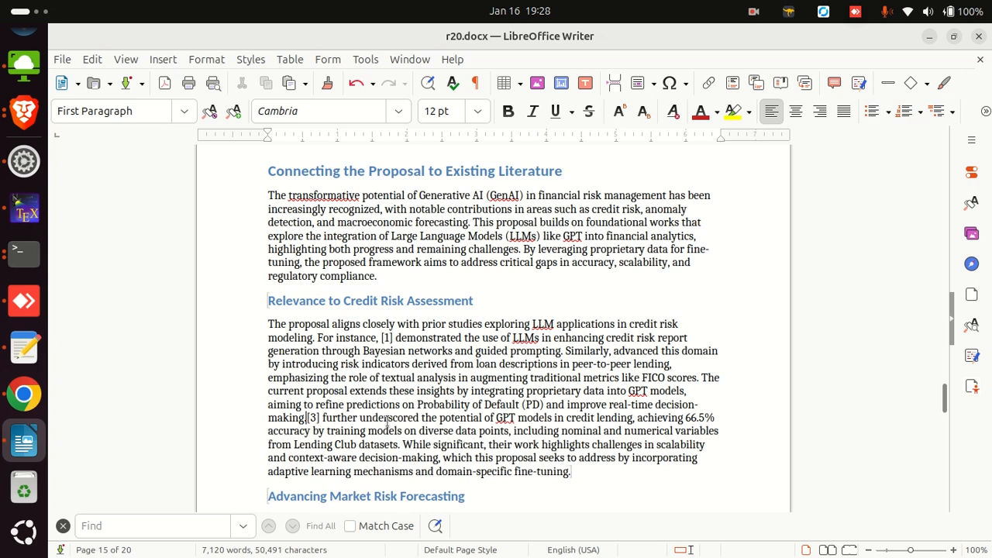
Replace the leftover body text of the template's item 1 with the merged credit risk paragraph, pasted without source formatting
{"action": "left_click_drag", "start_coordinate": [572, 470], "coordinate": [244, 309]}
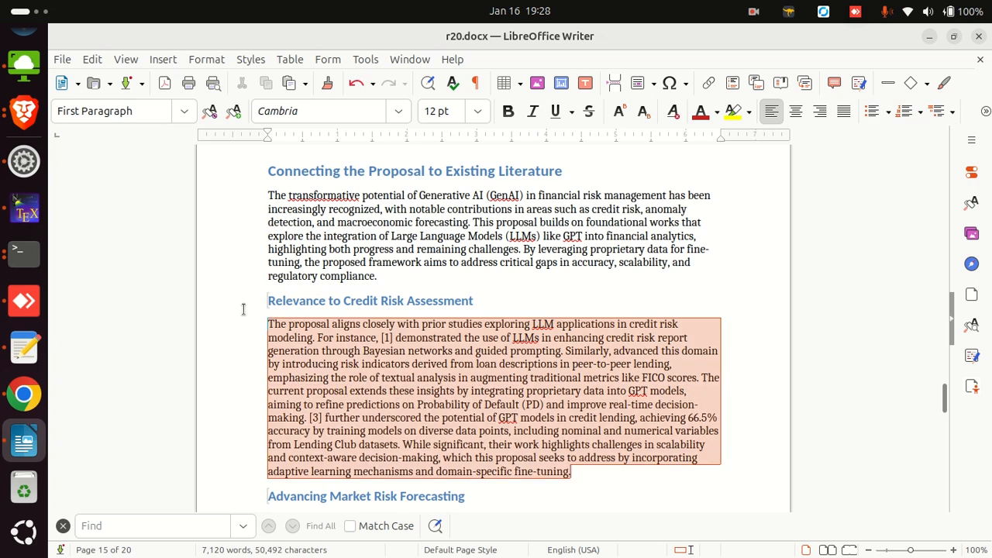
{"action": "key", "text": "alt+Tab"}
{"action": "left_click_drag", "start_coordinate": [335, 459], "coordinate": [451, 408]}
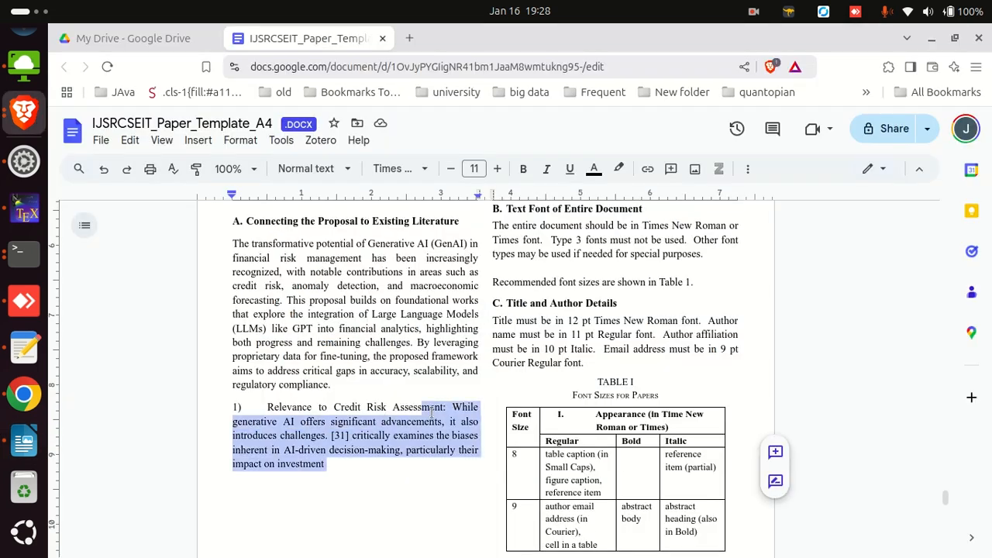
{"action": "right_click", "coordinate": [455, 409]}
{"action": "left_click", "coordinate": [545, 251]}
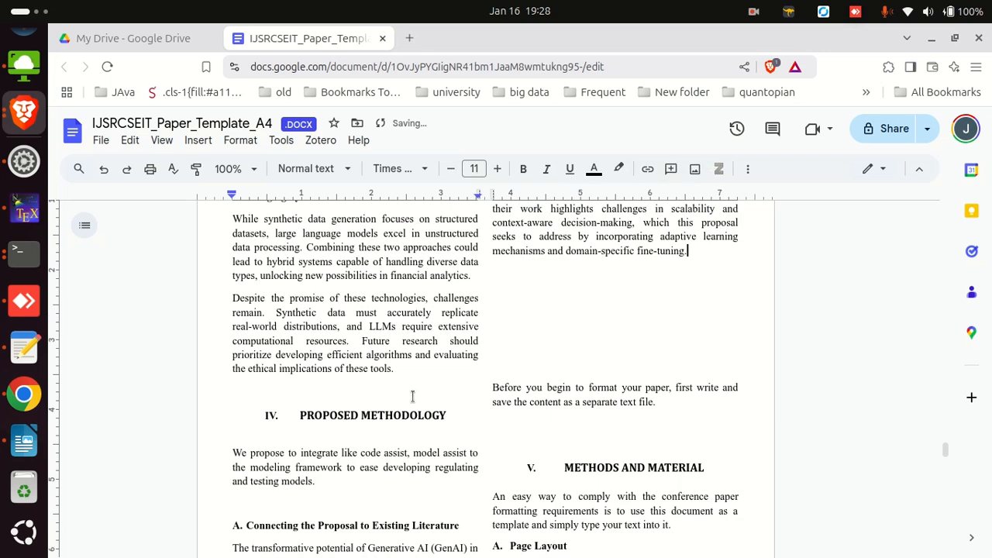
Examine how the pasted credit risk item flows across the columns and compare it with the surrounding sections and numbered items
{"action": "scroll", "coordinate": [408, 403], "scroll_direction": "up", "scroll_amount": 7}
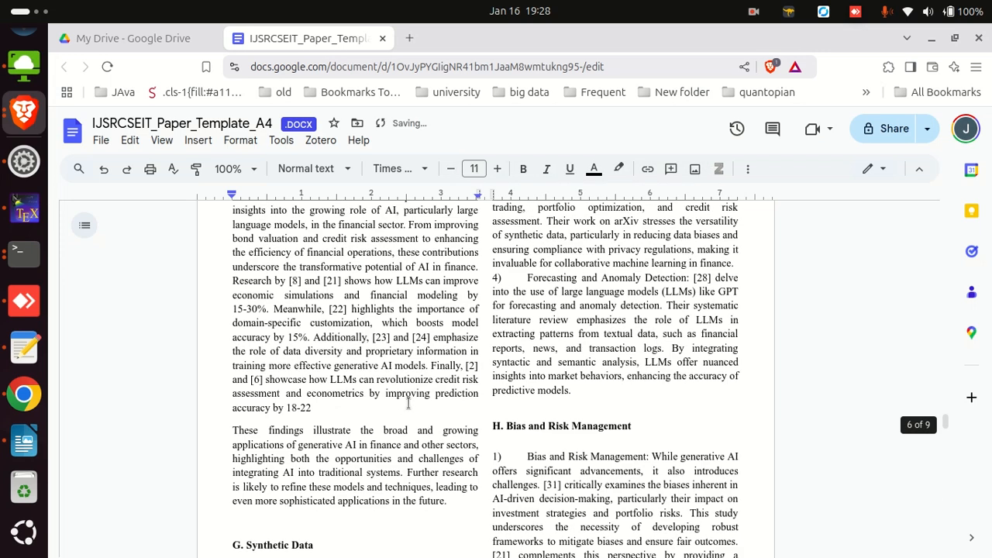
{"action": "scroll", "coordinate": [548, 418], "scroll_direction": "down", "scroll_amount": 3}
{"action": "scroll", "coordinate": [548, 418], "scroll_direction": "down", "scroll_amount": 9}
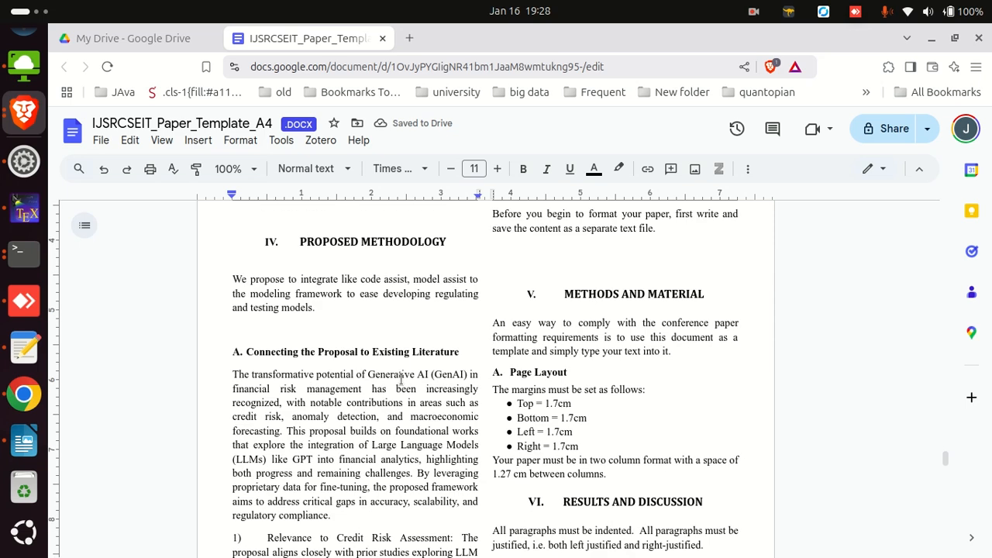
{"action": "scroll", "coordinate": [406, 377], "scroll_direction": "up", "scroll_amount": 8}
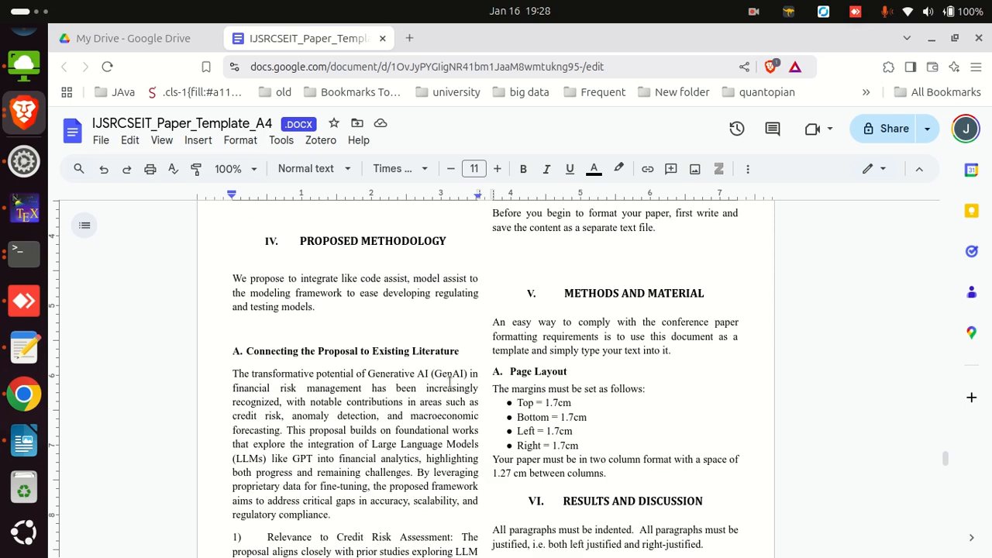
{"action": "scroll", "coordinate": [567, 377], "scroll_direction": "down", "scroll_amount": 4}
{"action": "scroll", "coordinate": [567, 378], "scroll_direction": "down", "scroll_amount": 3}
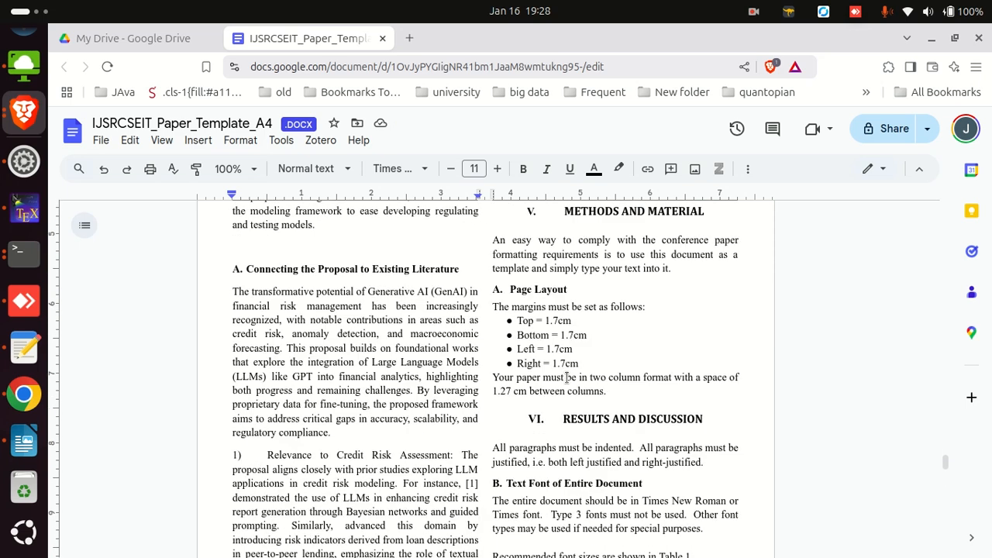
{"action": "scroll", "coordinate": [565, 377], "scroll_direction": "up", "scroll_amount": 9}
{"action": "scroll", "coordinate": [682, 355], "scroll_direction": "down", "scroll_amount": 4}
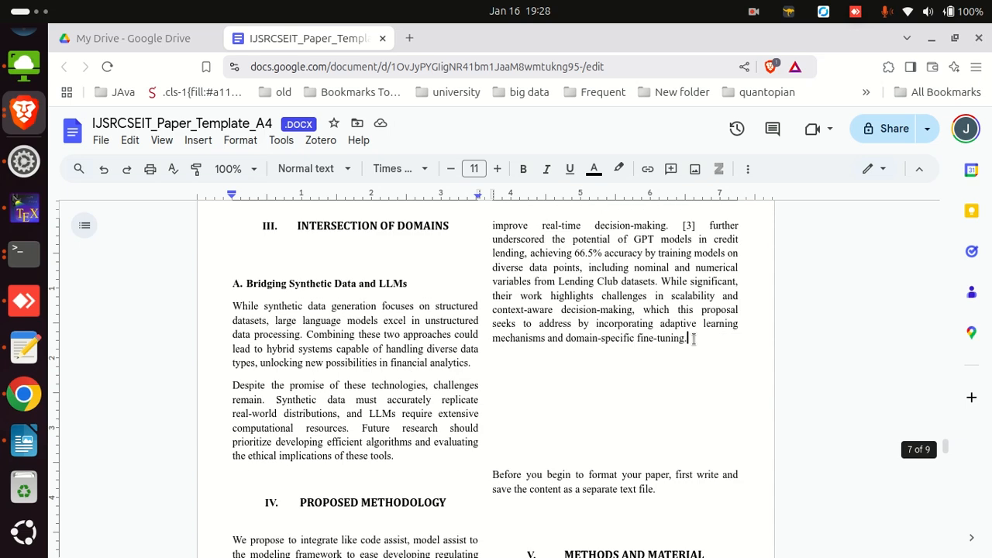
Copy the heading "Advancing Market Risk Forecasting" from r20.docx and look through the subsections that follow it
{"action": "key", "text": "alt+Tab"}
{"action": "scroll", "coordinate": [471, 387], "scroll_direction": "down", "scroll_amount": 3}
{"action": "left_click_drag", "start_coordinate": [466, 385], "coordinate": [268, 386]}
{"action": "key", "text": "ctrl+c"}
{"action": "scroll", "coordinate": [359, 407], "scroll_direction": "down", "scroll_amount": 3}
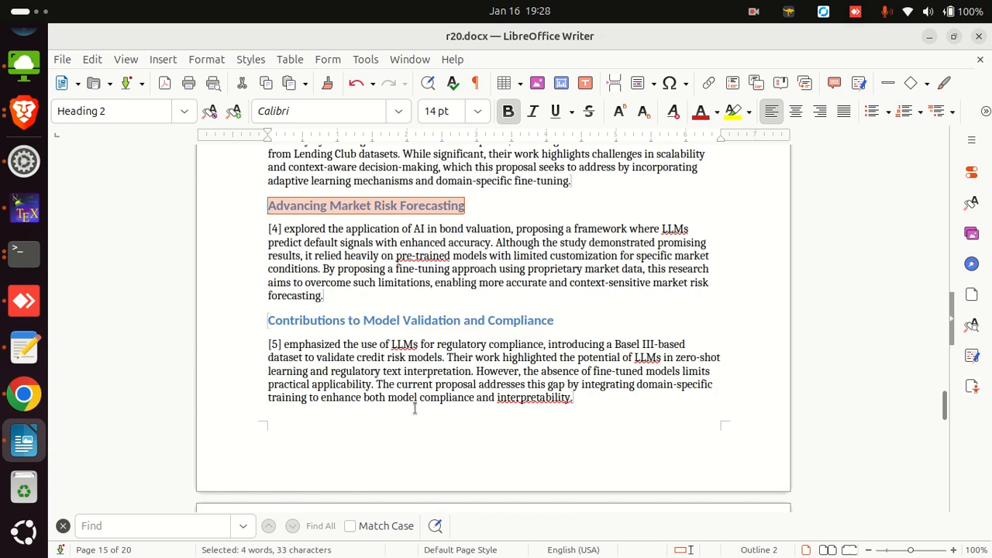
{"action": "scroll", "coordinate": [414, 409], "scroll_direction": "down", "scroll_amount": 8}
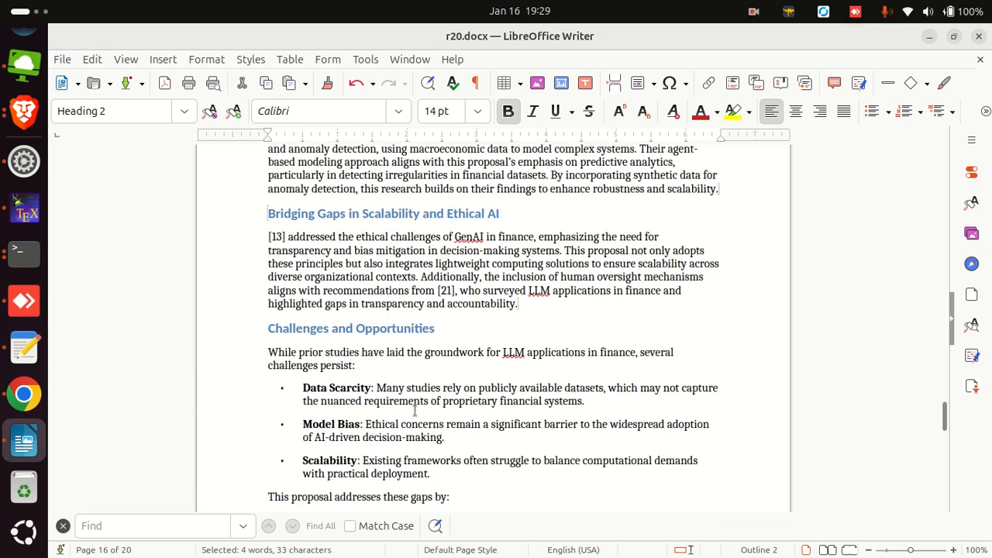
{"action": "scroll", "coordinate": [414, 410], "scroll_direction": "down", "scroll_amount": 5}
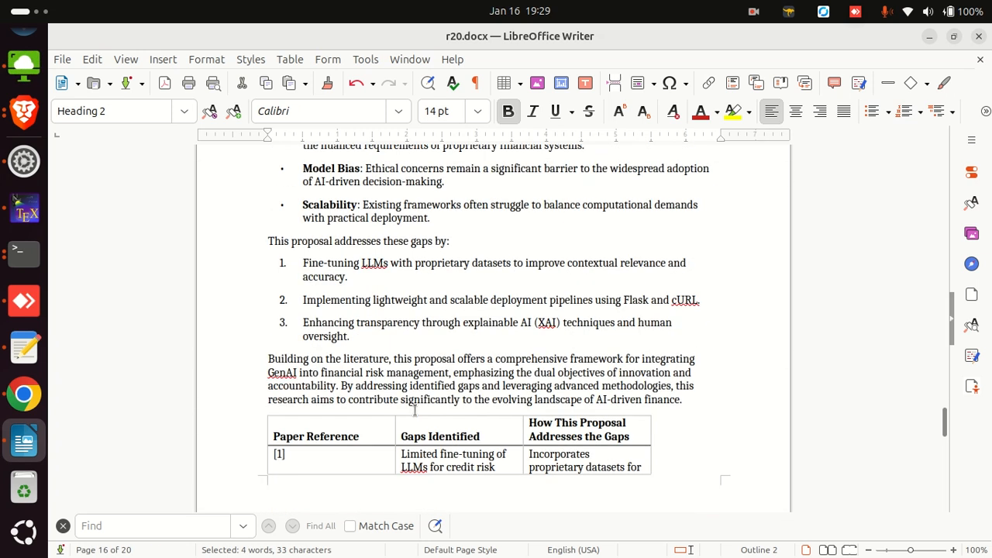
{"action": "scroll", "coordinate": [415, 411], "scroll_direction": "up", "scroll_amount": 15}
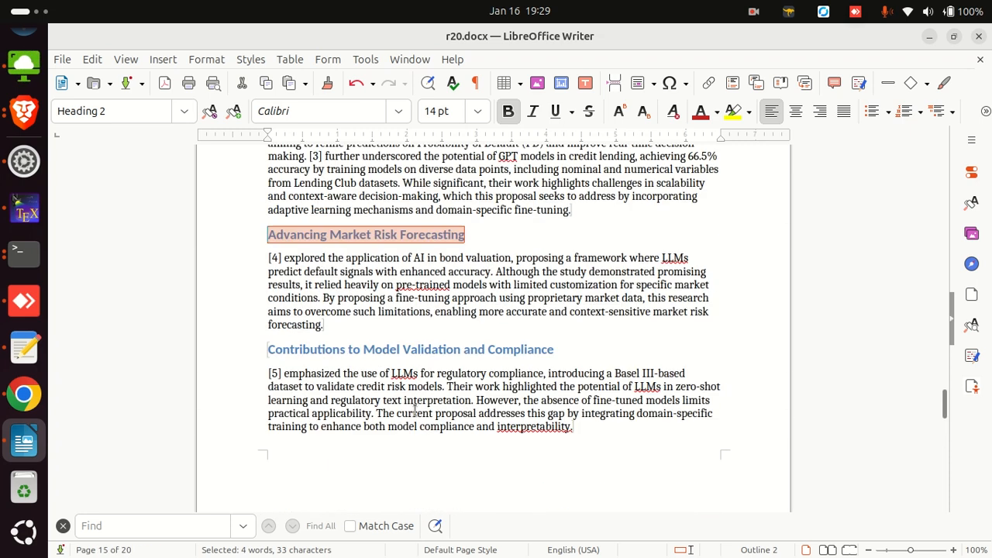
Back in the template, add a new numbered item 2 below the credit risk item
{"action": "key", "text": "alt+Tab"}
{"action": "left_click", "coordinate": [613, 375]}
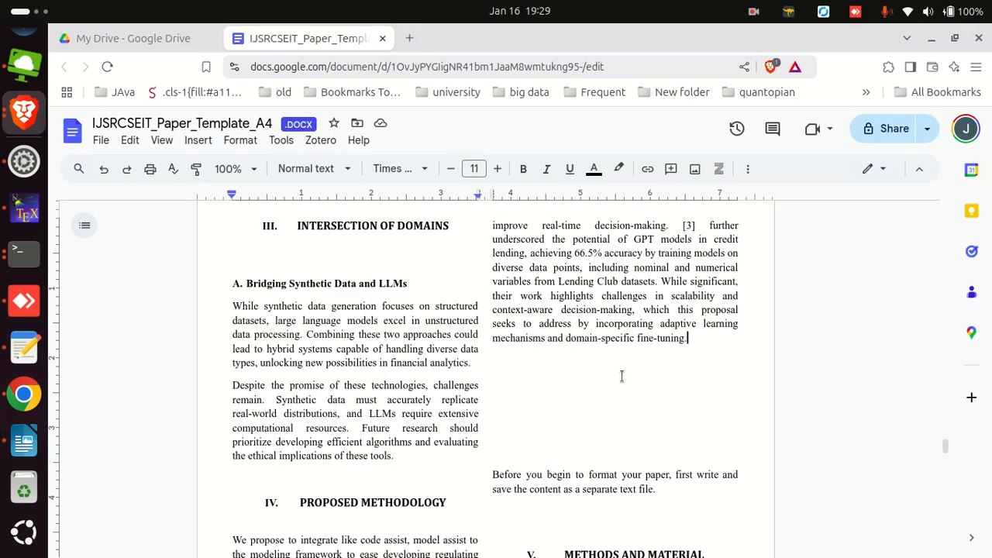
{"action": "key", "text": "Return"}
{"action": "right_click", "coordinate": [621, 376]}
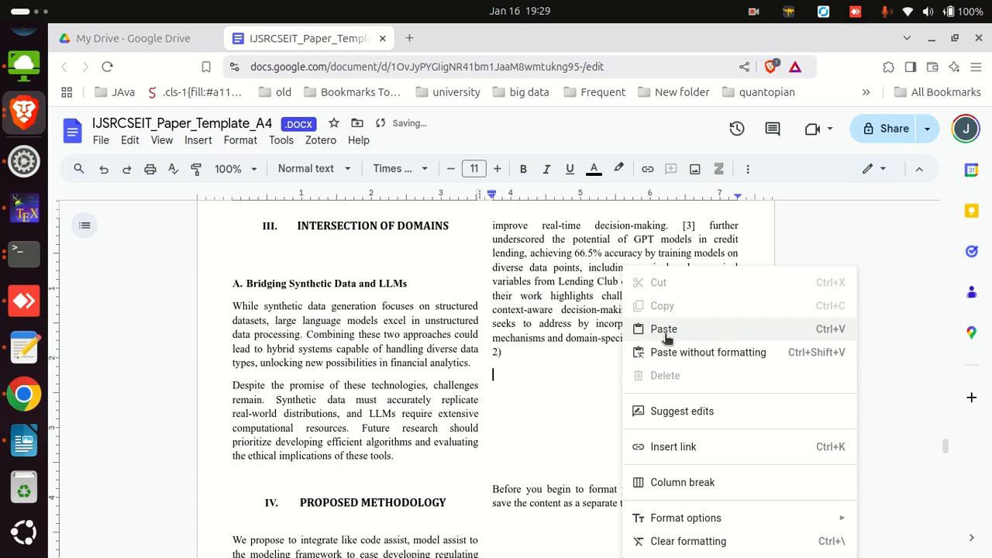
{"action": "left_click", "coordinate": [668, 355]}
{"action": "left_click", "coordinate": [530, 350]}
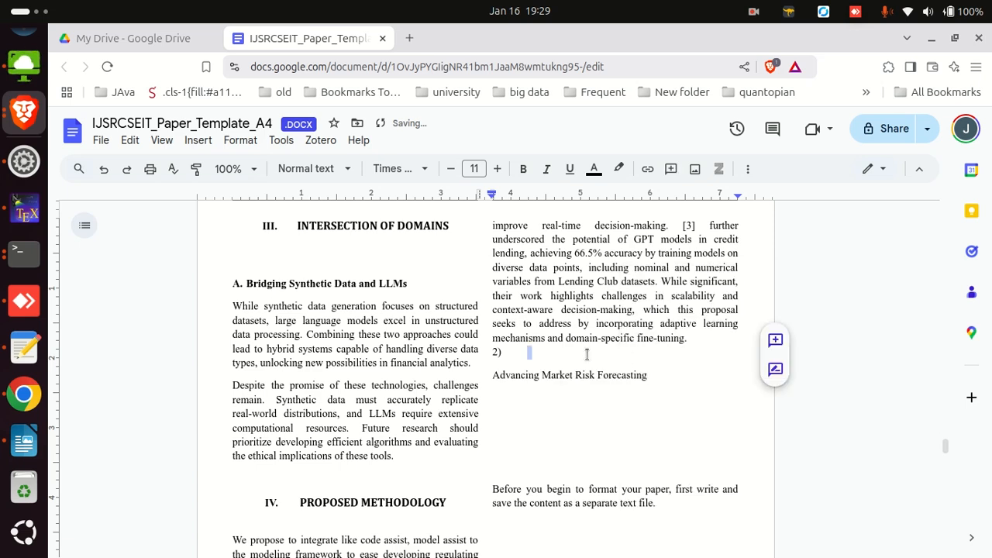
{"action": "key", "text": "Delete"}
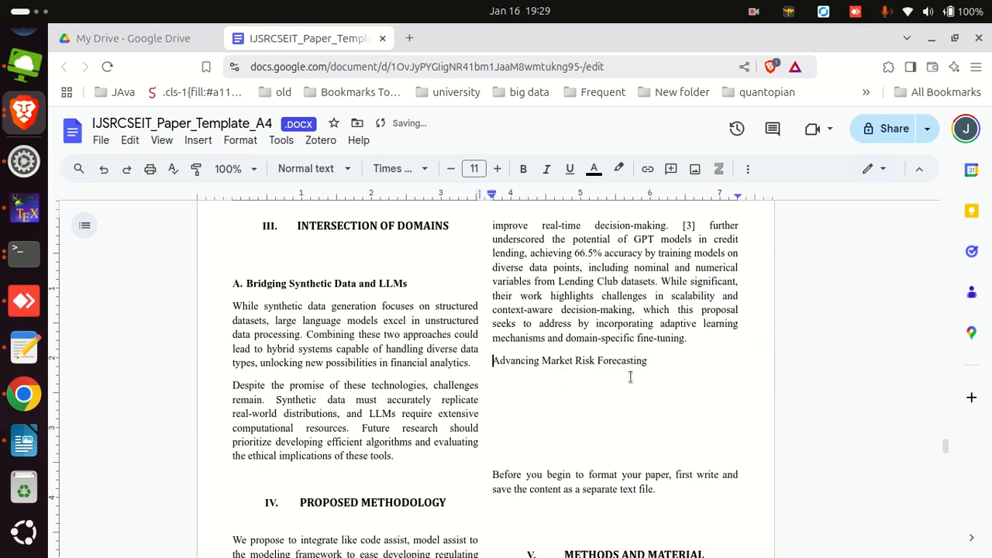
{"action": "key", "text": "ctrl+z"}
{"action": "key", "text": "ctrl+z"}
Fill item 2 with the title "Advancing Market Risk Forecasting:" and its paragraph from r20.docx, both without source formatting
{"action": "right_click", "coordinate": [527, 358]}
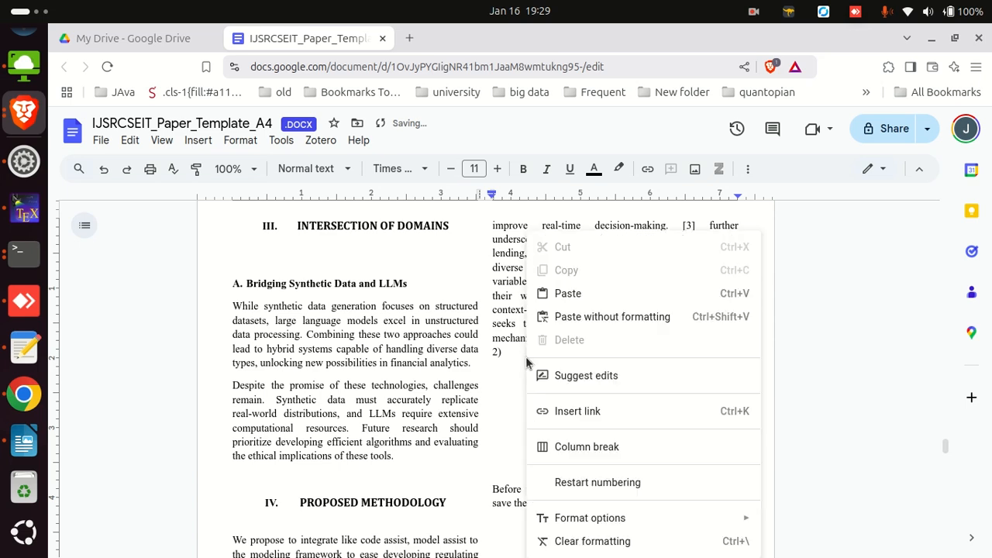
{"action": "left_click", "coordinate": [612, 316]}
{"action": "key", "text": "alt+Tab"}
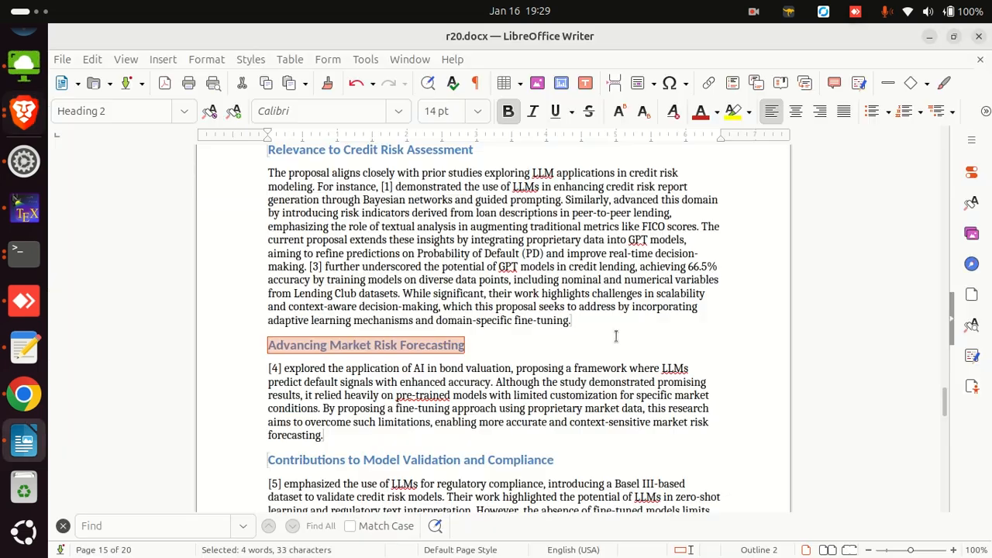
{"action": "left_click_drag", "start_coordinate": [336, 429], "coordinate": [259, 369]}
{"action": "key", "text": "ctrl+c"}
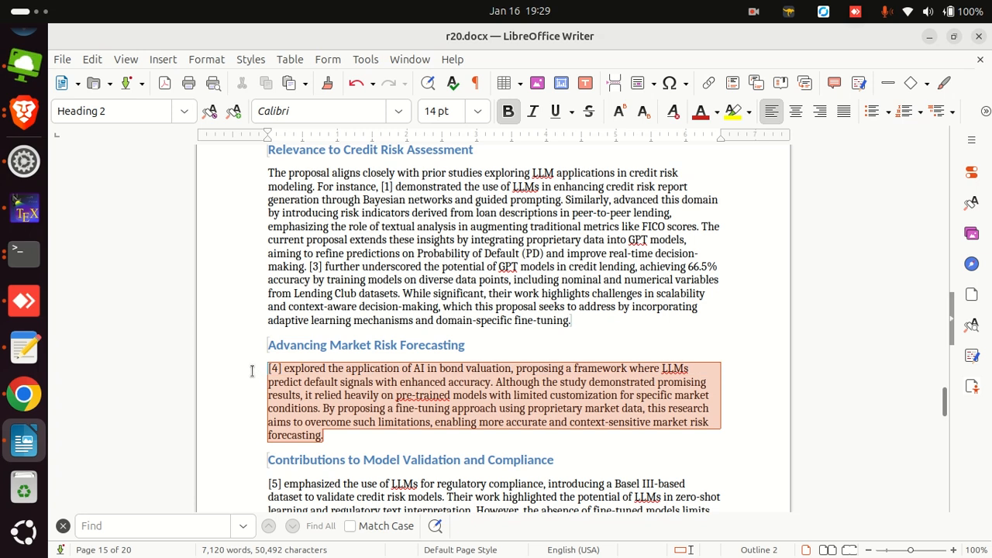
{"action": "key", "text": "alt+Tab"}
{"action": "type", "text": ":"}
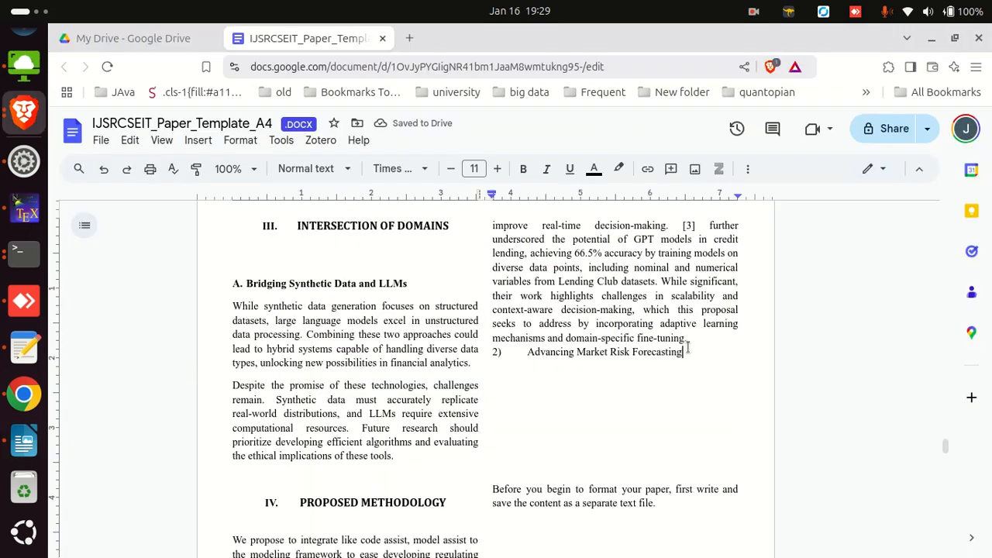
{"action": "right_click", "coordinate": [719, 352]}
{"action": "left_click", "coordinate": [740, 295]}
Copy the r20.docx heading "Contributions to Model Validation and Compliance" and paste it unformatted as the title of item 3
{"action": "key", "text": "alt+Tab"}
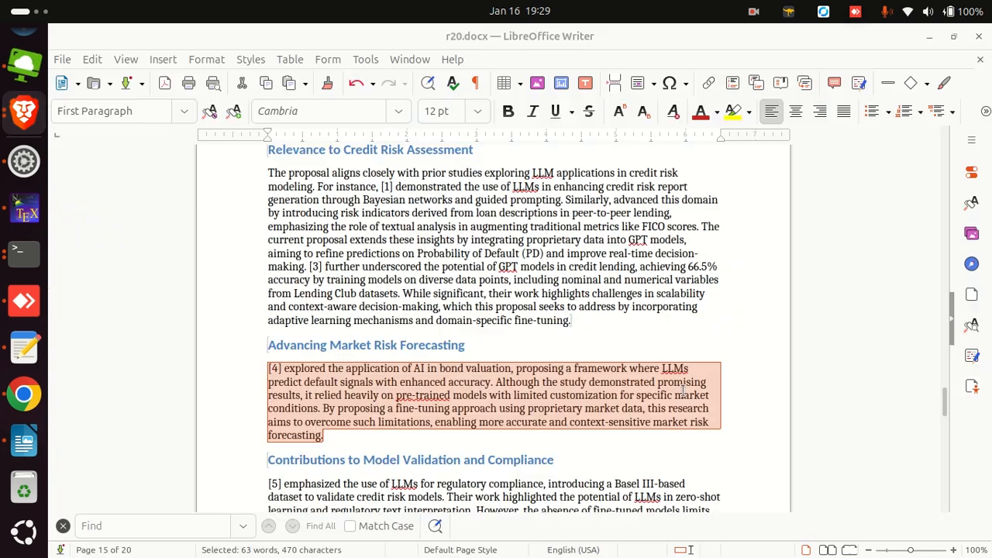
{"action": "scroll", "coordinate": [477, 345], "scroll_direction": "down", "scroll_amount": 2}
{"action": "triple_click", "coordinate": [452, 390]}
{"action": "key", "text": "ctrl+c"}
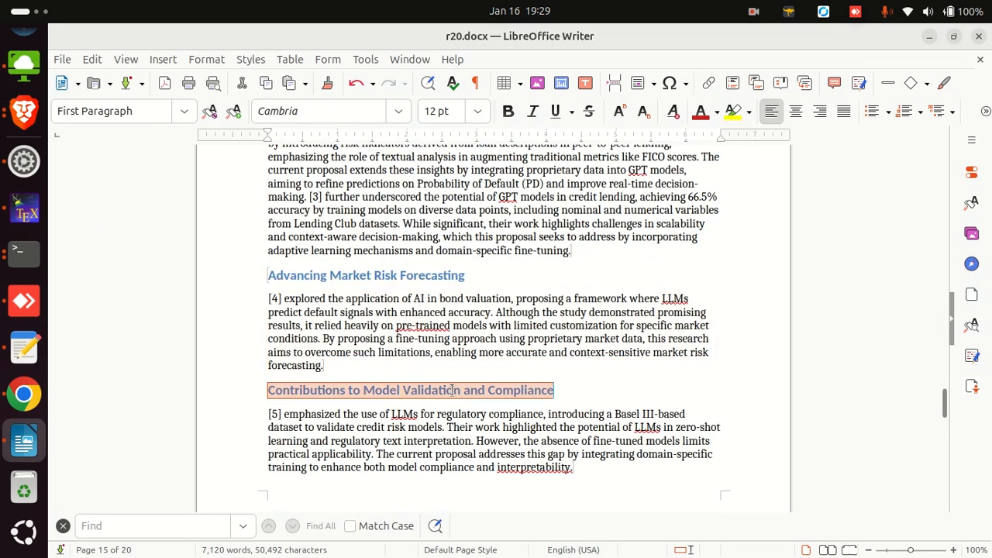
{"action": "key", "text": "alt+Tab"}
{"action": "right_click", "coordinate": [552, 491]}
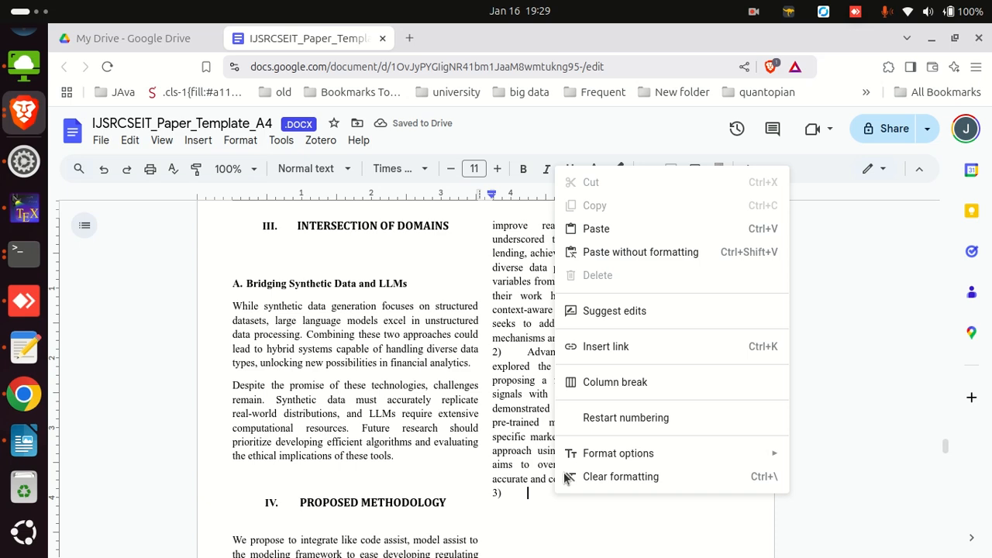
{"action": "left_click", "coordinate": [621, 252]}
Paste the r20.docx paragraph beginning "[5] emphasized" unformatted after item 3's title and start another numbered item
{"action": "key", "text": "alt+Tab"}
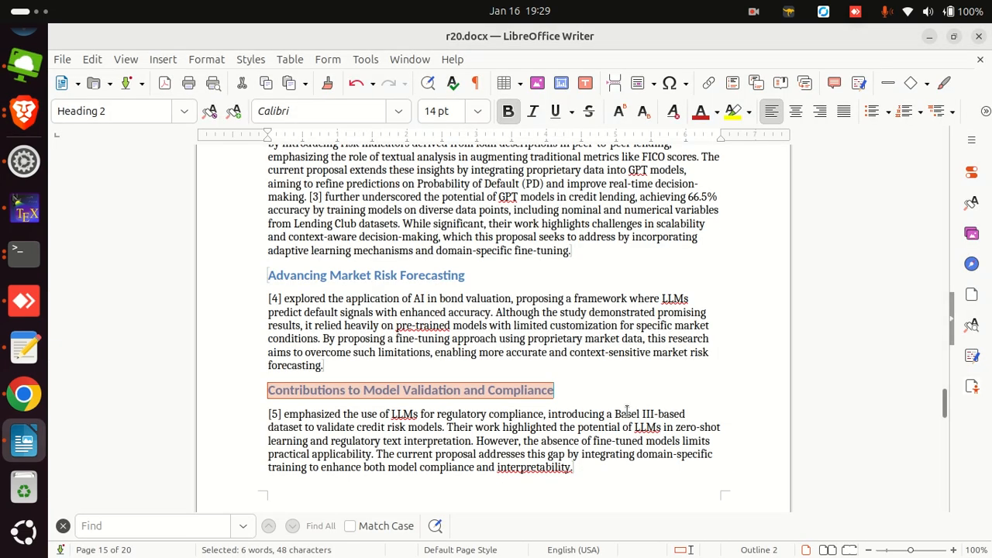
{"action": "left_click_drag", "start_coordinate": [270, 343], "coordinate": [575, 397]}
{"action": "scroll", "coordinate": [582, 385], "scroll_direction": "down", "scroll_amount": 3}
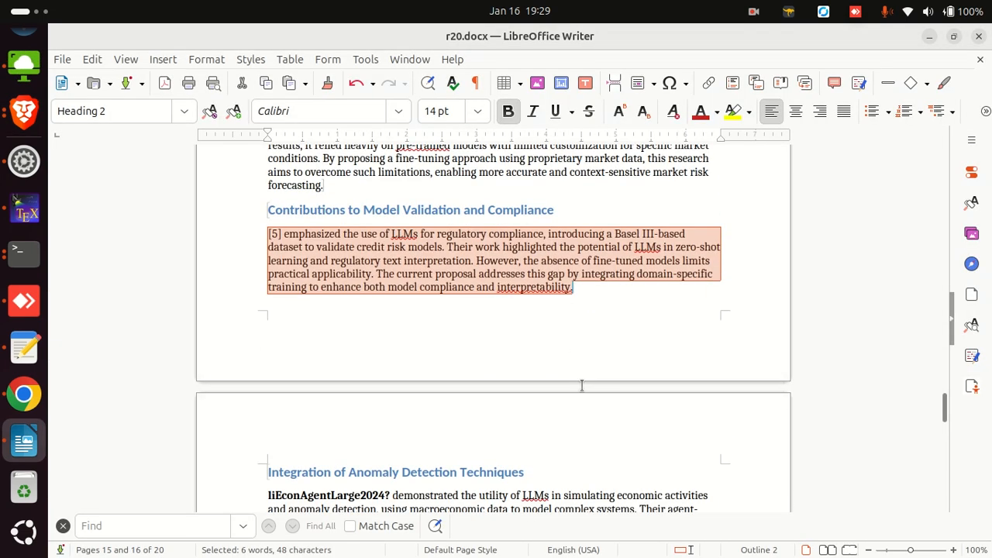
{"action": "key", "text": "ctrl+c"}
{"action": "key", "text": "alt+Tab"}
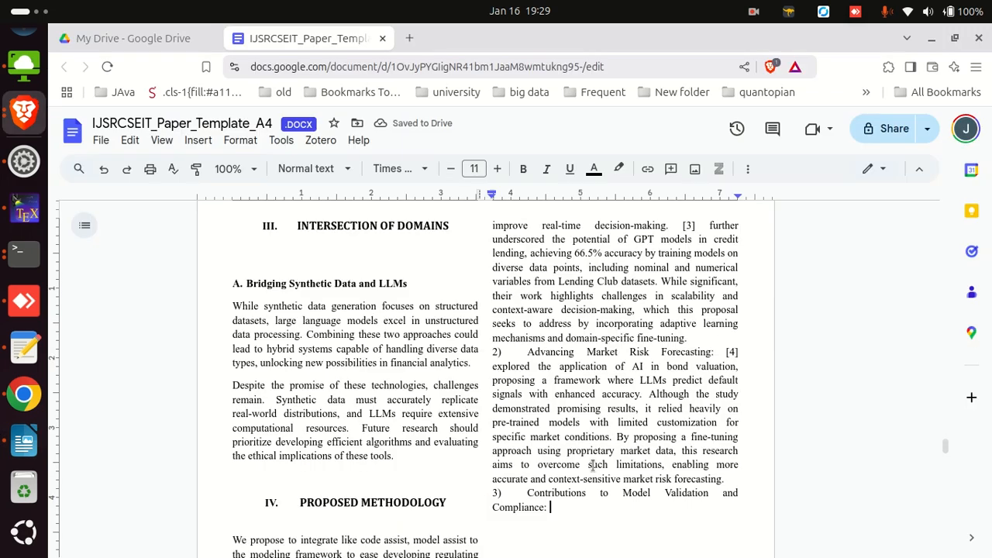
{"action": "key", "text": "ctrl+shift+v"}
{"action": "key", "text": "Return"}
In r20.docx, search for "AgentLarge" from the bold citation key opening the anomaly detection paragraph
{"action": "key", "text": "alt+Tab"}
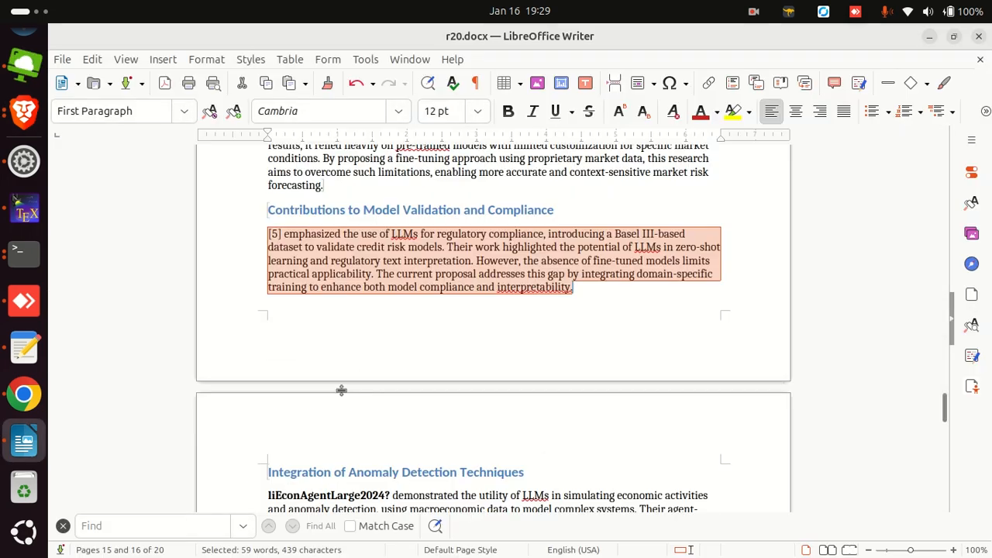
{"action": "scroll", "coordinate": [465, 388], "scroll_direction": "down", "scroll_amount": 3}
{"action": "triple_click", "coordinate": [463, 360]}
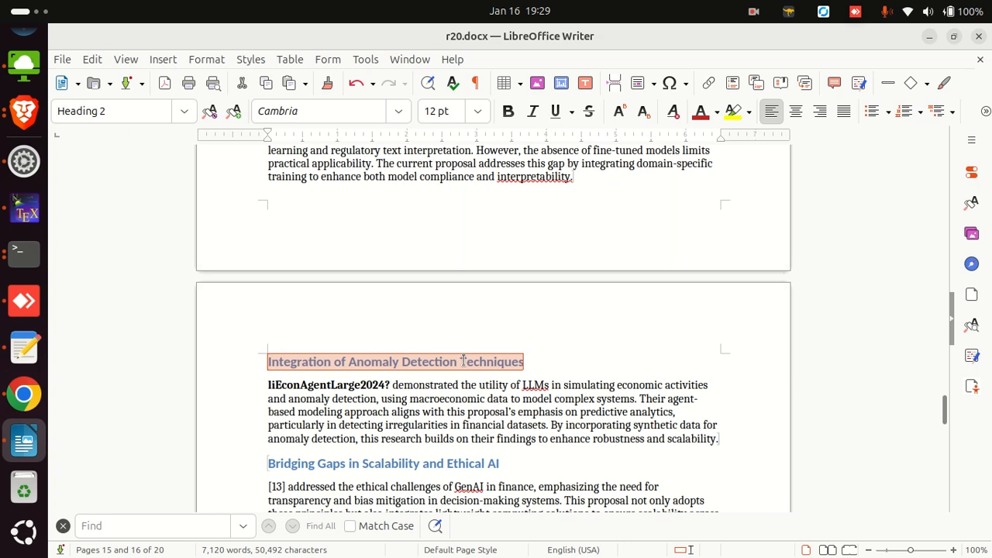
{"action": "scroll", "coordinate": [338, 389], "scroll_direction": "up", "scroll_amount": 2}
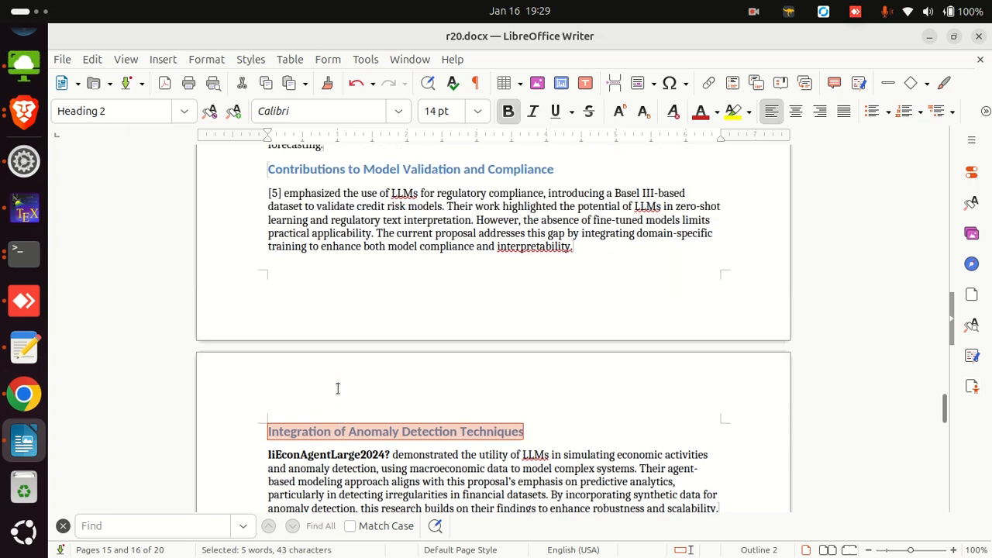
{"action": "scroll", "coordinate": [337, 388], "scroll_direction": "down", "scroll_amount": 2}
{"action": "double_click", "coordinate": [361, 384]}
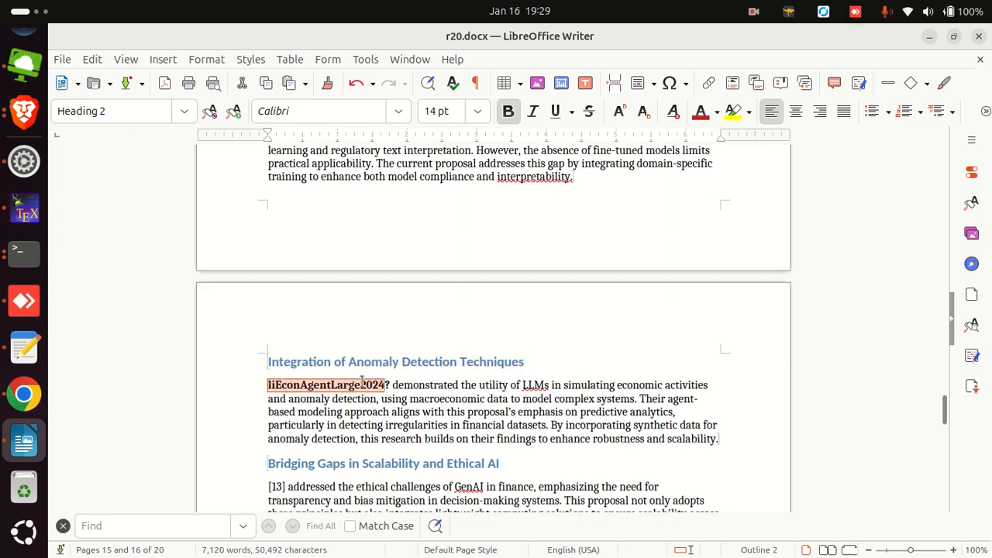
{"action": "left_click", "coordinate": [361, 384]}
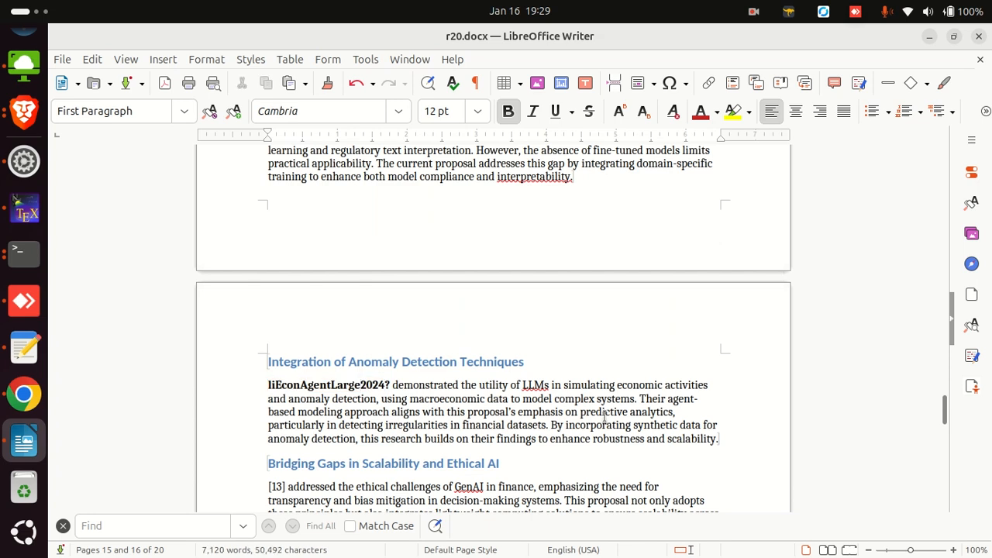
{"action": "scroll", "coordinate": [558, 419], "scroll_direction": "up", "scroll_amount": 2}
{"action": "double_click", "coordinate": [327, 455]}
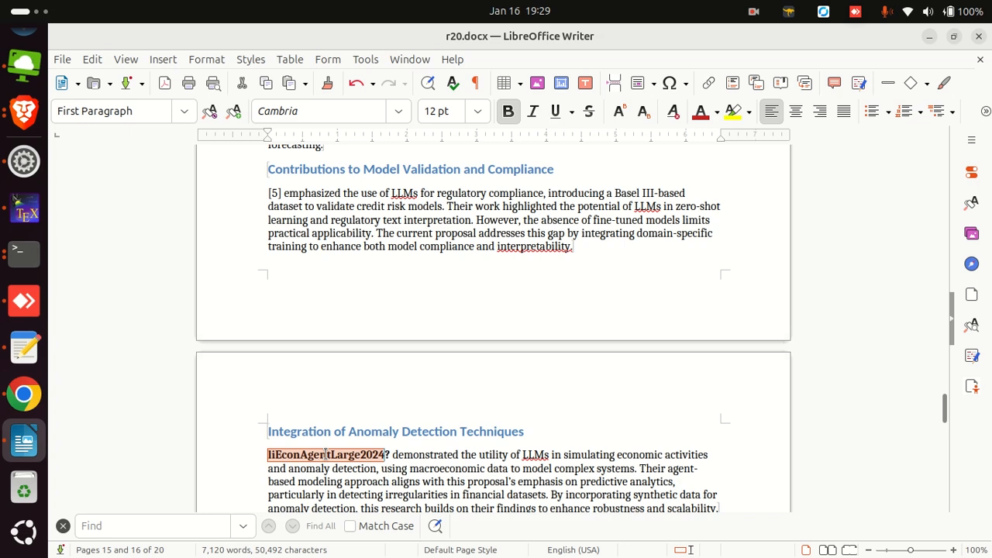
{"action": "left_click", "coordinate": [335, 455]}
{"action": "left_click_drag", "start_coordinate": [361, 457], "coordinate": [304, 453]}
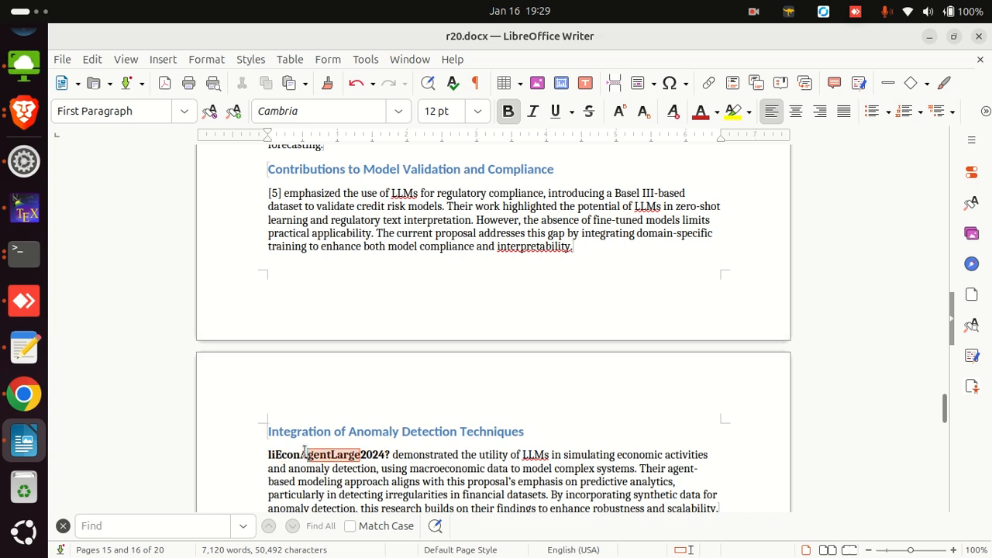
{"action": "key", "text": "ctrl+f"}
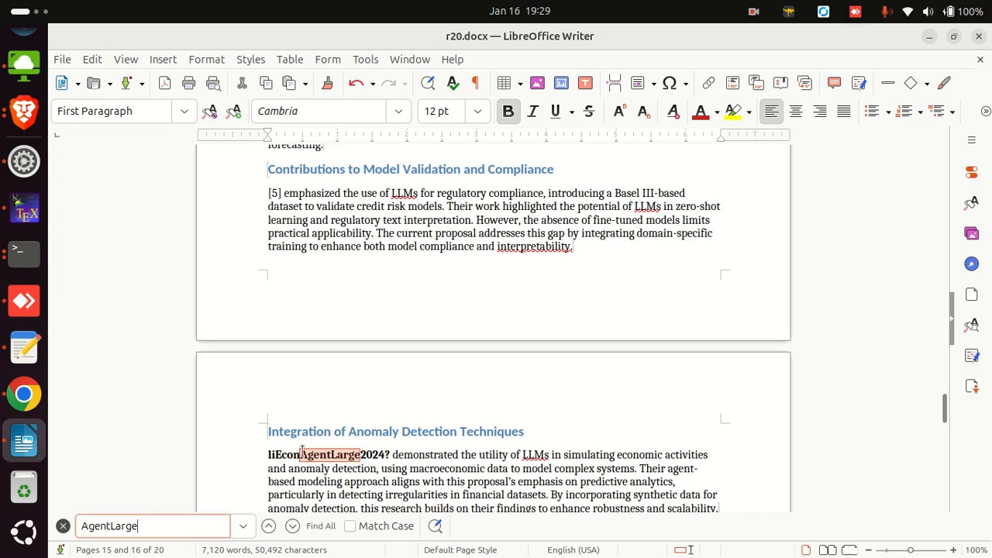
{"action": "key", "text": "Return"}
{"action": "scroll", "coordinate": [702, 432], "scroll_direction": "down", "scroll_amount": 2}
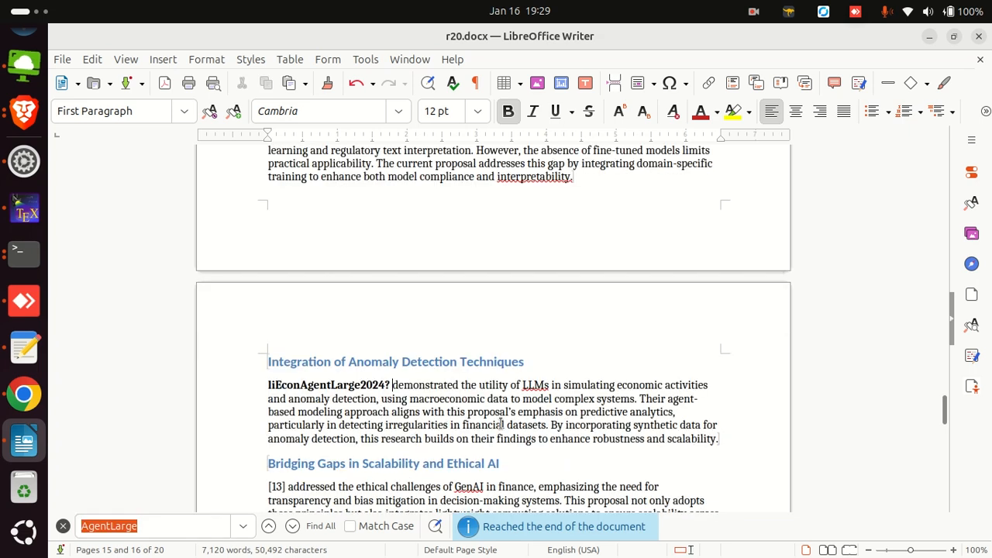
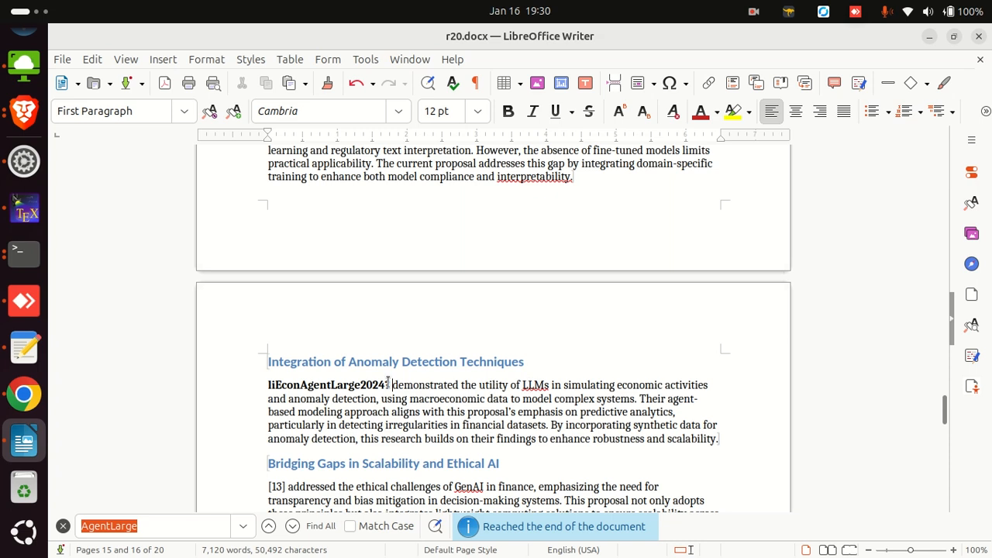
Copy the r20.docx heading "Integration of Anomaly Detection Techniques" and paste it unformatted as the title of the template's item 4, followed by a colon
{"action": "left_click_drag", "start_coordinate": [734, 438], "coordinate": [525, 387]}
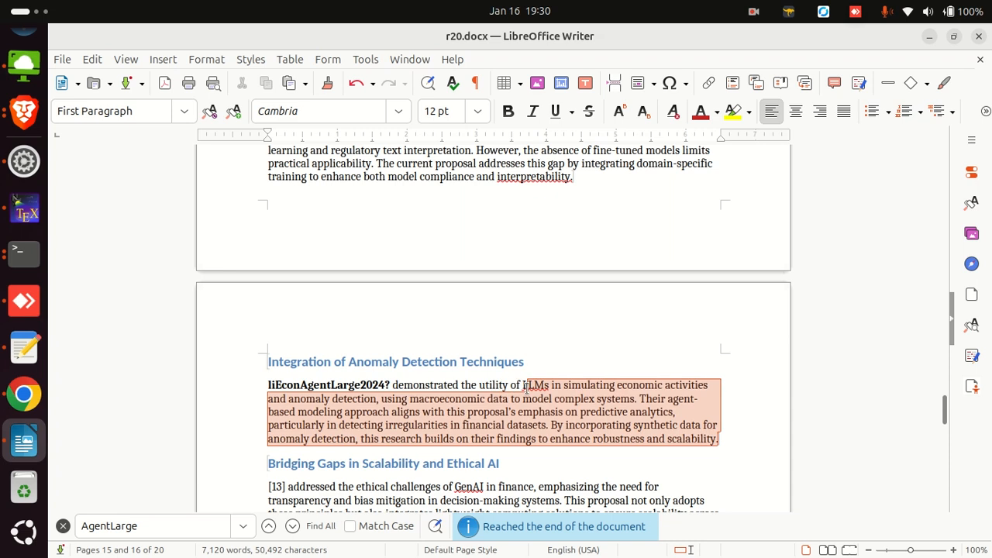
{"action": "key", "text": "alt+Tab"}
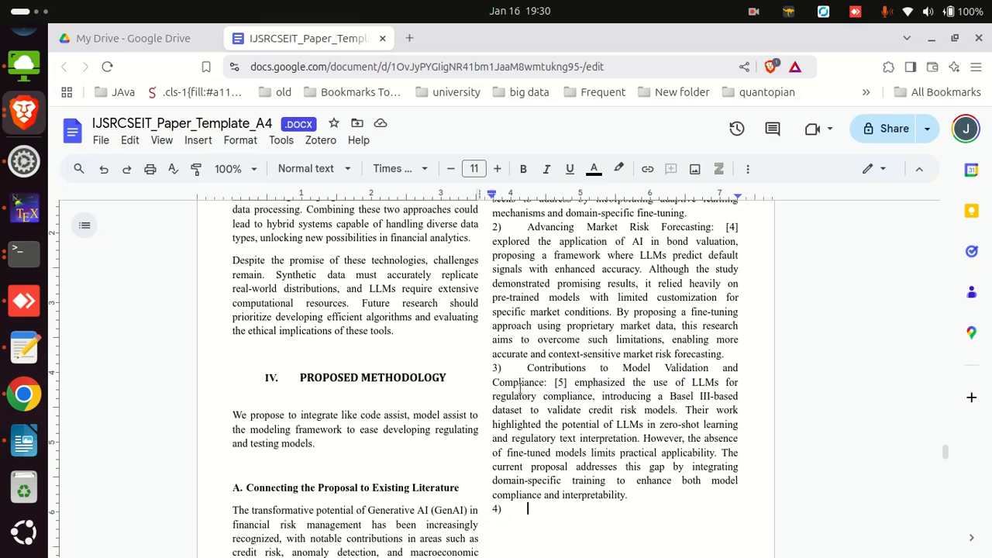
{"action": "key", "text": "alt+Tab"}
{"action": "triple_click", "coordinate": [452, 362]}
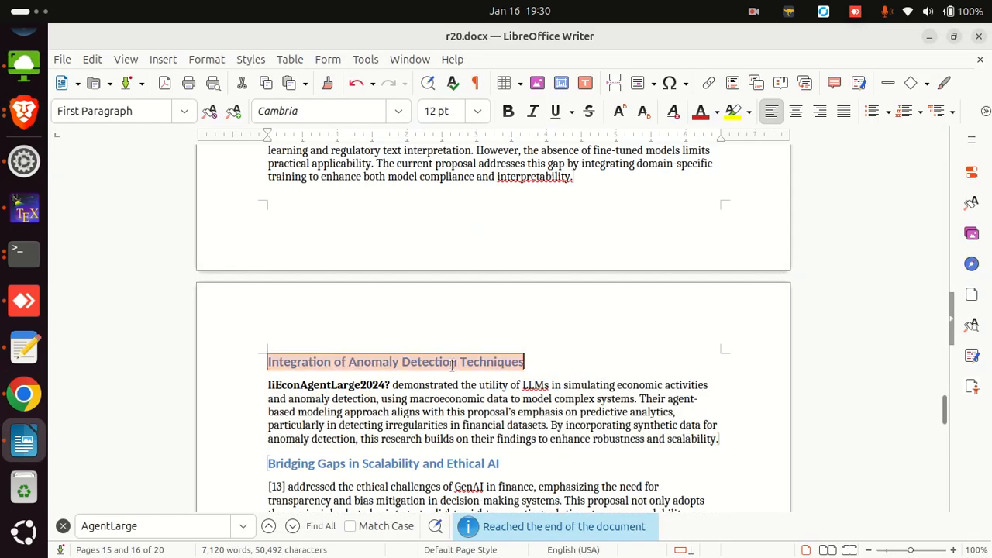
{"action": "key", "text": "ctrl+c"}
{"action": "key", "text": "alt+Tab"}
{"action": "right_click", "coordinate": [532, 509]}
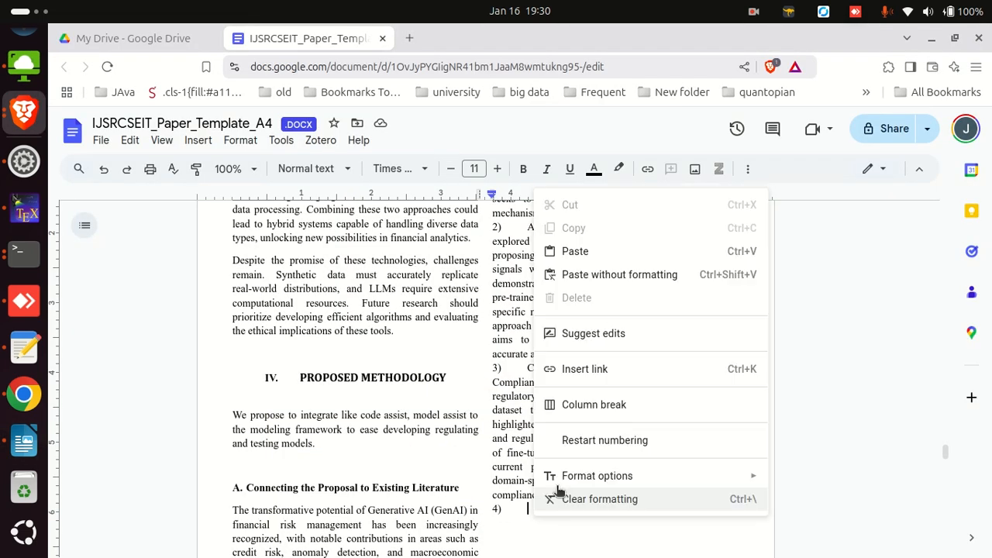
{"action": "left_click", "coordinate": [599, 276]}
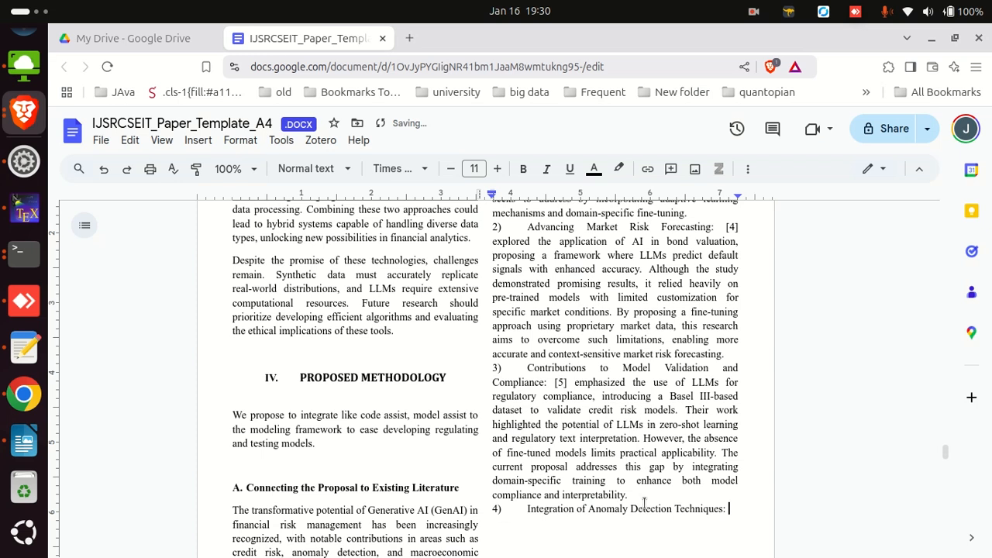
Copy the r20.docx anomaly detection paragraph from "the utility of LLMs" to its end and paste it unformatted after item 4's title
{"action": "key", "text": "alt+Tab"}
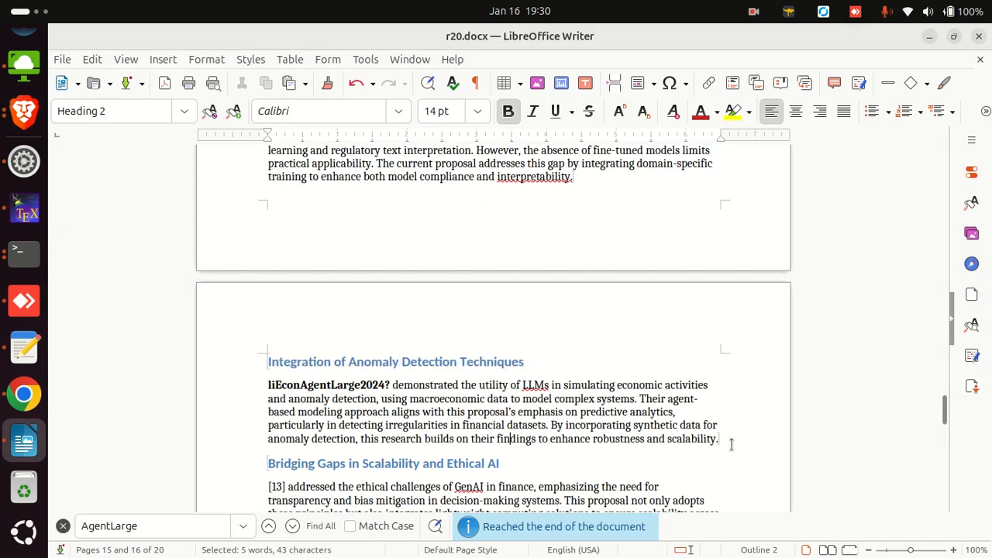
{"action": "left_click_drag", "start_coordinate": [731, 443], "coordinate": [461, 384]}
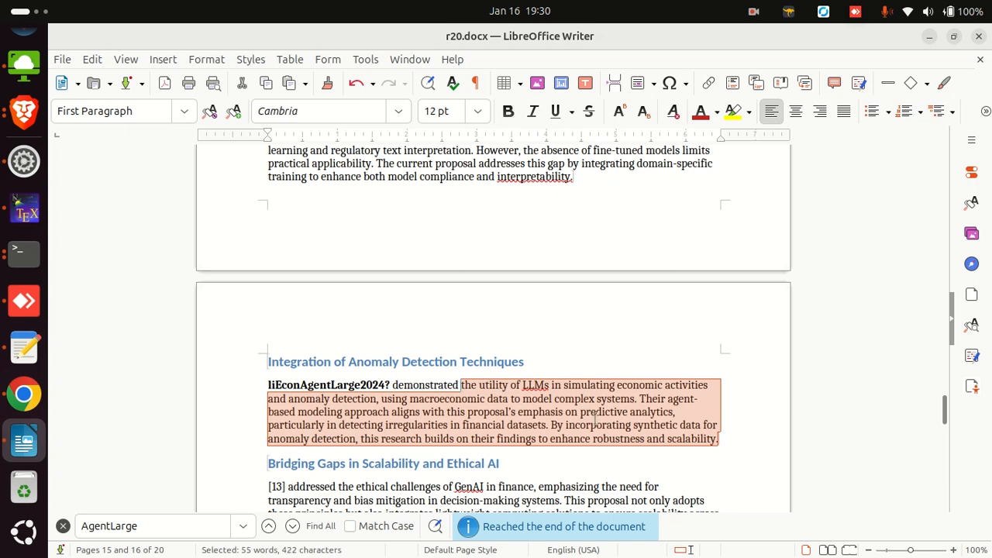
{"action": "key", "text": "alt+Tab"}
{"action": "right_click", "coordinate": [740, 509]}
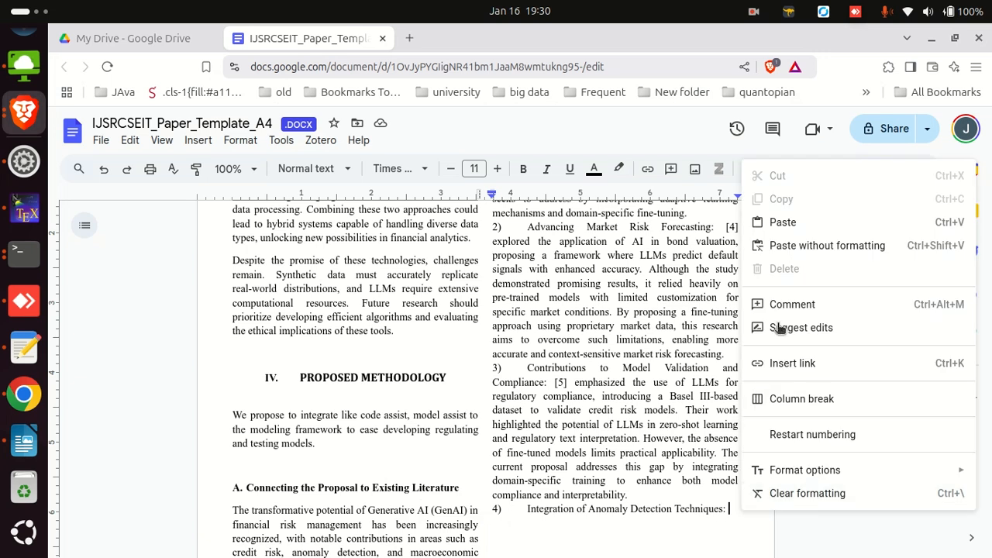
{"action": "left_click", "coordinate": [778, 246]}
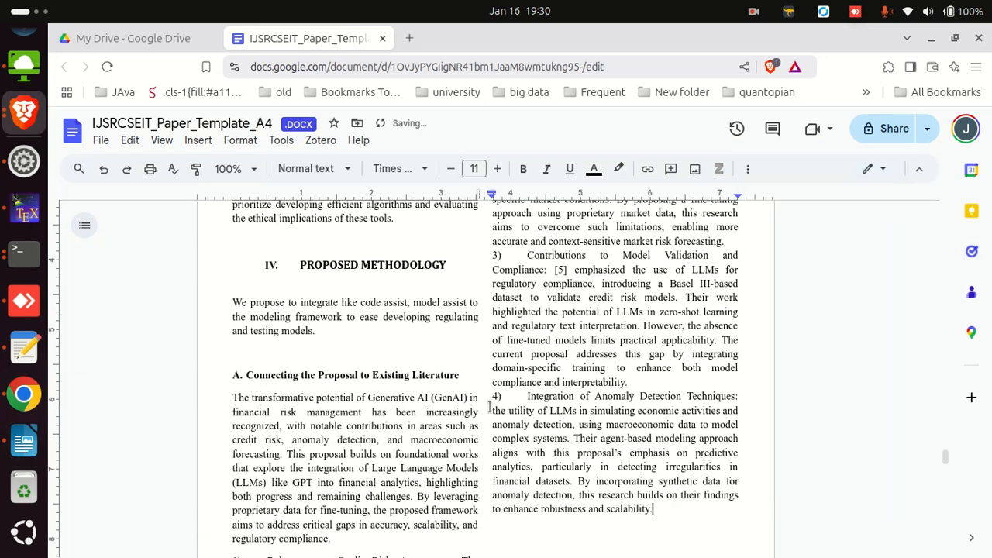
Capitalize the first word of item 4's pasted paragraph so that it begins "The utility of LLMs"
{"action": "key", "text": "shift+Up"}
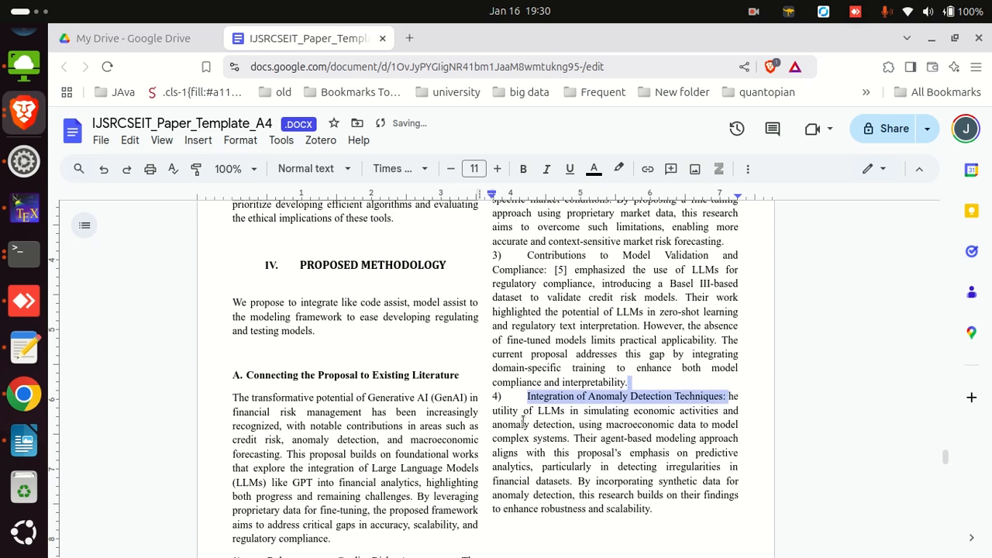
{"action": "key", "text": "BackSpace"}
{"action": "key", "text": "ctrl+z"}
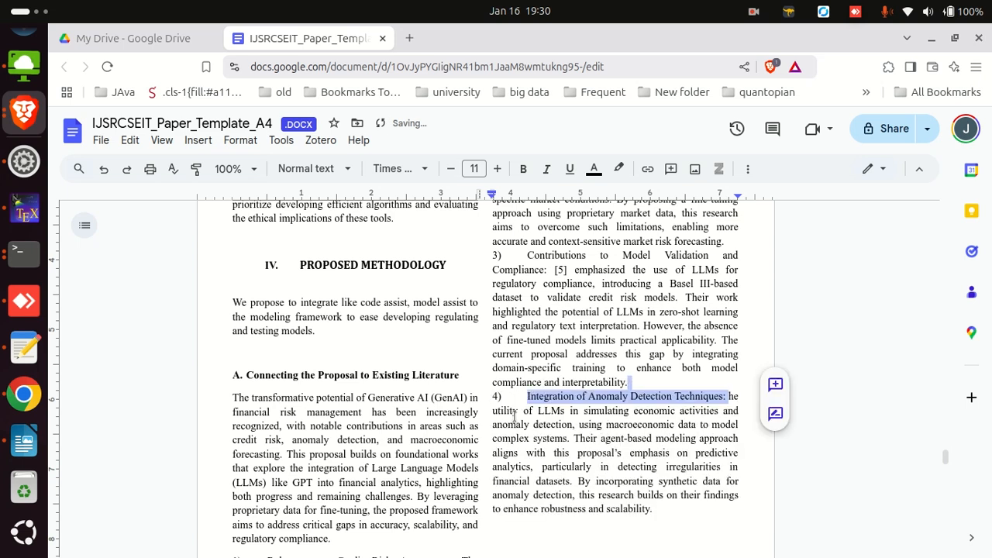
{"action": "left_click", "coordinate": [514, 411]}
{"action": "left_click", "coordinate": [729, 397]}
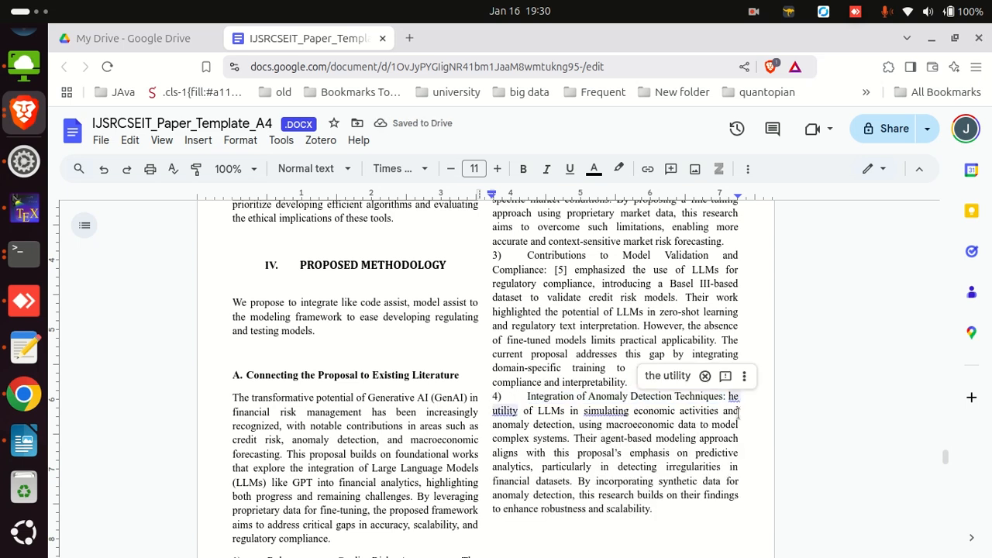
{"action": "key", "text": "shift+Return"}
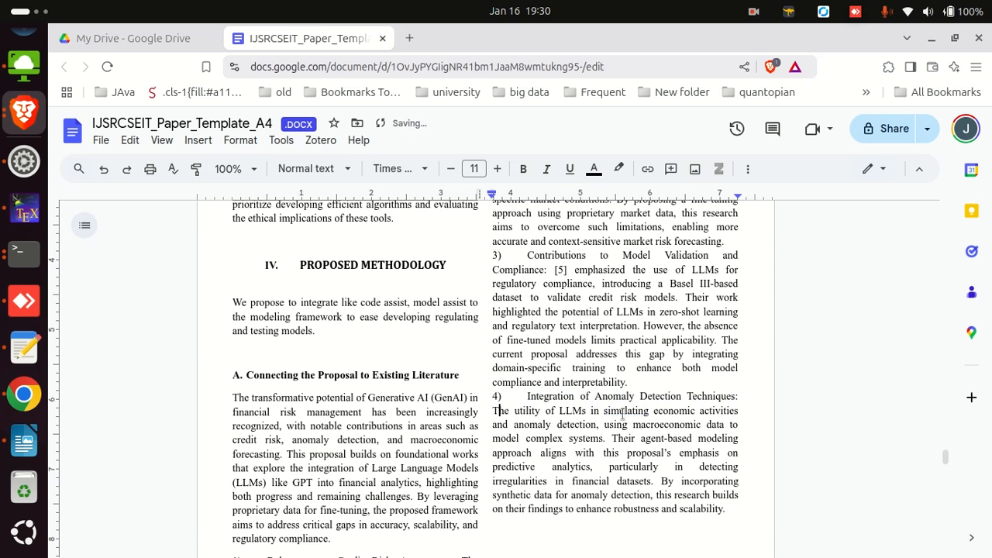
Copy the r20.docx heading "Bridging Gaps in Scalability and Ethical AI" and add a numbered item 5 below item 4 in the template
{"action": "scroll", "coordinate": [612, 414], "scroll_direction": "down", "scroll_amount": 15}
{"action": "scroll", "coordinate": [615, 411], "scroll_direction": "up", "scroll_amount": 10}
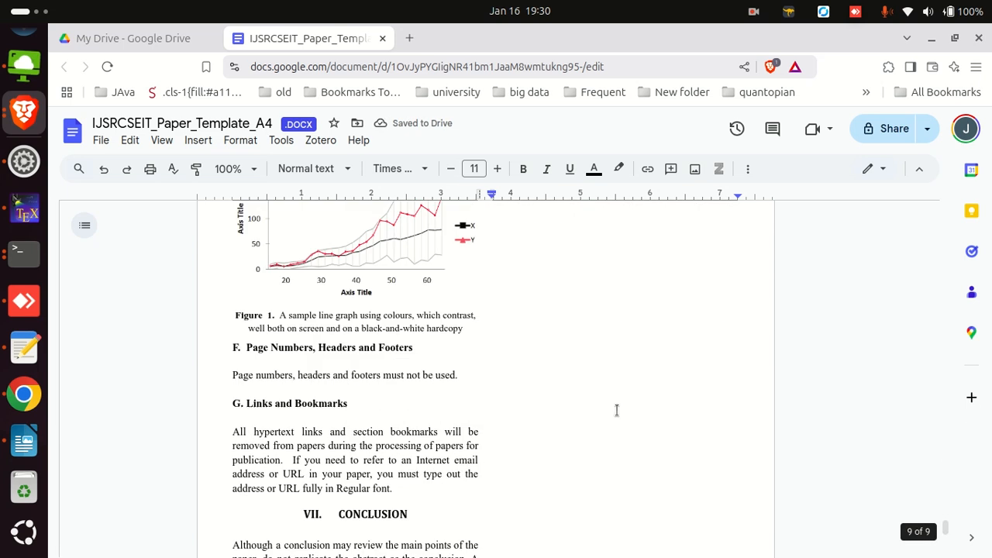
{"action": "scroll", "coordinate": [618, 411], "scroll_direction": "up", "scroll_amount": 10}
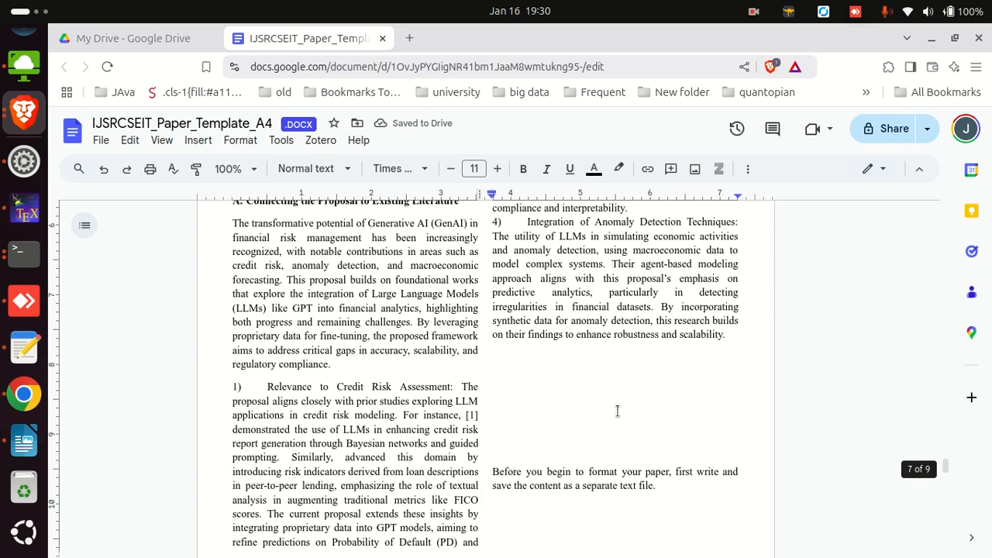
{"action": "key", "text": "alt+Tab"}
{"action": "scroll", "coordinate": [434, 322], "scroll_direction": "down", "scroll_amount": 4}
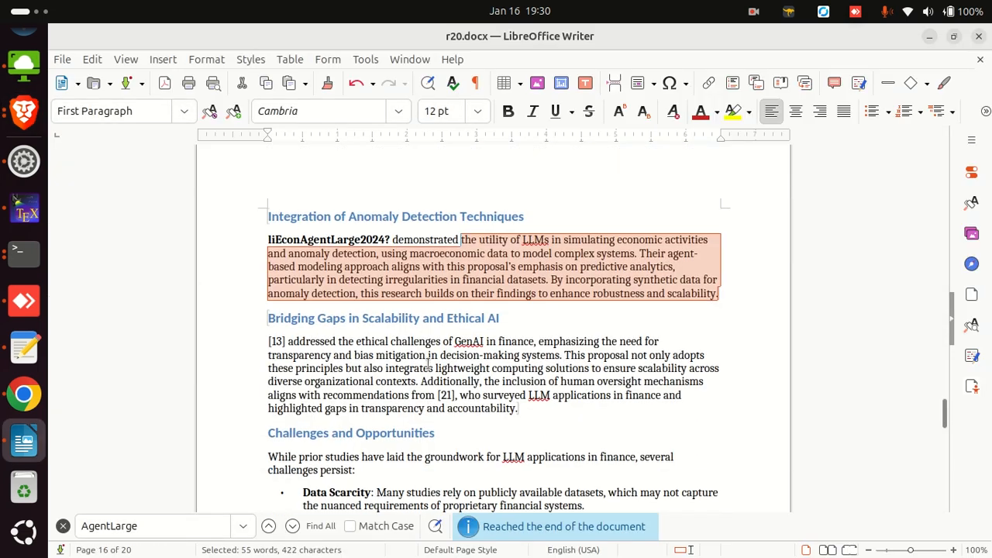
{"action": "triple_click", "coordinate": [434, 322]}
{"action": "key", "text": "ctrl+c"}
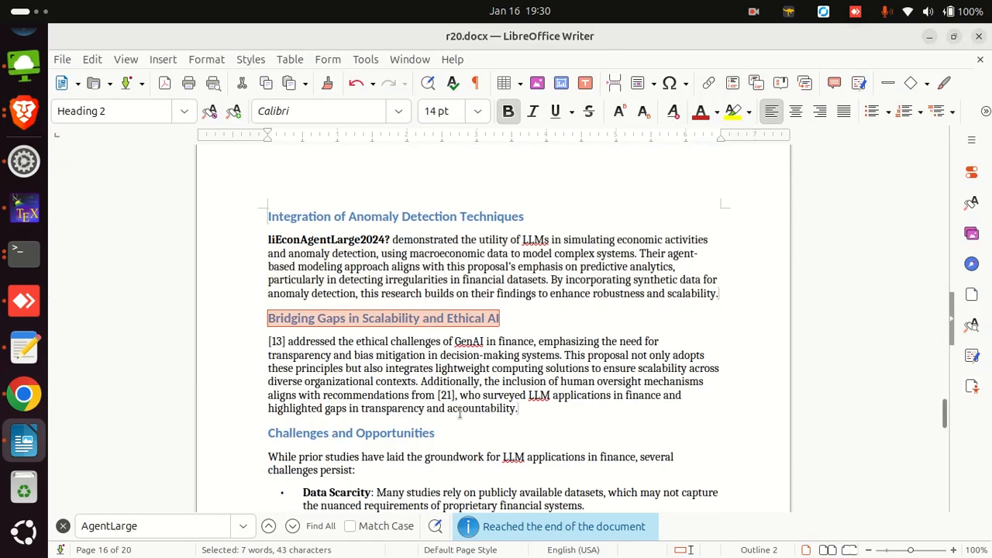
{"action": "key", "text": "alt+Tab"}
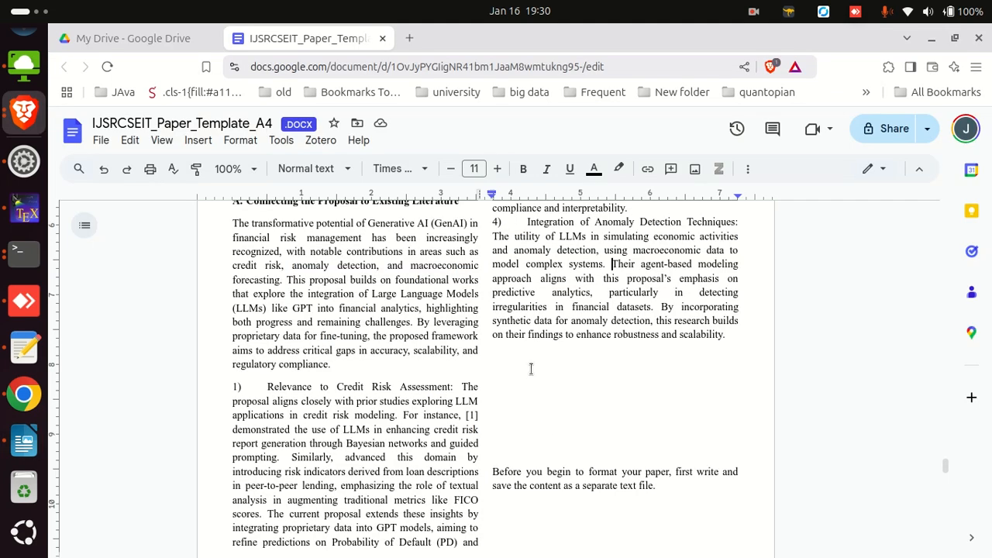
{"action": "left_click", "coordinate": [718, 341]}
{"action": "key", "text": "Return"}
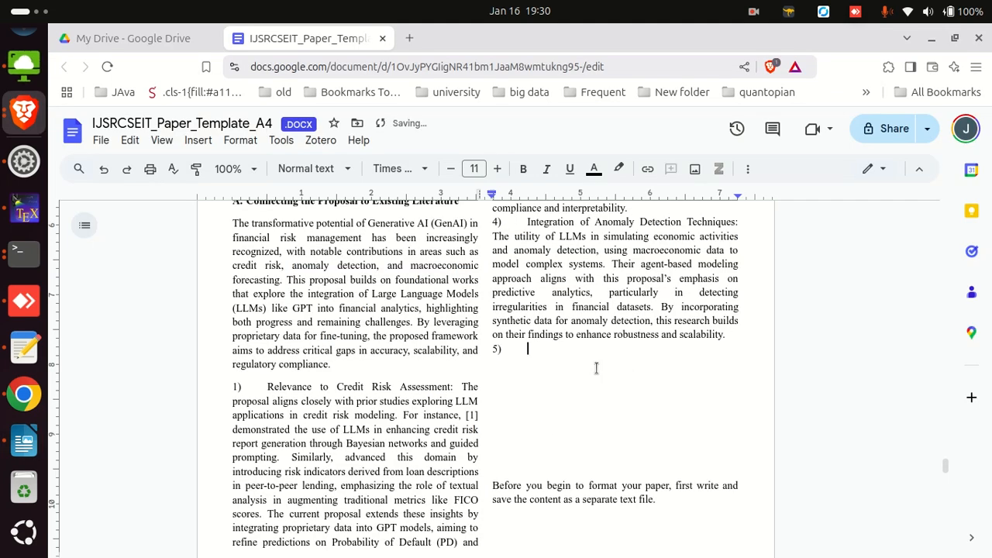
{"action": "right_click", "coordinate": [596, 367]}
{"action": "left_click", "coordinate": [638, 329]}
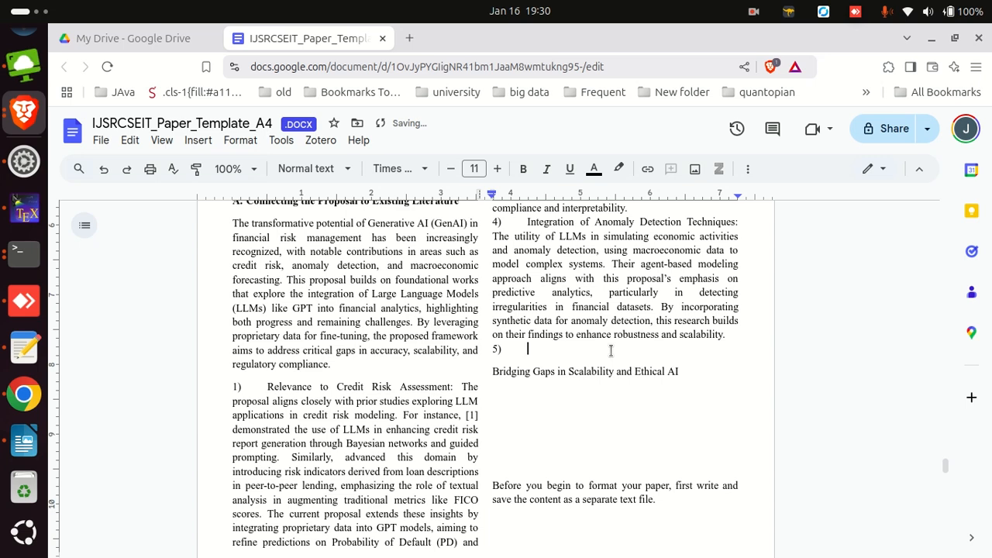
{"action": "key", "text": "ctrl+z"}
Paste the copied heading without source formatting as the title of item 5 and end it with a colon
{"action": "right_click", "coordinate": [583, 347]}
{"action": "left_click", "coordinate": [659, 252]}
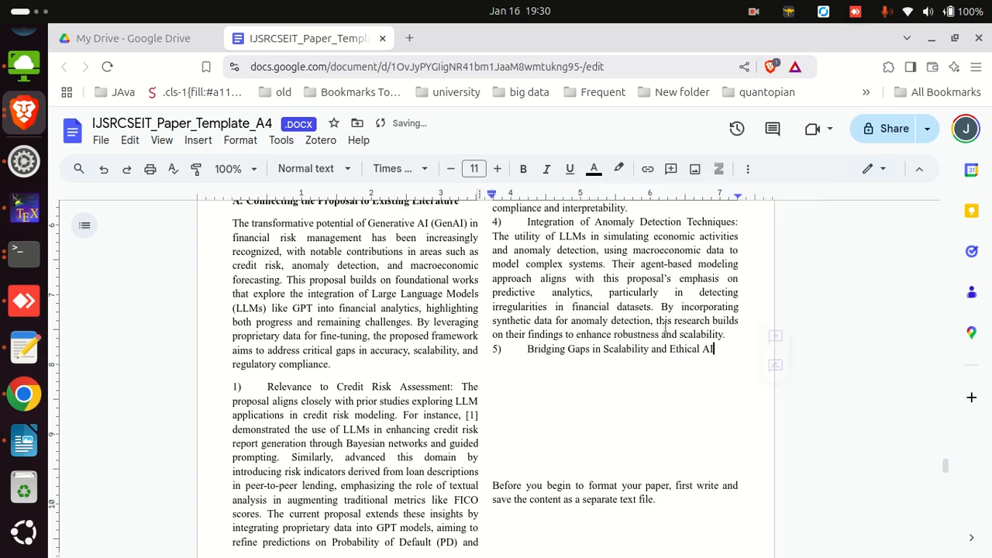
Copy the r20.docx paragraph beginning "[13] addressed", paste it after item 5's title and start numbered item 6
{"action": "key", "text": "alt+Tab"}
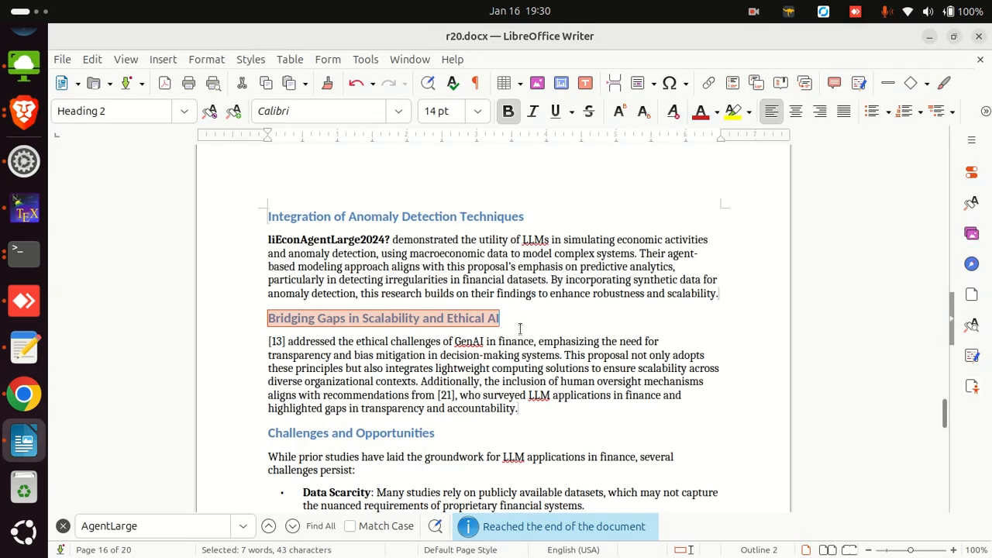
{"action": "triple_click", "coordinate": [447, 354]}
{"action": "left_click", "coordinate": [471, 410]}
{"action": "left_click_drag", "start_coordinate": [547, 413], "coordinate": [189, 329]}
{"action": "key", "text": "ctrl+c"}
{"action": "key", "text": "alt+Tab"}
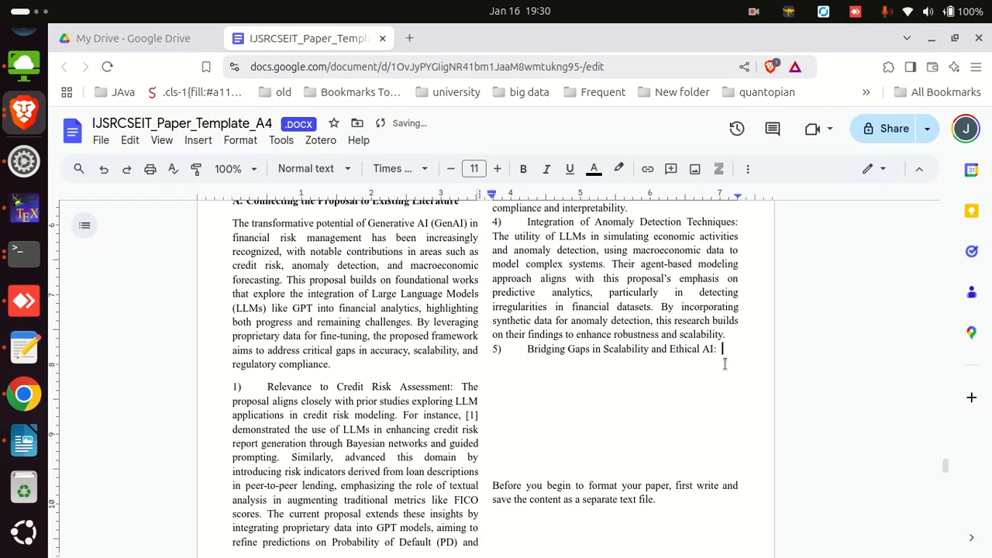
{"action": "key", "text": "ctrl+v"}
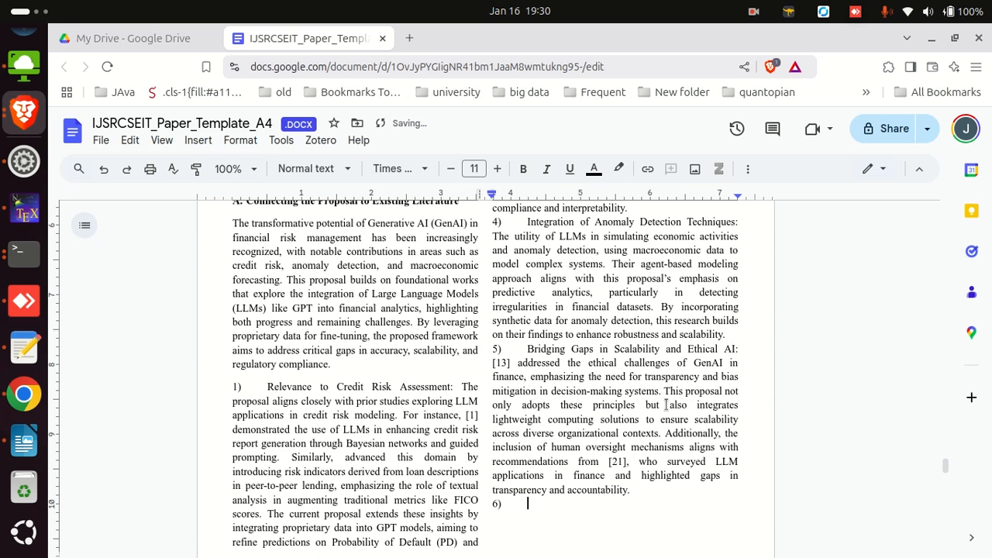
Switch to r20.docx and select the heading "Challenges and Opportunities"
{"action": "key", "text": "alt+Tab"}
{"action": "scroll", "coordinate": [451, 369], "scroll_direction": "down", "scroll_amount": 5}
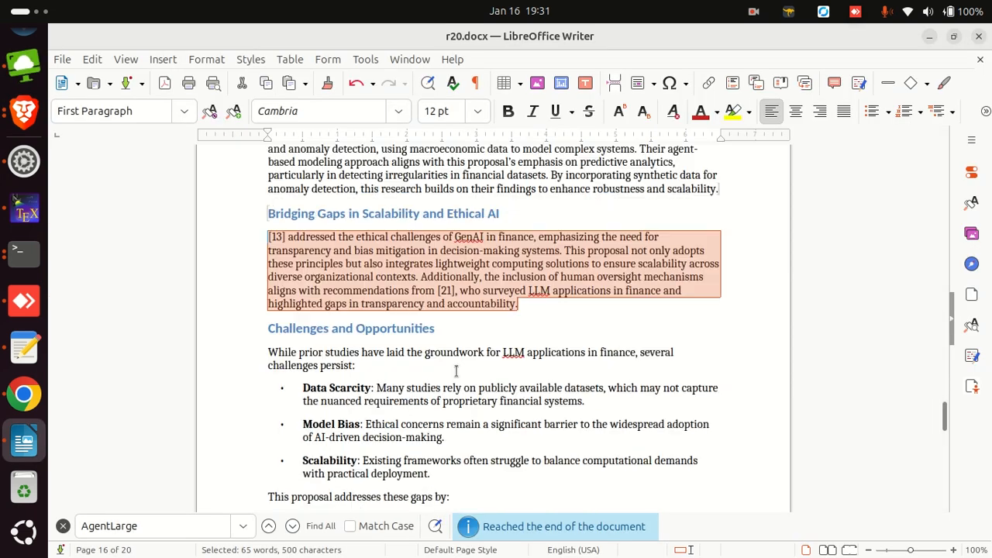
{"action": "scroll", "coordinate": [450, 369], "scroll_direction": "down", "scroll_amount": 2}
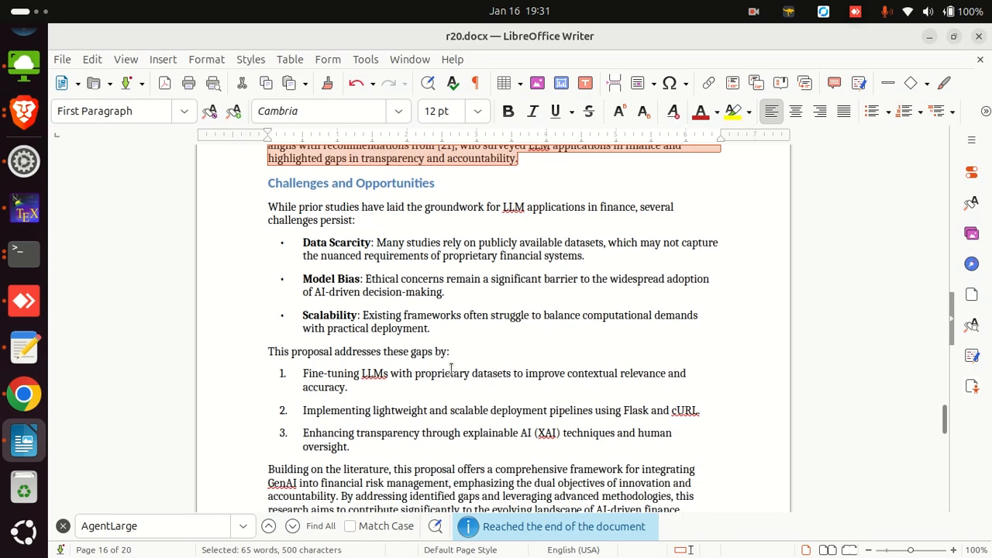
{"action": "scroll", "coordinate": [450, 369], "scroll_direction": "up", "scroll_amount": 1}
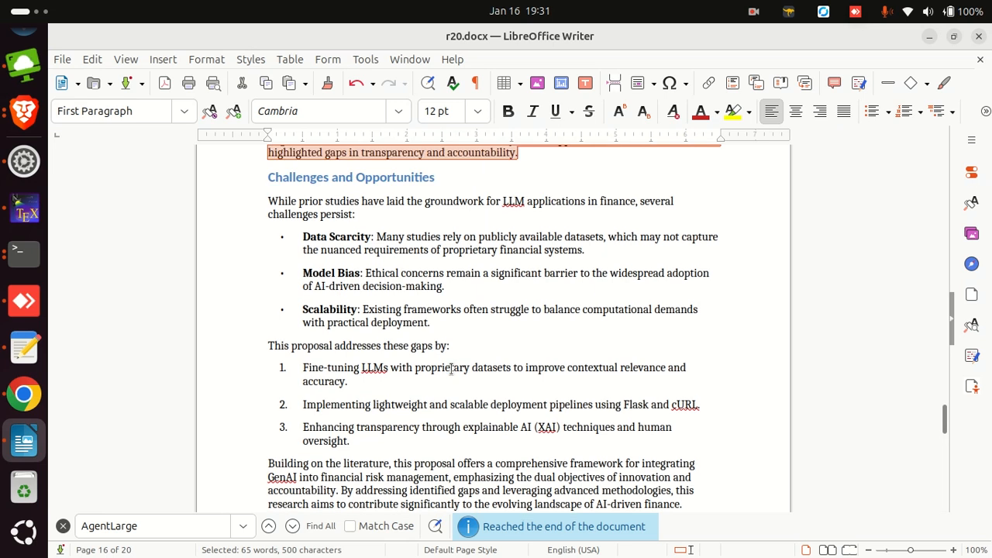
{"action": "triple_click", "coordinate": [284, 178]}
{"action": "scroll", "coordinate": [323, 218], "scroll_direction": "down", "scroll_amount": 1}
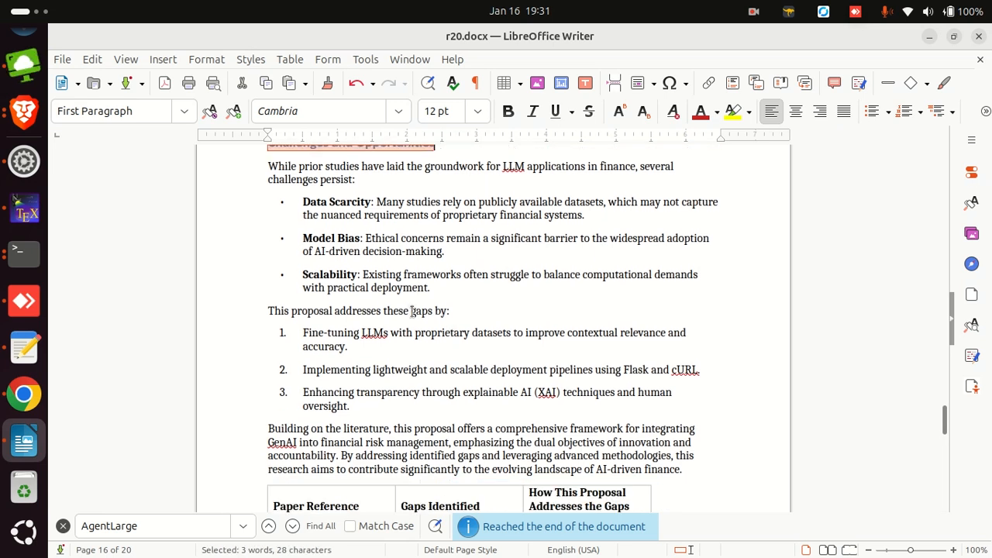
Return to the template and remove the empty numbered item 6 below item 5's paragraph
{"action": "key", "text": "alt+Tab"}
{"action": "scroll", "coordinate": [456, 364], "scroll_direction": "down", "scroll_amount": 5}
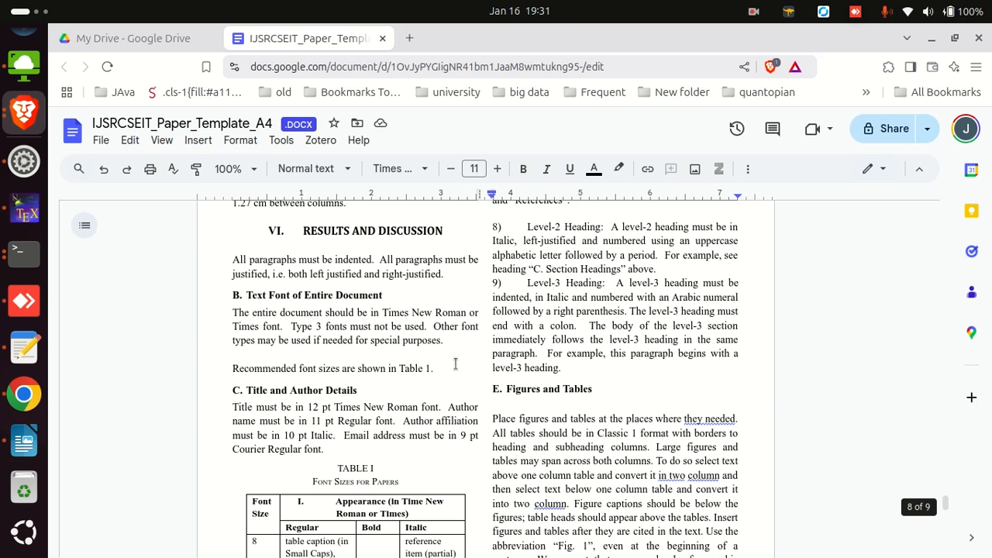
{"action": "scroll", "coordinate": [456, 364], "scroll_direction": "down", "scroll_amount": 2}
{"action": "scroll", "coordinate": [455, 364], "scroll_direction": "up", "scroll_amount": 4}
{"action": "scroll", "coordinate": [528, 356], "scroll_direction": "down", "scroll_amount": 10}
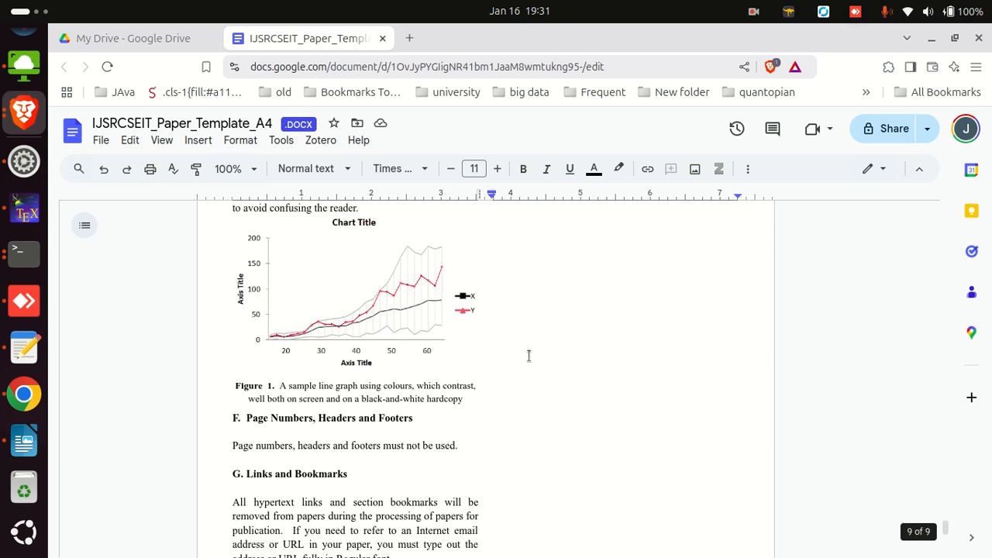
{"action": "scroll", "coordinate": [528, 356], "scroll_direction": "up", "scroll_amount": 15}
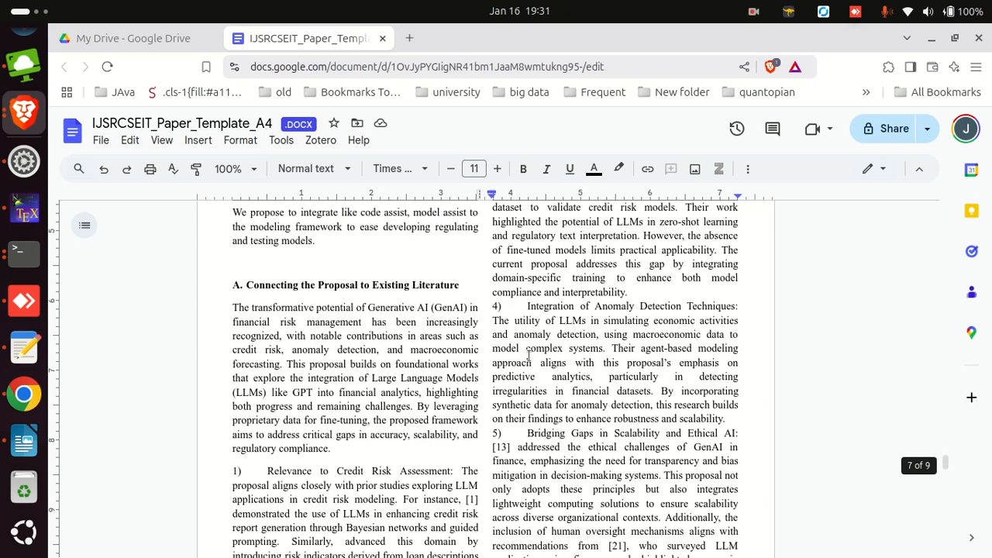
{"action": "scroll", "coordinate": [529, 355], "scroll_direction": "down", "scroll_amount": 1}
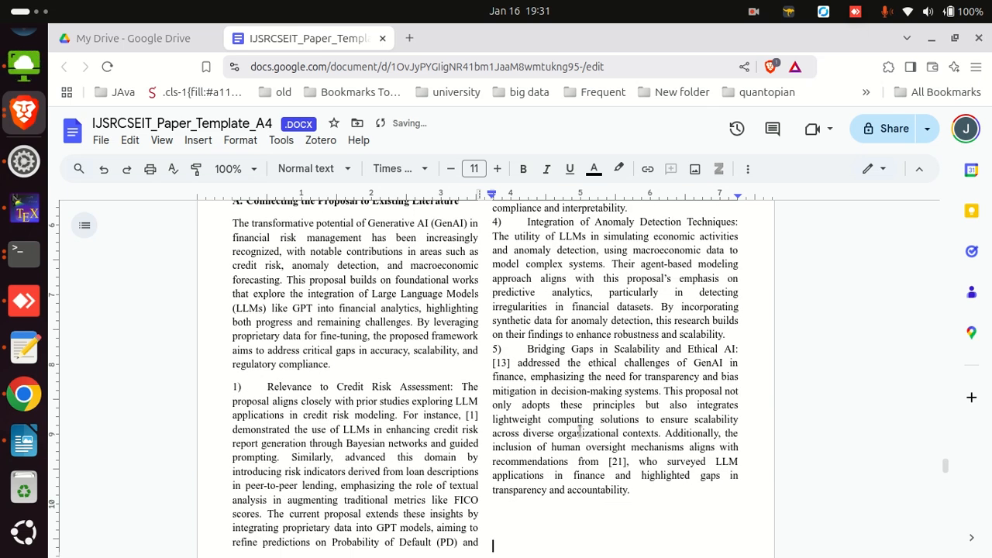
Duplicate the subheading "Connecting the Proposal to Existing Literature" below item 5's paragraph as subheading B
{"action": "scroll", "coordinate": [452, 361], "scroll_direction": "up", "scroll_amount": 2}
{"action": "left_click", "coordinate": [410, 375]}
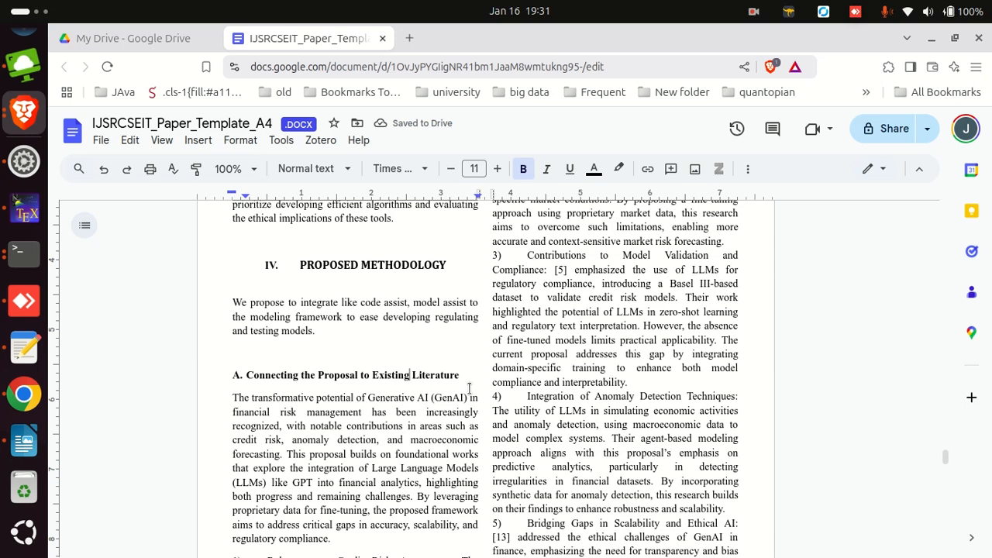
{"action": "left_click_drag", "start_coordinate": [468, 377], "coordinate": [196, 376]}
{"action": "key", "text": "ctrl+c"}
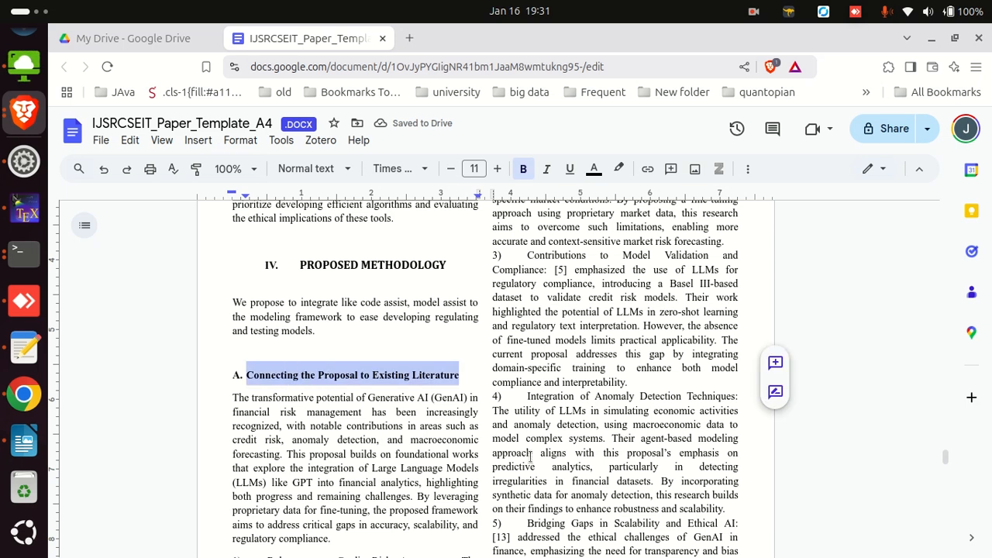
{"action": "scroll", "coordinate": [545, 457], "scroll_direction": "down", "scroll_amount": 4}
{"action": "left_click", "coordinate": [525, 353]}
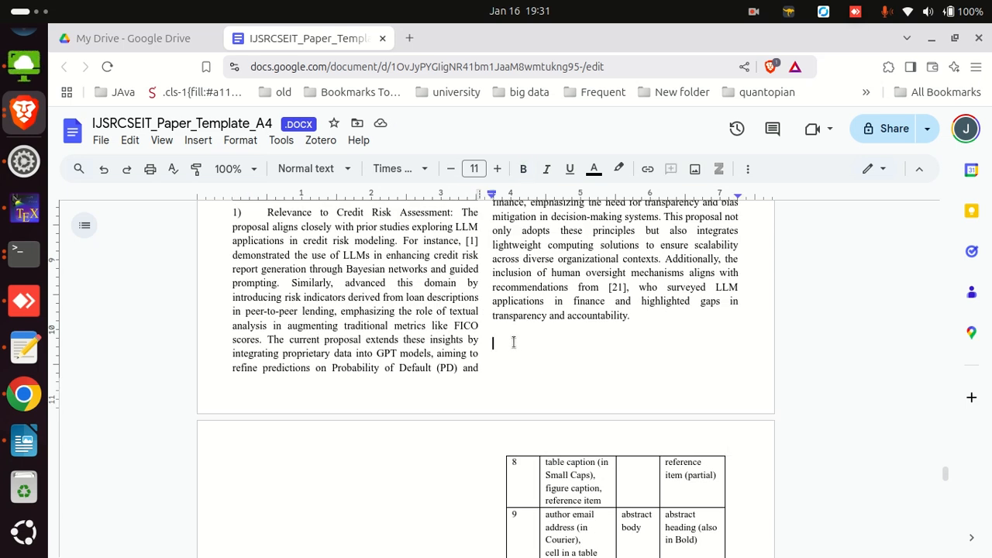
{"action": "key", "text": "ctrl+v"}
Copy the r20.docx heading "Challenges and Opportunities" and paste it without source formatting over subheading B's duplicated text
{"action": "key", "text": "alt+Tab"}
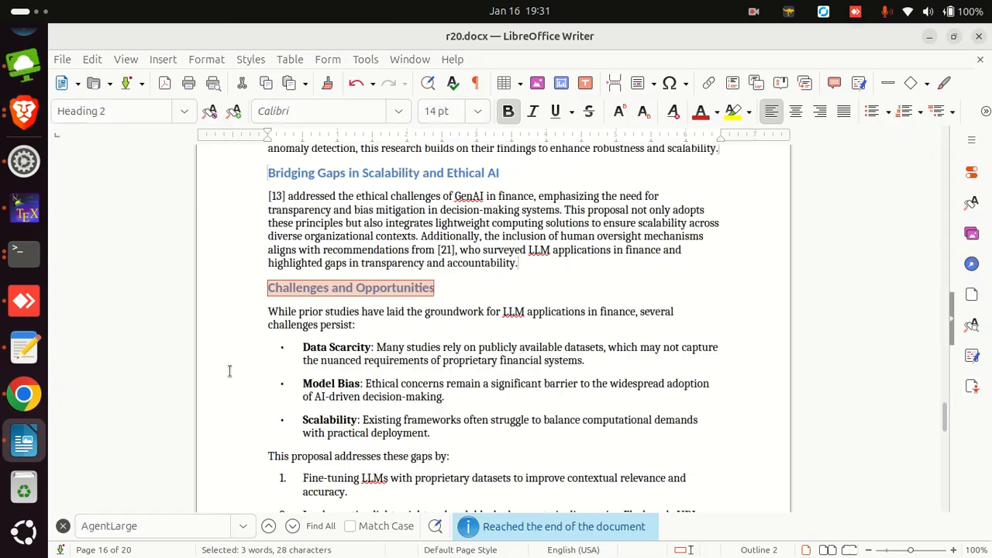
{"action": "right_click", "coordinate": [360, 289]}
{"action": "left_click", "coordinate": [401, 325]}
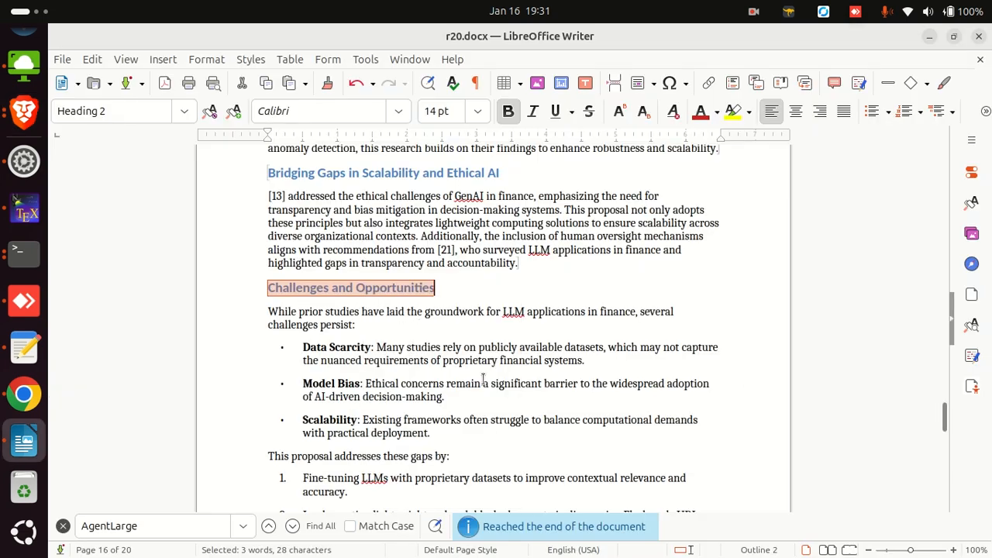
{"action": "key", "text": "alt+Tab"}
{"action": "left_click_drag", "start_coordinate": [720, 356], "coordinate": [503, 349]}
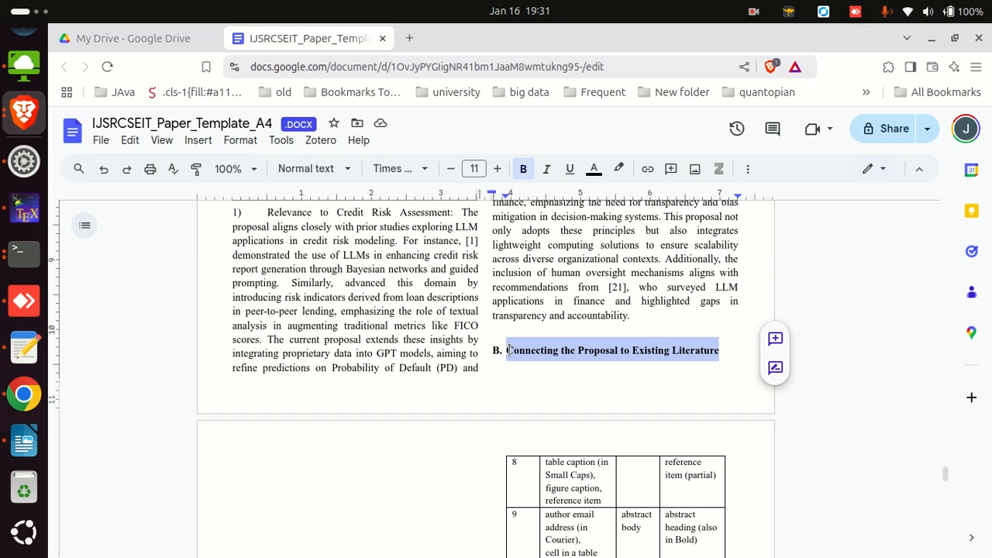
{"action": "right_click", "coordinate": [509, 350]}
{"action": "left_click", "coordinate": [573, 252]}
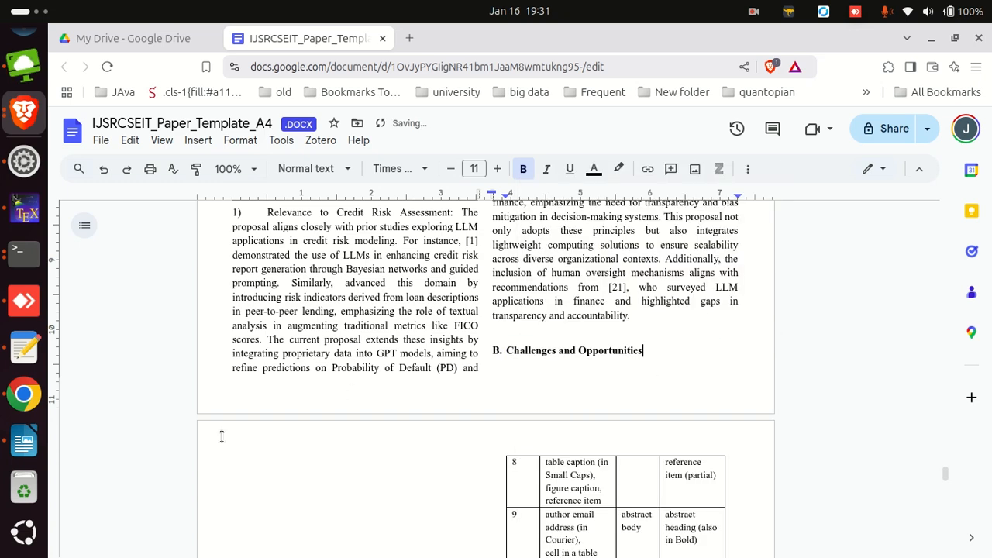
Copy the r20.docx text from "While prior studies" through the paragraph beginning "Building on the literature" and paste it below subheading B
{"action": "key", "text": "alt+Tab"}
{"action": "key", "text": "Right"}
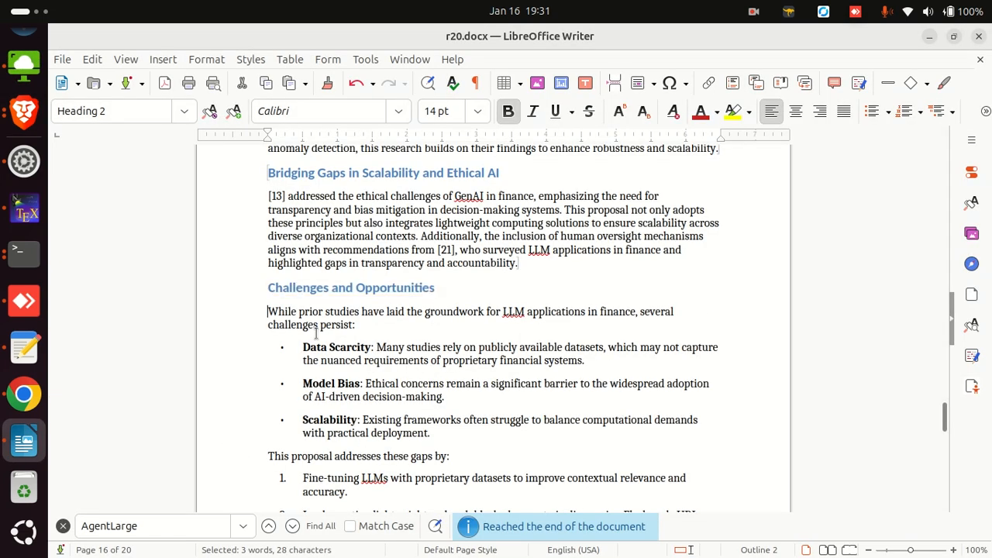
{"action": "left_click_drag", "start_coordinate": [316, 332], "coordinate": [700, 403]}
{"action": "key", "text": "alt+Tab"}
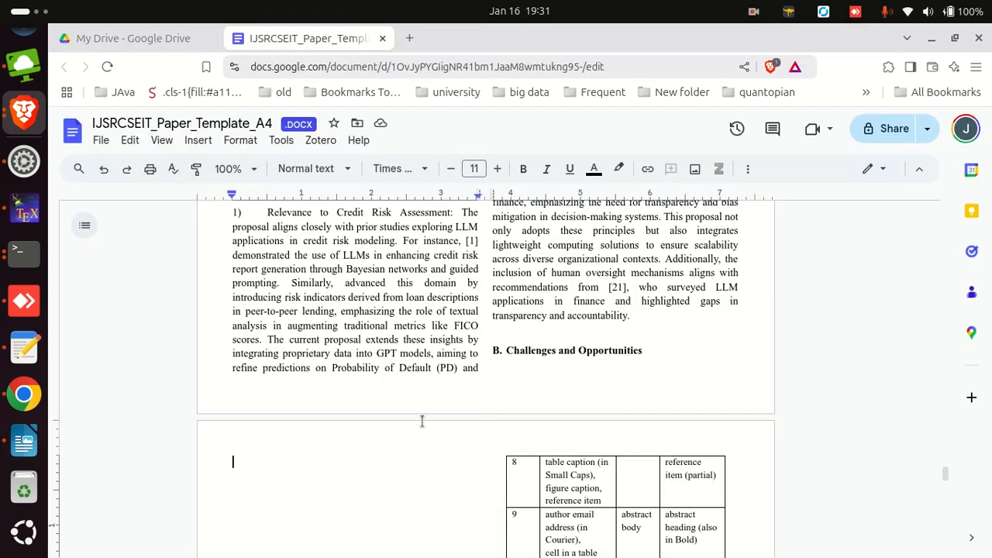
{"action": "key", "text": "ctrl+v"}
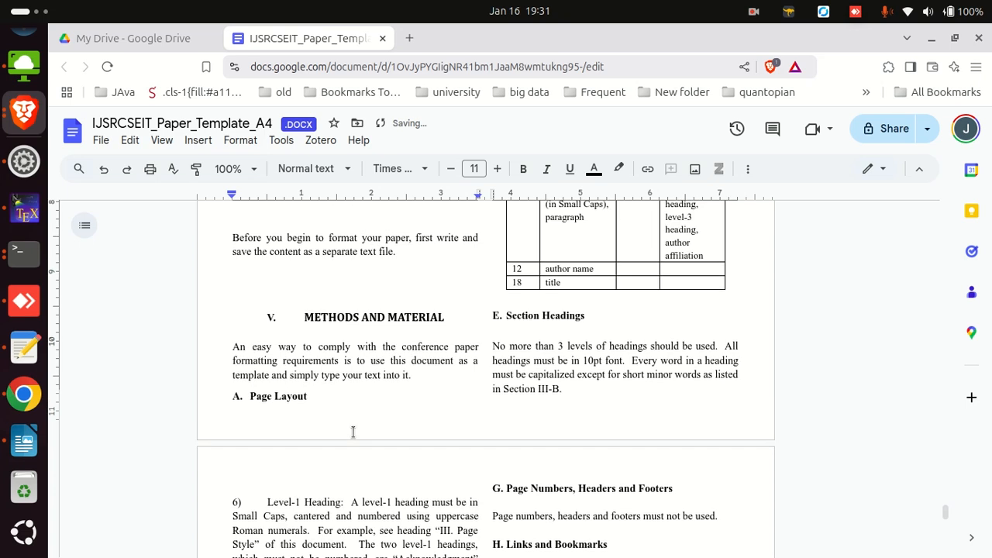
{"action": "scroll", "coordinate": [333, 349], "scroll_direction": "up", "scroll_amount": 3}
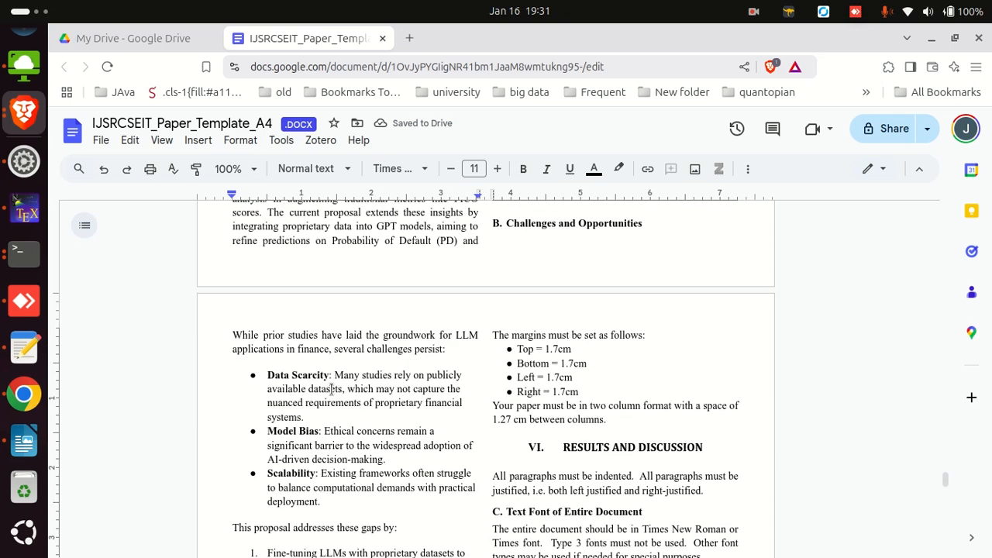
{"action": "scroll", "coordinate": [332, 389], "scroll_direction": "up", "scroll_amount": 3}
Examine the gaps table, Conclusion and references left in r20.docx, and the template's remaining sections from Methods and Material to References
{"action": "key", "text": "alt+Tab"}
{"action": "scroll", "coordinate": [472, 422], "scroll_direction": "down", "scroll_amount": 5}
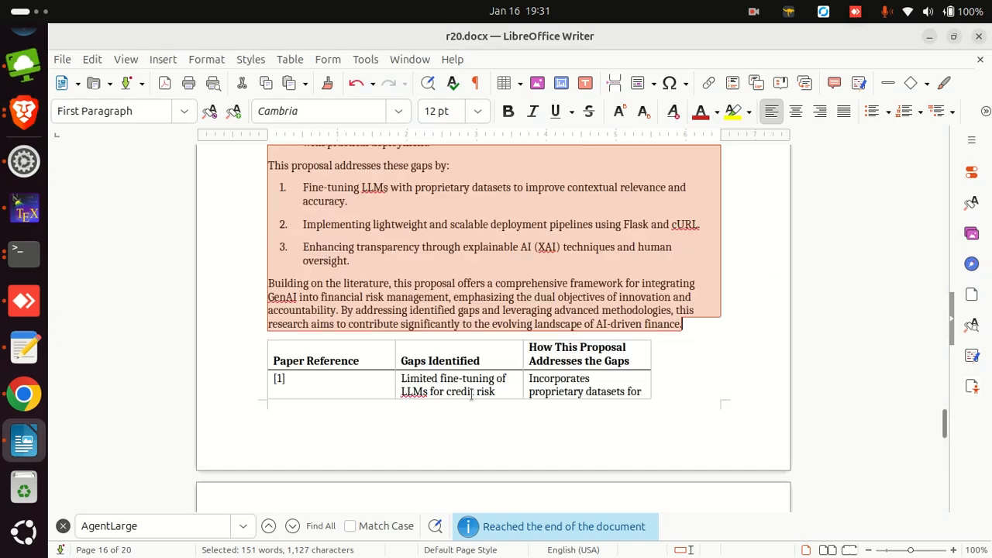
{"action": "scroll", "coordinate": [472, 423], "scroll_direction": "down", "scroll_amount": 10}
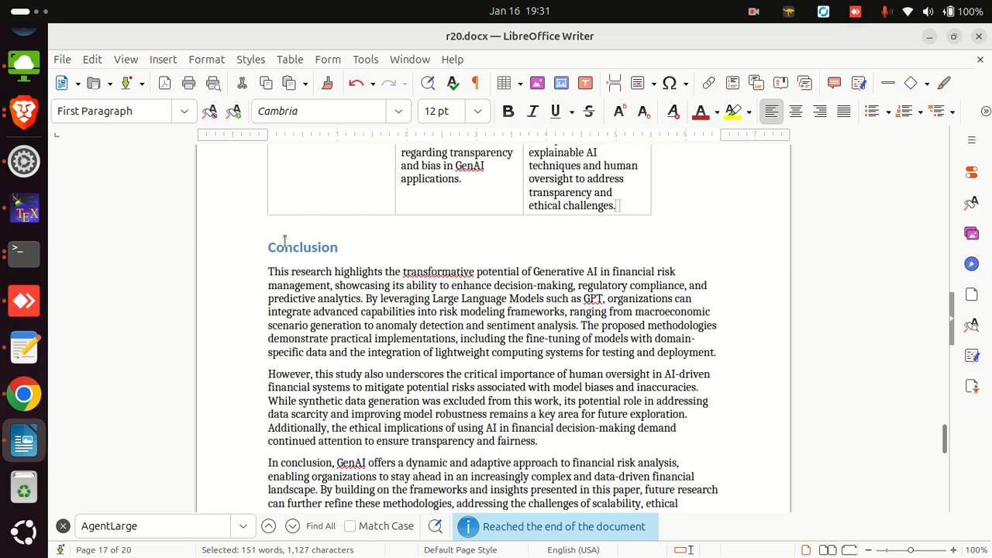
{"action": "double_click", "coordinate": [284, 243]}
{"action": "scroll", "coordinate": [343, 293], "scroll_direction": "down", "scroll_amount": 10}
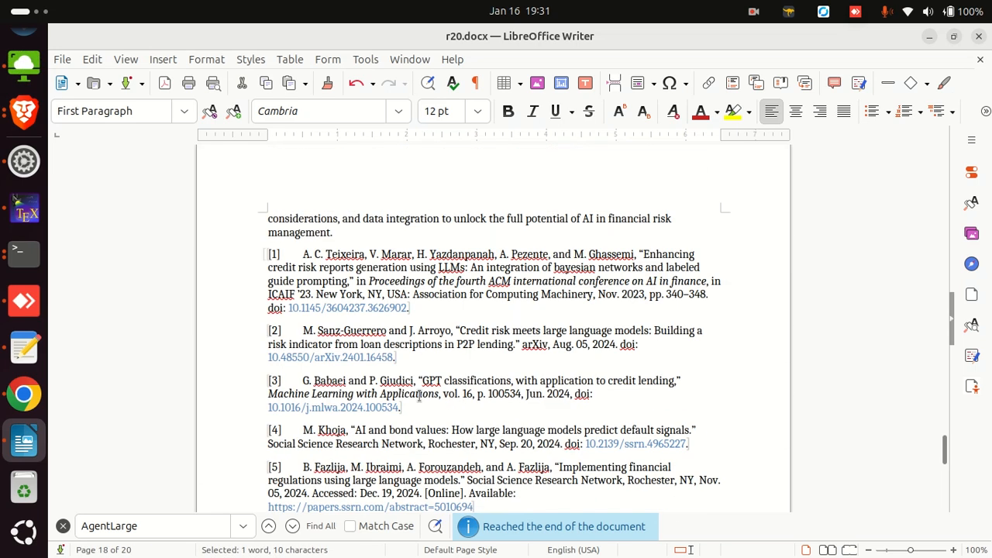
{"action": "key", "text": "alt+Tab"}
{"action": "scroll", "coordinate": [523, 399], "scroll_direction": "down", "scroll_amount": 5}
{"action": "scroll", "coordinate": [524, 399], "scroll_direction": "up", "scroll_amount": 10}
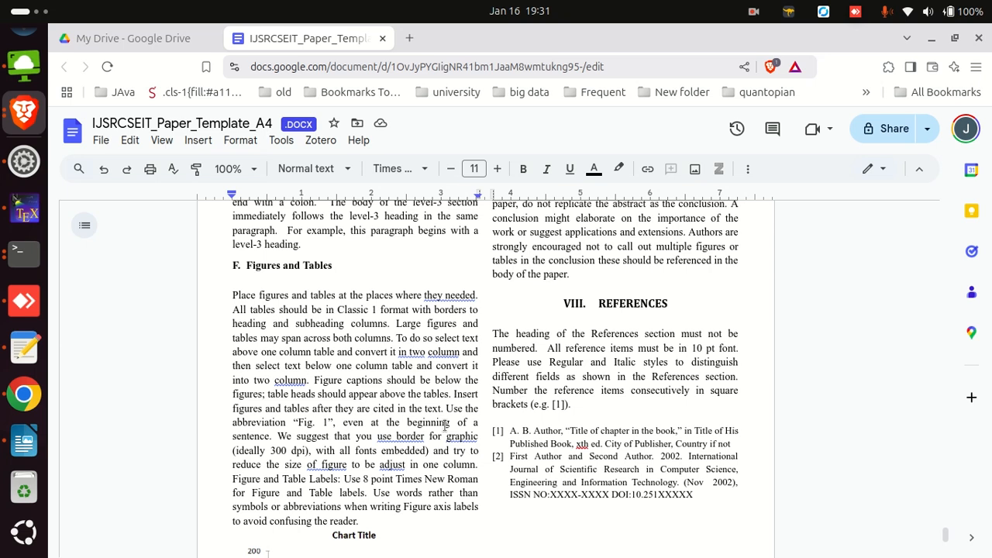
{"action": "scroll", "coordinate": [444, 426], "scroll_direction": "up", "scroll_amount": 3}
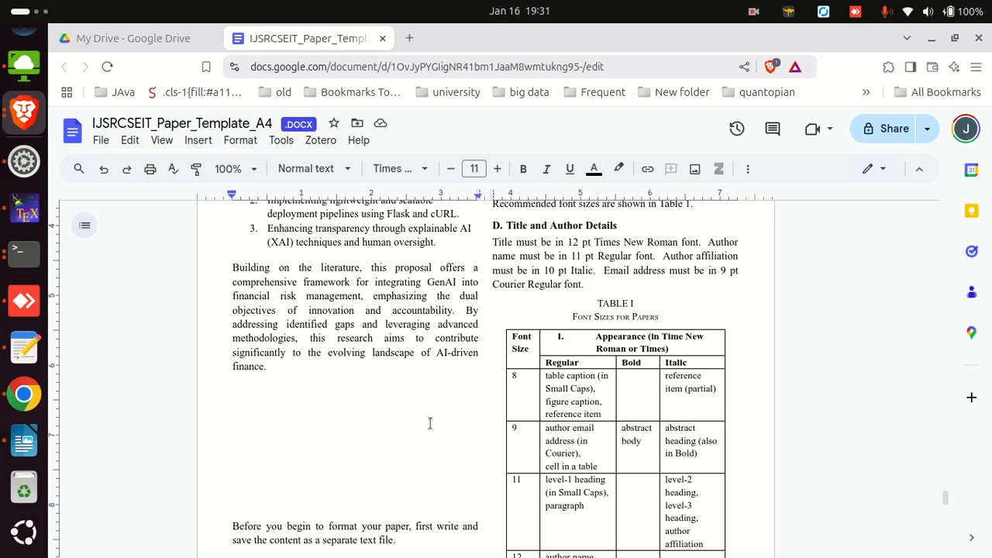
{"action": "scroll", "coordinate": [373, 420], "scroll_direction": "down", "scroll_amount": 3}
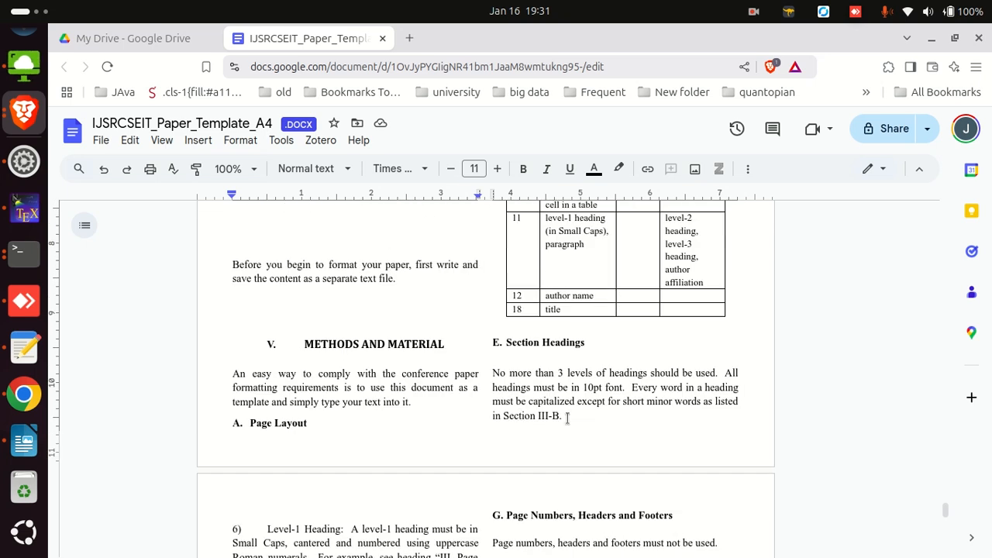
{"action": "scroll", "coordinate": [567, 418], "scroll_direction": "down", "scroll_amount": 5}
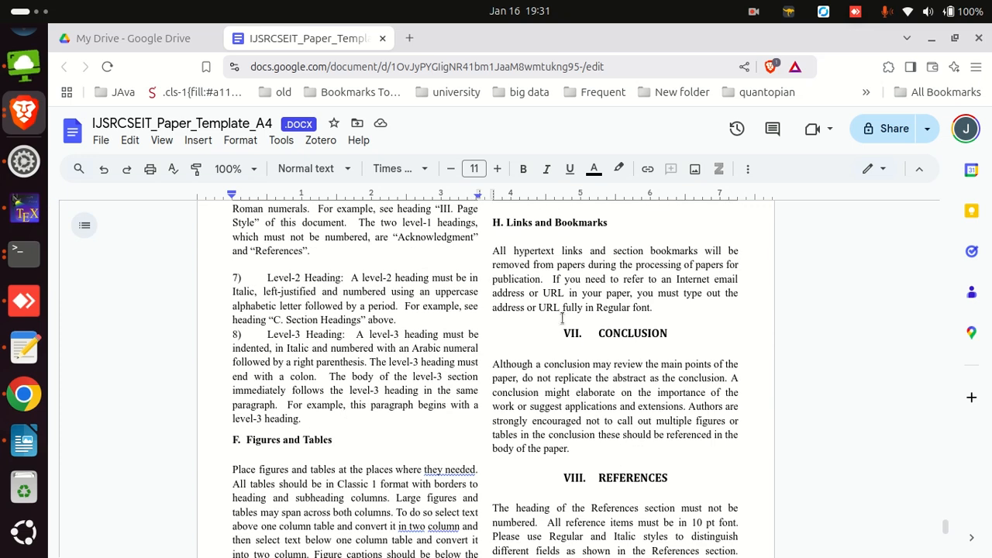
{"action": "scroll", "coordinate": [408, 399], "scroll_direction": "up", "scroll_amount": 5}
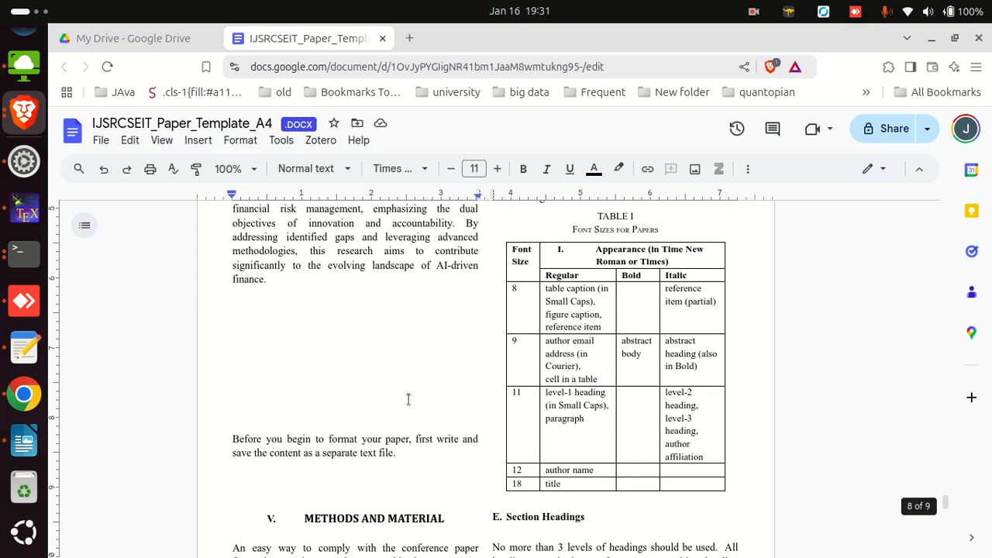
Copy the template's Table I, "Font Sizes for Papers", with its caption and go to the literature paragraph ending in "economic uncertainty."
{"action": "left_click_drag", "start_coordinate": [588, 495], "coordinate": [581, 348]}
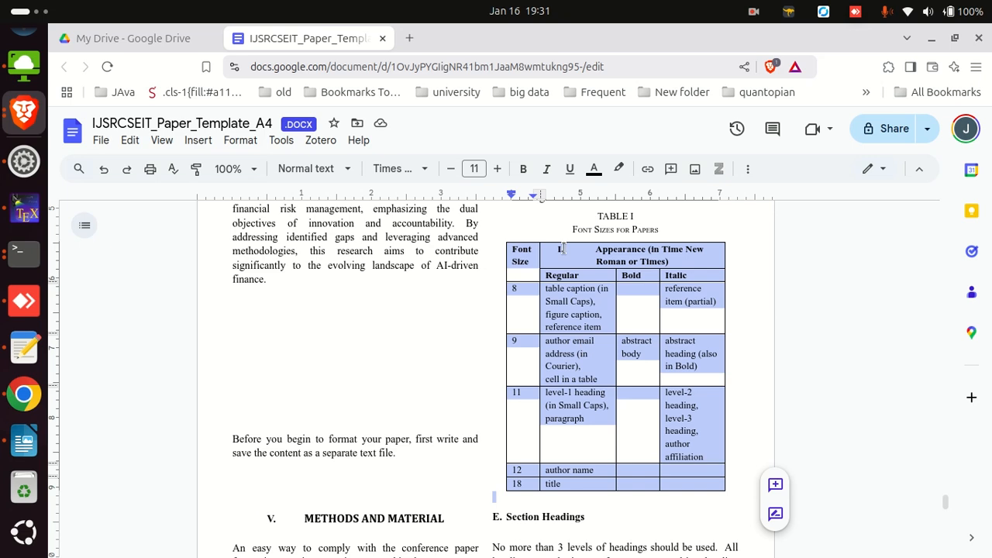
{"action": "left_click_drag", "start_coordinate": [563, 248], "coordinate": [561, 223]}
{"action": "scroll", "coordinate": [543, 349], "scroll_direction": "up", "scroll_amount": 10}
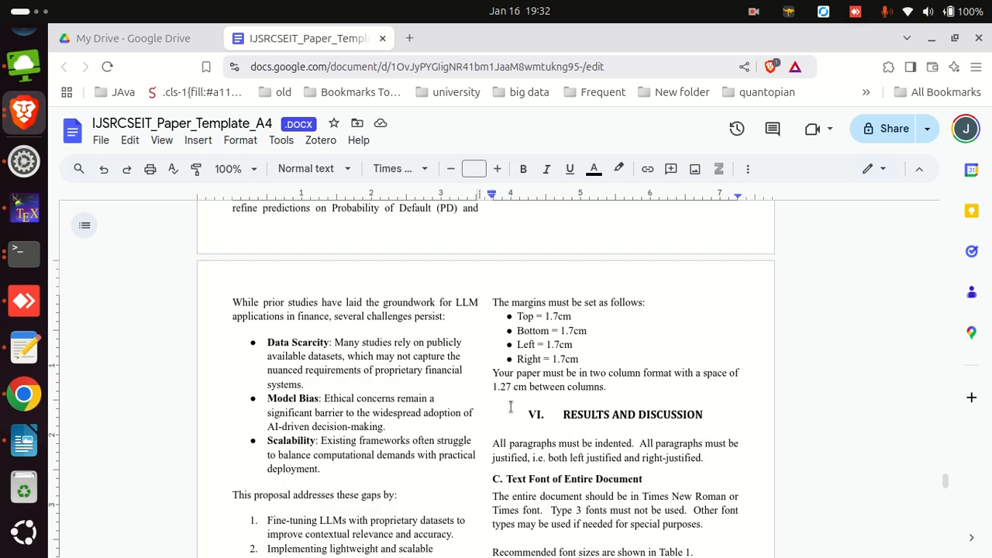
{"action": "scroll", "coordinate": [640, 372], "scroll_direction": "down", "scroll_amount": 2}
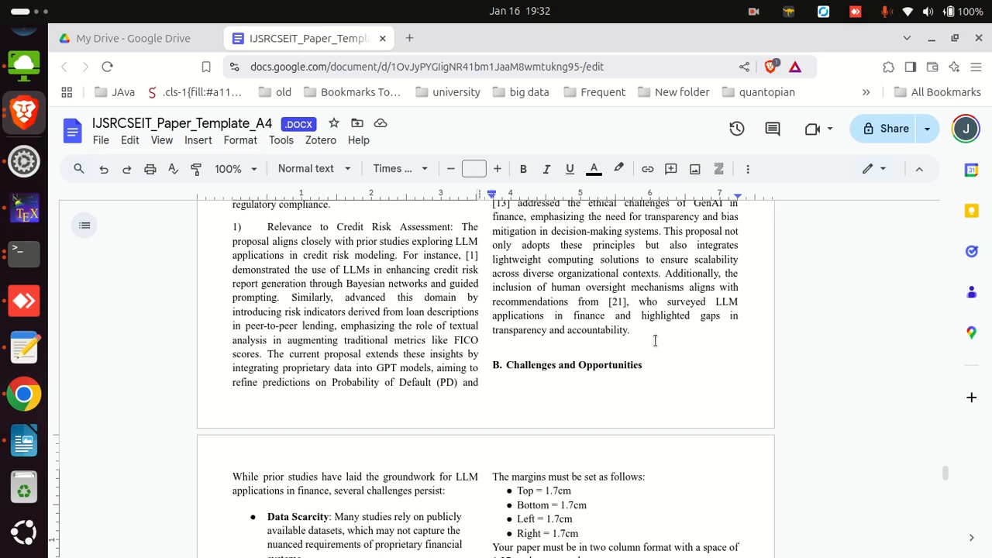
{"action": "scroll", "coordinate": [445, 373], "scroll_direction": "up", "scroll_amount": 3}
{"action": "scroll", "coordinate": [445, 373], "scroll_direction": "up", "scroll_amount": 5}
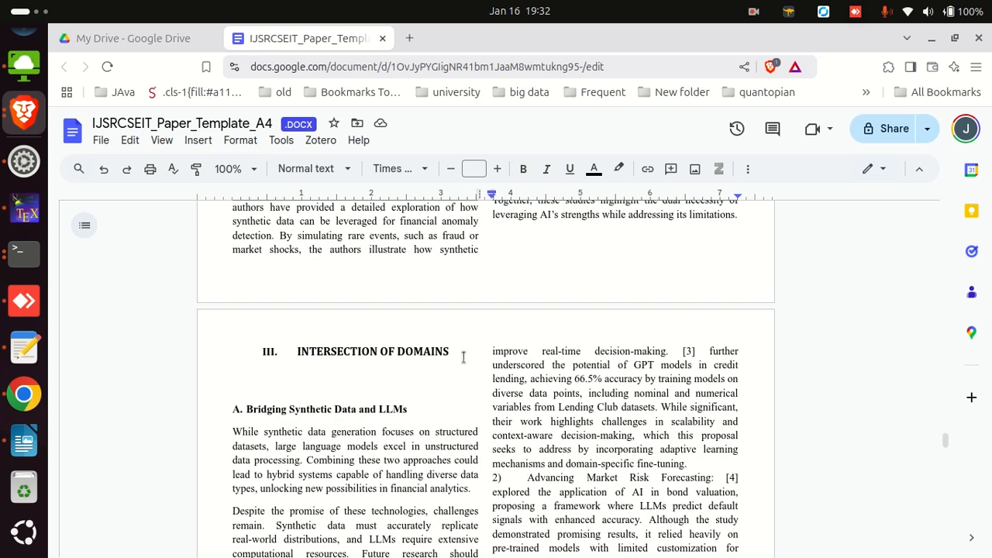
{"action": "scroll", "coordinate": [463, 358], "scroll_direction": "up", "scroll_amount": 10}
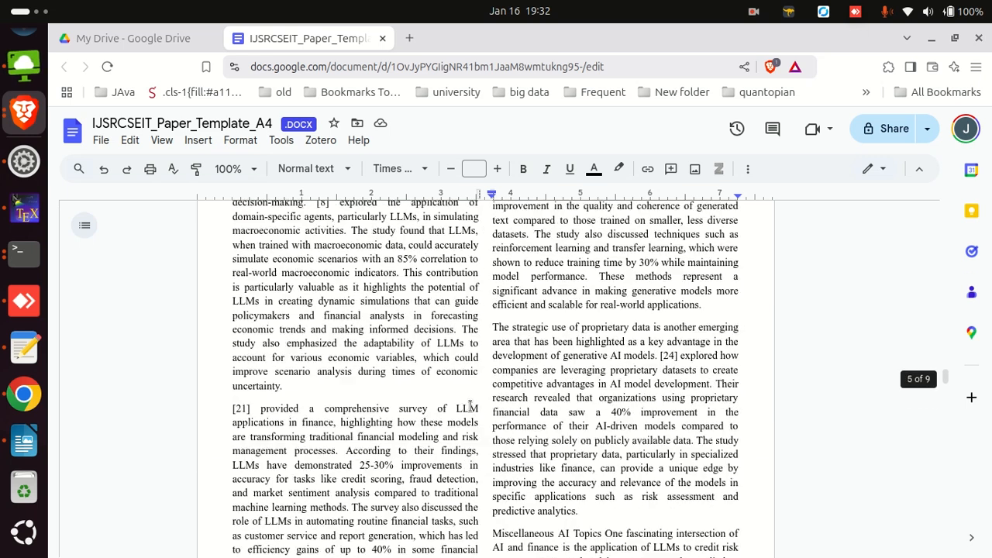
{"action": "scroll", "coordinate": [469, 404], "scroll_direction": "up", "scroll_amount": 5}
{"action": "scroll", "coordinate": [531, 406], "scroll_direction": "down", "scroll_amount": 6}
Add blank lines after the paragraph ending in "economic uncertainty." and paste the copied table with its caption there
{"action": "left_click", "coordinate": [293, 319]}
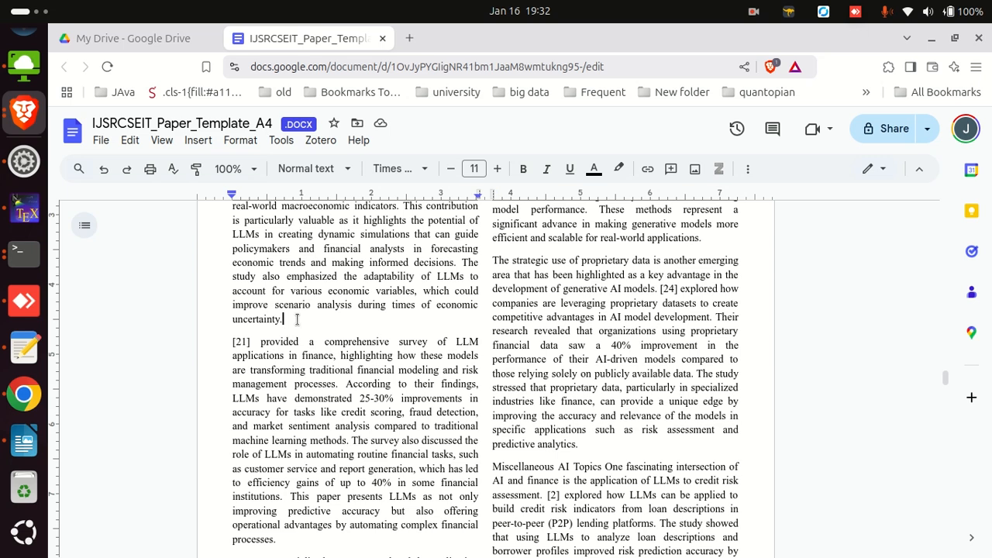
{"action": "key", "text": "Return"}
{"action": "key", "text": "Return"}
{"action": "key", "text": "Return"}
{"action": "left_click", "coordinate": [273, 362]}
{"action": "key", "text": "ctrl+v"}
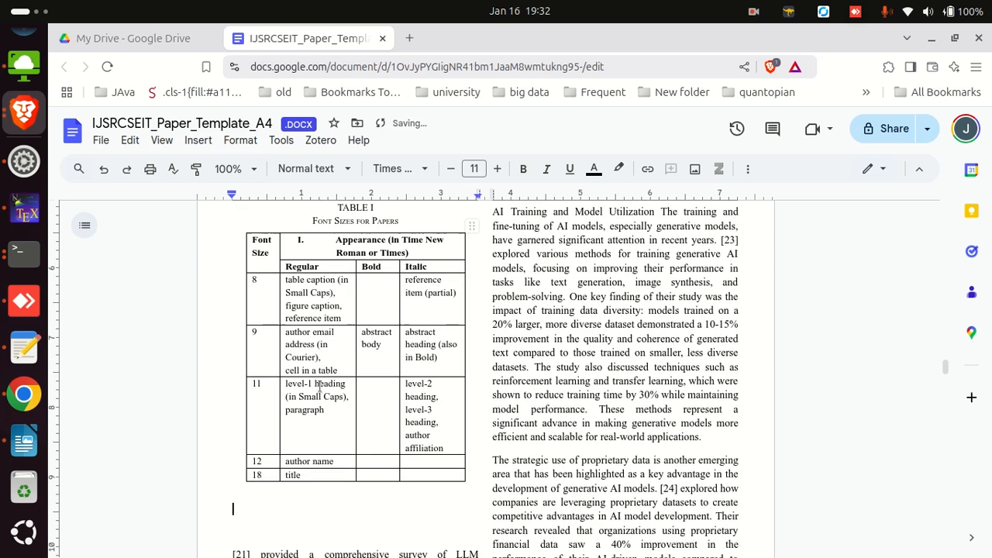
{"action": "scroll", "coordinate": [430, 413], "scroll_direction": "down", "scroll_amount": 10}
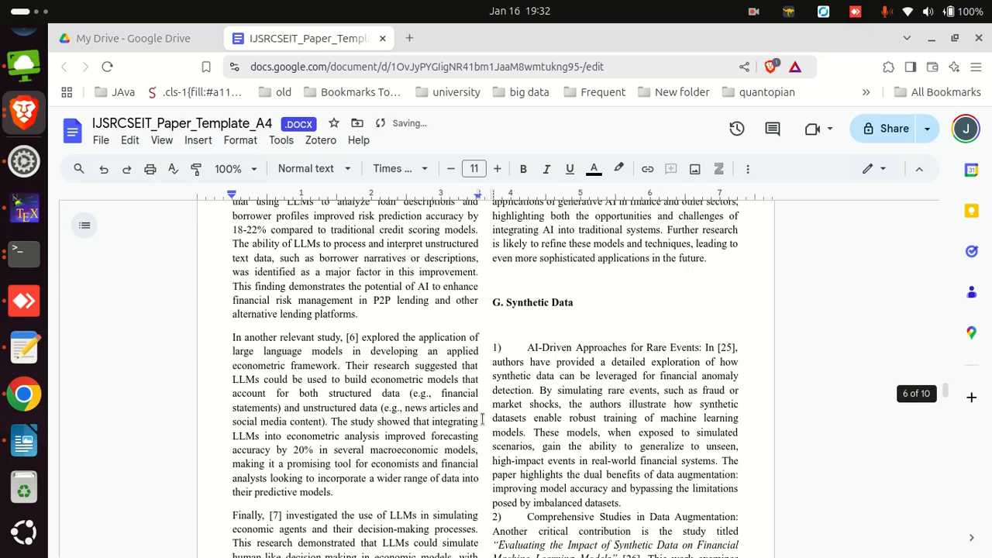
Paste the copied Table I with its caption after the paragraph ending in "their predictive models."
{"action": "left_click", "coordinate": [368, 333]}
{"action": "key", "text": "ctrl+v"}
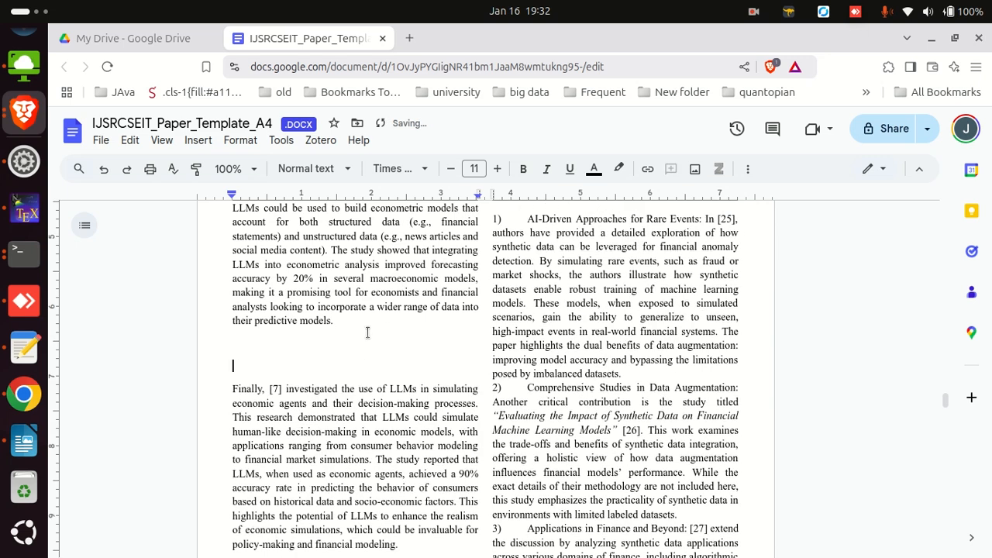
Copy the template's sample line chart together with its Figure 1 caption from the Figures and Tables section
{"action": "scroll", "coordinate": [531, 485], "scroll_direction": "down", "scroll_amount": 20}
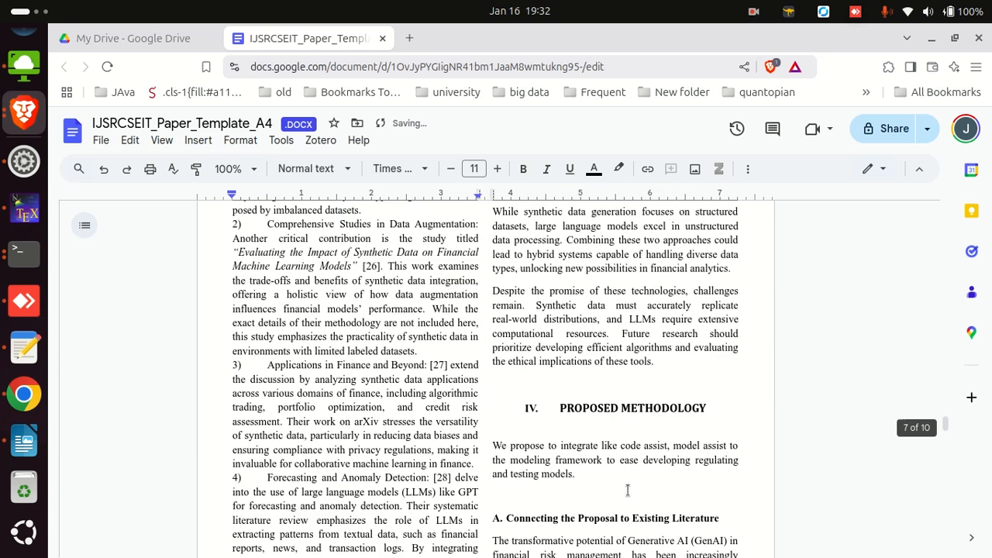
{"action": "scroll", "coordinate": [608, 461], "scroll_direction": "down", "scroll_amount": 3}
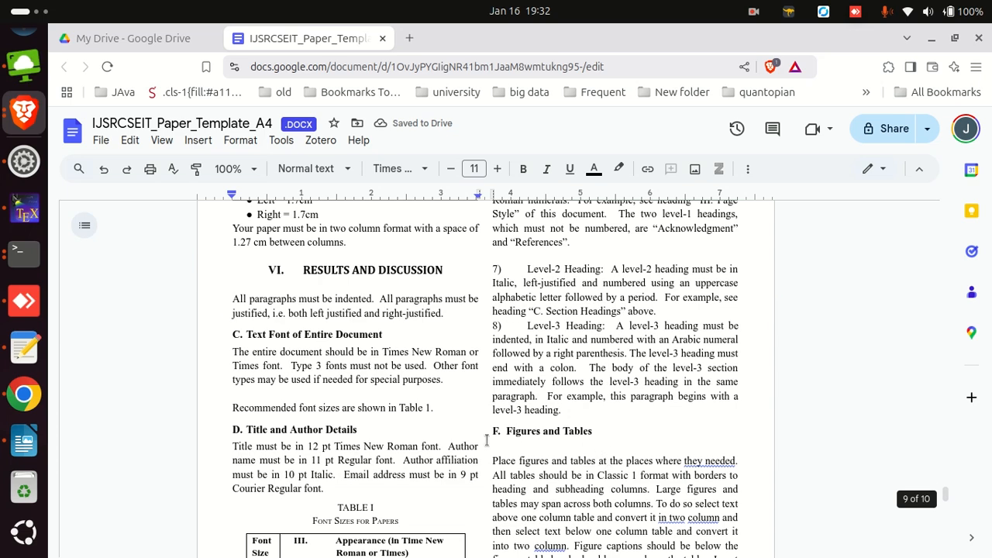
{"action": "scroll", "coordinate": [311, 350], "scroll_direction": "up", "scroll_amount": 3}
{"action": "scroll", "coordinate": [366, 371], "scroll_direction": "up", "scroll_amount": 3}
{"action": "scroll", "coordinate": [368, 387], "scroll_direction": "down", "scroll_amount": 9}
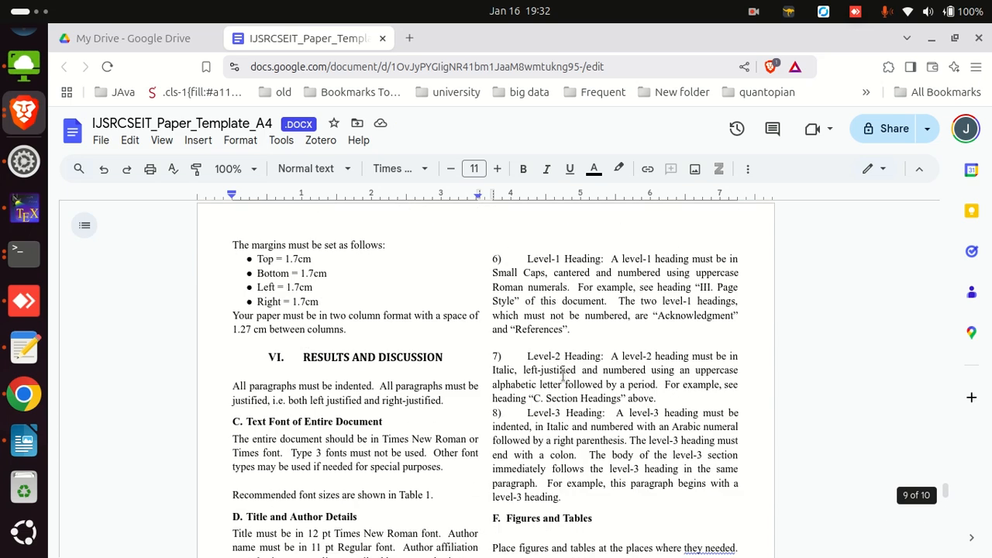
{"action": "scroll", "coordinate": [465, 392], "scroll_direction": "down", "scroll_amount": 3}
{"action": "scroll", "coordinate": [605, 364], "scroll_direction": "up", "scroll_amount": 3}
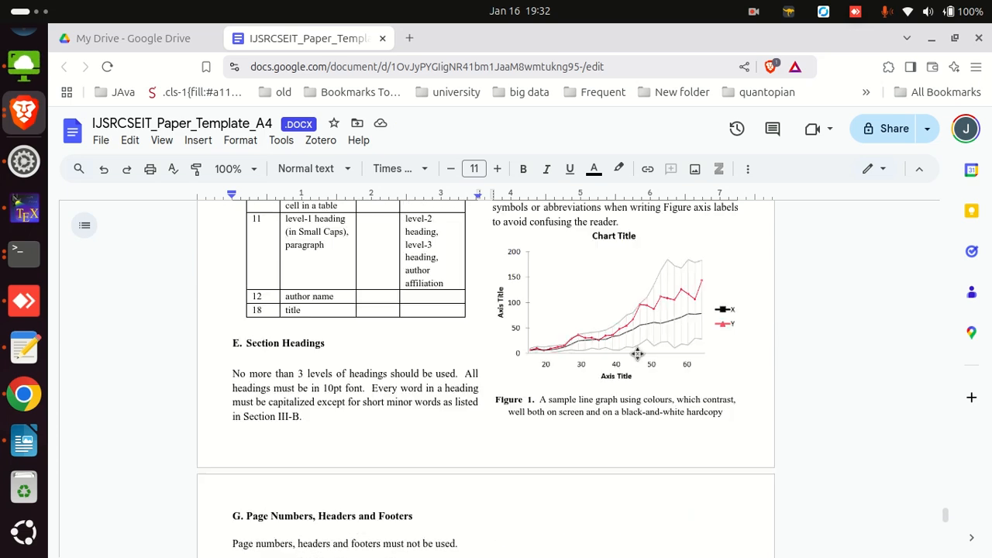
{"action": "left_click", "coordinate": [612, 387]}
{"action": "left_click", "coordinate": [691, 514]}
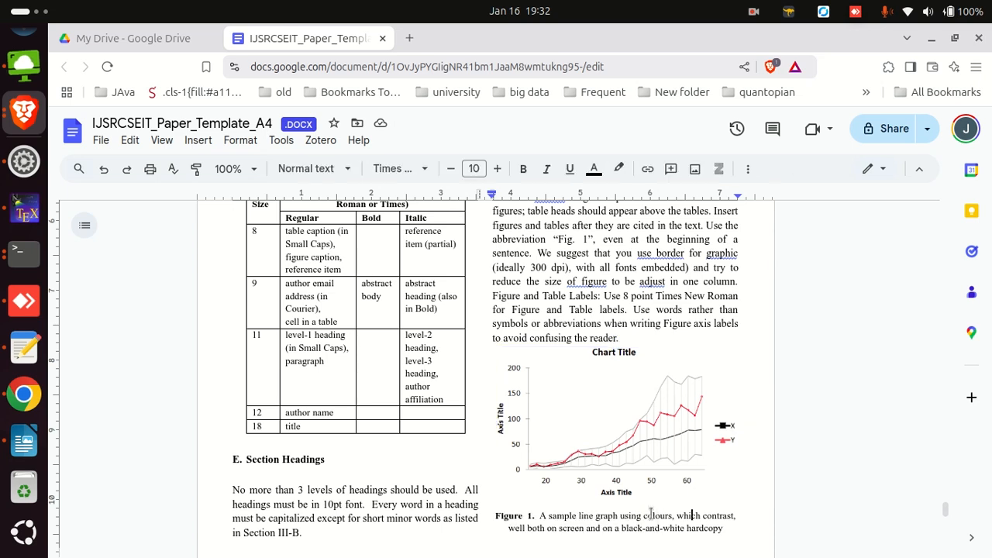
{"action": "left_click_drag", "start_coordinate": [727, 524], "coordinate": [592, 381]}
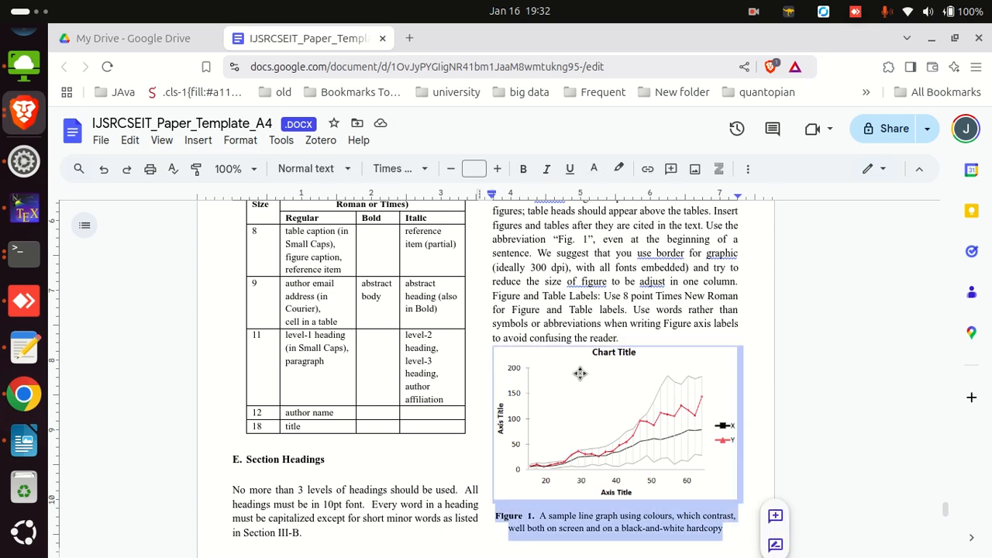
Paste the copied chart with its Figure 1 caption on a new line after the paragraph ending in "alternative lending platforms."
{"action": "scroll", "coordinate": [579, 373], "scroll_direction": "up", "scroll_amount": 20}
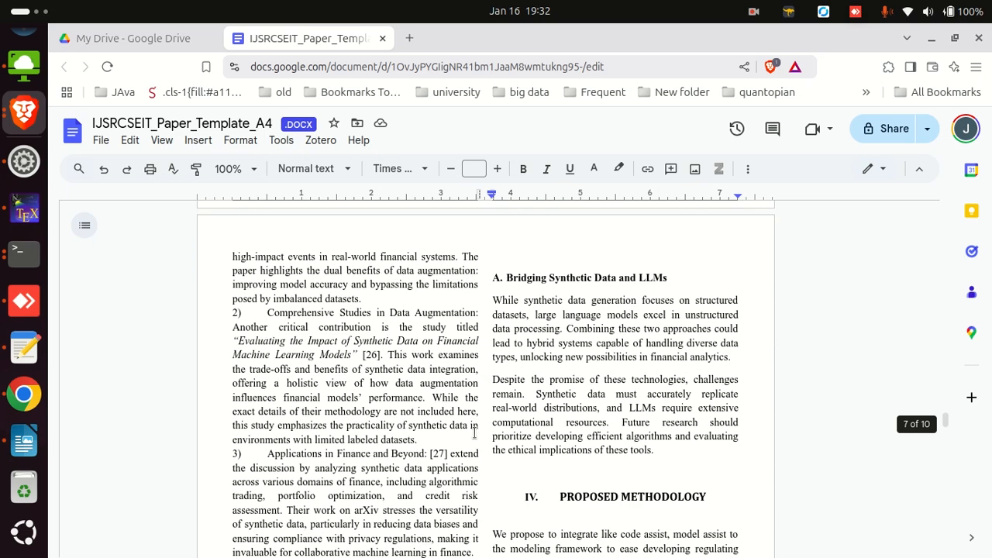
{"action": "scroll", "coordinate": [607, 405], "scroll_direction": "up", "scroll_amount": 5}
{"action": "scroll", "coordinate": [625, 398], "scroll_direction": "down", "scroll_amount": 4}
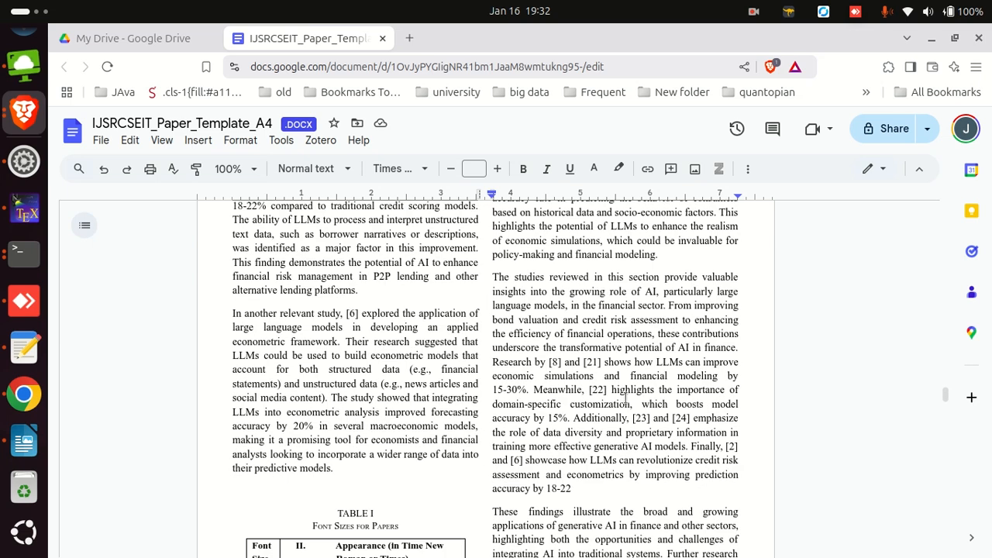
{"action": "scroll", "coordinate": [591, 434], "scroll_direction": "up", "scroll_amount": 1}
{"action": "left_click", "coordinate": [382, 378]}
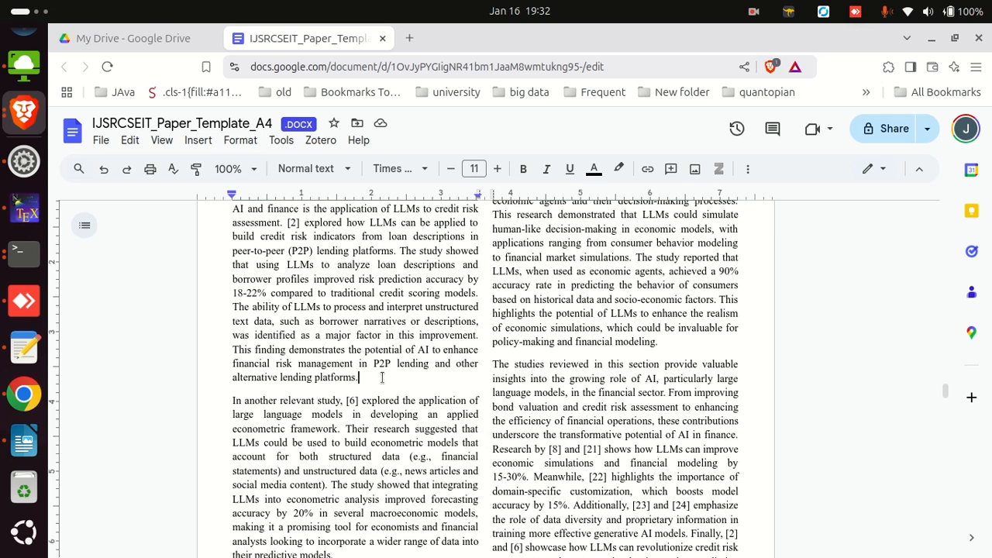
{"action": "key", "text": "Return"}
{"action": "type", "text": "Figure 1. A sample line graph using colors, which contrast well both on screen and on a black-and-white hardcopy"}
Paste the same chart and caption on a new line after the paragraph ending in "volatile market conditions."
{"action": "scroll", "coordinate": [436, 477], "scroll_direction": "up", "scroll_amount": 15}
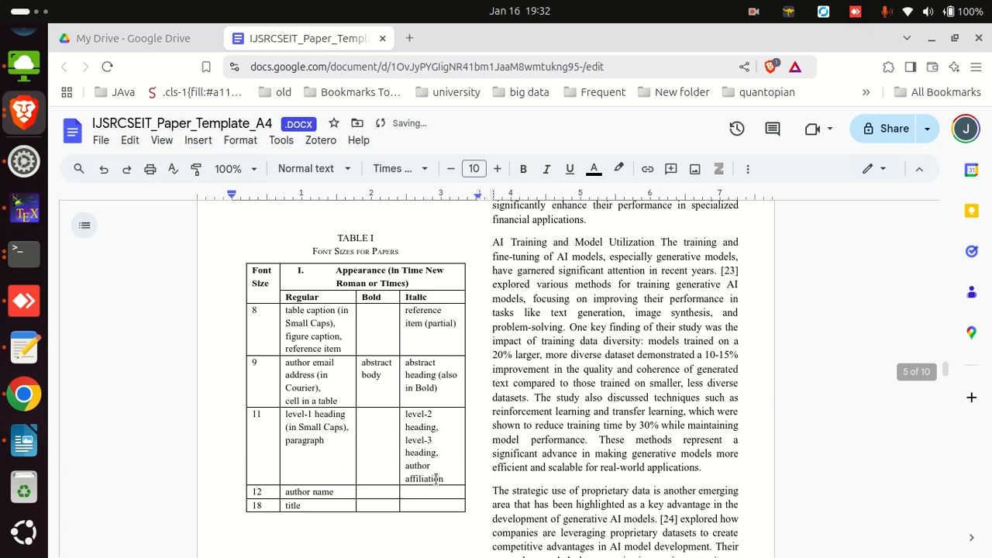
{"action": "scroll", "coordinate": [438, 486], "scroll_direction": "up", "scroll_amount": 10}
{"action": "left_click", "coordinate": [443, 387]}
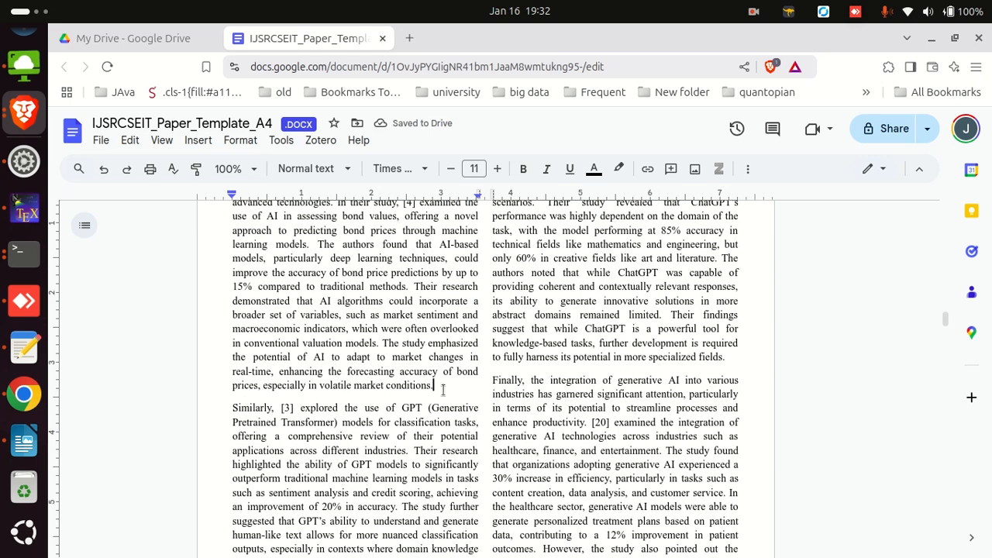
{"action": "key", "text": "Return"}
{"action": "key", "text": "ctrl+v"}
{"action": "scroll", "coordinate": [594, 411], "scroll_direction": "down", "scroll_amount": 20}
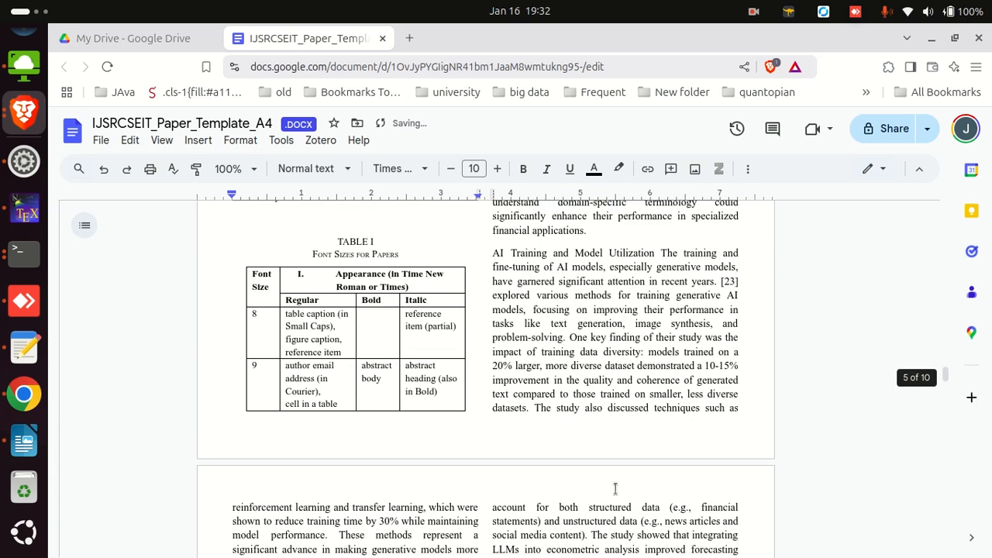
{"action": "scroll", "coordinate": [614, 485], "scroll_direction": "down", "scroll_amount": 20}
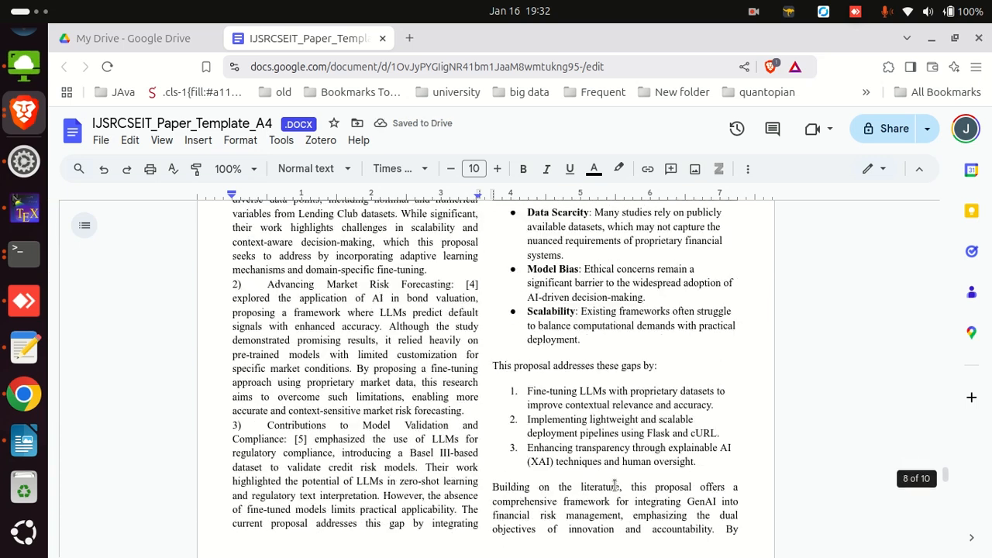
{"action": "scroll", "coordinate": [615, 486], "scroll_direction": "down", "scroll_amount": 15}
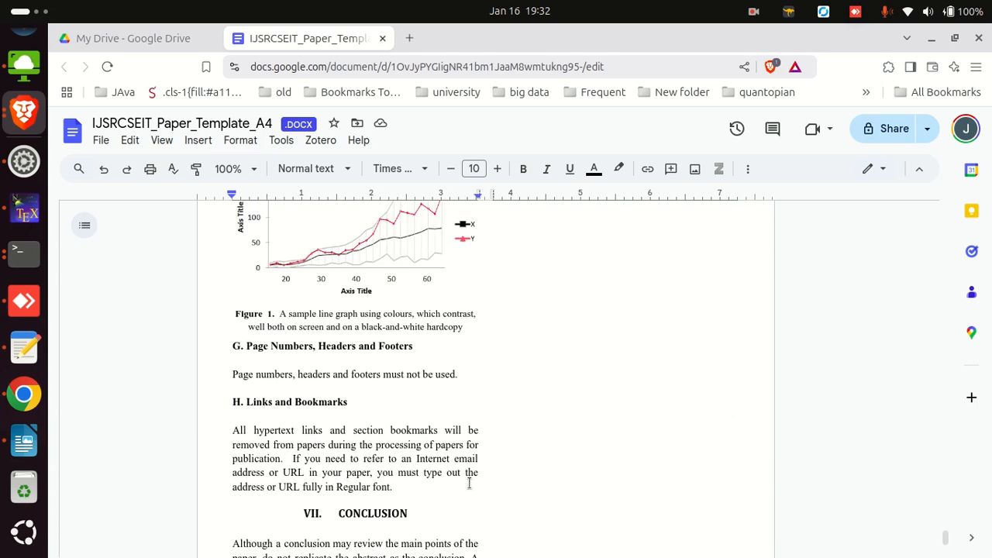
{"action": "left_click_drag", "start_coordinate": [469, 483], "coordinate": [538, 496]}
{"action": "scroll", "coordinate": [421, 475], "scroll_direction": "up", "scroll_amount": 8}
{"action": "scroll", "coordinate": [532, 424], "scroll_direction": "up", "scroll_amount": 4}
{"action": "scroll", "coordinate": [543, 543], "scroll_direction": "down", "scroll_amount": 5}
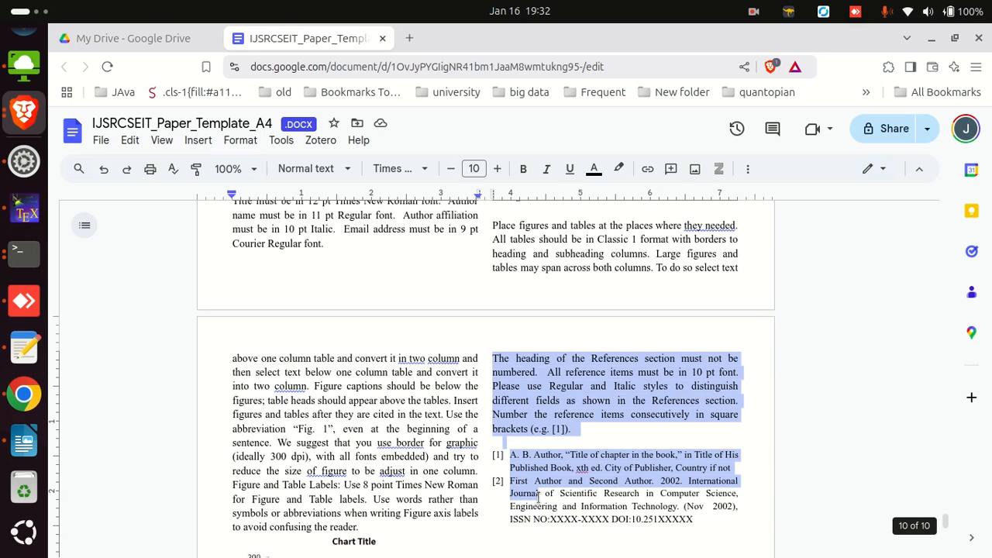
{"action": "left_click", "coordinate": [342, 458]}
Delete the template's leftover sample sections and blank line between the paragraph ending in "AI-driven finance." and the Conclusion heading
{"action": "scroll", "coordinate": [355, 461], "scroll_direction": "down", "scroll_amount": 10}
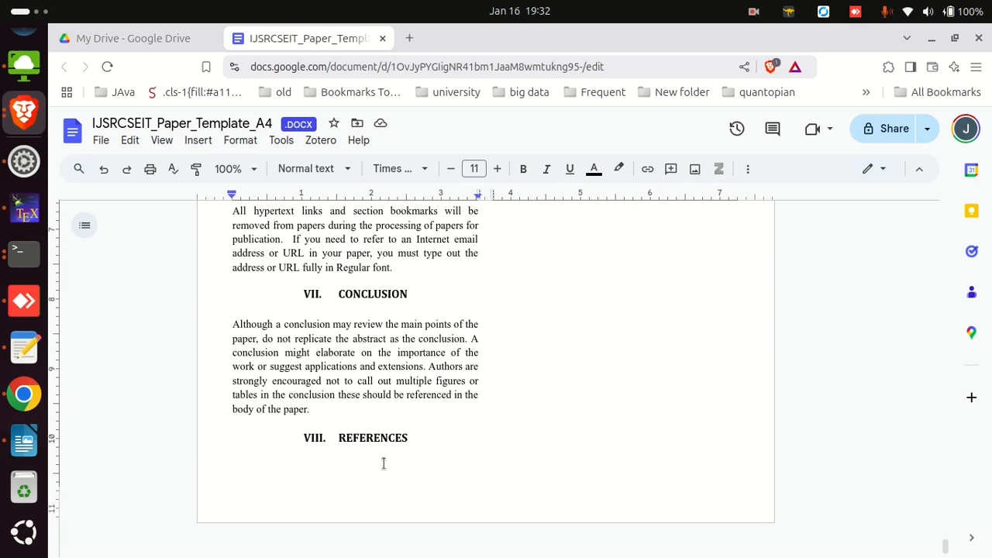
{"action": "scroll", "coordinate": [394, 411], "scroll_direction": "up", "scroll_amount": 2}
{"action": "left_click_drag", "start_coordinate": [394, 411], "coordinate": [411, 449]}
{"action": "scroll", "coordinate": [393, 437], "scroll_direction": "up", "scroll_amount": 5}
{"action": "scroll", "coordinate": [466, 401], "scroll_direction": "up", "scroll_amount": 10}
{"action": "key", "text": "Delete"}
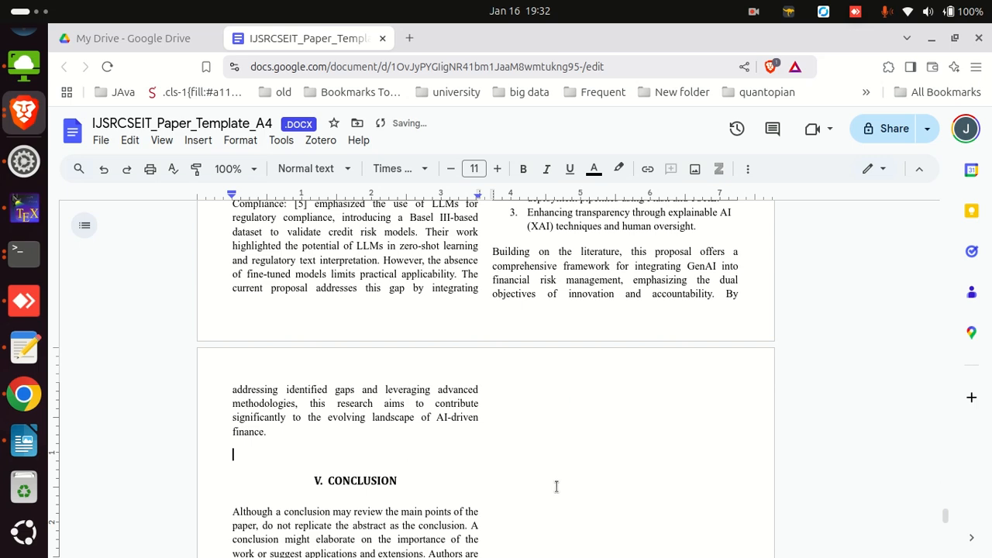
{"action": "key", "text": "Delete"}
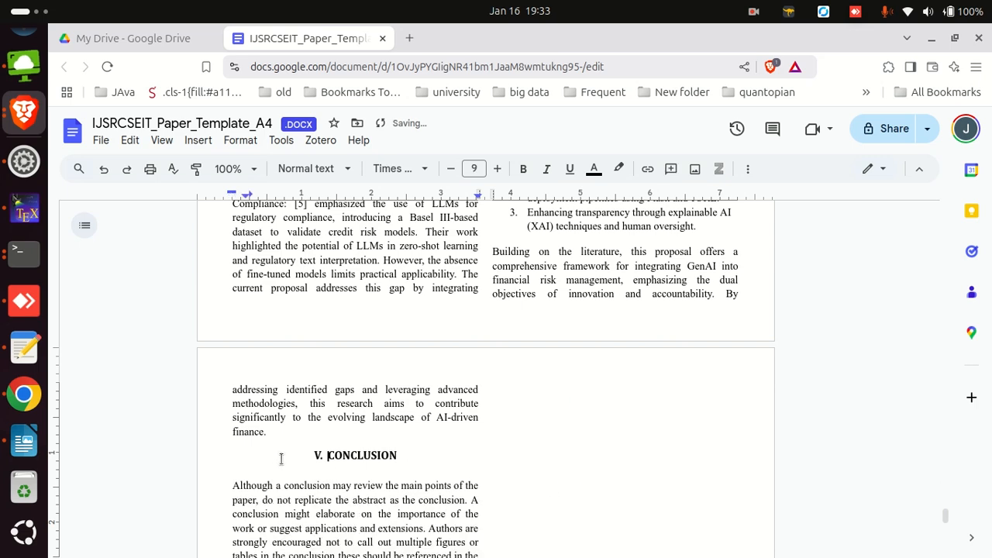
Switch to r20.docx and copy the Conclusion text through the paragraph ending in "financial risk management."
{"action": "scroll", "coordinate": [453, 435], "scroll_direction": "up", "scroll_amount": 10}
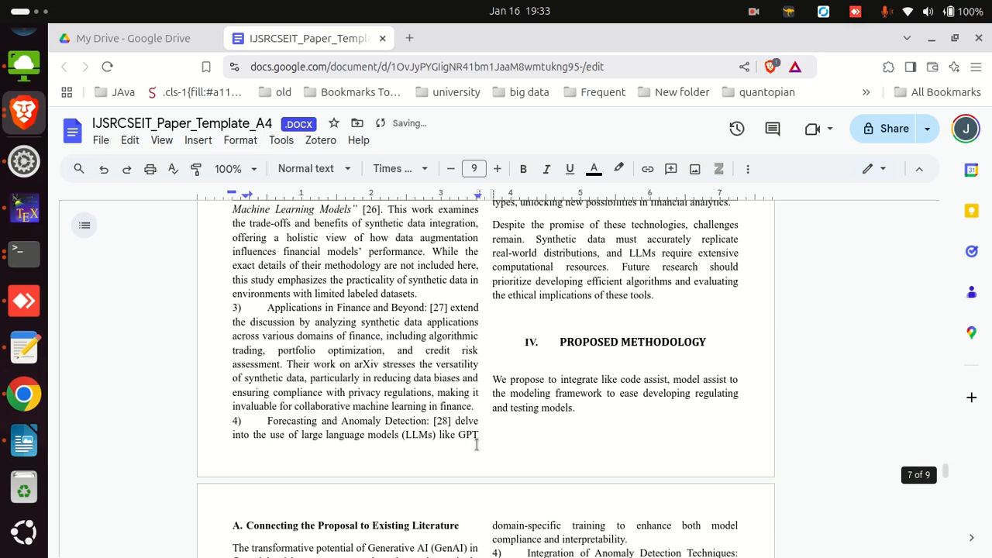
{"action": "key", "text": "alt+Tab"}
{"action": "scroll", "coordinate": [466, 441], "scroll_direction": "up", "scroll_amount": 6}
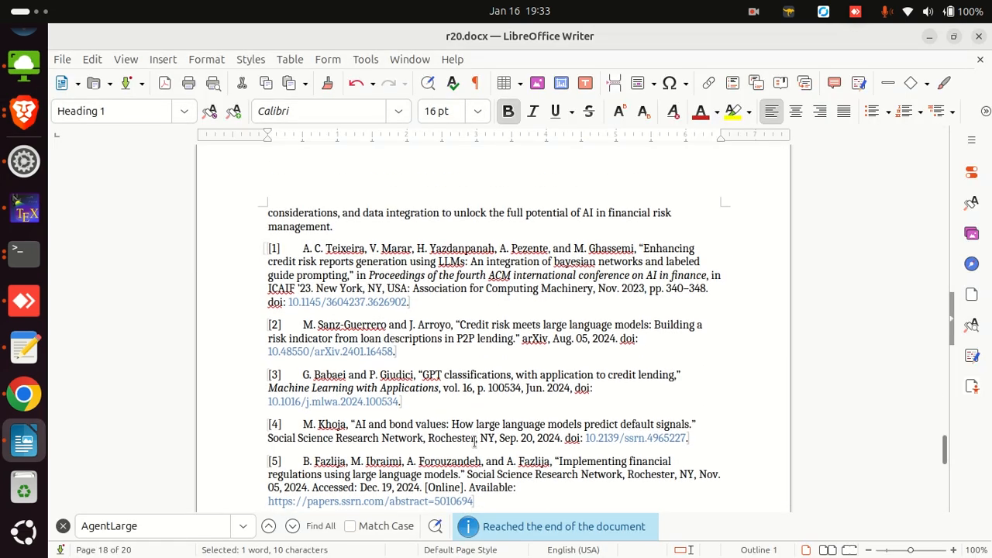
{"action": "scroll", "coordinate": [466, 441], "scroll_direction": "up", "scroll_amount": 4}
{"action": "left_click_drag", "start_coordinate": [269, 227], "coordinate": [647, 408]}
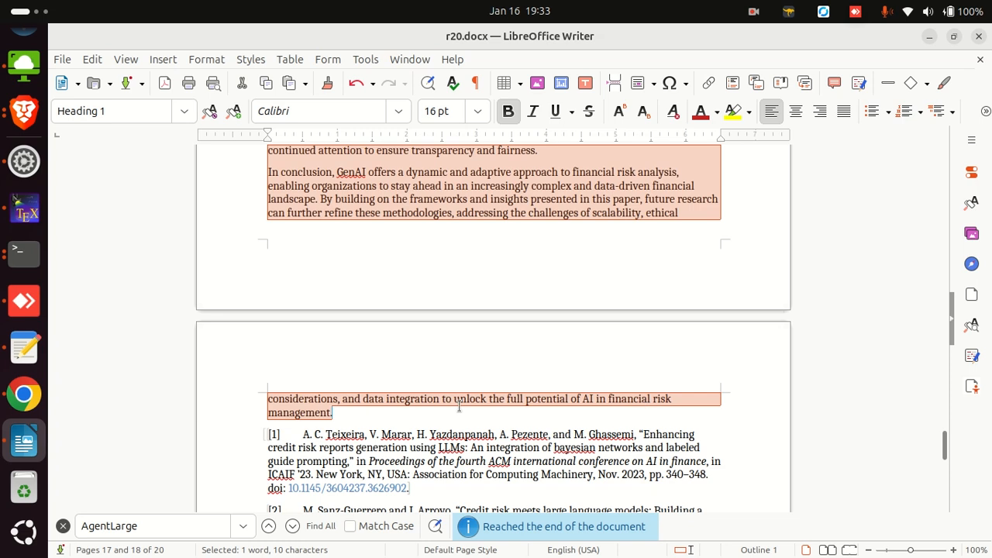
Switch back to the template and replace the sample paragraph under Conclusion with the copied text
{"action": "key", "text": "alt+Tab"}
{"action": "scroll", "coordinate": [486, 435], "scroll_direction": "up", "scroll_amount": 2}
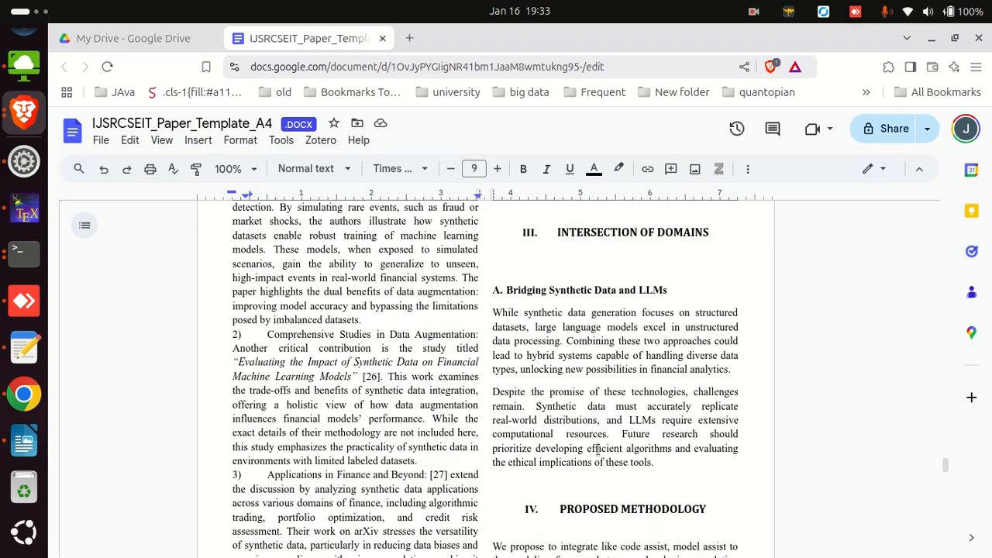
{"action": "scroll", "coordinate": [487, 434], "scroll_direction": "down", "scroll_amount": 3}
{"action": "scroll", "coordinate": [486, 434], "scroll_direction": "down", "scroll_amount": 15}
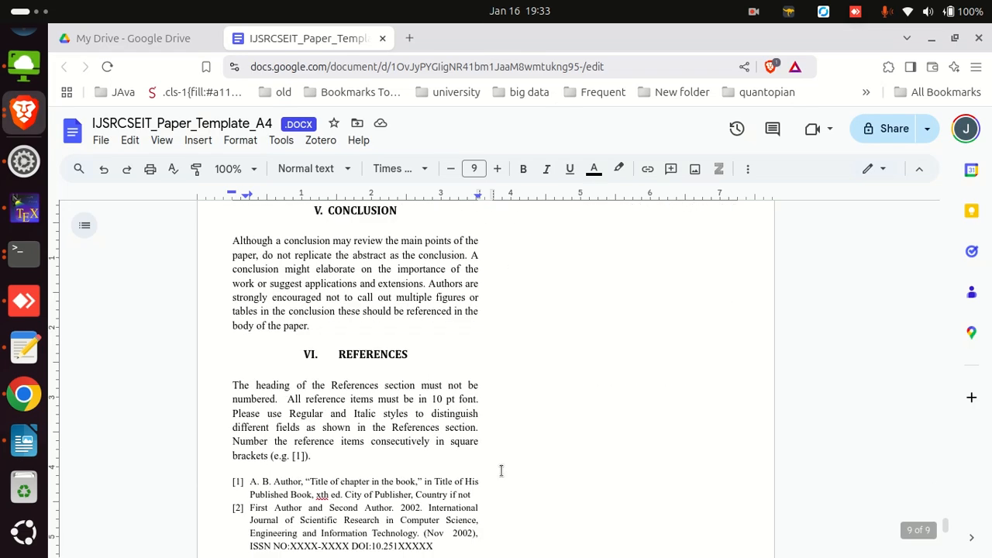
{"action": "scroll", "coordinate": [417, 441], "scroll_direction": "up", "scroll_amount": 2}
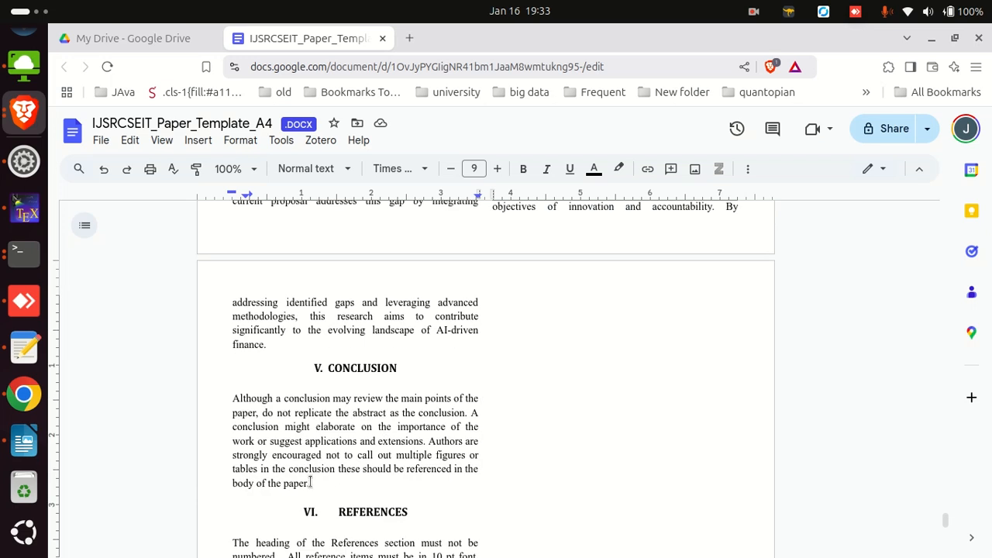
{"action": "left_click_drag", "start_coordinate": [310, 482], "coordinate": [236, 402]}
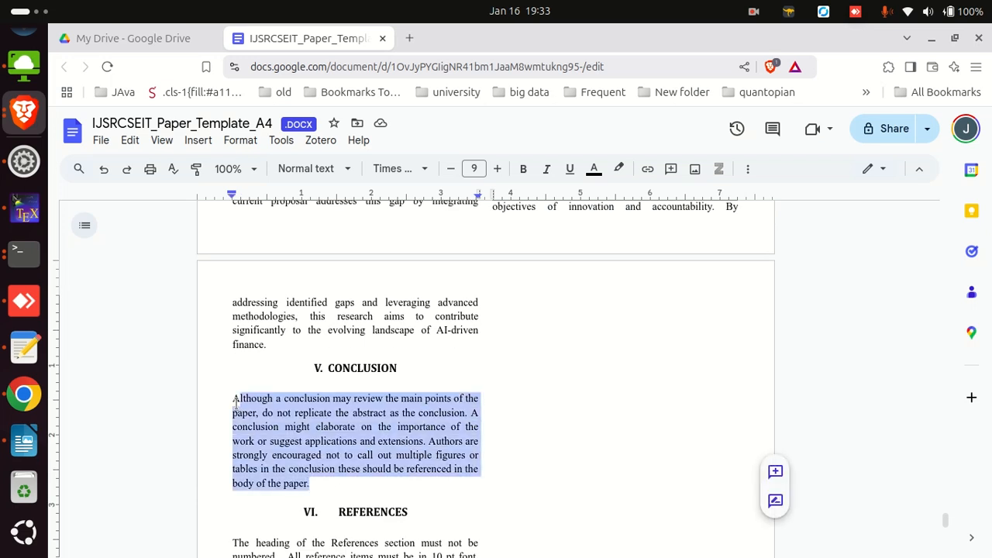
{"action": "key", "text": "ctrl+v"}
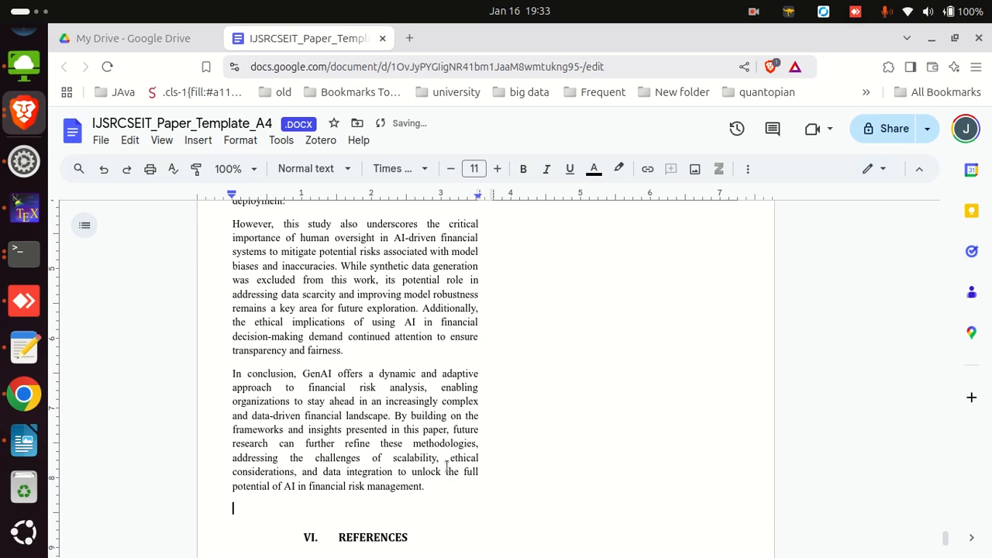
Delete the template's instruction paragraph under the References heading
{"action": "scroll", "coordinate": [485, 483], "scroll_direction": "down", "scroll_amount": 2}
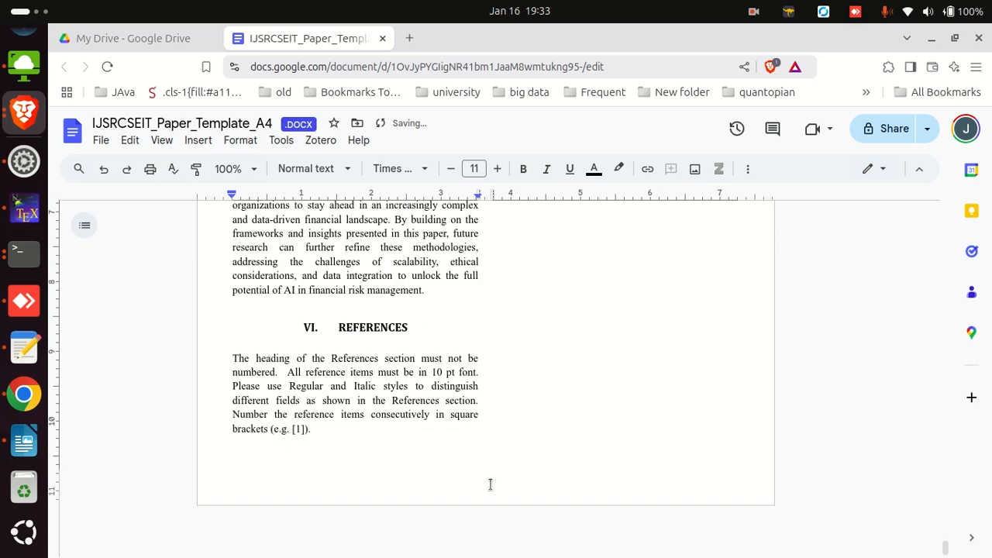
{"action": "scroll", "coordinate": [489, 476], "scroll_direction": "up", "scroll_amount": 10}
{"action": "scroll", "coordinate": [488, 489], "scroll_direction": "down", "scroll_amount": 10}
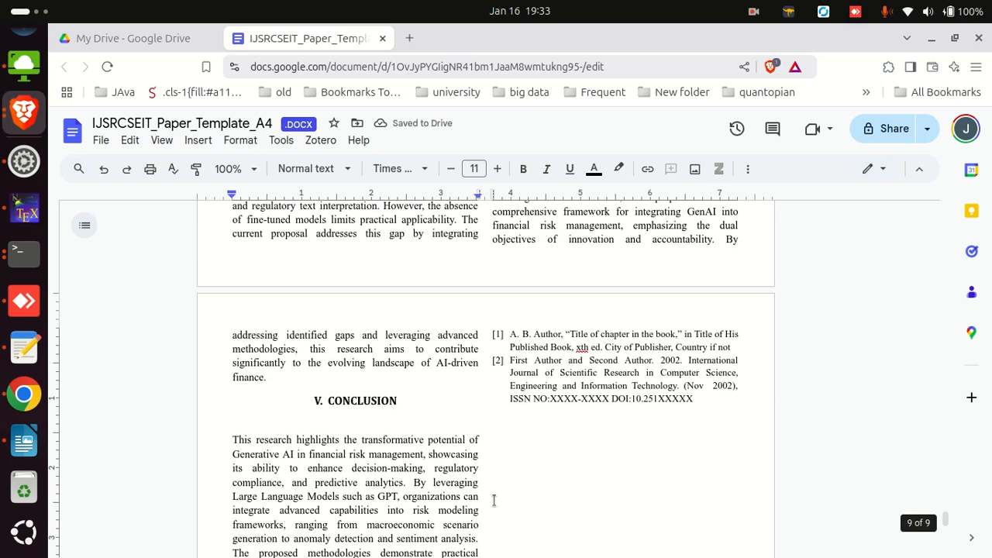
{"action": "scroll", "coordinate": [487, 499], "scroll_direction": "down", "scroll_amount": 1}
{"action": "left_click_drag", "start_coordinate": [323, 441], "coordinate": [199, 360]}
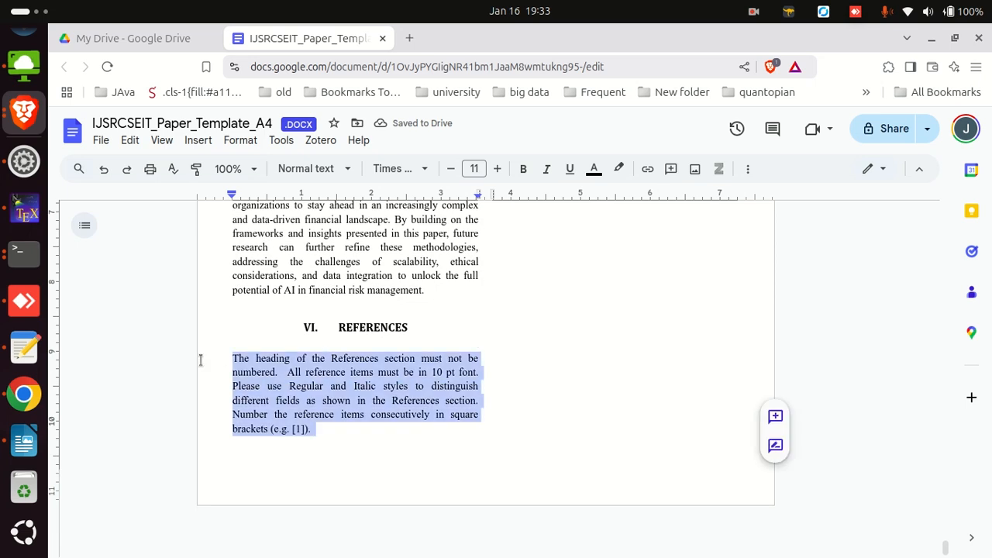
{"action": "key", "text": "BackSpace"}
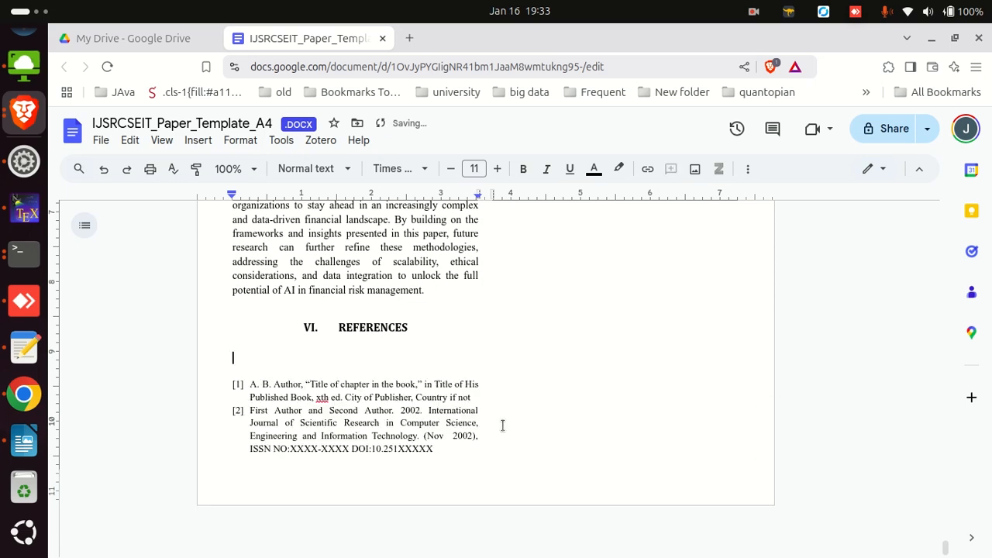
Switch to r20.docx and copy the whole reference list from [1] to [32]
{"action": "key", "text": "alt+Tab"}
{"action": "left_click", "coordinate": [295, 441]}
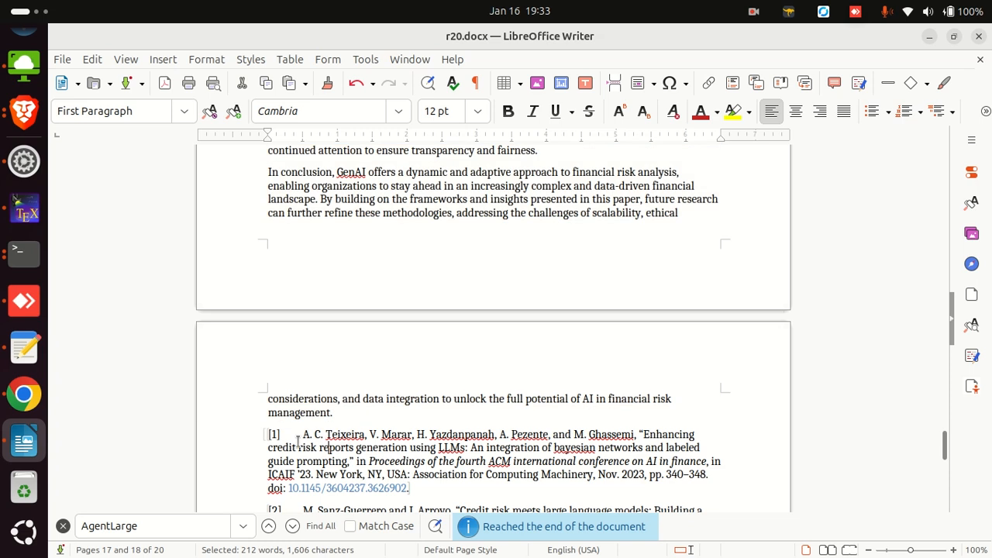
{"action": "left_click_drag", "start_coordinate": [296, 442], "coordinate": [607, 387]}
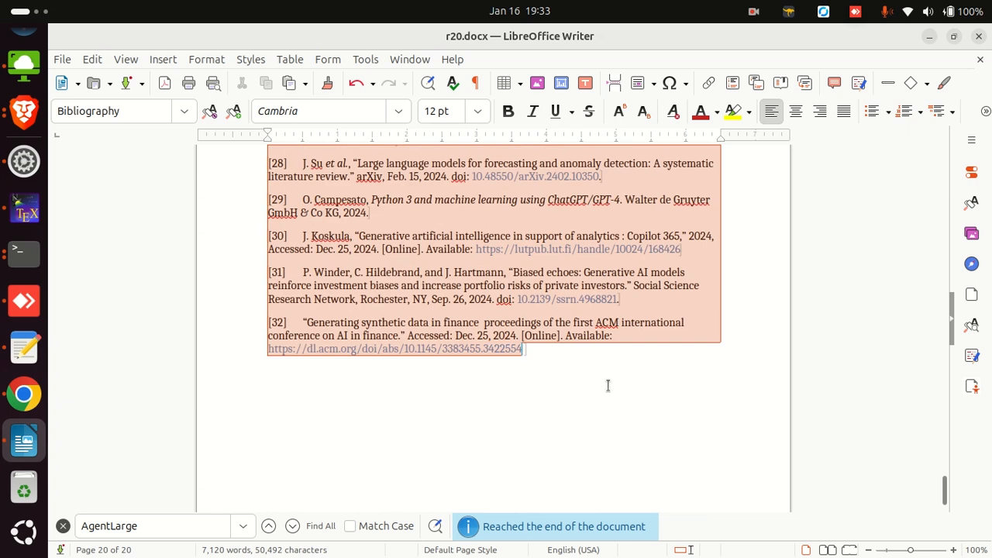
Switch back to the template and replace its two sample reference items with the copied reference list
{"action": "key", "text": "alt+Tab"}
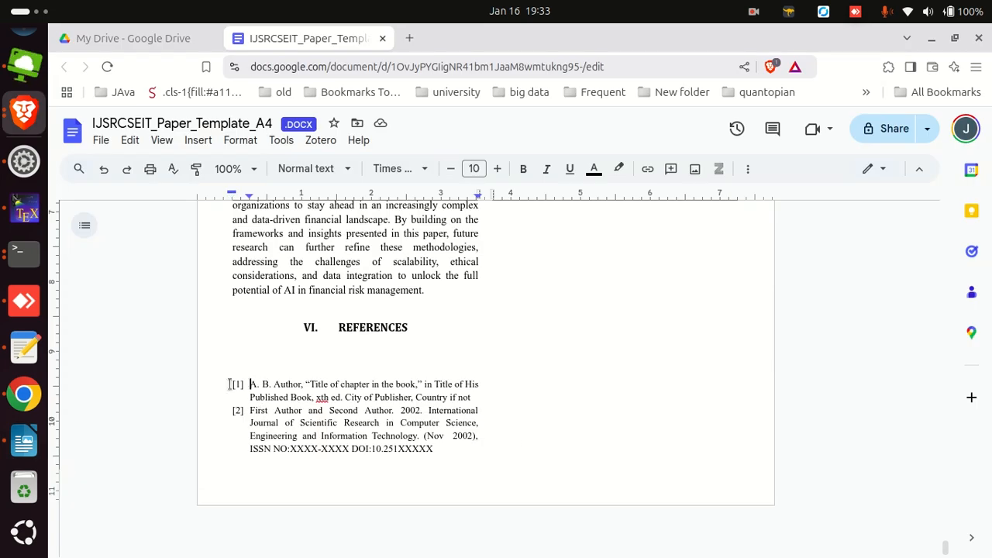
{"action": "left_click", "coordinate": [235, 384]}
{"action": "left_click", "coordinate": [311, 391]}
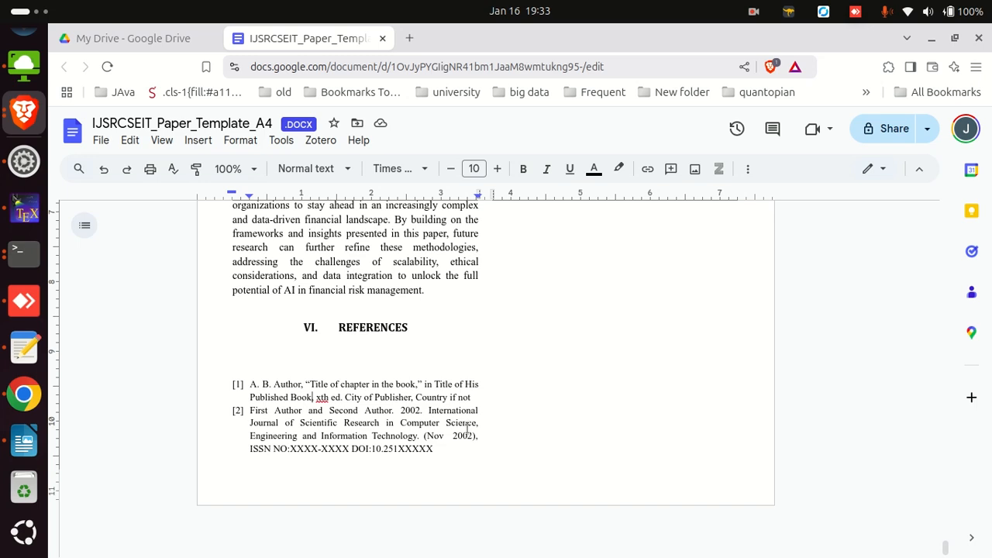
{"action": "left_click_drag", "start_coordinate": [457, 448], "coordinate": [249, 390]}
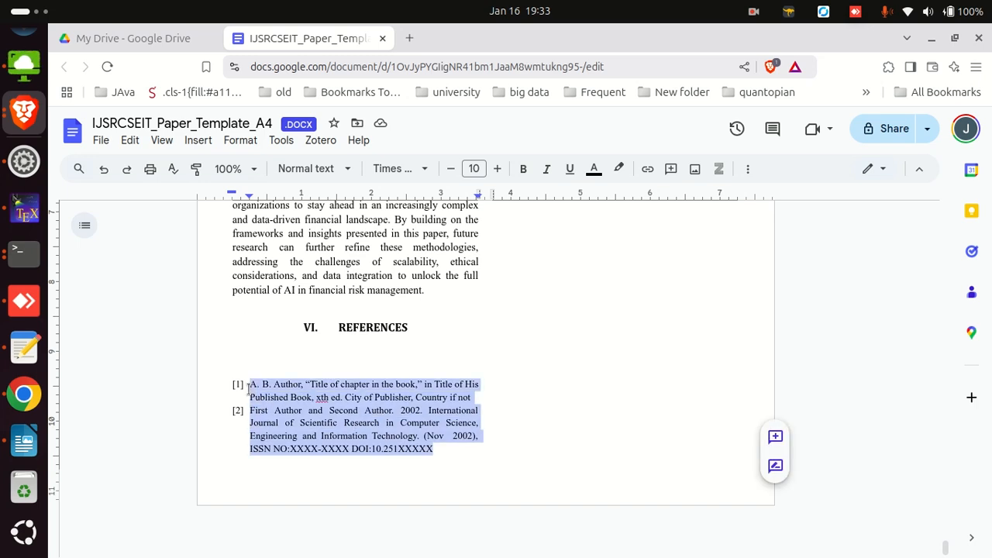
{"action": "key", "text": "ctrl+v"}
Delete the pasted "[1]" and the automatic list number in front of the first reference
{"action": "scroll", "coordinate": [321, 423], "scroll_direction": "up", "scroll_amount": 10}
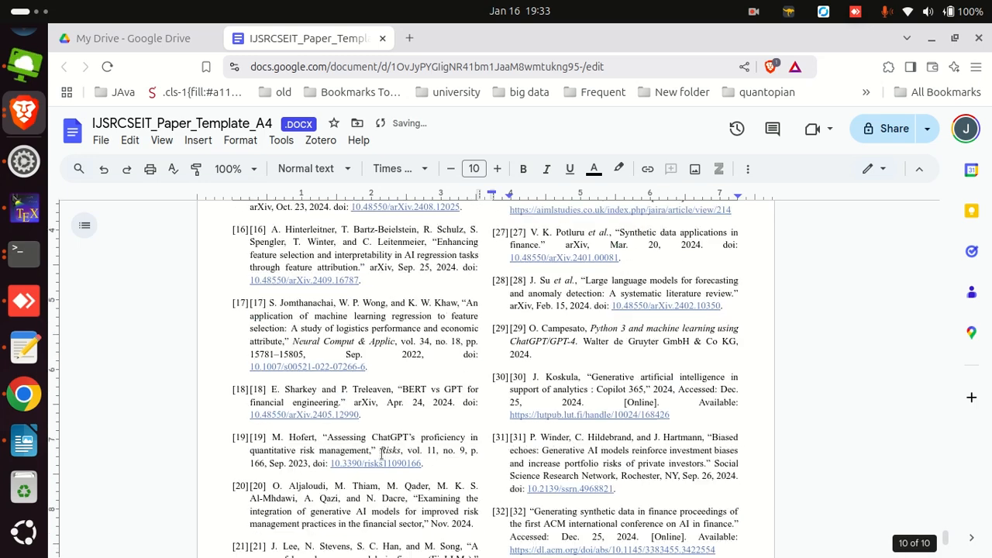
{"action": "scroll", "coordinate": [410, 463], "scroll_direction": "up", "scroll_amount": 3}
{"action": "scroll", "coordinate": [297, 403], "scroll_direction": "down", "scroll_amount": 6}
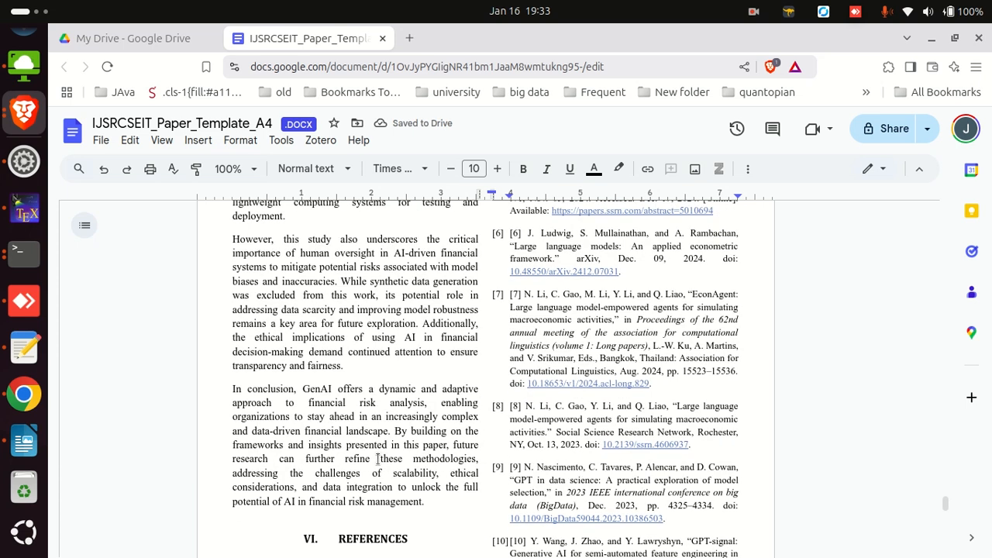
{"action": "left_click", "coordinate": [263, 347]}
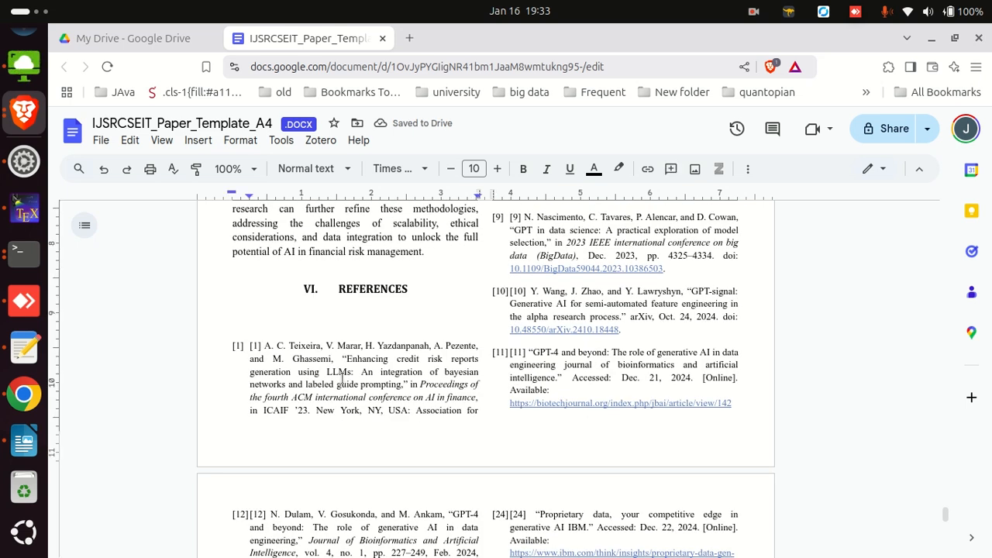
{"action": "key", "text": "BackSpace"}
{"action": "key", "text": "BackSpace"}
{"action": "key", "text": "BackSpace"}
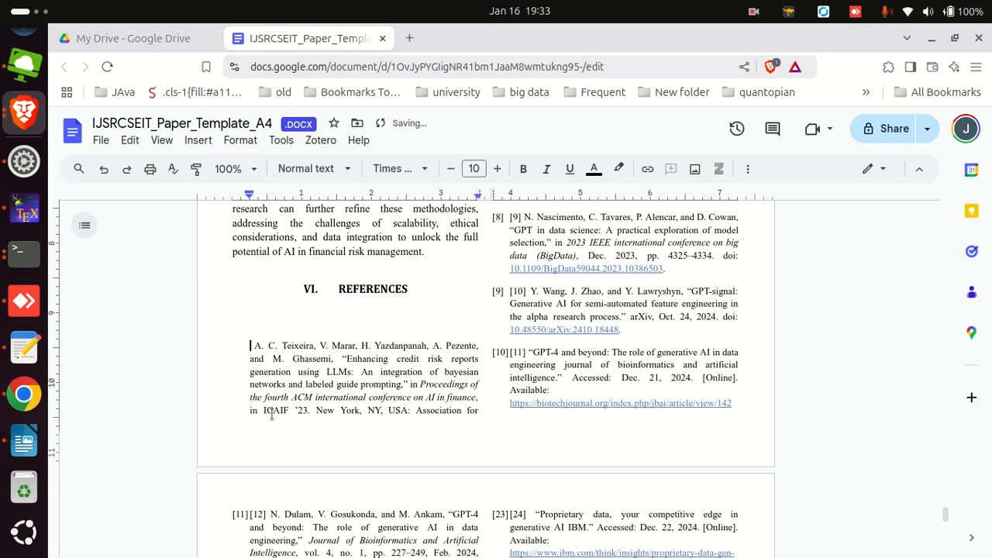
Undo the removal of the first reference's automatic list number, then delete the space left before its author list
{"action": "key", "text": "ctrl+z"}
{"action": "key", "text": "BackSpace"}
{"action": "key", "text": "BackSpace"}
{"action": "key", "text": "BackSpace"}
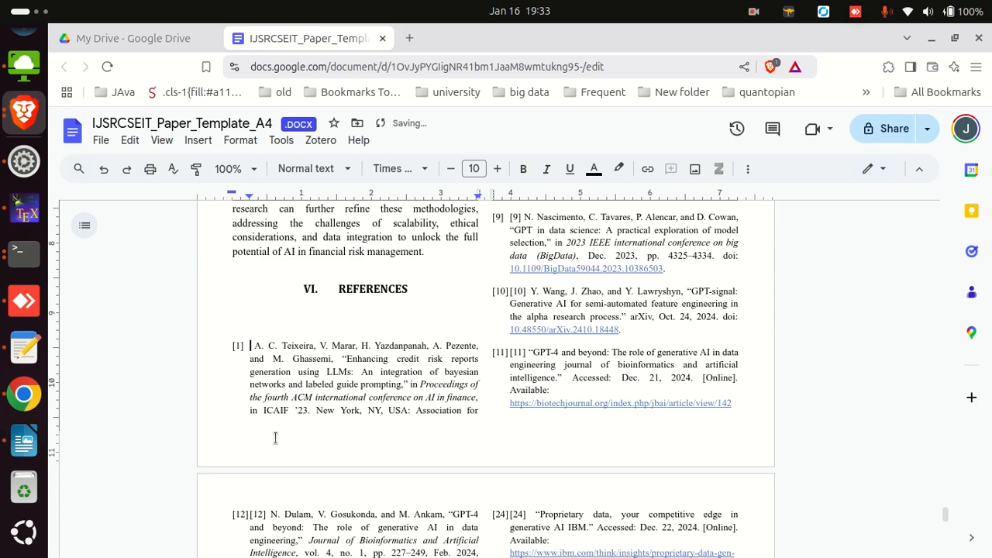
{"action": "key", "text": "BackSpace"}
Delete the duplicate typed "[2]" and its trailing space from reference 2 on credit risk and large language models
{"action": "scroll", "coordinate": [268, 450], "scroll_direction": "down", "scroll_amount": 1}
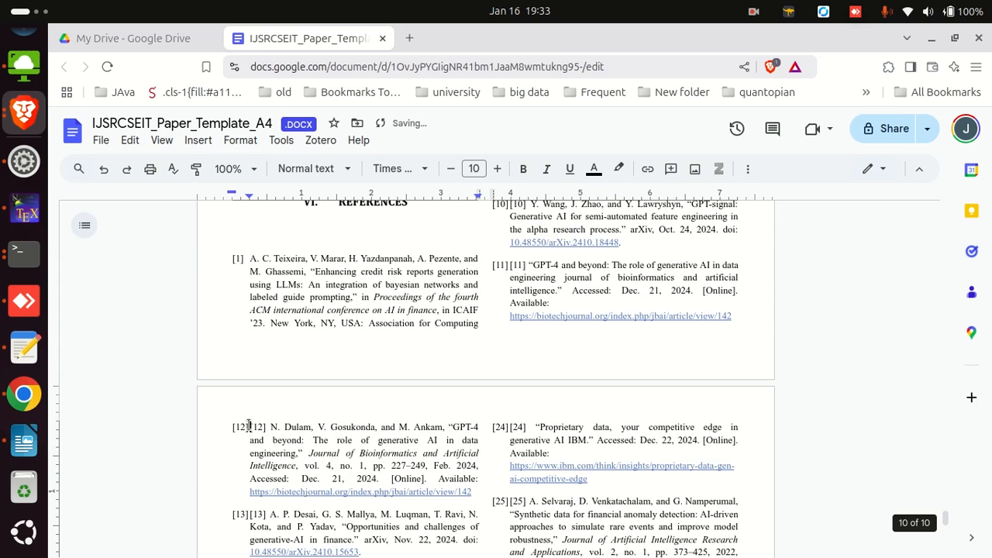
{"action": "scroll", "coordinate": [562, 396], "scroll_direction": "up", "scroll_amount": 3}
{"action": "scroll", "coordinate": [562, 395], "scroll_direction": "up", "scroll_amount": 5}
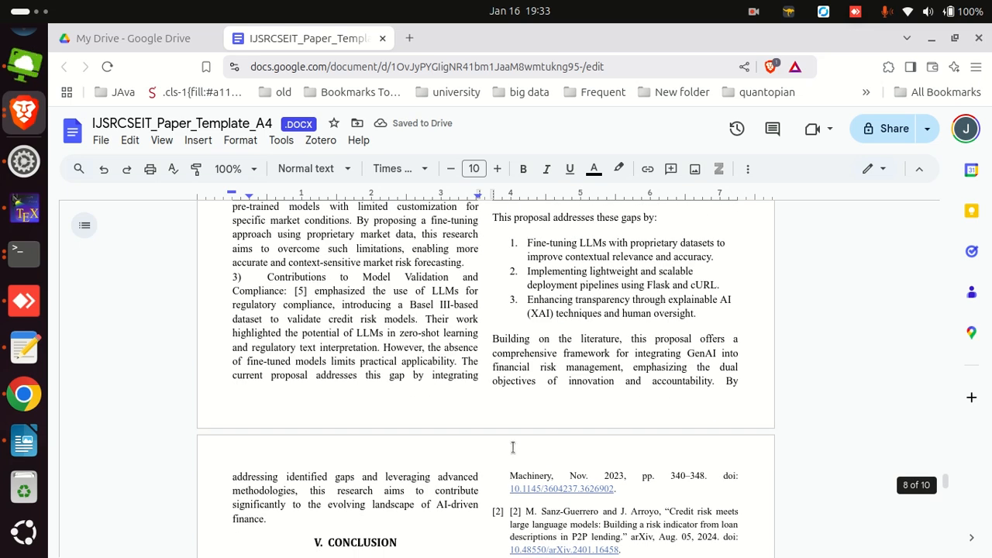
{"action": "scroll", "coordinate": [513, 447], "scroll_direction": "down", "scroll_amount": 2}
{"action": "left_click", "coordinate": [509, 338]}
{"action": "key", "text": "Delete"}
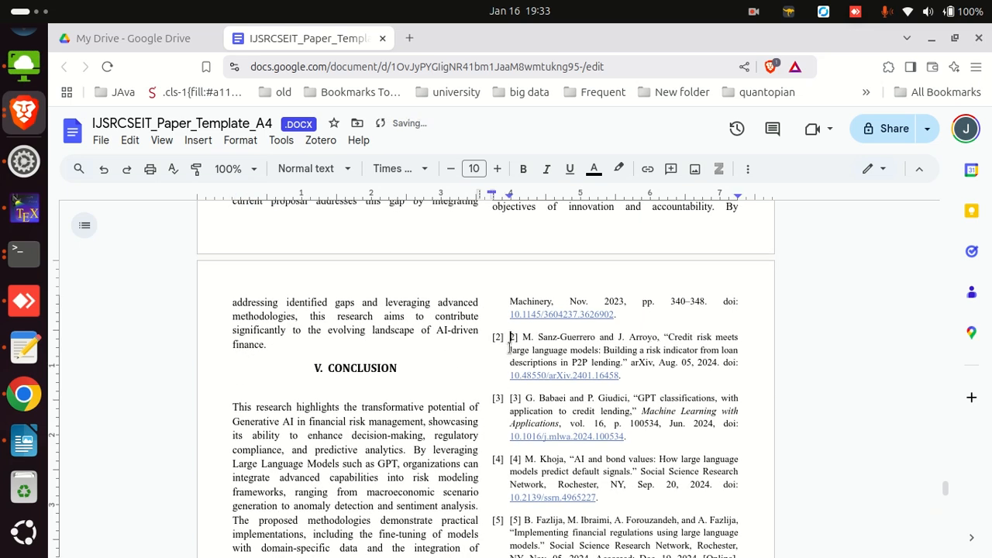
{"action": "key", "text": "Delete"}
{"action": "key", "text": "Delete"}
{"action": "key", "text": "Delete"}
Remove the duplicate typed "[3]" and its trailing space from reference 3, keeping the automatic list number
{"action": "left_click", "coordinate": [511, 399]}
{"action": "key", "text": "Delete"}
{"action": "key", "text": "Delete"}
{"action": "key", "text": "Delete"}
{"action": "key", "text": "Delete"}
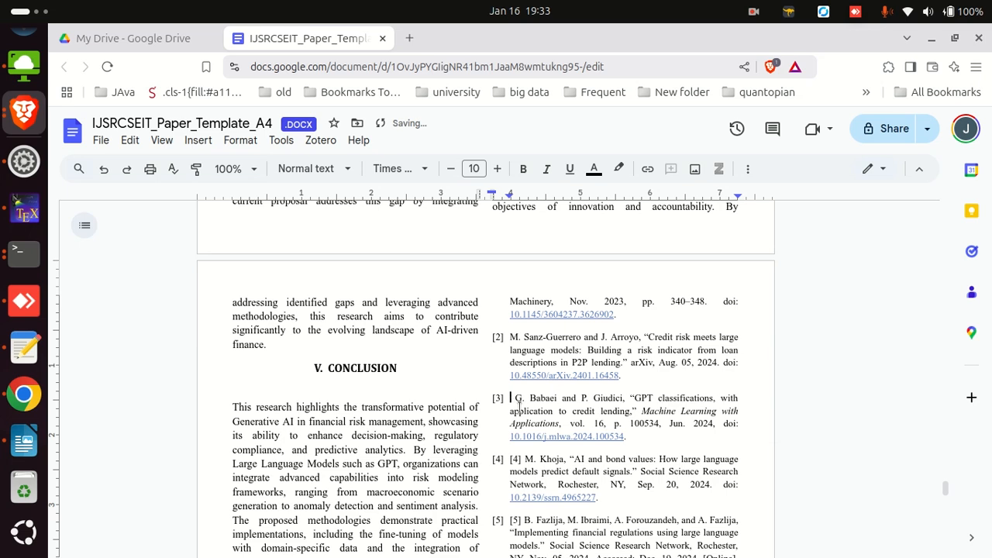
{"action": "key", "text": "Delete"}
Remove the duplicate typed "[4]" from the start of reference 4, keeping the automatic list number
{"action": "left_click", "coordinate": [509, 460]}
{"action": "key", "text": "Delete"}
{"action": "key", "text": "Delete"}
{"action": "key", "text": "Delete"}
{"action": "key", "text": "Delete"}
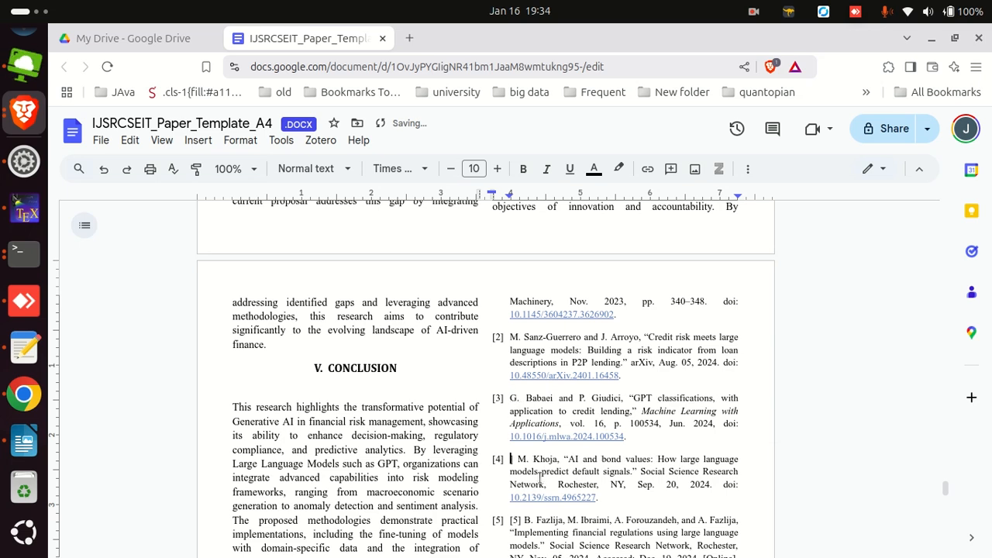
Remove the duplicate typed "[5]" from the start of reference 5, keeping the automatic list number
{"action": "scroll", "coordinate": [509, 363], "scroll_direction": "down", "scroll_amount": 2}
{"action": "left_click", "coordinate": [509, 345]}
{"action": "key", "text": "Delete"}
{"action": "key", "text": "Delete"}
{"action": "key", "text": "Delete"}
{"action": "key", "text": "Delete"}
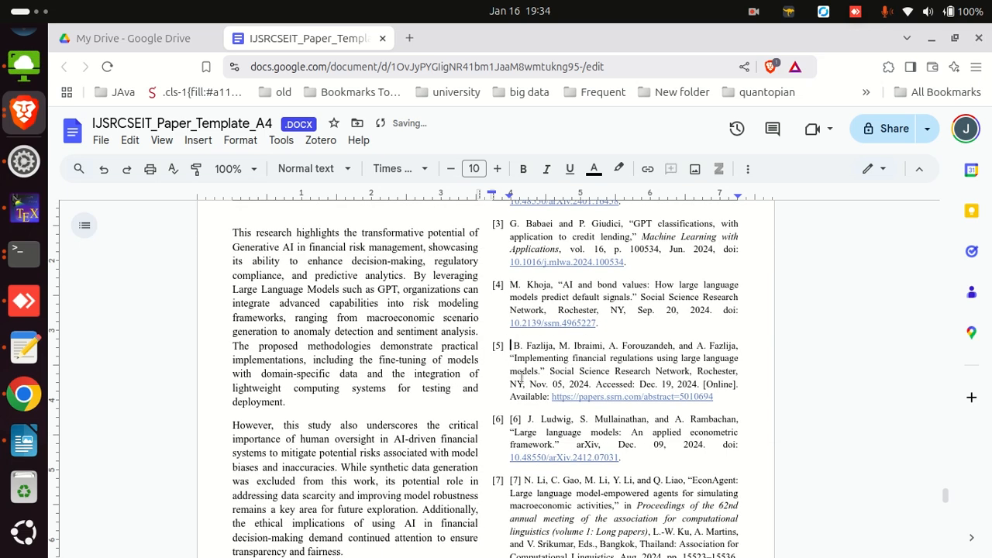
Delete the duplicate typed "[6]" and its trailing space before the author list of reference 6
{"action": "scroll", "coordinate": [509, 345], "scroll_direction": "down", "scroll_amount": 1}
{"action": "left_click", "coordinate": [510, 332]}
{"action": "key", "text": "Delete"}
{"action": "key", "text": "Delete"}
{"action": "key", "text": "Delete"}
{"action": "key", "text": "Delete"}
{"action": "key", "text": "Delete"}
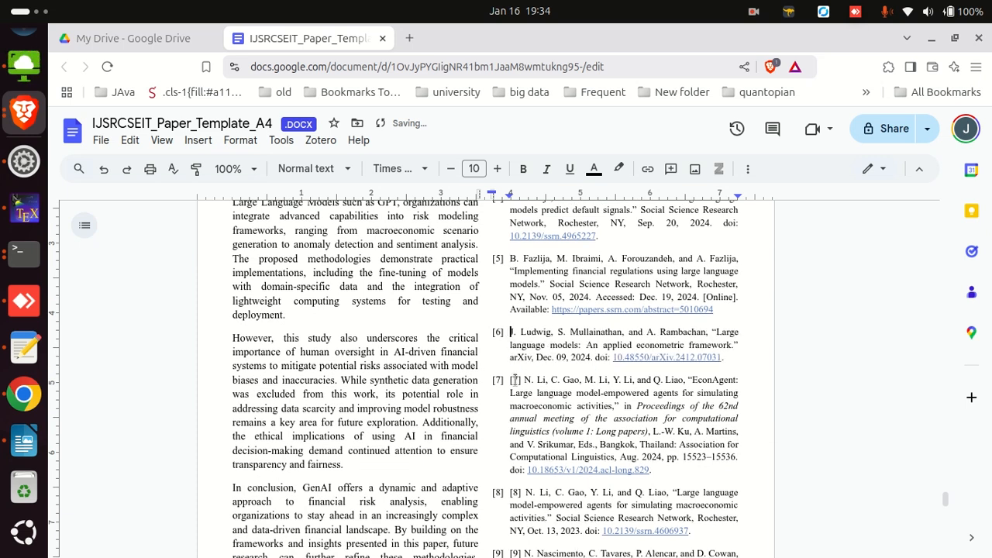
Delete the duplicate typed "[7]" and its trailing space before the author list of reference 7
{"action": "left_click", "coordinate": [509, 379]}
{"action": "key", "text": "Delete"}
{"action": "key", "text": "Delete"}
{"action": "key", "text": "Delete"}
{"action": "key", "text": "Delete"}
{"action": "key", "text": "Delete"}
Delete the duplicate typed "[8]" and "[9]" from the start of references 8 and 9, including the trailing spaces
{"action": "scroll", "coordinate": [517, 388], "scroll_direction": "down", "scroll_amount": 3}
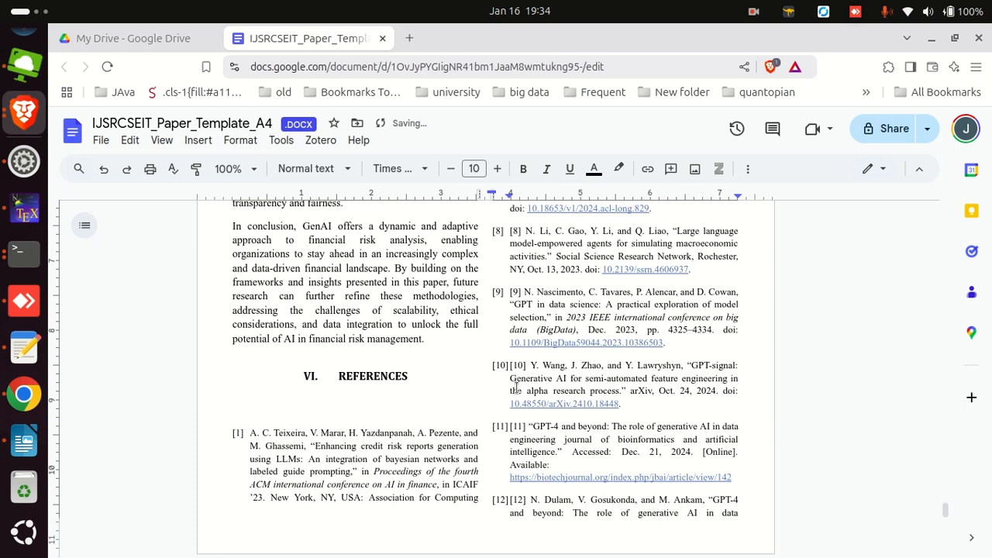
{"action": "key", "text": "Delete"}
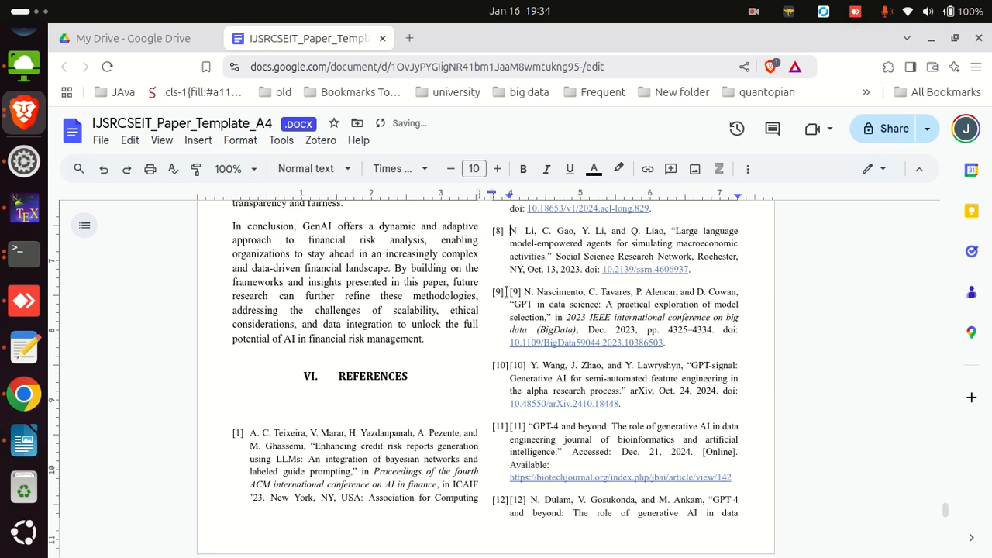
{"action": "key", "text": "Delete"}
{"action": "key", "text": "Delete"}
{"action": "key", "text": "Delete"}
{"action": "key", "text": "Delete"}
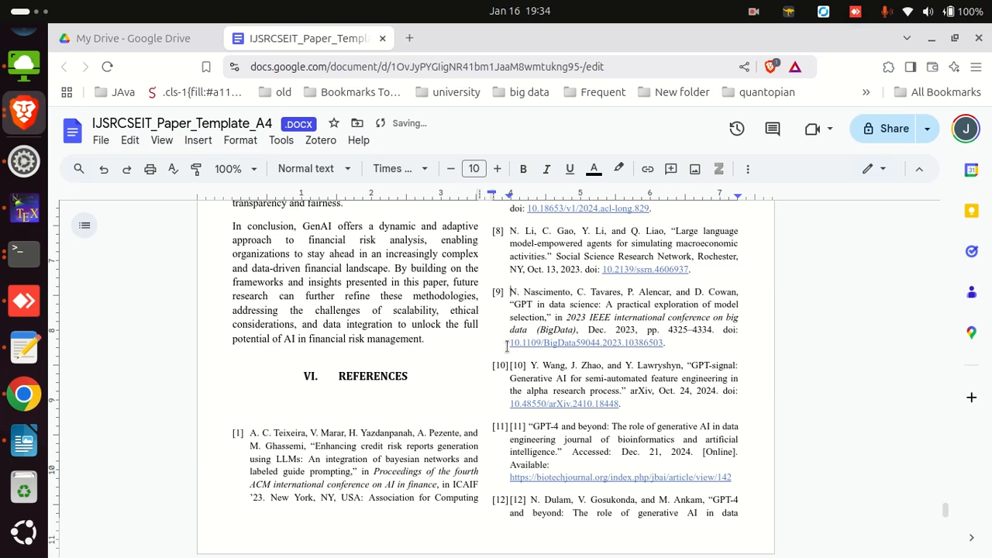
Delete the duplicate typed "[10]" and its trailing space before the author list of reference 10
{"action": "left_click", "coordinate": [509, 365]}
{"action": "key", "text": "Delete"}
{"action": "key", "text": "Delete"}
{"action": "key", "text": "Delete"}
{"action": "key", "text": "Delete"}
{"action": "key", "text": "Delete"}
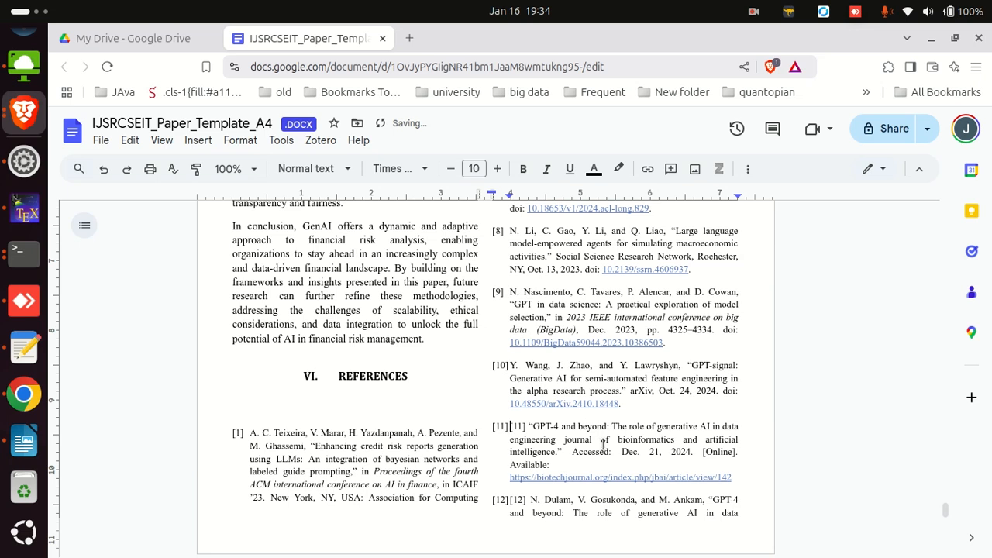
Delete the duplicate typed "[11]" in front of the title "GPT-4 and beyond" in reference 11
{"action": "key", "text": "Delete"}
{"action": "key", "text": "Delete"}
{"action": "key", "text": "Delete"}
{"action": "key", "text": "Delete"}
{"action": "key", "text": "Delete"}
Delete the duplicate typed "[12]" and its trailing space before the author list of reference 12
{"action": "scroll", "coordinate": [520, 424], "scroll_direction": "down", "scroll_amount": 2}
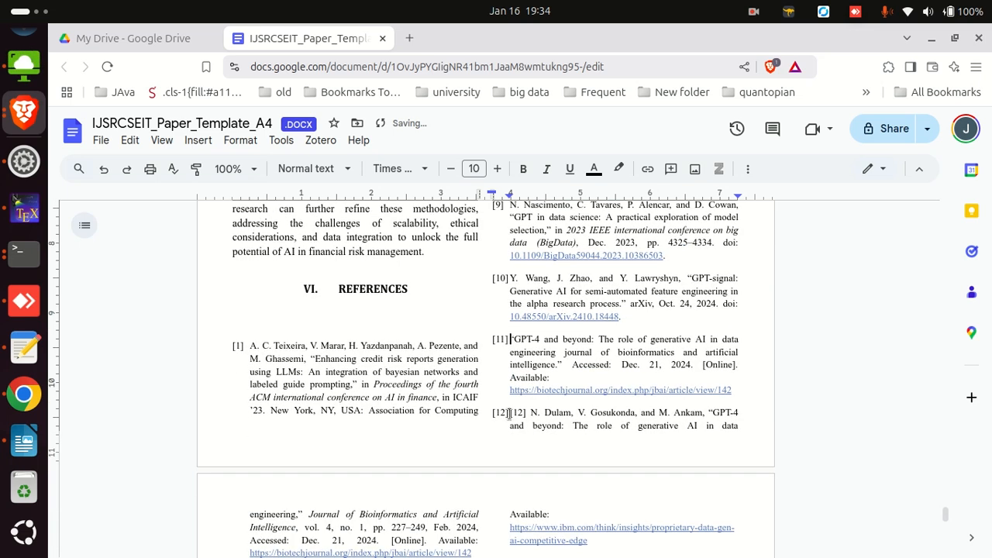
{"action": "left_click", "coordinate": [509, 413]}
{"action": "key", "text": "Delete"}
{"action": "key", "text": "Delete"}
{"action": "key", "text": "Delete"}
{"action": "key", "text": "Delete"}
{"action": "key", "text": "Delete"}
Delete the duplicate typed "[13]" and its trailing space from reference 13, the first full entry on the last page
{"action": "scroll", "coordinate": [509, 413], "scroll_direction": "down", "scroll_amount": 4}
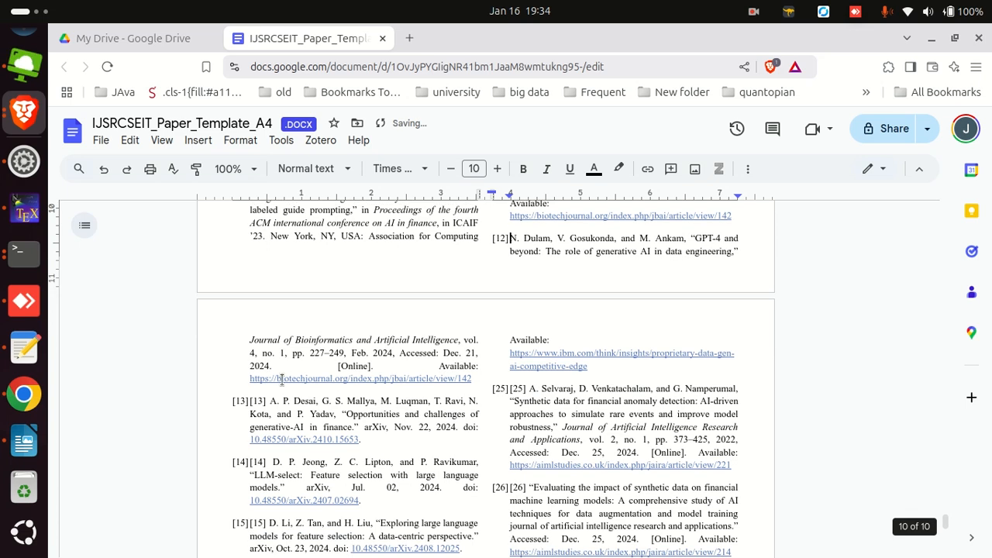
{"action": "left_click", "coordinate": [251, 401]}
{"action": "key", "text": "Delete"}
{"action": "key", "text": "Delete"}
{"action": "key", "text": "Delete"}
{"action": "key", "text": "Delete"}
{"action": "key", "text": "Delete"}
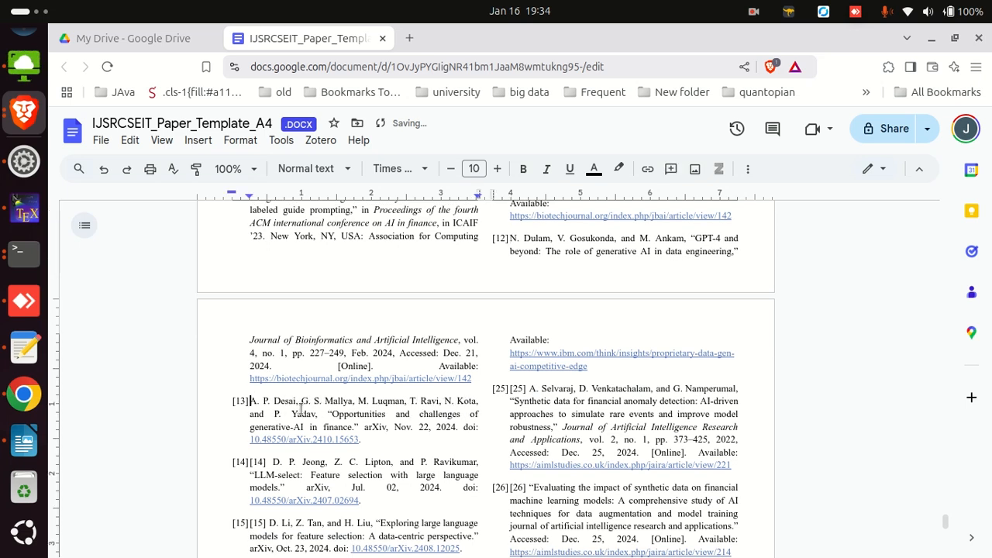
Delete the duplicate typed "[14]" and its trailing space from reference 14 on LLM feature selection
{"action": "scroll", "coordinate": [300, 408], "scroll_direction": "down", "scroll_amount": 4}
{"action": "key", "text": "Down"}
{"action": "key", "text": "Down"}
{"action": "key", "text": "Down"}
{"action": "key", "text": "Down"}
{"action": "key", "text": "Delete"}
{"action": "key", "text": "Delete"}
{"action": "key", "text": "Delete"}
{"action": "key", "text": "Delete"}
{"action": "key", "text": "Delete"}
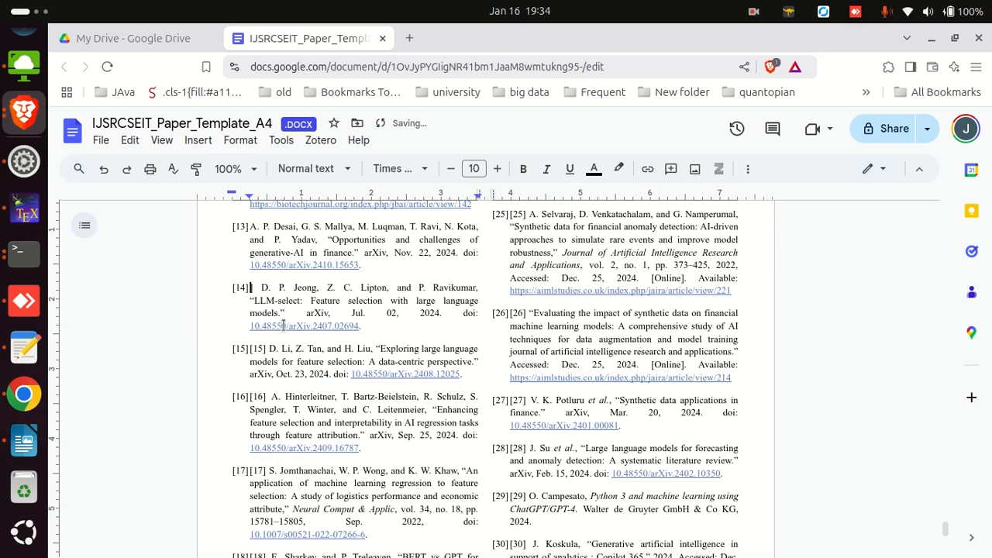
{"action": "key", "text": "Delete"}
Delete the duplicate typed "[15]" and its trailing space before the author list of reference 15
{"action": "left_click", "coordinate": [250, 335]}
{"action": "key", "text": "Delete"}
{"action": "key", "text": "Delete"}
{"action": "key", "text": "Delete"}
{"action": "key", "text": "Delete"}
{"action": "key", "text": "Delete"}
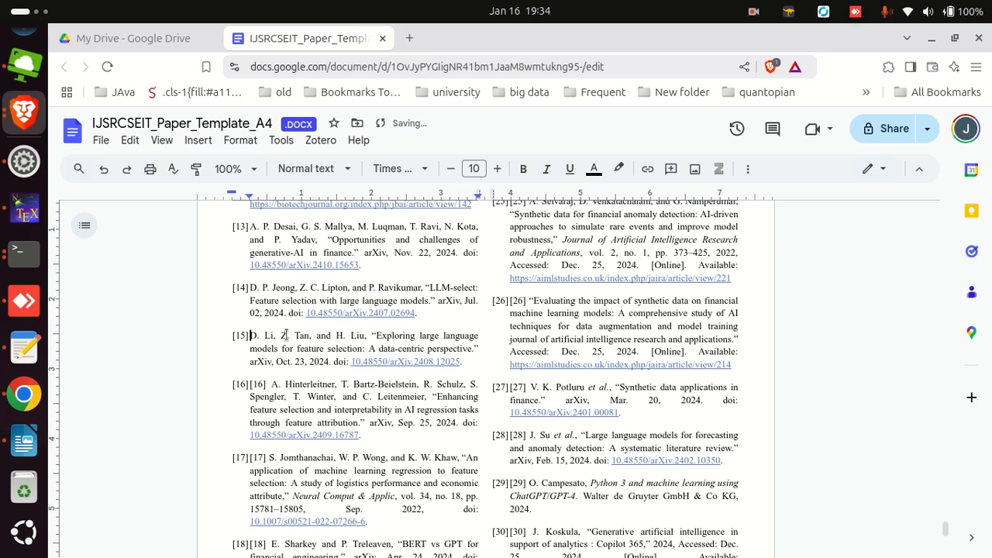
Delete the duplicate typed "[16]" and its trailing space before the author list of reference 16
{"action": "scroll", "coordinate": [267, 333], "scroll_direction": "down", "scroll_amount": 5}
{"action": "scroll", "coordinate": [273, 331], "scroll_direction": "up", "scroll_amount": 3}
{"action": "scroll", "coordinate": [273, 329], "scroll_direction": "up", "scroll_amount": 2}
{"action": "left_click", "coordinate": [251, 380]}
{"action": "key", "text": "Delete"}
{"action": "key", "text": "Delete"}
{"action": "key", "text": "Delete"}
{"action": "key", "text": "Delete"}
{"action": "key", "text": "Delete"}
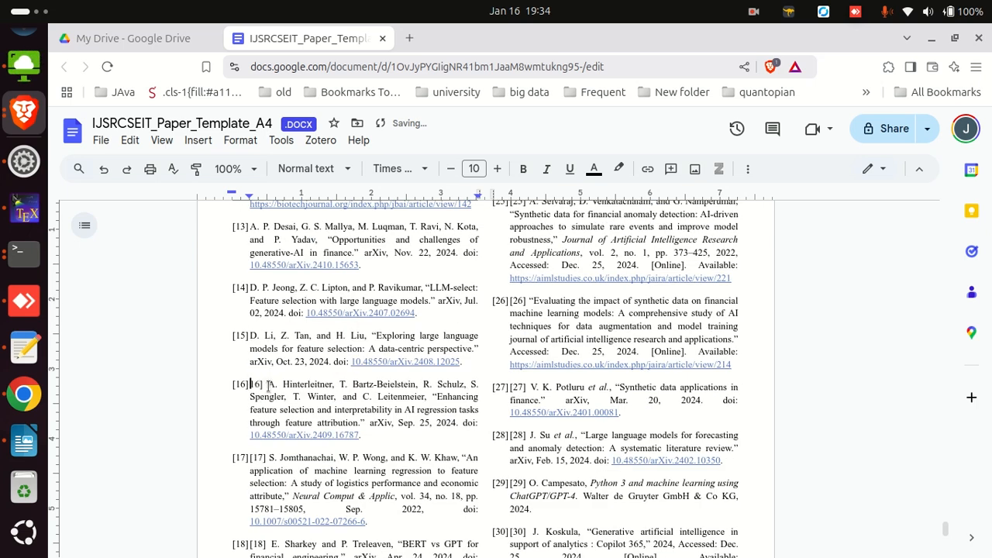
Delete the duplicate typed "[17]" and its trailing space before the author list of reference 17
{"action": "scroll", "coordinate": [267, 385], "scroll_direction": "down", "scroll_amount": 2}
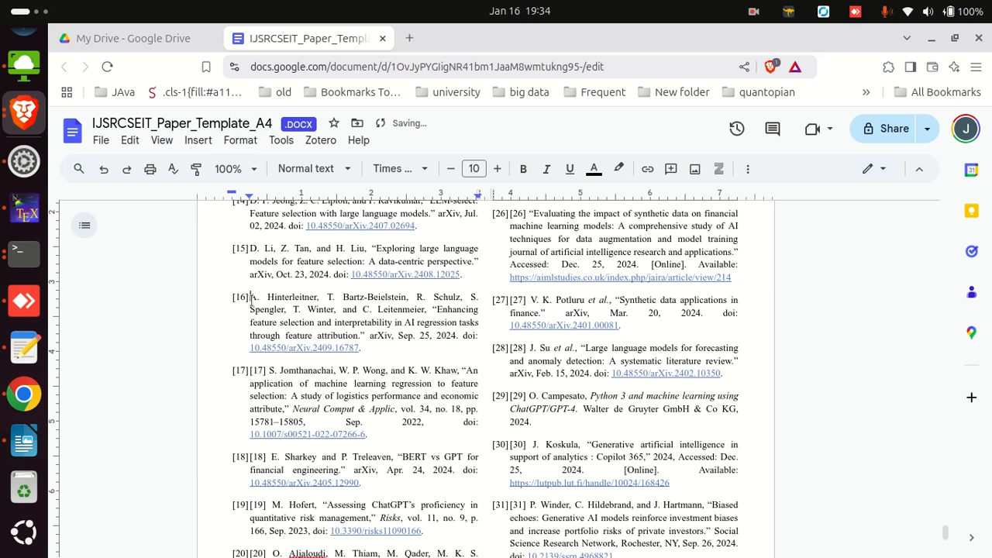
{"action": "left_click", "coordinate": [252, 370]}
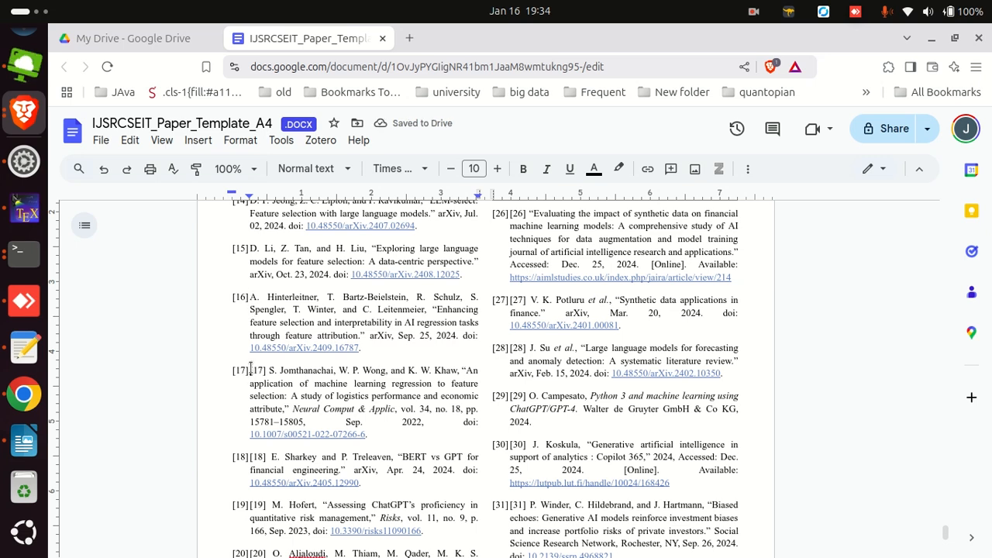
{"action": "key", "text": "Delete"}
{"action": "key", "text": "Delete"}
{"action": "key", "text": "Delete"}
{"action": "key", "text": "Delete"}
{"action": "key", "text": "Delete"}
Delete the duplicate typed "[18]" and its trailing space from reference 18, "BERT vs GPT for financial engineering"
{"action": "scroll", "coordinate": [272, 370], "scroll_direction": "down", "scroll_amount": 2}
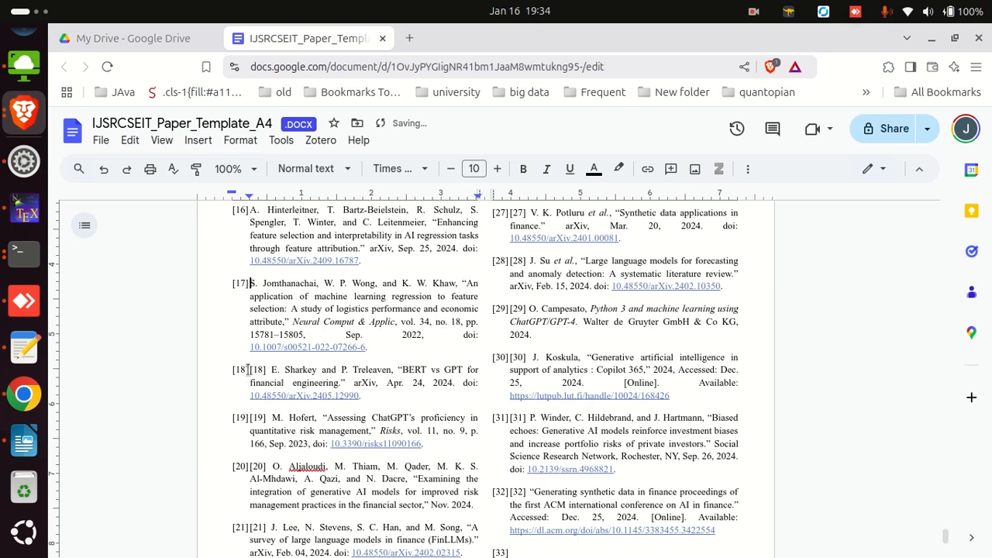
{"action": "left_click", "coordinate": [271, 371]}
{"action": "key", "text": "BackSpace"}
{"action": "key", "text": "BackSpace"}
{"action": "key", "text": "BackSpace"}
{"action": "key", "text": "BackSpace"}
{"action": "key", "text": "BackSpace"}
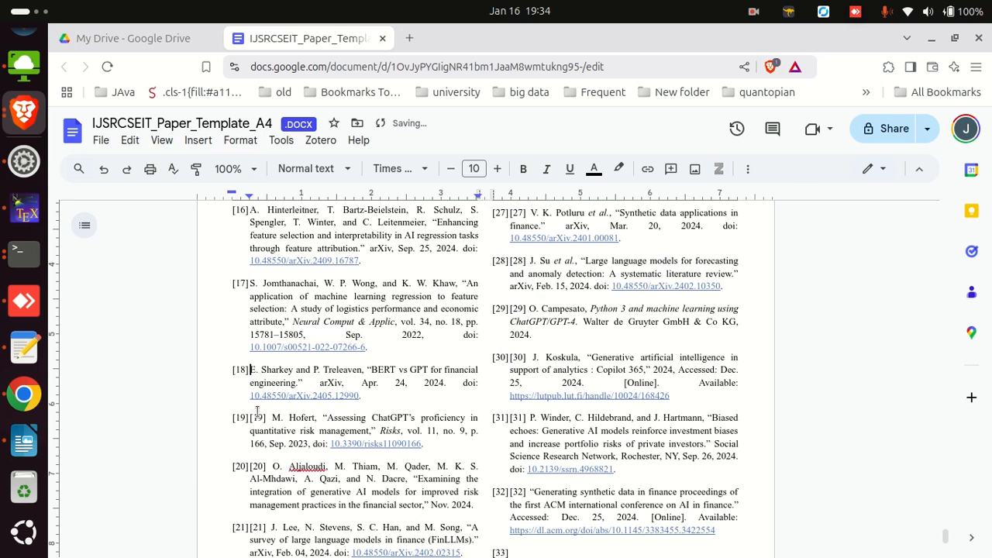
Remove the duplicate typed "[19]" from reference 19, making sure the author's initial stays in place
{"action": "key", "text": "Delete"}
{"action": "key", "text": "Delete"}
{"action": "key", "text": "Delete"}
{"action": "key", "text": "Delete"}
{"action": "key", "text": "Delete"}
{"action": "key", "text": "Delete"}
{"action": "key", "text": "Delete"}
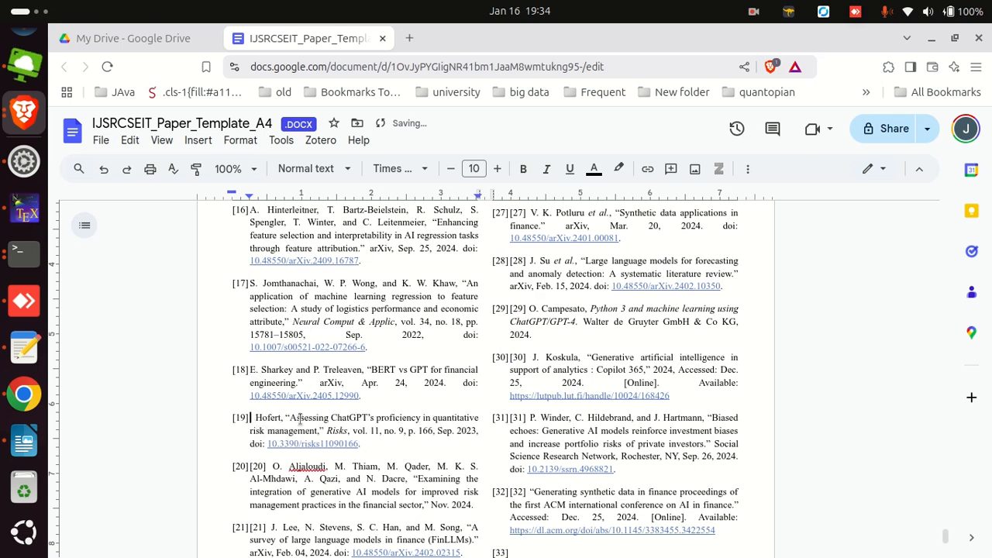
{"action": "type", "text": "M."}
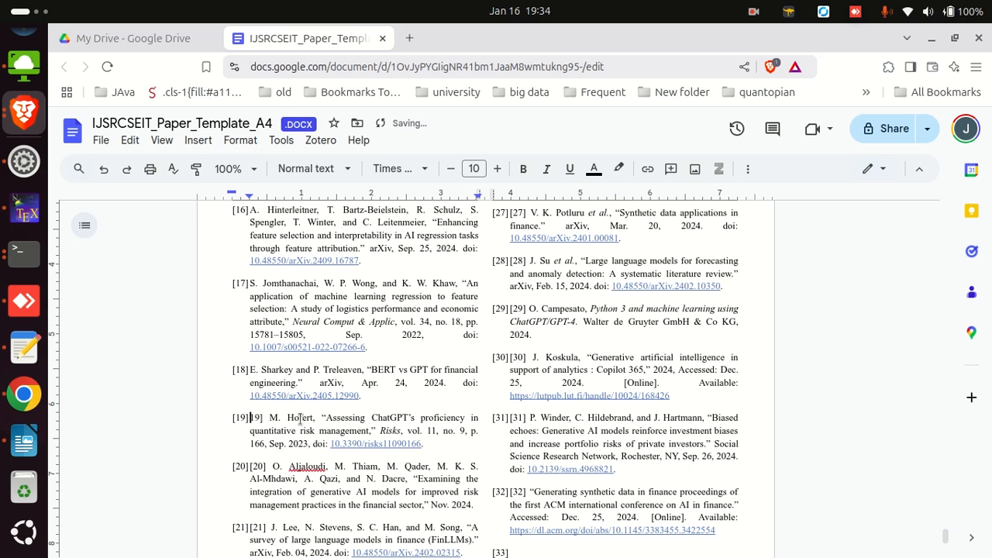
Remove the duplicate typed "[20]" and its trailing space from reference 20, keeping the first author's initial
{"action": "scroll", "coordinate": [265, 408], "scroll_direction": "down", "scroll_amount": 2}
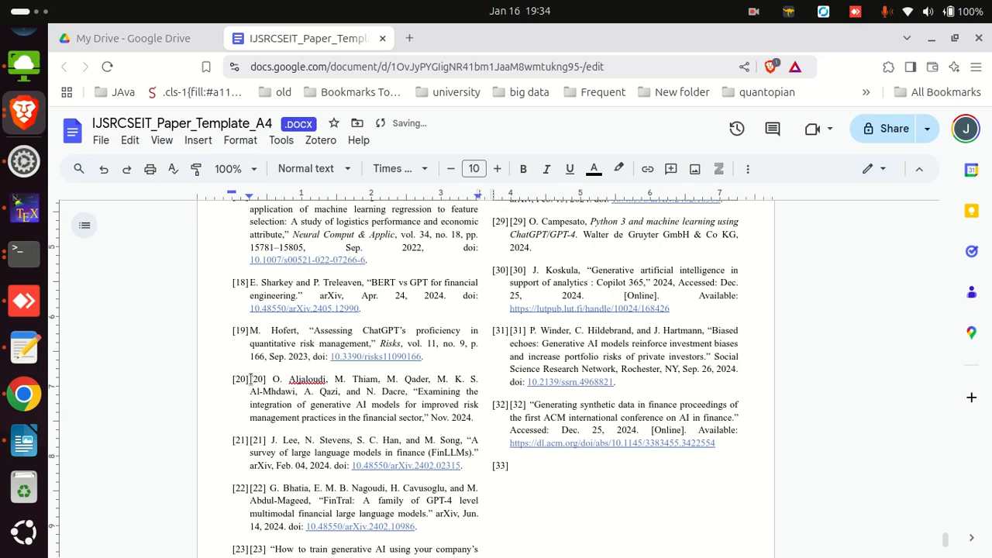
{"action": "key", "text": "Delete"}
{"action": "key", "text": "Delete"}
{"action": "key", "text": "Delete"}
{"action": "key", "text": "Delete"}
{"action": "key", "text": "Delete"}
{"action": "key", "text": "Delete"}
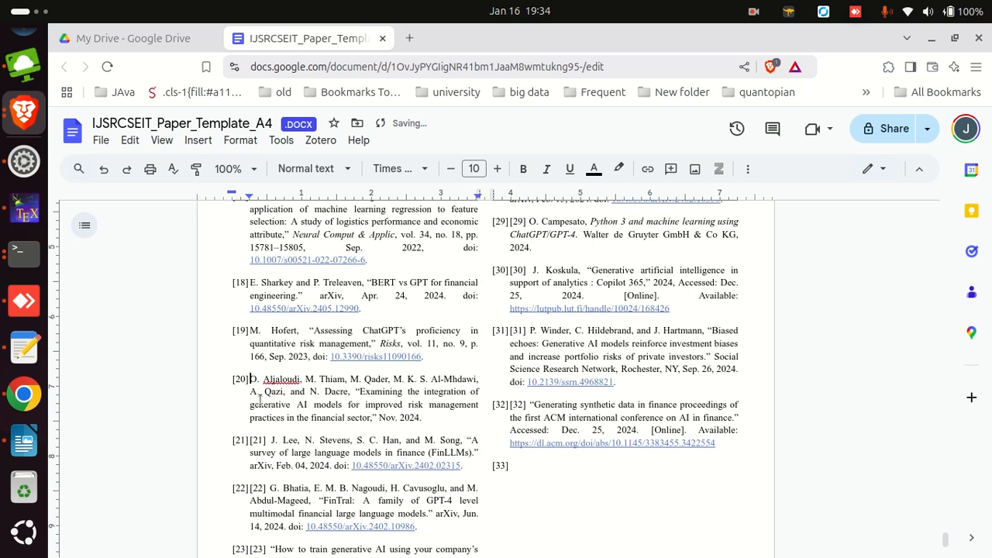
{"action": "type", "text": "O"}
Remove the duplicate typed "[21]" and its trailing space from reference 21, keeping the first author's initial
{"action": "left_click", "coordinate": [250, 439]}
{"action": "key", "text": "Delete"}
{"action": "key", "text": "Delete"}
{"action": "key", "text": "Delete"}
{"action": "key", "text": "Delete"}
{"action": "key", "text": "Delete"}
{"action": "key", "text": "Delete"}
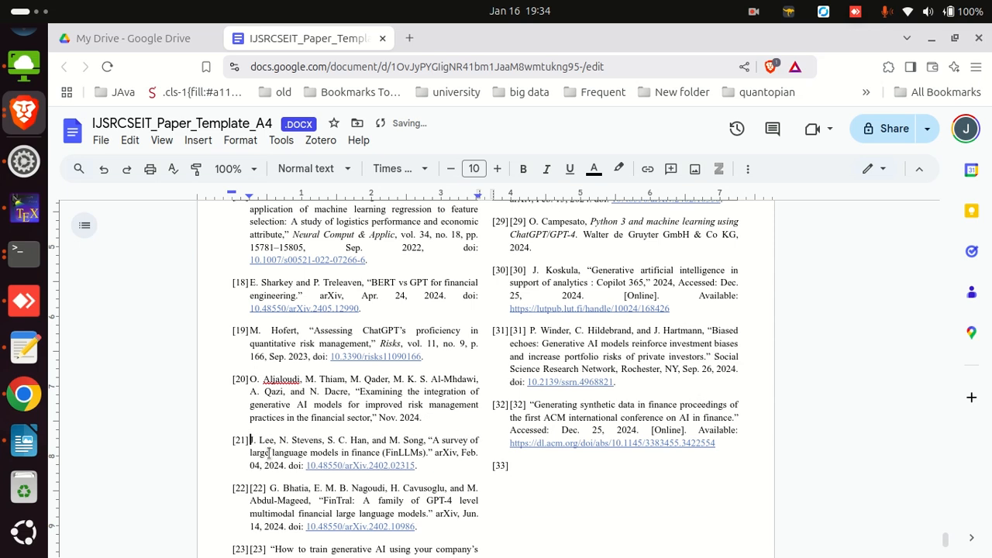
{"action": "type", "text": "J"}
Remove the duplicate typed "[22]" and its trailing space from reference 22, keeping the first author's initial
{"action": "left_click", "coordinate": [250, 487]}
{"action": "key", "text": "Delete"}
{"action": "key", "text": "Delete"}
{"action": "key", "text": "Delete"}
{"action": "key", "text": "Delete"}
{"action": "key", "text": "Delete"}
{"action": "key", "text": "Delete"}
{"action": "type", "text": "G"}
Delete the duplicate typed "[23]" in front of the title "How to train generative AI using your company's data"
{"action": "scroll", "coordinate": [248, 457], "scroll_direction": "down", "scroll_amount": 4}
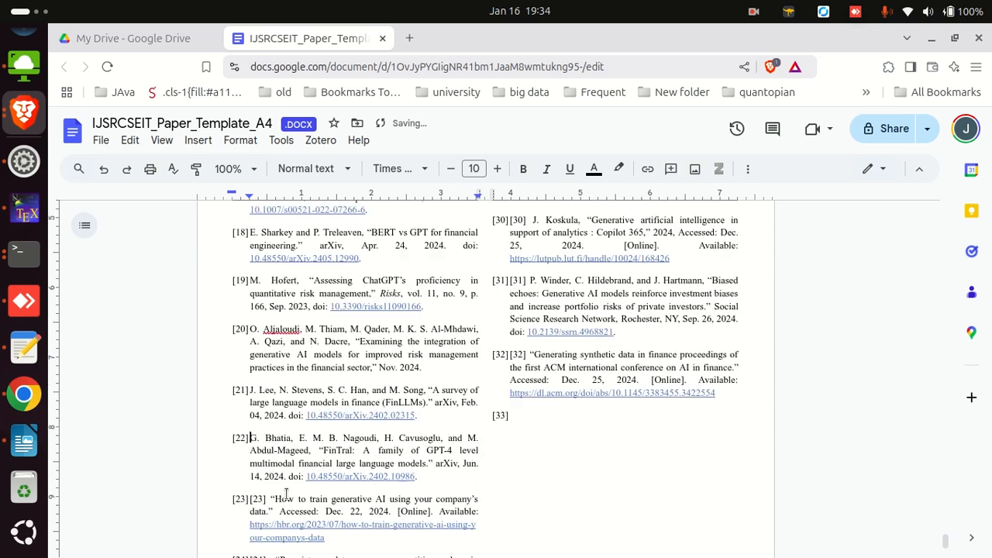
{"action": "left_click", "coordinate": [249, 376]}
{"action": "key", "text": "Delete"}
{"action": "key", "text": "Delete"}
{"action": "key", "text": "Delete"}
{"action": "key", "text": "Delete"}
{"action": "key", "text": "Delete"}
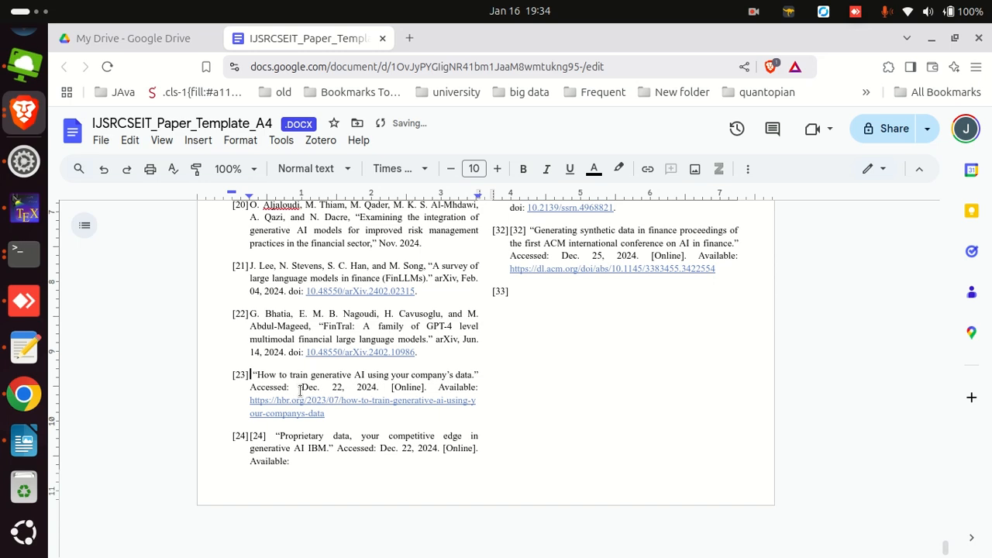
Delete the duplicate typed "[24]" in front of the title "Proprietary data, your competitive edge in generative AI"
{"action": "key", "text": "Delete"}
{"action": "key", "text": "Delete"}
{"action": "key", "text": "Delete"}
{"action": "key", "text": "Delete"}
{"action": "key", "text": "Delete"}
{"action": "scroll", "coordinate": [569, 414], "scroll_direction": "up", "scroll_amount": 14}
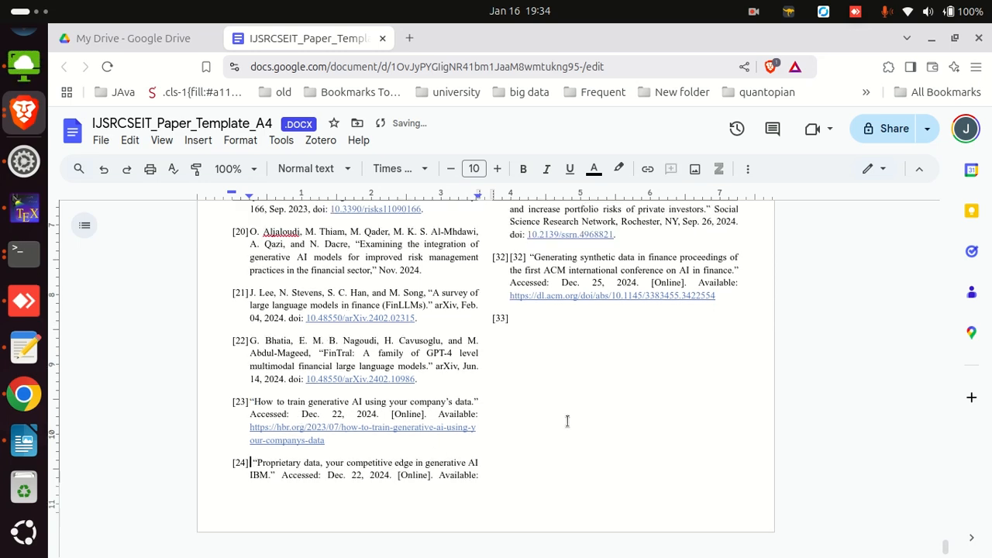
Remove the duplicate typed "[25]" and its trailing space from reference 25, keeping the first author's initial
{"action": "left_click", "coordinate": [511, 376]}
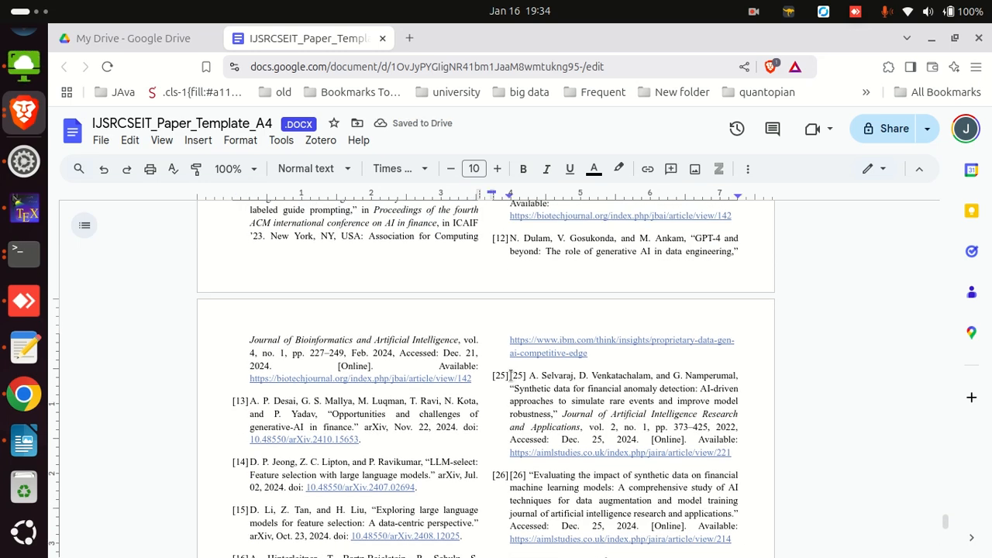
{"action": "key", "text": "Delete"}
{"action": "key", "text": "Delete"}
{"action": "key", "text": "Delete"}
{"action": "key", "text": "Delete"}
{"action": "key", "text": "Delete"}
Delete the duplicate typed "[26]" in front of the title "Evaluating the impact of synthetic data on financial machine learning models"
{"action": "left_click", "coordinate": [511, 476]}
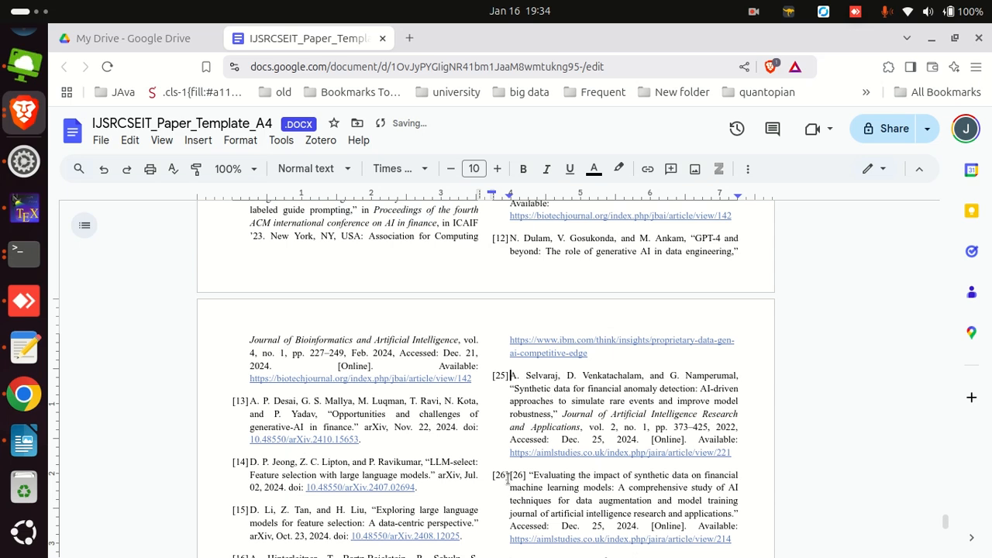
{"action": "key", "text": "Delete"}
{"action": "key", "text": "Delete"}
{"action": "key", "text": "Delete"}
{"action": "key", "text": "Delete"}
{"action": "key", "text": "Delete"}
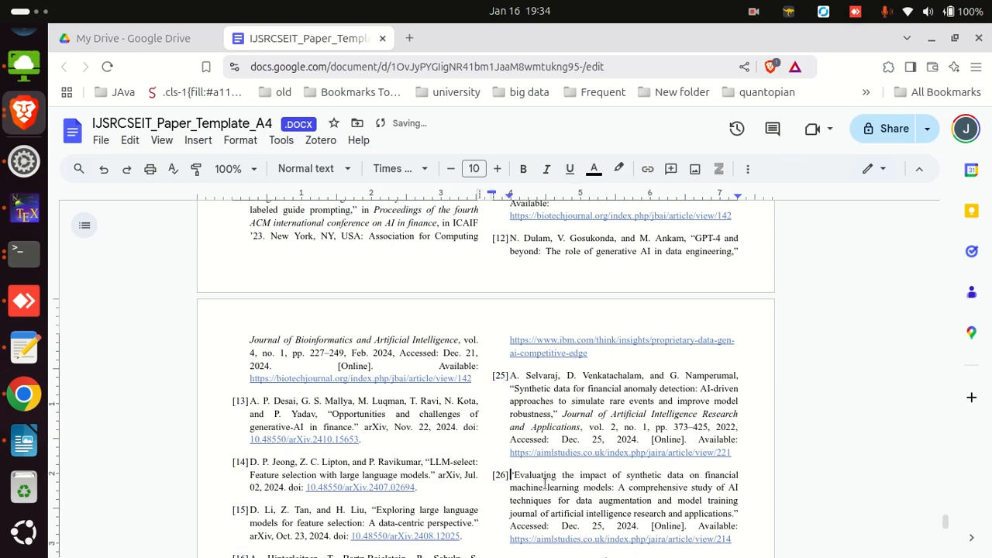
Remove the duplicate typed "[27]" and its trailing space from reference 27, "Synthetic data applications in finance"
{"action": "scroll", "coordinate": [509, 477], "scroll_direction": "down", "scroll_amount": 2}
{"action": "left_click", "coordinate": [510, 475]}
{"action": "key", "text": "Delete"}
{"action": "key", "text": "Delete"}
{"action": "key", "text": "Delete"}
{"action": "key", "text": "Delete"}
{"action": "key", "text": "Delete"}
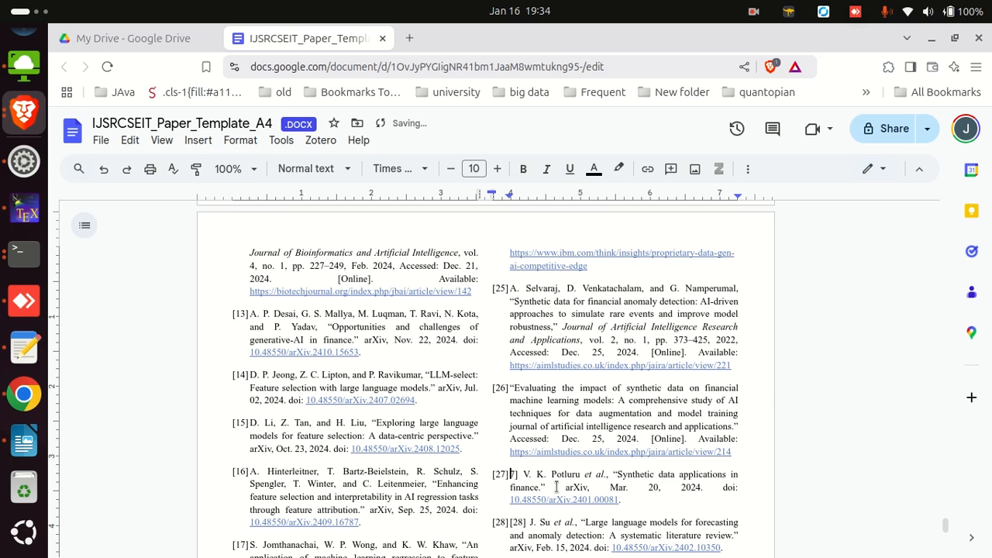
Remove the duplicate typed "[28]" and its trailing space from reference 28, keeping the first author's initial
{"action": "scroll", "coordinate": [547, 474], "scroll_direction": "down", "scroll_amount": 2}
{"action": "left_click", "coordinate": [511, 439]}
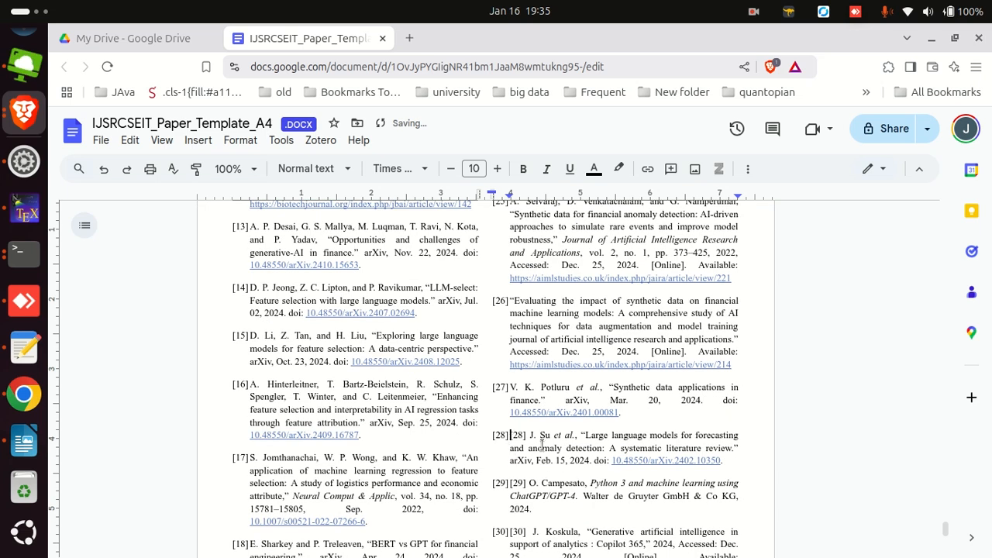
{"action": "key", "text": "Delete"}
{"action": "key", "text": "Delete"}
{"action": "key", "text": "Delete"}
{"action": "key", "text": "Delete"}
{"action": "key", "text": "Delete"}
Remove the duplicate typed "[29]" and its trailing space from reference 29, keeping the author's initial
{"action": "left_click", "coordinate": [509, 482]}
{"action": "key", "text": "Delete"}
{"action": "key", "text": "Delete"}
{"action": "key", "text": "Delete"}
{"action": "key", "text": "Delete"}
{"action": "key", "text": "Delete"}
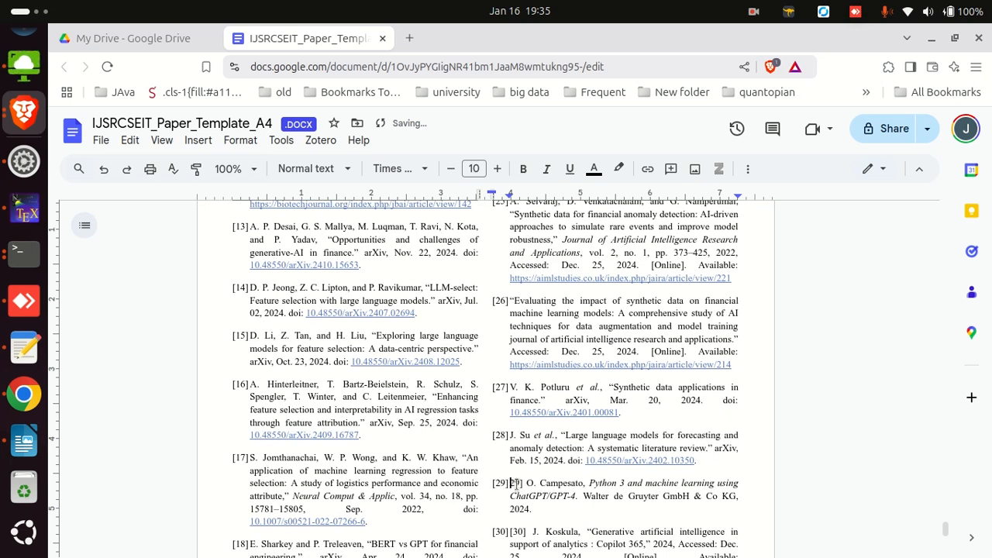
Remove the duplicate typed "[30]" and its trailing space from reference 30, keeping the author's initial
{"action": "scroll", "coordinate": [517, 422], "scroll_direction": "down", "scroll_amount": 4}
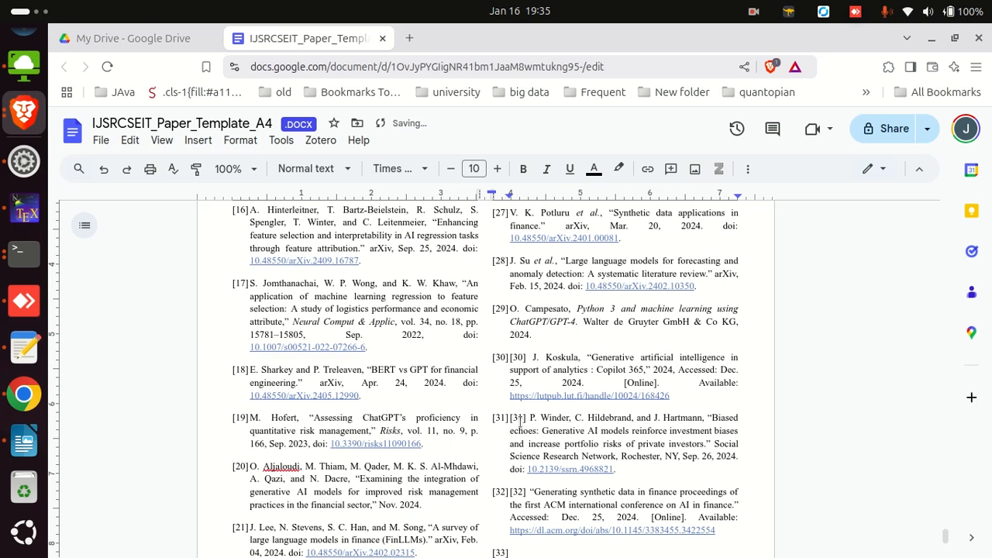
{"action": "left_click", "coordinate": [512, 356]}
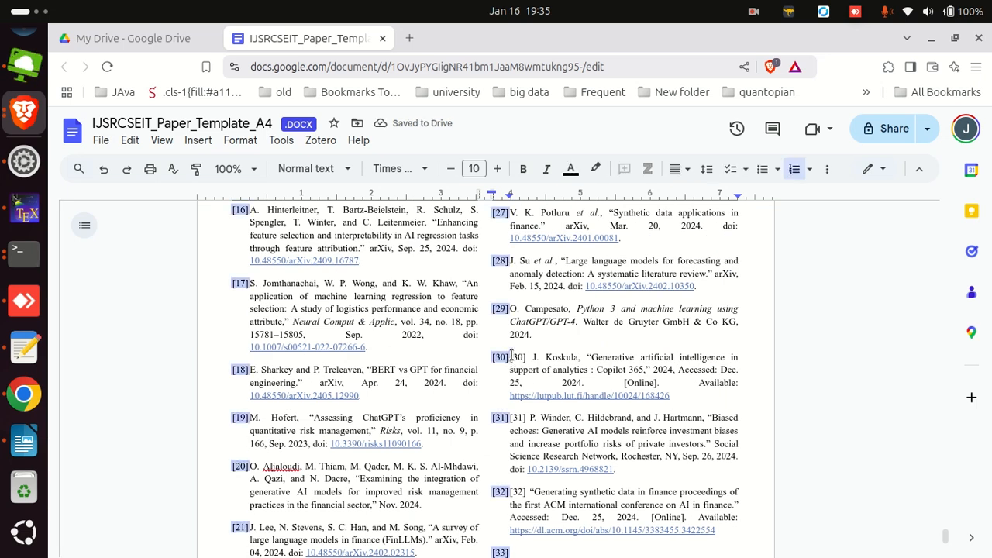
{"action": "key", "text": "Delete"}
{"action": "key", "text": "Delete"}
{"action": "key", "text": "Delete"}
{"action": "key", "text": "Delete"}
{"action": "key", "text": "Delete"}
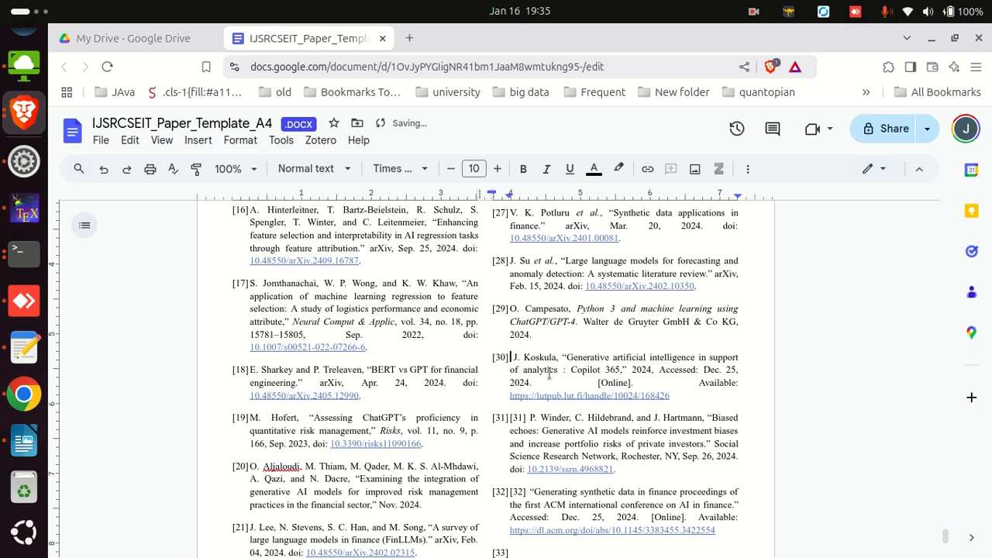
Remove the duplicate typed "[31]" and its trailing space from reference 31, keeping the first author's initial
{"action": "left_click", "coordinate": [512, 416]}
{"action": "key", "text": "Delete"}
{"action": "key", "text": "Delete"}
{"action": "key", "text": "Delete"}
{"action": "key", "text": "Delete"}
{"action": "key", "text": "Delete"}
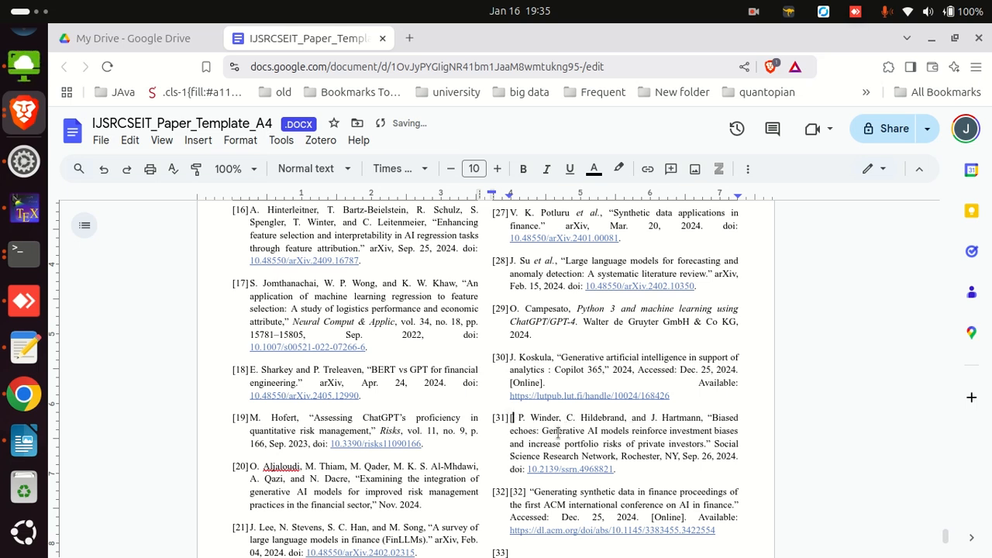
Delete the duplicate typed "[32]" before the title "Generating synthetic data in finance" and remove the empty reference 33
{"action": "scroll", "coordinate": [542, 438], "scroll_direction": "down", "scroll_amount": 2}
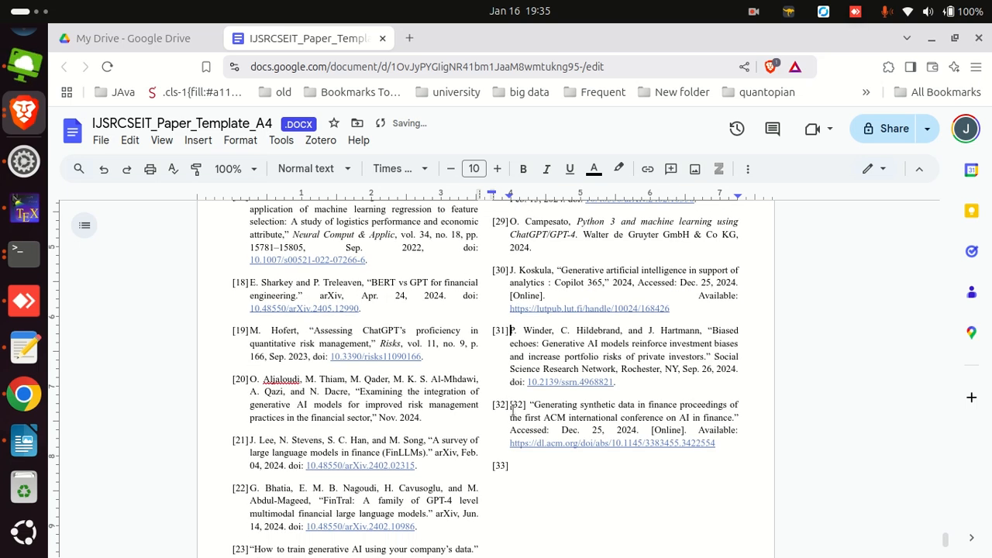
{"action": "left_click", "coordinate": [513, 404]}
{"action": "key", "text": "Delete"}
{"action": "key", "text": "Delete"}
{"action": "key", "text": "Delete"}
{"action": "key", "text": "Delete"}
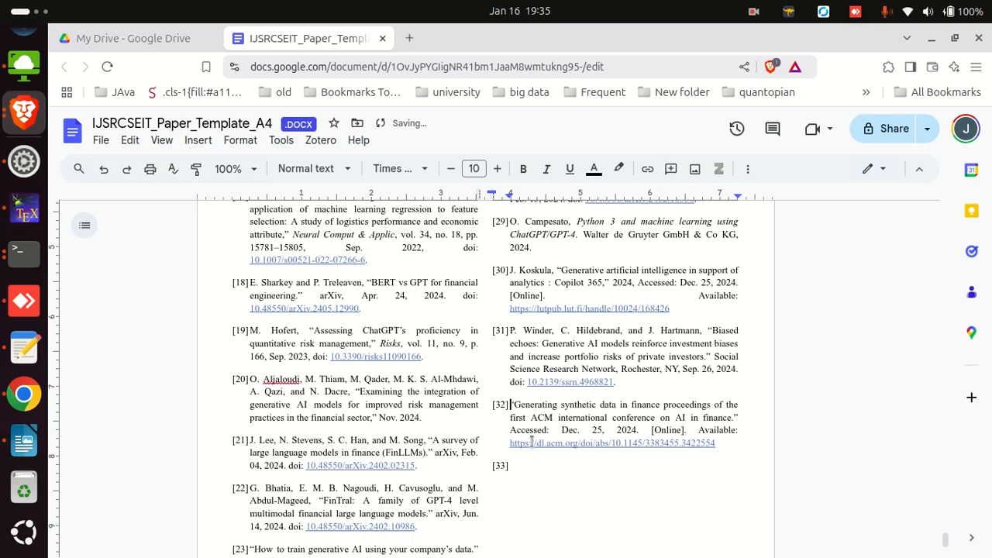
{"action": "left_click", "coordinate": [514, 465]}
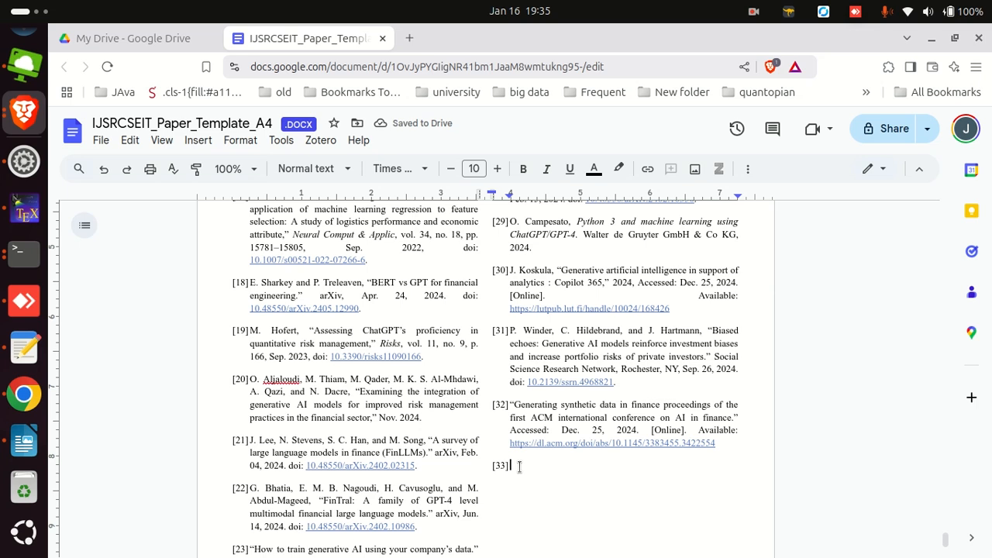
{"action": "key", "text": "BackSpace"}
Review the paper from the reference list back to the proposals and credit risk text on page 2
{"action": "scroll", "coordinate": [523, 463], "scroll_direction": "up", "scroll_amount": 15}
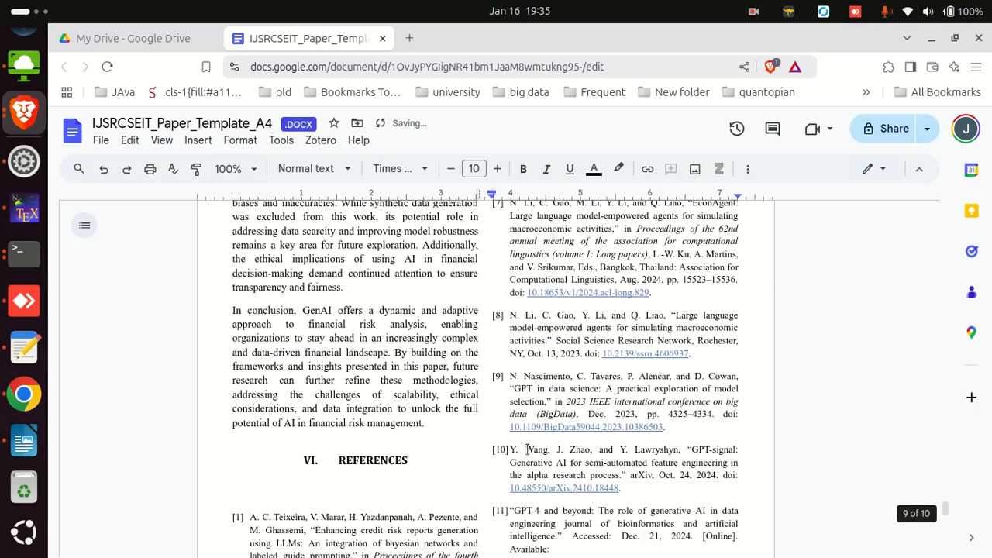
{"action": "scroll", "coordinate": [415, 448], "scroll_direction": "up", "scroll_amount": 20}
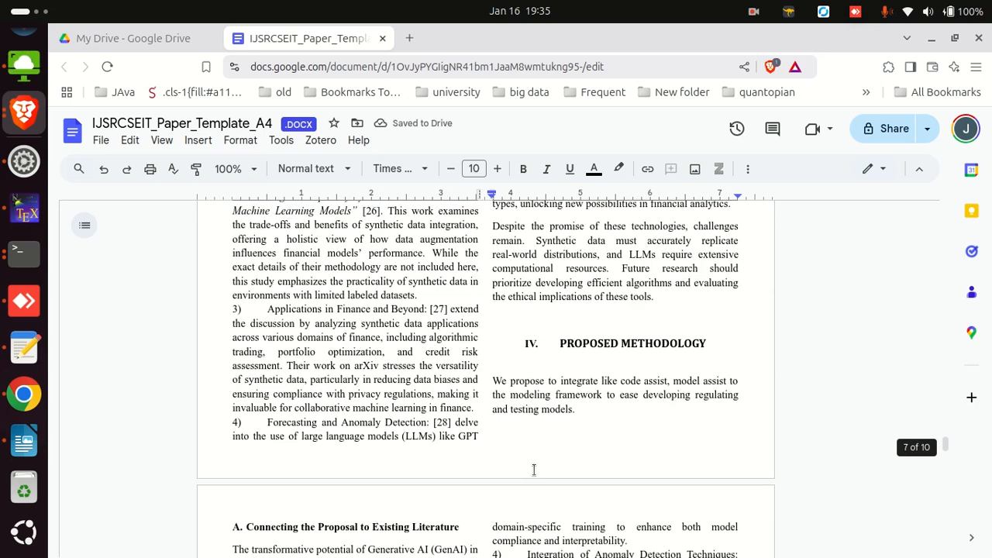
{"action": "scroll", "coordinate": [534, 480], "scroll_direction": "up", "scroll_amount": 20}
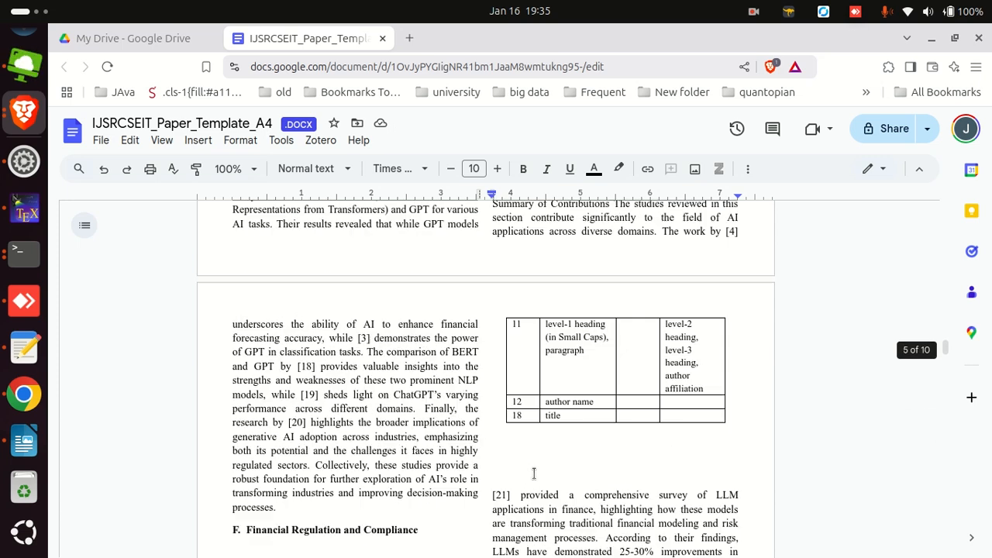
{"action": "scroll", "coordinate": [534, 474], "scroll_direction": "up", "scroll_amount": 10}
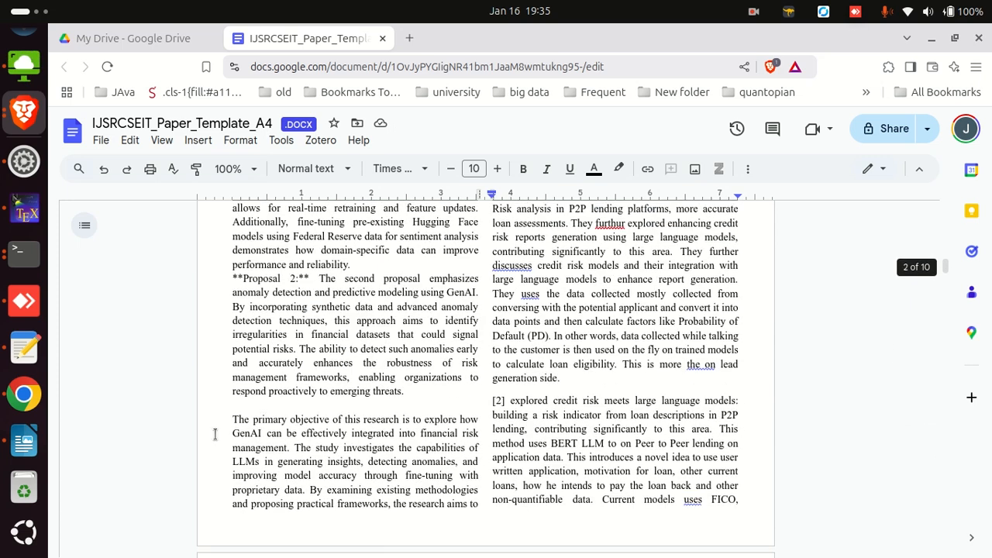
Switch to r20.docx in LibreOffice Writer and look from its bibliography back to the literature review text
{"action": "left_click", "coordinate": [24, 441]}
{"action": "scroll", "coordinate": [505, 428], "scroll_direction": "down", "scroll_amount": 6}
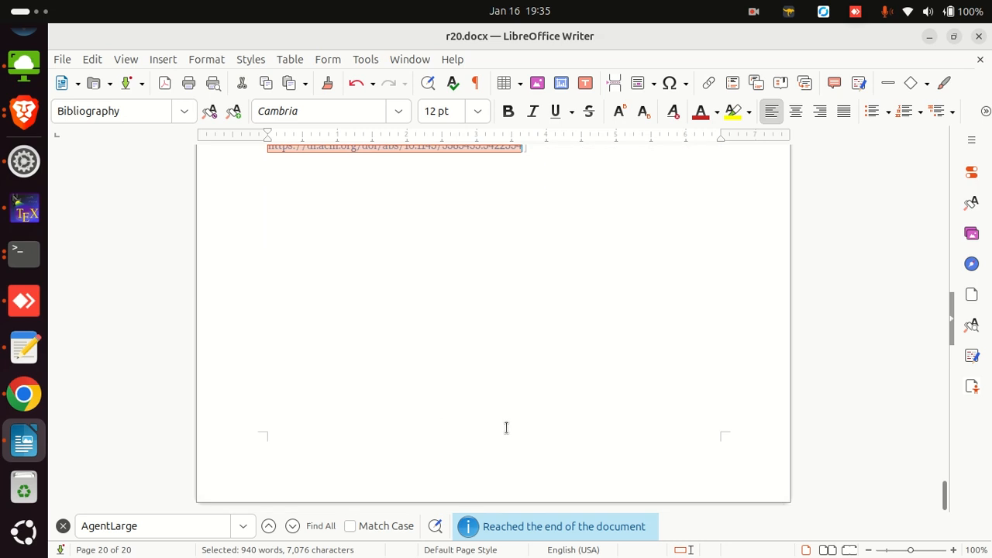
{"action": "scroll", "coordinate": [507, 433], "scroll_direction": "up", "scroll_amount": 6}
{"action": "scroll", "coordinate": [504, 430], "scroll_direction": "up", "scroll_amount": 8}
{"action": "scroll", "coordinate": [501, 390], "scroll_direction": "up", "scroll_amount": 12}
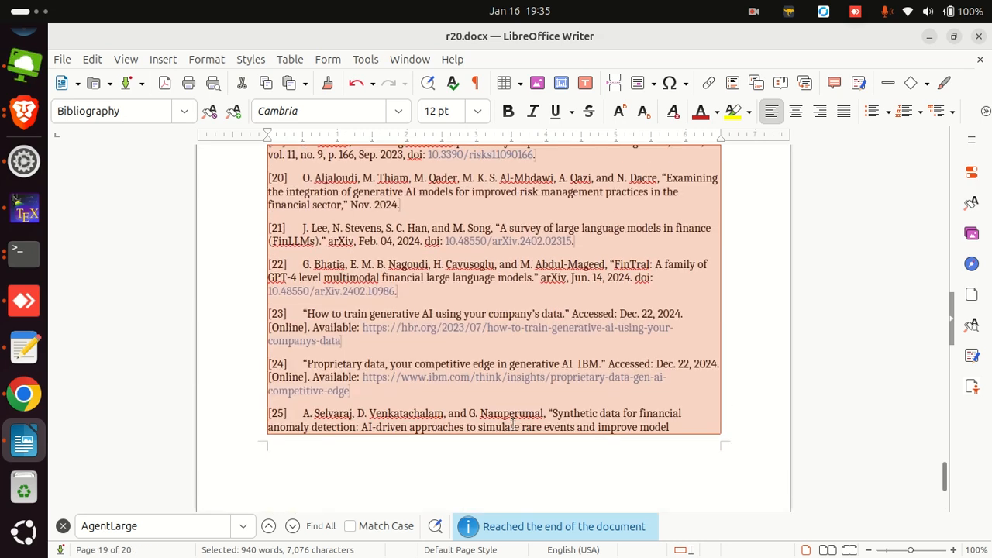
{"action": "left_click_drag", "start_coordinate": [947, 460], "coordinate": [947, 207]}
{"action": "scroll", "coordinate": [525, 399], "scroll_direction": "down", "scroll_amount": 5}
{"action": "scroll", "coordinate": [526, 399], "scroll_direction": "down", "scroll_amount": 3}
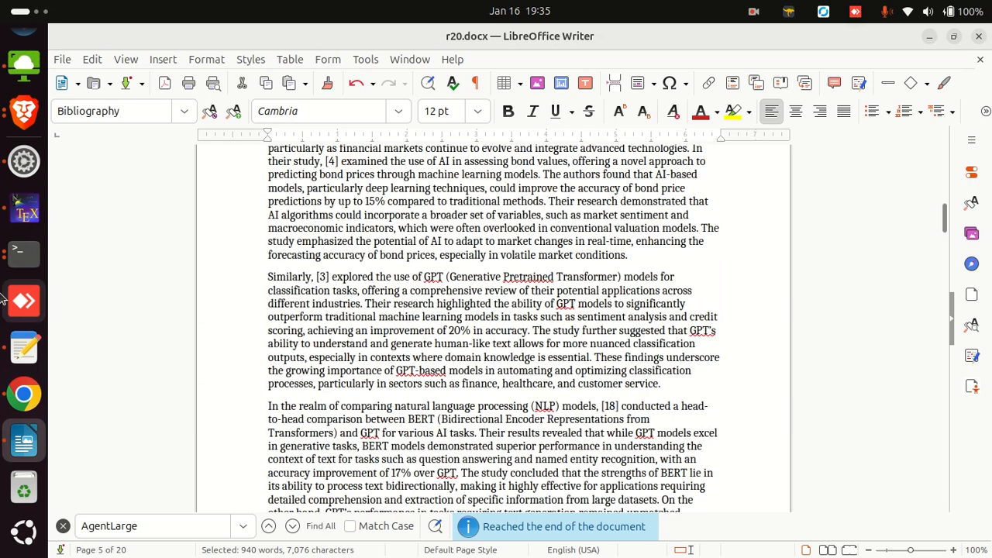
{"action": "scroll", "coordinate": [24, 213], "scroll_direction": "up", "scroll_amount": 3}
Open r20.pdf from the ieee_conf_genai_fin_risk folder, maximize it and examine the study tables on page 3
{"action": "left_click", "coordinate": [31, 155]}
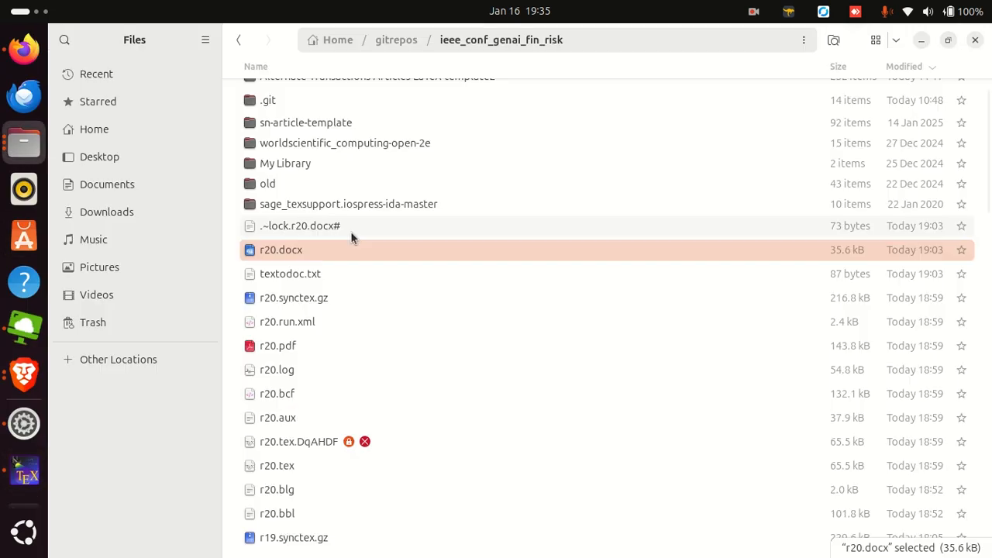
{"action": "double_click", "coordinate": [302, 348]}
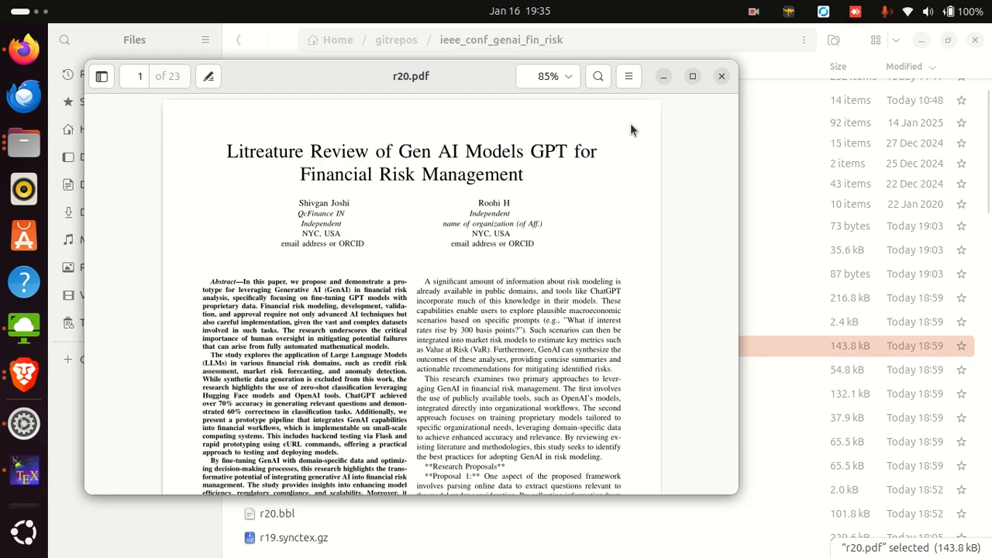
{"action": "left_click", "coordinate": [693, 76]}
{"action": "scroll", "coordinate": [699, 242], "scroll_direction": "down", "scroll_amount": 15}
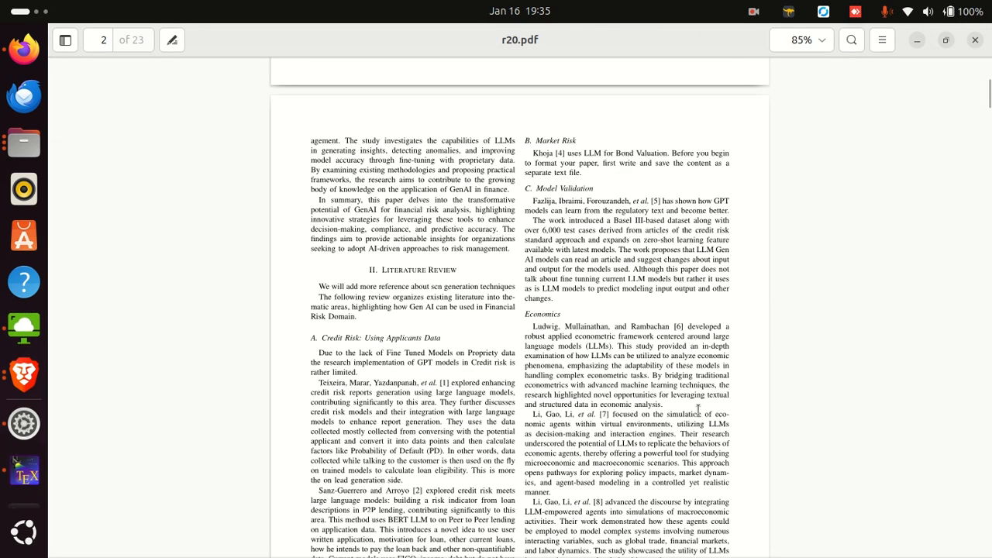
{"action": "scroll", "coordinate": [697, 402], "scroll_direction": "down", "scroll_amount": 4}
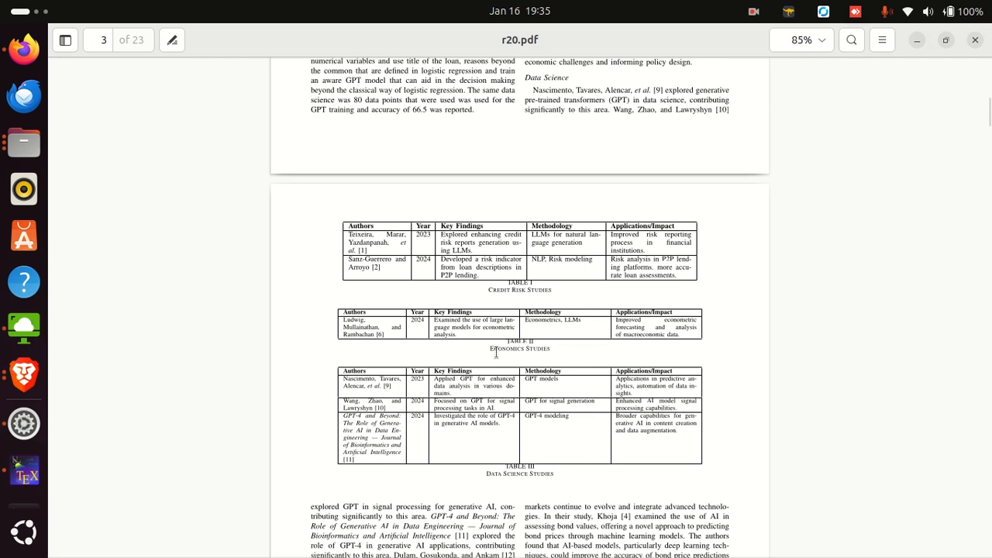
Return to r20.docx in LibreOffice Writer and examine its first pages for the study tables
{"action": "key", "text": "alt+Tab"}
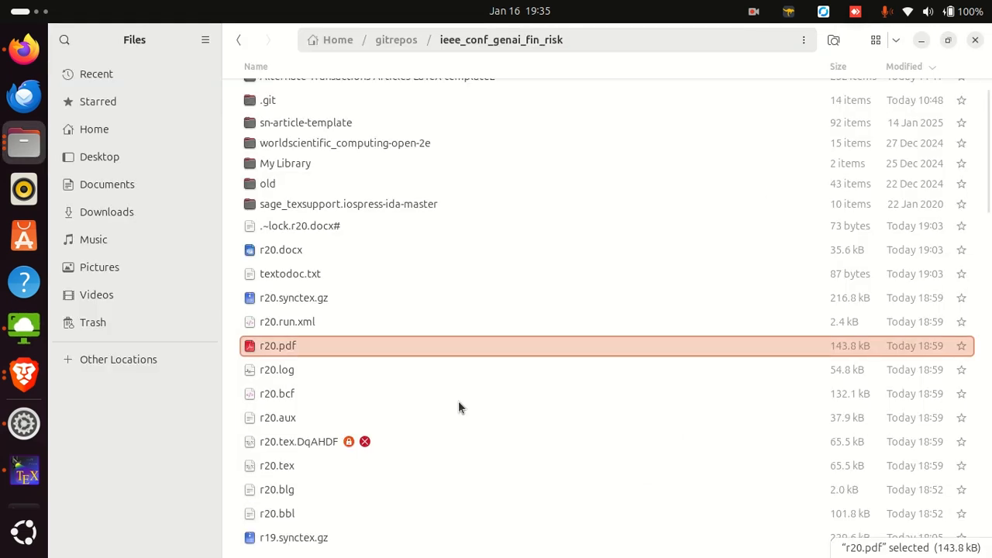
{"action": "scroll", "coordinate": [24, 372], "scroll_direction": "down", "scroll_amount": 5}
{"action": "left_click", "coordinate": [24, 393]}
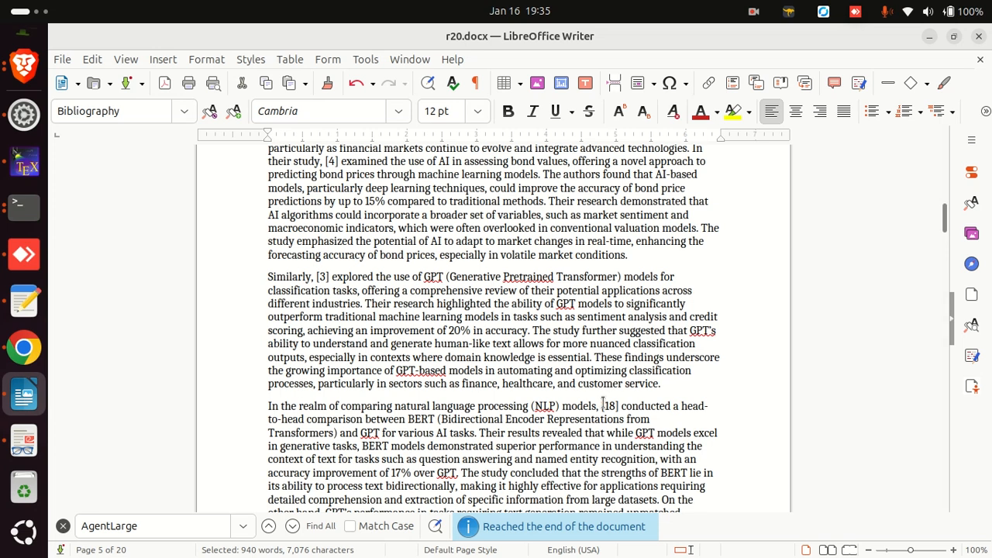
{"action": "scroll", "coordinate": [664, 403], "scroll_direction": "up", "scroll_amount": 20}
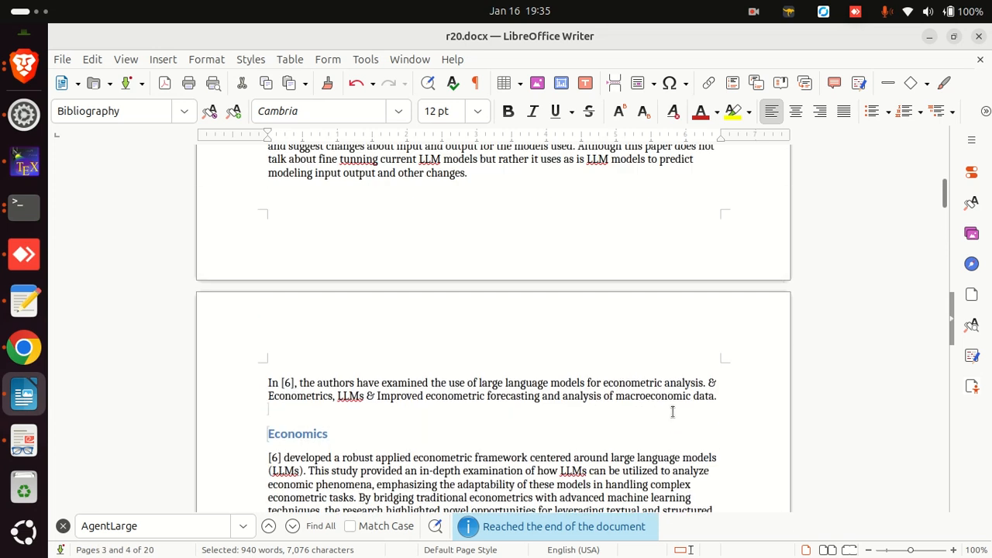
{"action": "scroll", "coordinate": [672, 409], "scroll_direction": "up", "scroll_amount": 20}
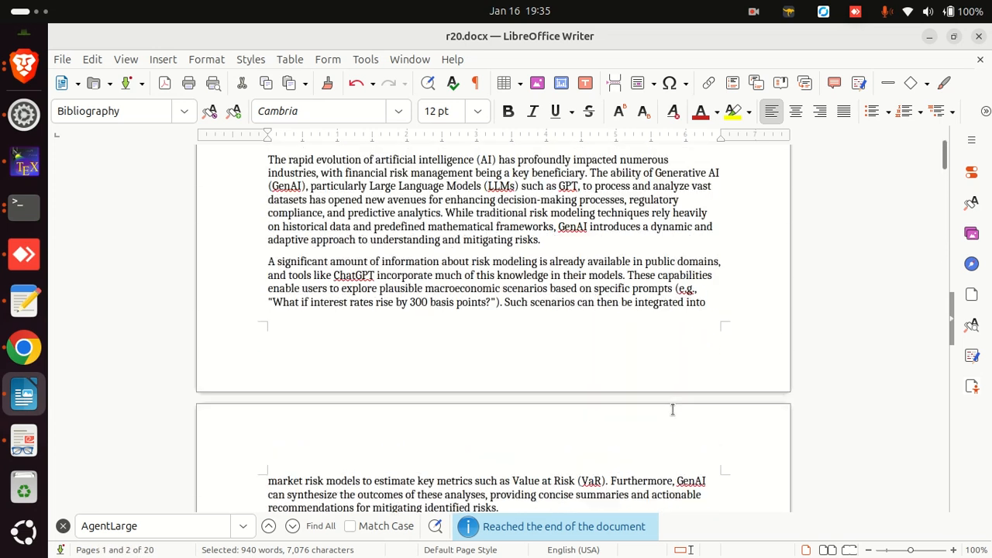
{"action": "scroll", "coordinate": [672, 409], "scroll_direction": "up", "scroll_amount": 4}
{"action": "scroll", "coordinate": [651, 407], "scroll_direction": "down", "scroll_amount": 12}
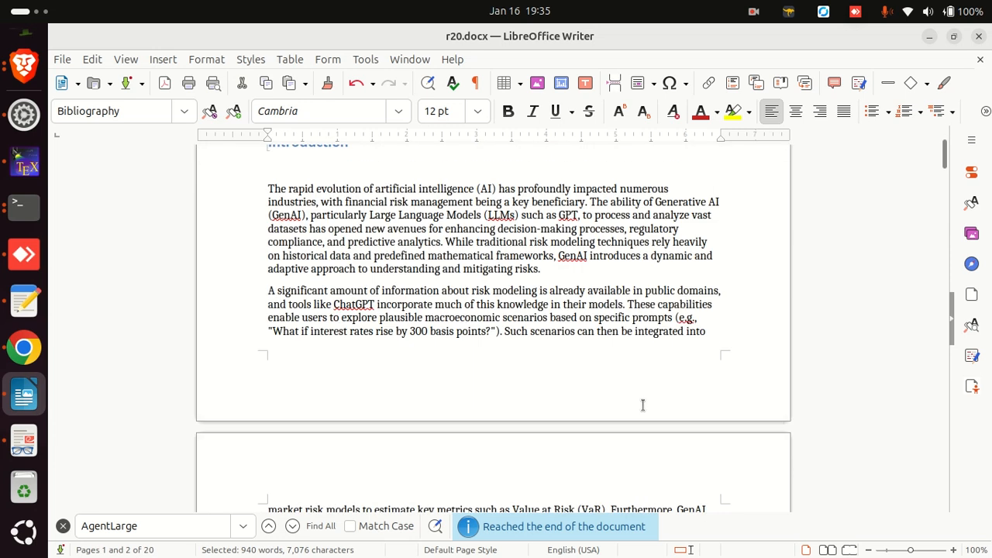
Search r20.docx for "credit risk" and extend the search to "credit risk studies"
{"action": "key", "text": "ctrl+f"}
{"action": "type", "text": "credit"}
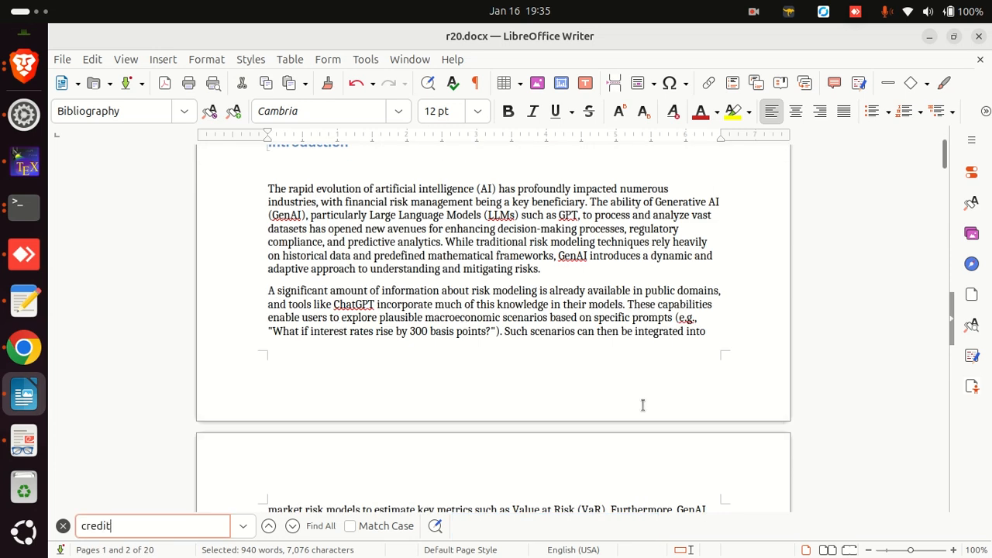
{"action": "type", "text": " risk"}
{"action": "key", "text": "Return"}
{"action": "type", "text": "studies"}
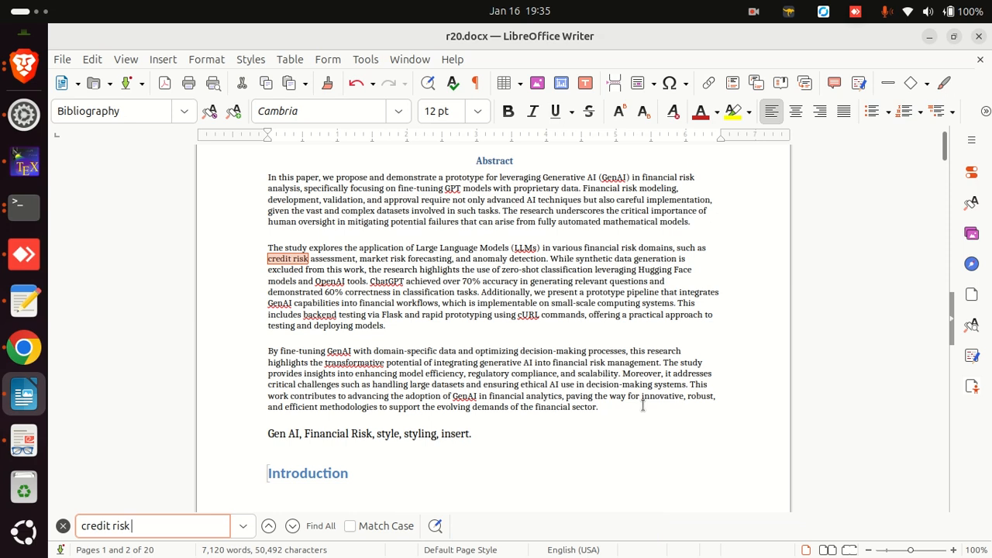
{"action": "key", "text": "Return"}
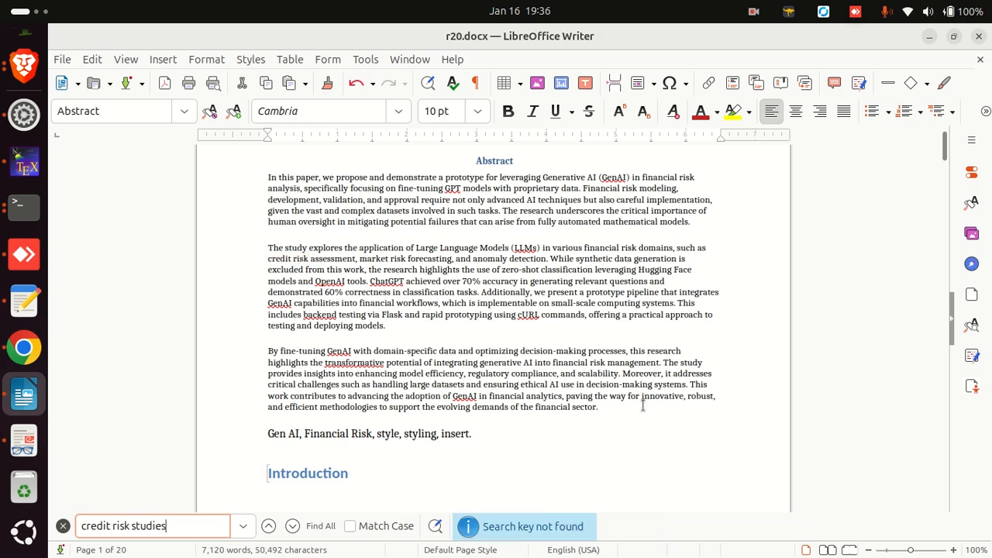
Save r20.docx as a copy named r20_cleaned in Word 2007 format and close the document
{"action": "key", "text": "Escape"}
{"action": "left_click", "coordinate": [74, 61]}
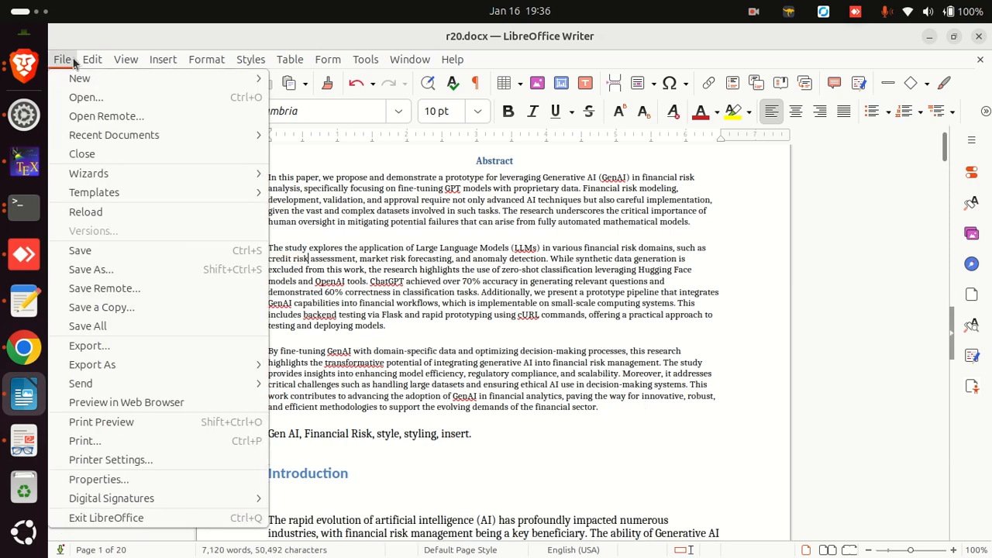
{"action": "left_click", "coordinate": [121, 270]}
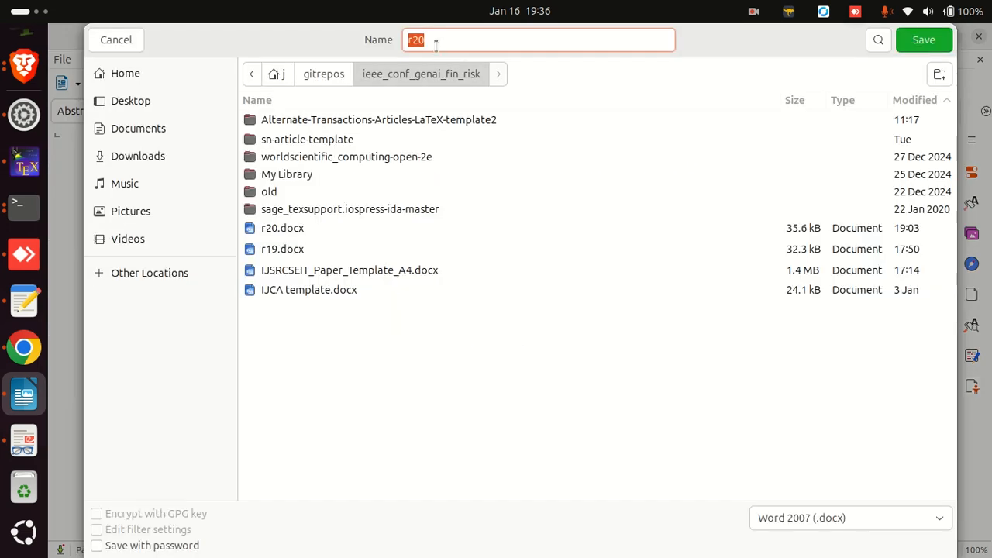
{"action": "left_click", "coordinate": [447, 42]}
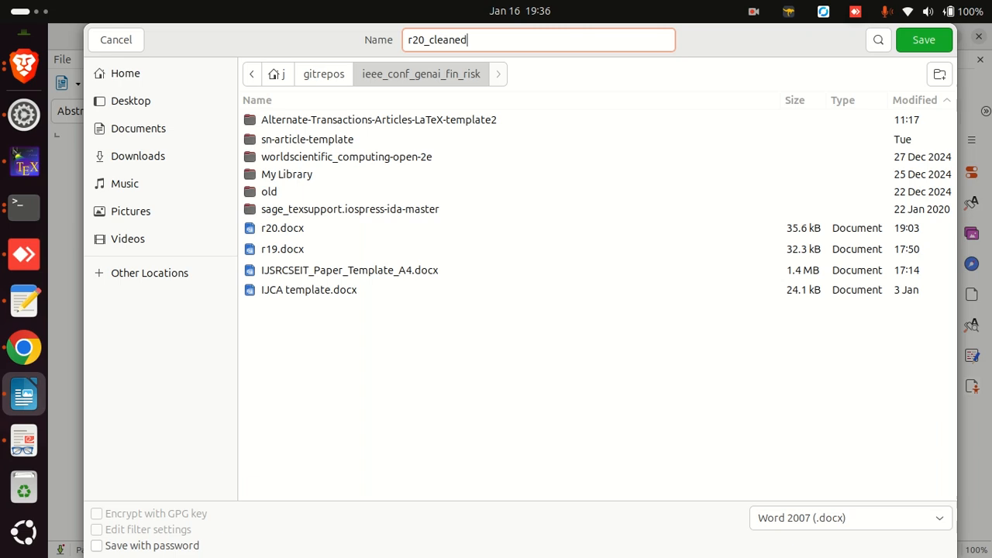
{"action": "key", "text": "Return"}
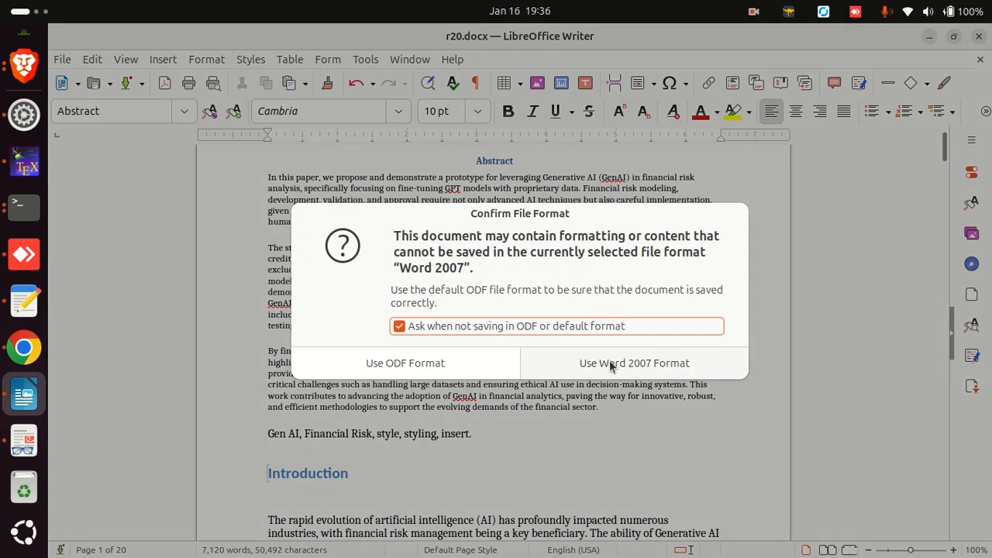
{"action": "left_click", "coordinate": [609, 362]}
{"action": "scroll", "coordinate": [547, 360], "scroll_direction": "down", "scroll_amount": 7}
{"action": "scroll", "coordinate": [547, 359], "scroll_direction": "down", "scroll_amount": 3}
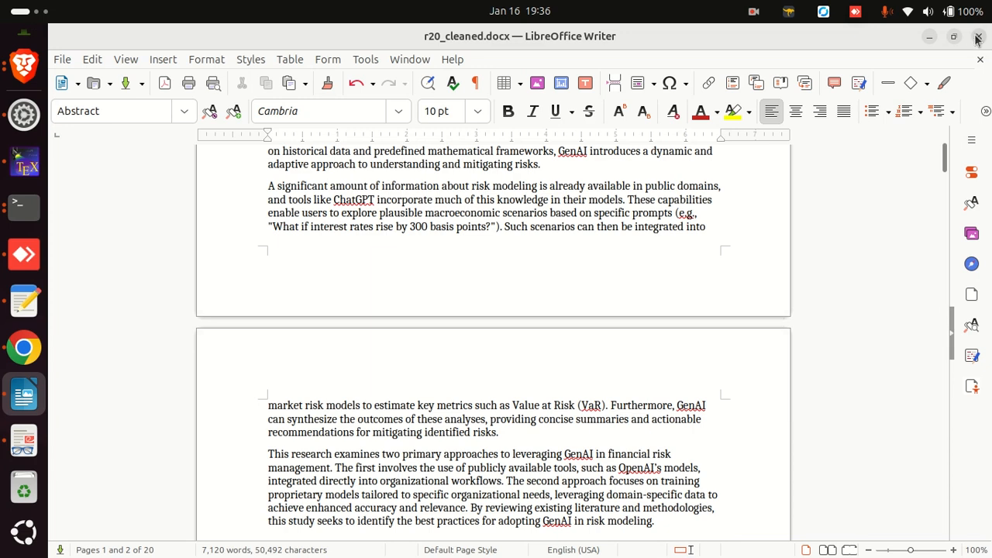
{"action": "left_click", "coordinate": [664, 217]}
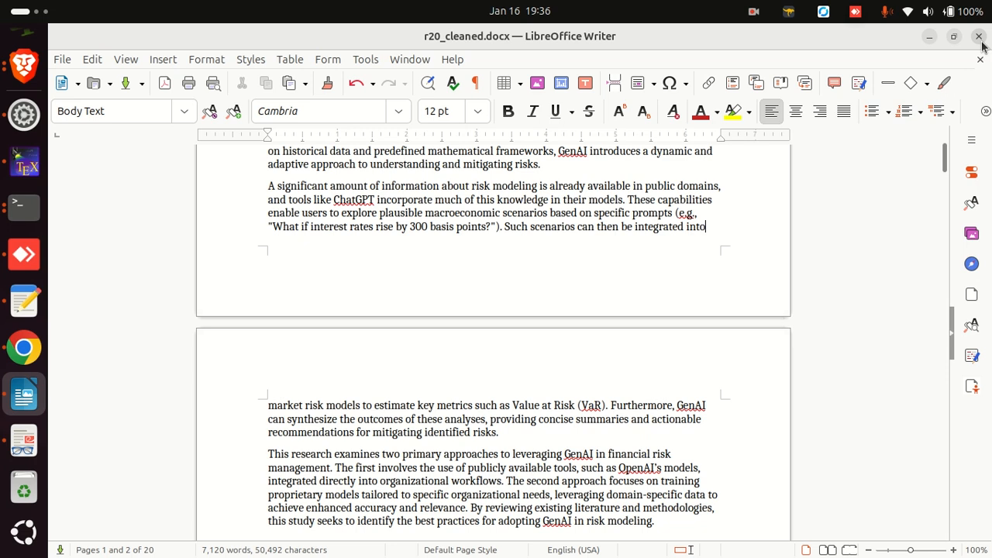
{"action": "left_click", "coordinate": [979, 38]}
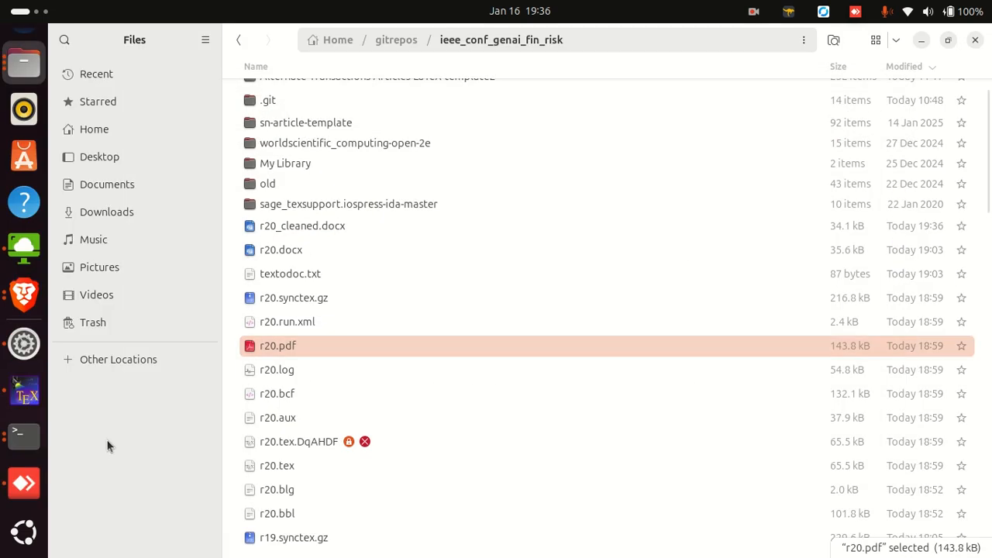
Switch to the terminal and rerun the pandoc conversion of r20.tex to r20.docx with b.bib, ieee.csl and citeproc
{"action": "left_click", "coordinate": [26, 420]}
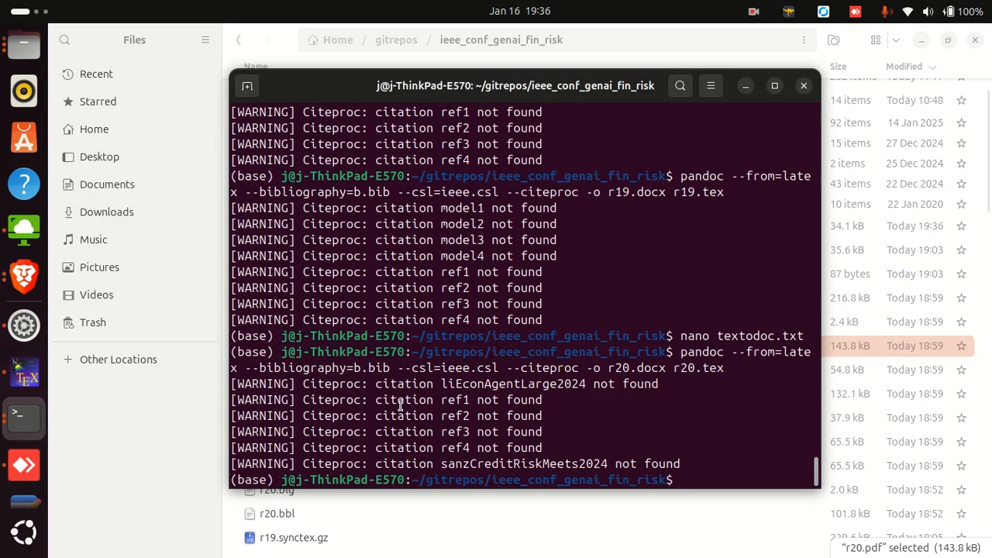
{"action": "key", "text": "Up"}
{"action": "key", "text": "Return"}
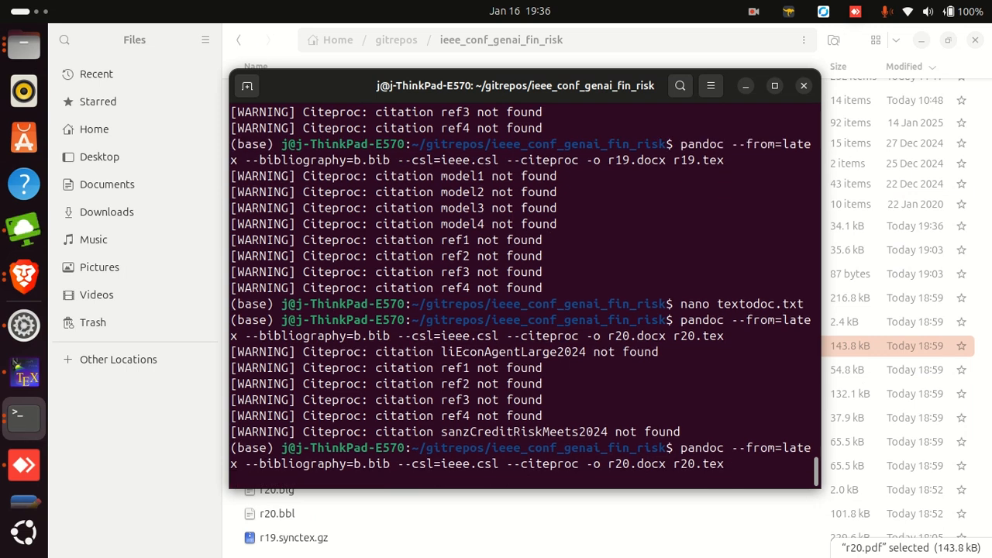
Return to the ieee_conf_genai_fin_risk folder and open the regenerated r20.docx in LibreOffice Writer
{"action": "left_click", "coordinate": [899, 251]}
{"action": "scroll", "coordinate": [720, 302], "scroll_direction": "up", "scroll_amount": 1}
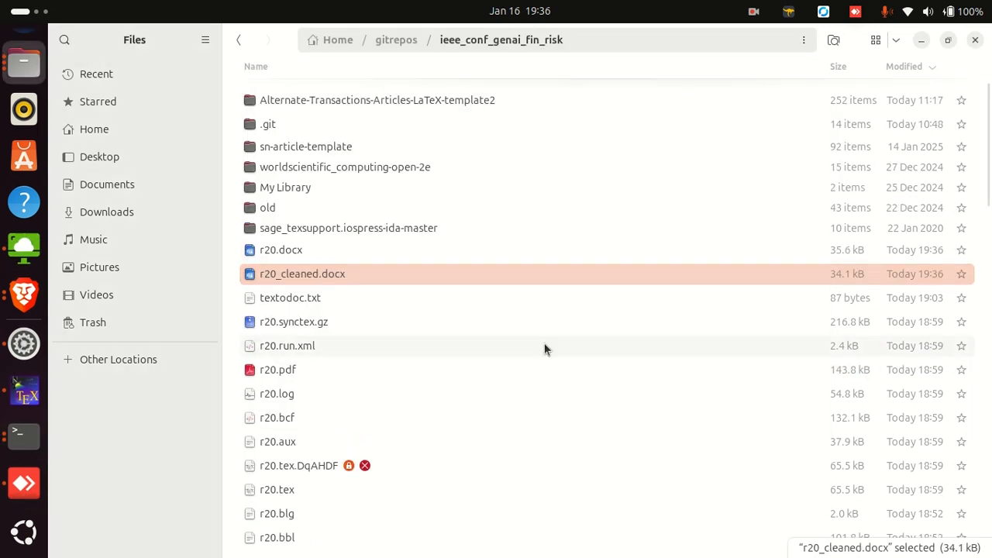
{"action": "double_click", "coordinate": [306, 253]}
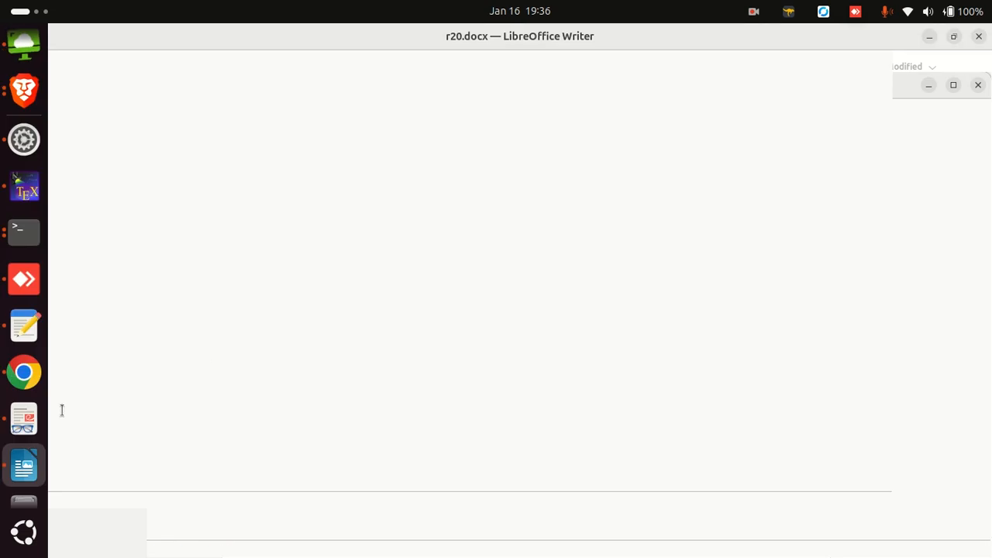
Check the table captions in r20.pdf, then search r20.docx for "credit risk studies"
{"action": "left_click", "coordinate": [24, 394]}
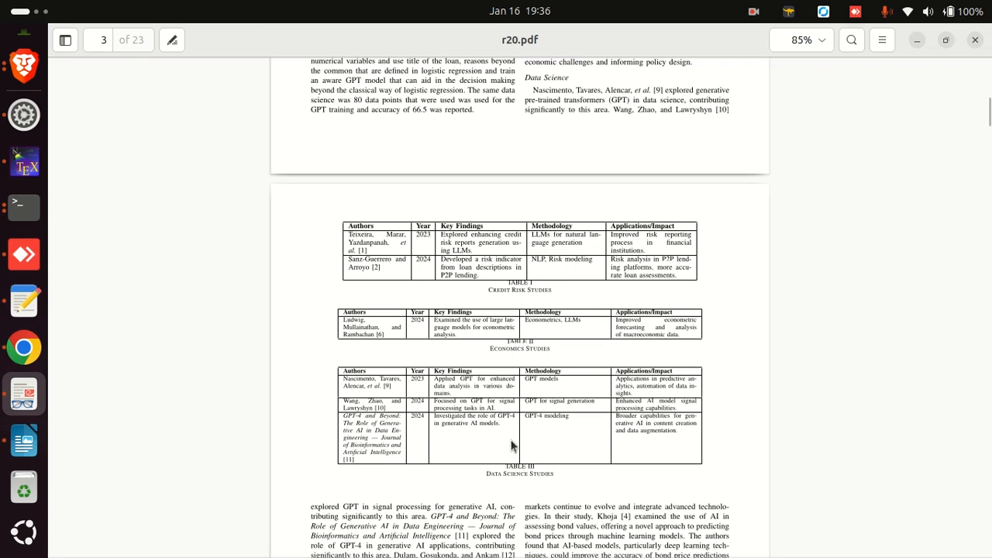
{"action": "key", "text": "alt+Tab"}
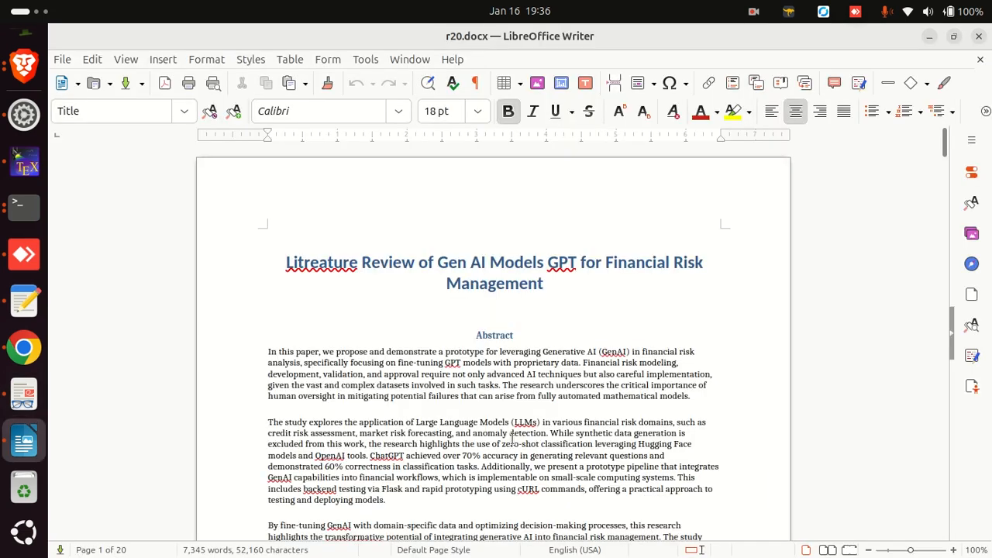
{"action": "key", "text": "ctrl+f"}
{"action": "type", "text": "credit ris"}
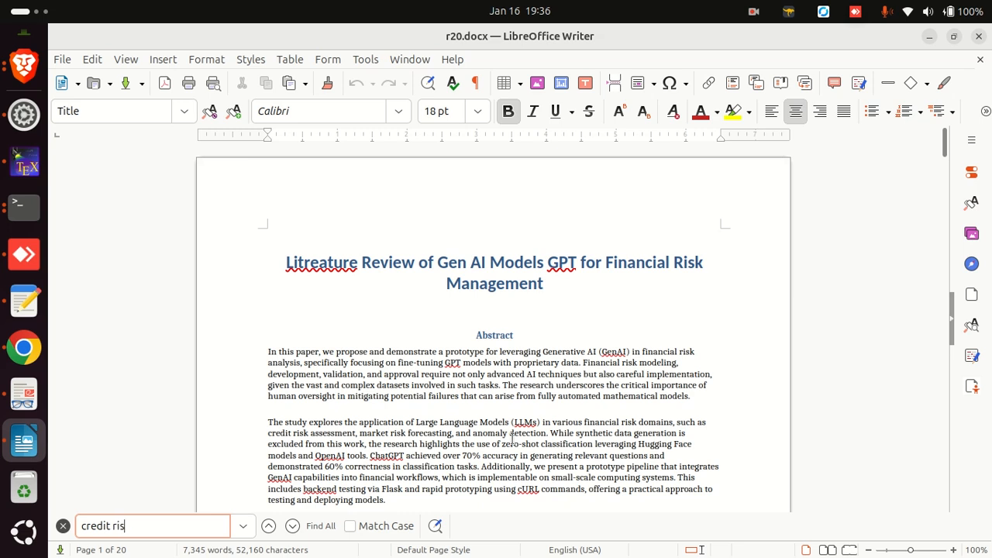
{"action": "type", "text": "k studies"}
{"action": "key", "text": "Return"}
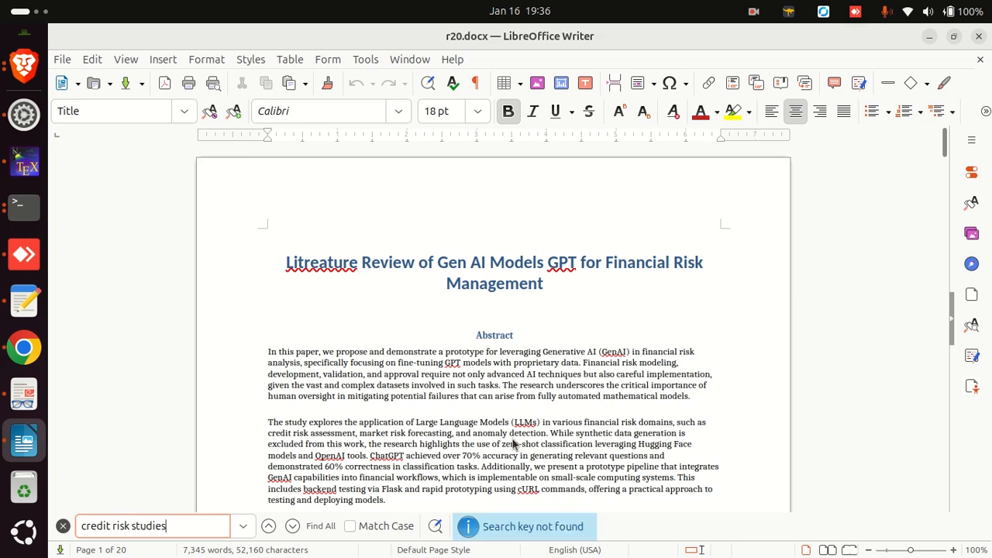
{"action": "key", "text": "BackSpace"}
{"action": "type", "text": "s"}
{"action": "key", "text": "Return"}
Look through r20.docx for the study table text under the heading "Credit Risk: Using Applicants Data"
{"action": "scroll", "coordinate": [513, 434], "scroll_direction": "down", "scroll_amount": 20}
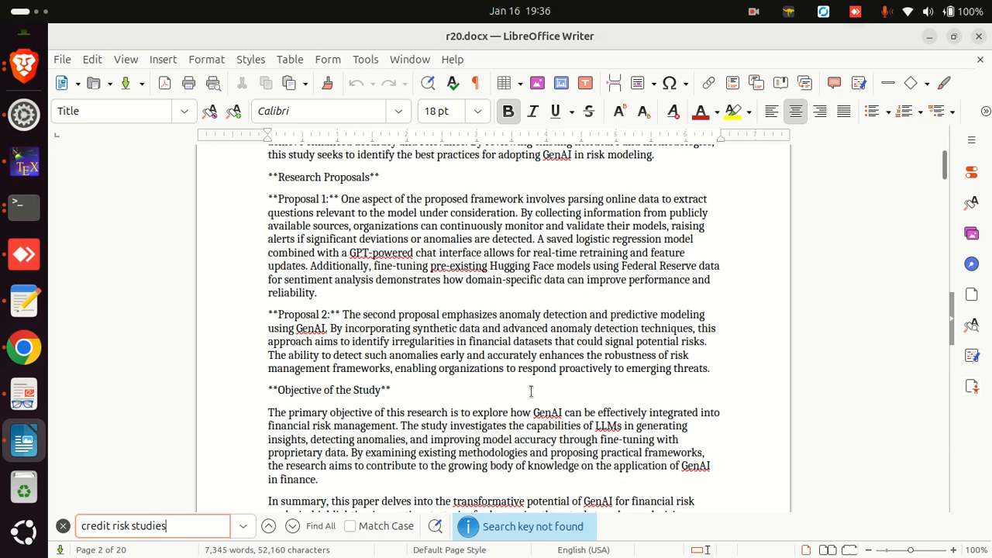
{"action": "scroll", "coordinate": [532, 389], "scroll_direction": "down", "scroll_amount": 5}
{"action": "scroll", "coordinate": [532, 390], "scroll_direction": "up", "scroll_amount": 1}
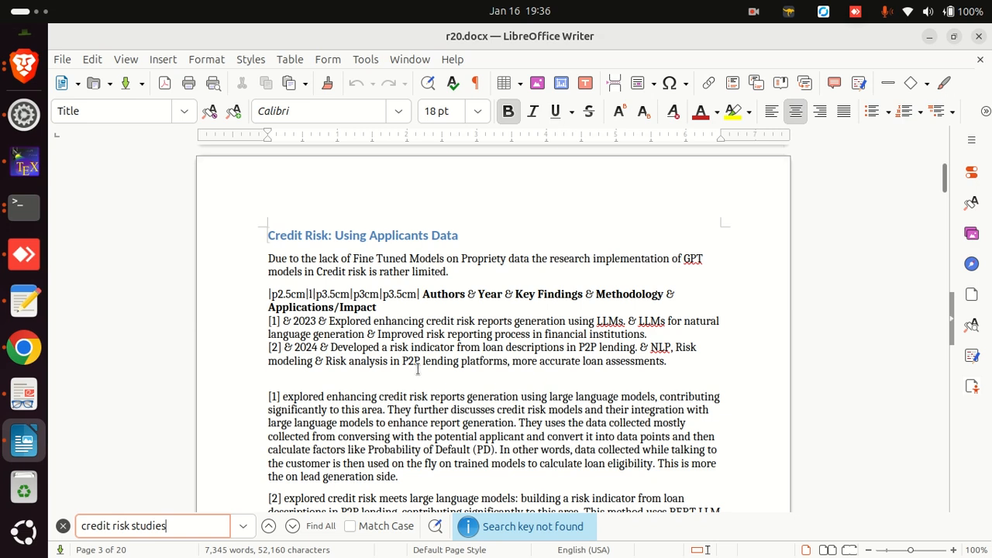
{"action": "triple_click", "coordinate": [379, 361]}
{"action": "left_click", "coordinate": [330, 321]}
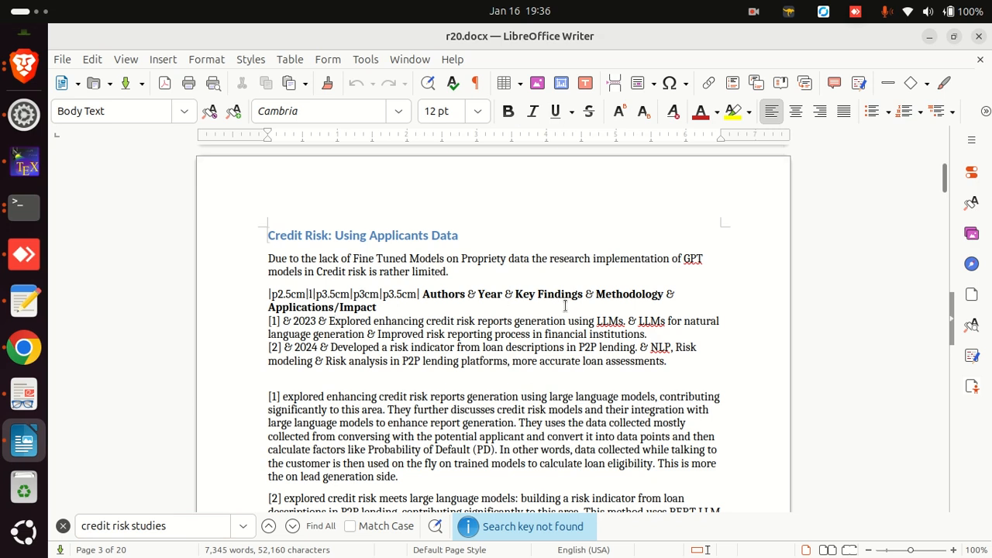
Compare the table text in r20.docx with the formatted Credit Risk Studies table on page 3 of r20.pdf
{"action": "key", "text": "alt+Tab"}
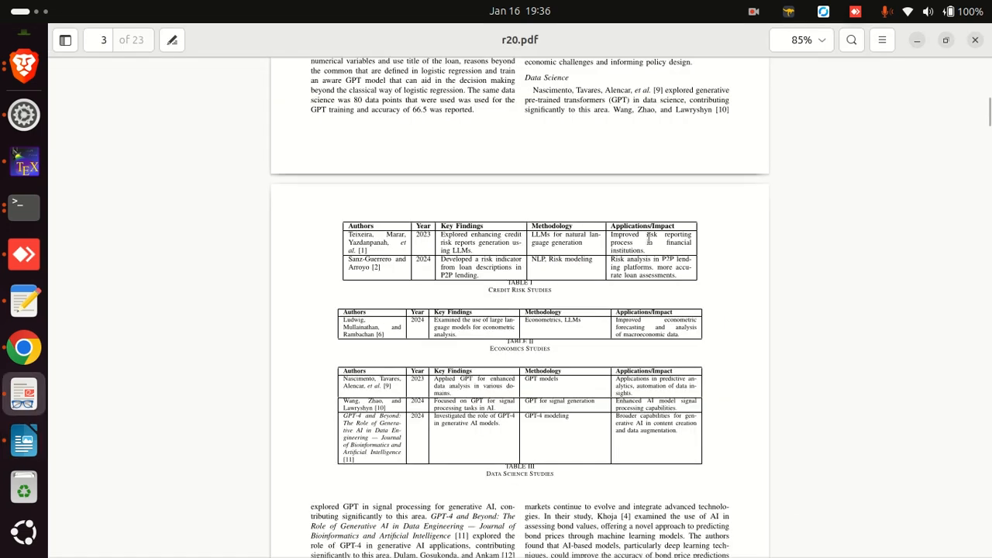
{"action": "key", "text": "alt+Tab"}
{"action": "key", "text": "alt+Tab"}
{"action": "key", "text": "alt+Tab"}
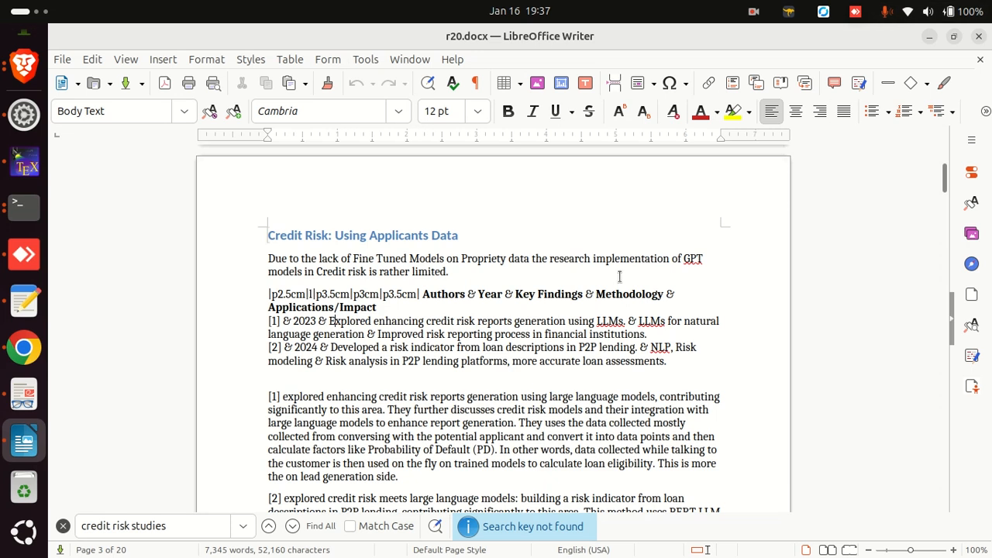
{"action": "key", "text": "alt+Tab"}
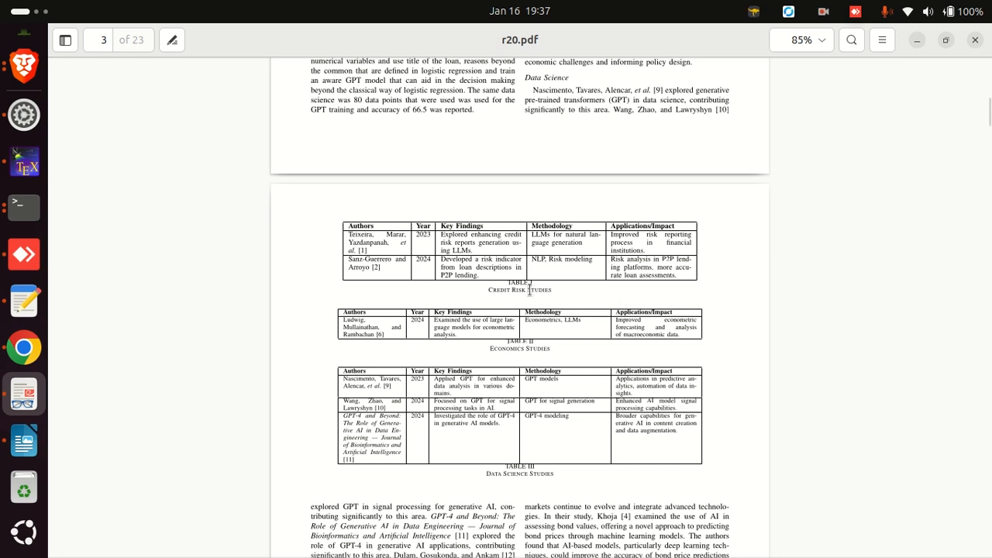
{"action": "key", "text": "alt+Tab"}
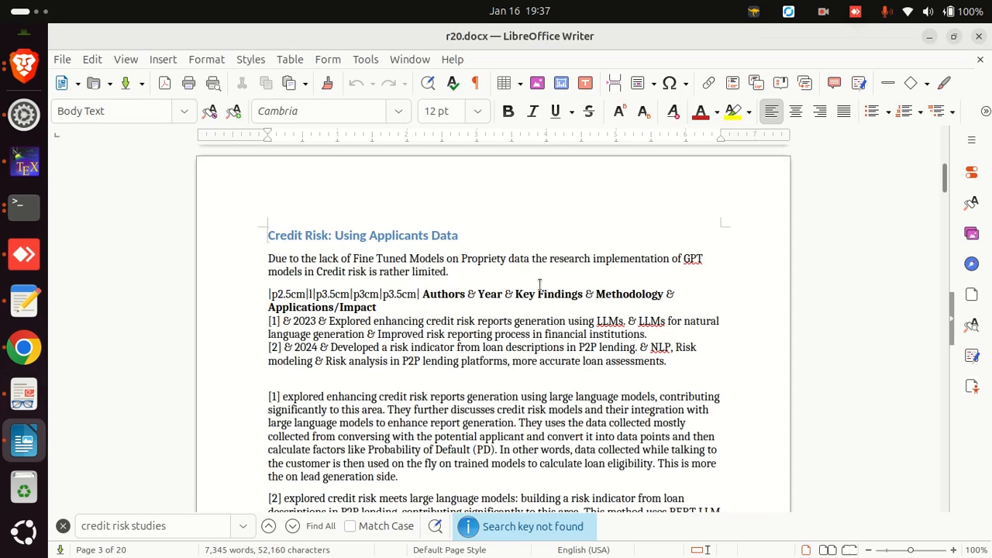
{"action": "double_click", "coordinate": [434, 298]}
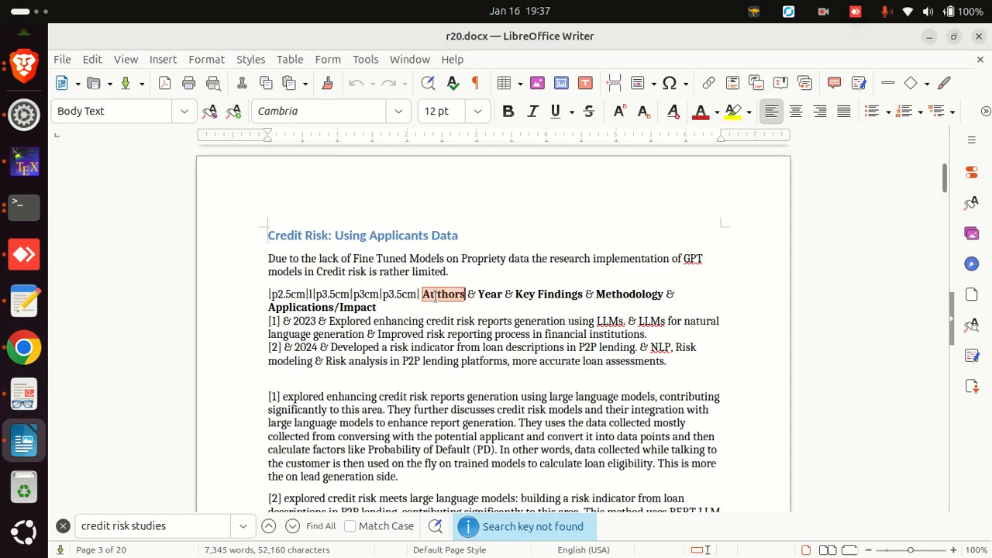
{"action": "key", "text": "alt+Tab"}
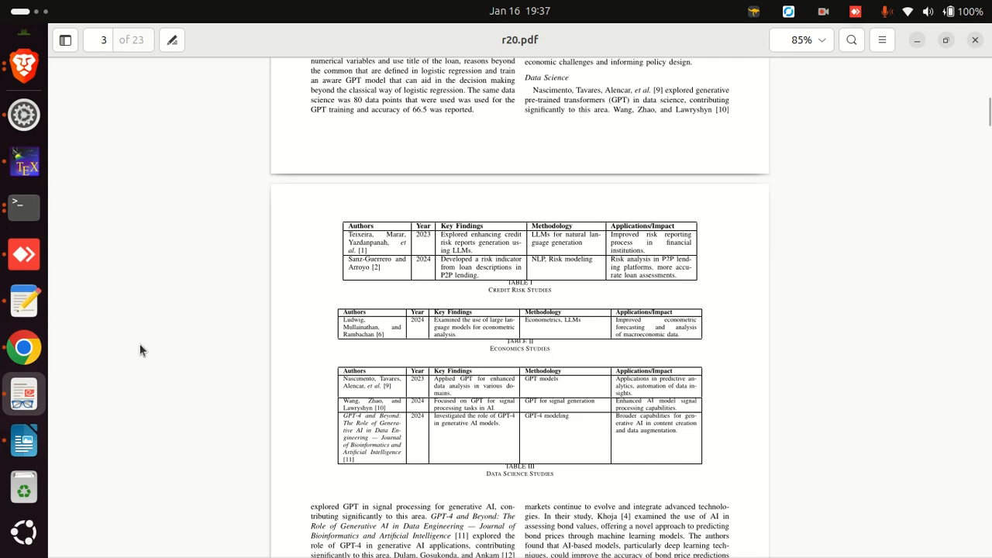
Switch to IJSRCSEIT_Paper_Template_A4 in Google Docs in the Brave browser and look through its pages for the sample tables
{"action": "left_click", "coordinate": [25, 349]}
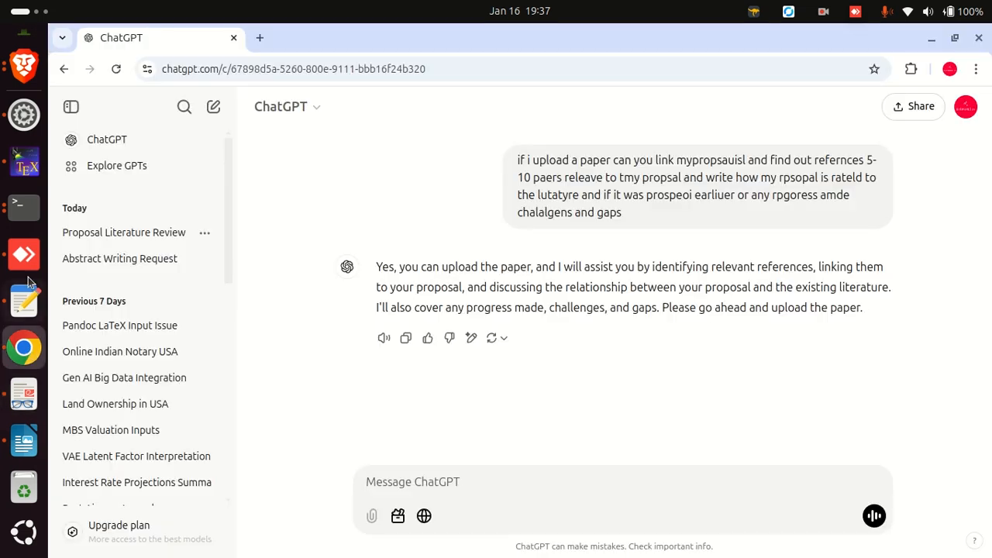
{"action": "scroll", "coordinate": [25, 341], "scroll_direction": "up", "scroll_amount": 3}
{"action": "left_click", "coordinate": [23, 306]}
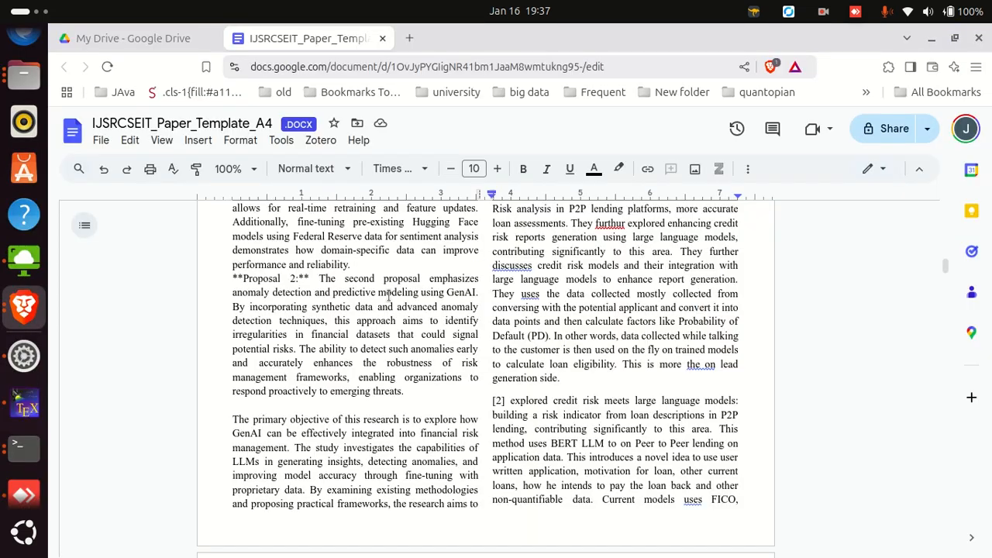
{"action": "scroll", "coordinate": [389, 296], "scroll_direction": "up", "scroll_amount": 20}
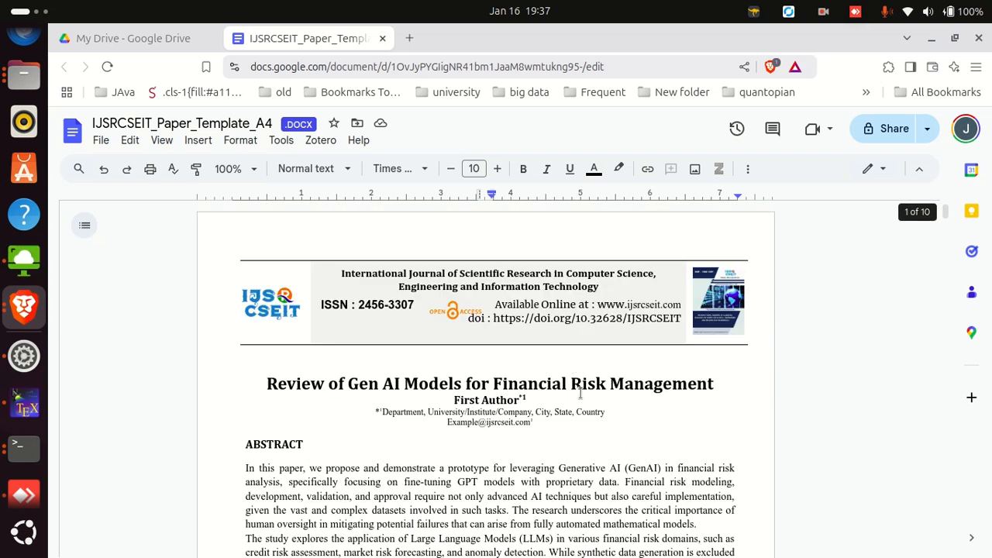
{"action": "scroll", "coordinate": [580, 393], "scroll_direction": "down", "scroll_amount": 15}
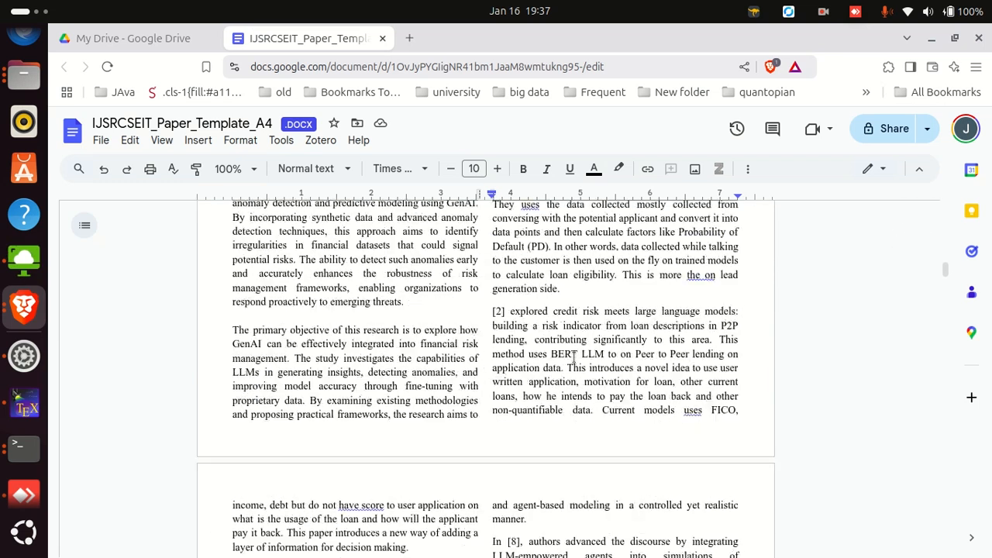
{"action": "scroll", "coordinate": [574, 359], "scroll_direction": "down", "scroll_amount": 8}
{"action": "scroll", "coordinate": [430, 349], "scroll_direction": "down", "scroll_amount": 15}
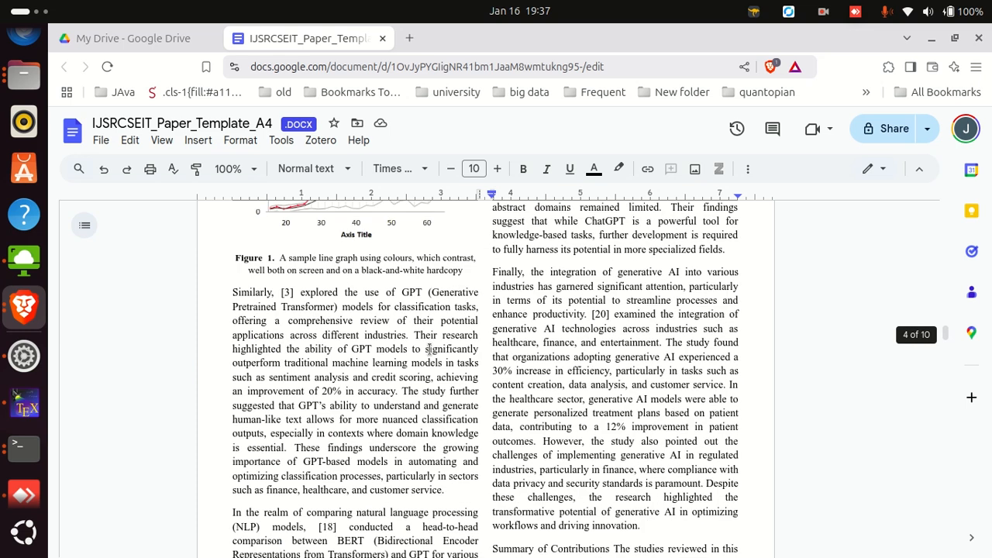
{"action": "scroll", "coordinate": [465, 353], "scroll_direction": "up", "scroll_amount": 2}
{"action": "scroll", "coordinate": [524, 360], "scroll_direction": "down", "scroll_amount": 5}
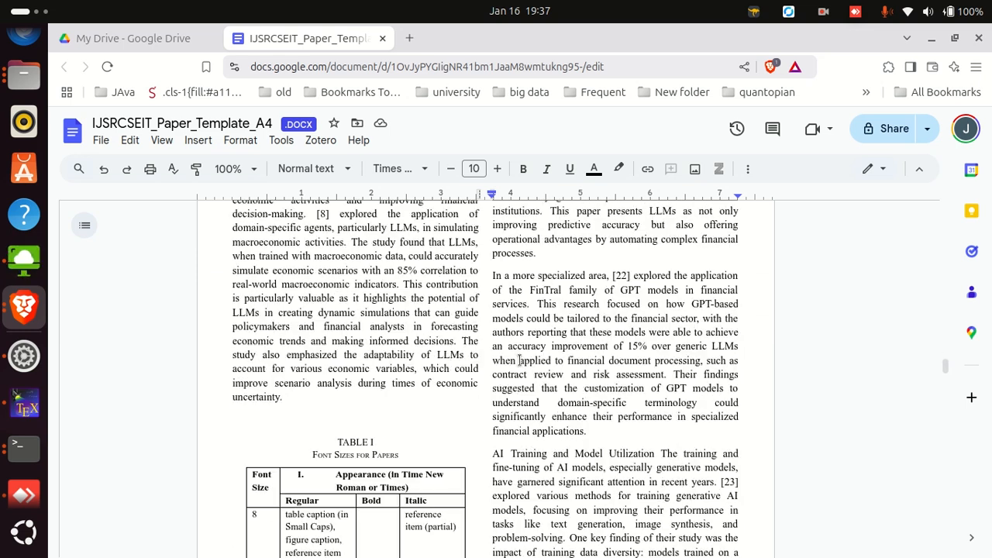
{"action": "scroll", "coordinate": [465, 360], "scroll_direction": "down", "scroll_amount": 8}
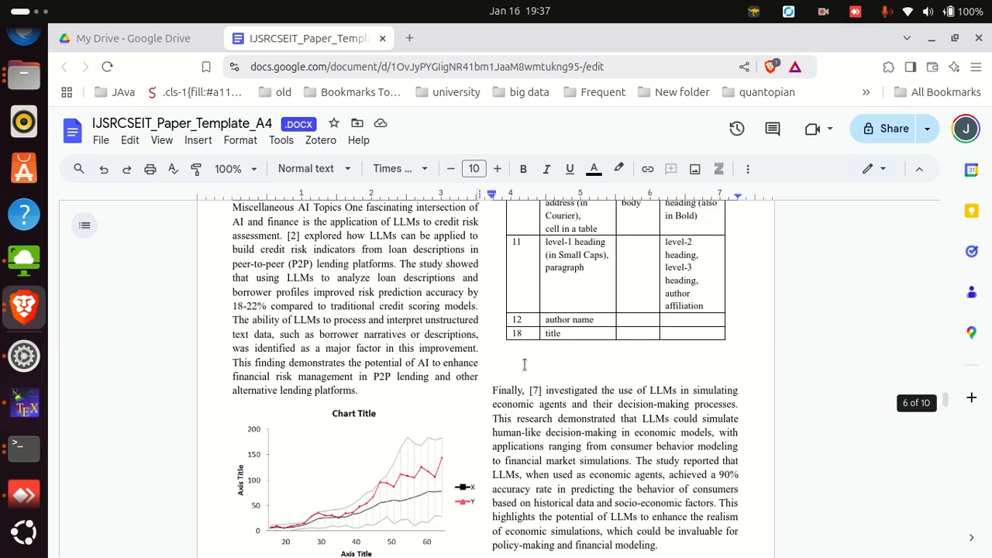
Copy the template's "Font Sizes for Papers" sample table together with its caption and the blank line below it
{"action": "scroll", "coordinate": [534, 349], "scroll_direction": "up", "scroll_amount": 4}
{"action": "left_click_drag", "start_coordinate": [542, 341], "coordinate": [543, 341]}
{"action": "scroll", "coordinate": [543, 341], "scroll_direction": "up", "scroll_amount": 1}
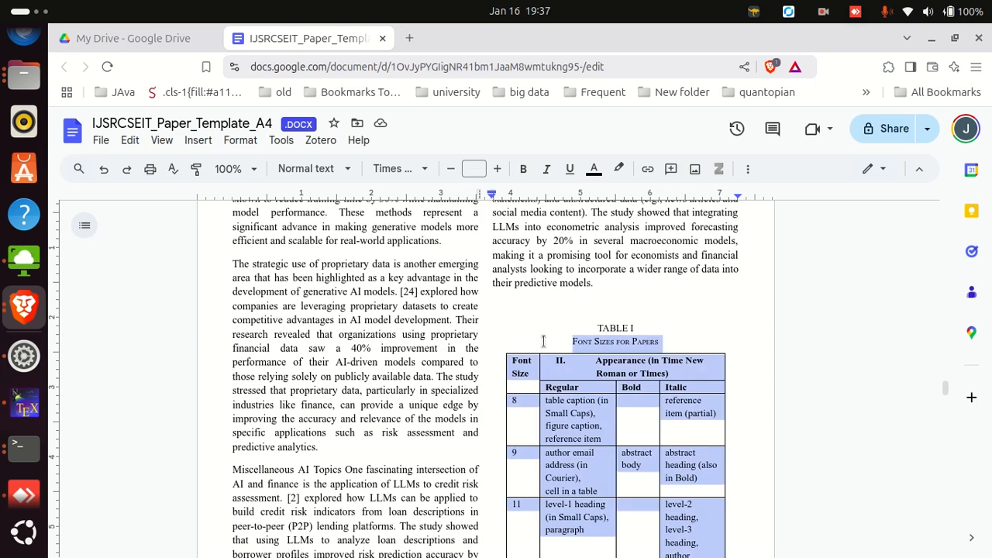
{"action": "scroll", "coordinate": [530, 301], "scroll_direction": "down", "scroll_amount": 5}
{"action": "left_click", "coordinate": [547, 276], "text": "shift"}
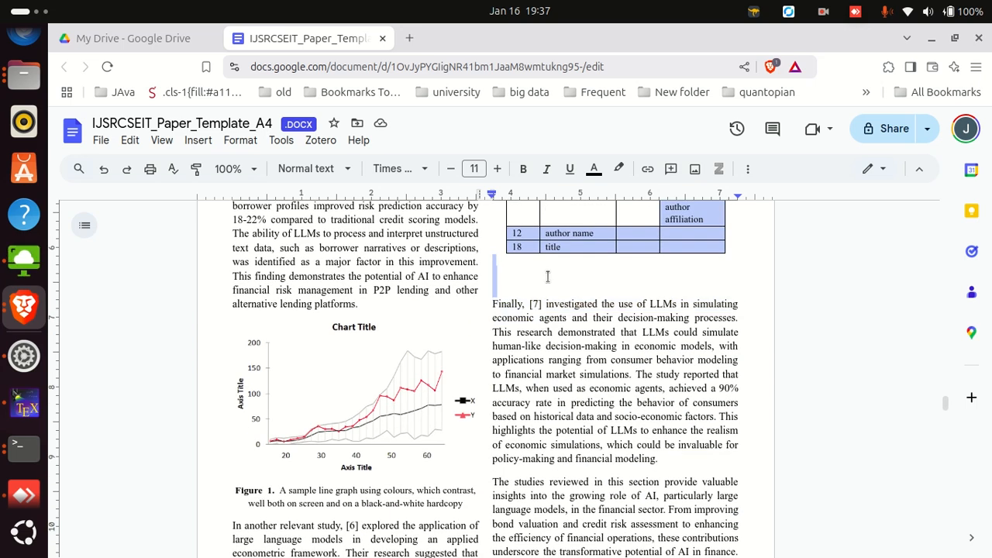
Paste the sample table below the credit risk paragraph ending "accuracy of 66.5 was reported", just before section B
{"action": "scroll", "coordinate": [551, 288], "scroll_direction": "up", "scroll_amount": 20}
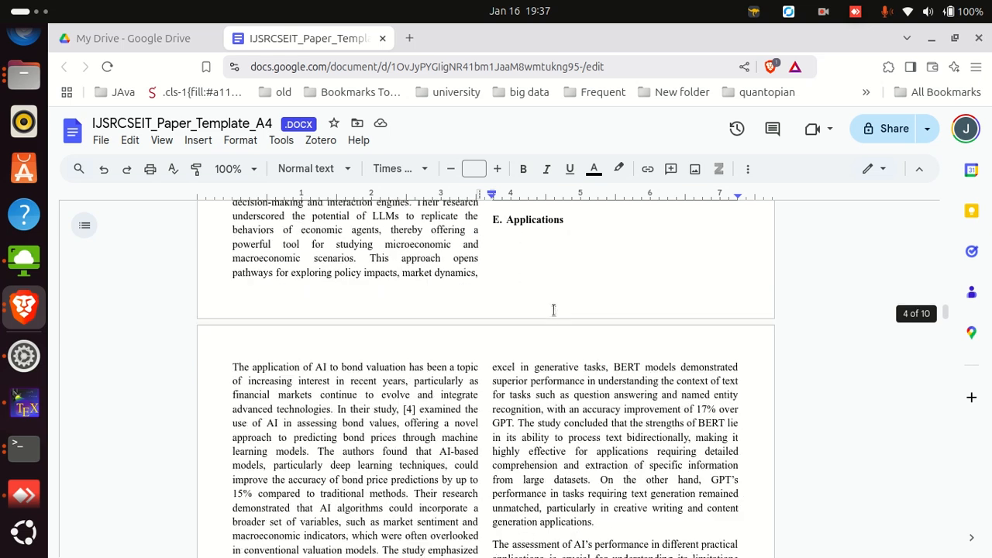
{"action": "scroll", "coordinate": [554, 310], "scroll_direction": "up", "scroll_amount": 8}
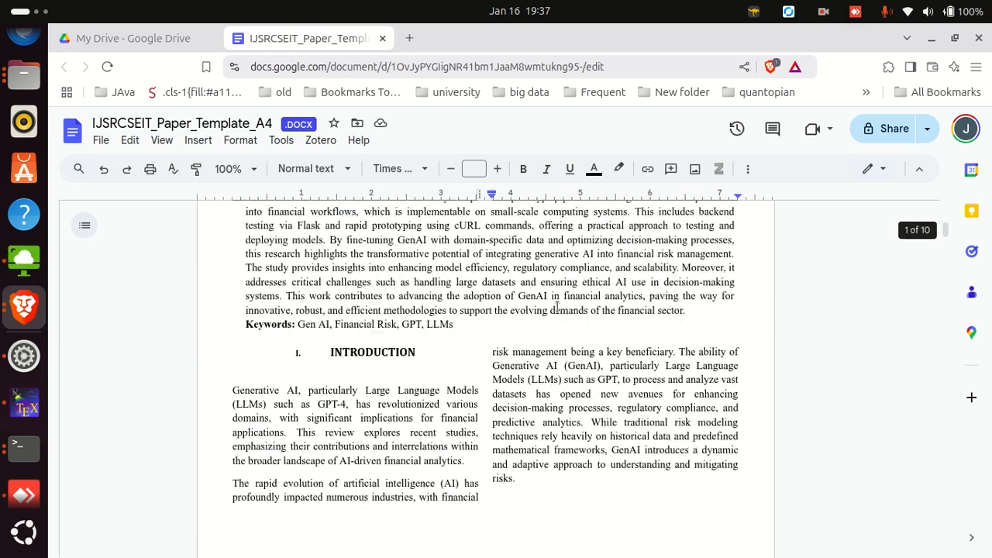
{"action": "scroll", "coordinate": [555, 306], "scroll_direction": "down", "scroll_amount": 10}
{"action": "scroll", "coordinate": [555, 307], "scroll_direction": "up", "scroll_amount": 1}
{"action": "scroll", "coordinate": [496, 302], "scroll_direction": "down", "scroll_amount": 10}
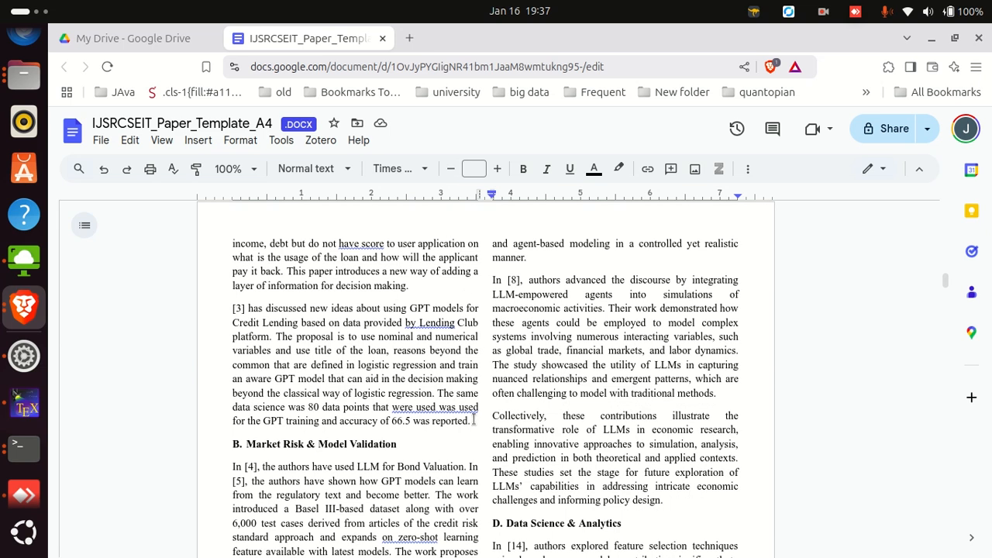
{"action": "left_click", "coordinate": [473, 419]}
{"action": "key", "text": "Return"}
{"action": "key", "text": "Return"}
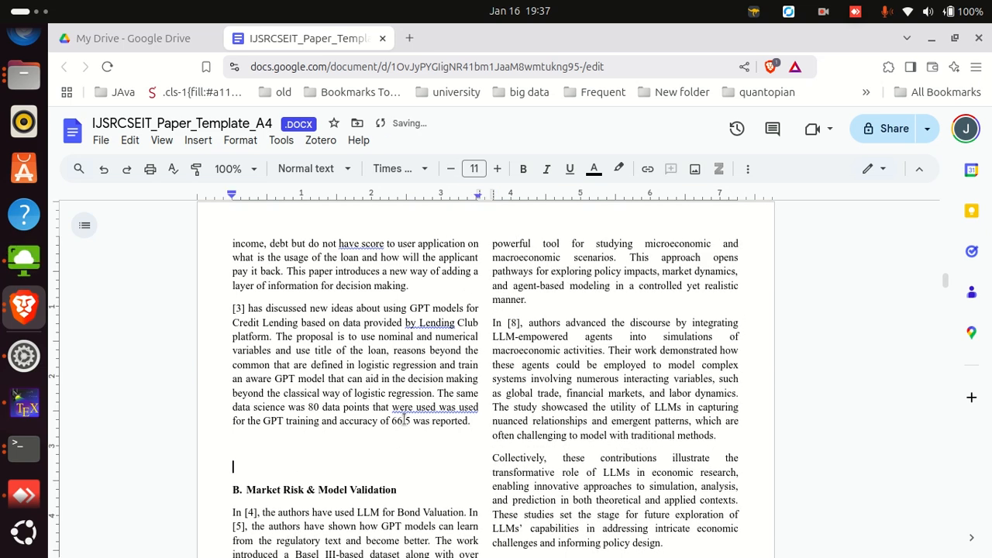
{"action": "key", "text": "ctrl+v"}
{"action": "scroll", "coordinate": [434, 411], "scroll_direction": "down", "scroll_amount": 3}
{"action": "scroll", "coordinate": [481, 407], "scroll_direction": "up", "scroll_amount": 5}
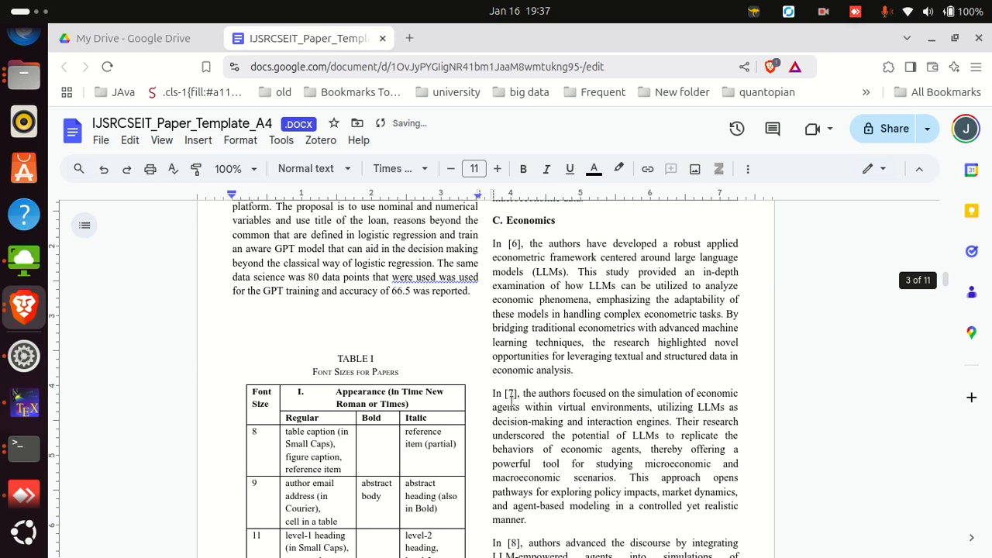
Paste another copy of the sample table at the end of the Market Risk & Model Validation section, after "macroeconomic data."
{"action": "scroll", "coordinate": [511, 398], "scroll_direction": "up", "scroll_amount": 3}
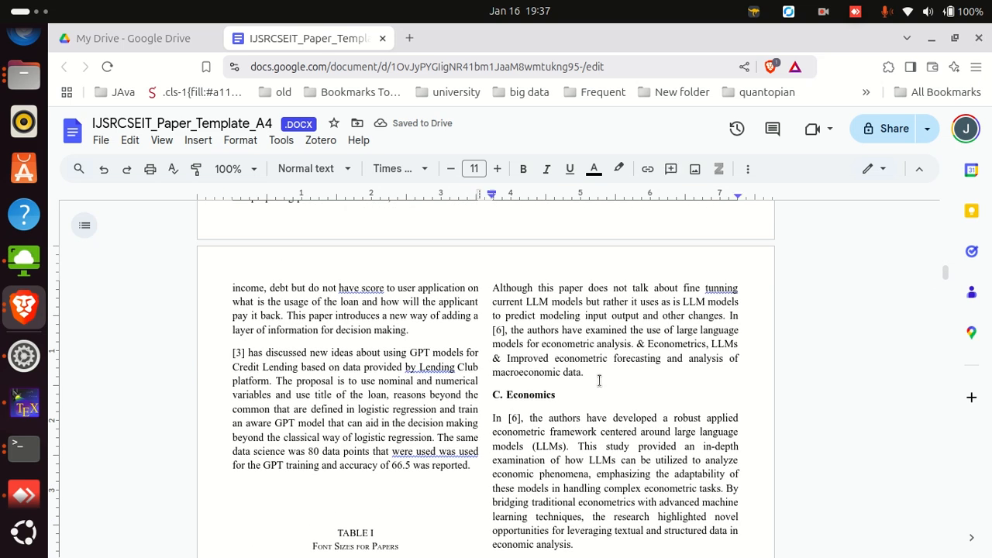
{"action": "scroll", "coordinate": [593, 376], "scroll_direction": "down", "scroll_amount": 8}
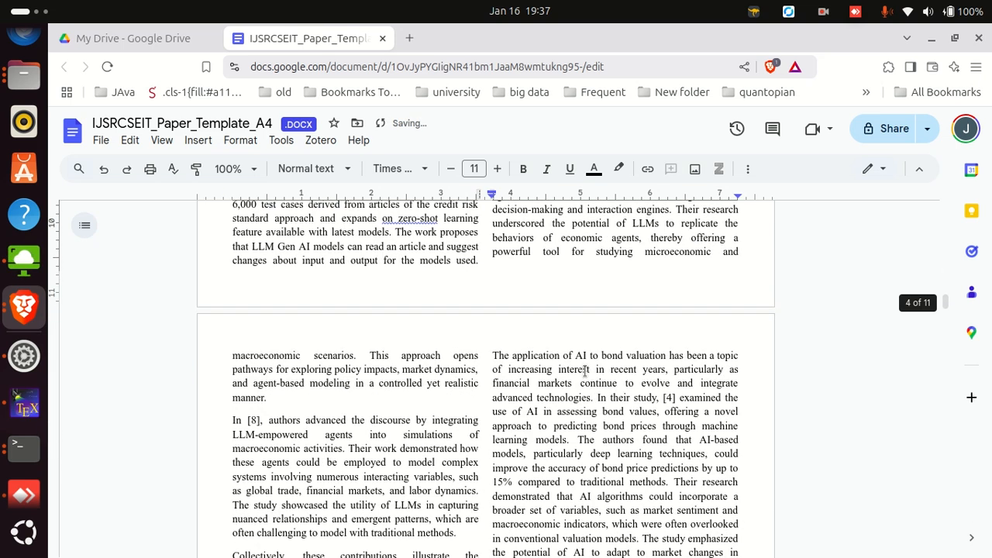
{"action": "scroll", "coordinate": [585, 371], "scroll_direction": "up", "scroll_amount": 4}
Paste a further copy in the Data Science & Analytics section, after the paragraph ending "accessibility for financial tasks."
{"action": "scroll", "coordinate": [442, 374], "scroll_direction": "down", "scroll_amount": 9}
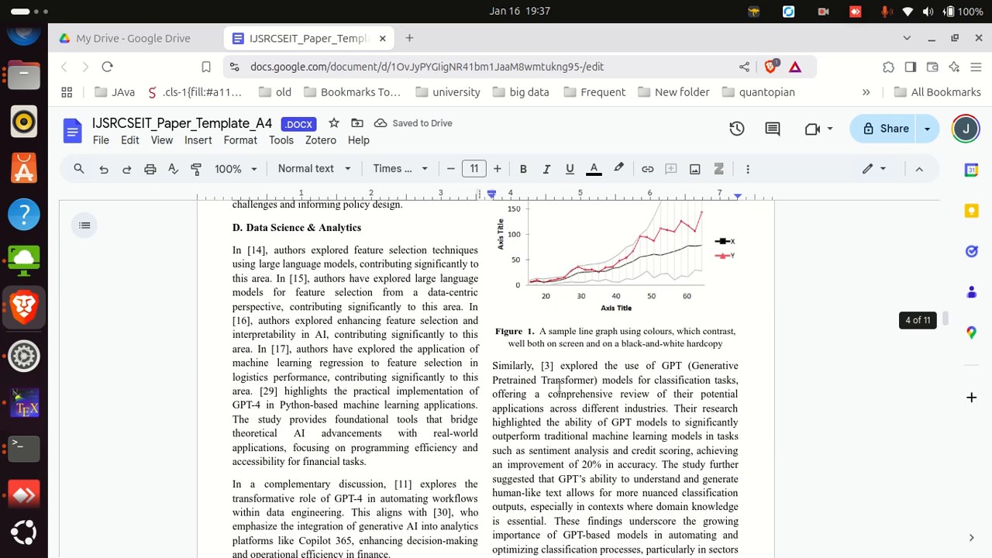
{"action": "scroll", "coordinate": [559, 388], "scroll_direction": "up", "scroll_amount": 3}
{"action": "scroll", "coordinate": [568, 381], "scroll_direction": "down", "scroll_amount": 4}
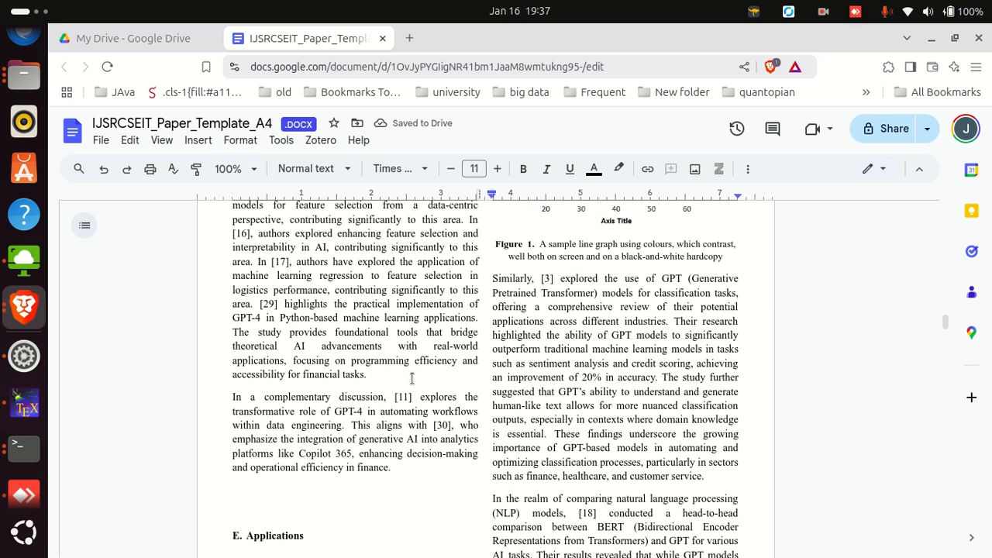
{"action": "left_click", "coordinate": [412, 379]}
{"action": "key", "text": "ctrl+z"}
{"action": "key", "text": "ctrl+z"}
{"action": "key", "text": "ctrl+z"}
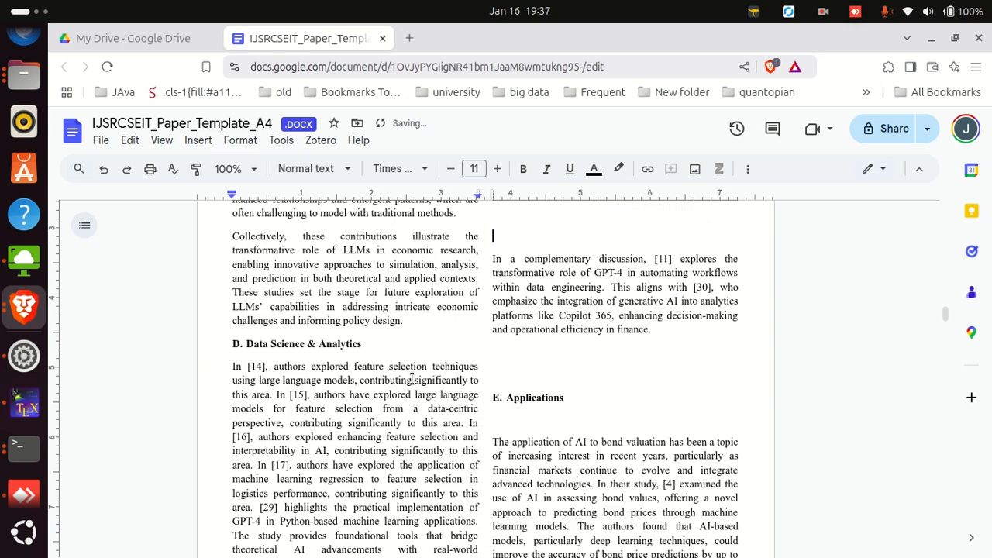
Remove the blank lines between the credit risk text and the first pasted table's caption
{"action": "scroll", "coordinate": [624, 387], "scroll_direction": "up", "scroll_amount": 20}
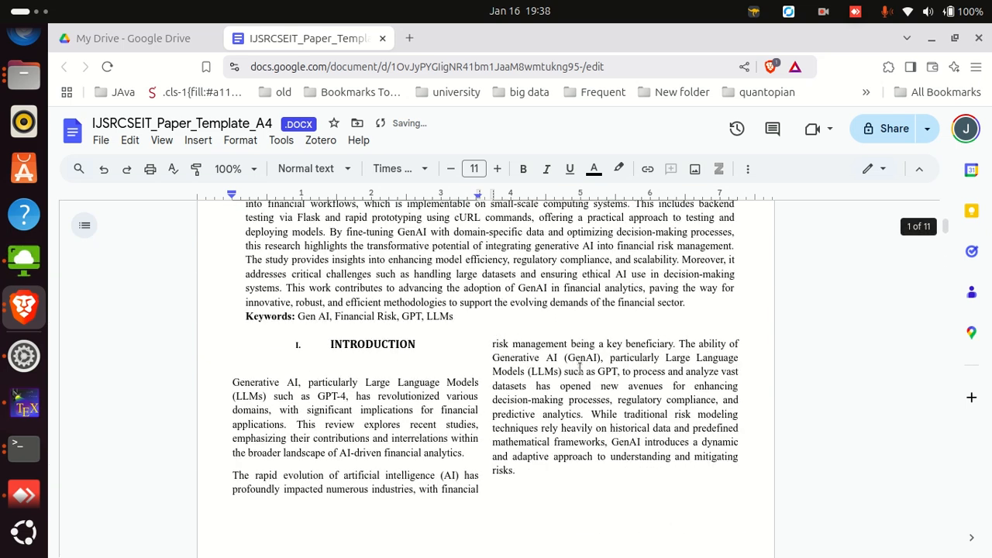
{"action": "scroll", "coordinate": [572, 357], "scroll_direction": "down", "scroll_amount": 3}
{"action": "scroll", "coordinate": [572, 356], "scroll_direction": "down", "scroll_amount": 15}
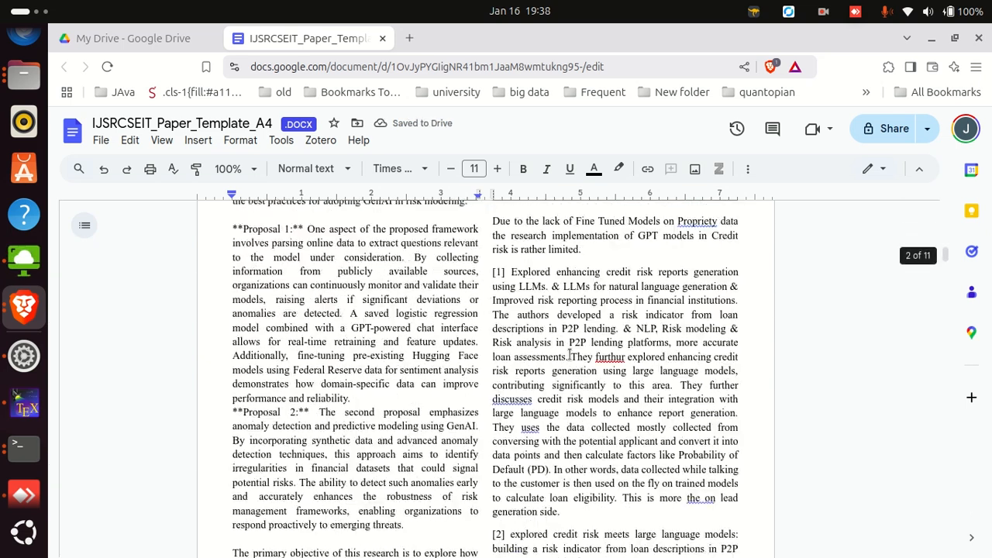
{"action": "left_click", "coordinate": [365, 271]}
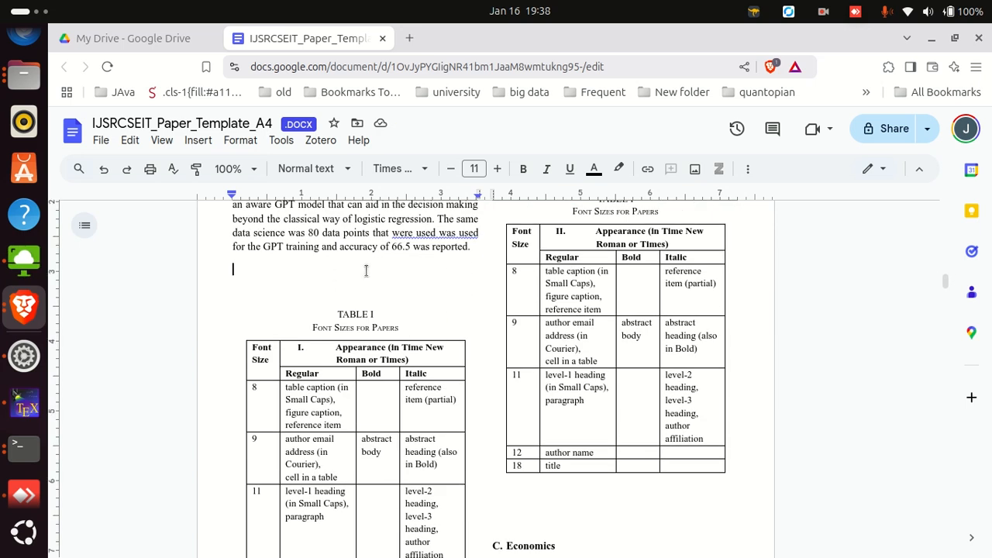
{"action": "key", "text": "Delete"}
{"action": "key", "text": "Delete"}
{"action": "key", "text": "Delete"}
Replace the first pasted table's caption with "Credit Risk Studies", checking the wording against r20.pdf
{"action": "left_click_drag", "start_coordinate": [398, 282], "coordinate": [317, 280]}
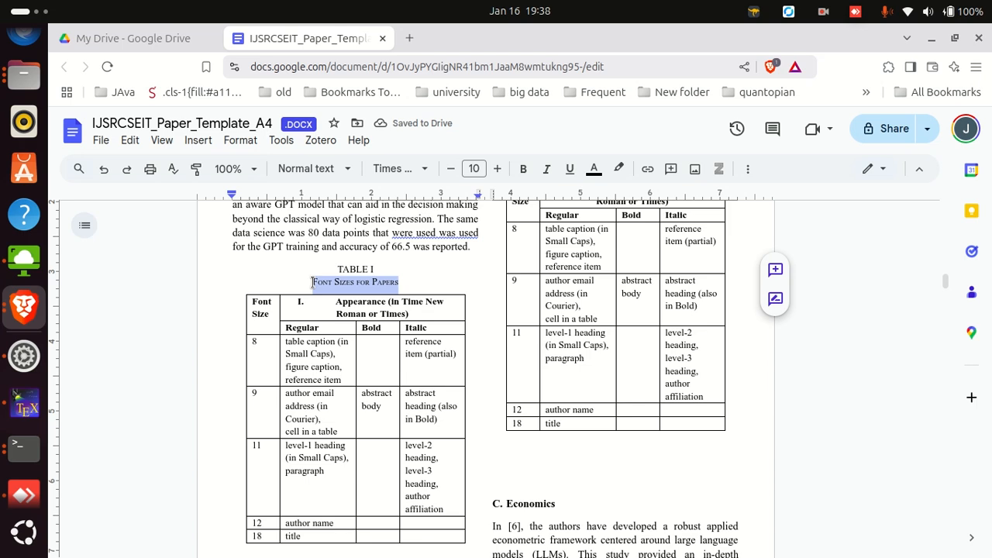
{"action": "scroll", "coordinate": [25, 404], "scroll_direction": "down", "scroll_amount": 5}
{"action": "left_click", "coordinate": [15, 403]}
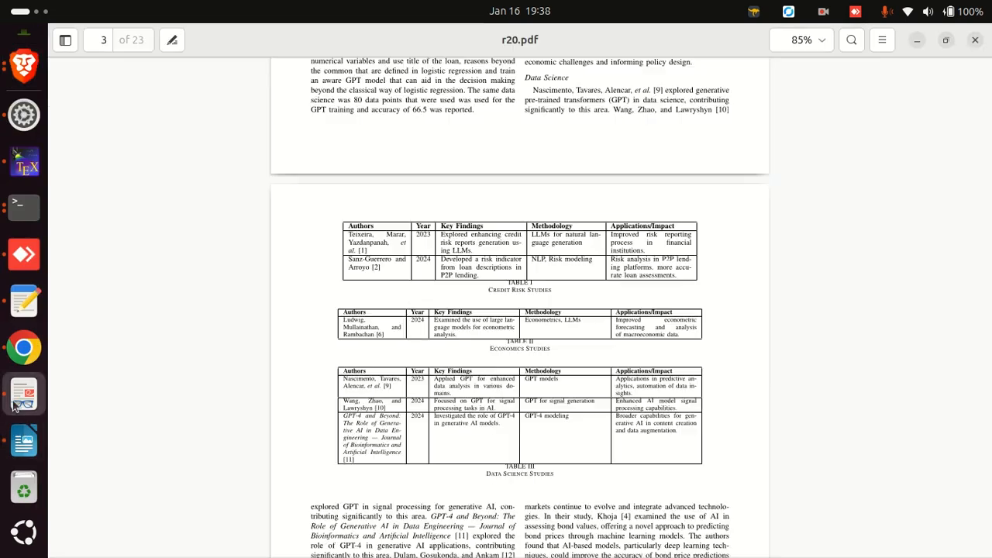
{"action": "key", "text": "alt+Tab"}
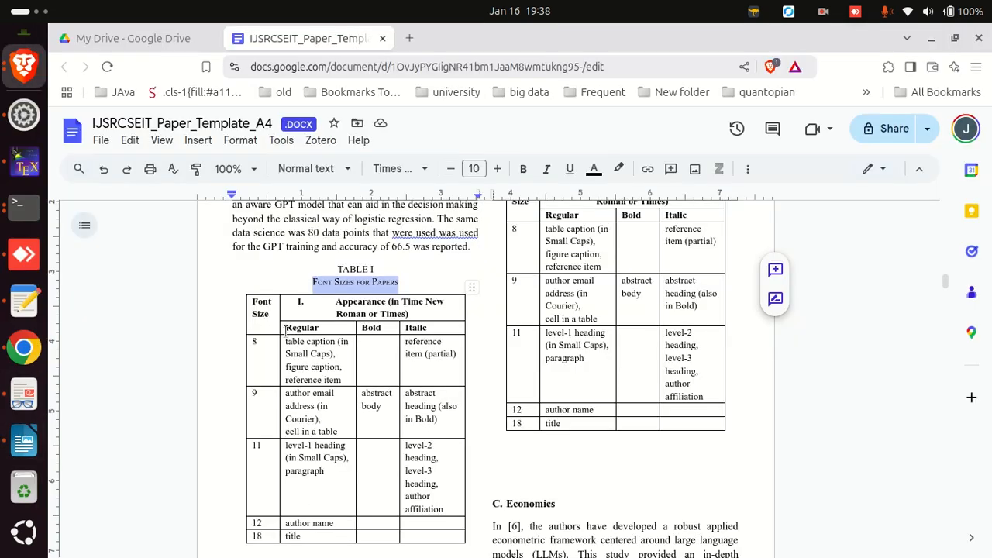
{"action": "type", "text": "CRED"}
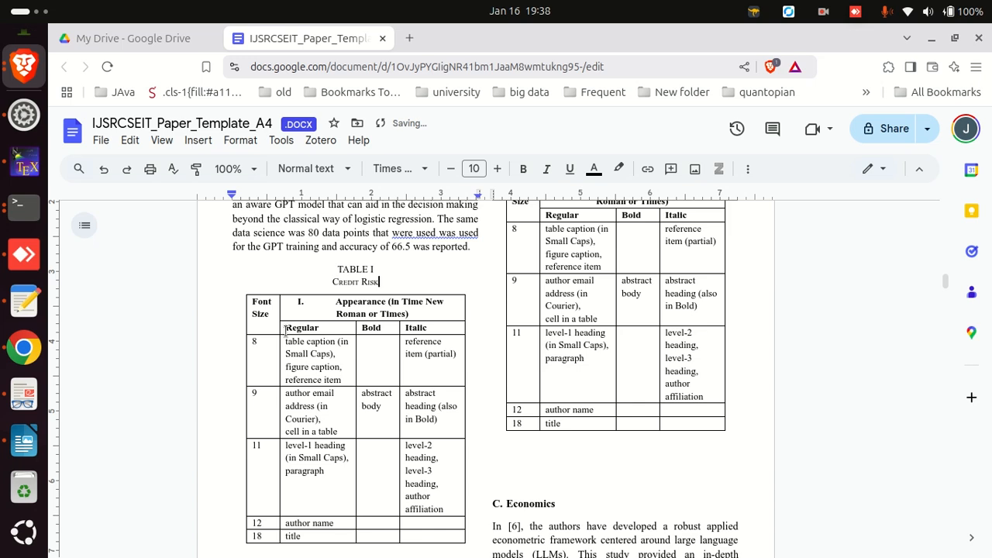
{"action": "type", "text": "it Risk Studies"}
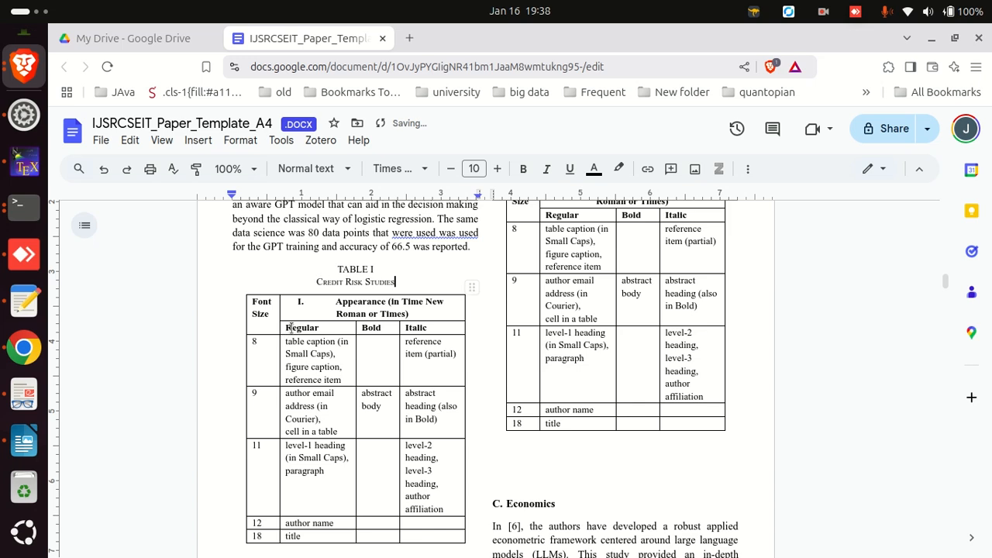
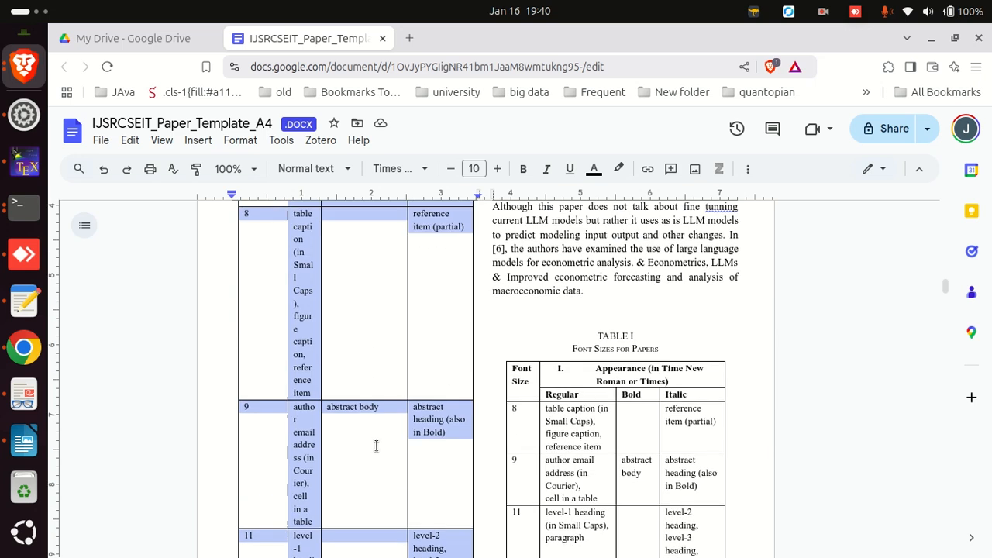
Review the layout of the Credit Risk Studies table and of the sample tables pasted in the following sections
{"action": "scroll", "coordinate": [376, 457], "scroll_direction": "up", "scroll_amount": 5}
{"action": "scroll", "coordinate": [423, 410], "scroll_direction": "down", "scroll_amount": 10}
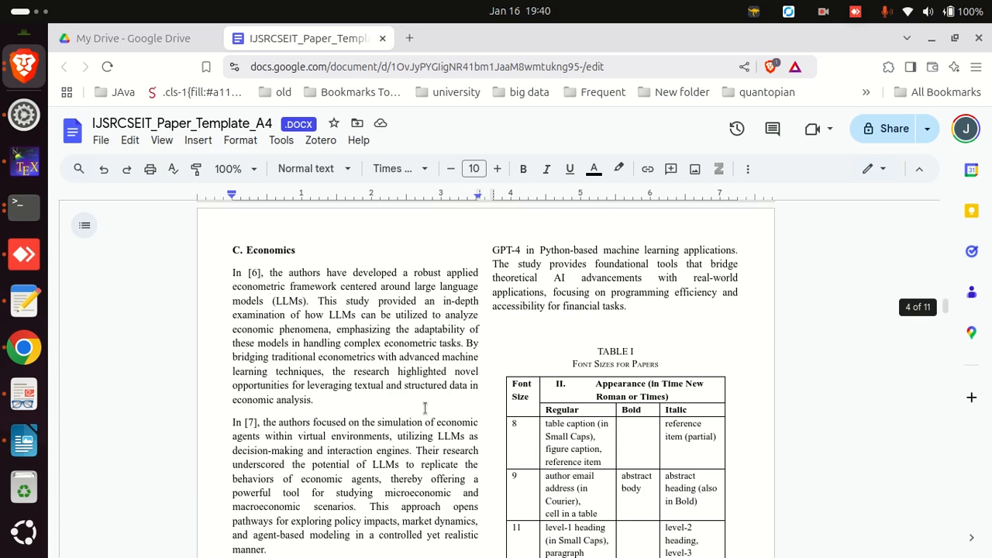
{"action": "scroll", "coordinate": [423, 407], "scroll_direction": "up", "scroll_amount": 8}
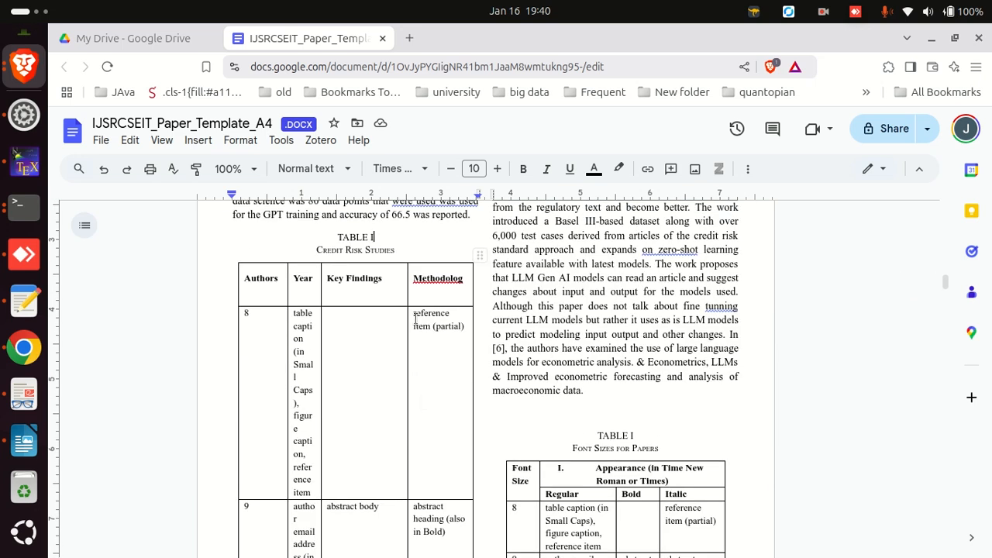
{"action": "scroll", "coordinate": [675, 416], "scroll_direction": "down", "scroll_amount": 10}
{"action": "scroll", "coordinate": [586, 400], "scroll_direction": "up", "scroll_amount": 3}
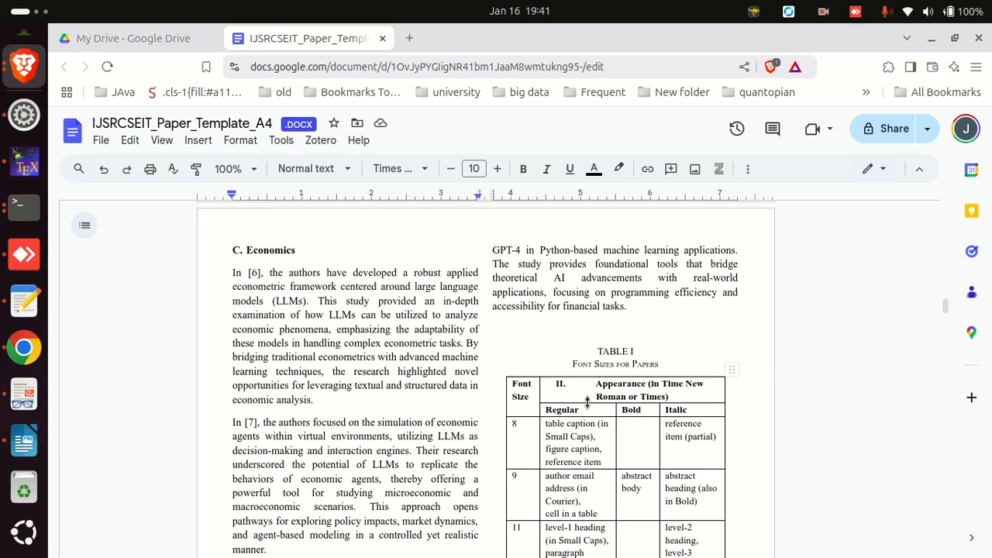
{"action": "scroll", "coordinate": [587, 401], "scroll_direction": "up", "scroll_amount": 10}
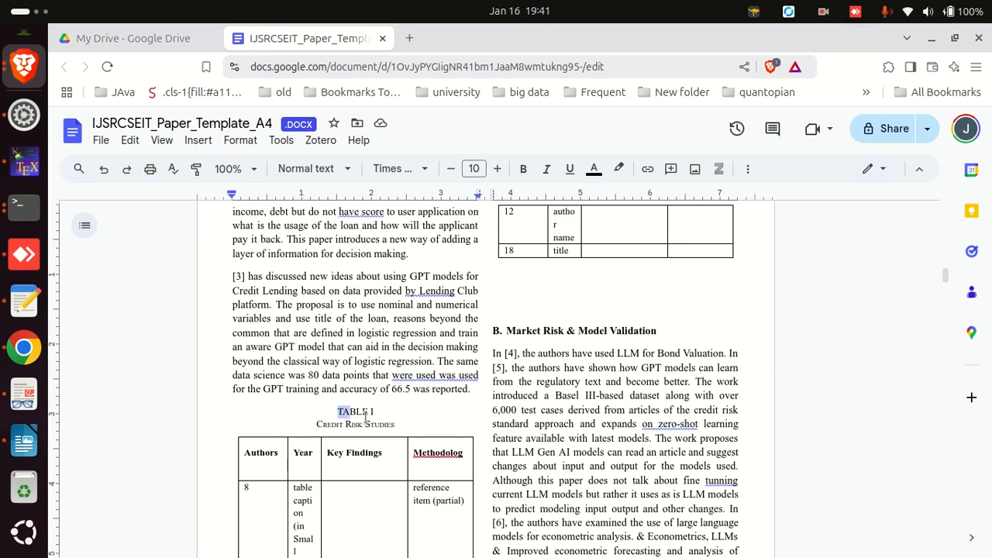
{"action": "left_click_drag", "start_coordinate": [365, 418], "coordinate": [454, 425]}
{"action": "scroll", "coordinate": [454, 424], "scroll_direction": "up", "scroll_amount": 2}
{"action": "left_click", "coordinate": [445, 409]}
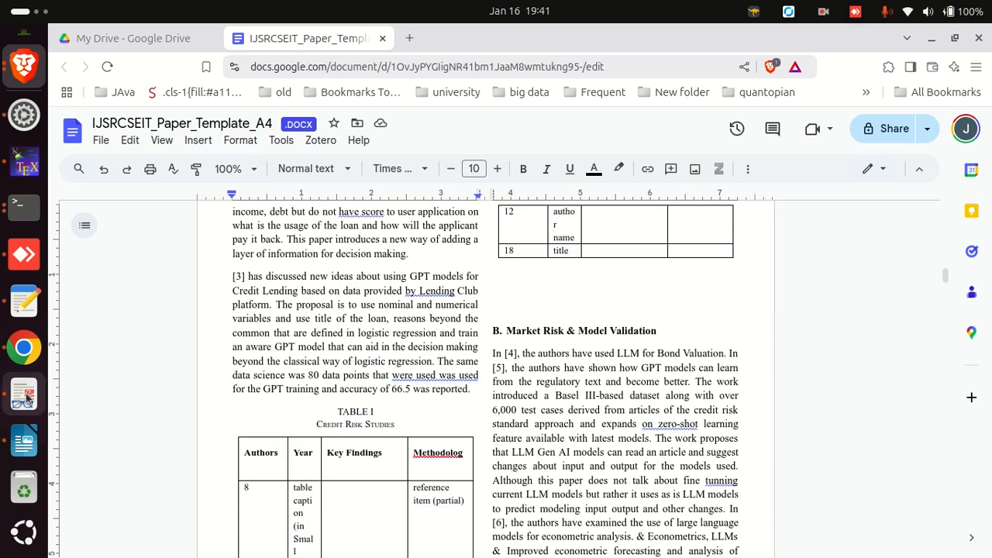
{"action": "scroll", "coordinate": [678, 395], "scroll_direction": "down", "scroll_amount": 3}
{"action": "scroll", "coordinate": [317, 369], "scroll_direction": "down", "scroll_amount": 5}
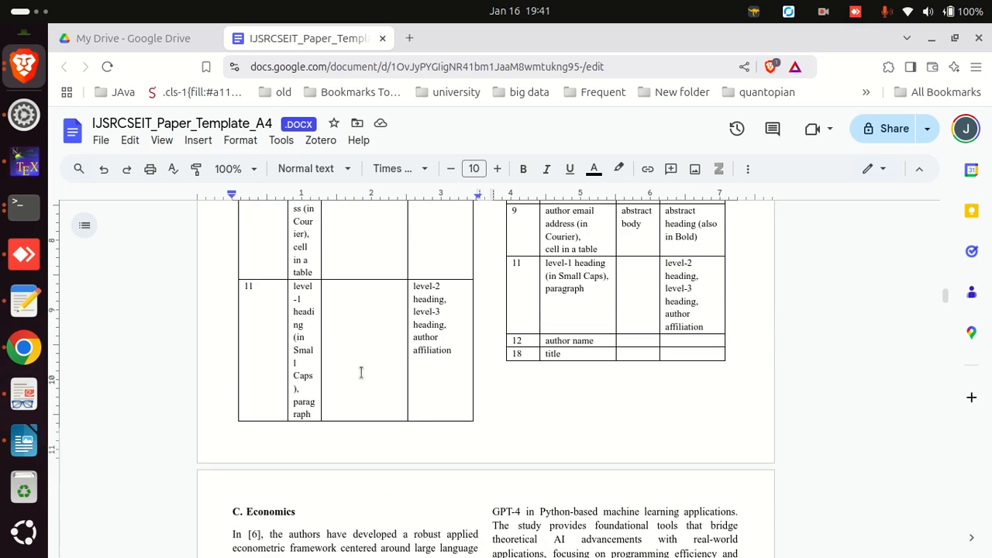
{"action": "scroll", "coordinate": [326, 327], "scroll_direction": "up", "scroll_amount": 7}
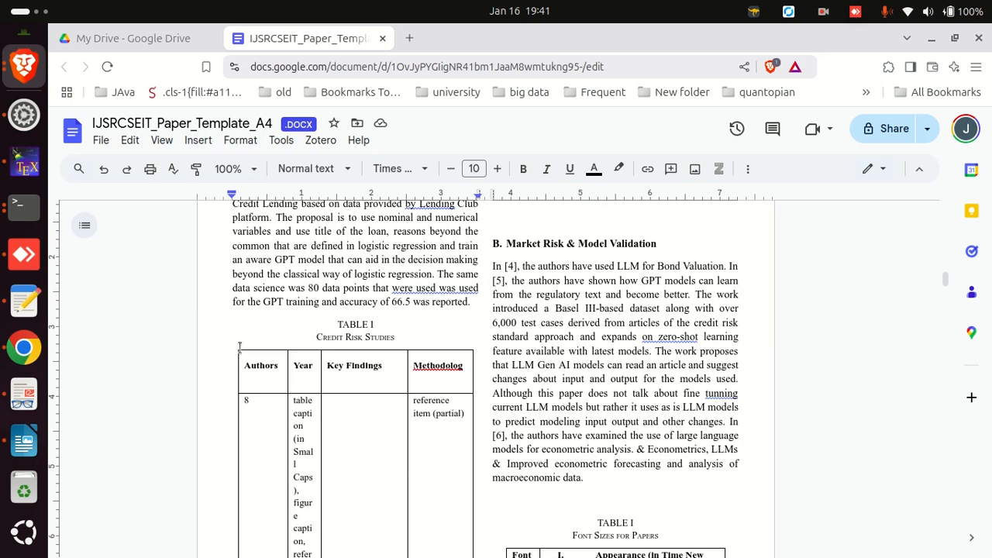
Delete the whole Credit Risk Studies table and its TABLE I caption lines before section B
{"action": "mouse_move", "coordinate": [234, 347]}
{"action": "left_mouse_down"}
{"action": "mouse_move", "coordinate": [242, 354]}
{"action": "mouse_move", "coordinate": [232, 348]}
{"action": "left_mouse_up"}
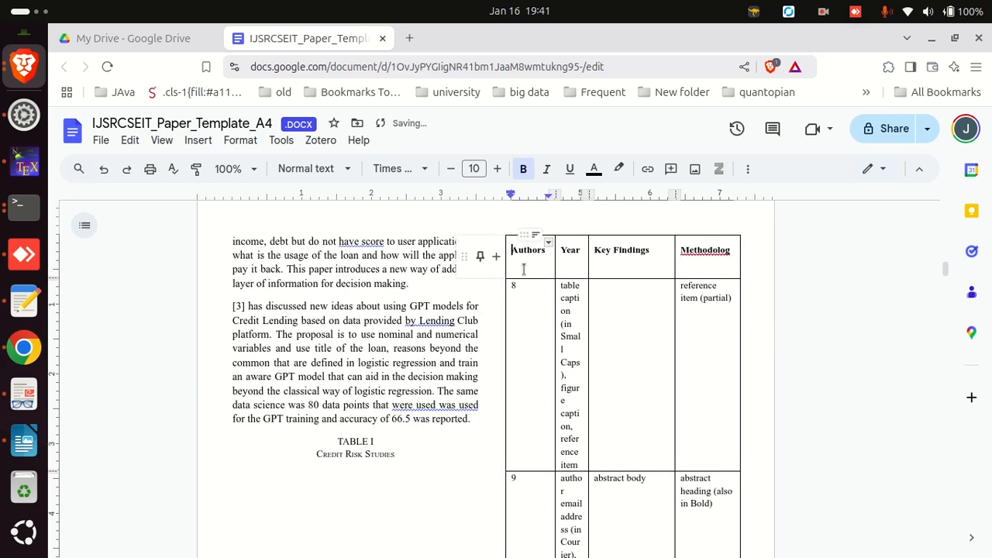
{"action": "left_click_drag", "start_coordinate": [527, 262], "coordinate": [700, 349]}
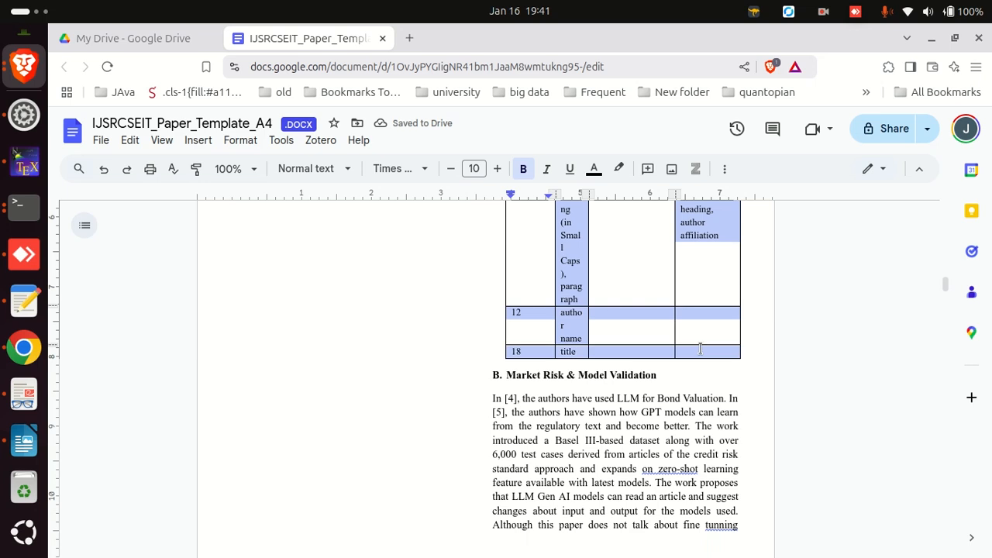
{"action": "key", "text": "BackSpace"}
{"action": "scroll", "coordinate": [472, 349], "scroll_direction": "up", "scroll_amount": 3}
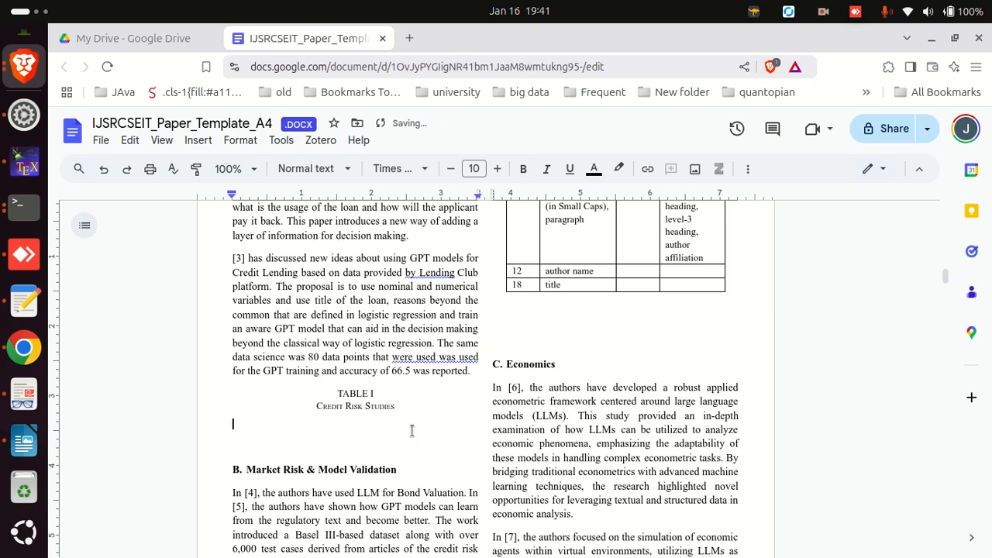
{"action": "left_click_drag", "start_coordinate": [408, 409], "coordinate": [351, 397]}
{"action": "key", "text": "shift+Home"}
{"action": "key", "text": "BackSpace"}
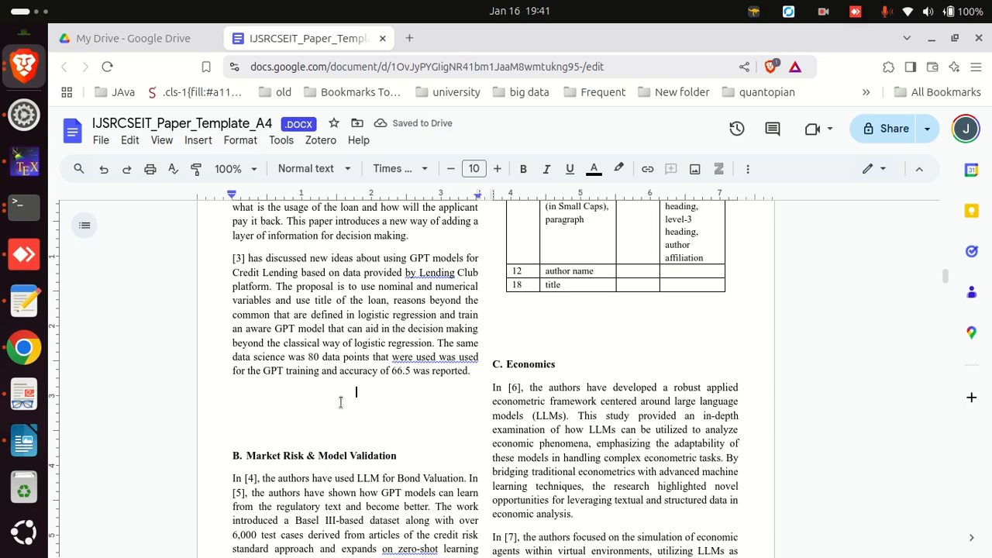
{"action": "scroll", "coordinate": [341, 402], "scroll_direction": "up", "scroll_amount": 3}
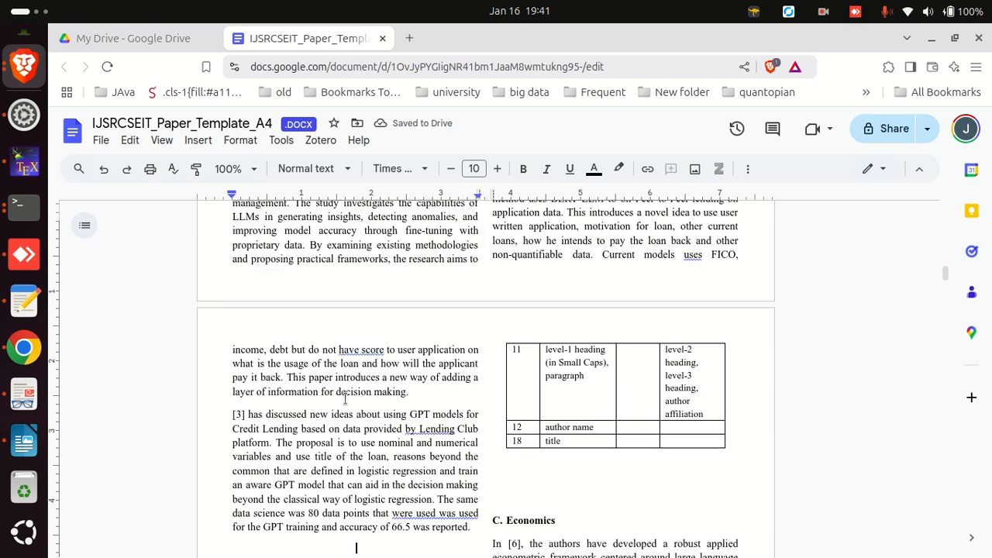
{"action": "scroll", "coordinate": [343, 399], "scroll_direction": "down", "scroll_amount": 4}
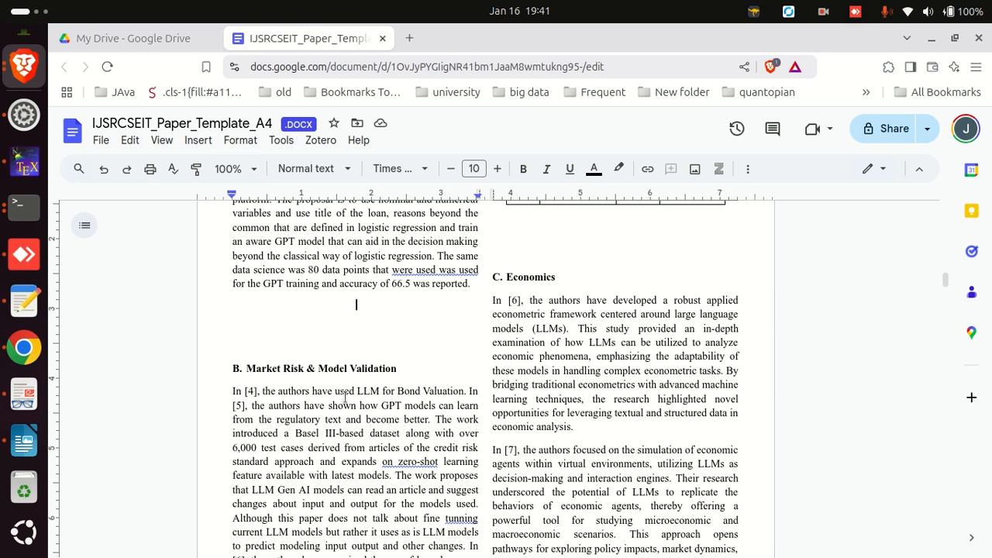
{"action": "scroll", "coordinate": [345, 397], "scroll_direction": "up", "scroll_amount": 2}
{"action": "scroll", "coordinate": [404, 396], "scroll_direction": "down", "scroll_amount": 1}
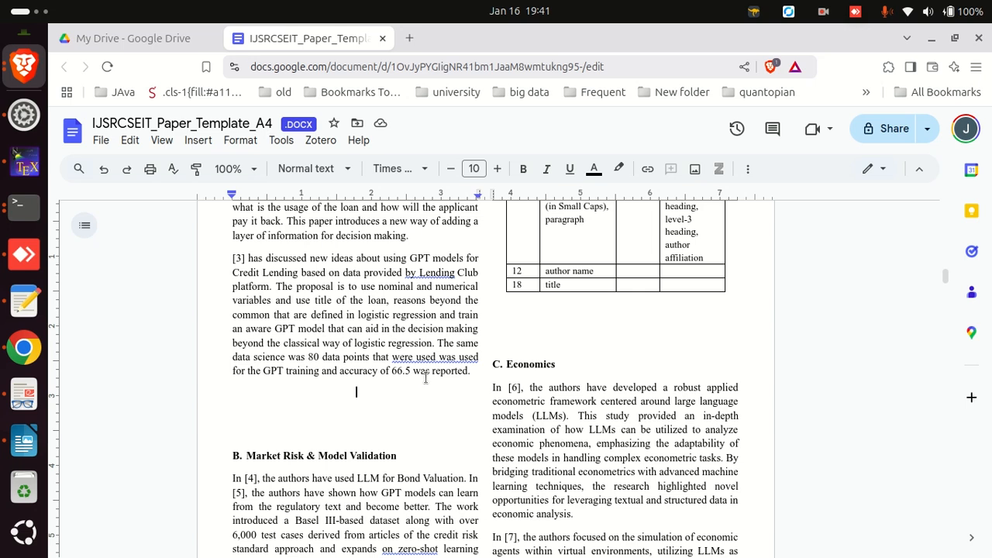
Remove the blank line between the Market Risk & Model Validation text and the TABLE I caption below it
{"action": "scroll", "coordinate": [425, 378], "scroll_direction": "up", "scroll_amount": 2}
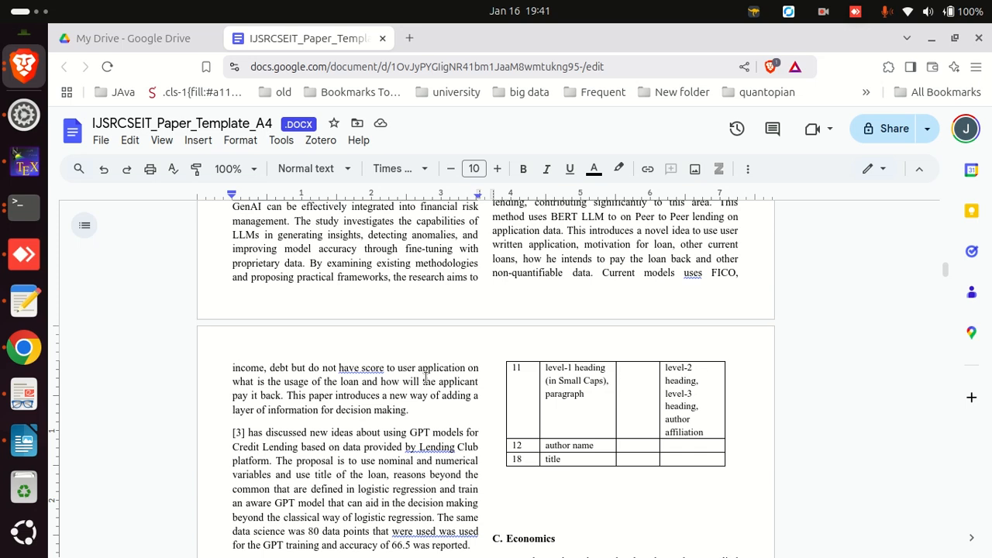
{"action": "scroll", "coordinate": [426, 378], "scroll_direction": "down", "scroll_amount": 15}
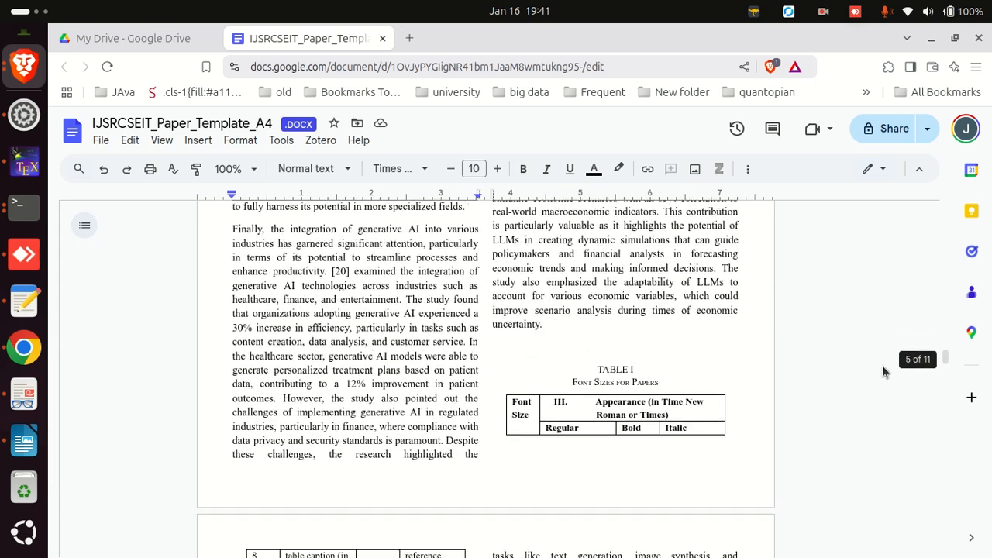
{"action": "scroll", "coordinate": [882, 372], "scroll_direction": "down", "scroll_amount": 3}
{"action": "left_click_drag", "start_coordinate": [944, 371], "coordinate": [943, 204]}
{"action": "scroll", "coordinate": [559, 321], "scroll_direction": "down", "scroll_amount": 5}
{"action": "scroll", "coordinate": [560, 322], "scroll_direction": "down", "scroll_amount": 15}
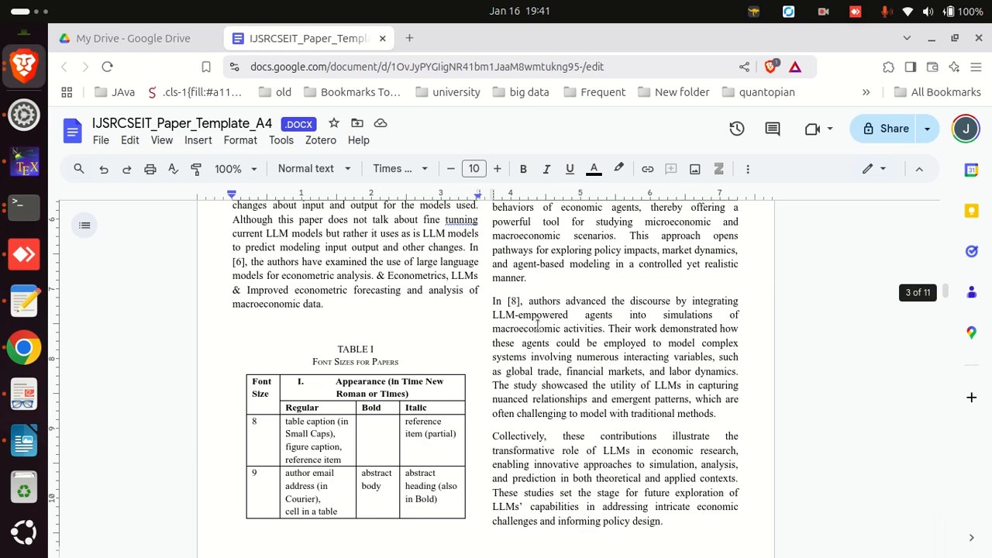
{"action": "scroll", "coordinate": [533, 322], "scroll_direction": "up", "scroll_amount": 2}
{"action": "scroll", "coordinate": [533, 322], "scroll_direction": "down", "scroll_amount": 2}
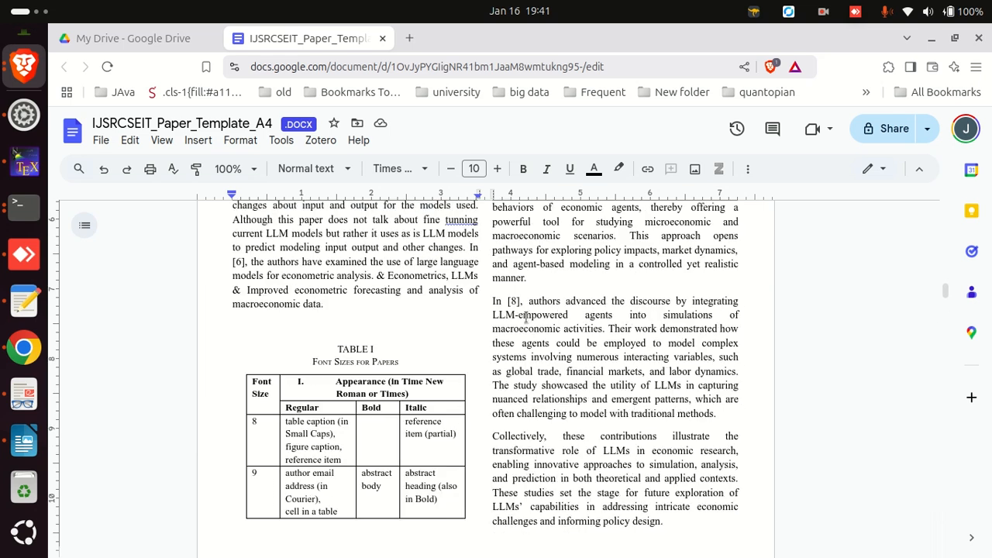
{"action": "double_click", "coordinate": [379, 308]}
{"action": "left_click", "coordinate": [379, 308]}
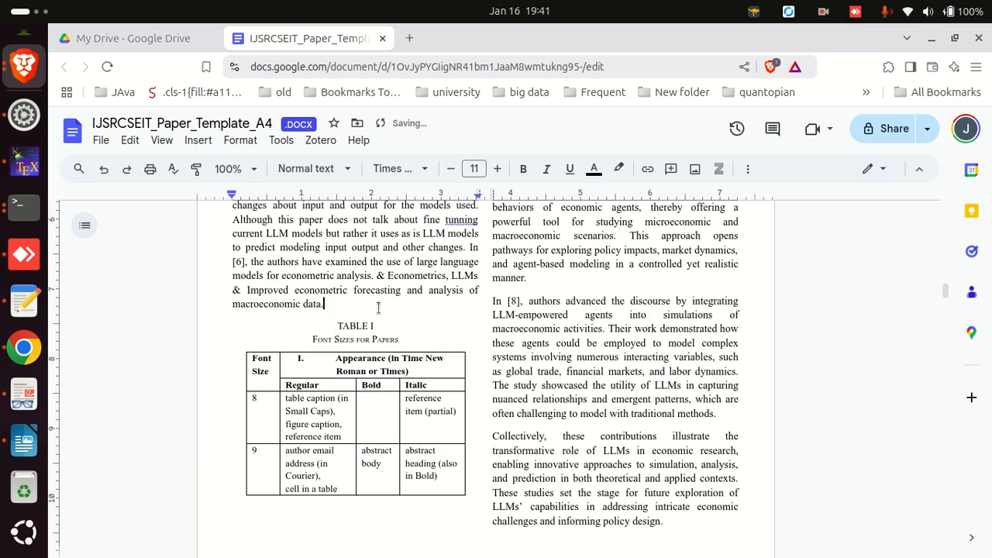
Review the credit risk section of the paper and compare it with the tables in r20.pdf and the text in r20.docx
{"action": "scroll", "coordinate": [552, 344], "scroll_direction": "up", "scroll_amount": 12}
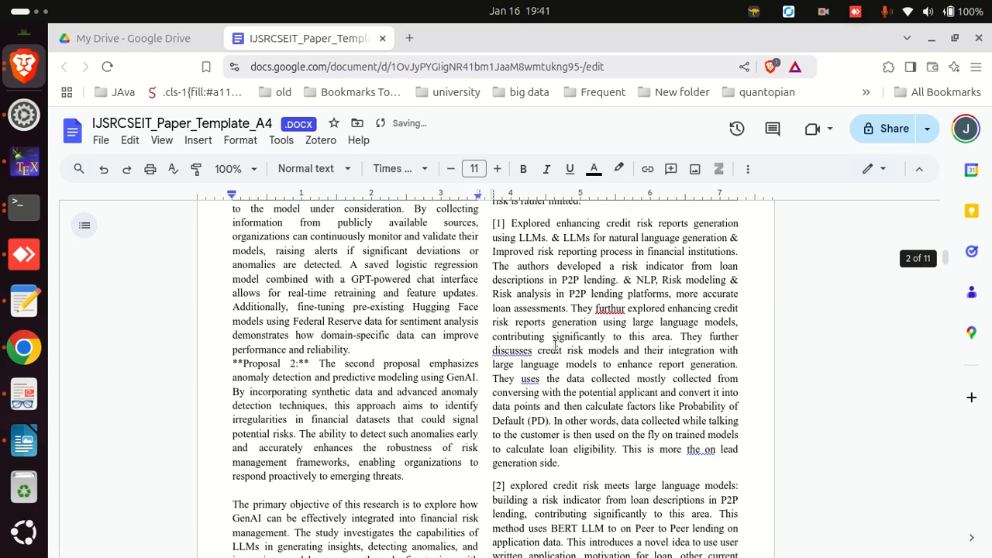
{"action": "scroll", "coordinate": [555, 345], "scroll_direction": "down", "scroll_amount": 5}
{"action": "scroll", "coordinate": [555, 345], "scroll_direction": "up", "scroll_amount": 5}
{"action": "scroll", "coordinate": [555, 345], "scroll_direction": "down", "scroll_amount": 5}
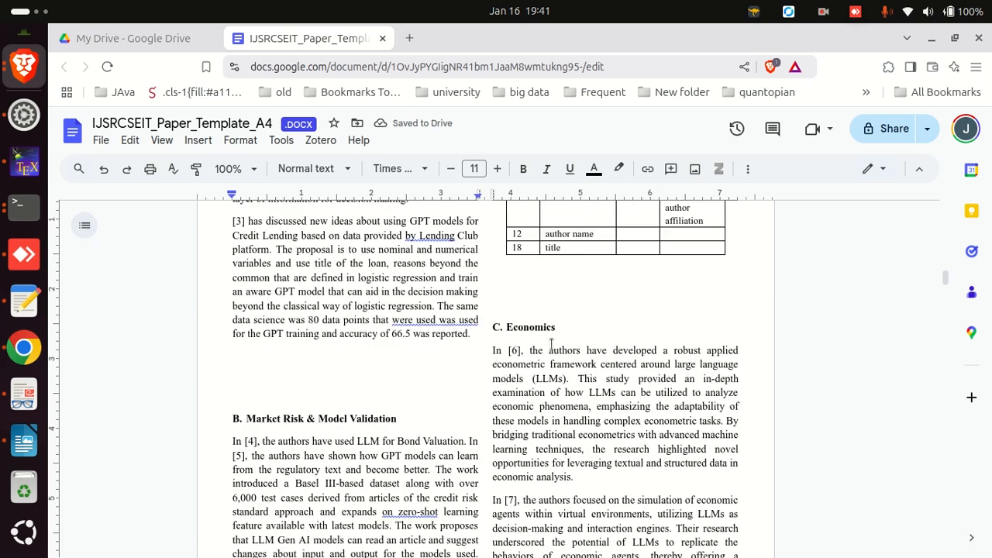
{"action": "scroll", "coordinate": [552, 345], "scroll_direction": "up", "scroll_amount": 9}
{"action": "scroll", "coordinate": [552, 345], "scroll_direction": "up", "scroll_amount": 10}
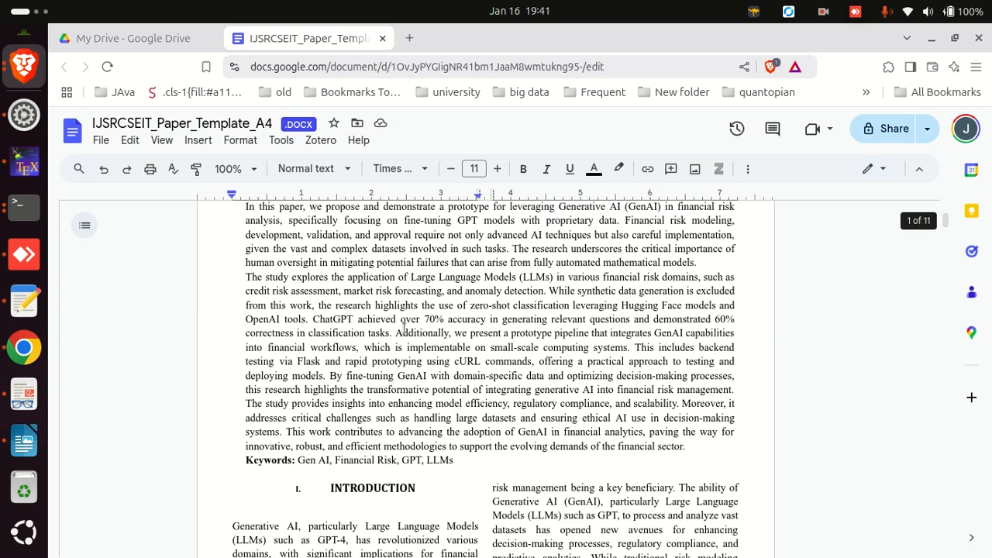
{"action": "left_click", "coordinate": [23, 394]}
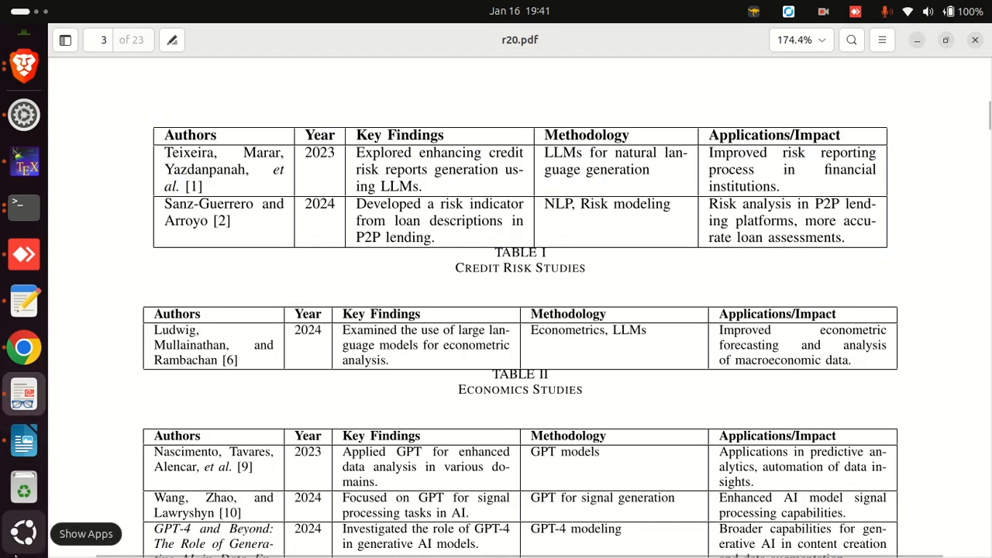
{"action": "left_click", "coordinate": [24, 531]}
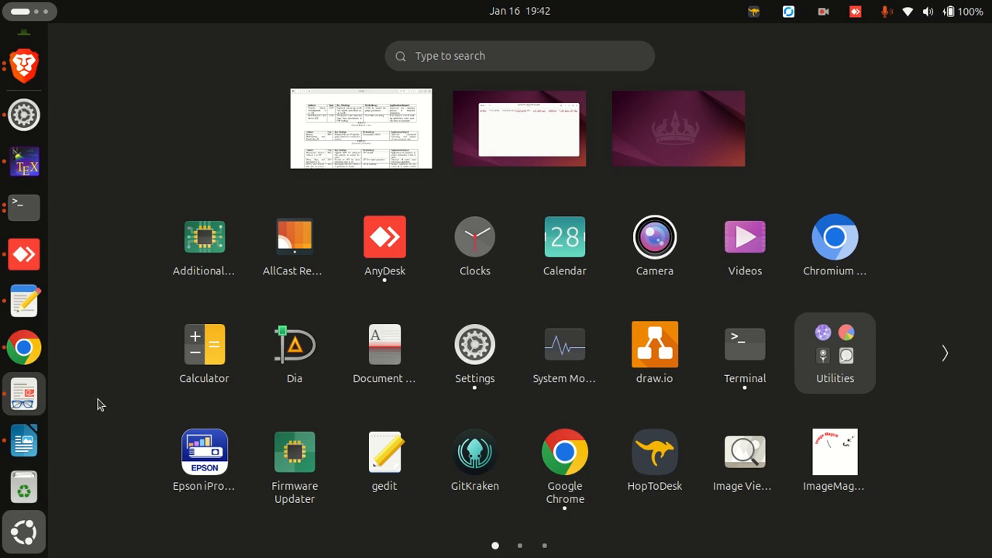
{"action": "left_click", "coordinate": [23, 440]}
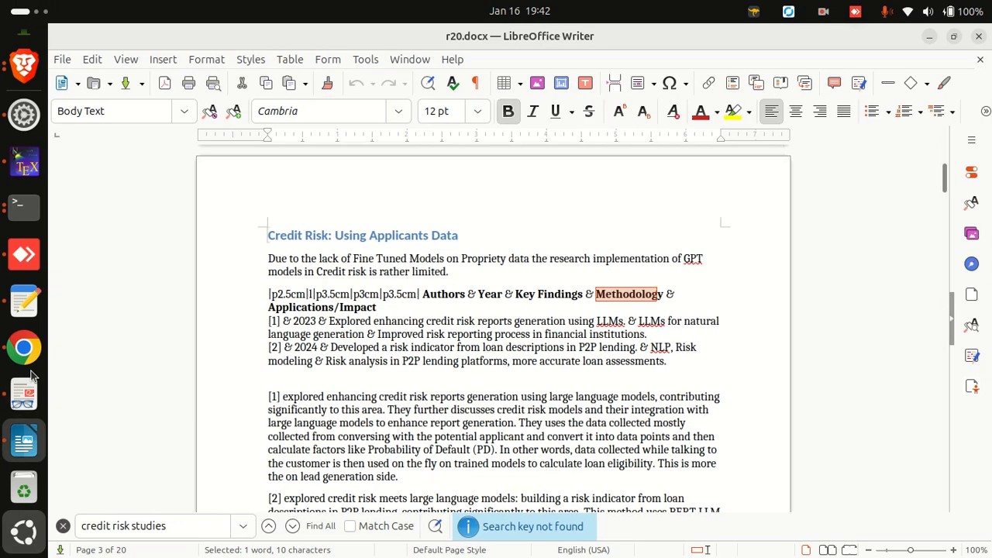
{"action": "left_click", "coordinate": [25, 350]}
{"action": "left_click", "coordinate": [23, 155]}
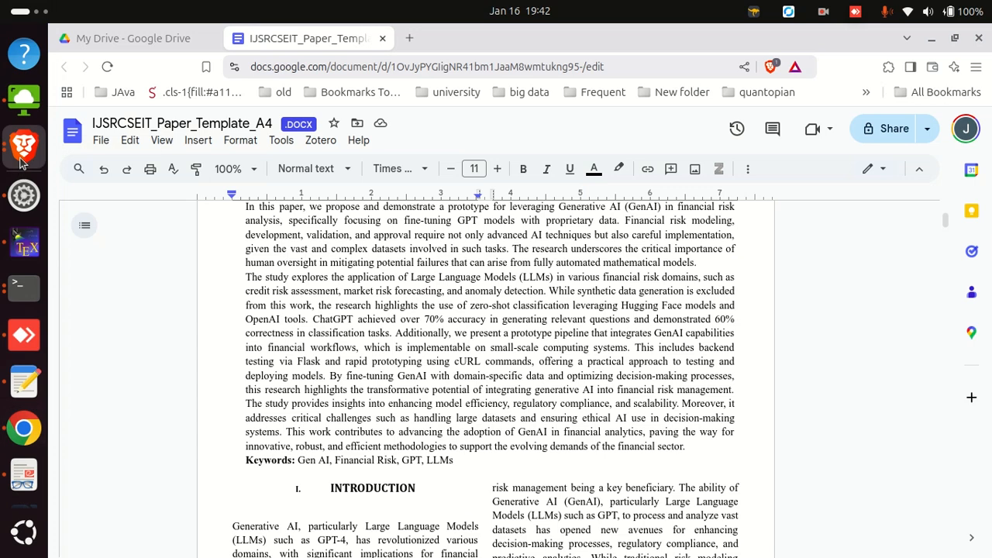
{"action": "scroll", "coordinate": [363, 368], "scroll_direction": "down", "scroll_amount": 20}
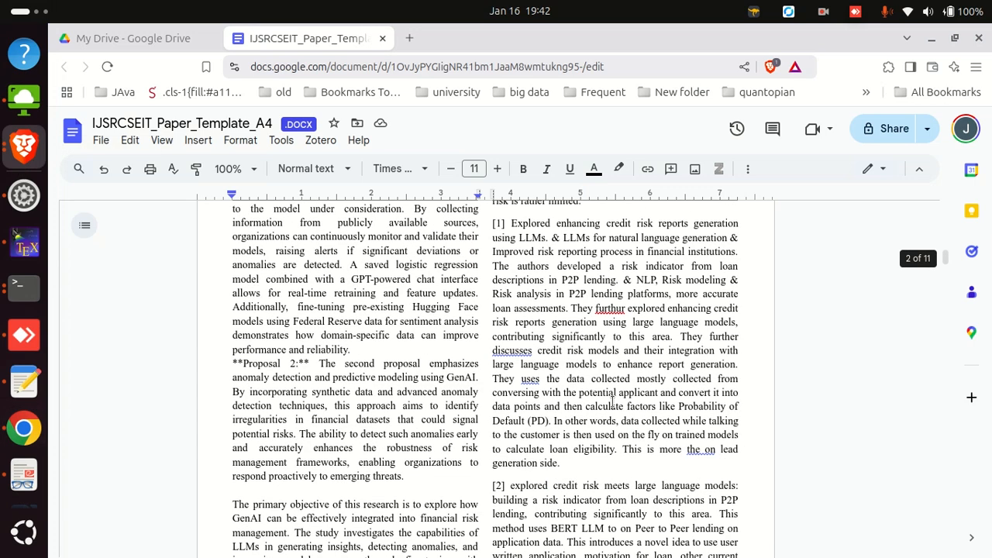
{"action": "scroll", "coordinate": [441, 371], "scroll_direction": "down", "scroll_amount": 1}
{"action": "left_click", "coordinate": [298, 376]}
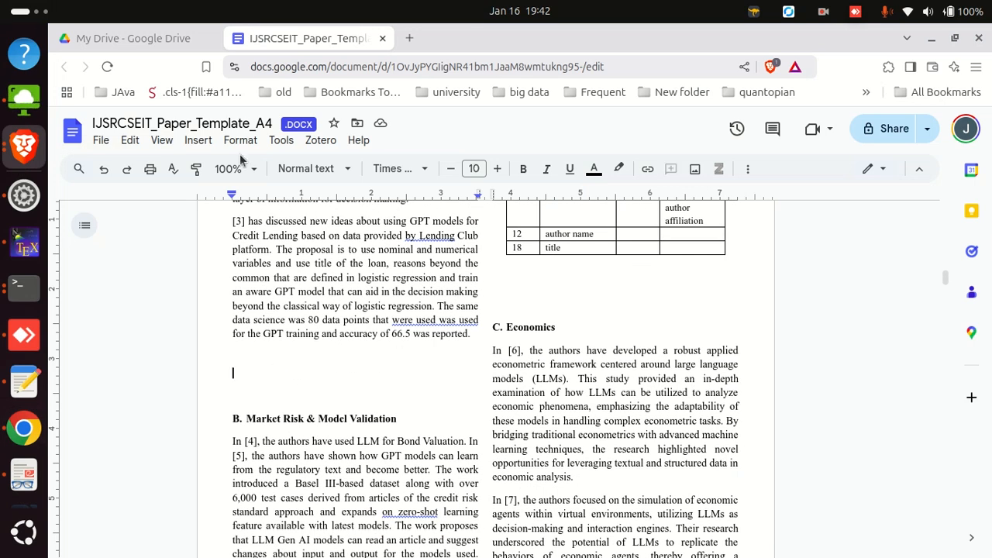
{"action": "left_click", "coordinate": [199, 140]}
{"action": "mouse_move", "coordinate": [326, 166]}
{"action": "left_click", "coordinate": [465, 168]}
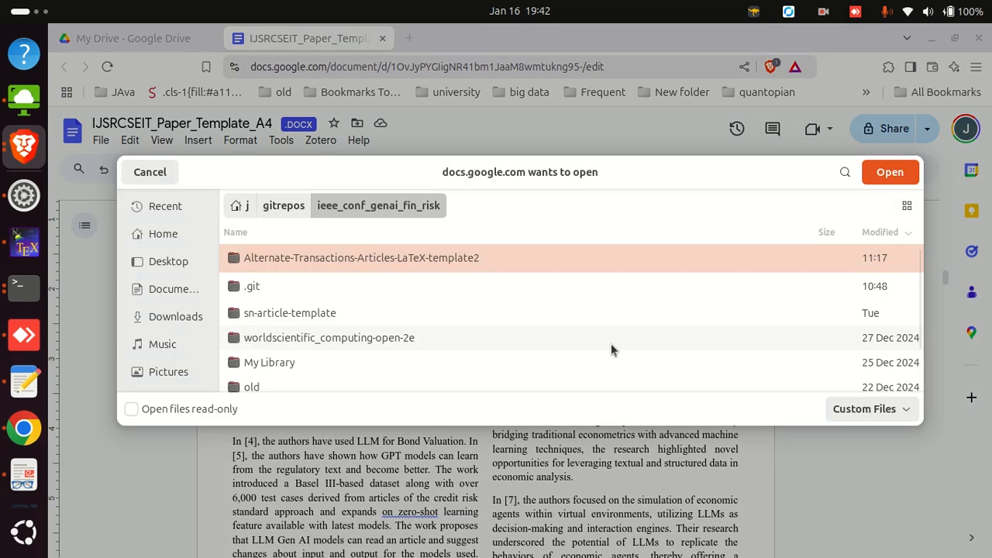
{"action": "left_click", "coordinate": [181, 373]}
{"action": "double_click", "coordinate": [346, 263]}
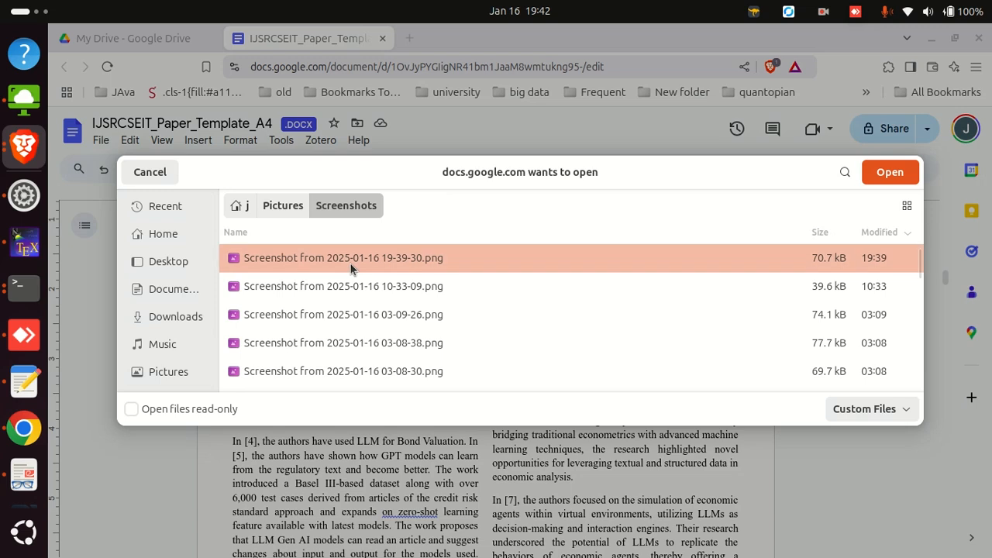
{"action": "double_click", "coordinate": [351, 264]}
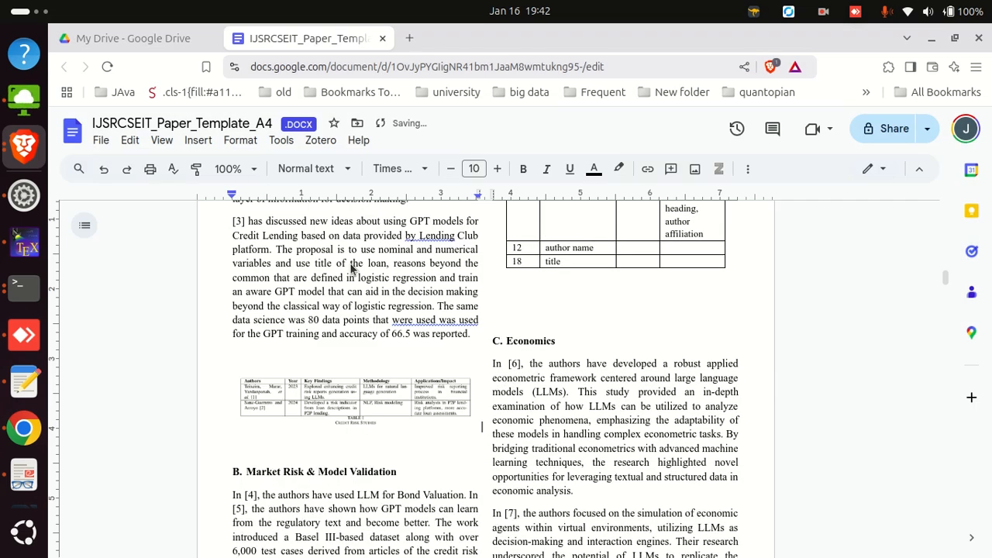
{"action": "left_click", "coordinate": [371, 380]}
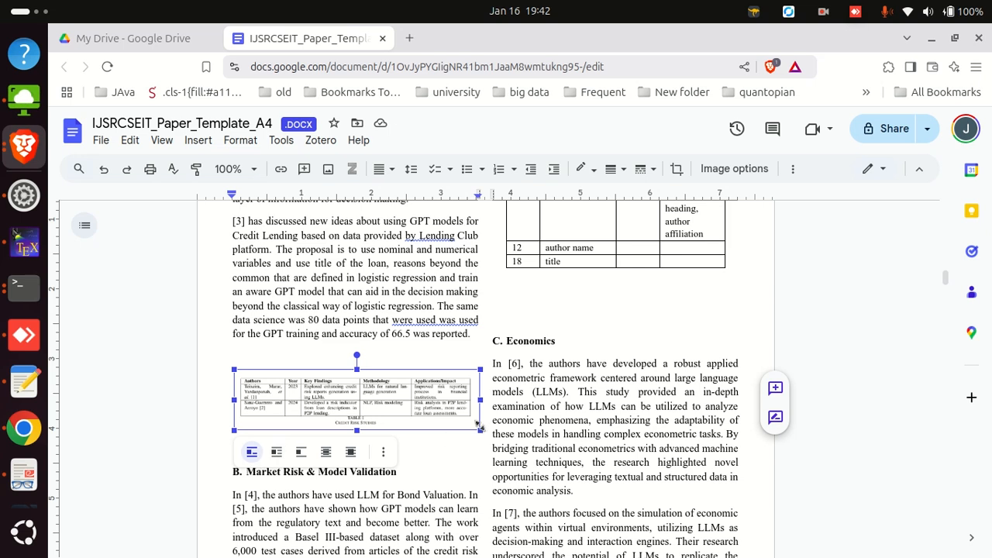
{"action": "left_click_drag", "start_coordinate": [480, 427], "coordinate": [752, 494]}
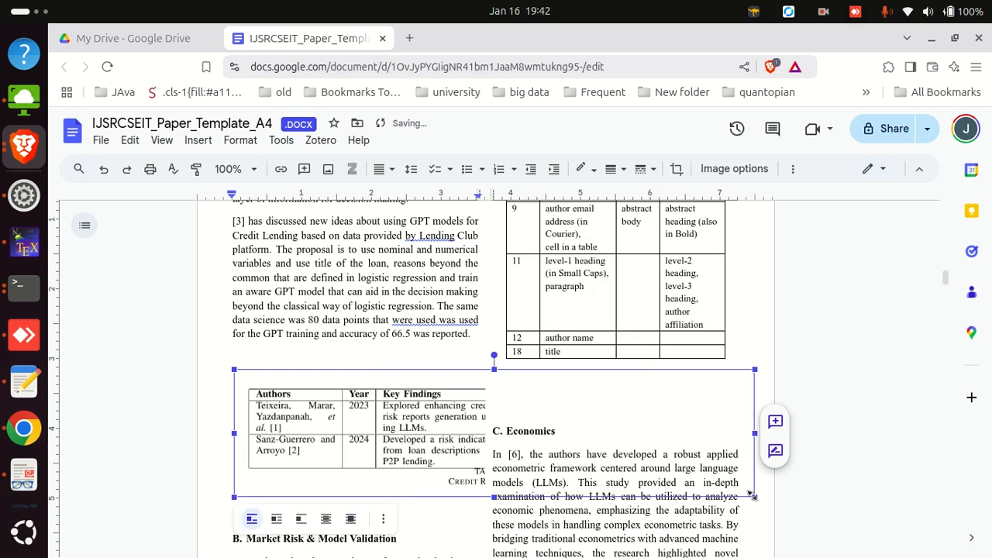
Try a column break at the enlarged Credit Risk Studies image, and undo it
{"action": "right_click", "coordinate": [381, 414]}
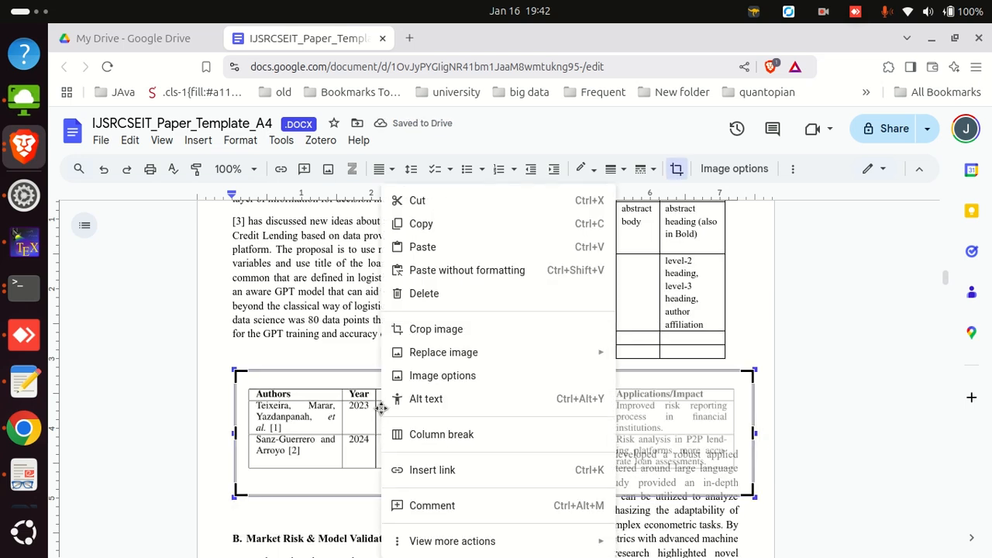
{"action": "left_click", "coordinate": [441, 435]}
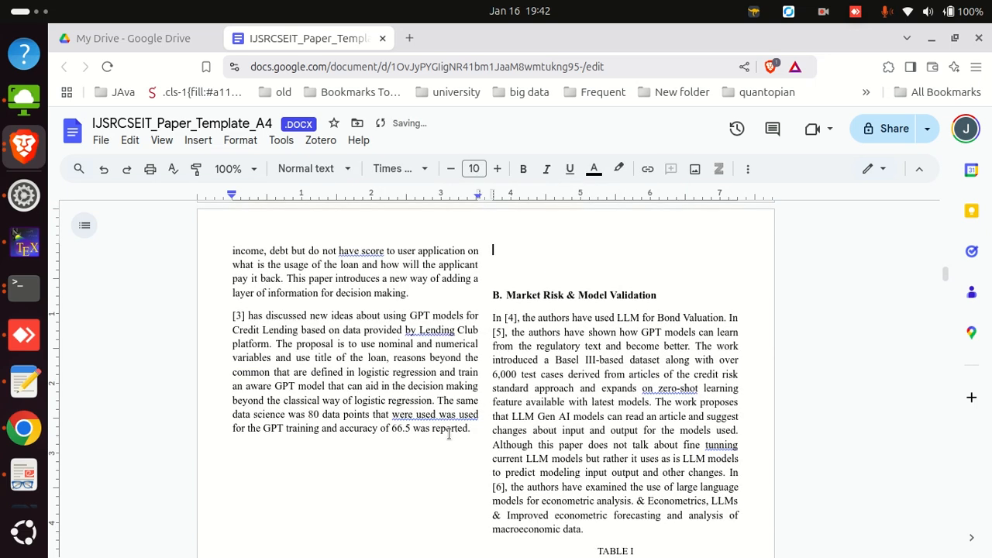
{"action": "scroll", "coordinate": [443, 434], "scroll_direction": "up", "scroll_amount": 15}
{"action": "scroll", "coordinate": [443, 434], "scroll_direction": "down", "scroll_amount": 20}
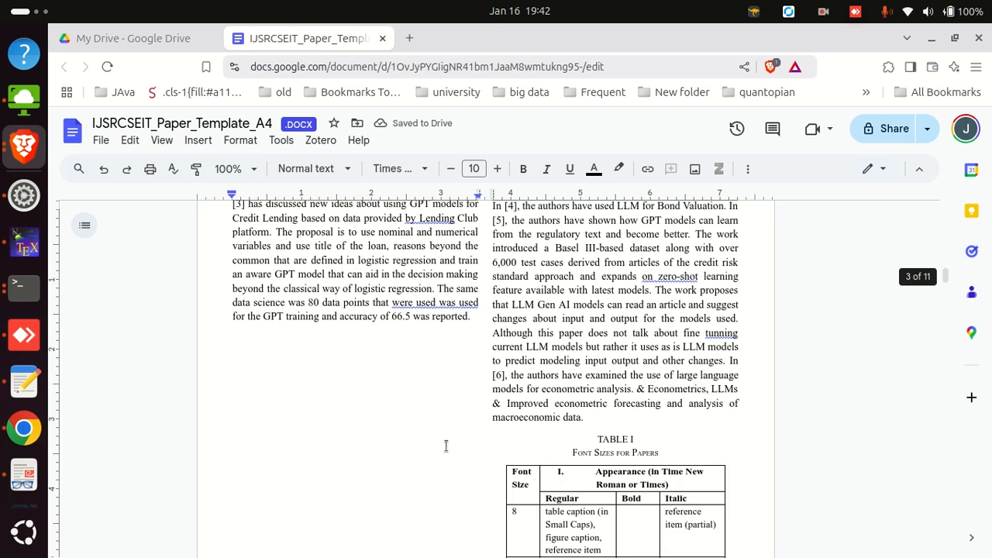
{"action": "scroll", "coordinate": [443, 442], "scroll_direction": "up", "scroll_amount": 3}
{"action": "key", "text": "ctrl+z"}
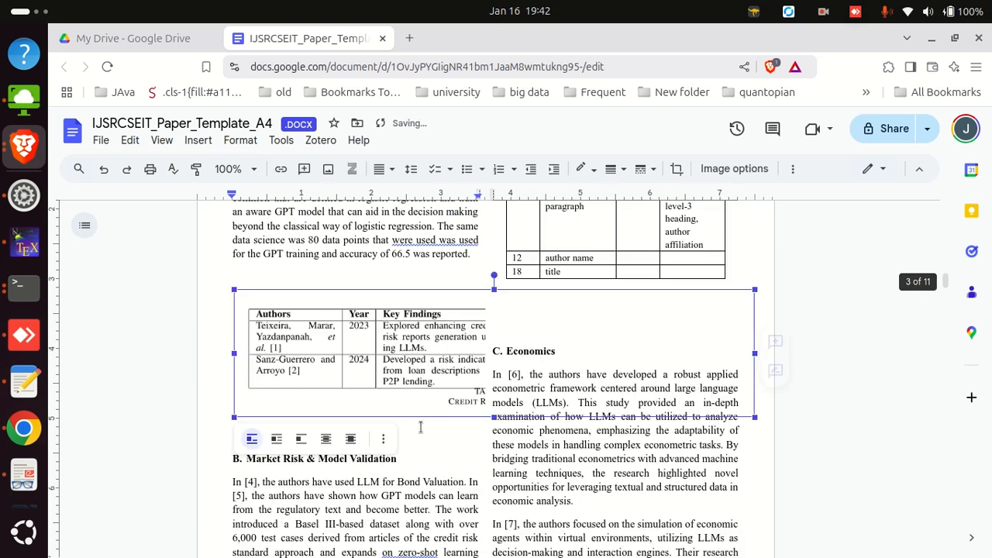
{"action": "double_click", "coordinate": [277, 335]}
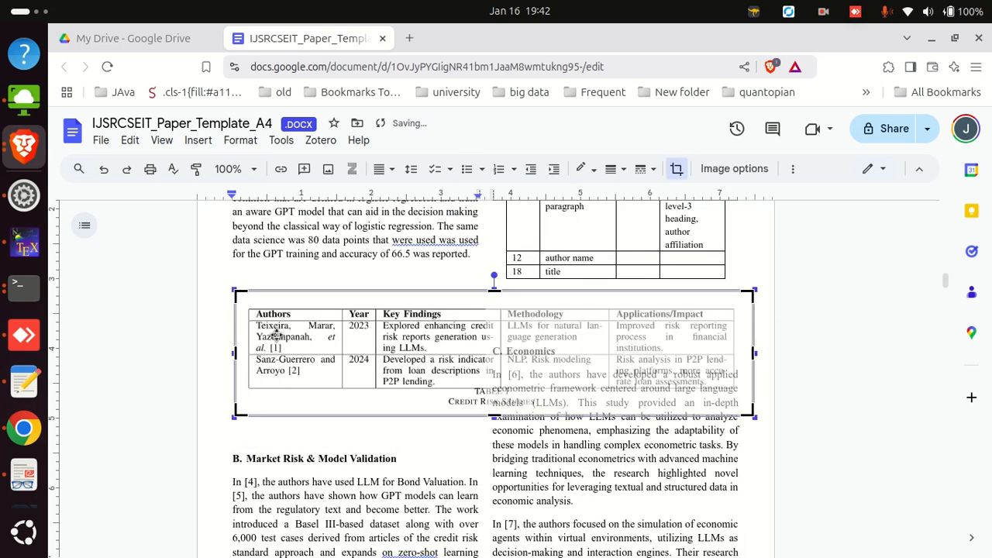
{"action": "left_click", "coordinate": [311, 410]}
{"action": "right_click", "coordinate": [310, 411]}
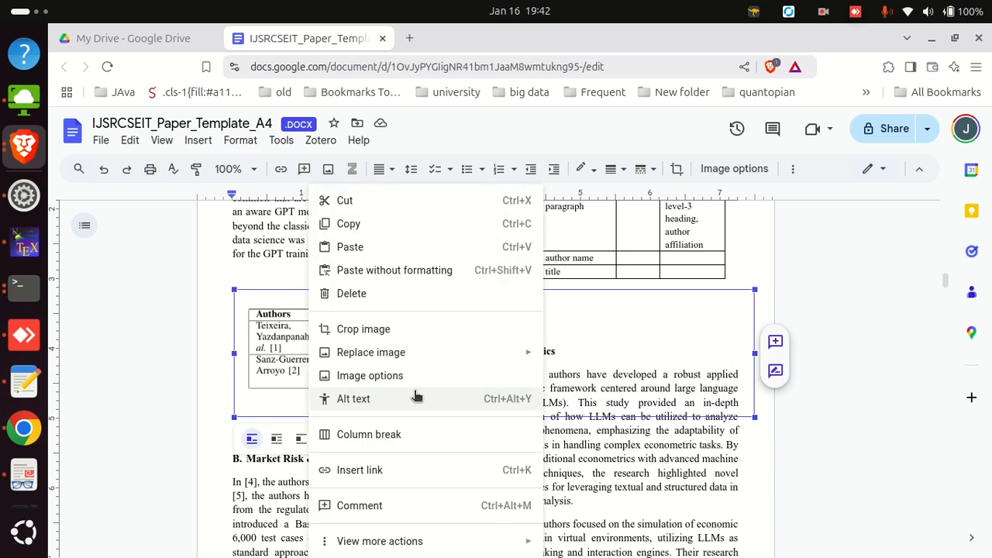
{"action": "left_click", "coordinate": [265, 274]}
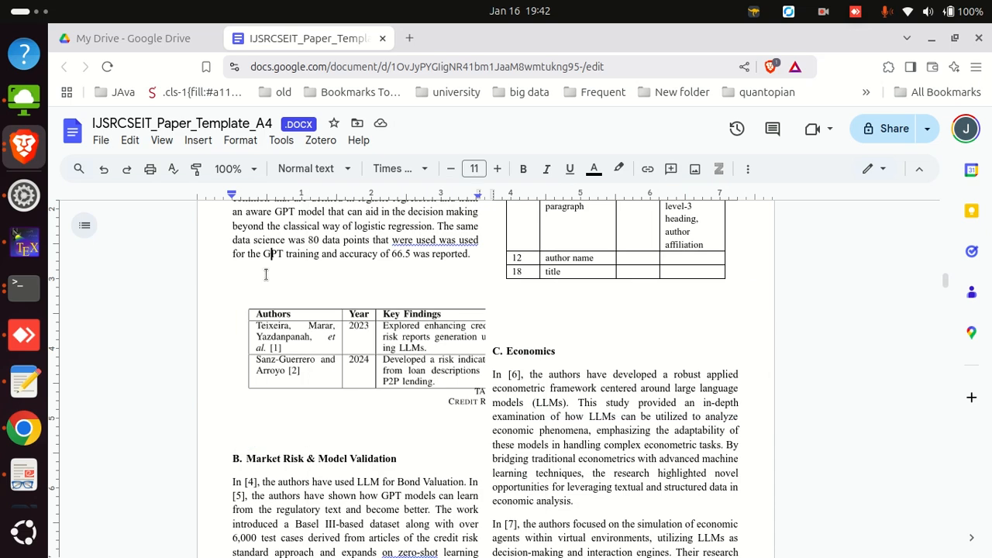
{"action": "right_click", "coordinate": [266, 276]}
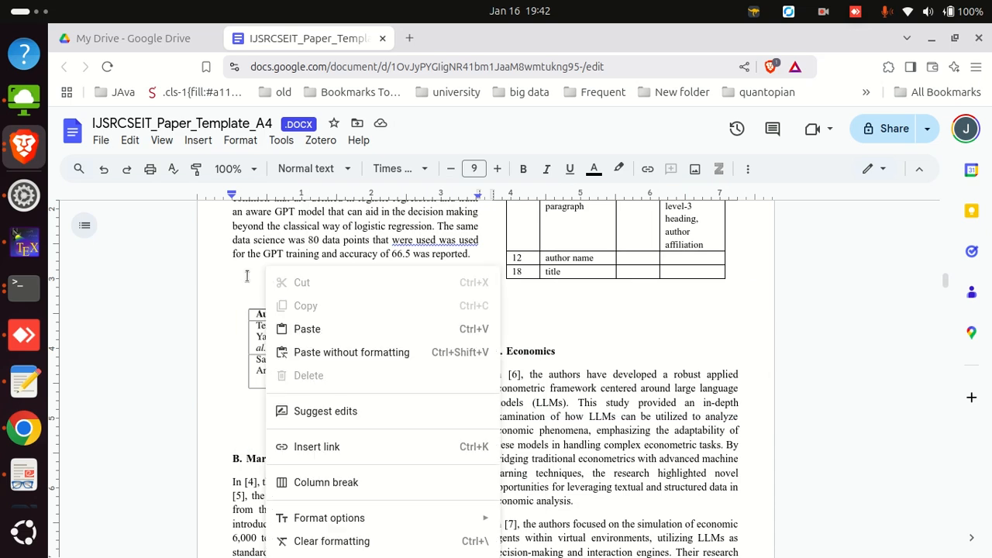
{"action": "left_click", "coordinate": [223, 278]}
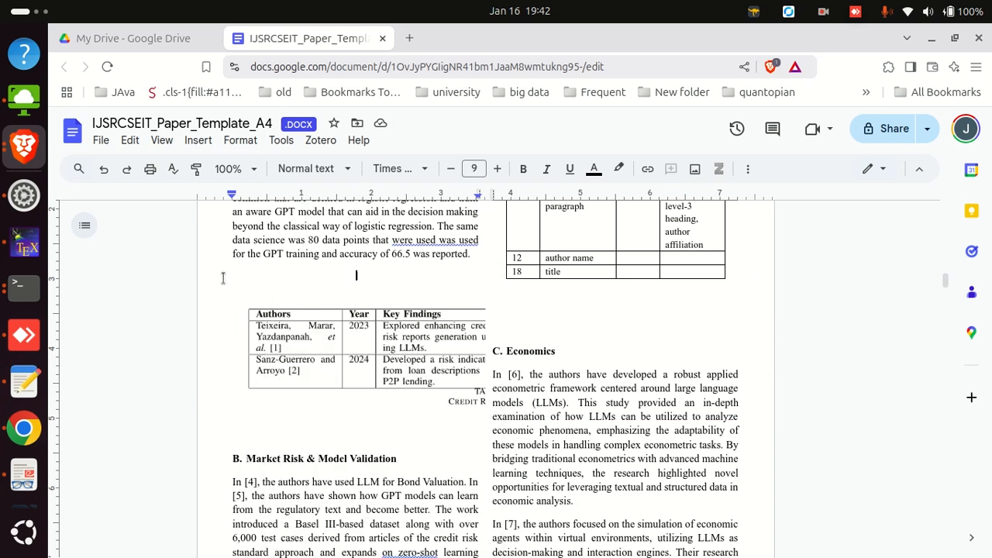
{"action": "left_click", "coordinate": [354, 343]}
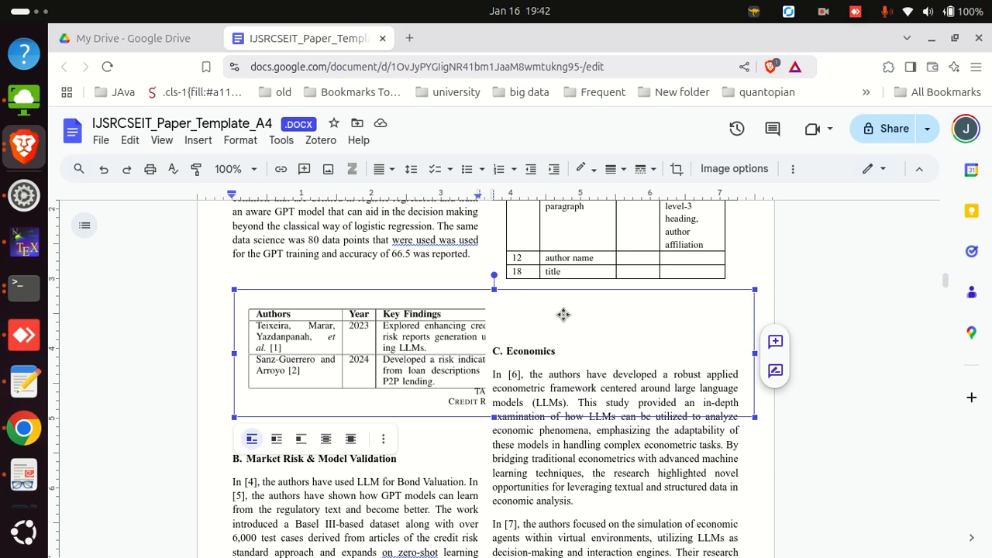
{"action": "right_click", "coordinate": [388, 318]}
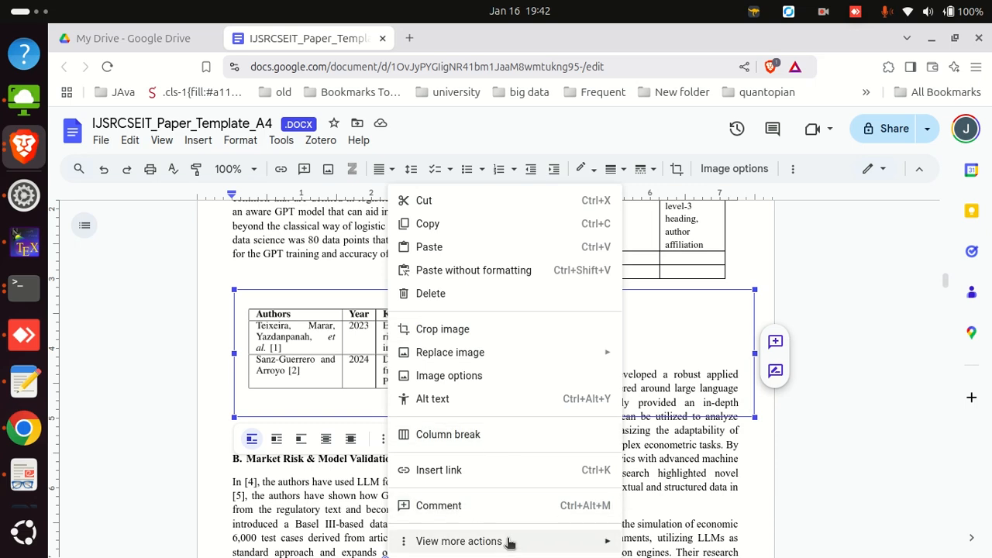
{"action": "mouse_move", "coordinate": [509, 541]}
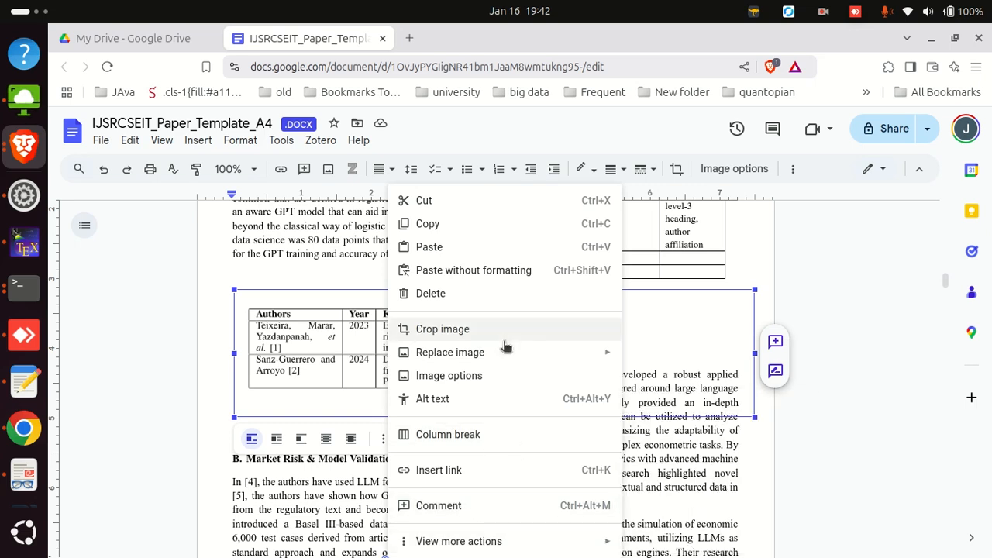
Apply Wrap text to the Credit Risk Studies image so that the text of both columns flows around it
{"action": "mouse_move", "coordinate": [506, 353]}
{"action": "left_click", "coordinate": [297, 346]}
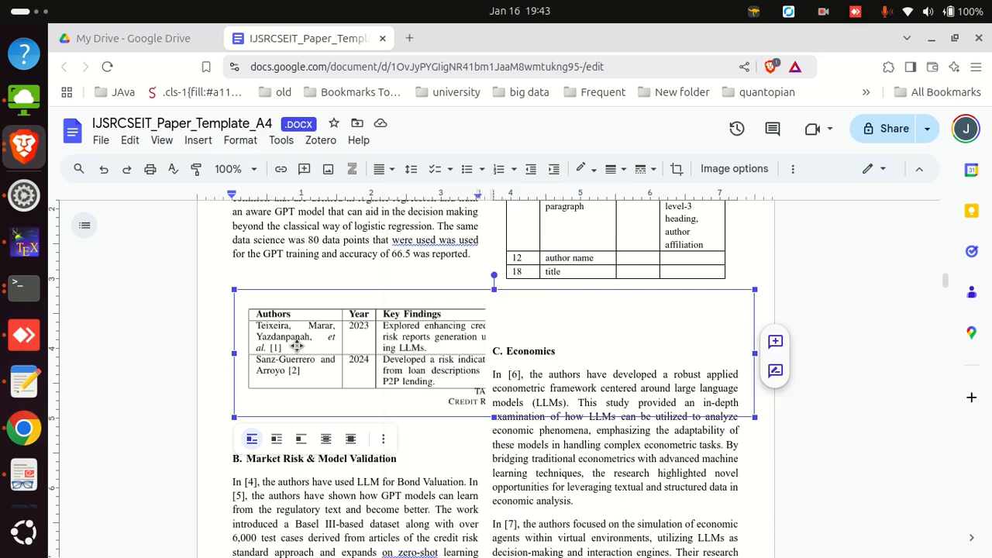
{"action": "left_click", "coordinate": [276, 442]}
{"action": "left_click", "coordinate": [672, 475]}
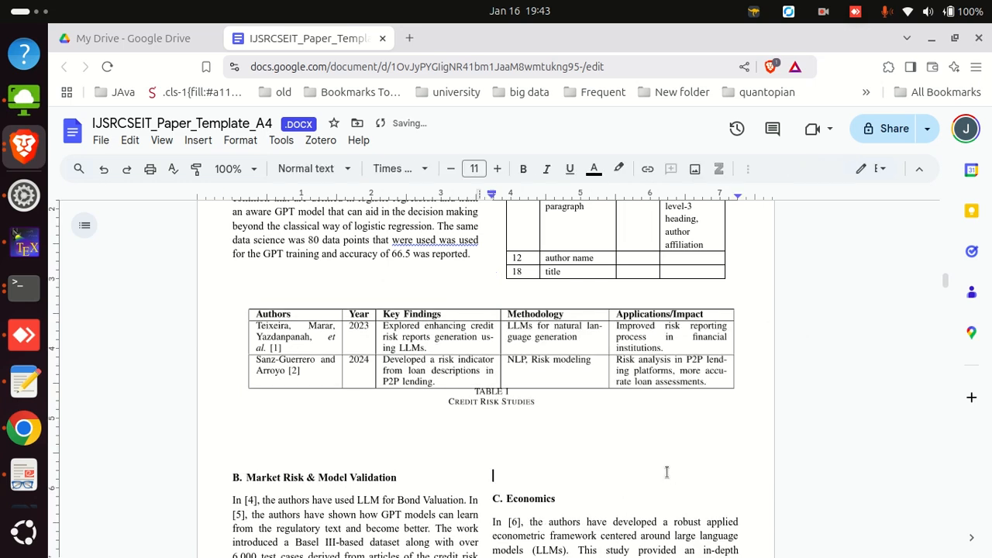
{"action": "left_click", "coordinate": [521, 288]}
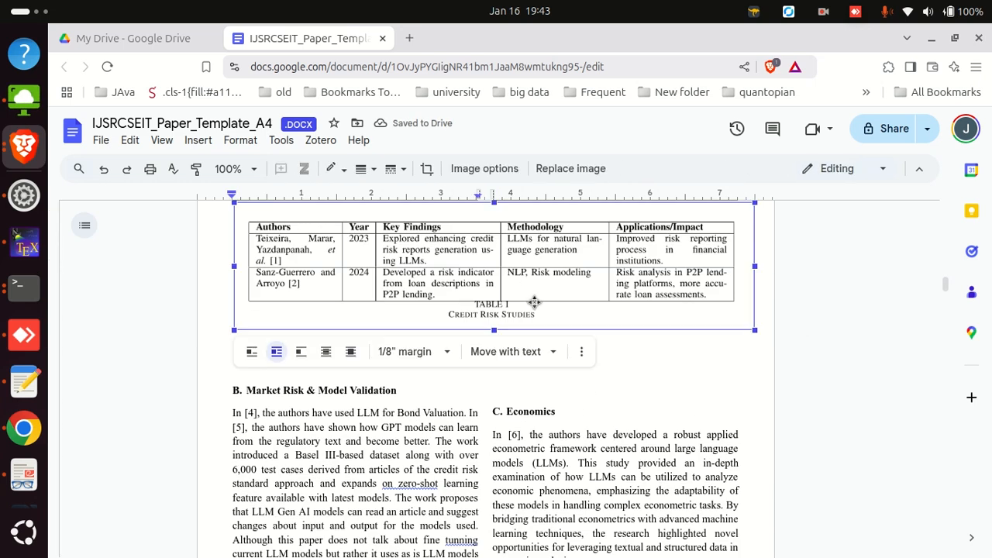
{"action": "scroll", "coordinate": [573, 334], "scroll_direction": "up", "scroll_amount": 4}
{"action": "scroll", "coordinate": [511, 358], "scroll_direction": "up", "scroll_amount": 5}
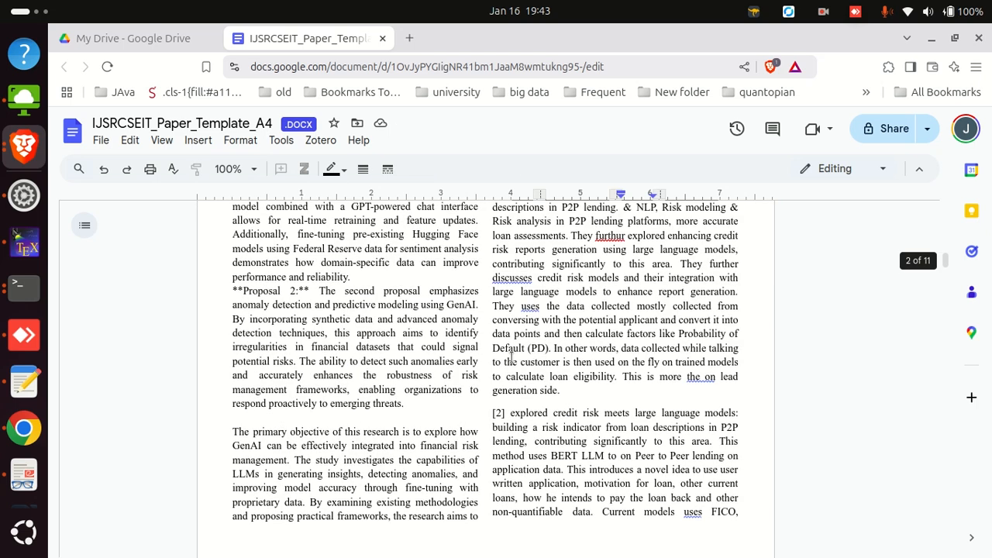
Delete the template's font sizes table that runs into the column beside the Credit Risk Studies image
{"action": "scroll", "coordinate": [542, 363], "scroll_direction": "down", "scroll_amount": 4}
{"action": "scroll", "coordinate": [603, 409], "scroll_direction": "up", "scroll_amount": 5}
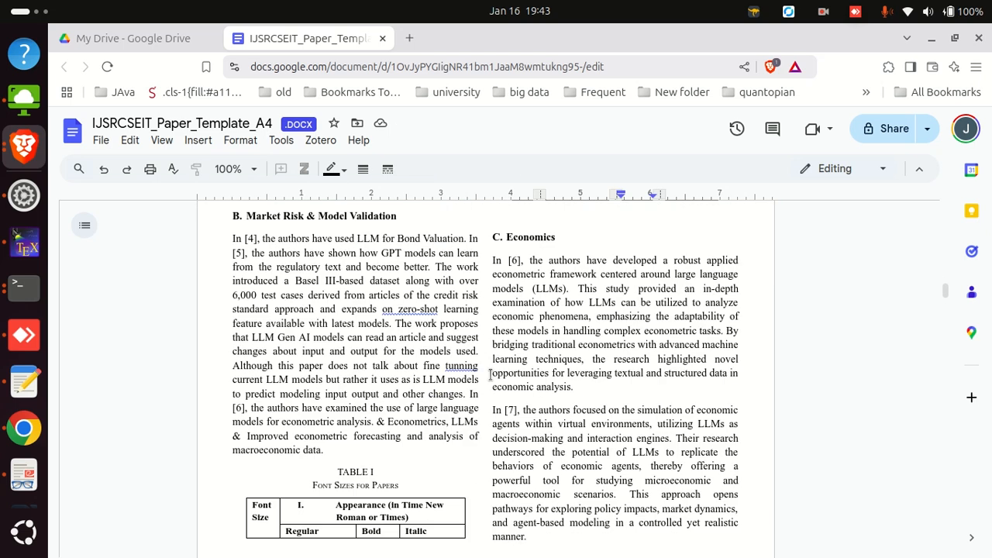
{"action": "scroll", "coordinate": [384, 341], "scroll_direction": "down", "scroll_amount": 3}
{"action": "left_click_drag", "start_coordinate": [338, 306], "coordinate": [595, 276]}
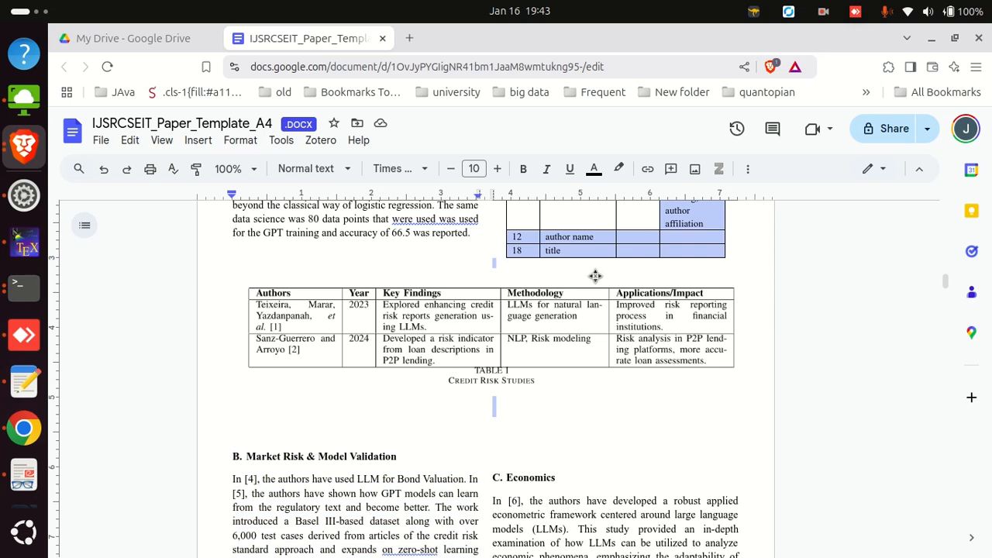
{"action": "key", "text": "BackSpace"}
{"action": "scroll", "coordinate": [540, 375], "scroll_direction": "up", "scroll_amount": 5}
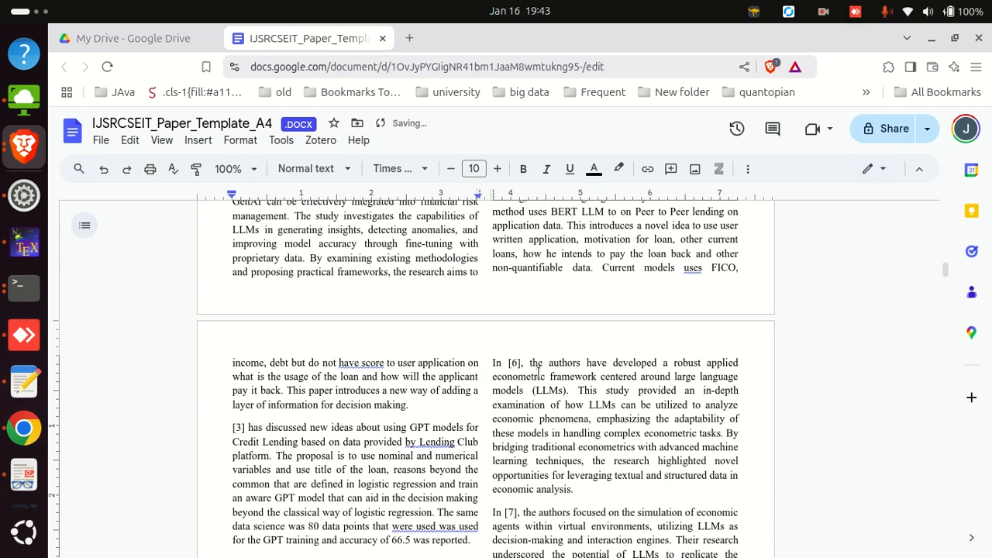
Remove the blank lines between the Credit Risk Studies image and the "B. Market Risk & Model Validation" heading
{"action": "scroll", "coordinate": [540, 375], "scroll_direction": "down", "scroll_amount": 6}
{"action": "scroll", "coordinate": [533, 356], "scroll_direction": "up", "scroll_amount": 5}
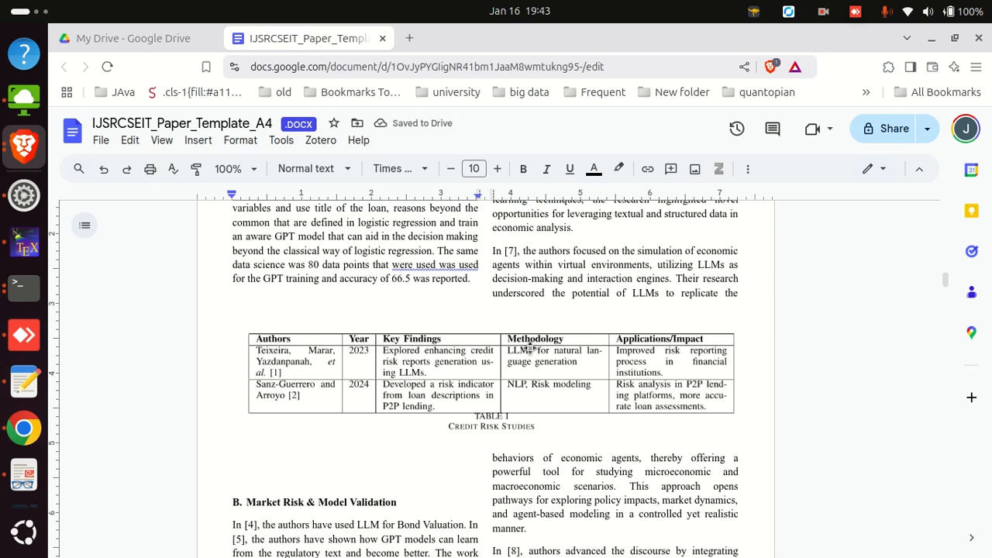
{"action": "scroll", "coordinate": [572, 330], "scroll_direction": "down", "scroll_amount": 2}
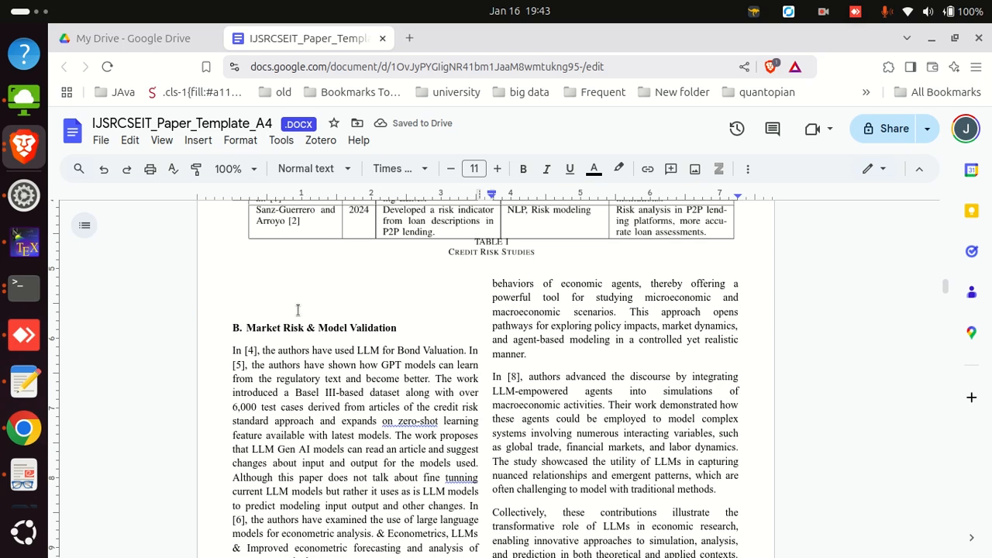
{"action": "left_click", "coordinate": [253, 276]}
{"action": "key", "text": "Delete"}
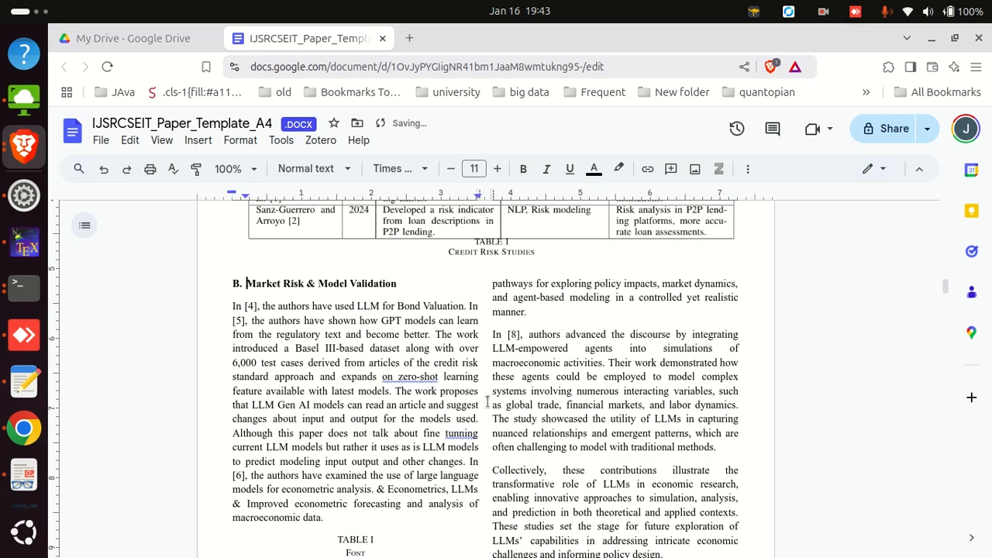
Try to delete the empty line above the Credit Risk Studies image, and undo the deletion
{"action": "scroll", "coordinate": [488, 402], "scroll_direction": "up", "scroll_amount": 2}
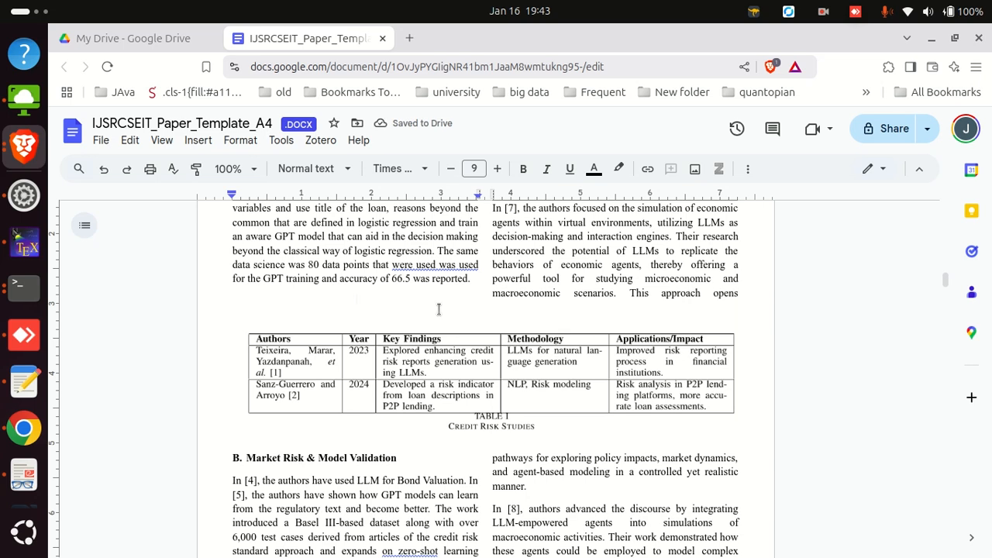
{"action": "key", "text": "Delete"}
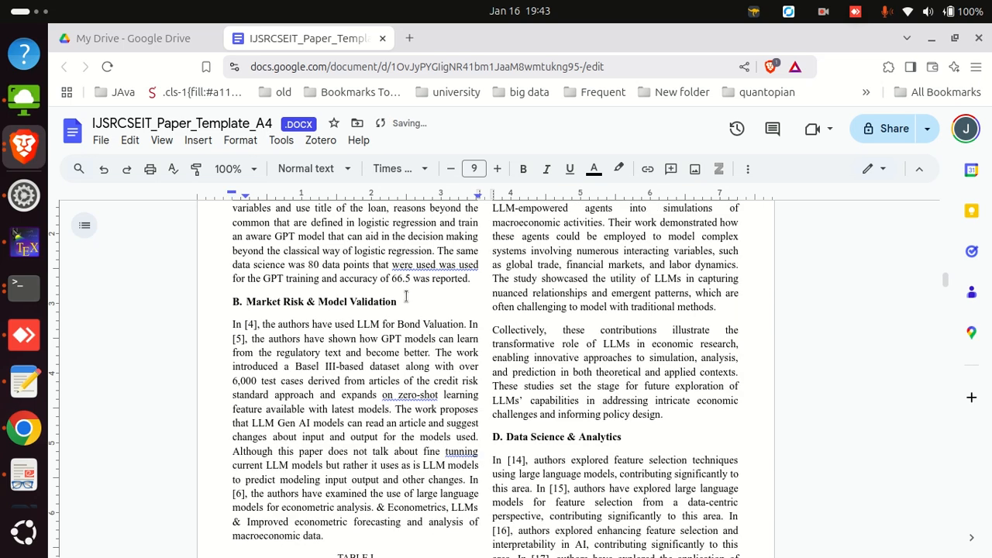
{"action": "key", "text": "ctrl+z"}
Switch to r20.pdf and capture a selection screenshot of Table II, Economics Studies, including its caption
{"action": "scroll", "coordinate": [599, 407], "scroll_direction": "down", "scroll_amount": 5}
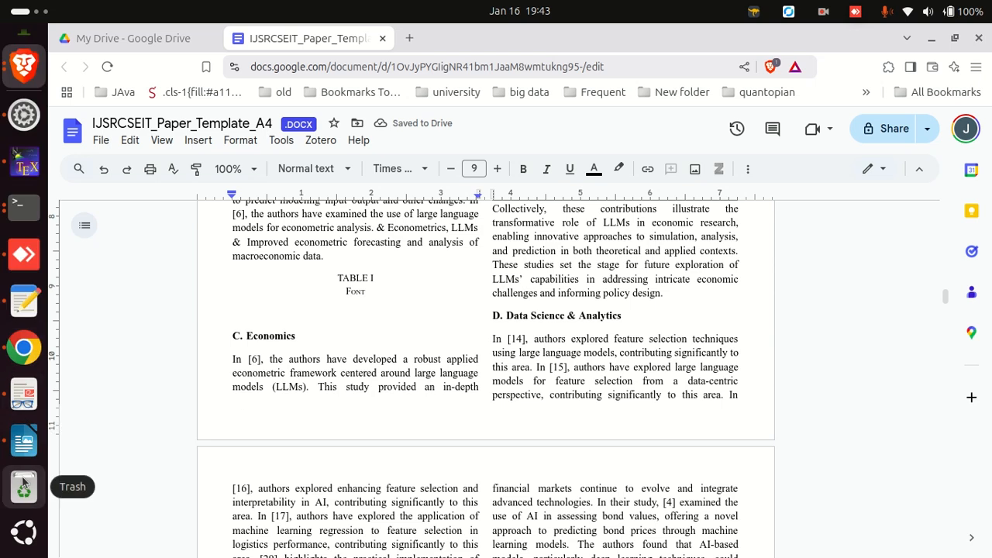
{"action": "left_click", "coordinate": [23, 395]}
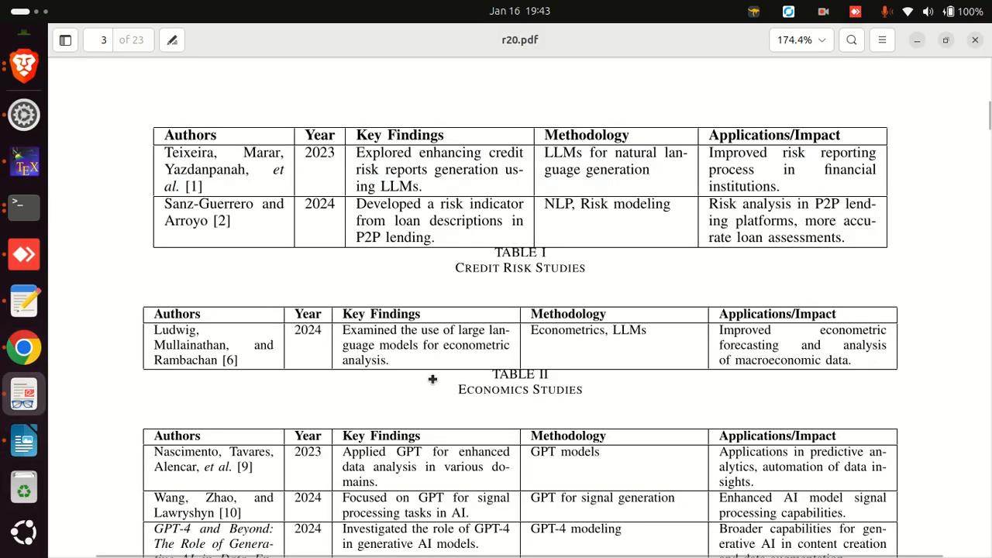
{"action": "left_click", "coordinate": [23, 533]}
{"action": "type", "text": "SNI"}
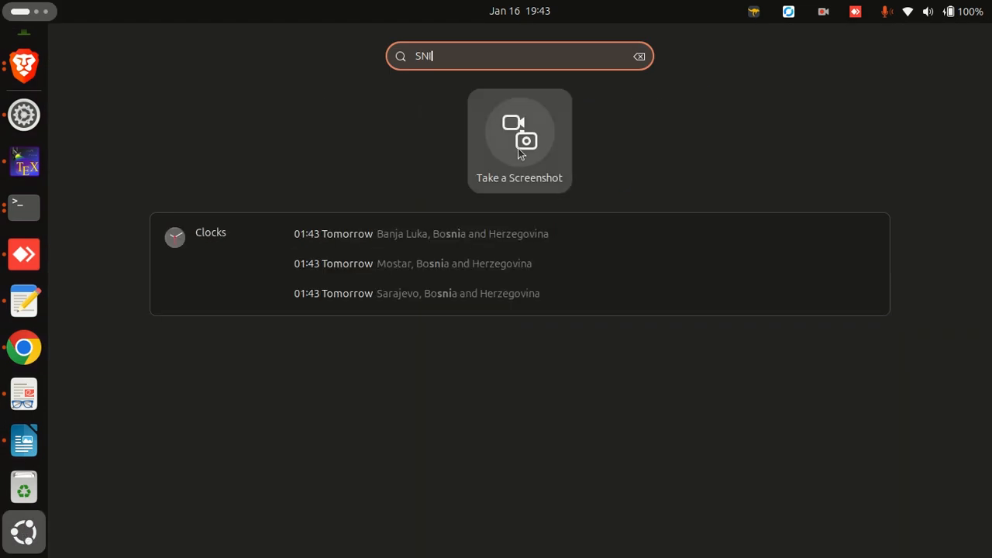
{"action": "key", "text": "Return"}
{"action": "left_click_drag", "start_coordinate": [179, 149], "coordinate": [279, 256]}
{"action": "left_click_drag", "start_coordinate": [104, 224], "coordinate": [132, 270]}
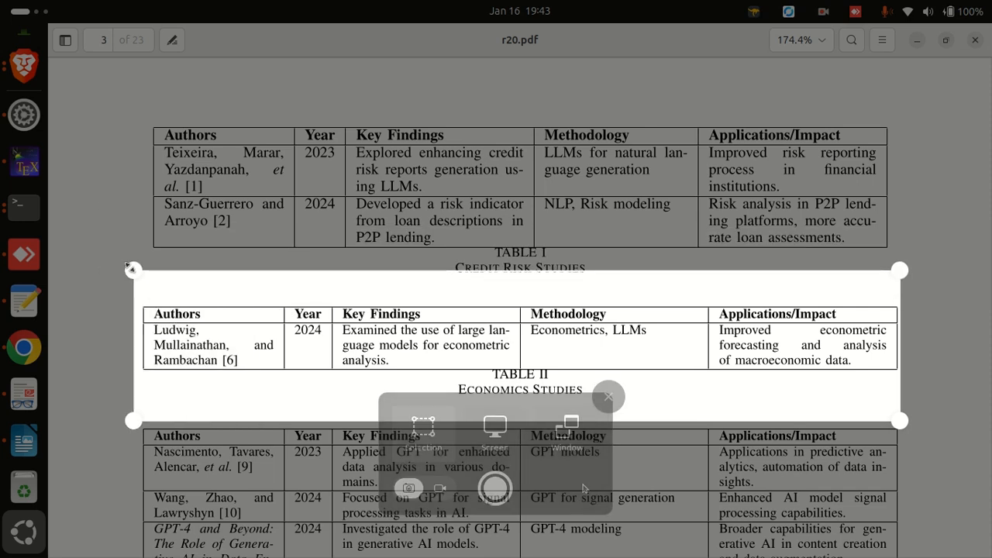
{"action": "left_click_drag", "start_coordinate": [326, 337], "coordinate": [323, 343]}
{"action": "left_click_drag", "start_coordinate": [131, 426], "coordinate": [139, 416]}
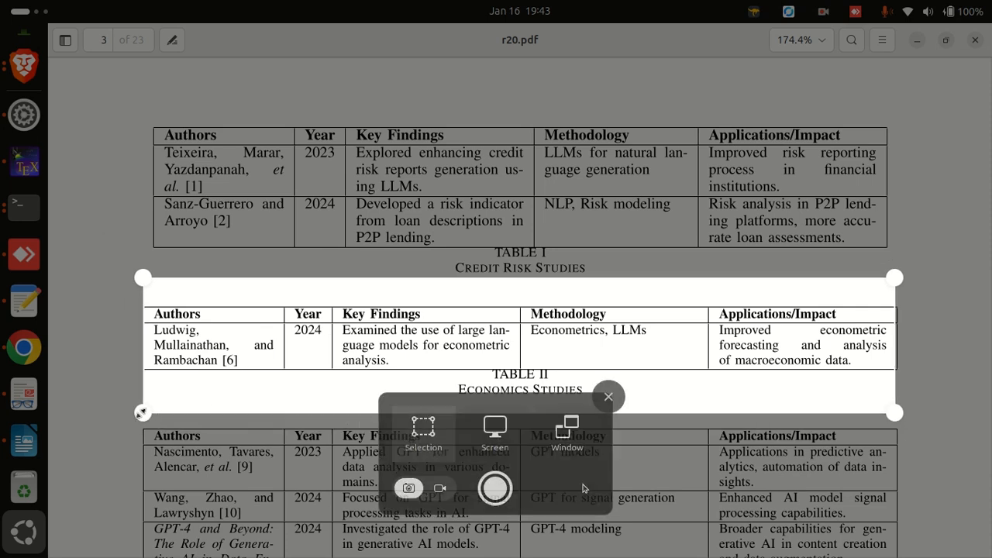
{"action": "left_click_drag", "start_coordinate": [293, 361], "coordinate": [279, 354]}
{"action": "left_click", "coordinate": [494, 488]}
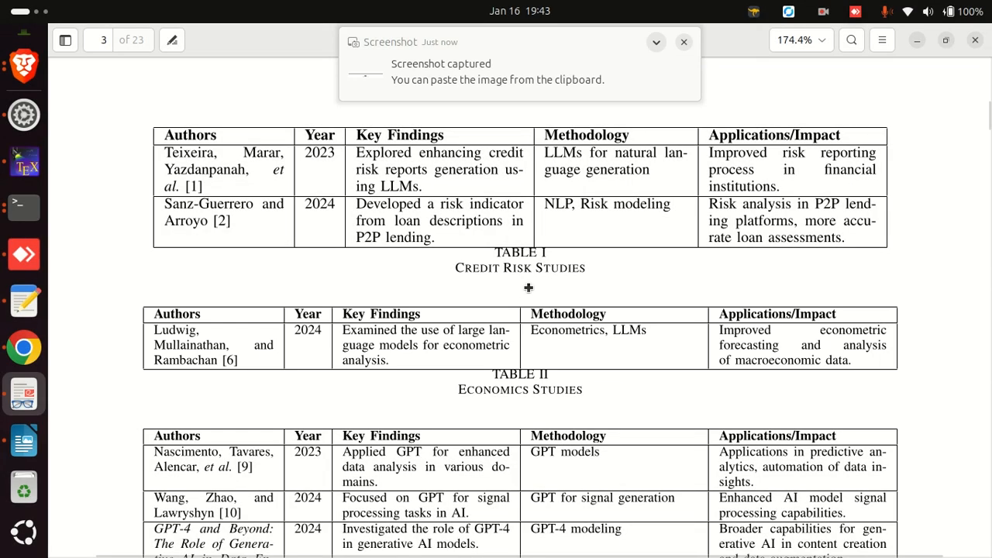
Return to the Google Docs paper and delete the leftover "TABLE I Font" caption above the "C. Economics" heading
{"action": "key", "text": "alt+Tab"}
{"action": "scroll", "coordinate": [459, 366], "scroll_direction": "down", "scroll_amount": 5}
{"action": "scroll", "coordinate": [458, 366], "scroll_direction": "up", "scroll_amount": 4}
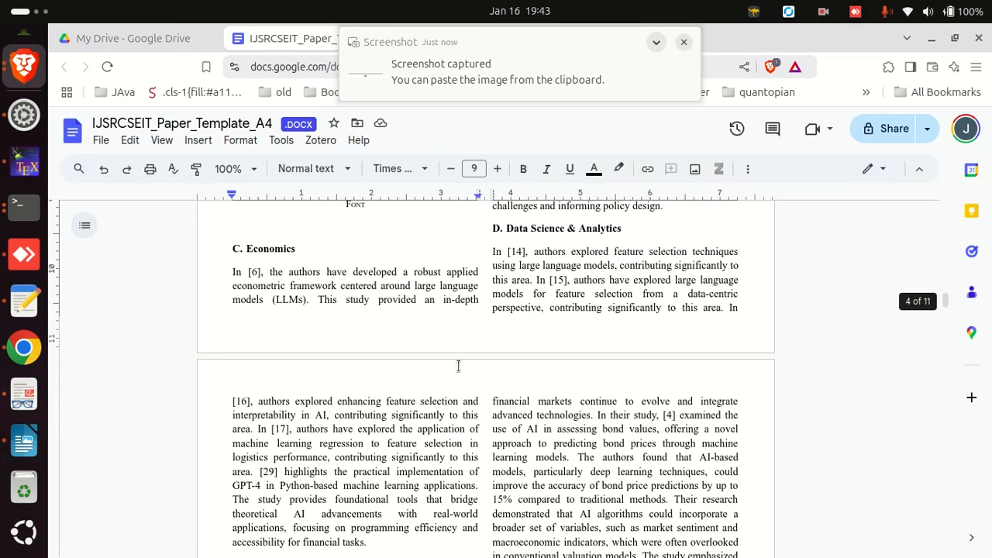
{"action": "scroll", "coordinate": [458, 366], "scroll_direction": "up", "scroll_amount": 10}
{"action": "scroll", "coordinate": [456, 357], "scroll_direction": "down", "scroll_amount": 5}
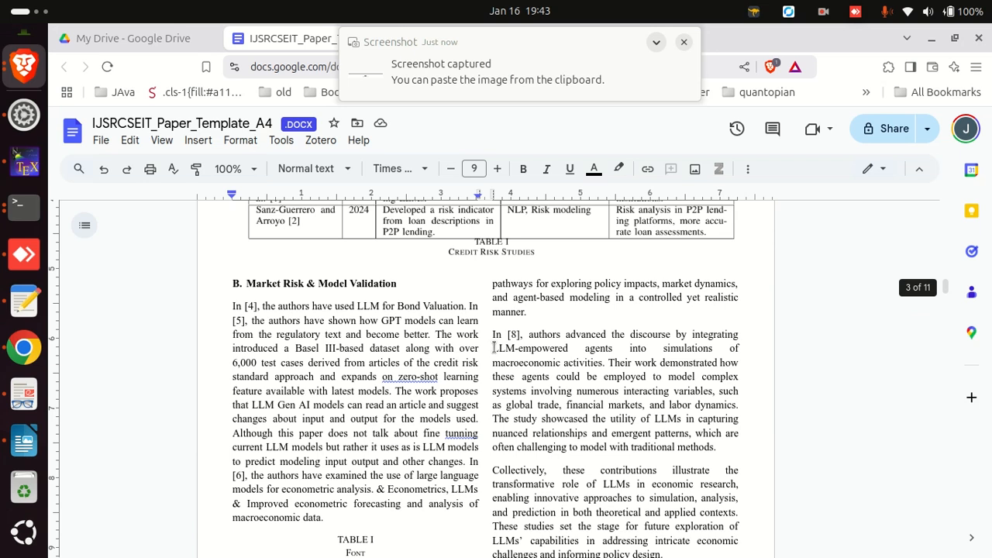
{"action": "scroll", "coordinate": [495, 348], "scroll_direction": "down", "scroll_amount": 5}
{"action": "left_click_drag", "start_coordinate": [377, 303], "coordinate": [346, 281]}
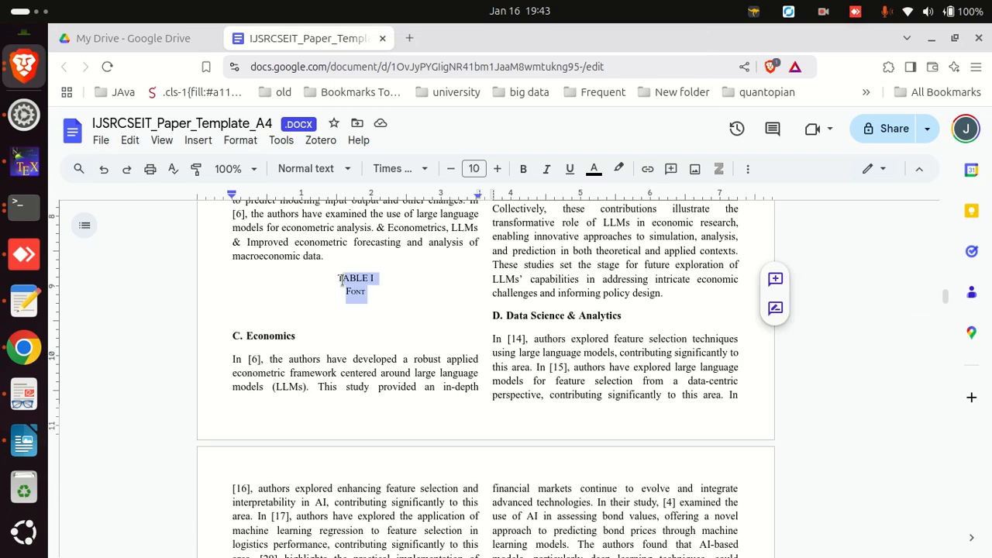
{"action": "key", "text": "BackSpace"}
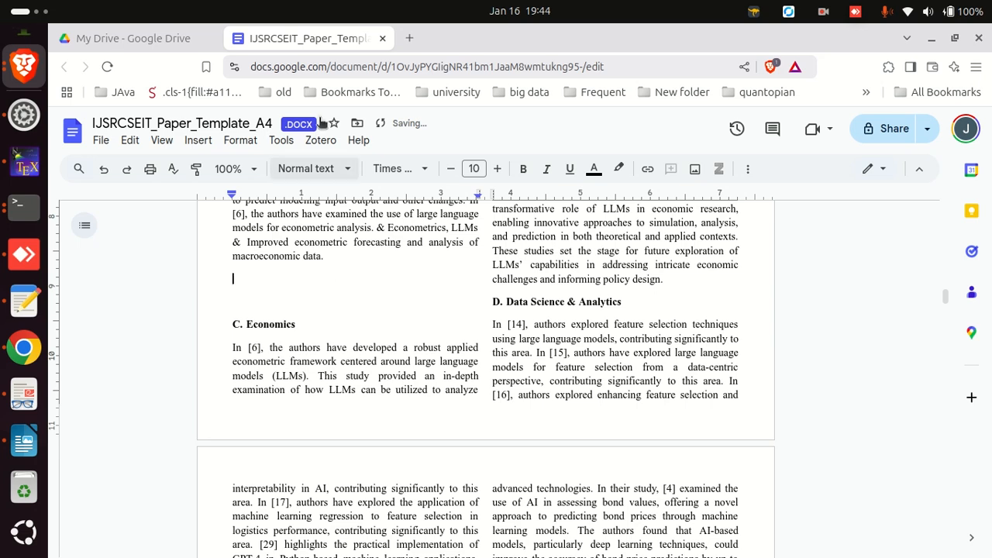
{"action": "left_click", "coordinate": [198, 141]}
{"action": "mouse_move", "coordinate": [235, 169]}
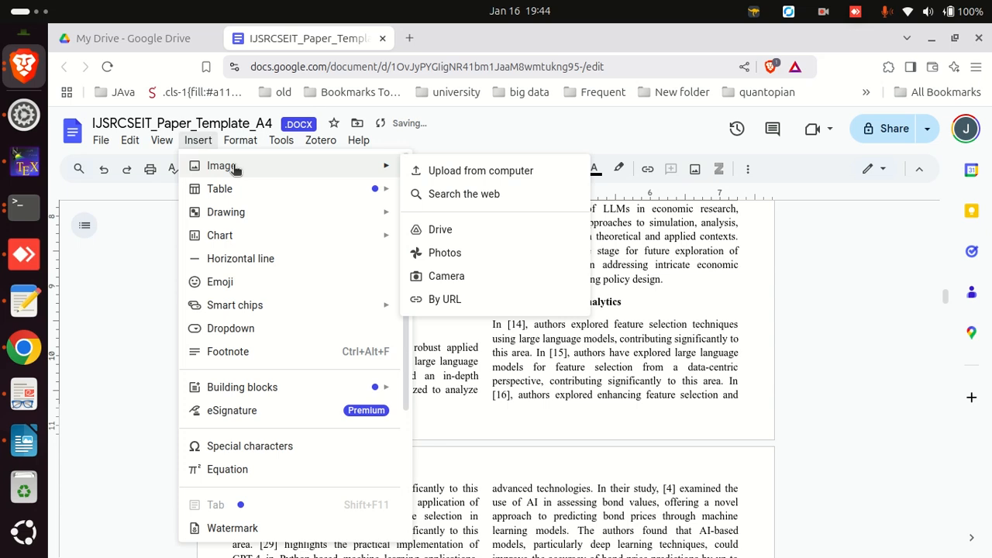
{"action": "left_click", "coordinate": [430, 171]}
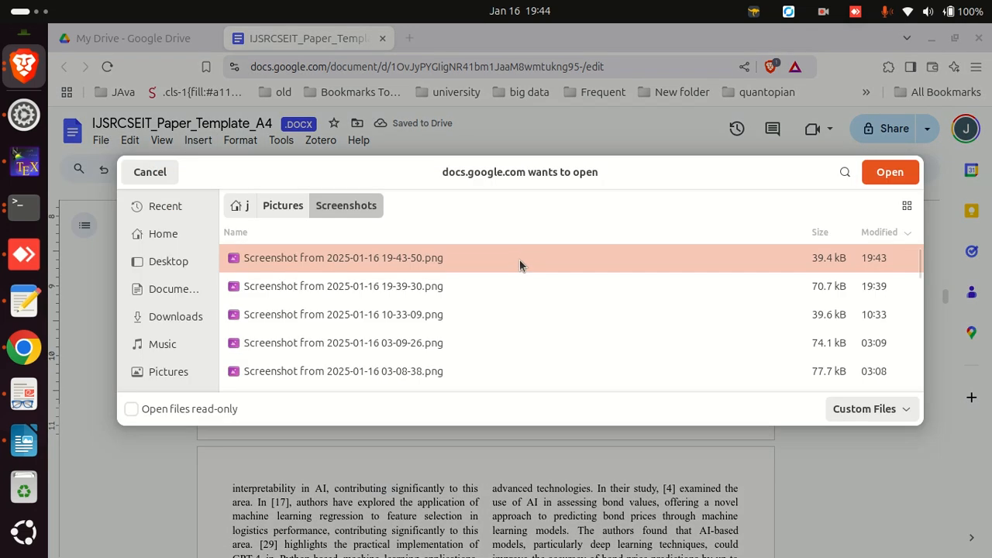
{"action": "double_click", "coordinate": [520, 262]}
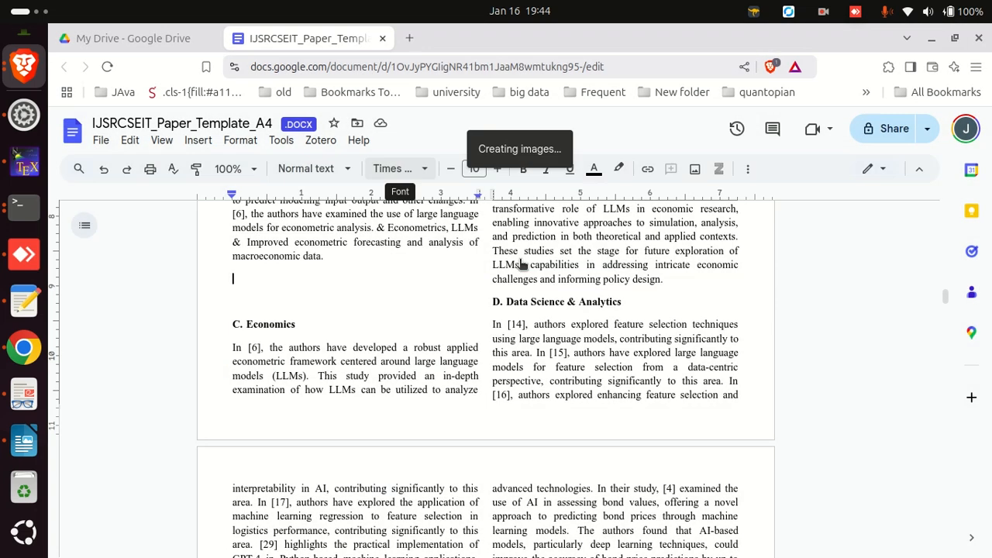
Apply Wrap text to the Economics Studies image and enlarge it to span both columns
{"action": "right_click", "coordinate": [361, 302]}
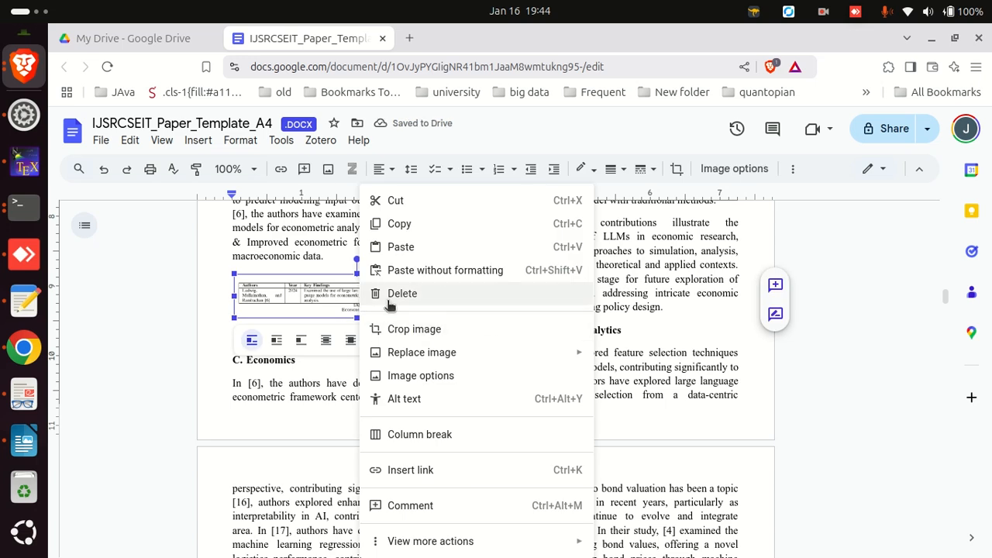
{"action": "left_click", "coordinate": [301, 294]}
{"action": "left_click", "coordinate": [278, 342]}
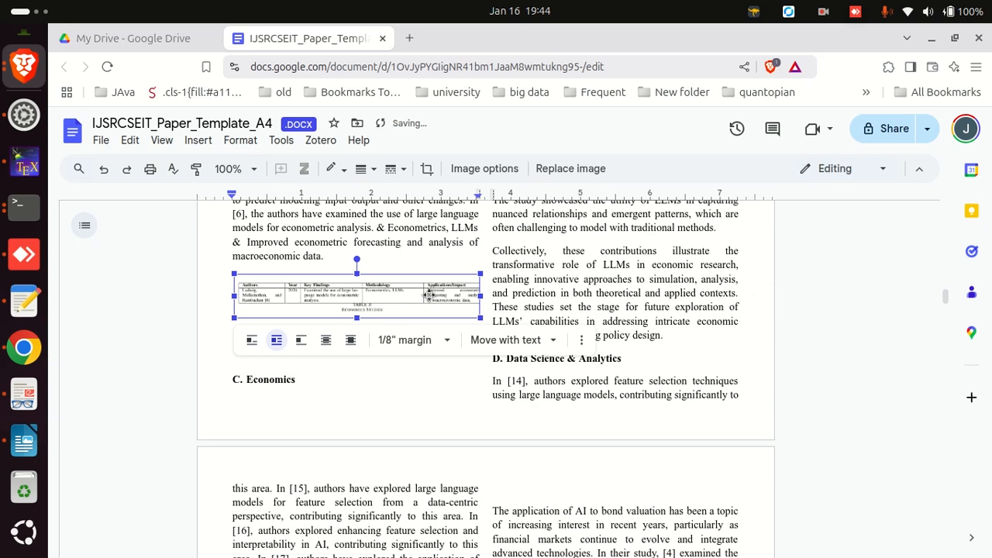
{"action": "left_click_drag", "start_coordinate": [478, 318], "coordinate": [749, 344]}
{"action": "left_click", "coordinate": [697, 400]}
Add five blank lines after the paragraph ending "informing policy design." to make room above the "D. Data Science & Analytics" heading
{"action": "scroll", "coordinate": [698, 403], "scroll_direction": "up", "scroll_amount": 5}
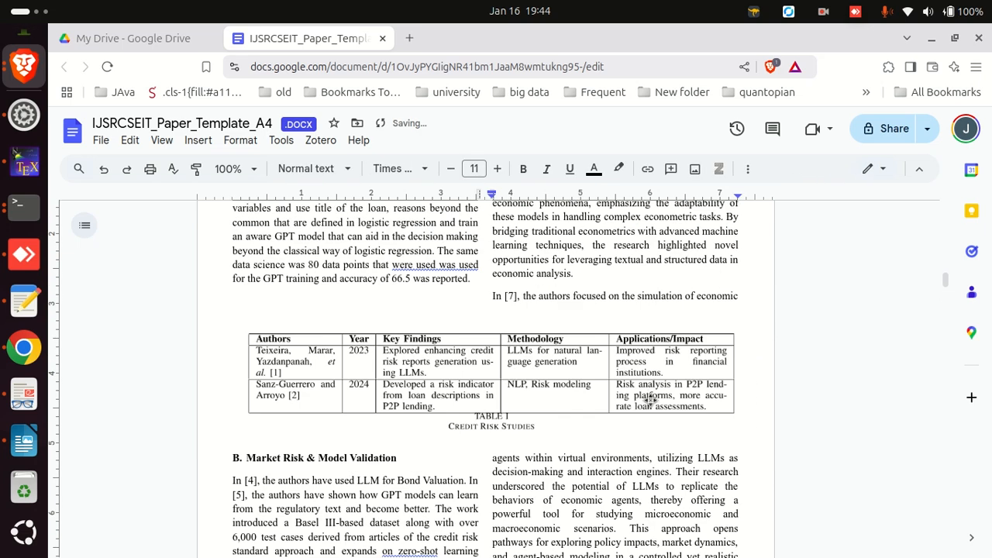
{"action": "scroll", "coordinate": [648, 396], "scroll_direction": "down", "scroll_amount": 10}
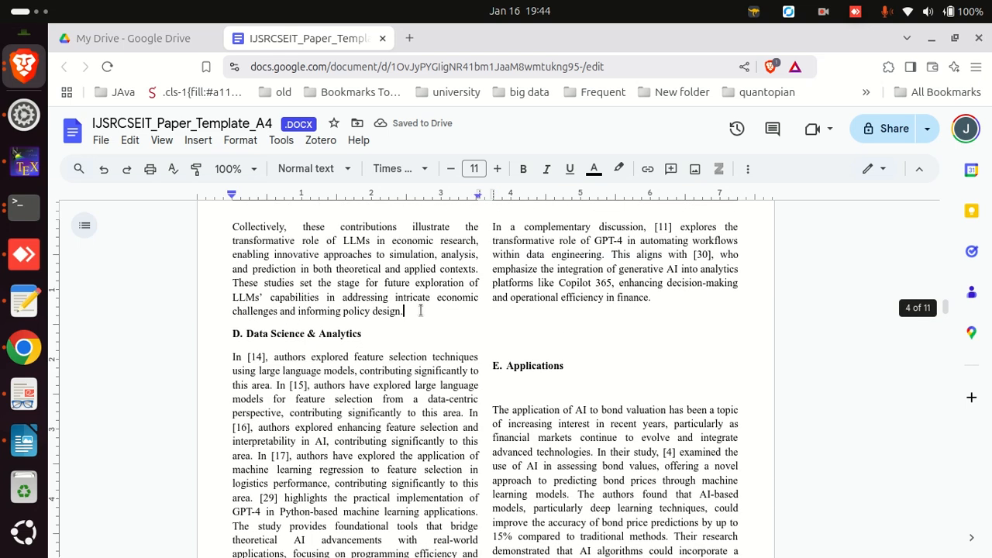
{"action": "key", "text": "Return"}
{"action": "key", "text": "Return"}
{"action": "key", "text": "Return"}
{"action": "key", "text": "Return"}
{"action": "key", "text": "Return"}
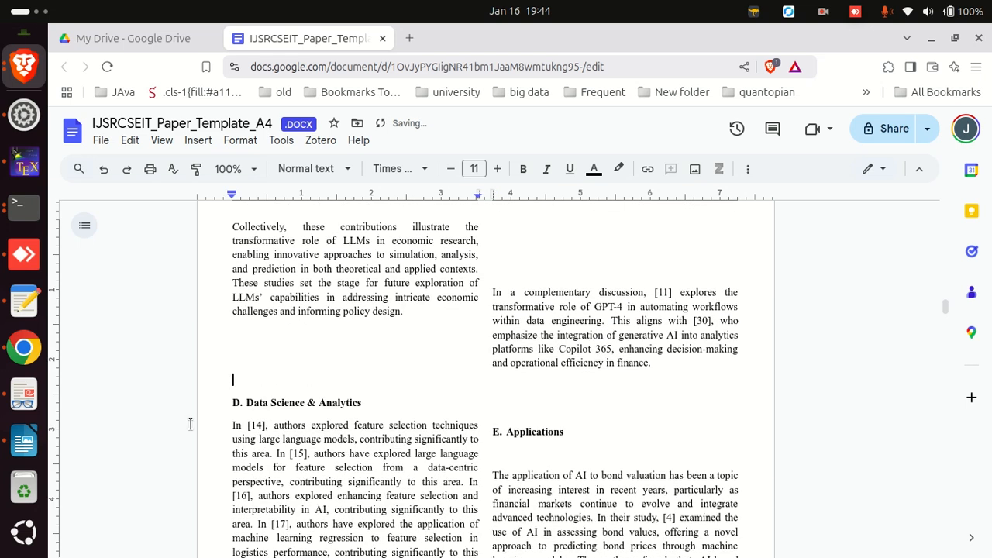
Switch to r20.pdf and capture a selection screenshot of Table III, Data Science Studies, including its caption
{"action": "left_click", "coordinate": [23, 397]}
{"action": "scroll", "coordinate": [452, 346], "scroll_direction": "down", "scroll_amount": 4}
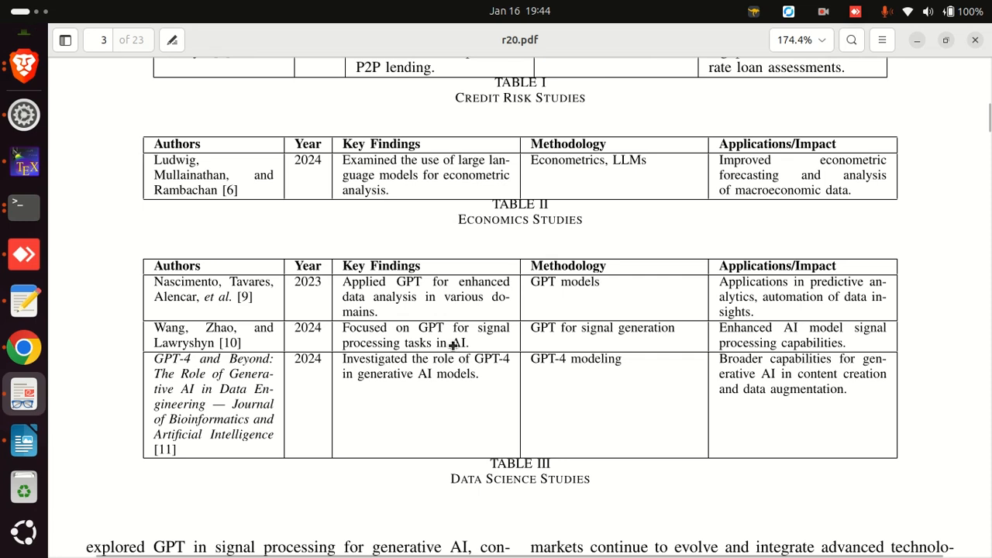
{"action": "left_click", "coordinate": [25, 534]}
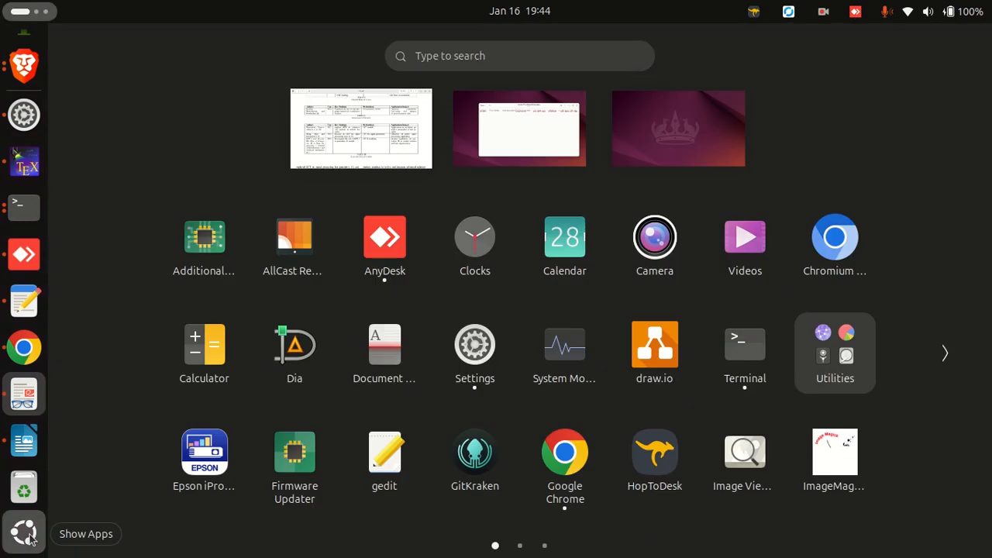
{"action": "type", "text": "shot"}
{"action": "key", "text": "Return"}
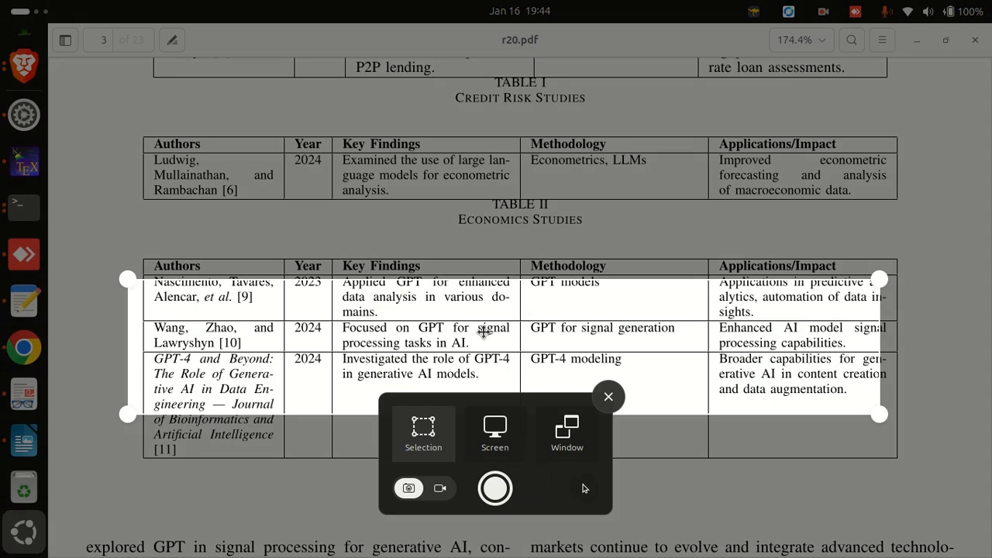
{"action": "left_click_drag", "start_coordinate": [484, 331], "coordinate": [462, 293]}
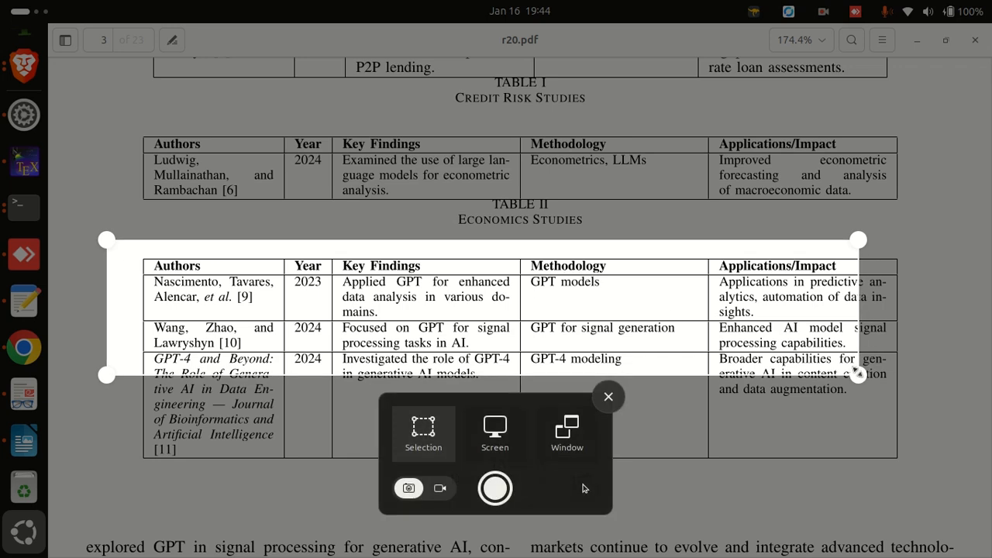
{"action": "left_click_drag", "start_coordinate": [857, 373], "coordinate": [949, 501]}
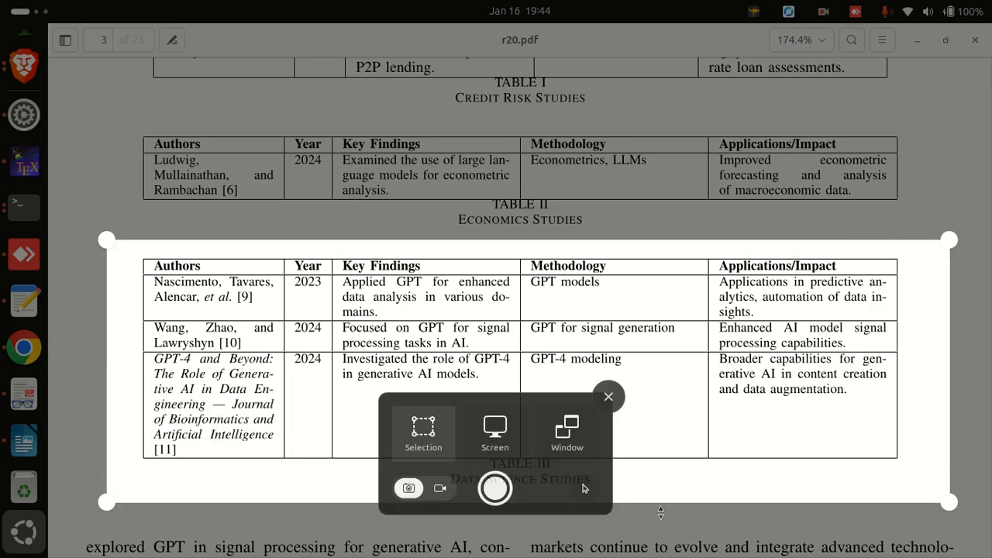
{"action": "left_click", "coordinate": [495, 488]}
Return to the Google Docs paper, paste the Data Science Studies screenshot above the section D heading, and select it
{"action": "key", "text": "alt+Tab"}
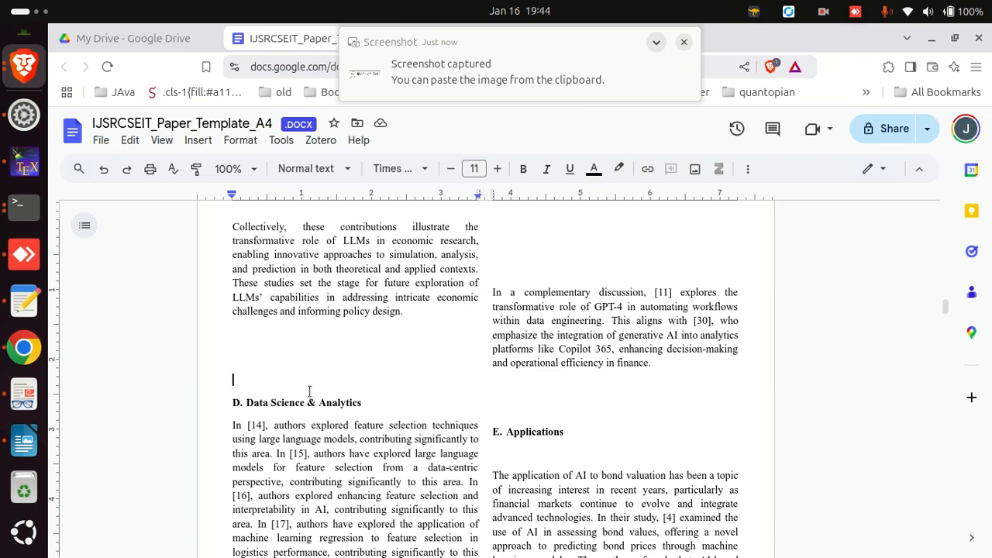
{"action": "key", "text": "ctrl+v"}
{"action": "left_click", "coordinate": [343, 404]}
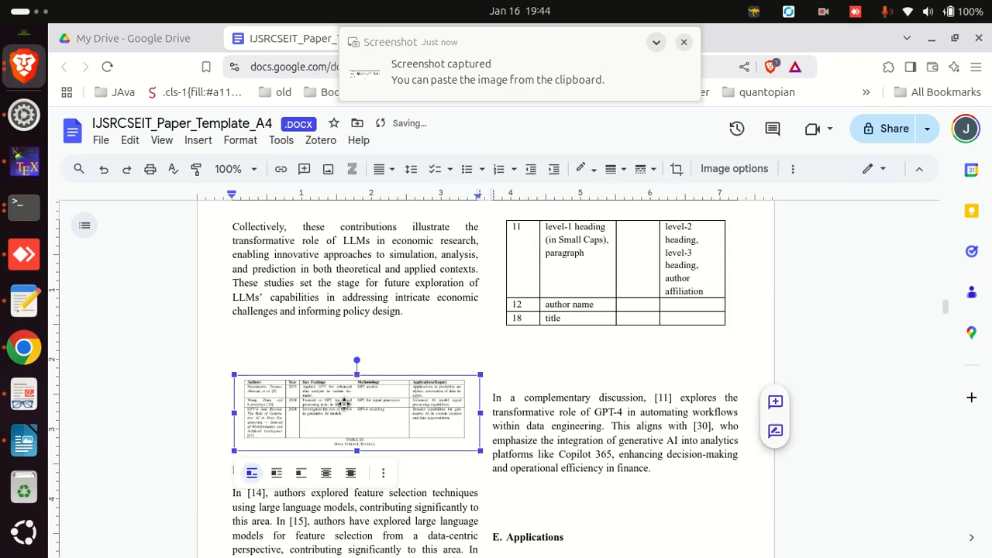
Apply Wrap text to the Data Science Studies image and enlarge it to span both columns
{"action": "left_click", "coordinate": [285, 473]}
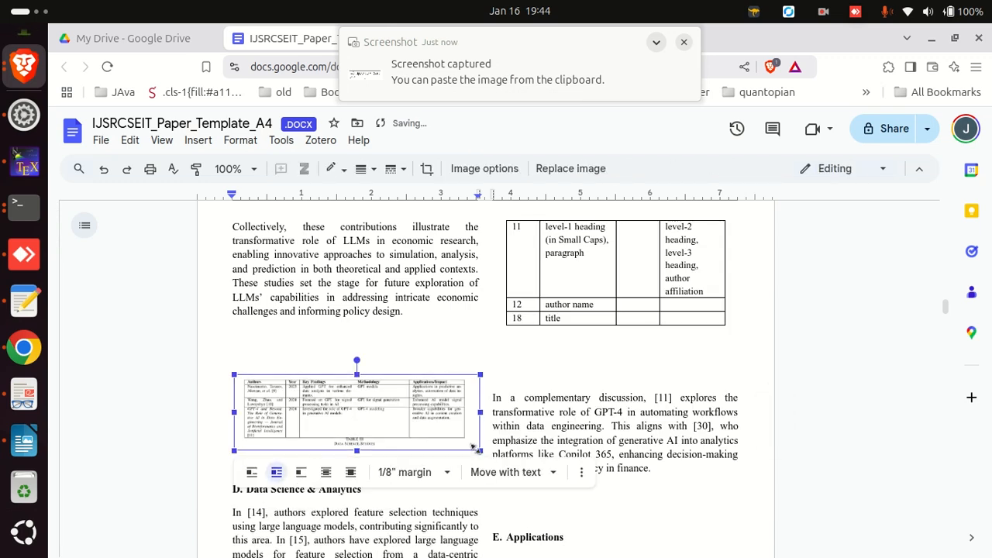
{"action": "left_click_drag", "start_coordinate": [474, 448], "coordinate": [741, 512]}
{"action": "left_click", "coordinate": [431, 354]}
{"action": "scroll", "coordinate": [465, 372], "scroll_direction": "up", "scroll_amount": 5}
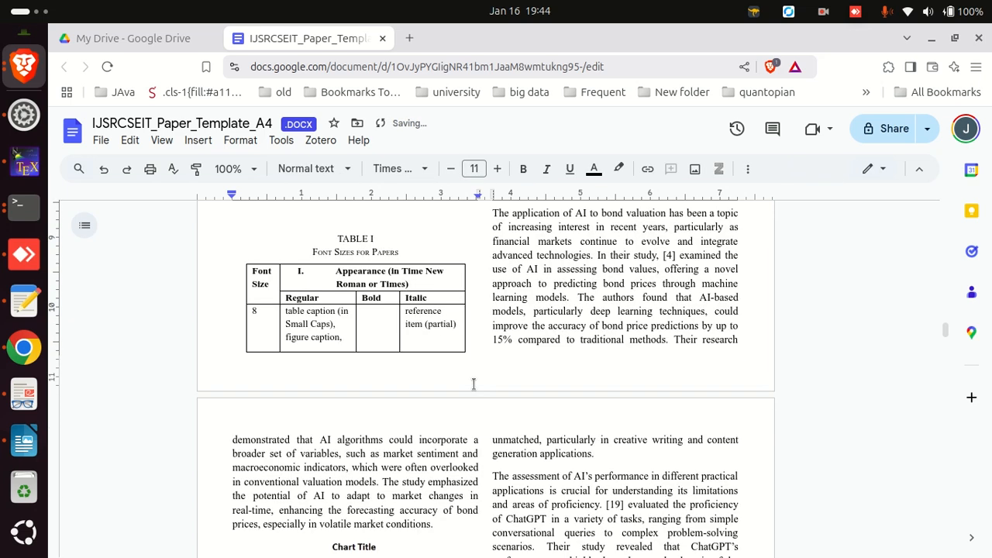
Delete the leftover Font Sizes template table and the blank lines around the "E. Applications" heading
{"action": "scroll", "coordinate": [581, 356], "scroll_direction": "up", "scroll_amount": 6}
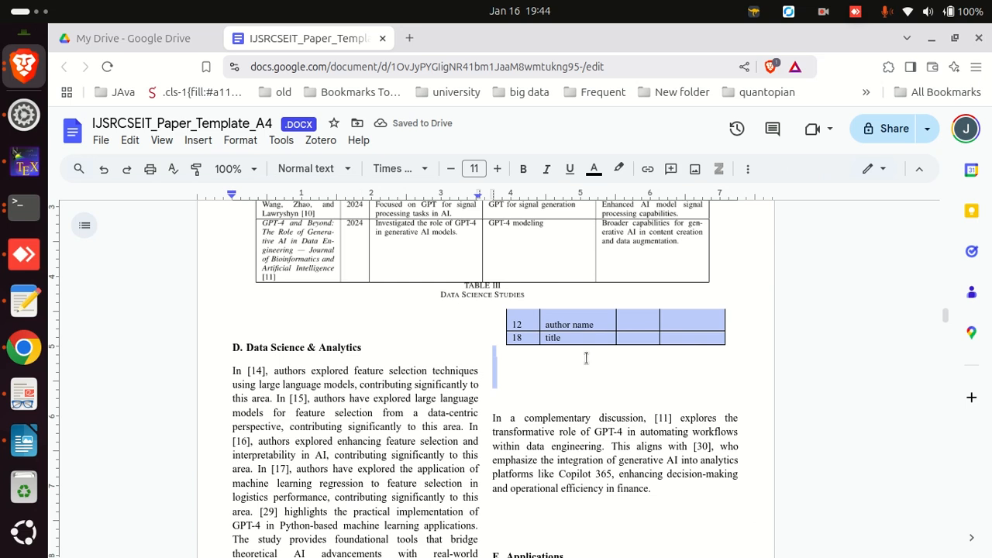
{"action": "left_click", "coordinate": [586, 358]}
{"action": "scroll", "coordinate": [558, 364], "scroll_direction": "up", "scroll_amount": 5}
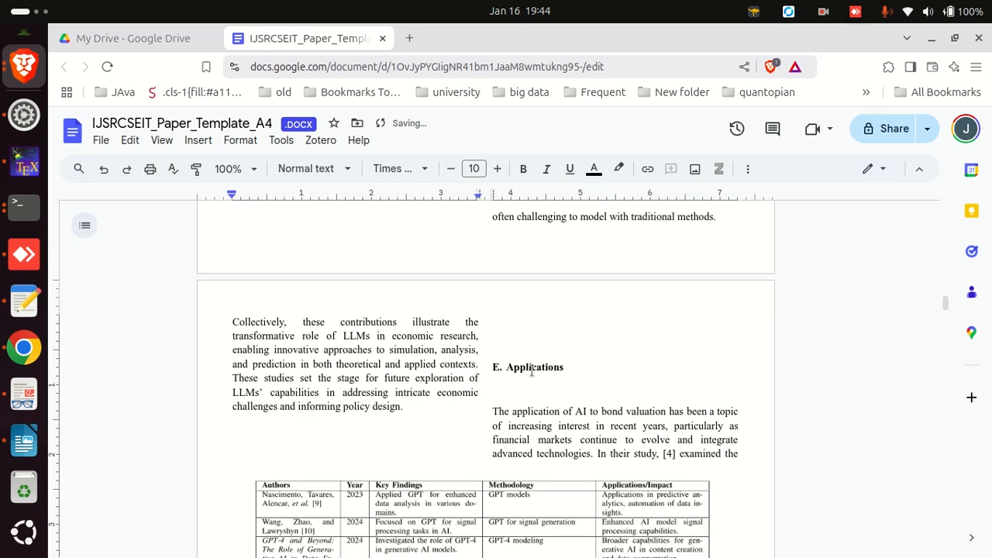
{"action": "key", "text": "Delete"}
{"action": "key", "text": "Delete"}
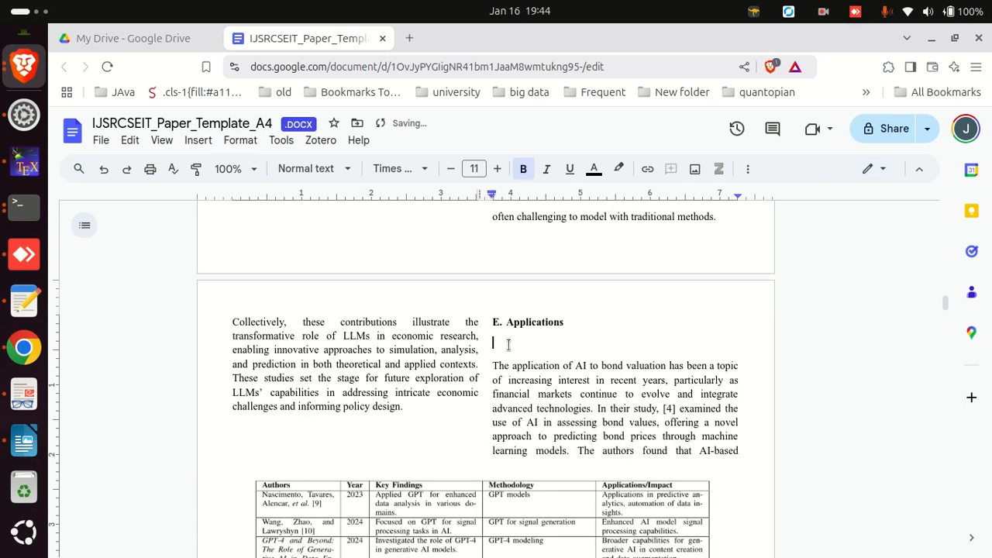
{"action": "key", "text": "Delete"}
Try to remove the blank lines between the paragraph ending "informing policy design." and the Data Science Studies image
{"action": "left_click", "coordinate": [259, 430]}
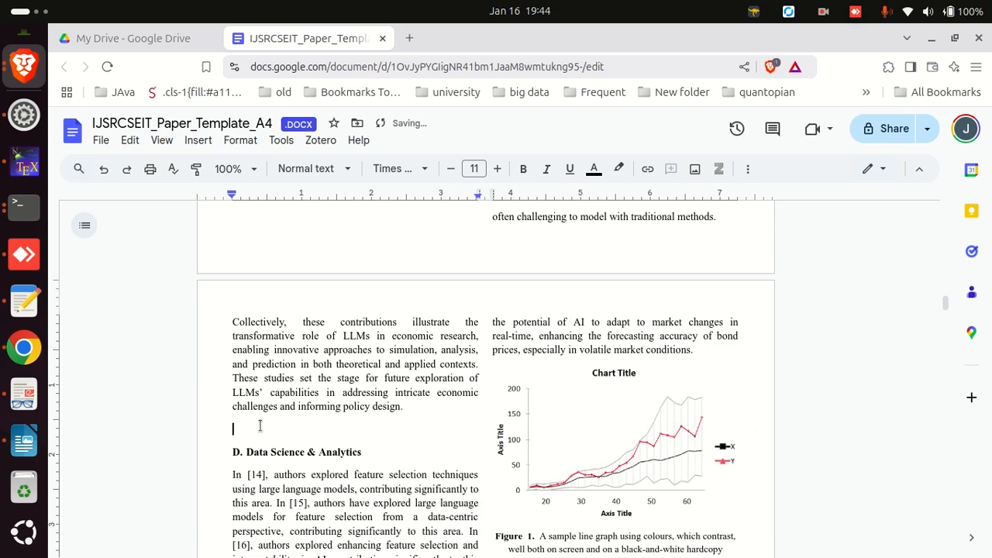
{"action": "key", "text": "ctrl+z"}
{"action": "left_click", "coordinate": [240, 454]}
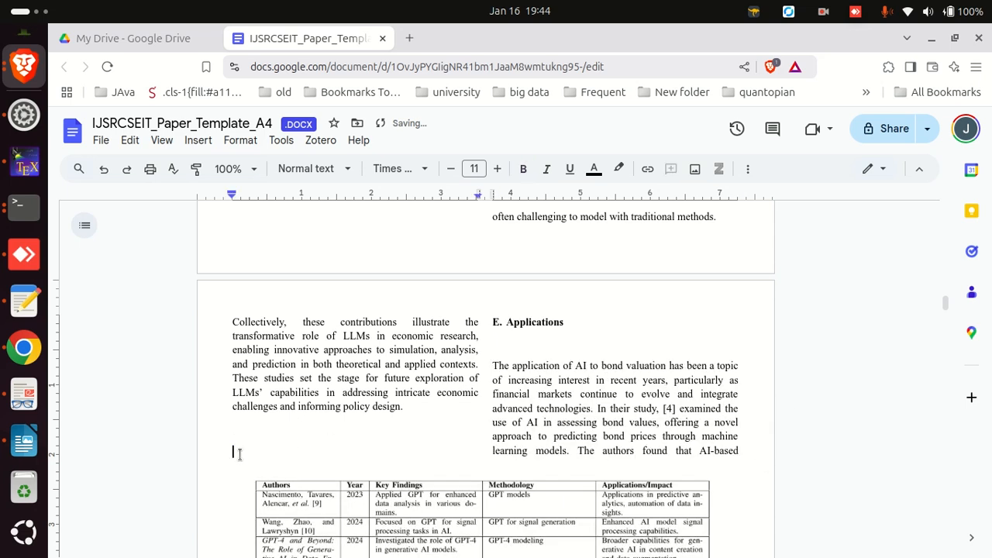
{"action": "key", "text": "BackSpace"}
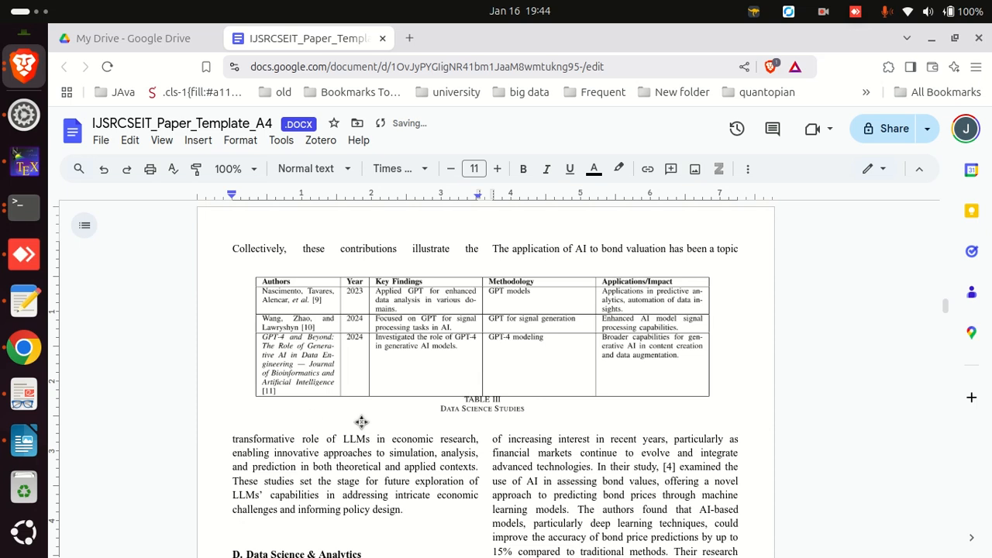
{"action": "scroll", "coordinate": [437, 419], "scroll_direction": "up", "scroll_amount": 3}
{"action": "scroll", "coordinate": [437, 419], "scroll_direction": "up", "scroll_amount": 5}
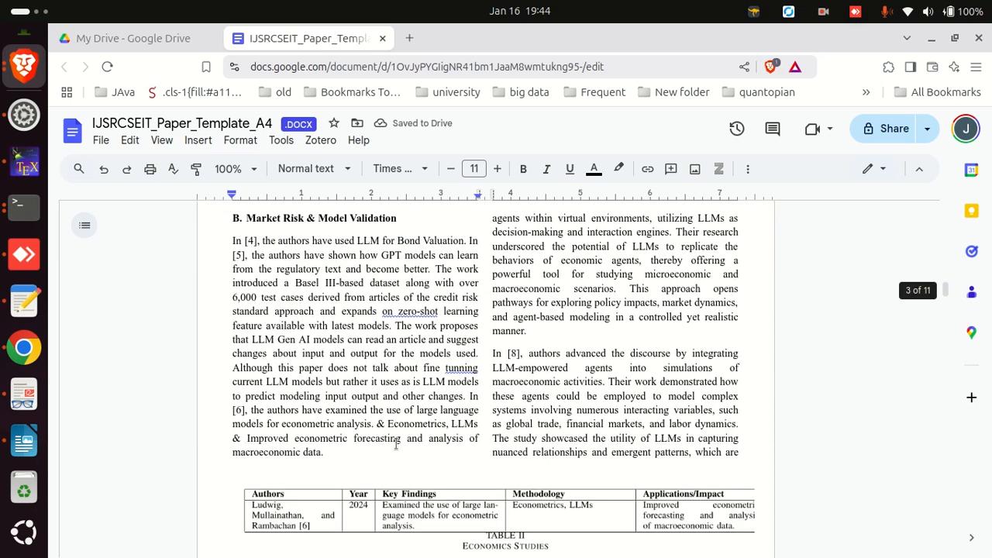
Remove one blank line above the Data Science Studies image, undoing any deletion that takes the image with it
{"action": "left_click", "coordinate": [252, 474]}
{"action": "left_click", "coordinate": [315, 401]}
{"action": "scroll", "coordinate": [407, 408], "scroll_direction": "down", "scroll_amount": 5}
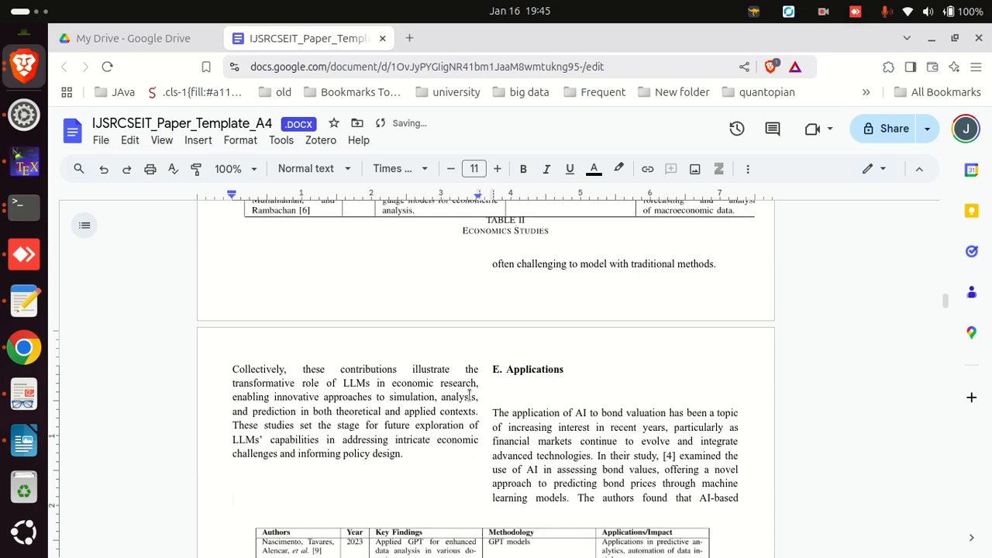
{"action": "scroll", "coordinate": [372, 399], "scroll_direction": "down", "scroll_amount": 2}
{"action": "left_click", "coordinate": [269, 398]}
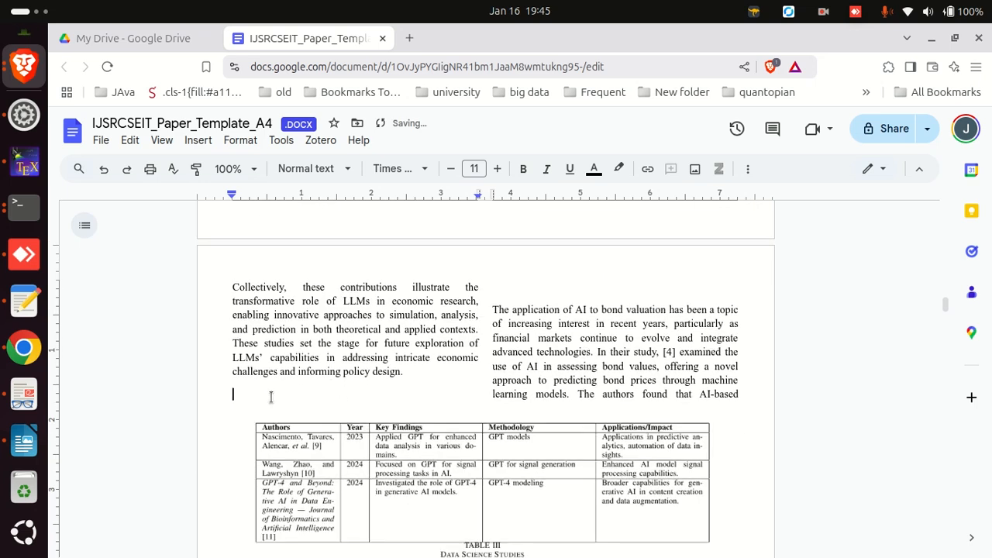
{"action": "key", "text": "Delete"}
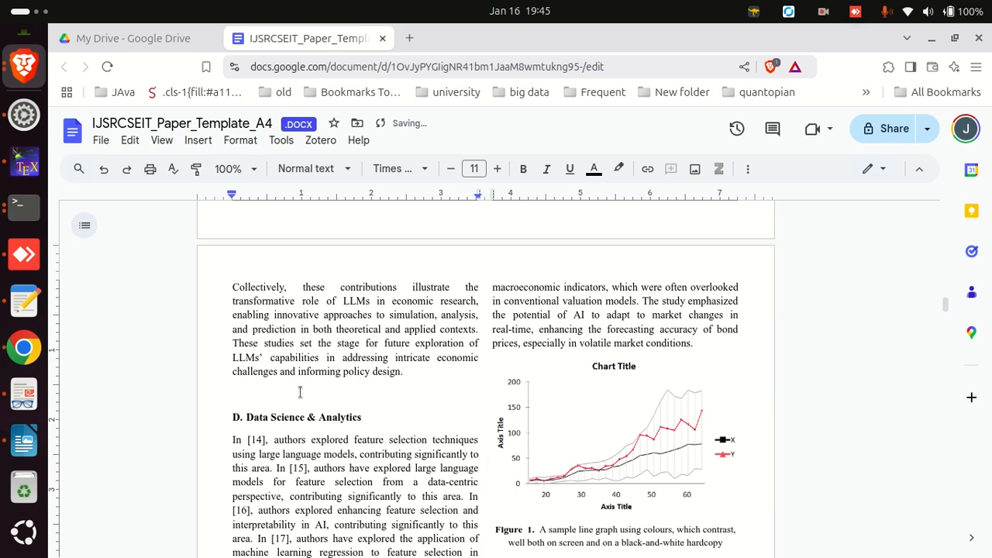
{"action": "key", "text": "ctrl+z"}
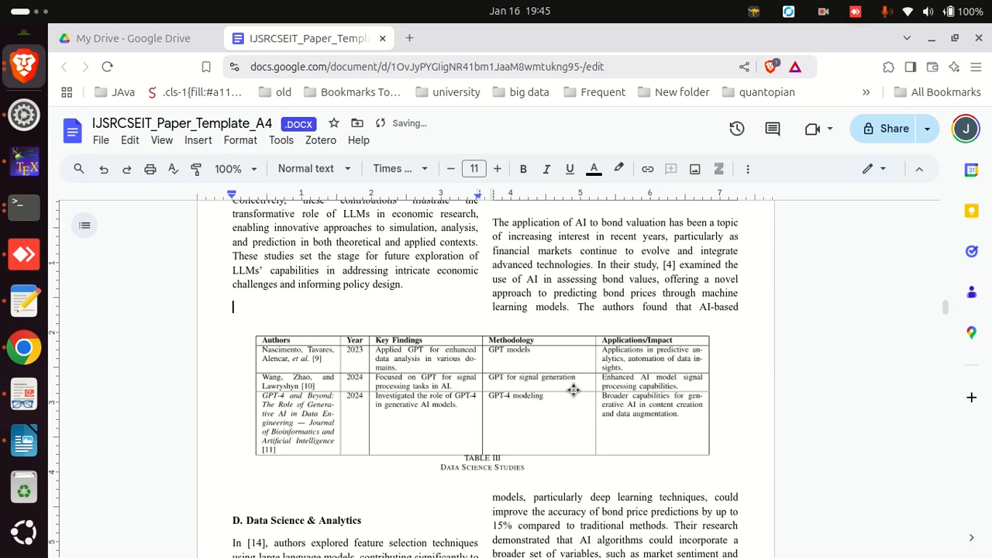
Shrink the Data Science Studies image slightly from its upper-left corner, keeping it across both columns
{"action": "scroll", "coordinate": [523, 440], "scroll_direction": "up", "scroll_amount": 3}
{"action": "scroll", "coordinate": [520, 455], "scroll_direction": "down", "scroll_amount": 3}
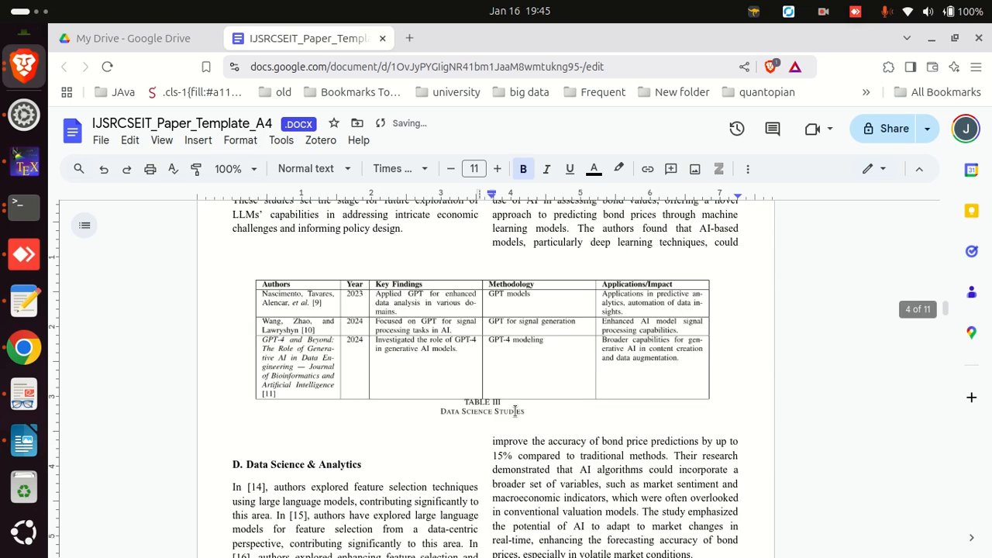
{"action": "scroll", "coordinate": [491, 393], "scroll_direction": "up", "scroll_amount": 6}
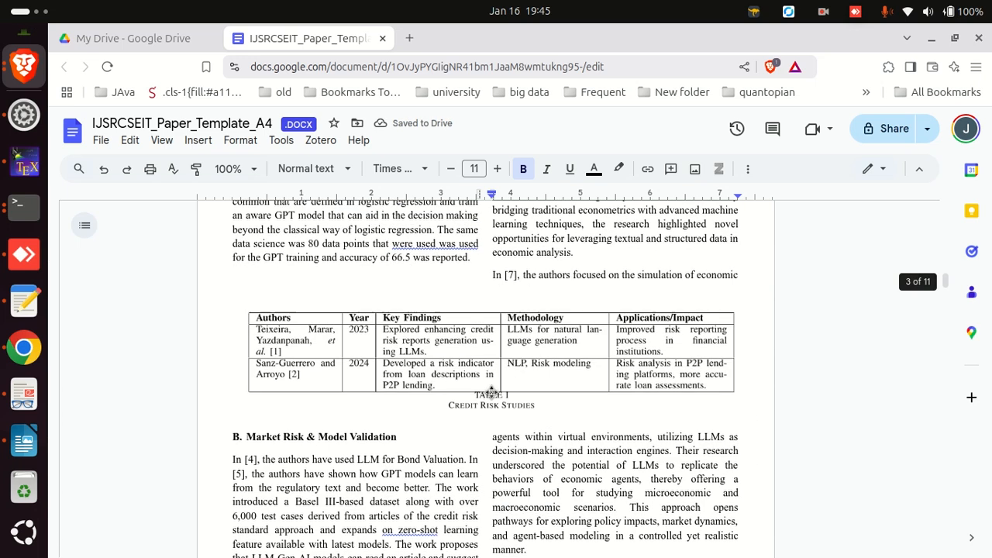
{"action": "scroll", "coordinate": [491, 391], "scroll_direction": "down", "scroll_amount": 7}
{"action": "left_click", "coordinate": [438, 310]}
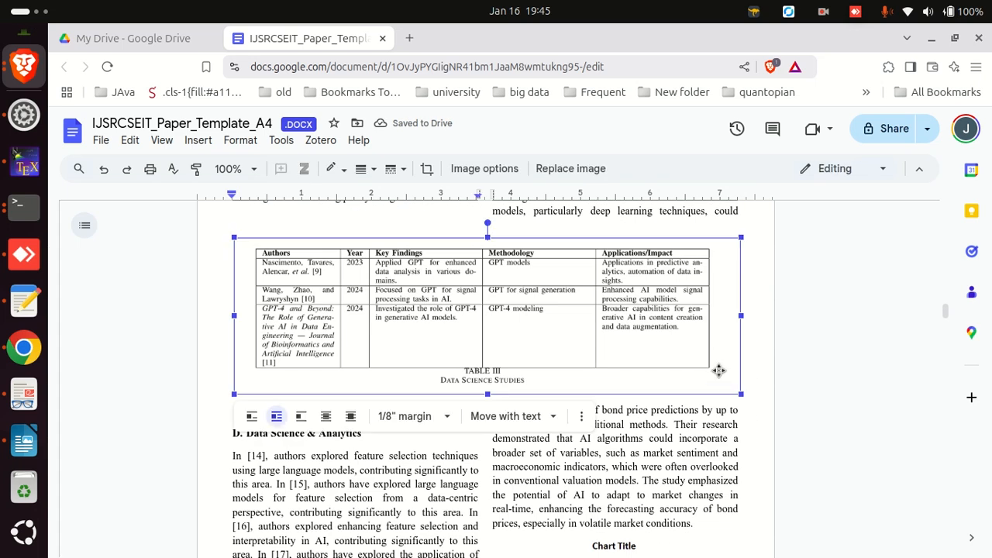
{"action": "left_click_drag", "start_coordinate": [235, 237], "coordinate": [240, 238]}
{"action": "left_click", "coordinate": [519, 530]}
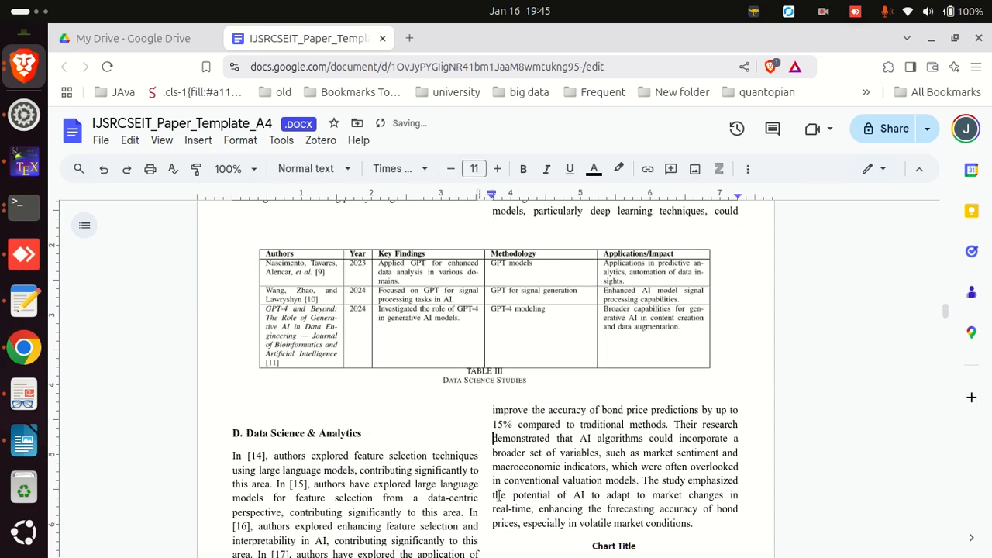
{"action": "scroll", "coordinate": [499, 495], "scroll_direction": "up", "scroll_amount": 10}
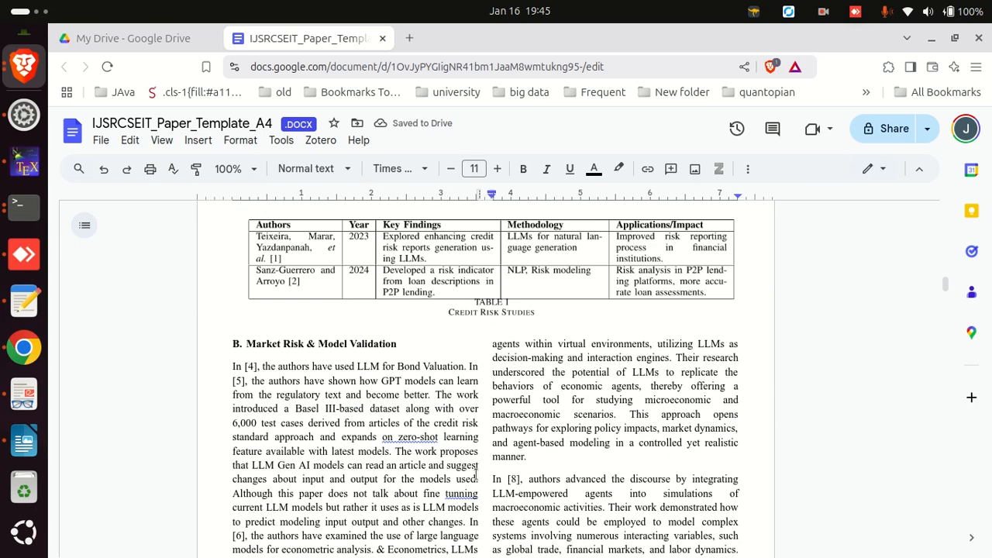
Switch to r20.pdf and capture a selection screenshot of Table IV, Feature Selection Studies, including its caption
{"action": "key", "text": "alt+Tab"}
{"action": "scroll", "coordinate": [468, 478], "scroll_direction": "down", "scroll_amount": 15}
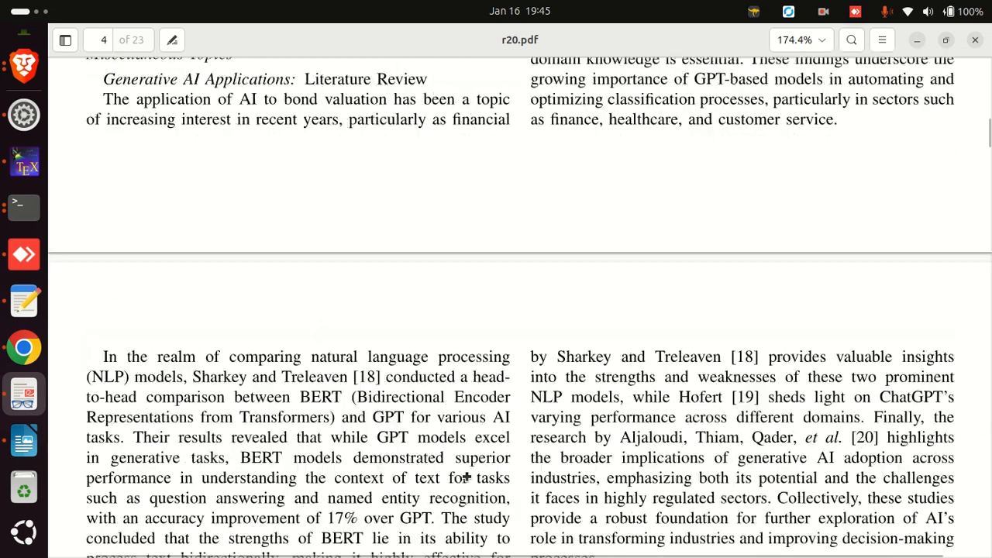
{"action": "scroll", "coordinate": [468, 477], "scroll_direction": "down", "scroll_amount": 20}
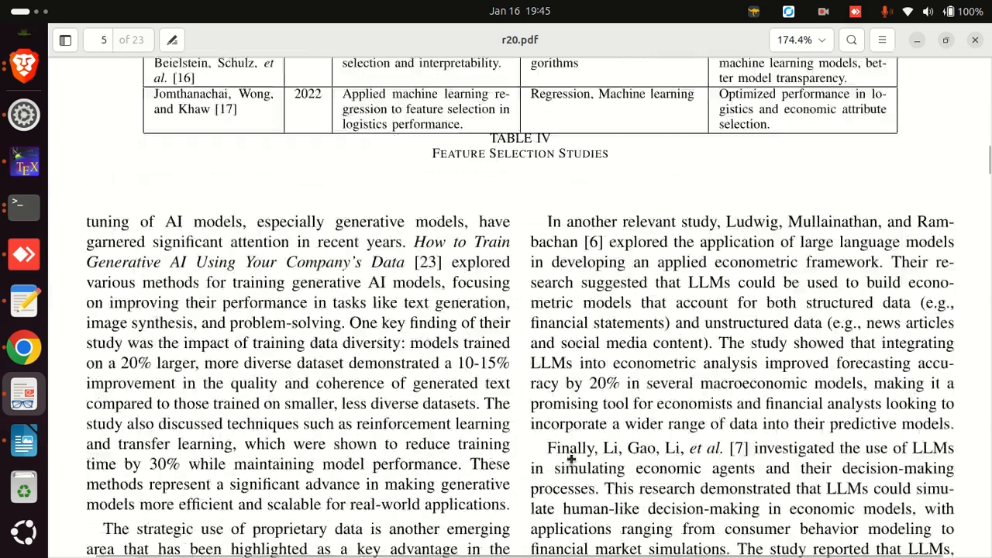
{"action": "scroll", "coordinate": [571, 459], "scroll_direction": "up", "scroll_amount": 5}
{"action": "scroll", "coordinate": [571, 459], "scroll_direction": "up", "scroll_amount": 4}
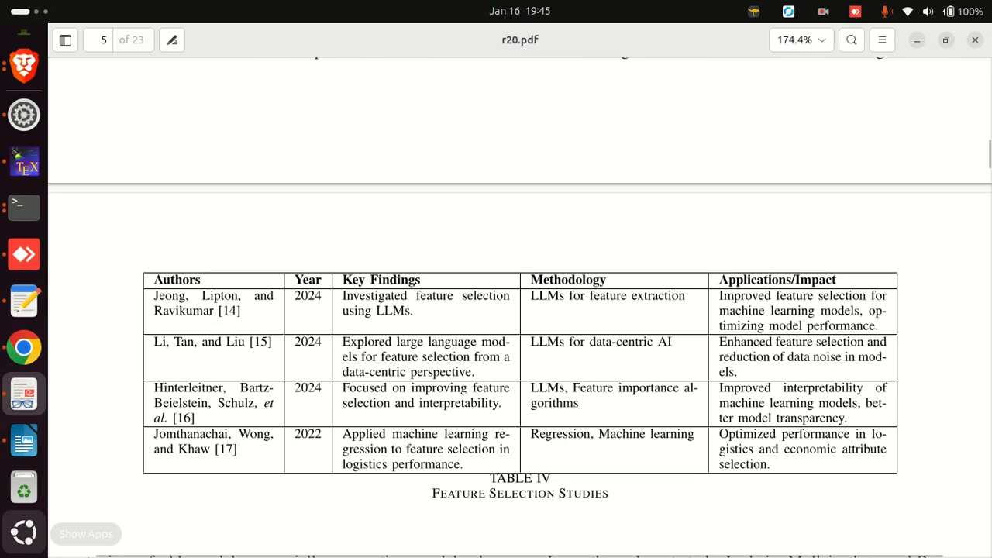
{"action": "left_click", "coordinate": [24, 532]}
{"action": "type", "text": "SNI"}
{"action": "key", "text": "Return"}
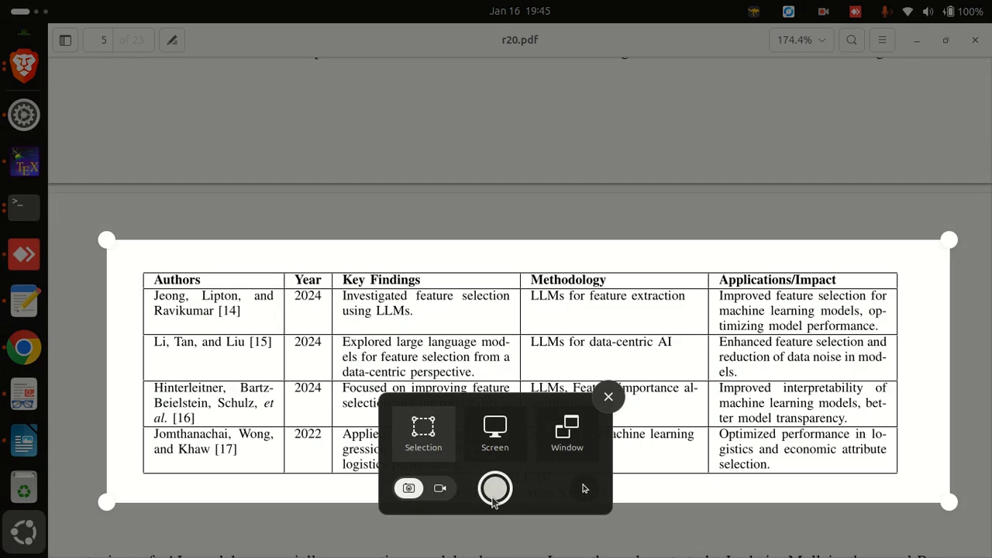
{"action": "left_click", "coordinate": [495, 488]}
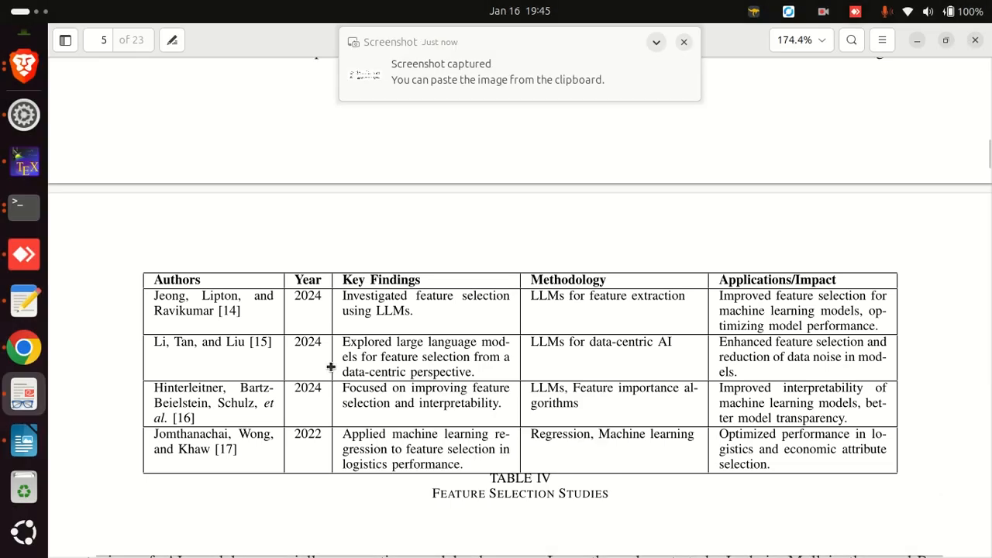
{"action": "scroll", "coordinate": [23, 318], "scroll_direction": "up", "scroll_amount": 5}
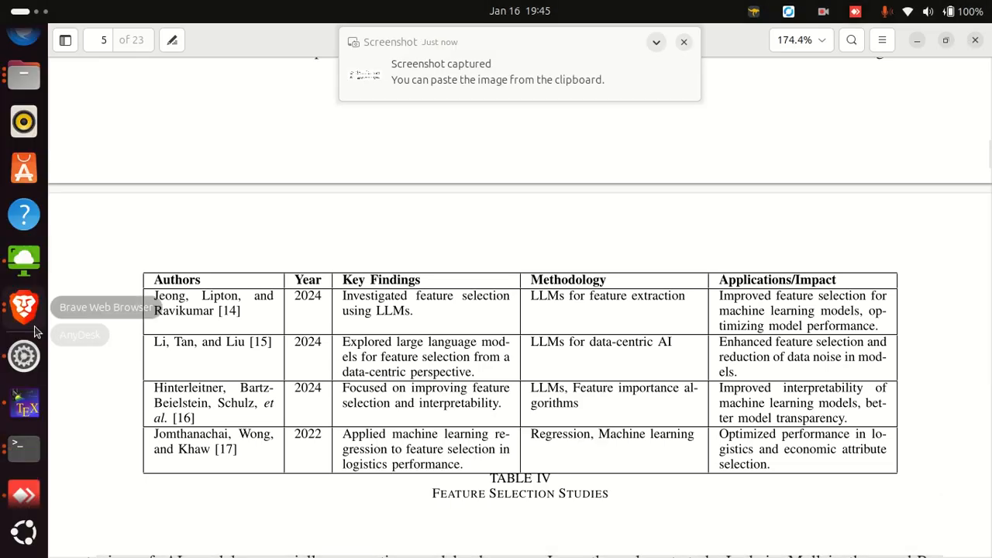
{"action": "left_click", "coordinate": [24, 307]}
{"action": "scroll", "coordinate": [396, 337], "scroll_direction": "down", "scroll_amount": 15}
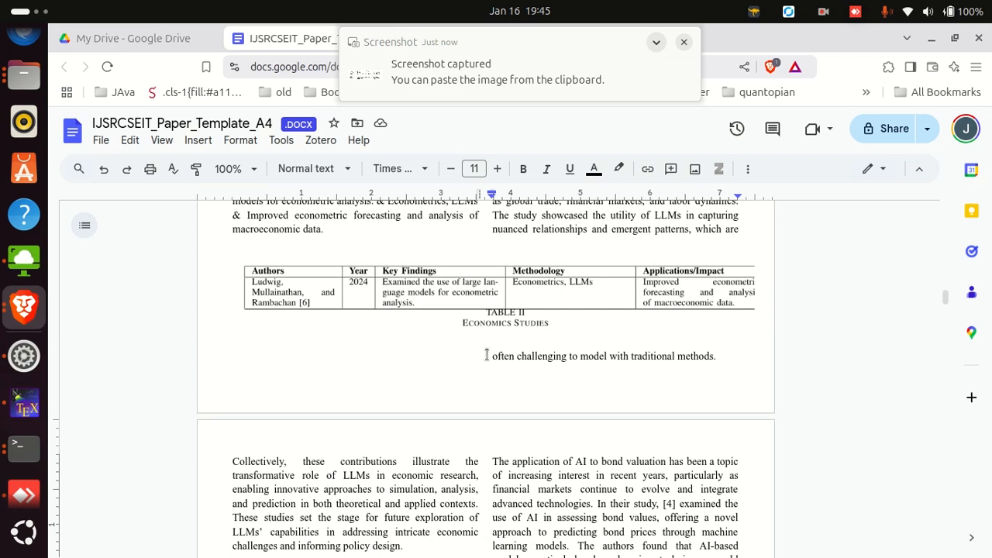
{"action": "scroll", "coordinate": [450, 348], "scroll_direction": "down", "scroll_amount": 6}
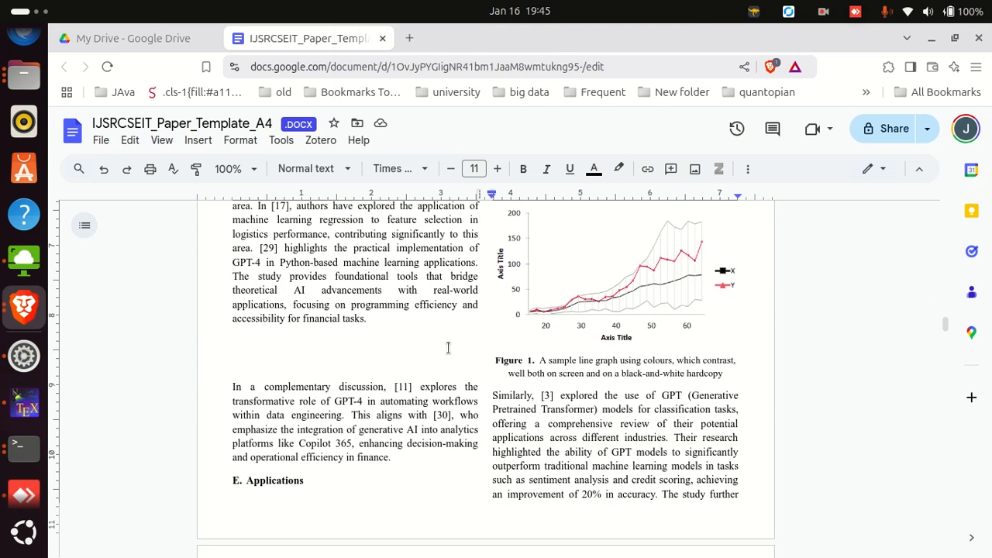
{"action": "scroll", "coordinate": [462, 357], "scroll_direction": "up", "scroll_amount": 4}
{"action": "scroll", "coordinate": [462, 357], "scroll_direction": "down", "scroll_amount": 5}
{"action": "double_click", "coordinate": [295, 346]}
{"action": "left_click", "coordinate": [284, 344]}
{"action": "left_click", "coordinate": [198, 140]}
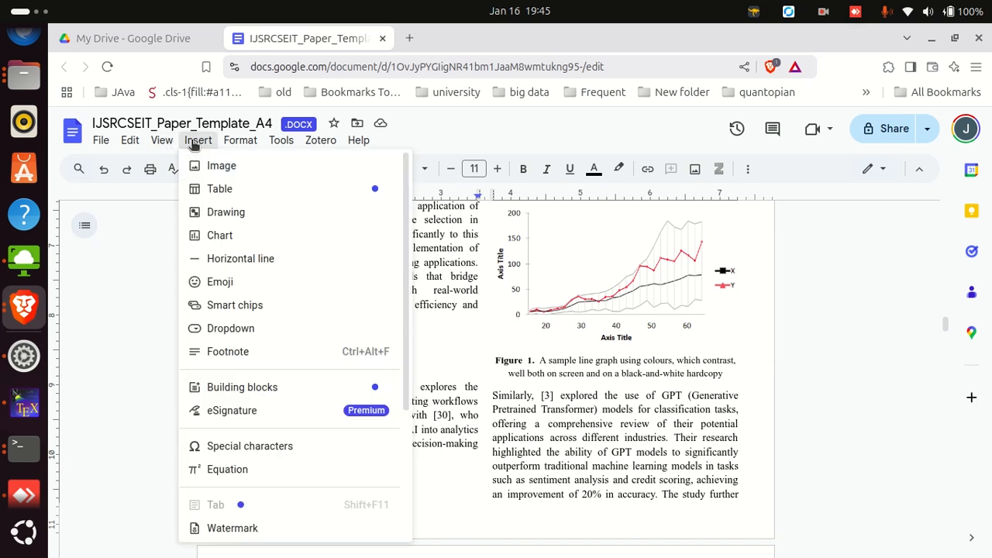
{"action": "mouse_move", "coordinate": [217, 165]}
{"action": "left_click", "coordinate": [421, 168]}
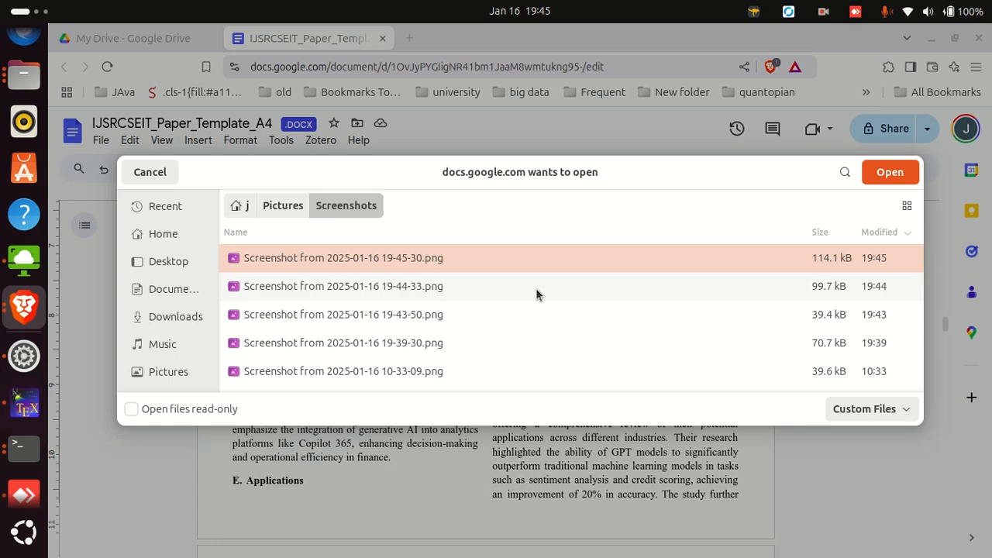
{"action": "double_click", "coordinate": [355, 256]}
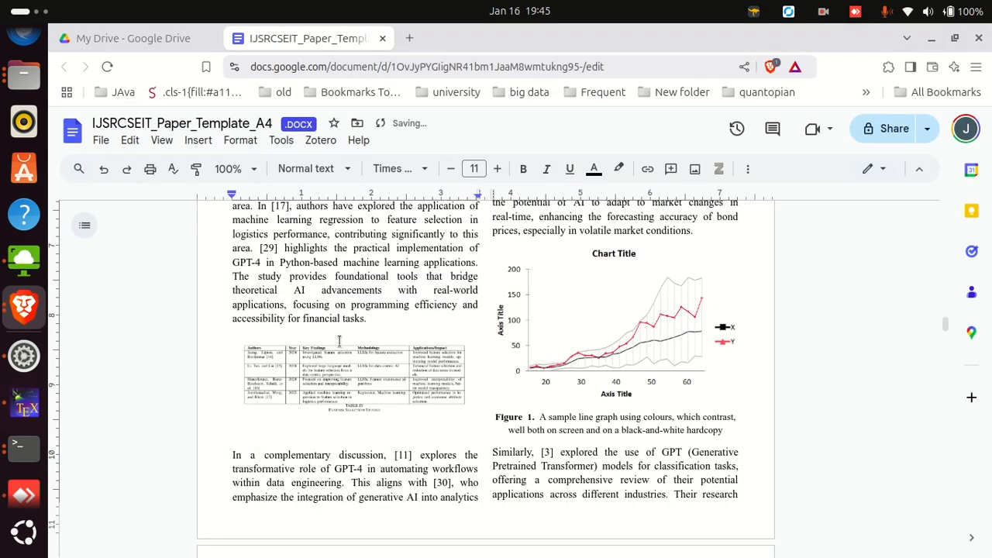
Apply Wrap text to the Feature Selection Studies image and enlarge it to span both columns
{"action": "left_click", "coordinate": [276, 435]}
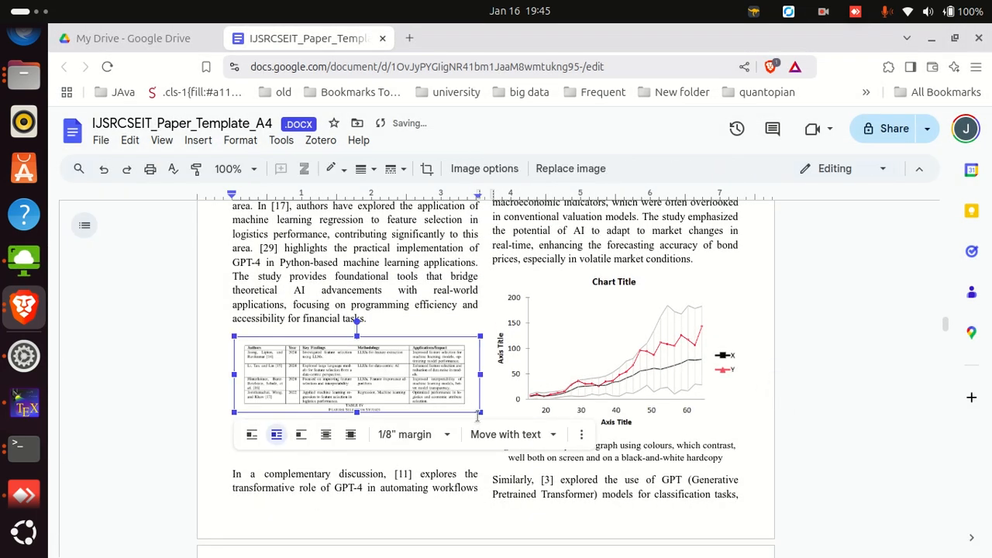
{"action": "left_click_drag", "start_coordinate": [480, 412], "coordinate": [748, 495]}
{"action": "left_click", "coordinate": [555, 299]}
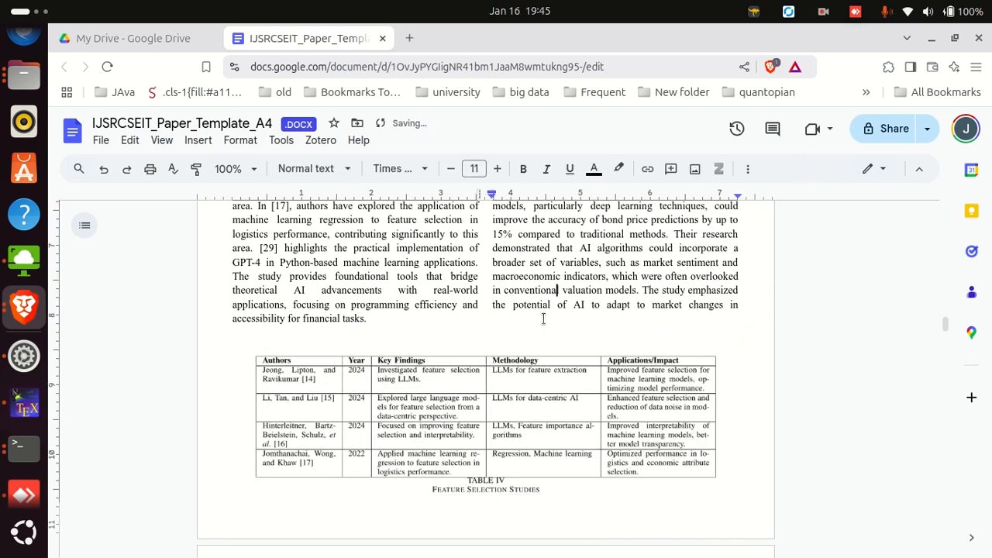
Delete the blank lines above the paragraph starting "In a complementary discussion" so it begins at the column's top
{"action": "scroll", "coordinate": [550, 294], "scroll_direction": "up", "scroll_amount": 5}
{"action": "scroll", "coordinate": [534, 324], "scroll_direction": "down", "scroll_amount": 1}
{"action": "scroll", "coordinate": [534, 324], "scroll_direction": "up", "scroll_amount": 3}
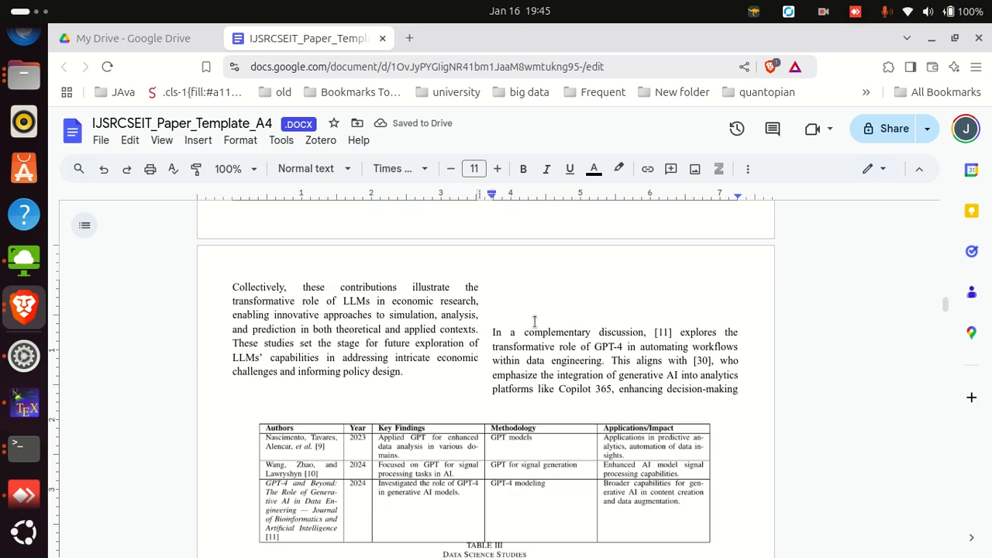
{"action": "left_click", "coordinate": [510, 292]}
{"action": "key", "text": "Delete"}
{"action": "key", "text": "Delete"}
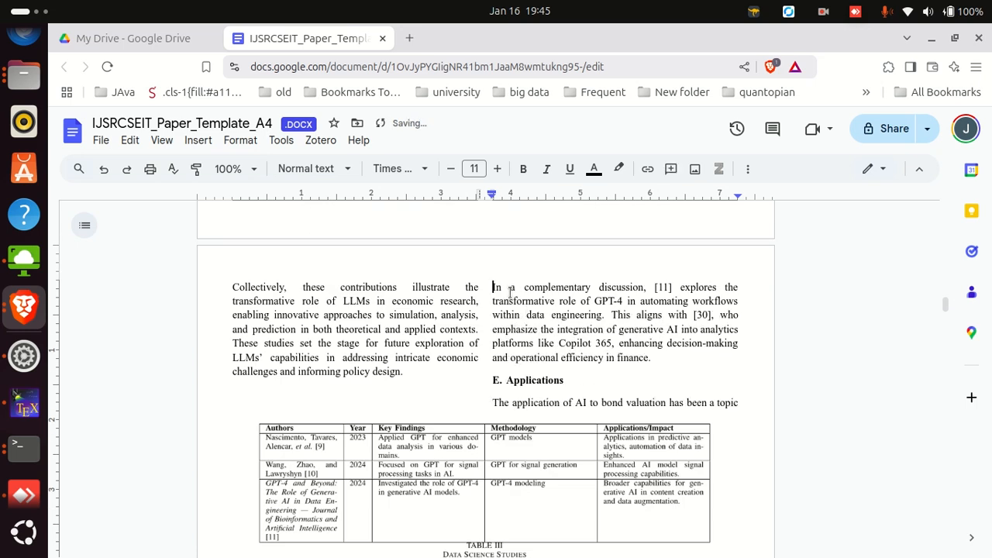
Delete the blank line between the Data Science Studies image and the "D. Data Science & Analytics" heading
{"action": "scroll", "coordinate": [527, 310], "scroll_direction": "down", "scroll_amount": 3}
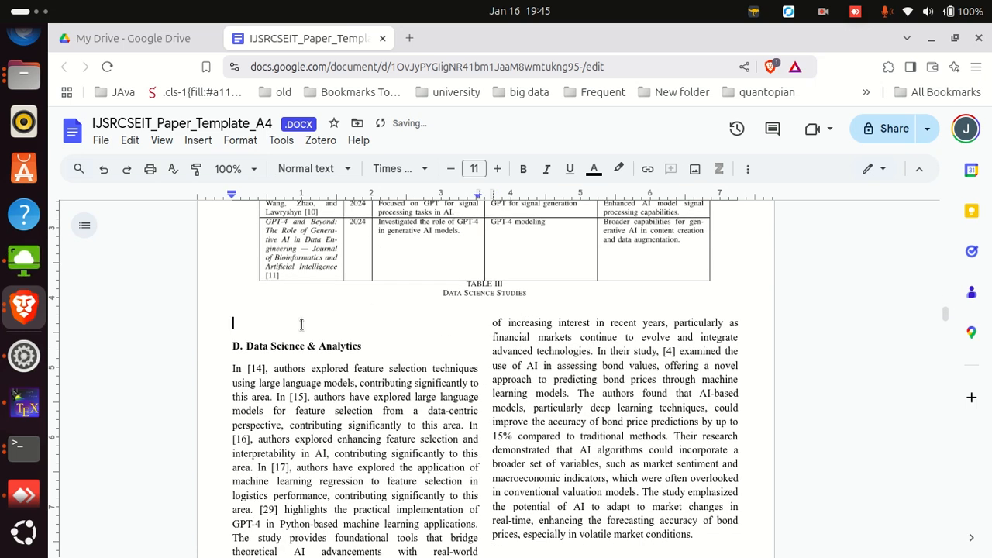
{"action": "left_click", "coordinate": [300, 324]}
{"action": "key", "text": "Delete"}
{"action": "scroll", "coordinate": [479, 368], "scroll_direction": "up", "scroll_amount": 3}
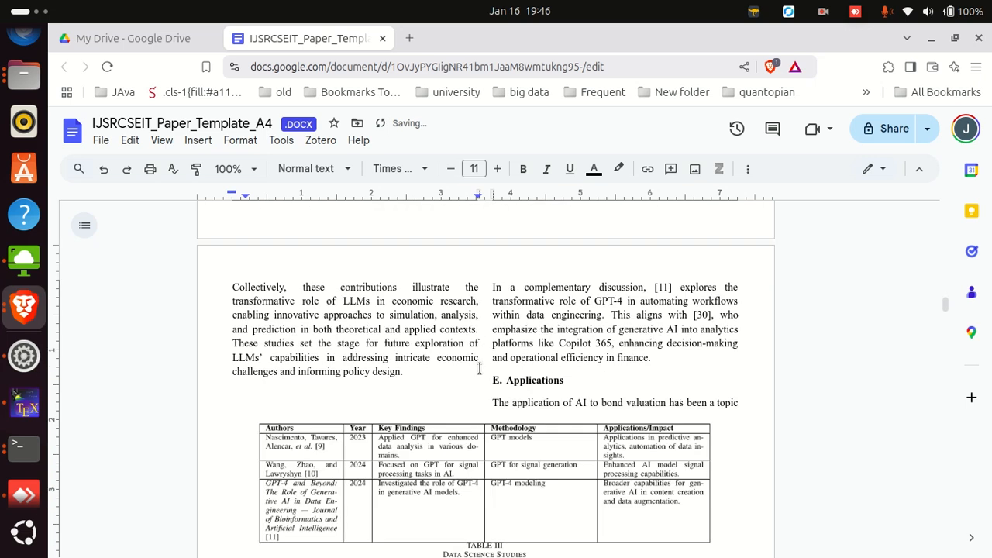
{"action": "scroll", "coordinate": [480, 369], "scroll_direction": "down", "scroll_amount": 8}
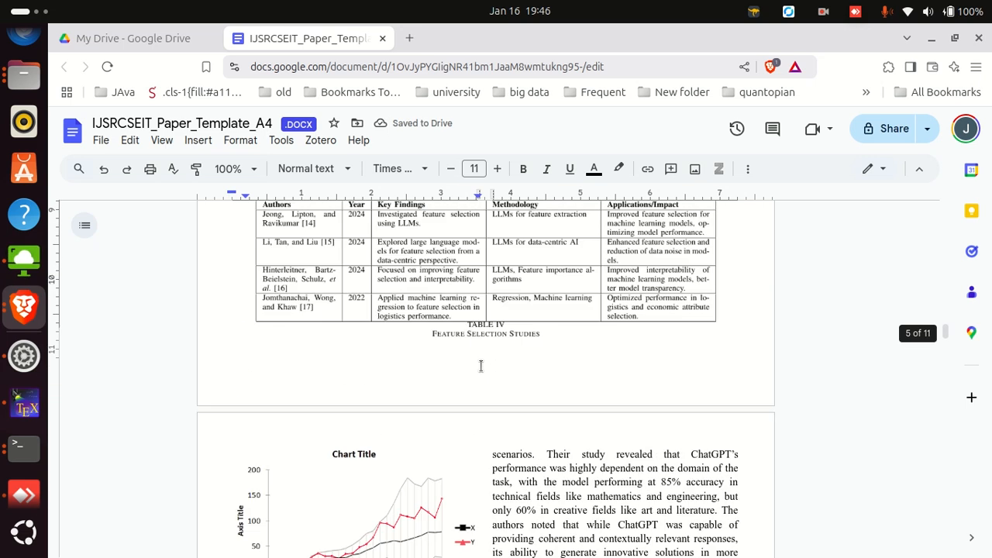
{"action": "left_click", "coordinate": [443, 312]}
{"action": "left_click", "coordinate": [612, 541]}
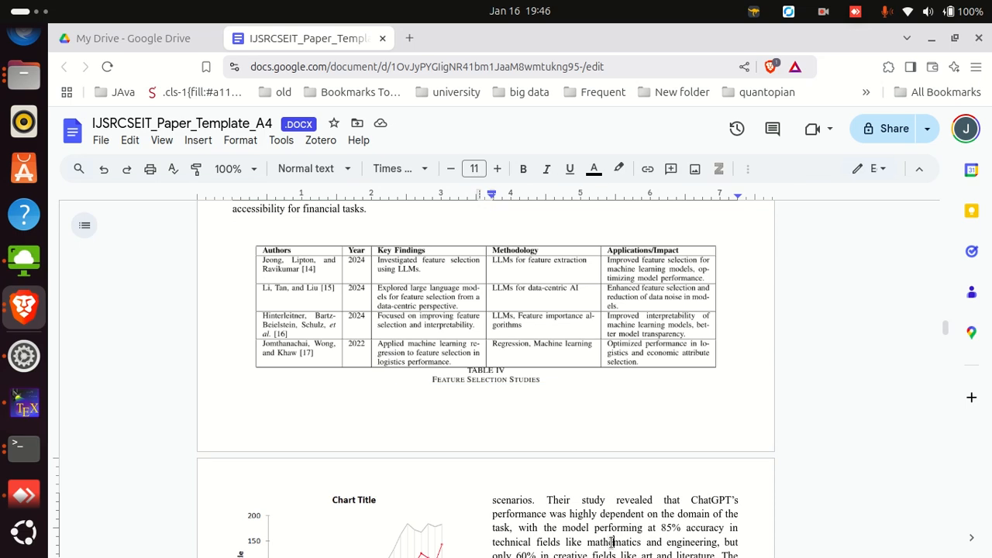
Switch to r20.pdf and capture a screenshot of Table V, Generative AI Applications Studies, on page 7, including its caption
{"action": "scroll", "coordinate": [591, 484], "scroll_direction": "down", "scroll_amount": 2}
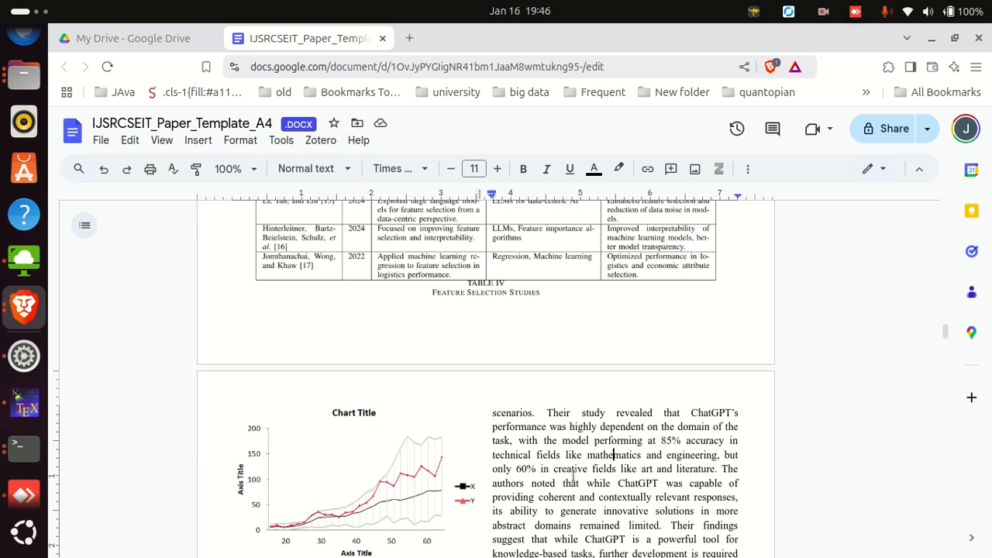
{"action": "key", "text": "alt+Tab"}
{"action": "scroll", "coordinate": [457, 450], "scroll_direction": "down", "scroll_amount": 10}
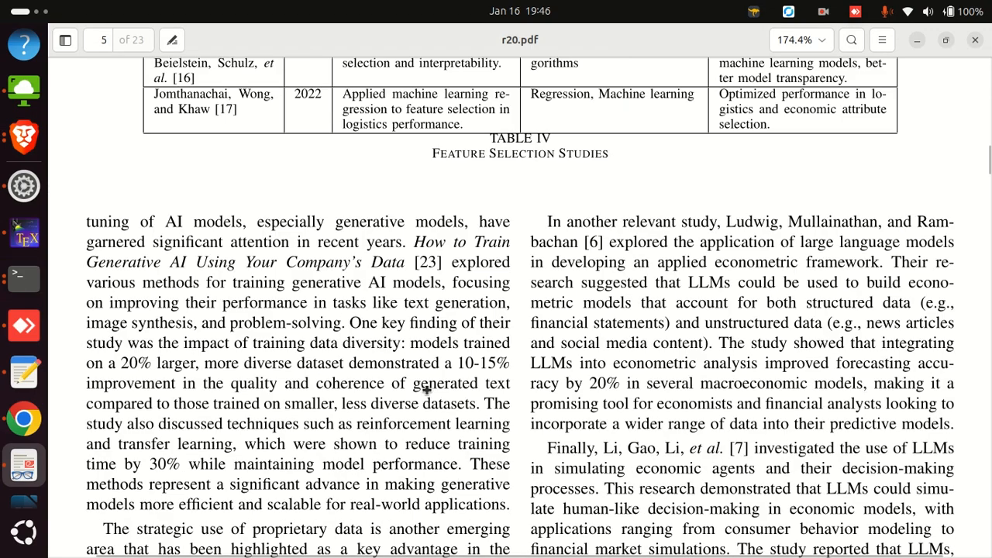
{"action": "scroll", "coordinate": [476, 441], "scroll_direction": "down", "scroll_amount": 20}
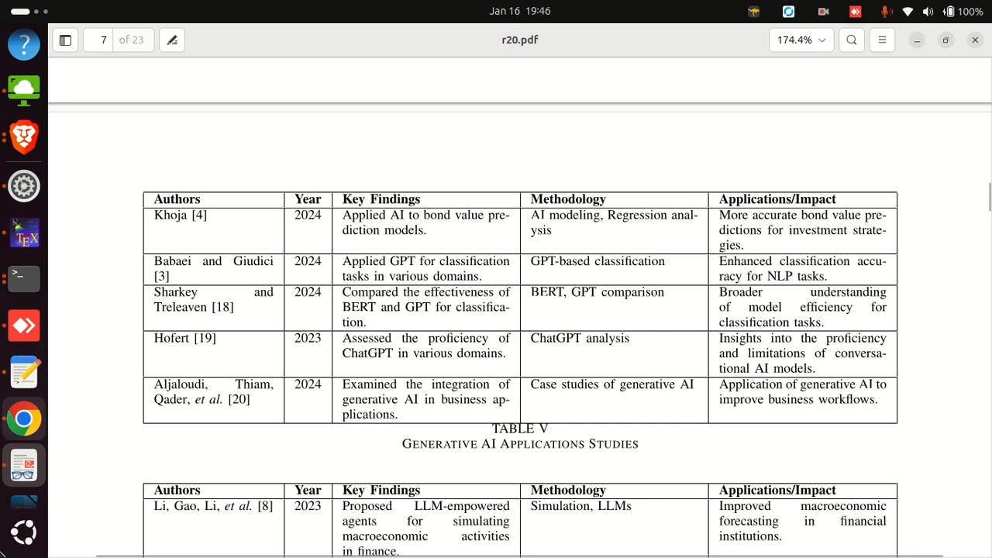
{"action": "left_click", "coordinate": [23, 532]}
{"action": "type", "text": "SN"}
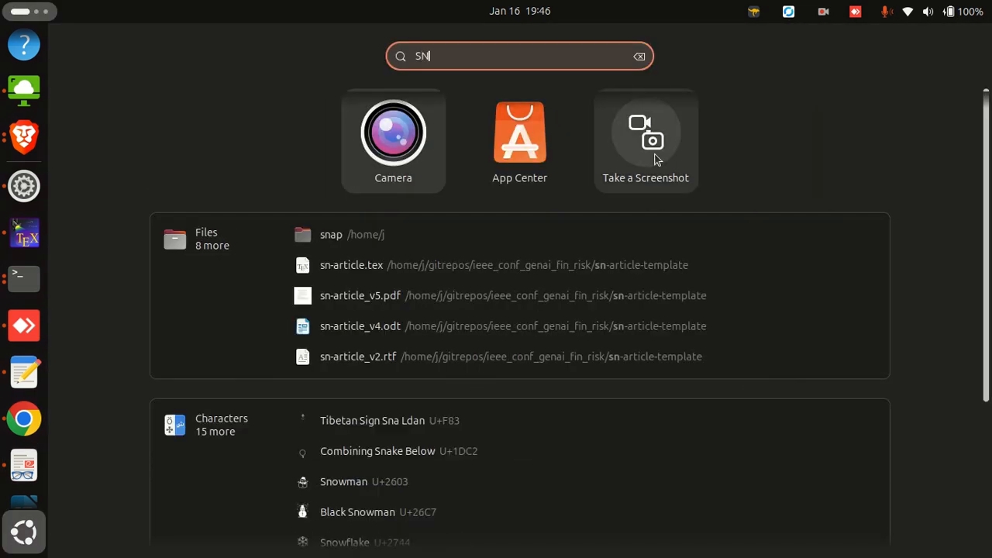
{"action": "left_click", "coordinate": [655, 159]}
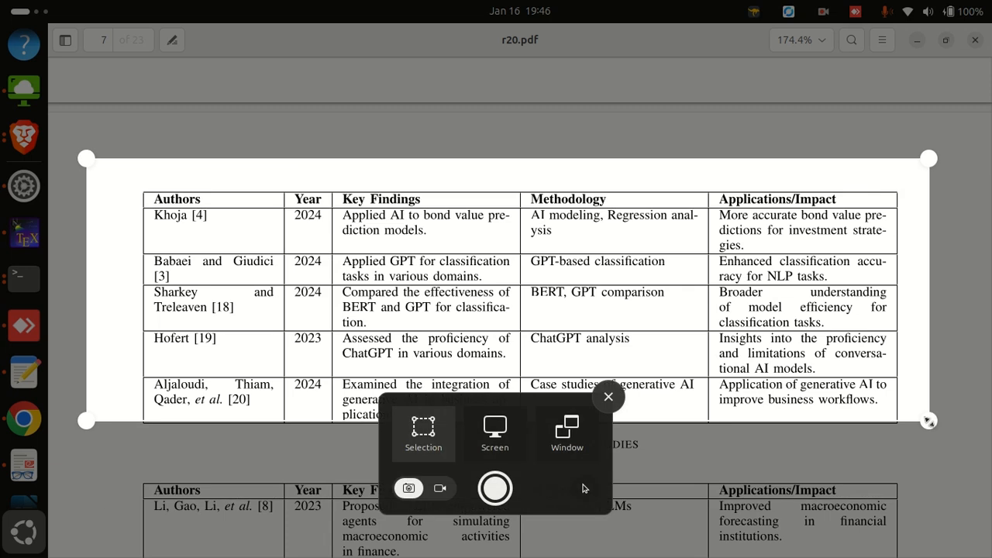
{"action": "left_click_drag", "start_coordinate": [928, 421], "coordinate": [962, 474]}
{"action": "left_click", "coordinate": [495, 487]}
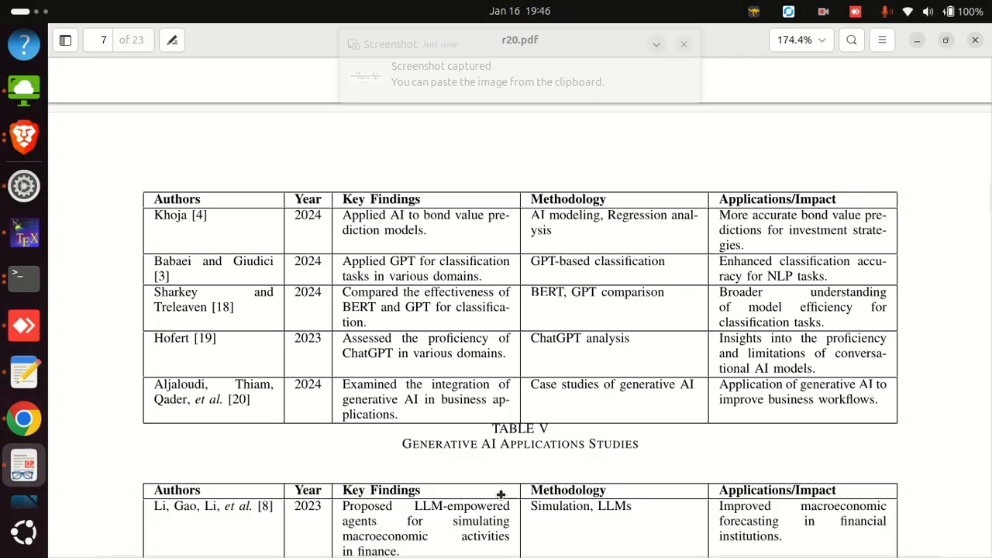
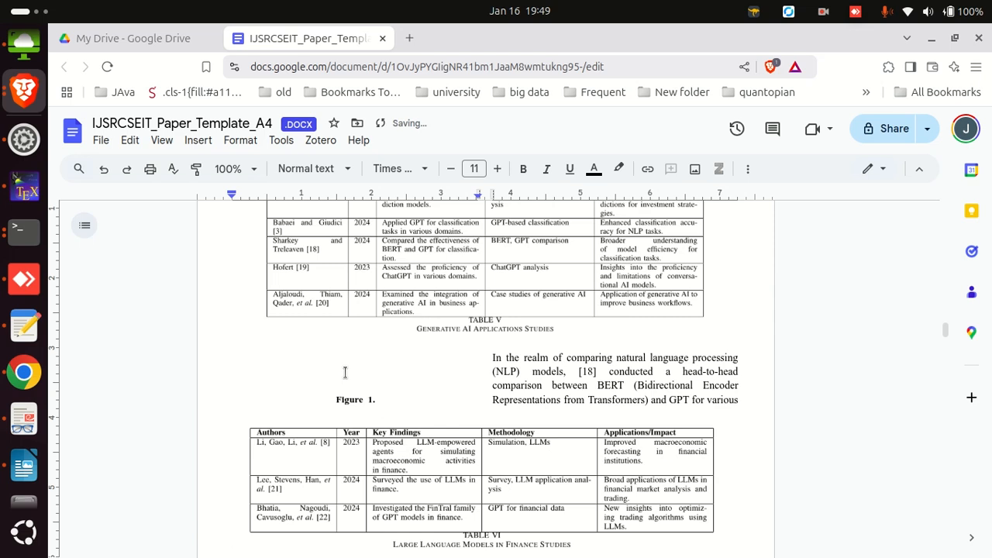
Try adding blank lines above the leftover "Figure 1." caption below the Generative AI Applications Studies image in the Google Docs paper
{"action": "key", "text": "Return"}
{"action": "key", "text": "Return"}
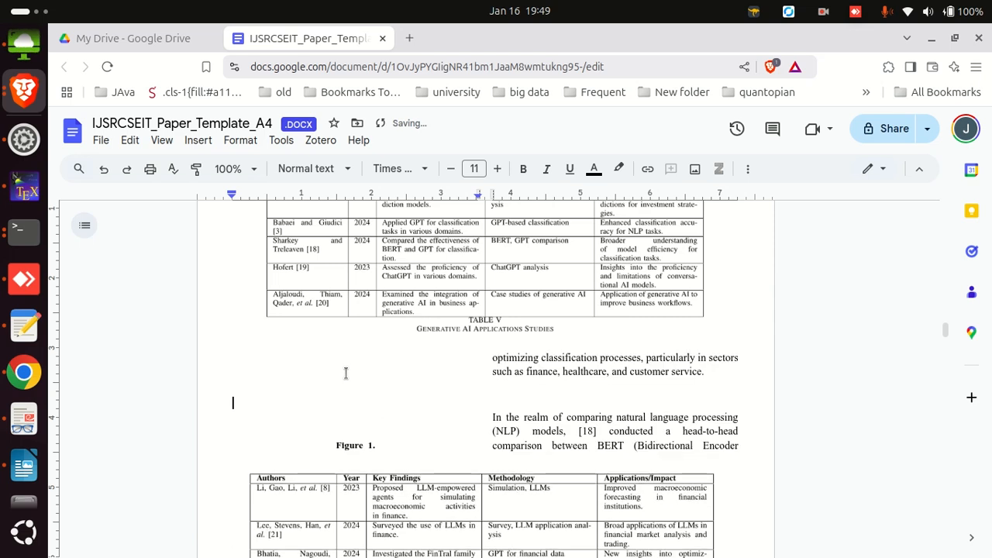
{"action": "key", "text": "Return"}
{"action": "key", "text": "Tab"}
{"action": "key", "text": "BackSpace"}
{"action": "key", "text": "BackSpace"}
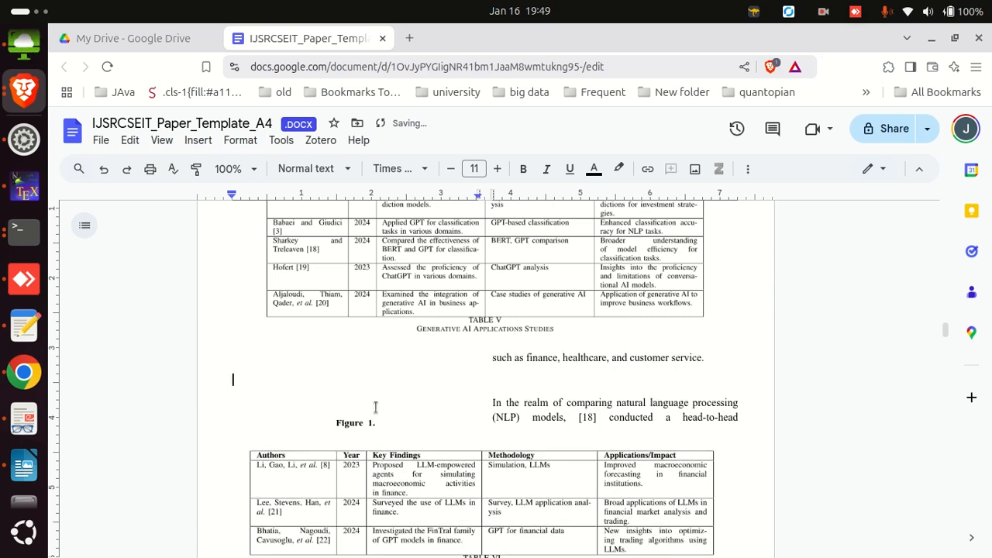
Delete the extra blank lines between the Generative AI Applications Studies image and the "Figure 1." caption
{"action": "left_click_drag", "start_coordinate": [385, 425], "coordinate": [306, 371]}
{"action": "scroll", "coordinate": [306, 370], "scroll_direction": "up", "scroll_amount": 1}
{"action": "scroll", "coordinate": [360, 413], "scroll_direction": "down", "scroll_amount": 5}
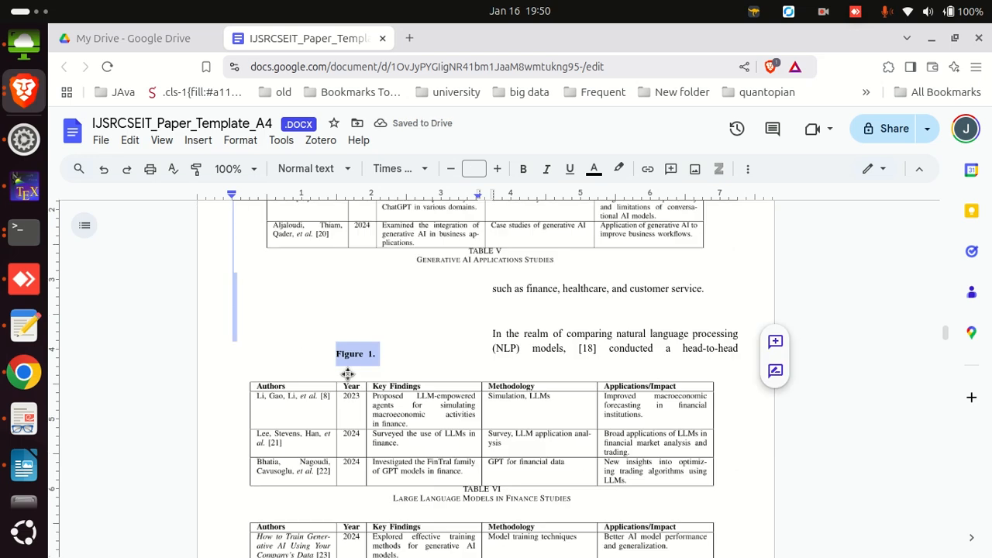
{"action": "left_click", "coordinate": [346, 375]}
{"action": "scroll", "coordinate": [297, 299], "scroll_direction": "up", "scroll_amount": 4}
{"action": "scroll", "coordinate": [324, 291], "scroll_direction": "up", "scroll_amount": 3}
{"action": "left_click", "coordinate": [283, 331]}
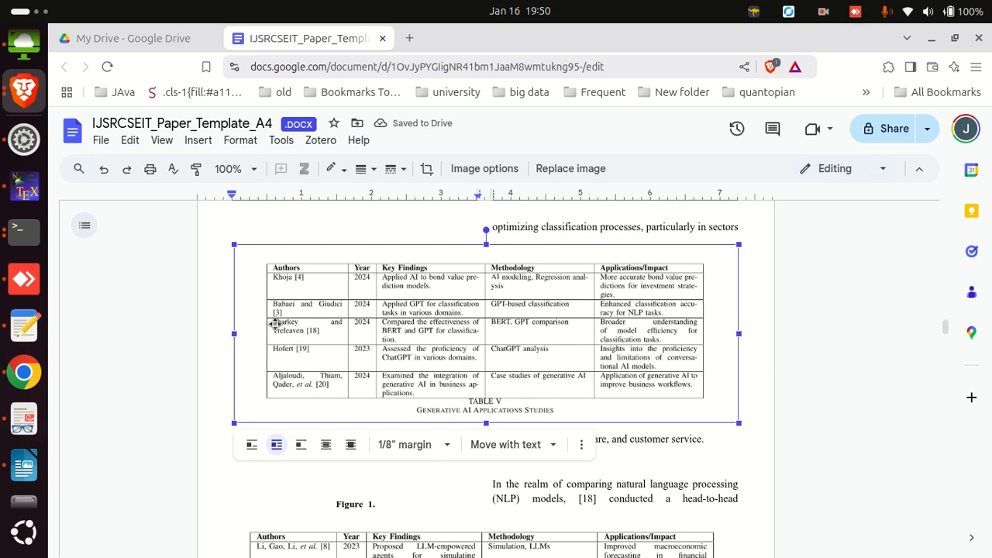
{"action": "scroll", "coordinate": [275, 324], "scroll_direction": "down", "scroll_amount": 2}
{"action": "left_click", "coordinate": [291, 379]}
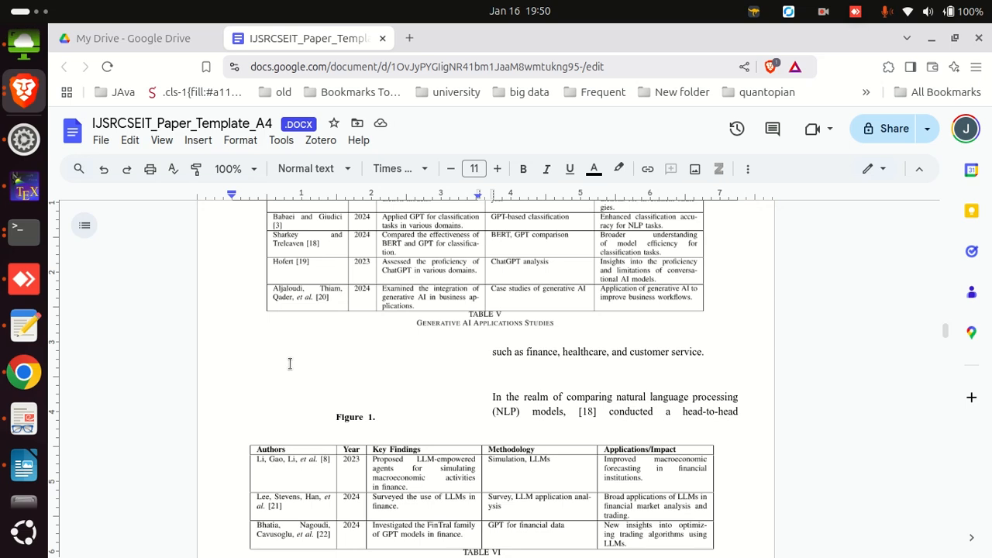
{"action": "key", "text": "Delete"}
{"action": "key", "text": "Delete"}
{"action": "key", "text": "Delete"}
Try to delete the whole "Figure 1." caption line below the Table V image, and undo the deletion
{"action": "triple_click", "coordinate": [345, 374]}
{"action": "key", "text": "BackSpace"}
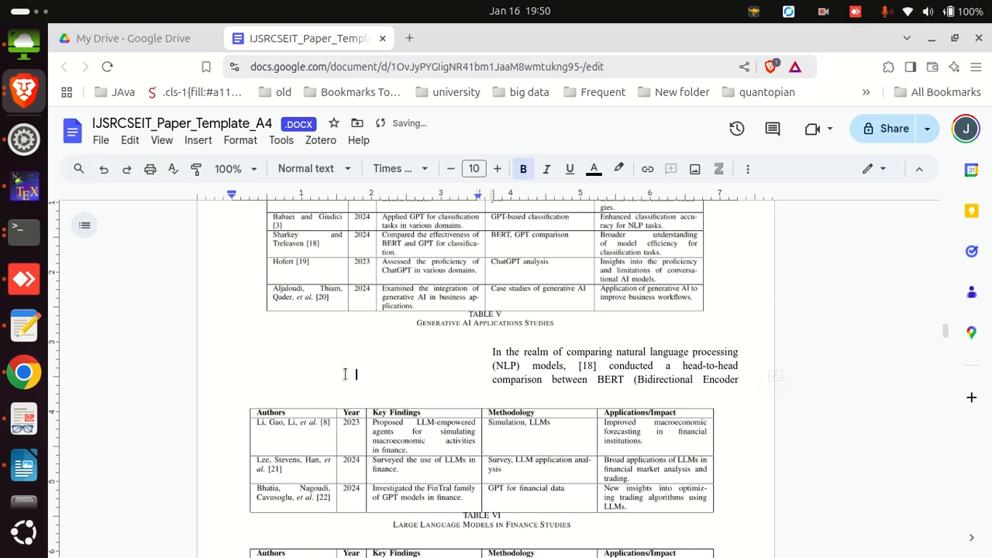
{"action": "key", "text": "Delete"}
{"action": "key", "text": "ctrl+z"}
{"action": "key", "text": "ctrl+z"}
{"action": "key", "text": "ctrl+z"}
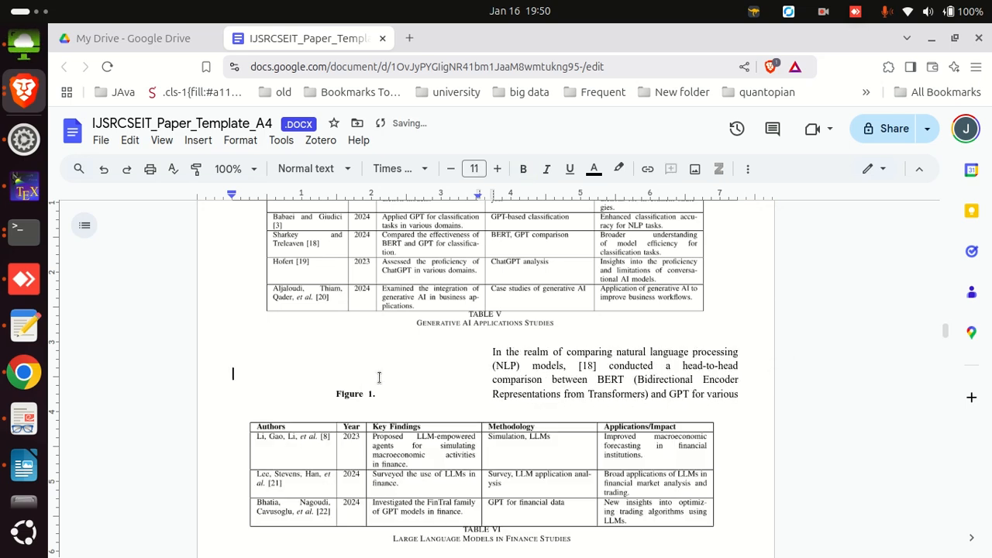
{"action": "triple_click", "coordinate": [354, 310]}
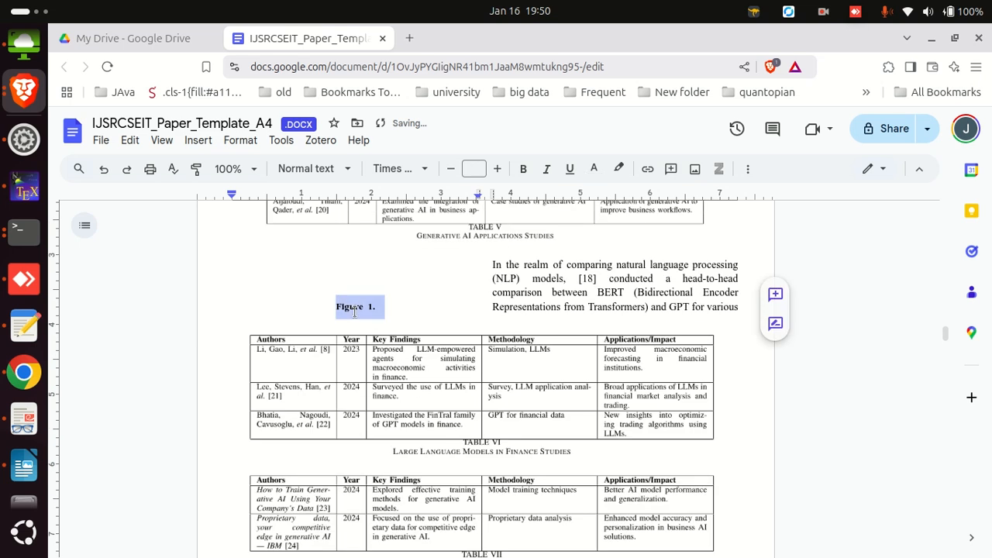
{"action": "key", "text": "Delete"}
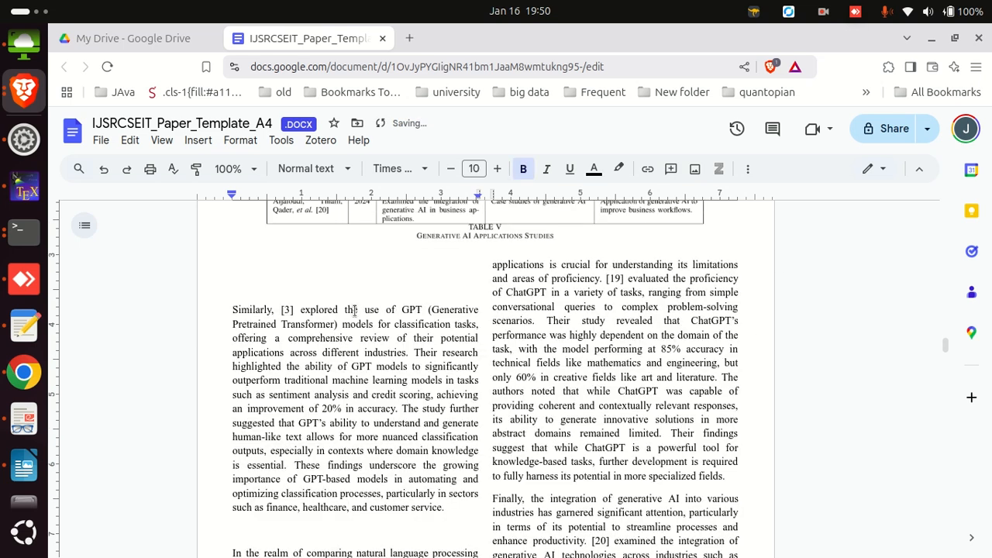
{"action": "key", "text": "ctrl+z"}
Remove the "Figure 1." caption text below the Table V image together with the blank line above it
{"action": "left_click", "coordinate": [395, 314]}
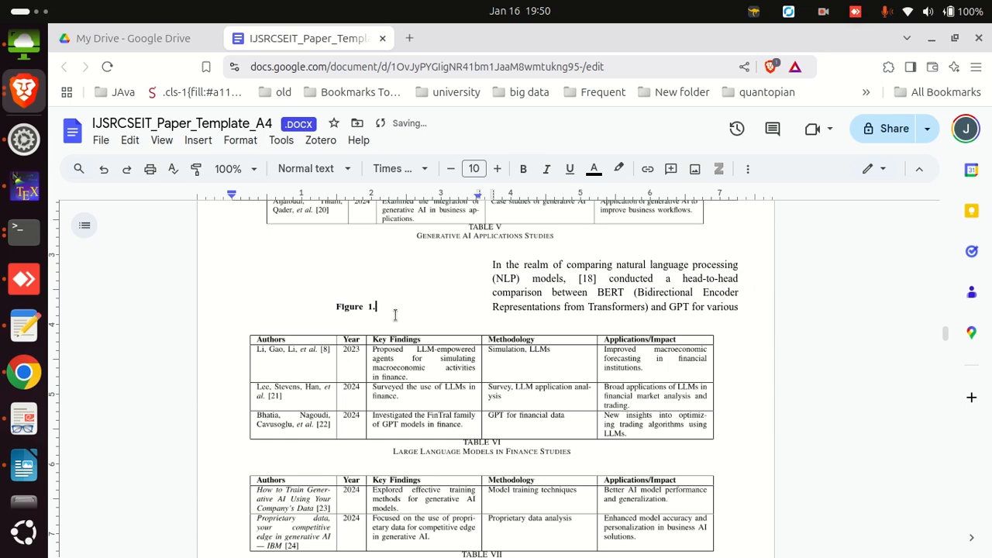
{"action": "key", "text": "BackSpace"}
{"action": "key", "text": "BackSpace"}
{"action": "key", "text": "BackSpace"}
{"action": "key", "text": "BackSpace"}
{"action": "key", "text": "BackSpace"}
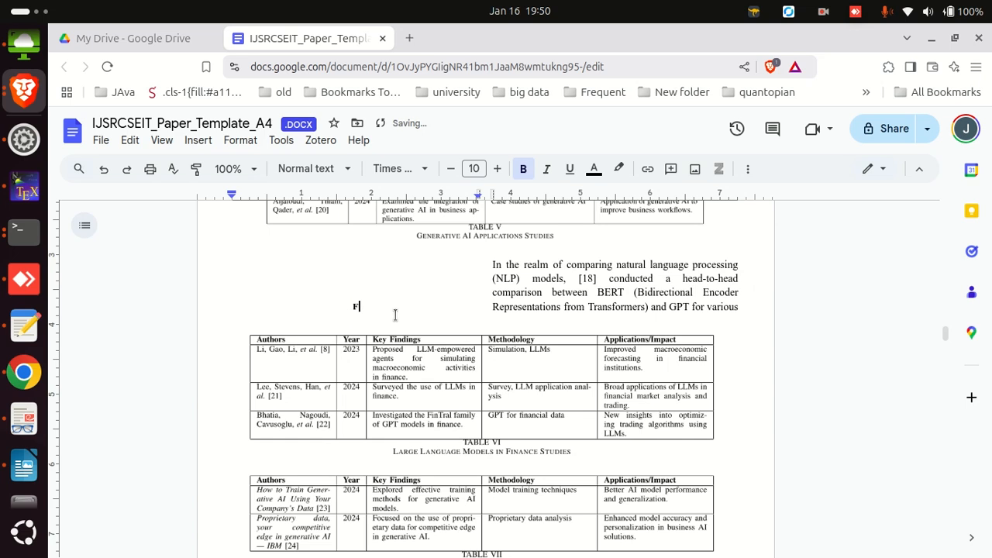
{"action": "key", "text": "BackSpace"}
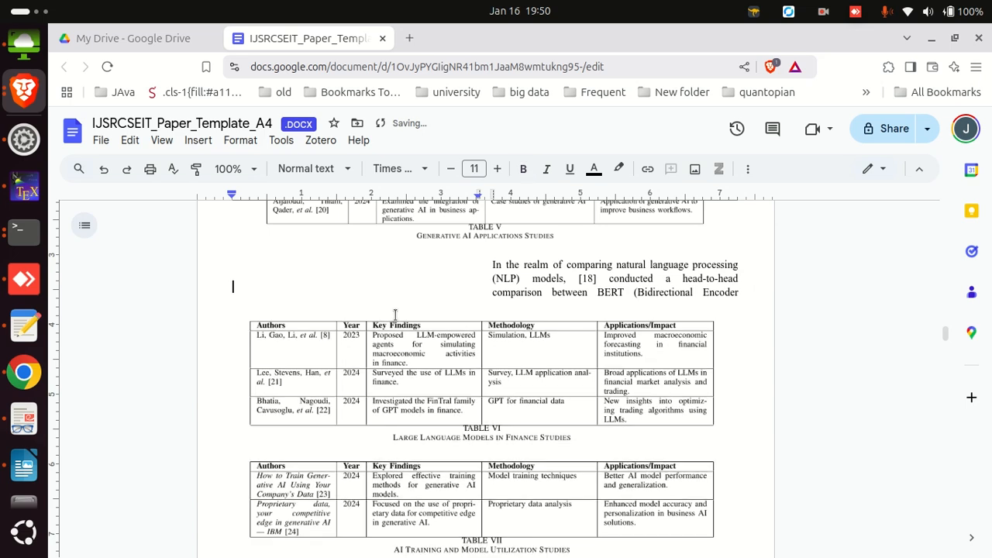
{"action": "key", "text": "BackSpace"}
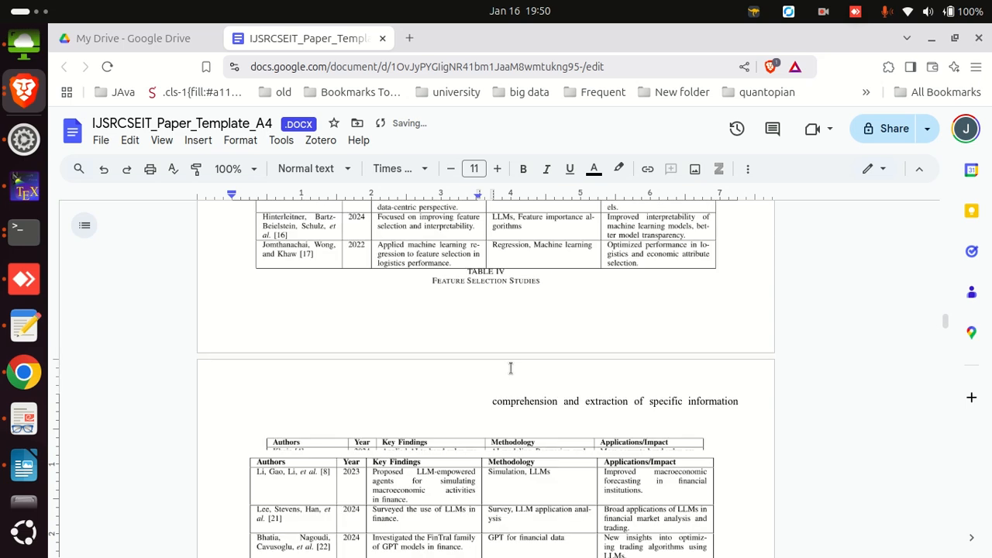
Delete the template's sample line graph titled "Chart Title" beside the AI Training and Model Utilization text
{"action": "scroll", "coordinate": [505, 324], "scroll_direction": "down", "scroll_amount": 20}
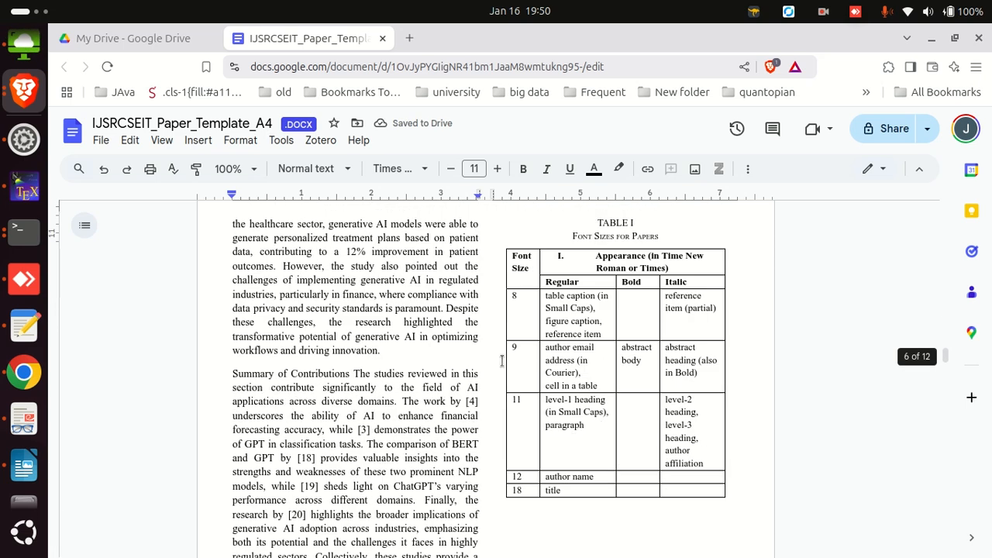
{"action": "left_click", "coordinate": [558, 361]}
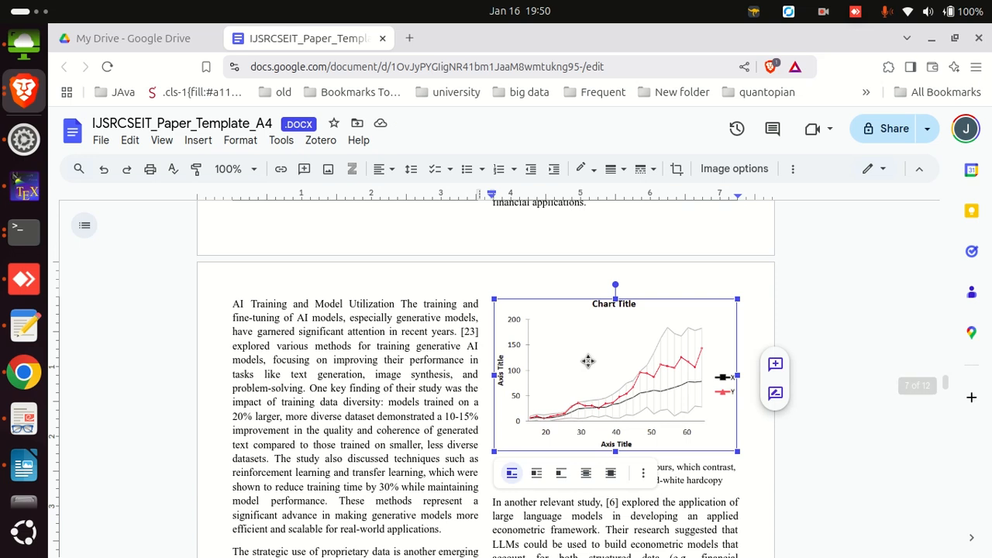
{"action": "key", "text": "Delete"}
{"action": "key", "text": "ctrl+z"}
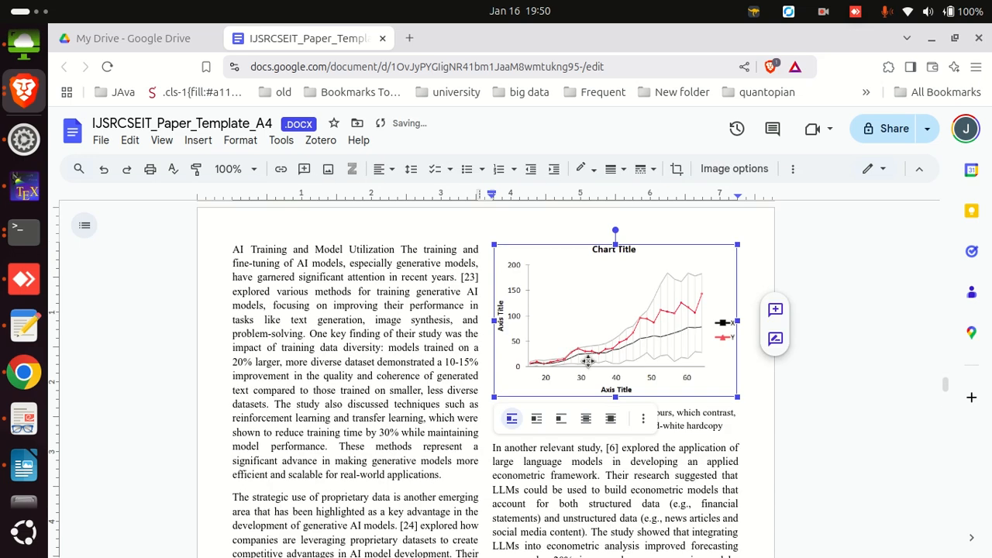
{"action": "key", "text": "Delete"}
{"action": "scroll", "coordinate": [622, 334], "scroll_direction": "down", "scroll_amount": 5}
{"action": "scroll", "coordinate": [549, 406], "scroll_direction": "up", "scroll_amount": 6}
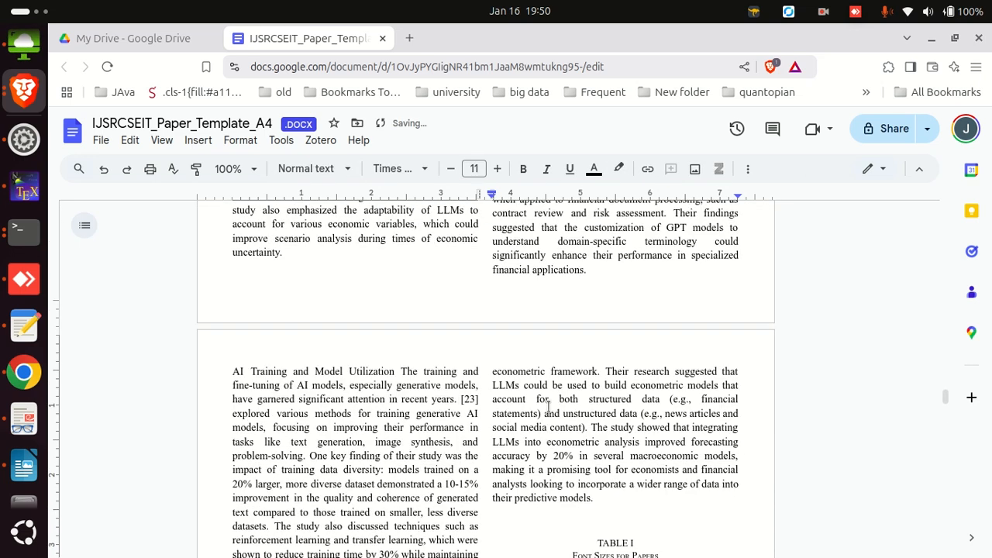
Try to paste and enlarge an image on the blank line above the sample line graph caption, and remove it again
{"action": "scroll", "coordinate": [549, 406], "scroll_direction": "up", "scroll_amount": 5}
{"action": "scroll", "coordinate": [544, 465], "scroll_direction": "down", "scroll_amount": 2}
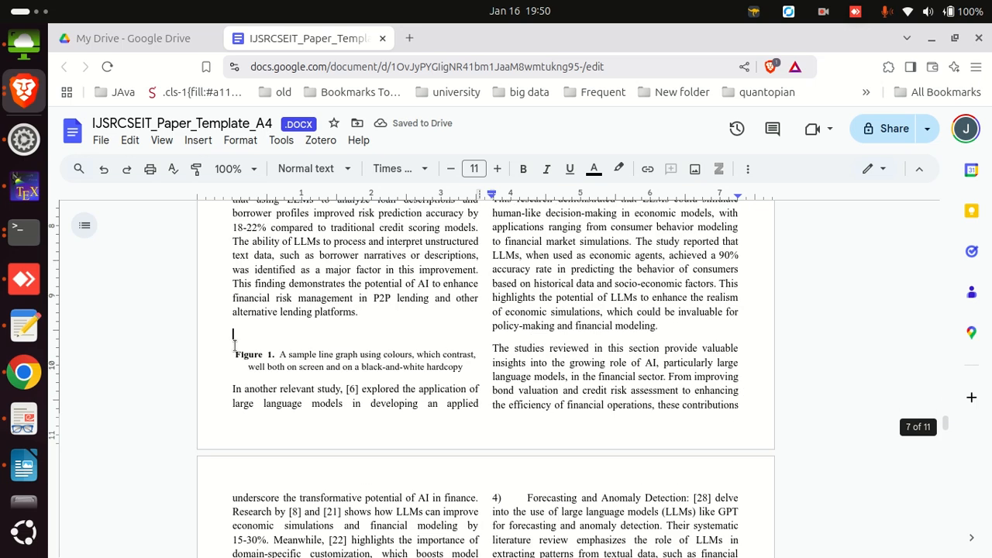
{"action": "right_click", "coordinate": [247, 338]}
{"action": "left_click", "coordinate": [300, 330]}
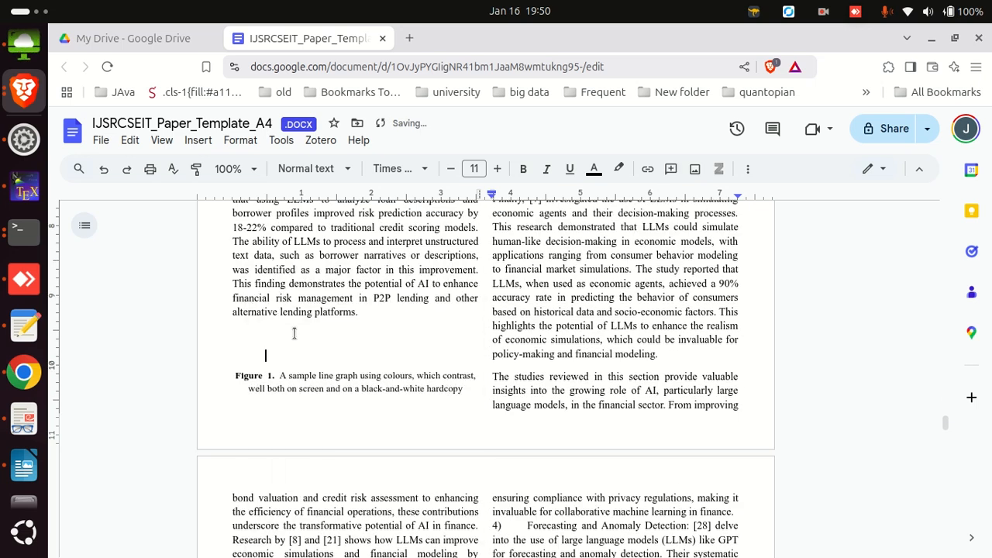
{"action": "left_click", "coordinate": [237, 350]}
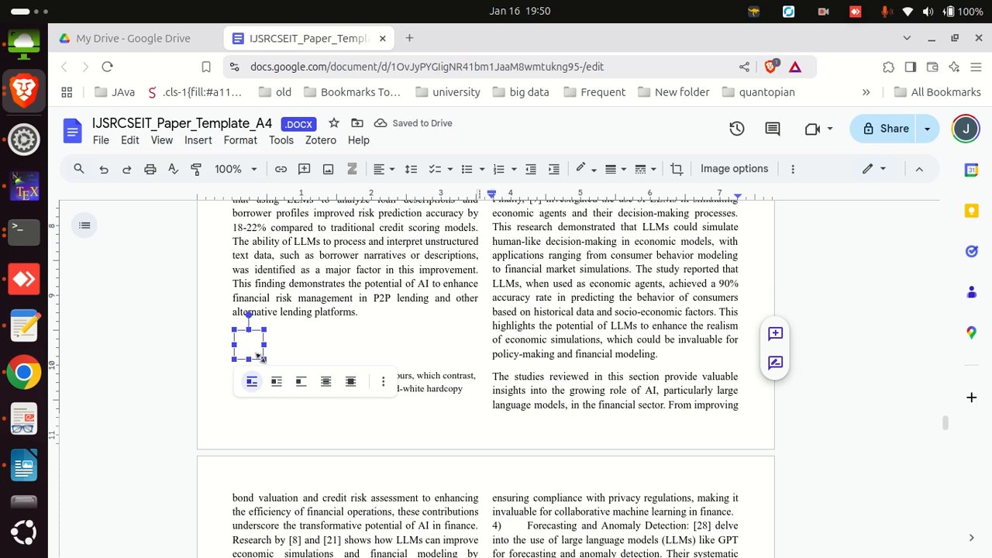
{"action": "left_click_drag", "start_coordinate": [260, 357], "coordinate": [457, 542]}
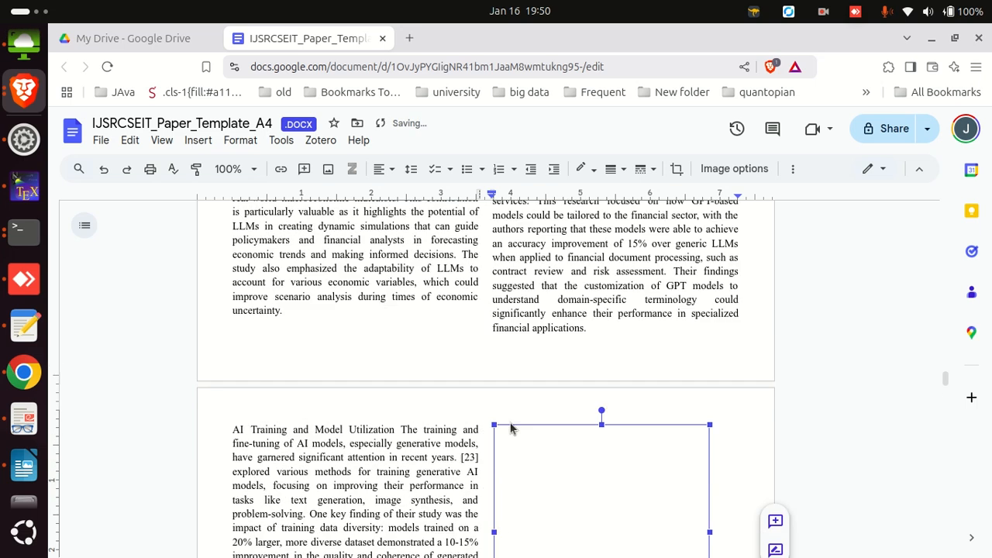
{"action": "key", "text": "Delete"}
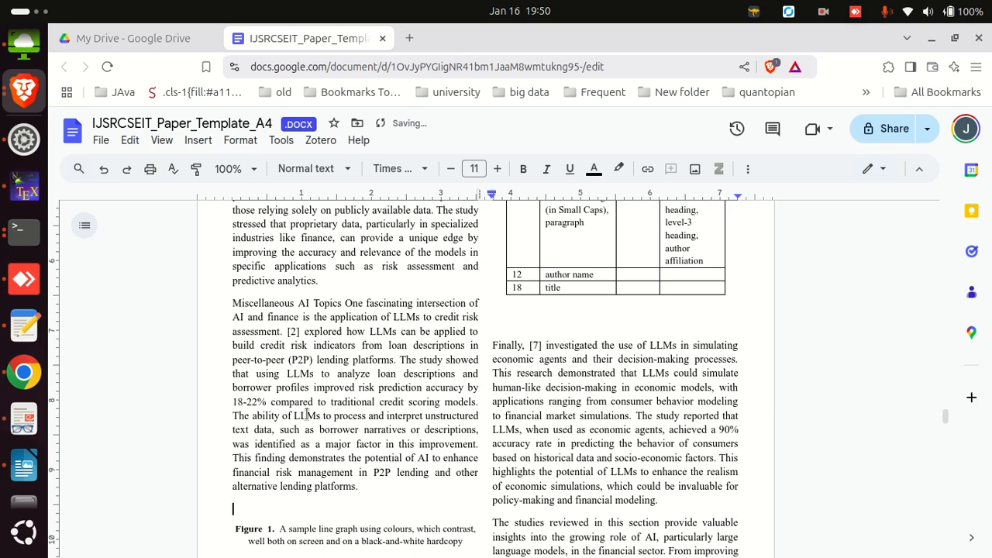
Switch to r20.pdf in Document Viewer and look at the Data Collection to Final Outputs flowchart on page 14
{"action": "scroll", "coordinate": [306, 414], "scroll_direction": "down", "scroll_amount": 1}
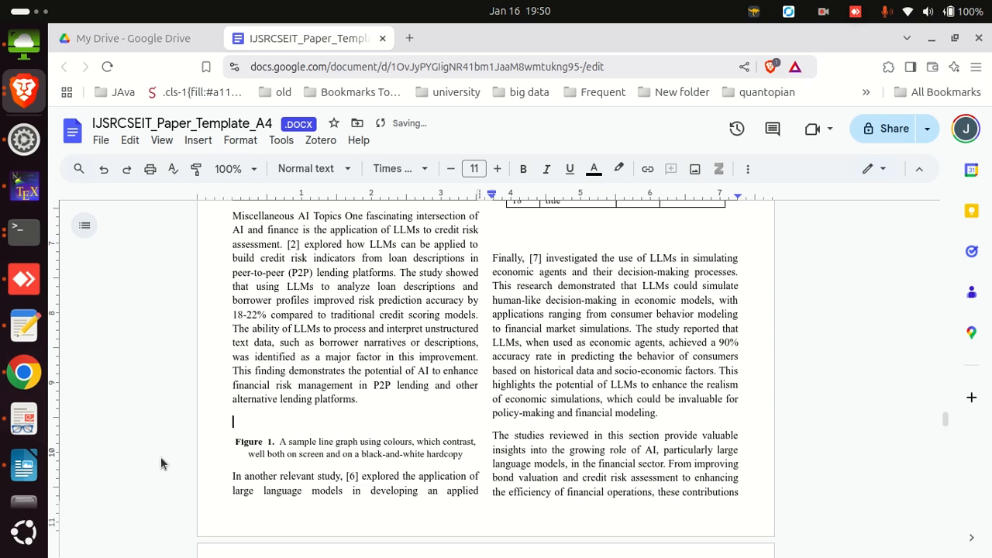
{"action": "left_click", "coordinate": [17, 307]}
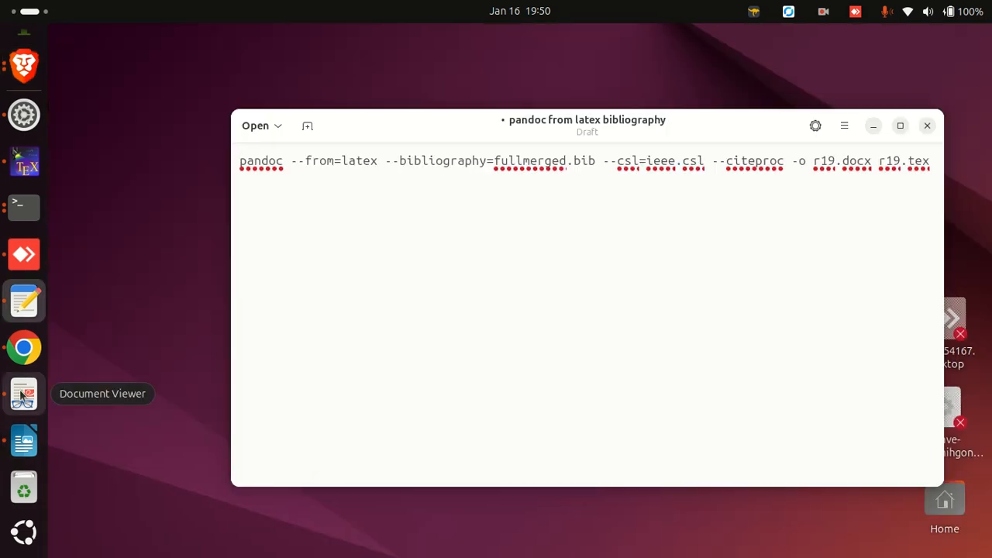
{"action": "left_click", "coordinate": [24, 395]}
{"action": "scroll", "coordinate": [387, 452], "scroll_direction": "up", "scroll_amount": 10}
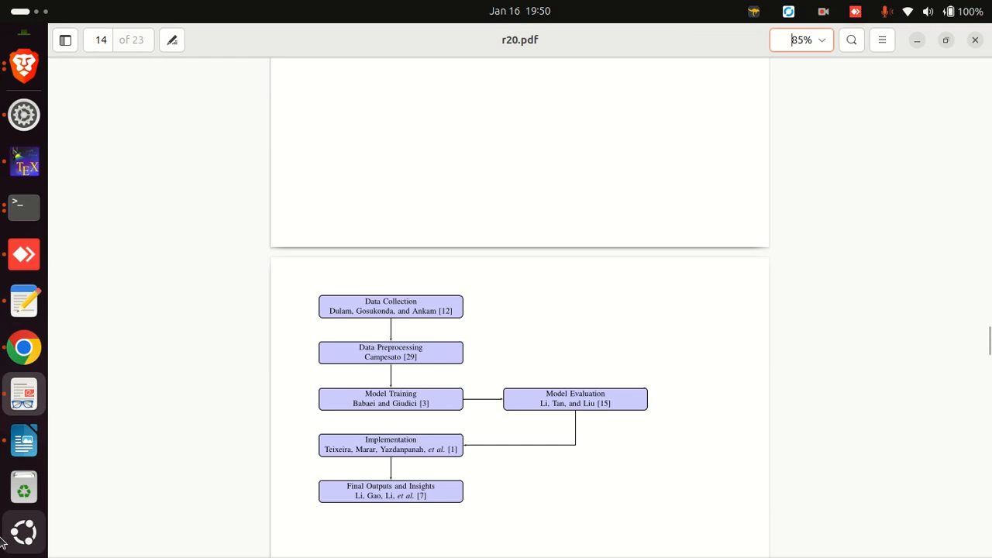
{"action": "left_click", "coordinate": [23, 532]}
{"action": "type", "text": "t"}
{"action": "left_click", "coordinate": [24, 532]}
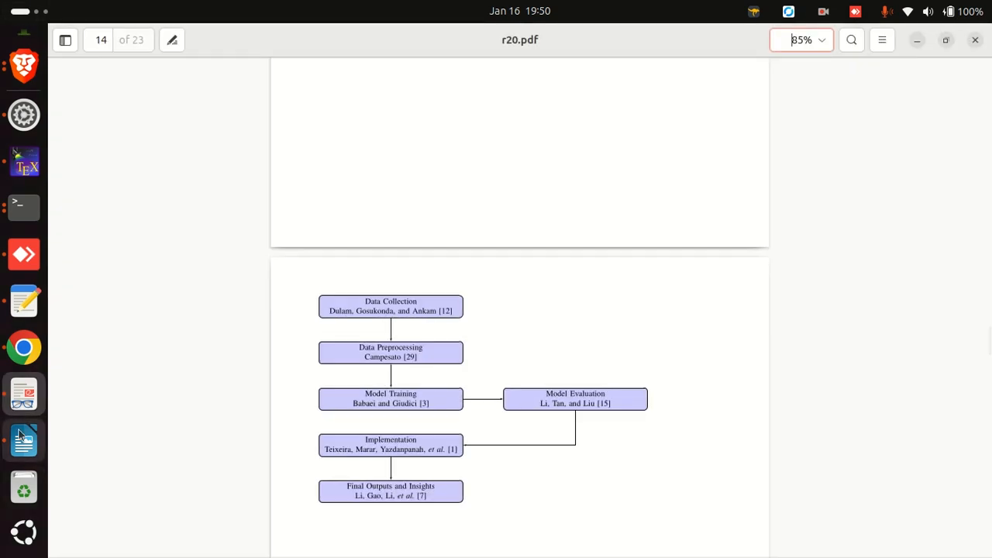
{"action": "left_click", "coordinate": [26, 66]}
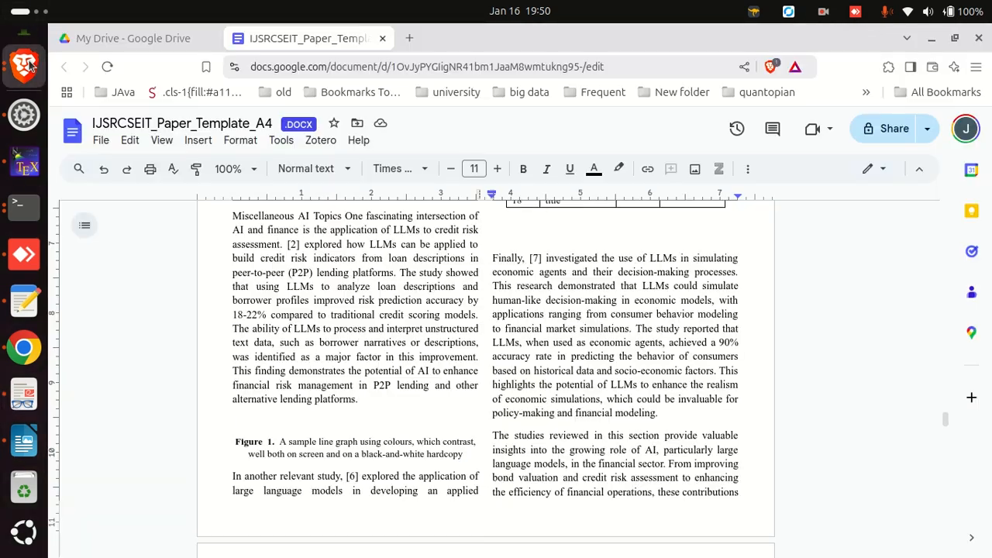
{"action": "left_click", "coordinate": [197, 140]}
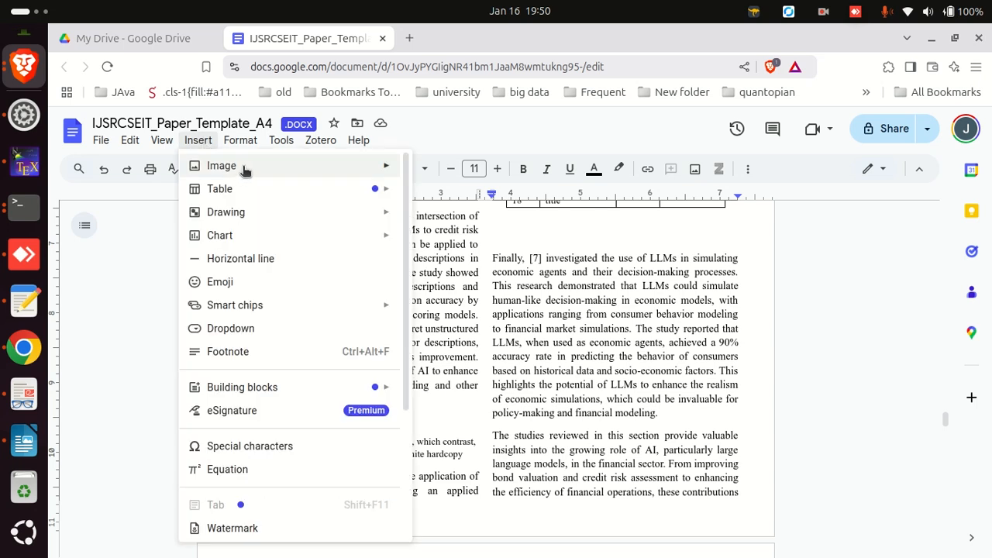
{"action": "mouse_move", "coordinate": [245, 168]}
{"action": "left_click", "coordinate": [465, 168]}
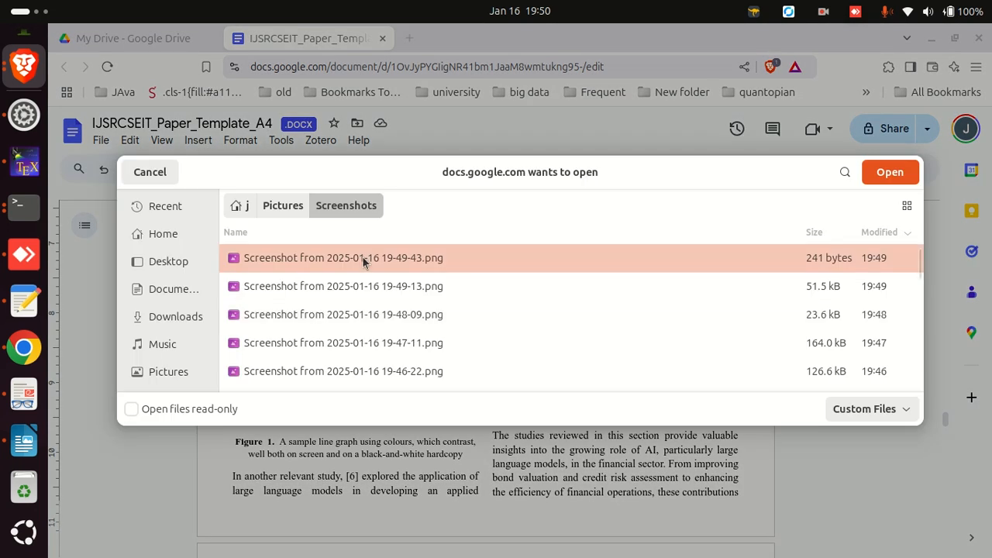
{"action": "double_click", "coordinate": [362, 257]}
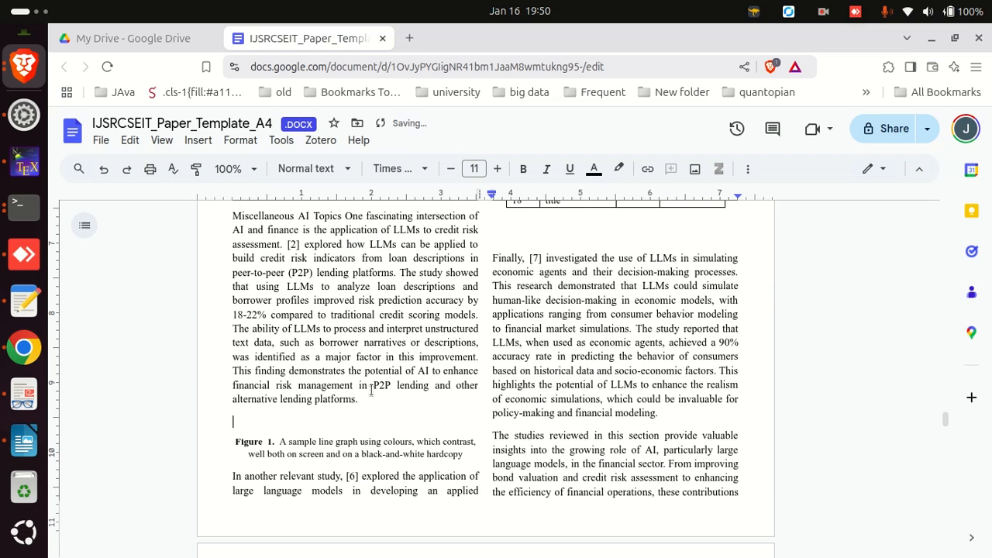
Switch to r20.pdf in Document Viewer and capture a screenshot of the Data Collection to Final Outputs flowchart on page 14
{"action": "left_click", "coordinate": [23, 393]}
{"action": "left_click", "coordinate": [6, 534]}
{"action": "type", "text": "SB"}
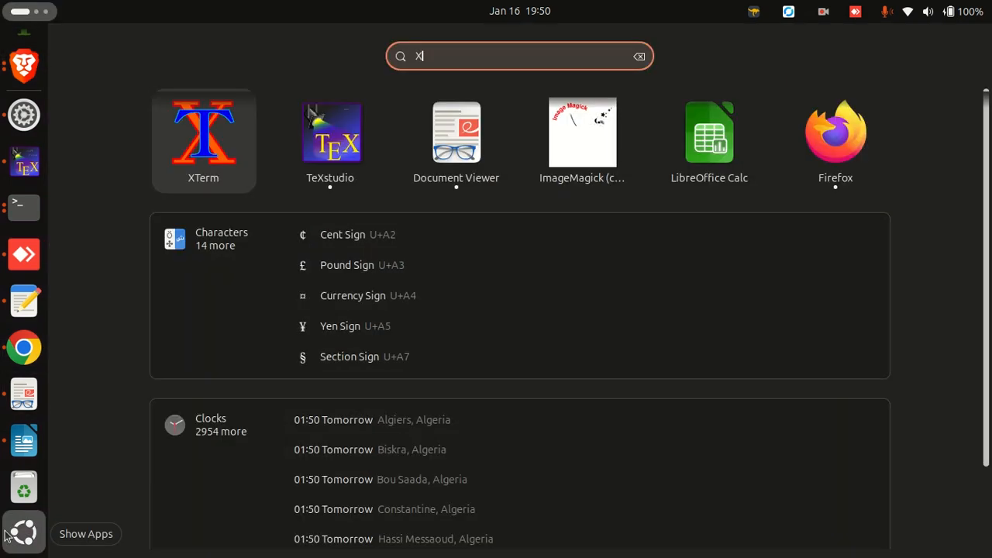
{"action": "type", "text": "B"}
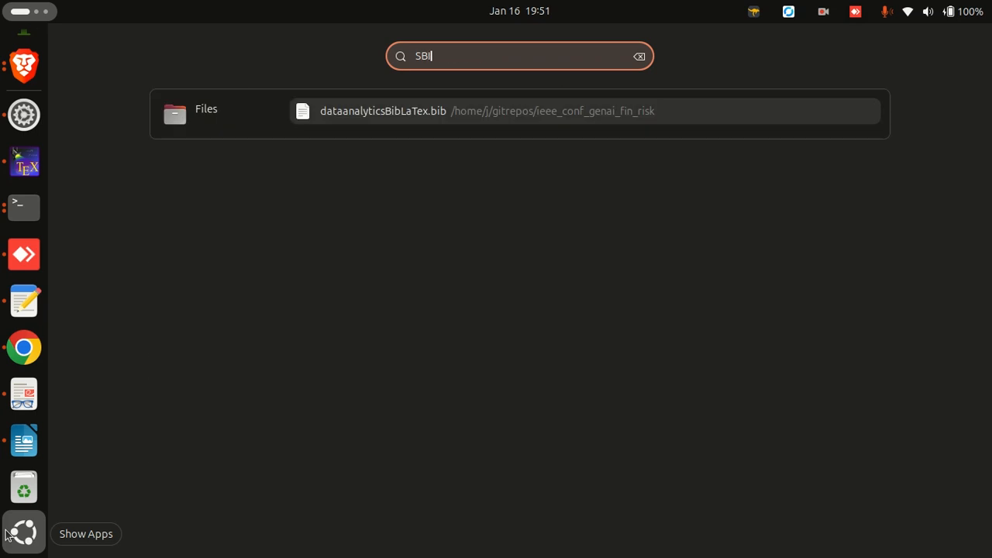
{"action": "key", "text": "Escape"}
{"action": "type", "text": "sn"}
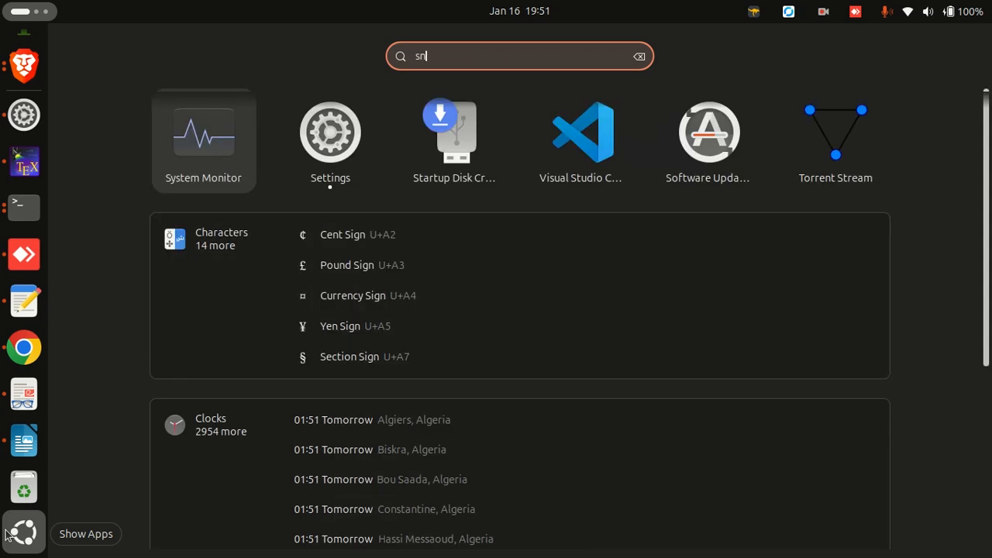
{"action": "key", "text": "Right"}
{"action": "key", "text": "Right"}
{"action": "key", "text": "Return"}
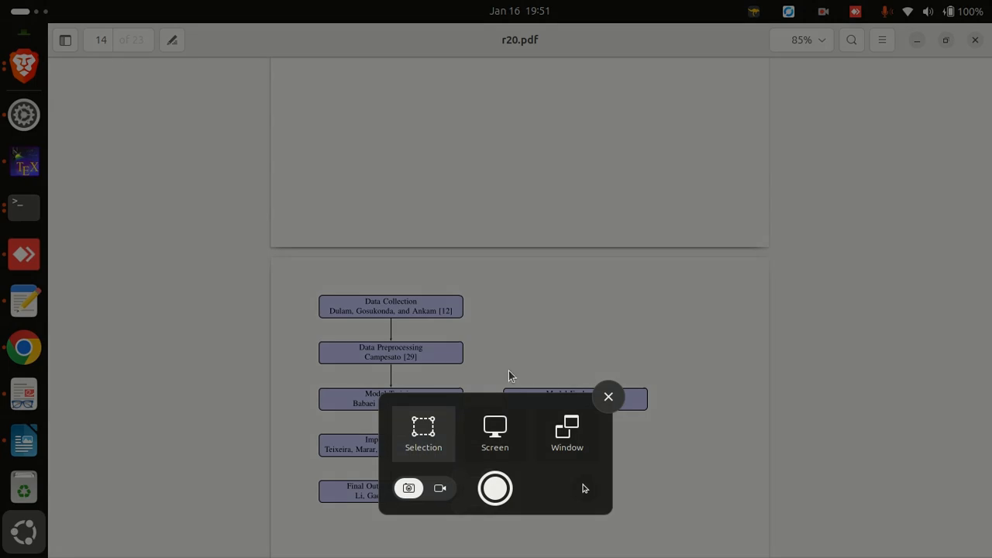
{"action": "left_click_drag", "start_coordinate": [299, 286], "coordinate": [671, 532]}
{"action": "left_click", "coordinate": [496, 488]}
{"action": "left_click", "coordinate": [915, 41]}
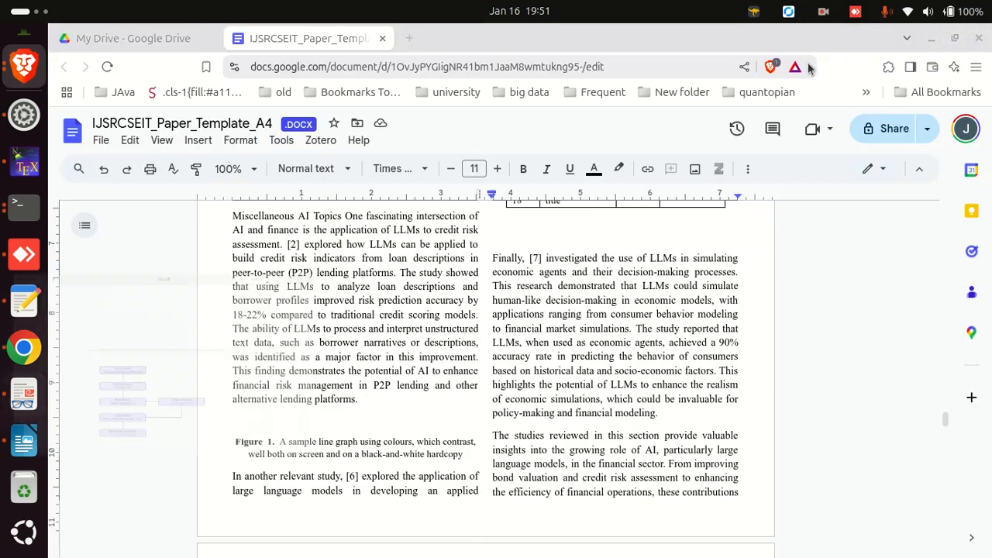
{"action": "left_click", "coordinate": [199, 141]}
{"action": "mouse_move", "coordinate": [221, 162]}
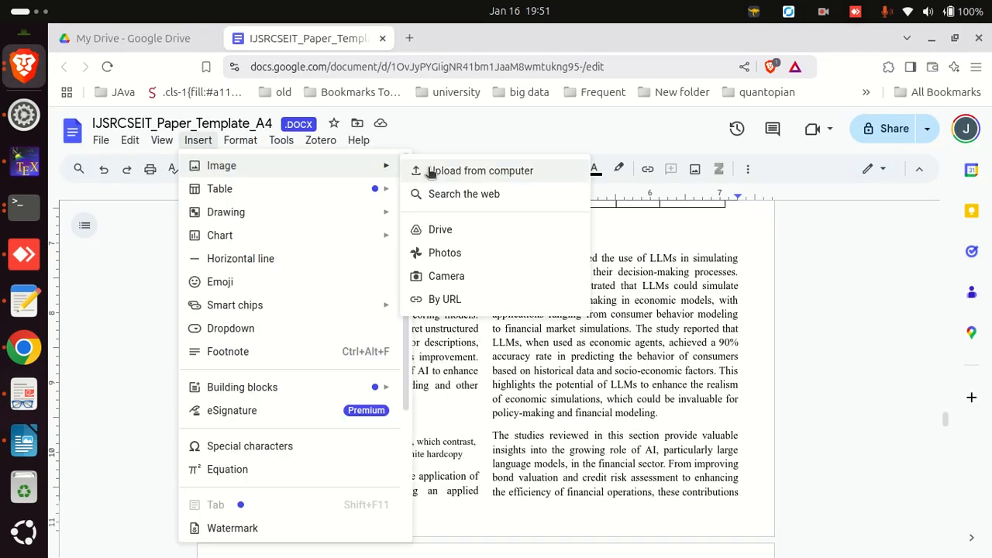
{"action": "left_click", "coordinate": [438, 169]}
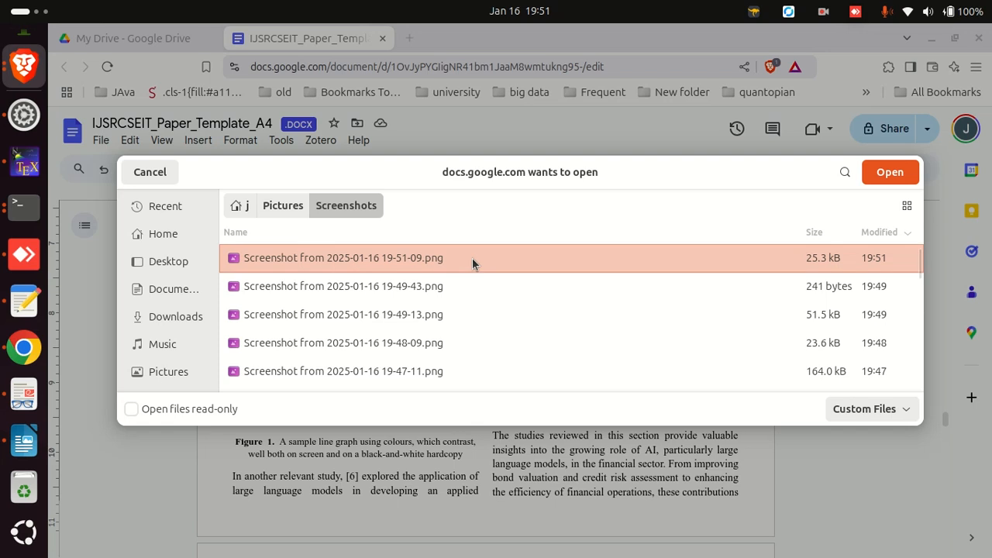
{"action": "double_click", "coordinate": [472, 261]}
{"action": "scroll", "coordinate": [527, 326], "scroll_direction": "up", "scroll_amount": 2}
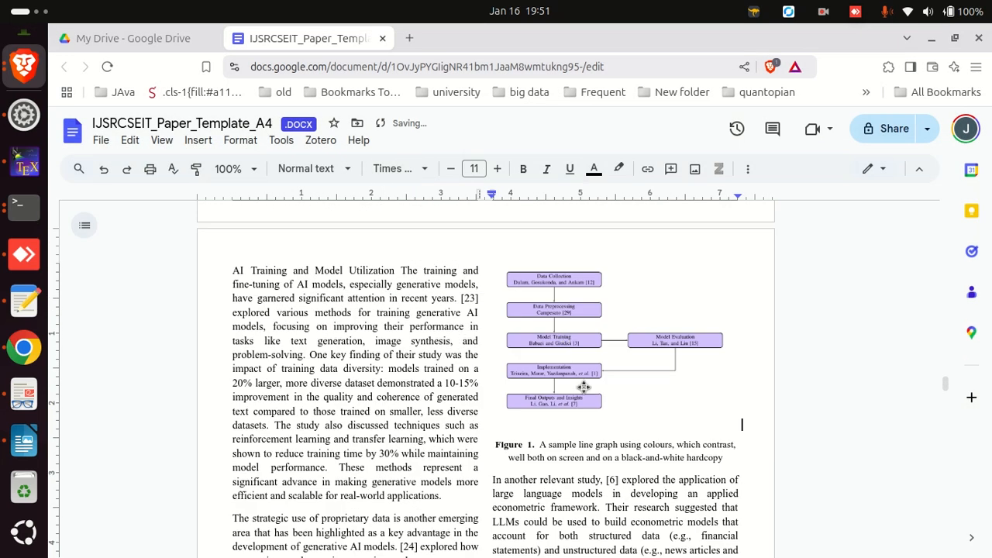
Replace the sample wording after "Figure 1." below the flowchart with "Decision Tree for Synthesis of Lireature REview"
{"action": "left_click_drag", "start_coordinate": [718, 457], "coordinate": [543, 444]}
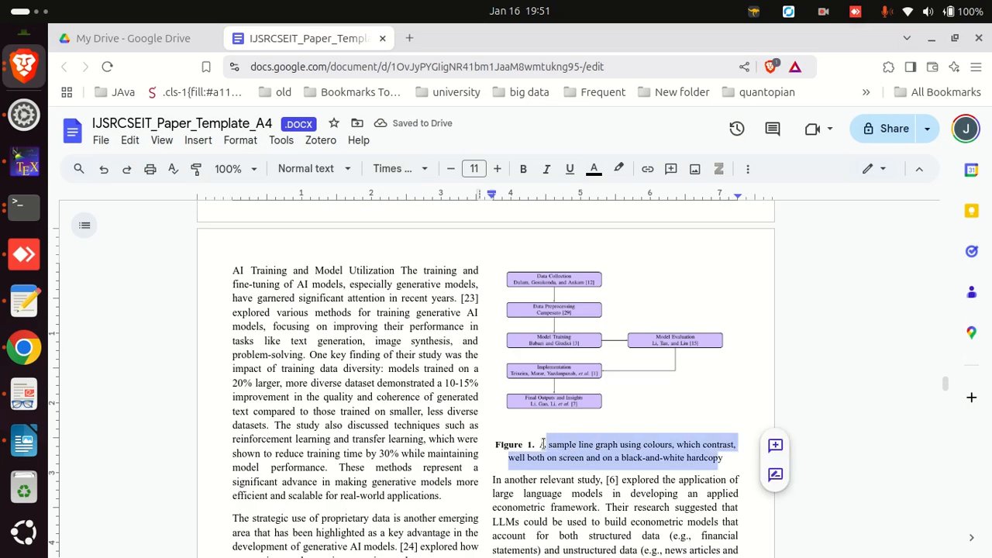
{"action": "key", "text": "BackSpace"}
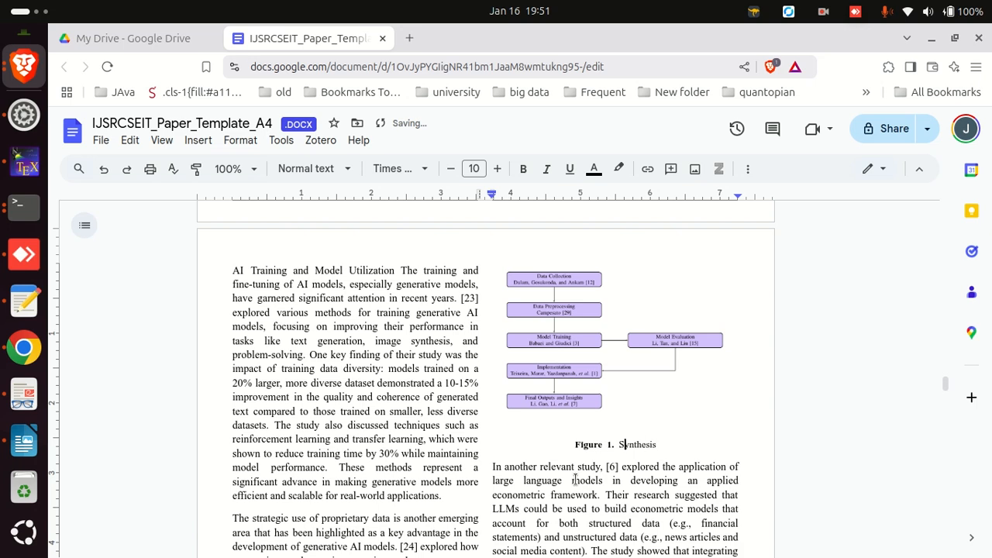
{"action": "type", "text": "ision Tree for Synthesis "}
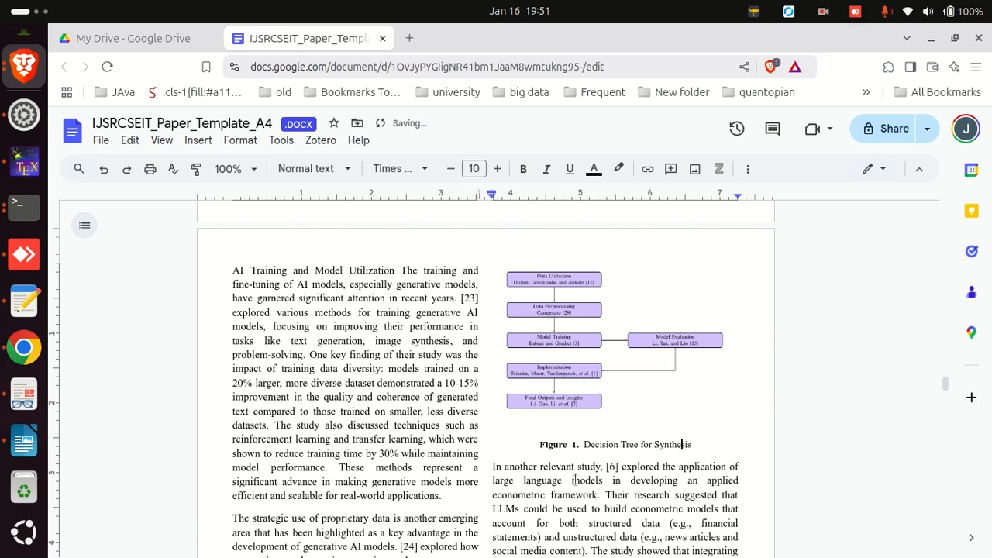
{"action": "type", "text": "of L"}
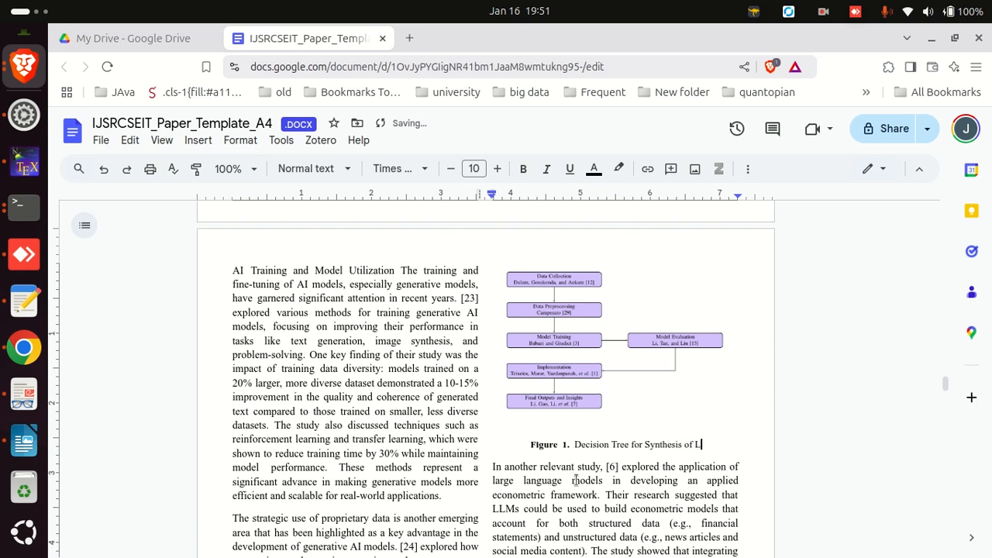
{"action": "type", "text": "ireature REview"}
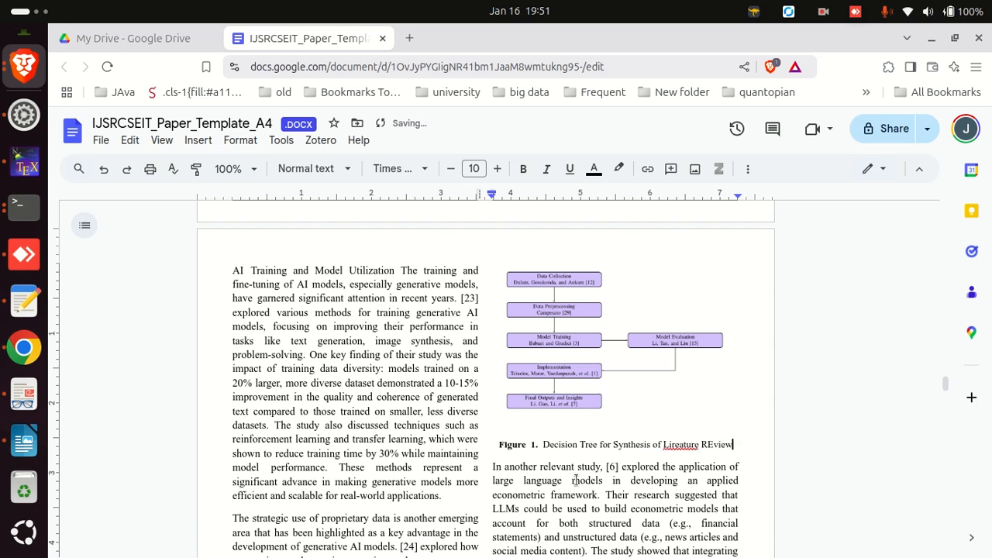
{"action": "key", "text": "BackSpace"}
{"action": "key", "text": "BackSpace"}
{"action": "key", "text": "BackSpace"}
{"action": "key", "text": "BackSpace"}
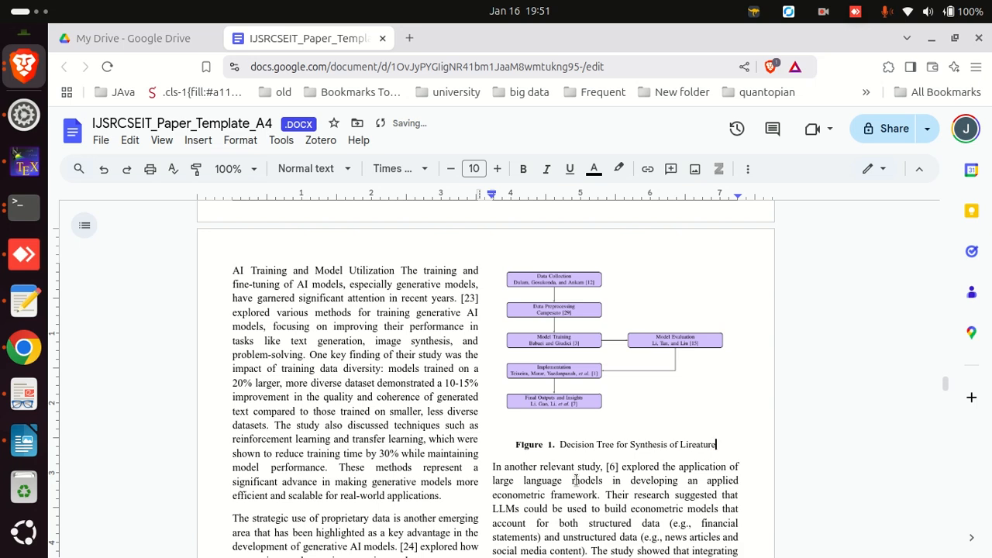
{"action": "type", "text": "R"}
{"action": "key", "text": "BackSpace"}
{"action": "type", "text": "REview"}
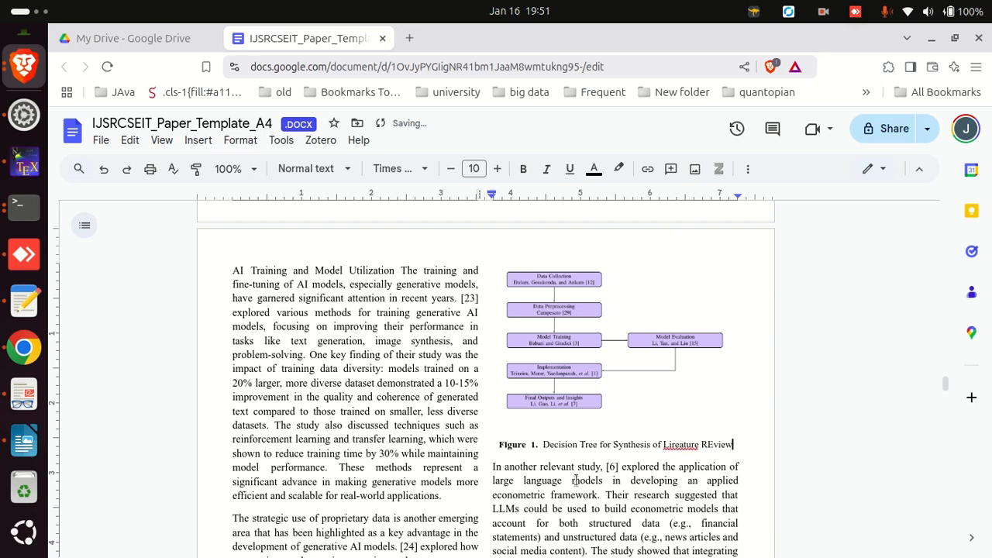
Correct the misspelled ending of the Figure 1 caption to "Literature Review"
{"action": "left_click", "coordinate": [500, 393]}
{"action": "left_click", "coordinate": [675, 443]}
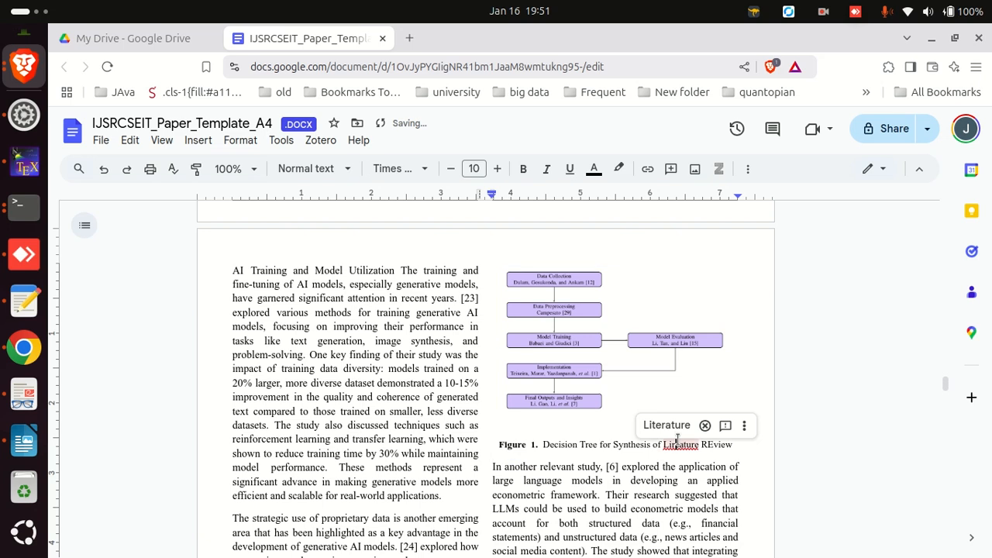
{"action": "right_click", "coordinate": [683, 440]}
{"action": "left_click", "coordinate": [733, 282]}
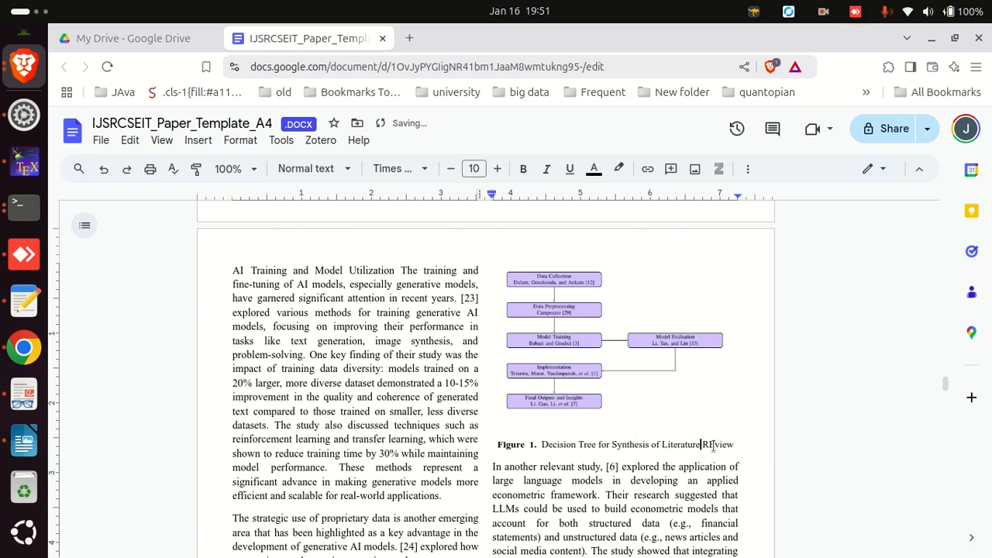
{"action": "key", "text": "BackSpace"}
{"action": "type", "text": "e"}
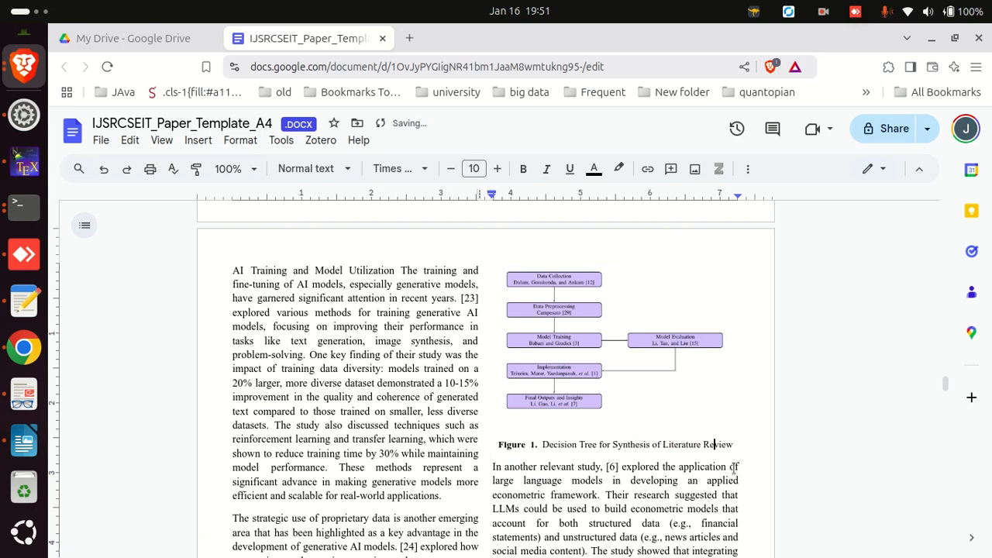
Try to enlarge the flowchart image well beyond its column and wrap the text around it
{"action": "left_click", "coordinate": [574, 362]}
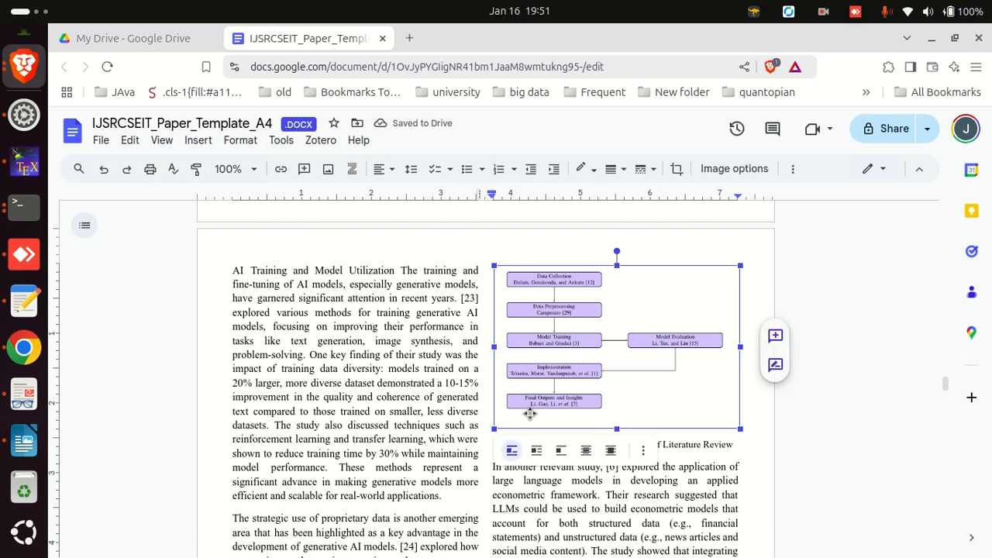
{"action": "left_click_drag", "start_coordinate": [500, 424], "coordinate": [237, 519]}
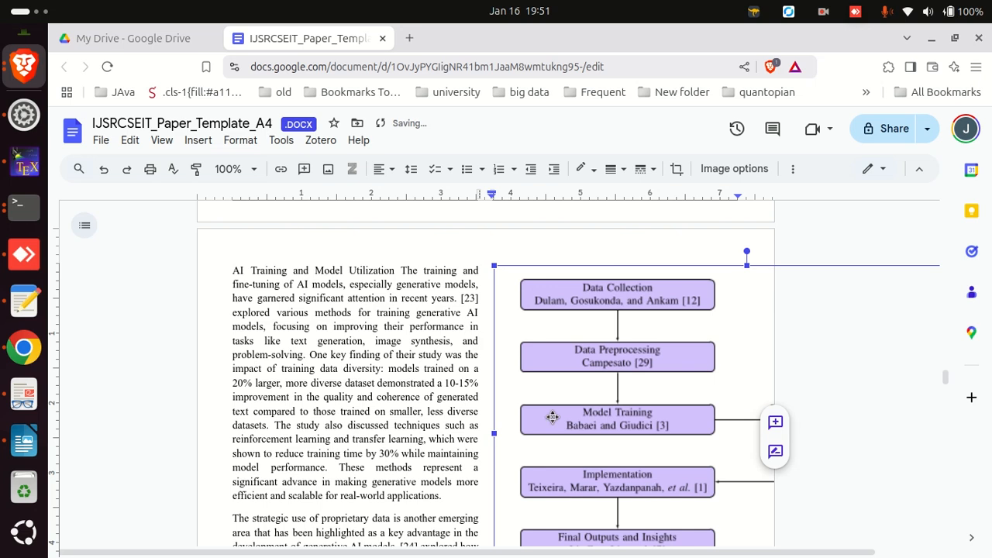
{"action": "scroll", "coordinate": [552, 417], "scroll_direction": "down", "scroll_amount": 2}
{"action": "scroll", "coordinate": [620, 387], "scroll_direction": "down", "scroll_amount": 5}
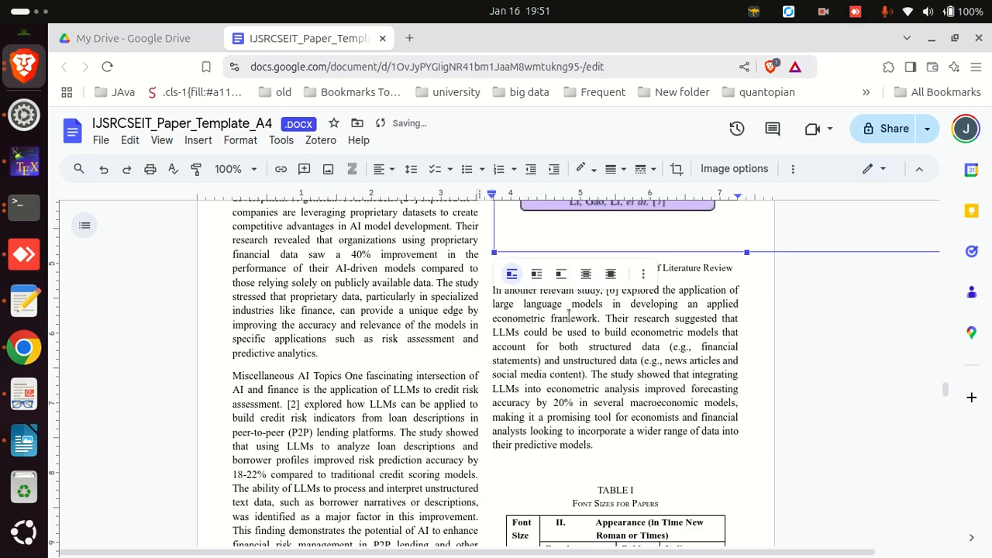
{"action": "left_click", "coordinate": [536, 274]}
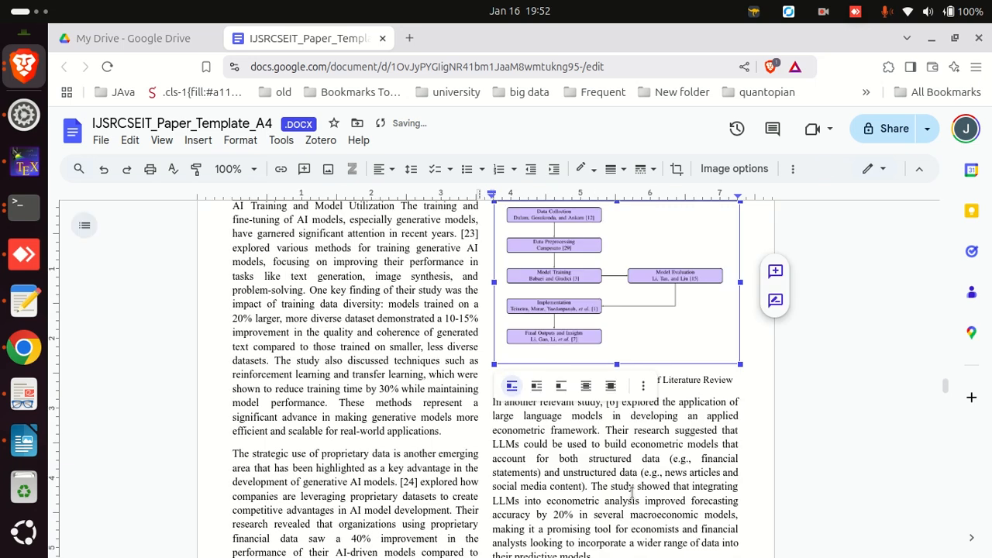
Enlarge the flowchart image above the Figure 1 caption slightly while keeping it within its column
{"action": "left_click", "coordinate": [632, 490]}
{"action": "left_click", "coordinate": [562, 300]}
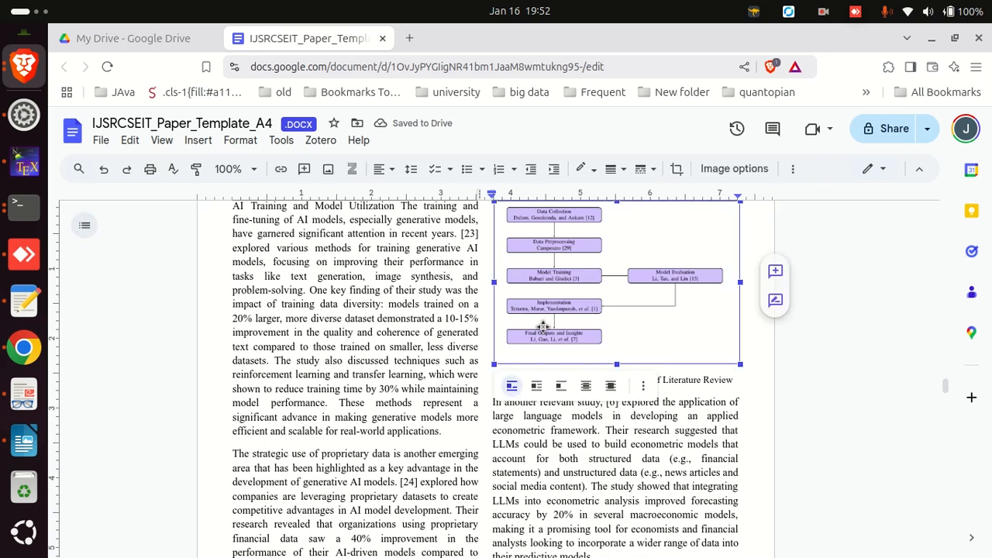
{"action": "left_click_drag", "start_coordinate": [494, 364], "coordinate": [488, 369]}
{"action": "left_click", "coordinate": [598, 479]}
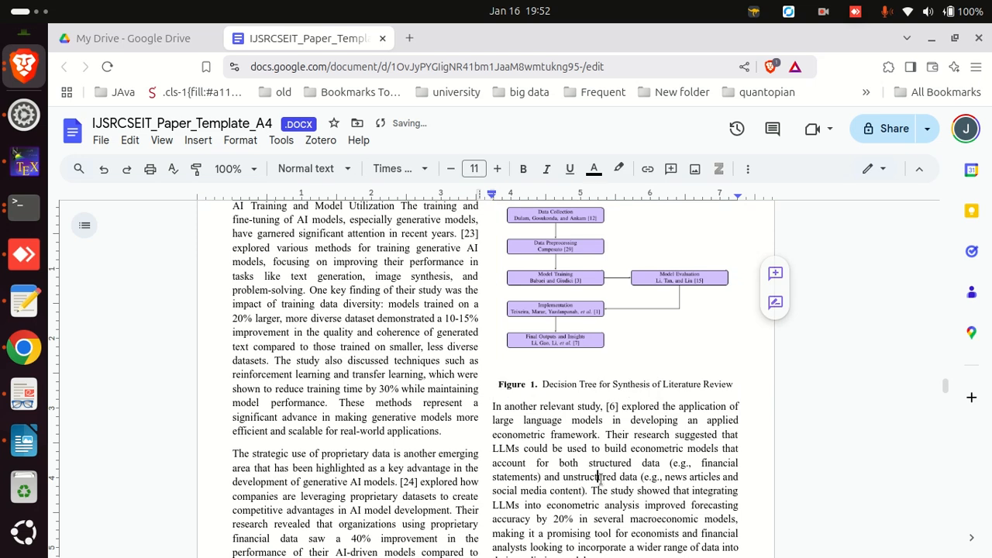
{"action": "scroll", "coordinate": [600, 479], "scroll_direction": "up", "scroll_amount": 3}
{"action": "scroll", "coordinate": [601, 479], "scroll_direction": "down", "scroll_amount": 2}
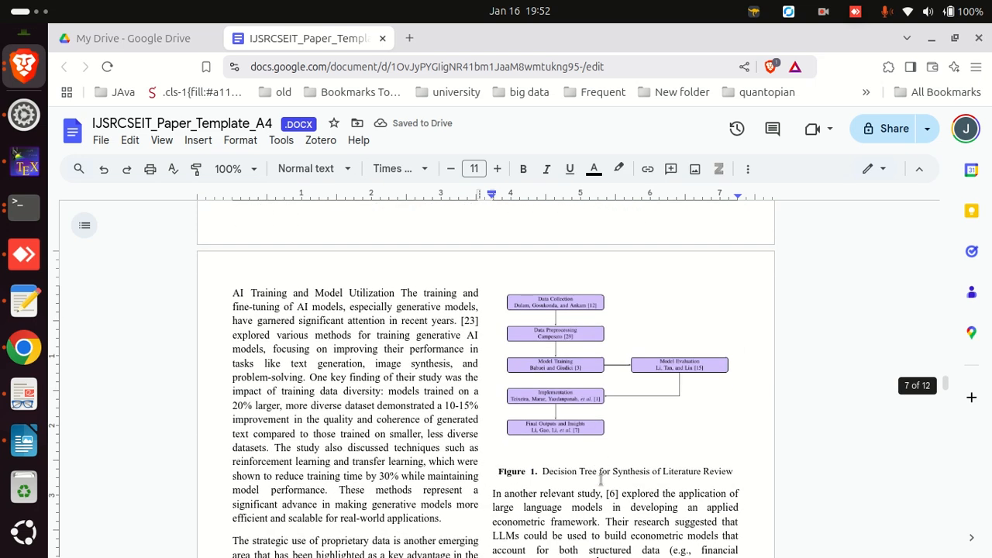
Switch to r20.pdf and capture a screenshot of Table IX on page 16, framing the whole table with its caption
{"action": "key", "text": "alt+Tab"}
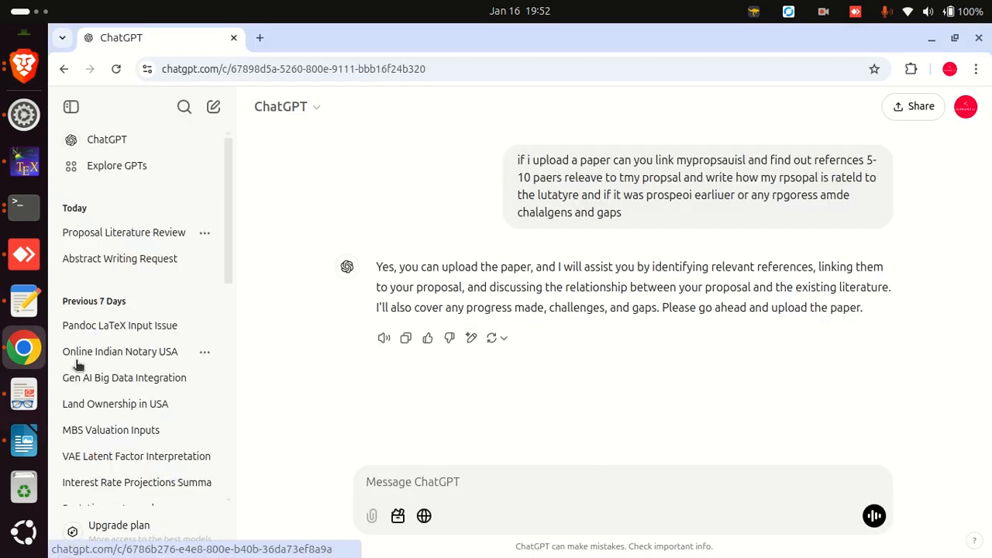
{"action": "left_click", "coordinate": [24, 395]}
{"action": "scroll", "coordinate": [381, 370], "scroll_direction": "down", "scroll_amount": 5}
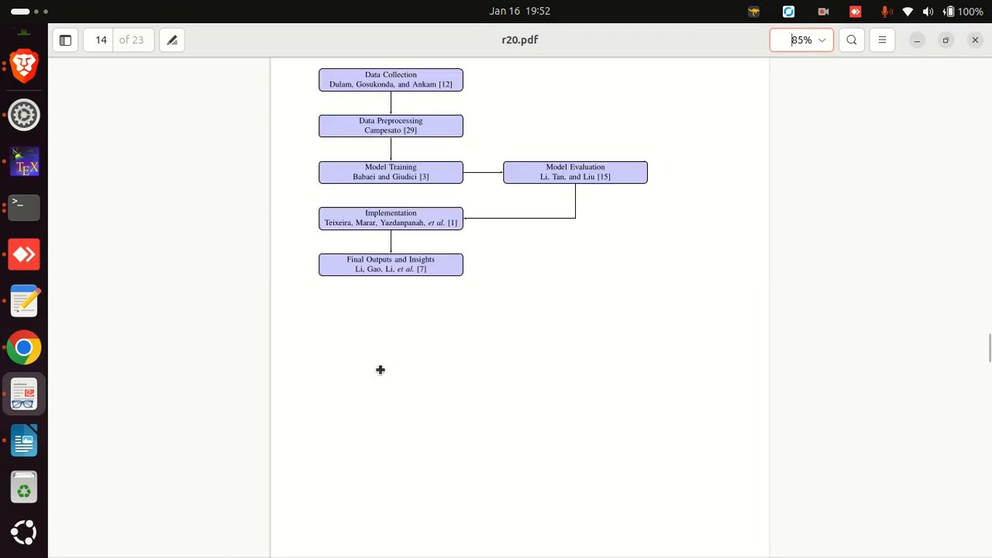
{"action": "scroll", "coordinate": [381, 369], "scroll_direction": "down", "scroll_amount": 20}
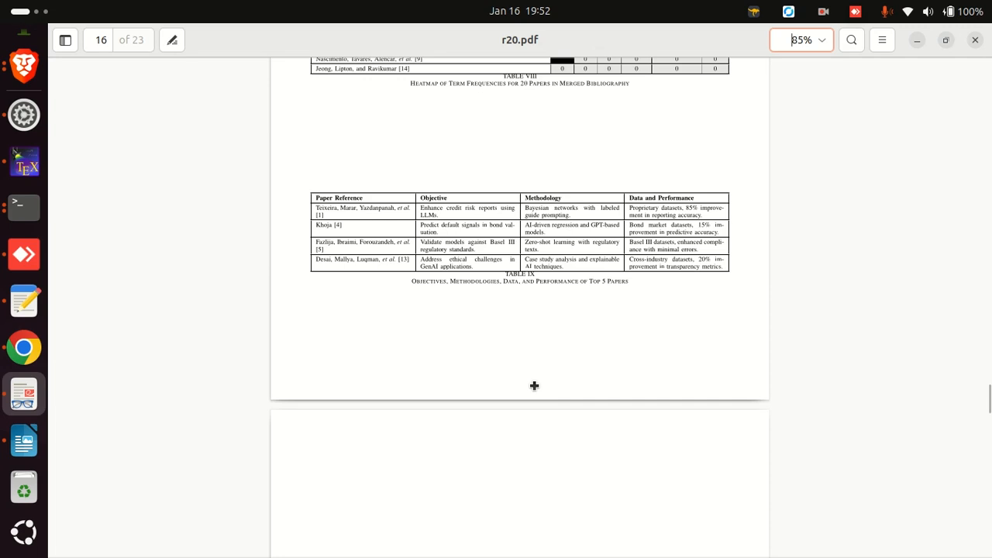
{"action": "scroll", "coordinate": [534, 386], "scroll_direction": "down", "scroll_amount": 10}
{"action": "scroll", "coordinate": [534, 385], "scroll_direction": "up", "scroll_amount": 10}
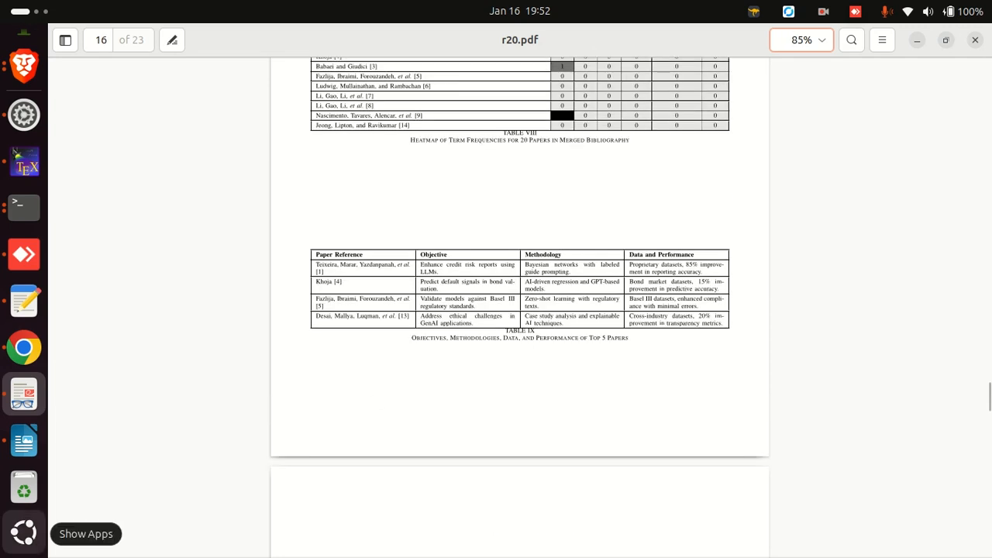
{"action": "left_click", "coordinate": [11, 552]}
{"action": "type", "text": "scr"}
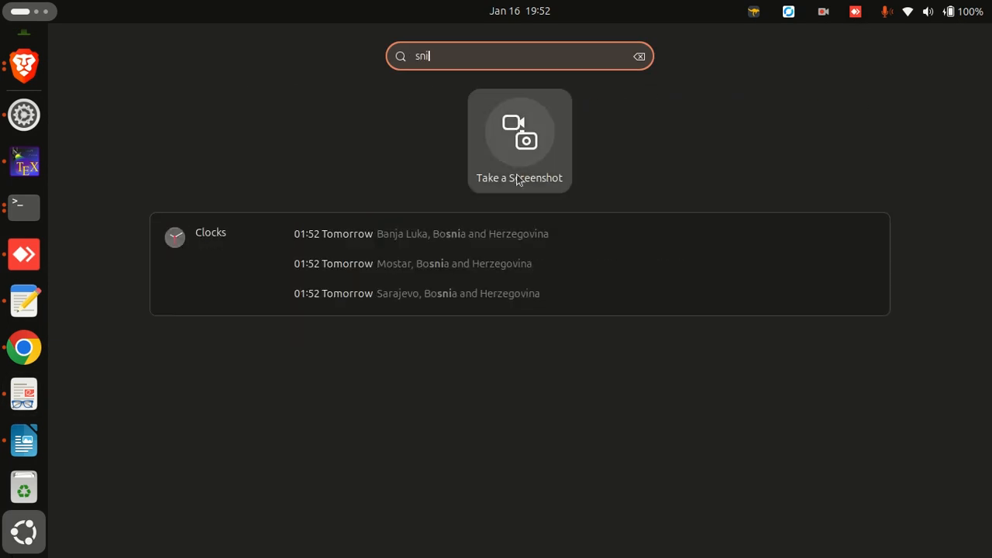
{"action": "left_click", "coordinate": [520, 180]}
{"action": "left_click_drag", "start_coordinate": [468, 314], "coordinate": [442, 217]}
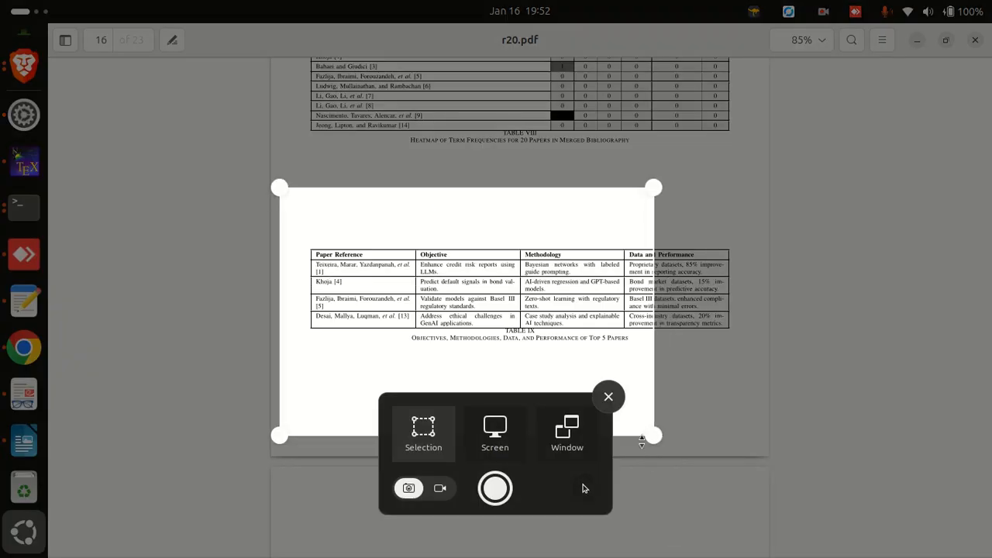
{"action": "left_click_drag", "start_coordinate": [655, 438], "coordinate": [754, 361]}
{"action": "left_click_drag", "start_coordinate": [279, 187], "coordinate": [299, 225]}
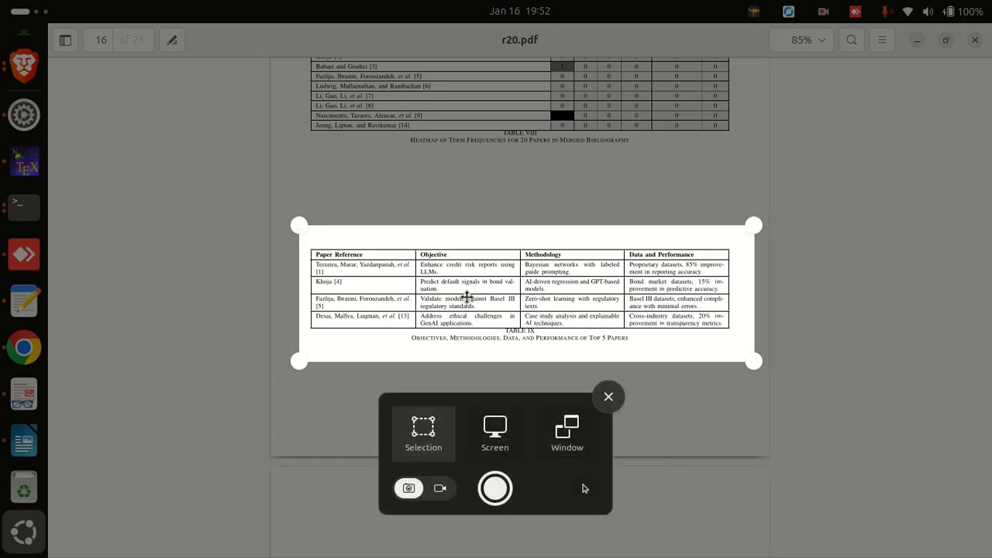
{"action": "left_click", "coordinate": [496, 488]}
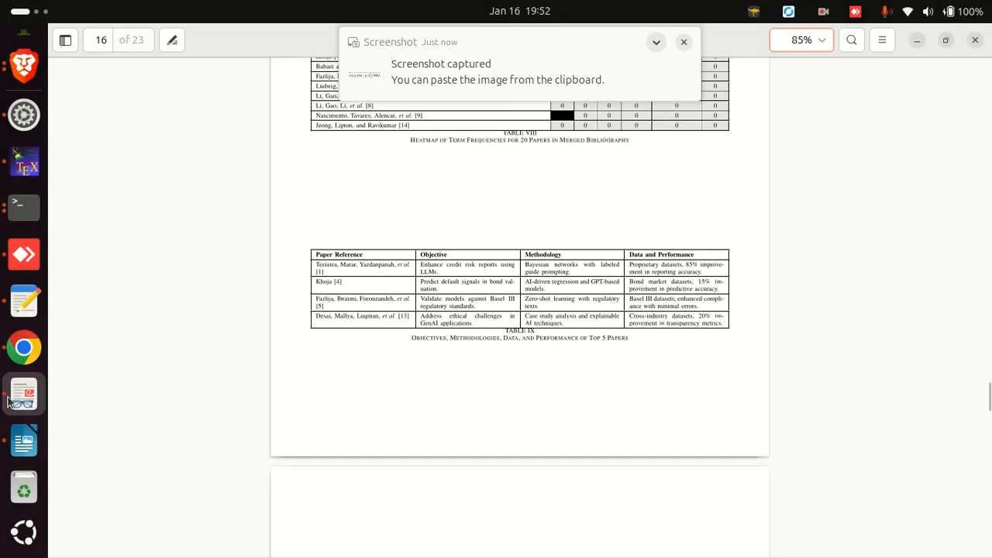
Return to the IJSRCSEIT paper and delete the template's "Font Sizes for Papers" table along with its Table I heading
{"action": "scroll", "coordinate": [24, 346], "scroll_direction": "up", "scroll_amount": 3}
{"action": "left_click", "coordinate": [24, 374]}
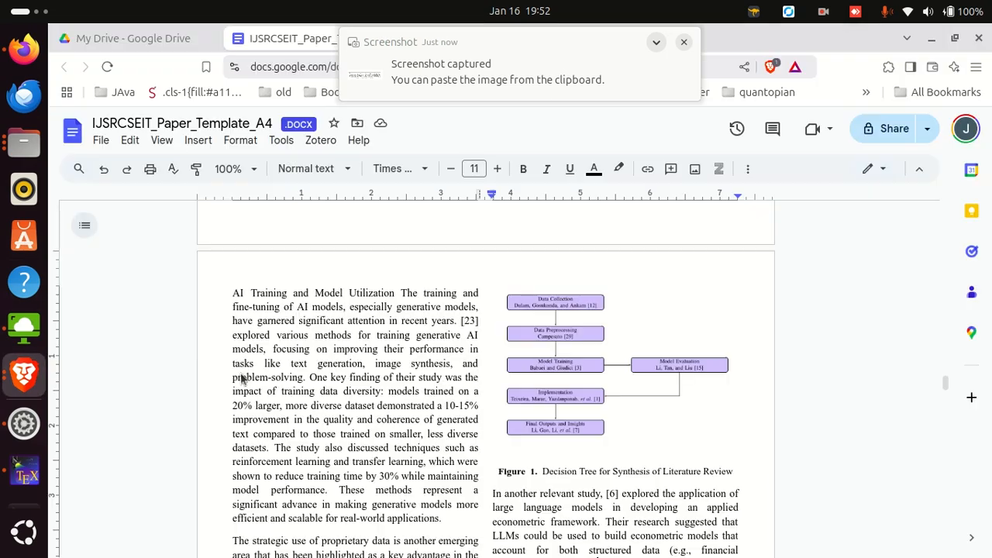
{"action": "scroll", "coordinate": [241, 379], "scroll_direction": "down", "scroll_amount": 12}
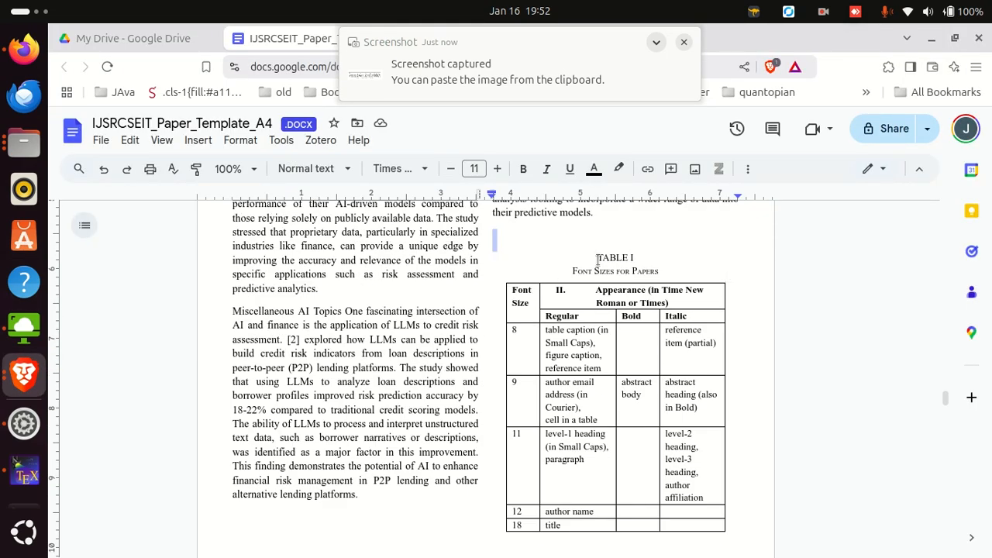
{"action": "left_click_drag", "start_coordinate": [598, 259], "coordinate": [569, 297]}
{"action": "key", "text": "BackSpace"}
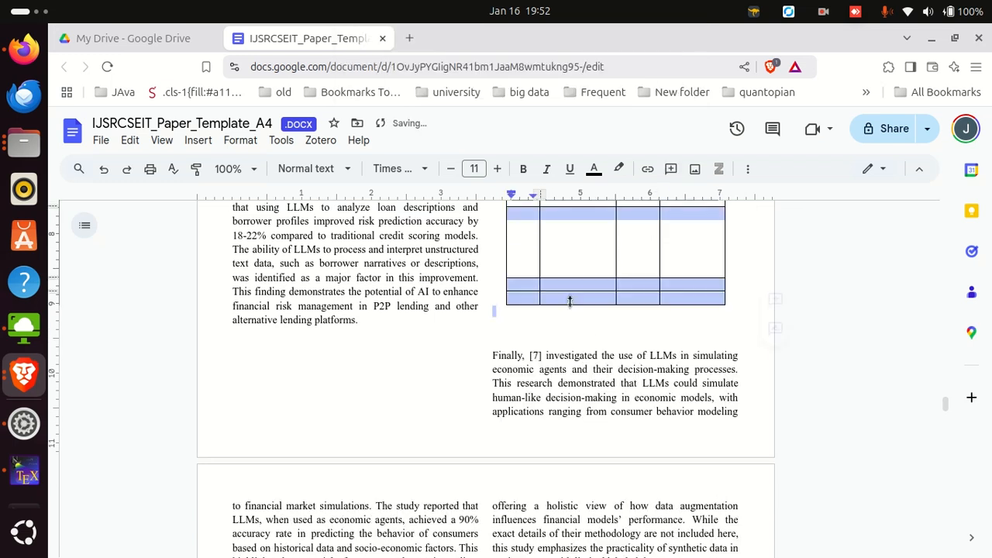
{"action": "key", "text": "BackSpace"}
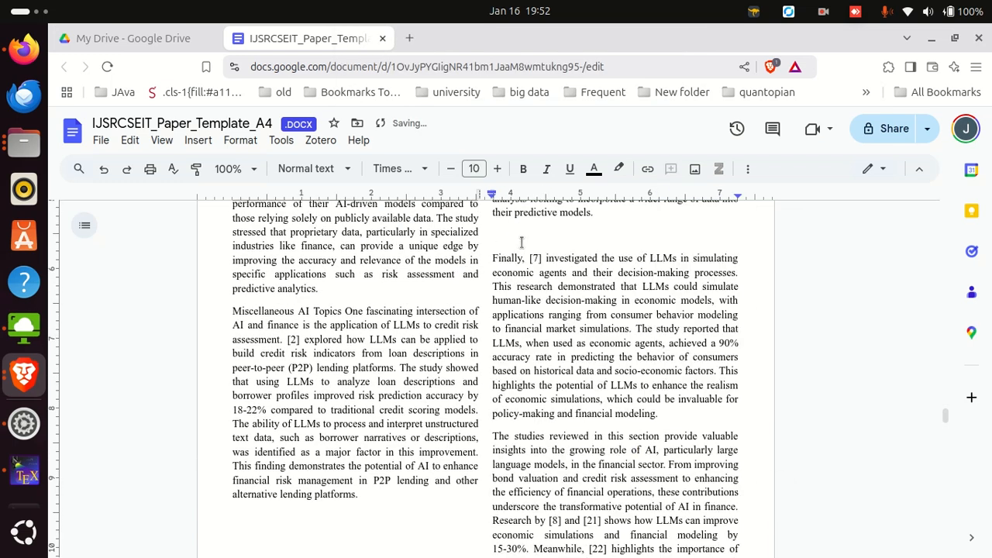
Paste the Table IX image above the "Finally, [7]" paragraph, wrap text around it and enlarge it across both columns
{"action": "right_click", "coordinate": [522, 243]}
{"action": "left_click", "coordinate": [603, 304]}
{"action": "left_click", "coordinate": [537, 325]}
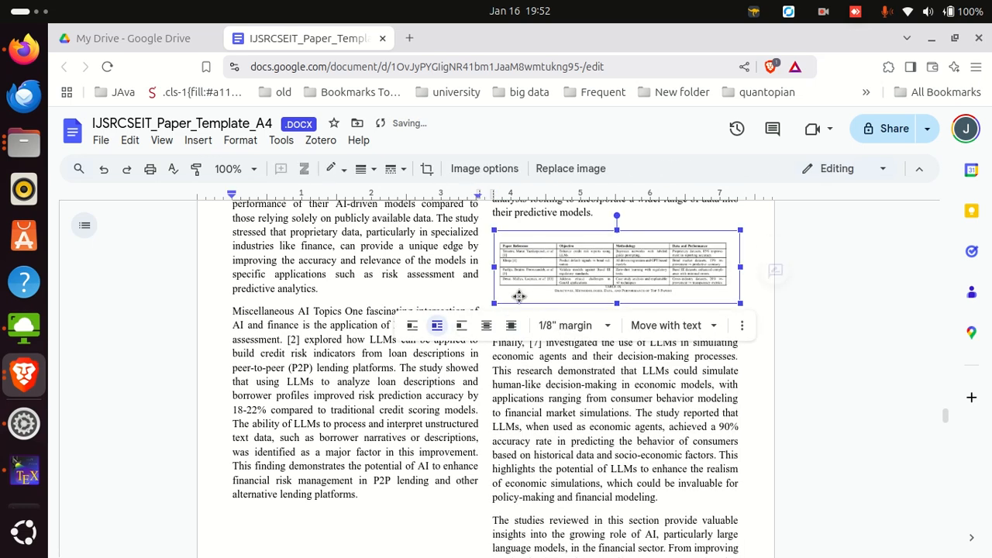
{"action": "left_click_drag", "start_coordinate": [492, 302], "coordinate": [230, 365]}
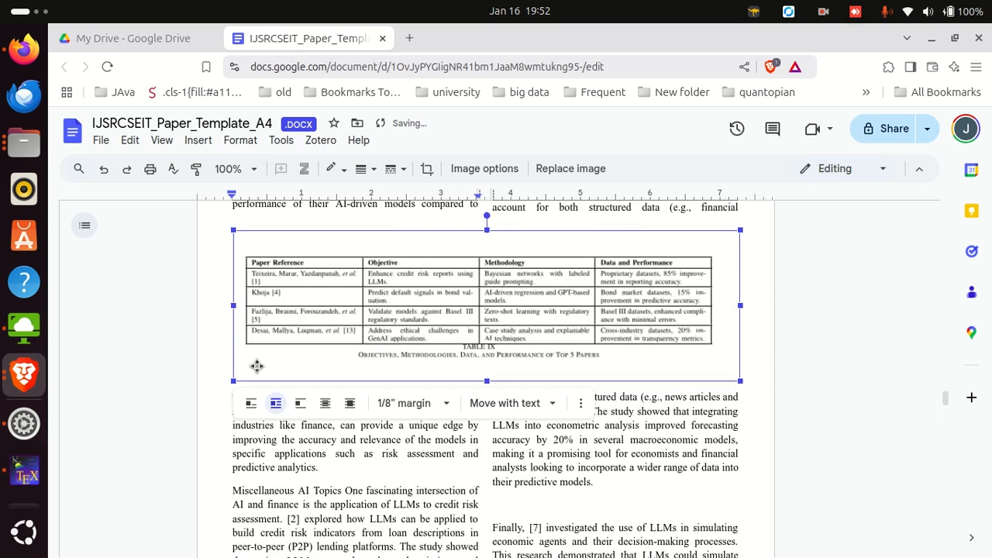
{"action": "left_click", "coordinate": [628, 507]}
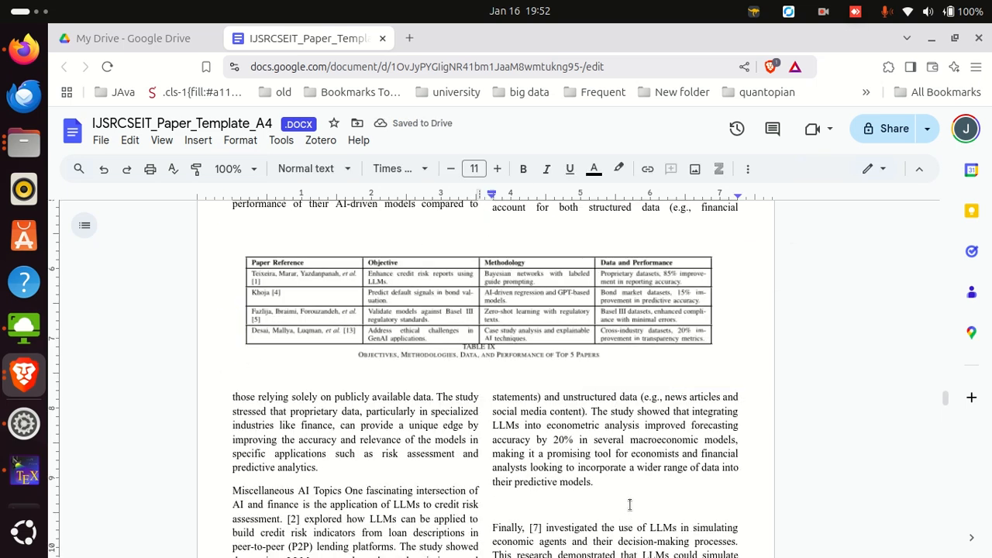
Switch to r20.pdf and capture a screenshot of Table X on page 17, fitting the frame around the table and its caption
{"action": "key", "text": "alt+Tab"}
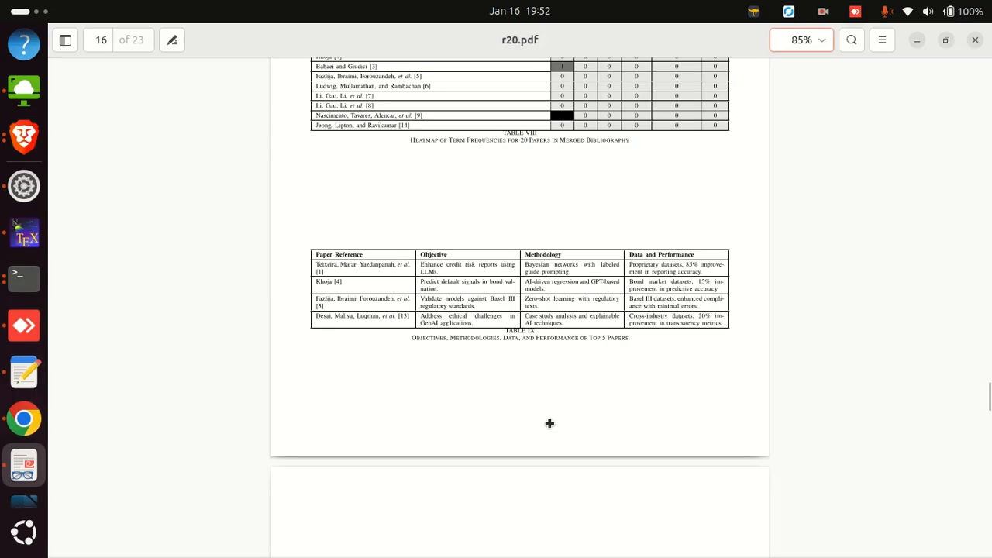
{"action": "scroll", "coordinate": [550, 423], "scroll_direction": "down", "scroll_amount": 5}
{"action": "scroll", "coordinate": [549, 430], "scroll_direction": "down", "scroll_amount": 2}
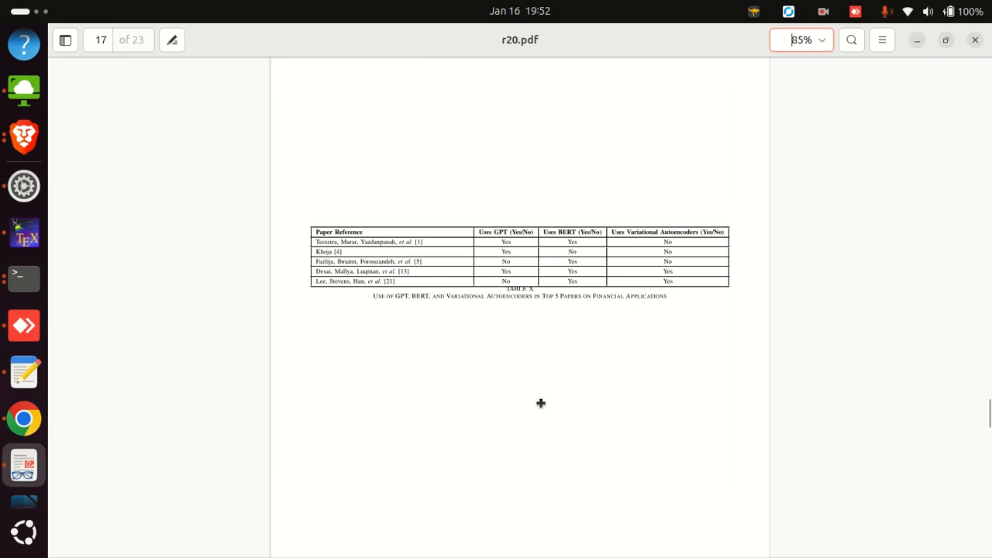
{"action": "left_click", "coordinate": [23, 532]}
{"action": "type", "text": "sni"}
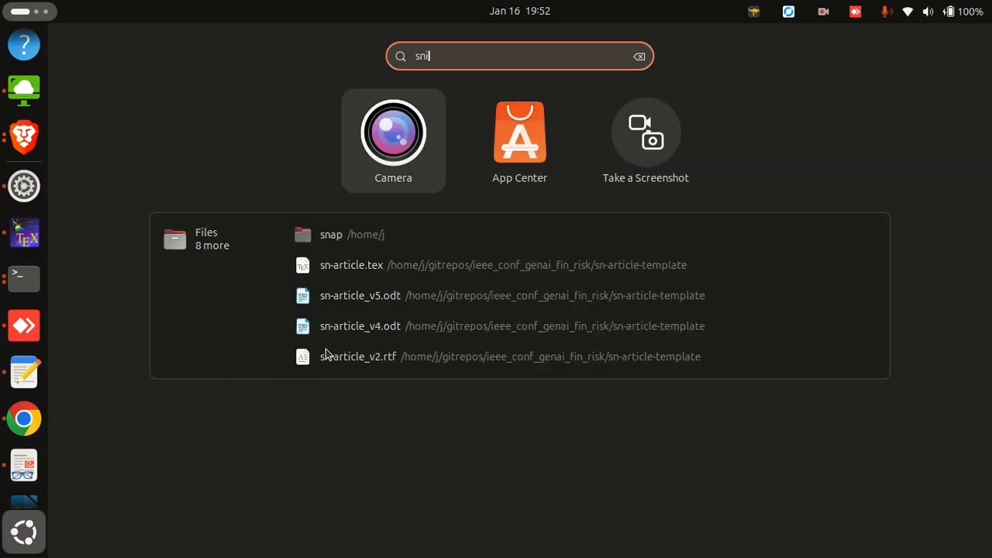
{"action": "left_click", "coordinate": [526, 178]}
{"action": "left_click_drag", "start_coordinate": [507, 294], "coordinate": [506, 257]}
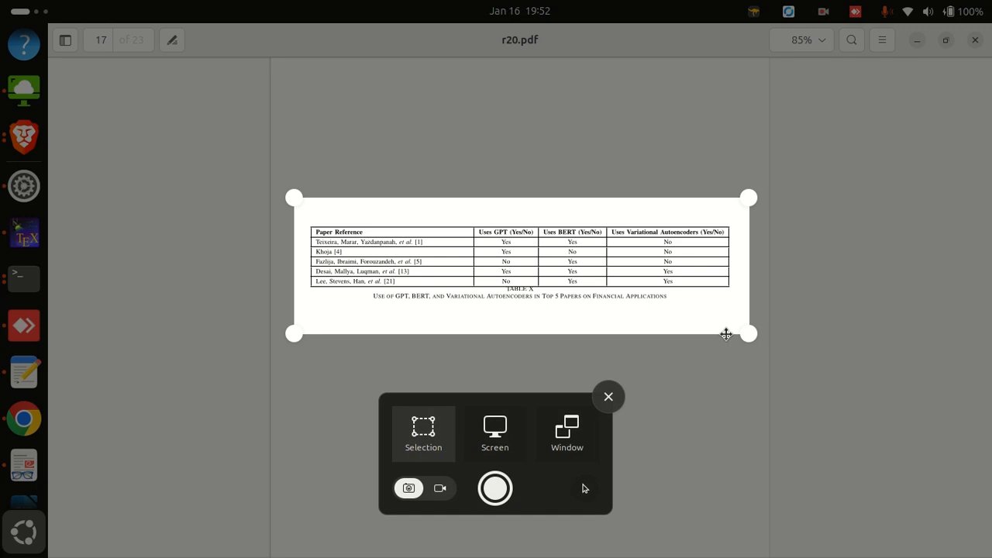
{"action": "left_click_drag", "start_coordinate": [726, 334], "coordinate": [746, 314]}
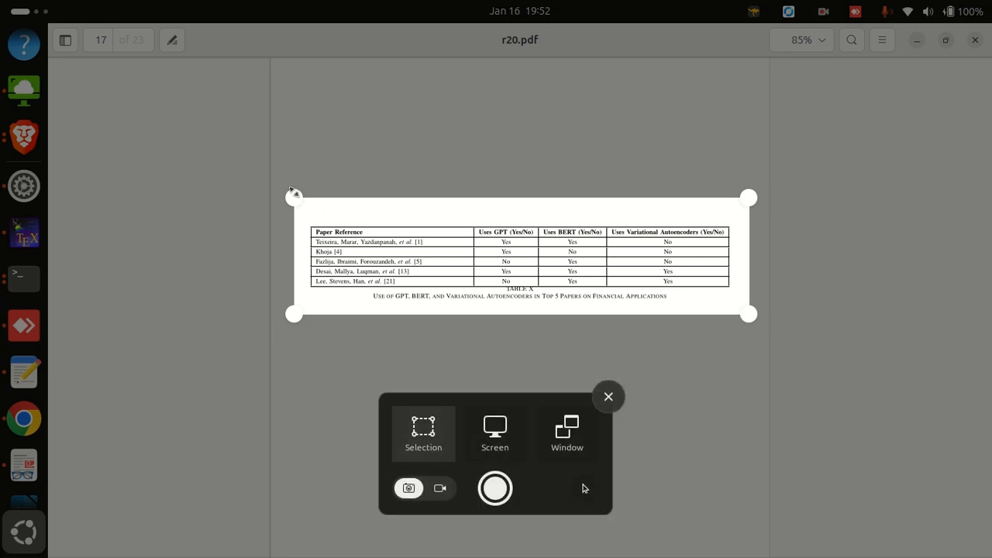
{"action": "left_click_drag", "start_coordinate": [290, 188], "coordinate": [293, 205]}
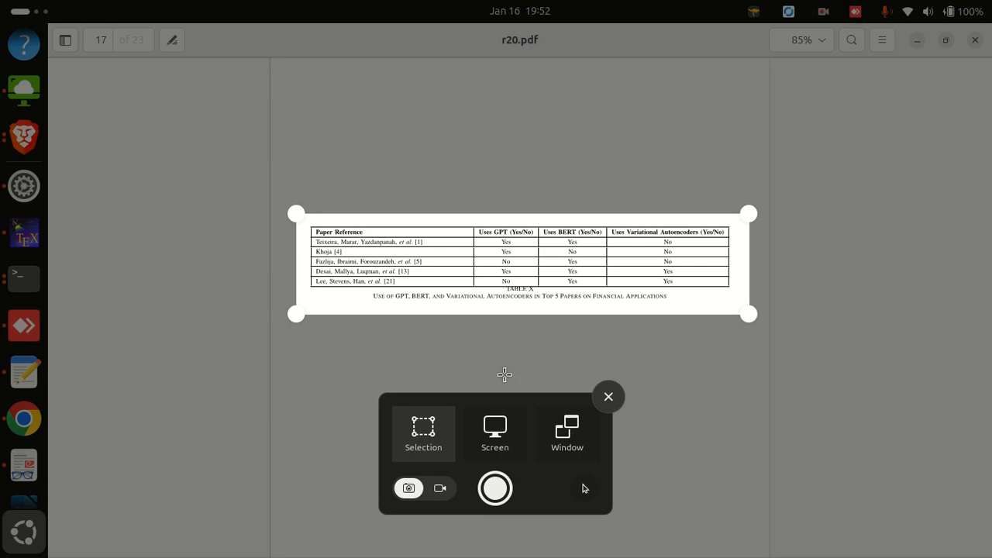
{"action": "left_click", "coordinate": [500, 493]}
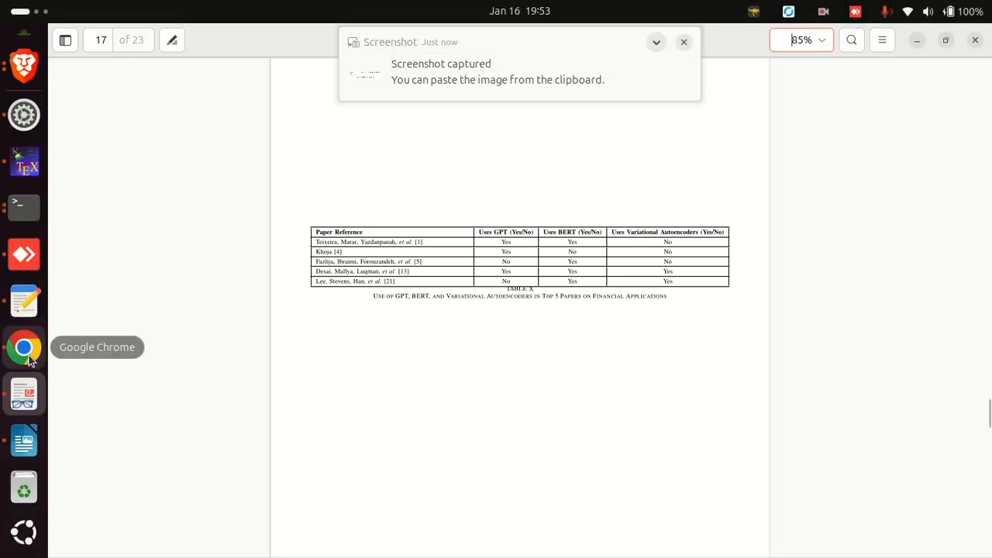
In the paper, paste the Table X image directly below the Table IX image, wrap text around it and widen it across both columns
{"action": "scroll", "coordinate": [22, 299], "scroll_direction": "up", "scroll_amount": 3}
{"action": "left_click", "coordinate": [26, 225]}
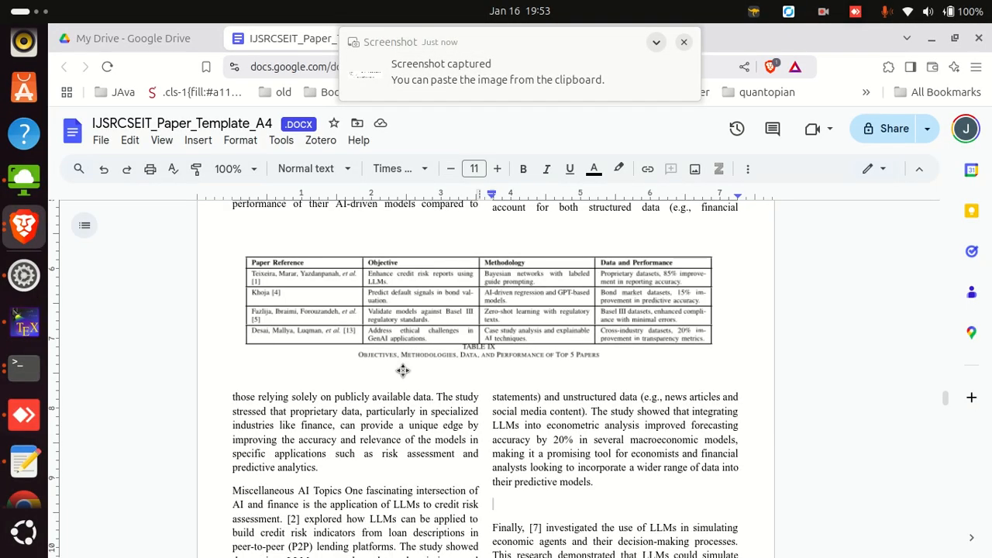
{"action": "left_click", "coordinate": [403, 370]}
{"action": "left_click", "coordinate": [265, 386]}
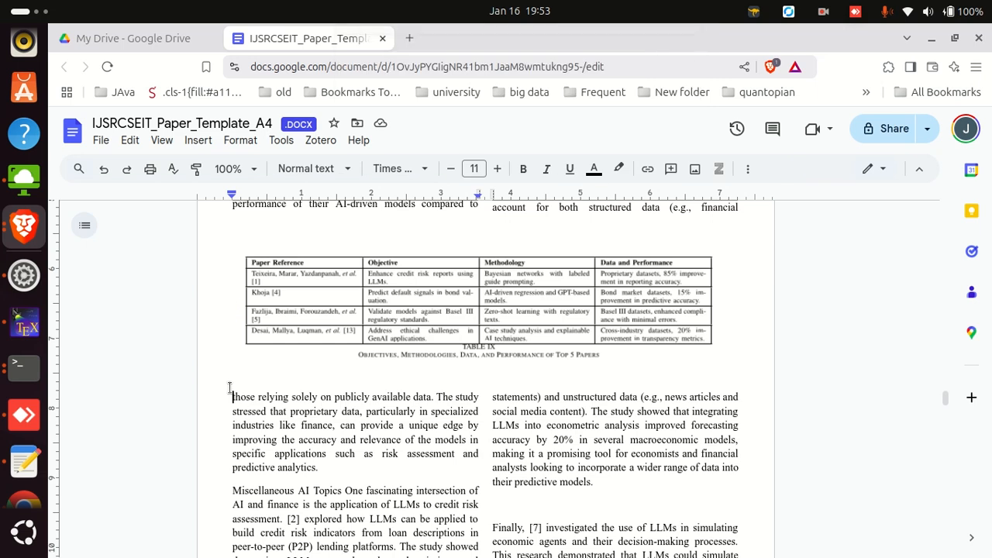
{"action": "key", "text": "ctrl+v"}
{"action": "left_click", "coordinate": [357, 417]}
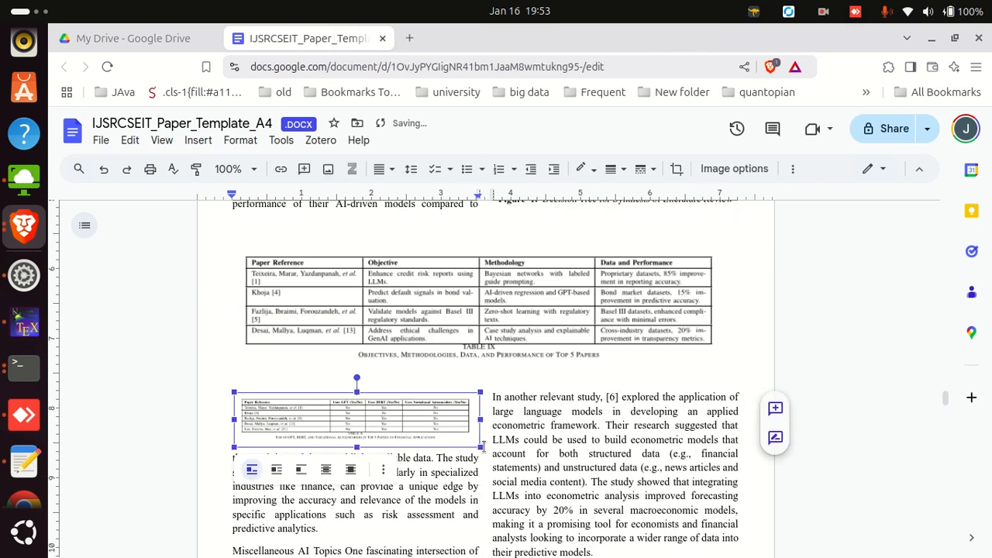
{"action": "left_click", "coordinate": [276, 469]}
{"action": "left_click_drag", "start_coordinate": [479, 447], "coordinate": [730, 500]}
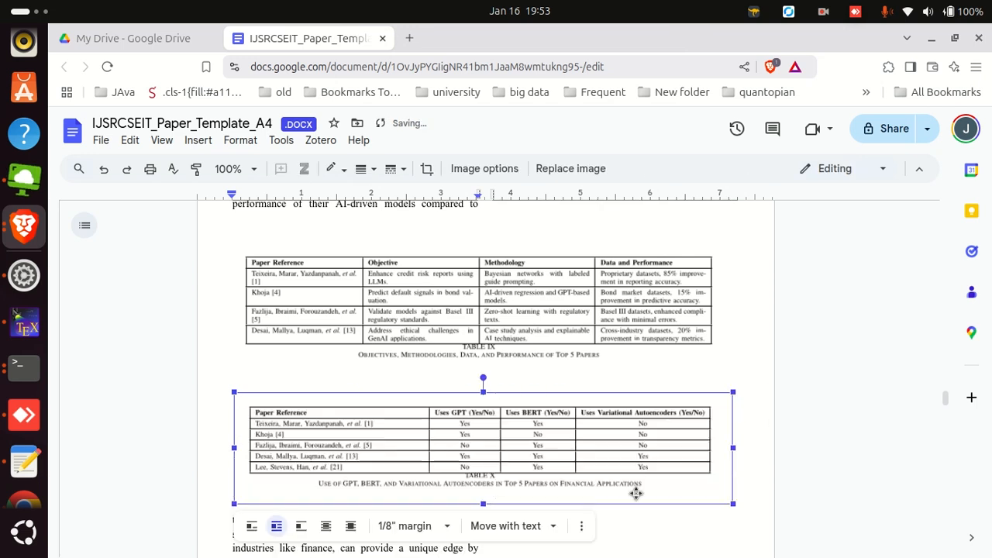
{"action": "left_click", "coordinate": [741, 367]}
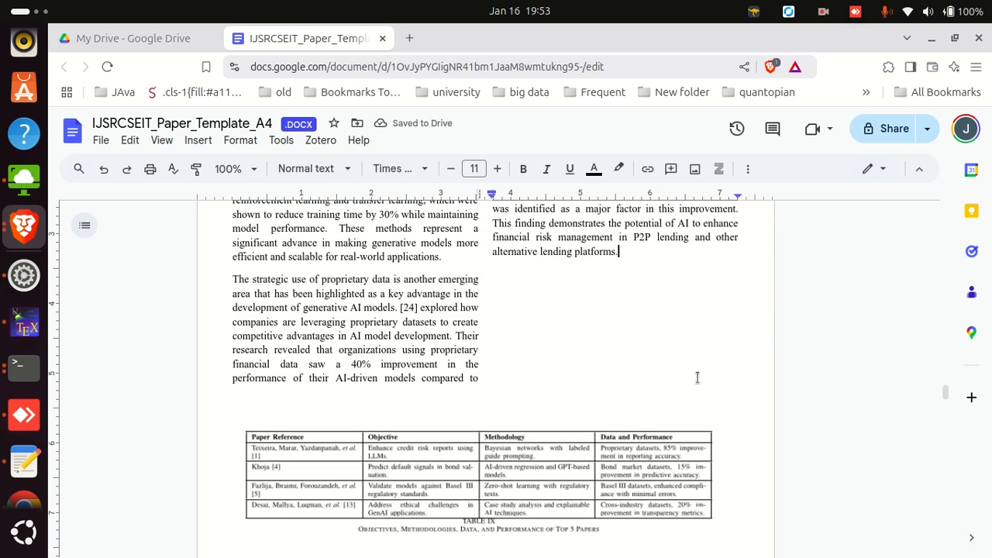
Switch to r20.pdf and capture a screenshot of Table XII, the GPT, VAE and prompt usage comparison on page 19, including its caption
{"action": "scroll", "coordinate": [667, 383], "scroll_direction": "down", "scroll_amount": 10}
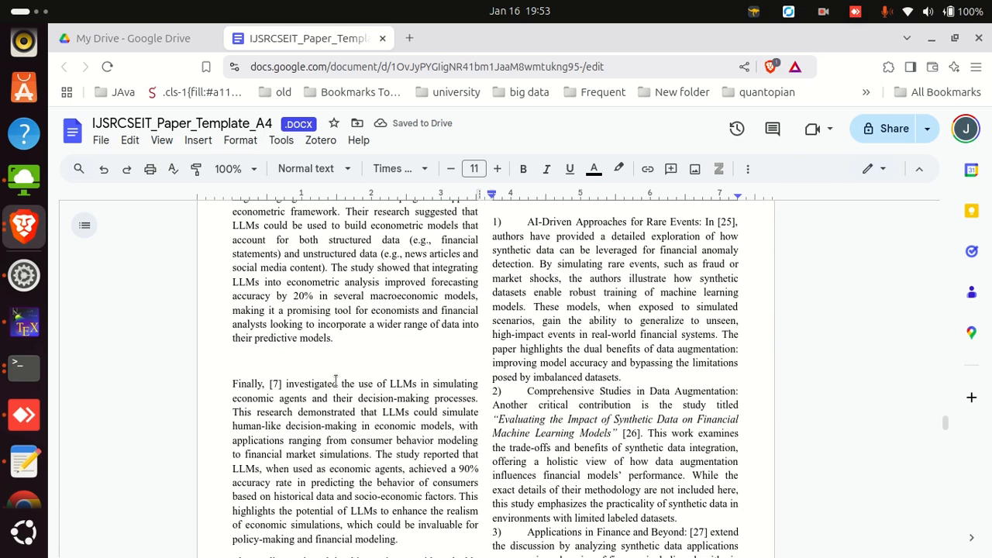
{"action": "key", "text": "alt+Tab"}
{"action": "scroll", "coordinate": [405, 396], "scroll_direction": "down", "scroll_amount": 10}
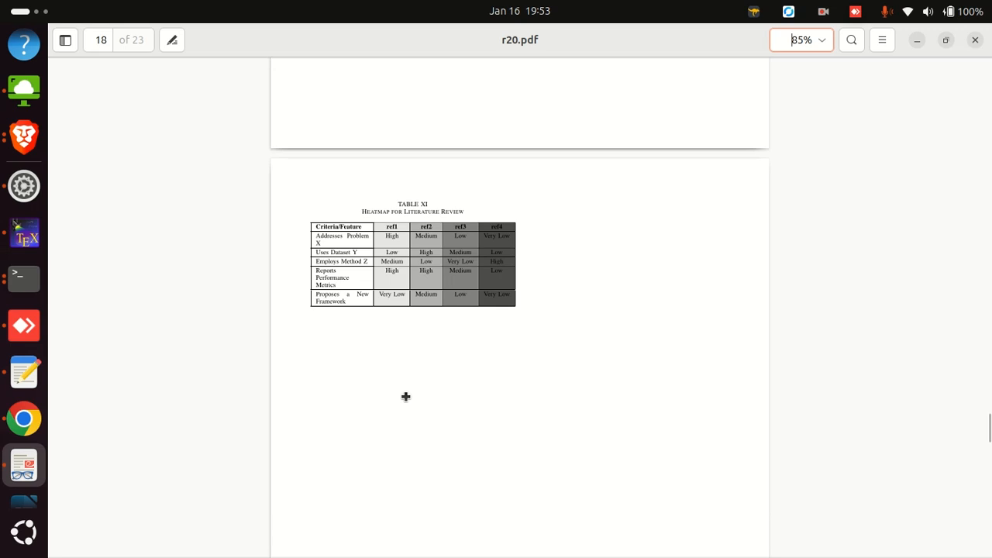
{"action": "scroll", "coordinate": [441, 414], "scroll_direction": "down", "scroll_amount": 15}
{"action": "scroll", "coordinate": [441, 417], "scroll_direction": "up", "scroll_amount": 4}
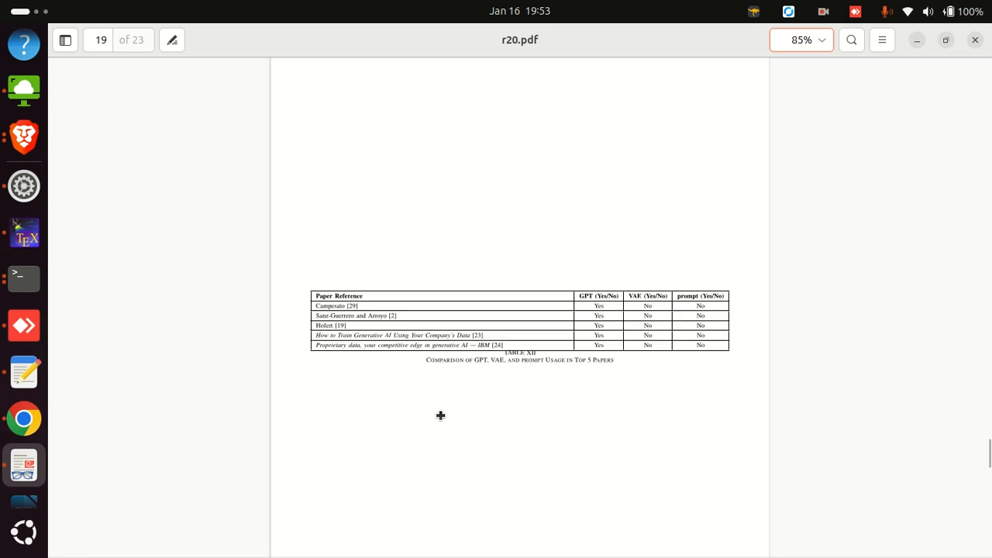
{"action": "left_click", "coordinate": [24, 532]}
{"action": "type", "text": "sni"}
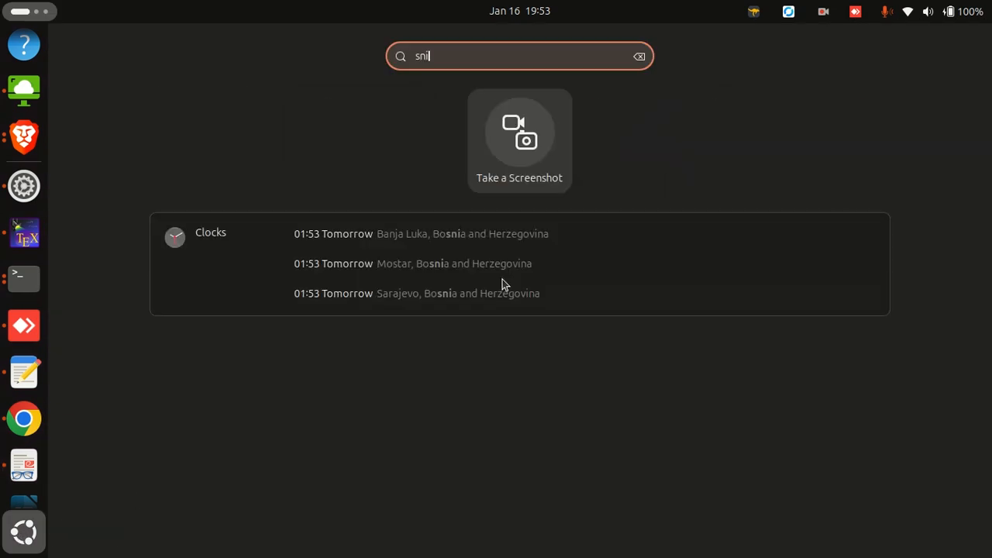
{"action": "key", "text": "Return"}
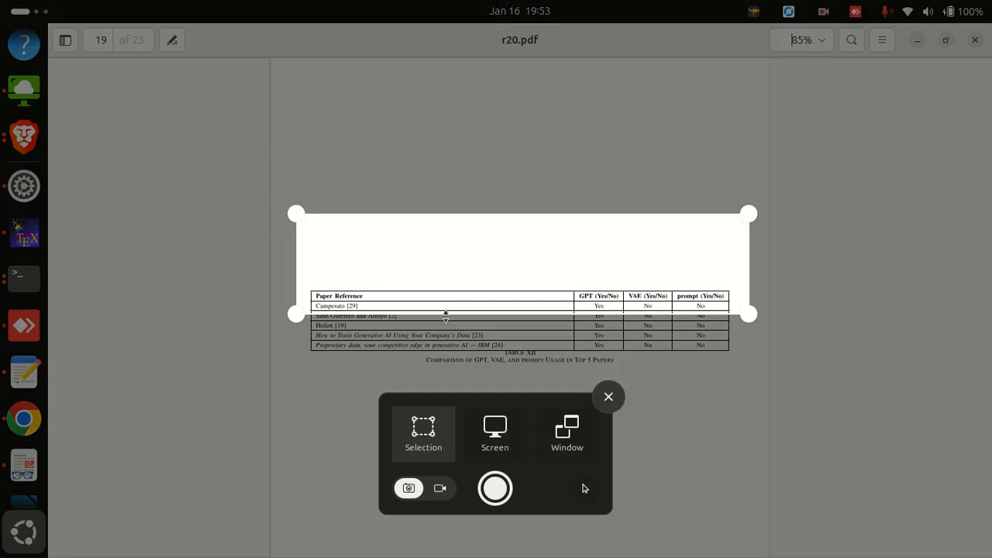
{"action": "left_click_drag", "start_coordinate": [474, 346], "coordinate": [475, 347]}
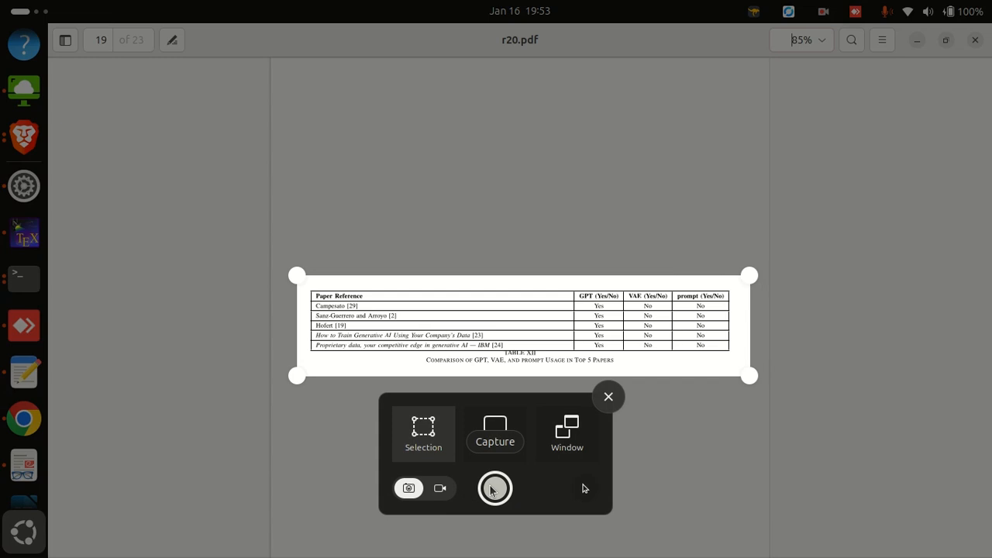
{"action": "left_click", "coordinate": [495, 488]}
Return to the paper and paste the Table XII image into the empty line above the "Finally, [7]" paragraph
{"action": "key", "text": "alt+Tab"}
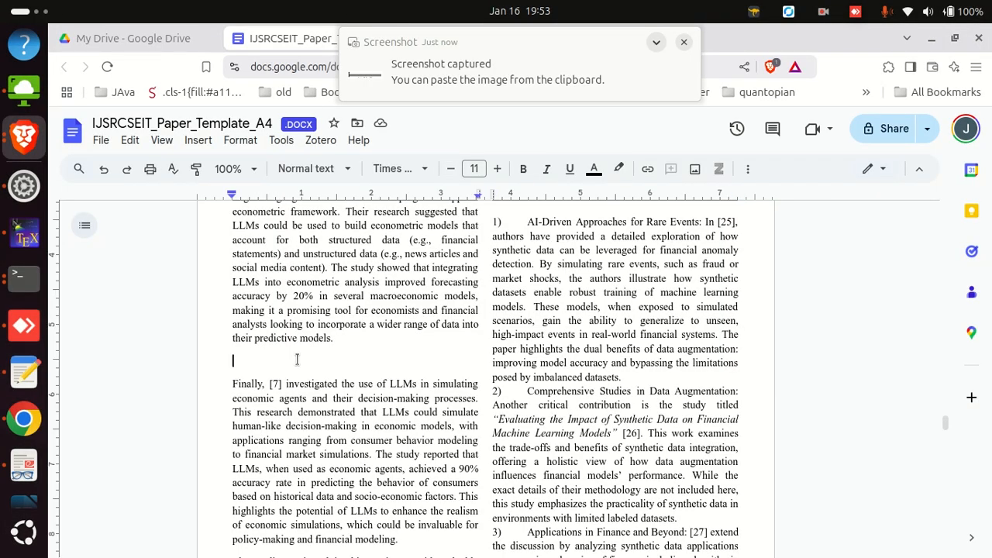
{"action": "left_click", "coordinate": [297, 359]}
{"action": "key", "text": "ctrl+v"}
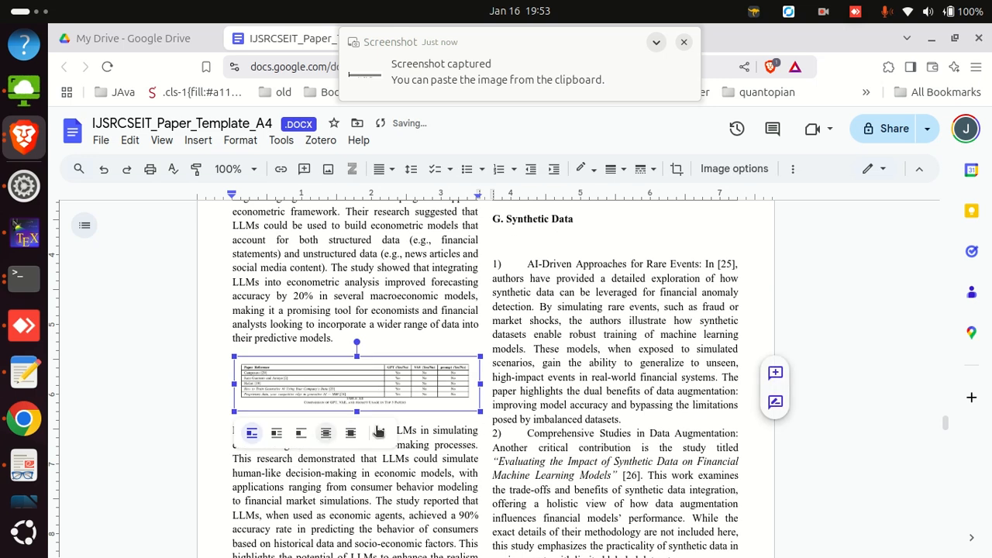
Wrap text around the pasted Table XII image and widen it across both columns
{"action": "left_click", "coordinate": [278, 434]}
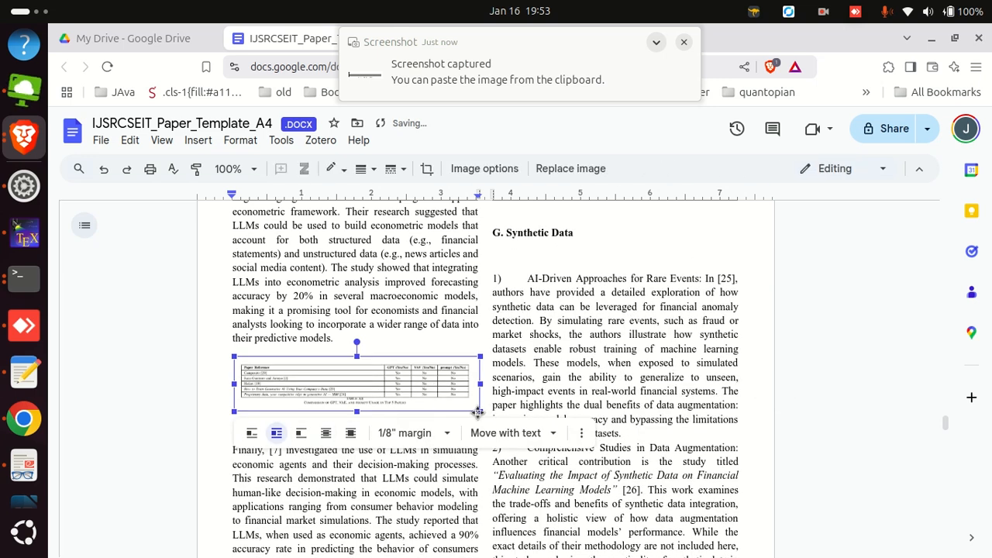
{"action": "left_click_drag", "start_coordinate": [479, 412], "coordinate": [675, 469]}
{"action": "left_click", "coordinate": [554, 513]}
{"action": "scroll", "coordinate": [554, 510], "scroll_direction": "down", "scroll_amount": 20}
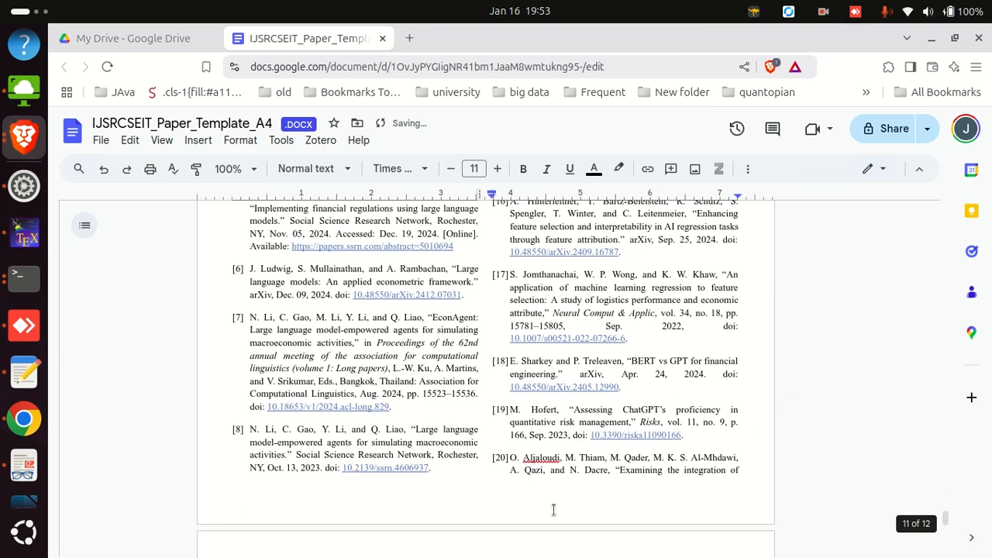
Switch to r20.pdf and capture a screenshot of Table XIII on page 21, fitting the frame around the table and its caption
{"action": "key", "text": "alt+Tab"}
{"action": "scroll", "coordinate": [514, 460], "scroll_direction": "down", "scroll_amount": 15}
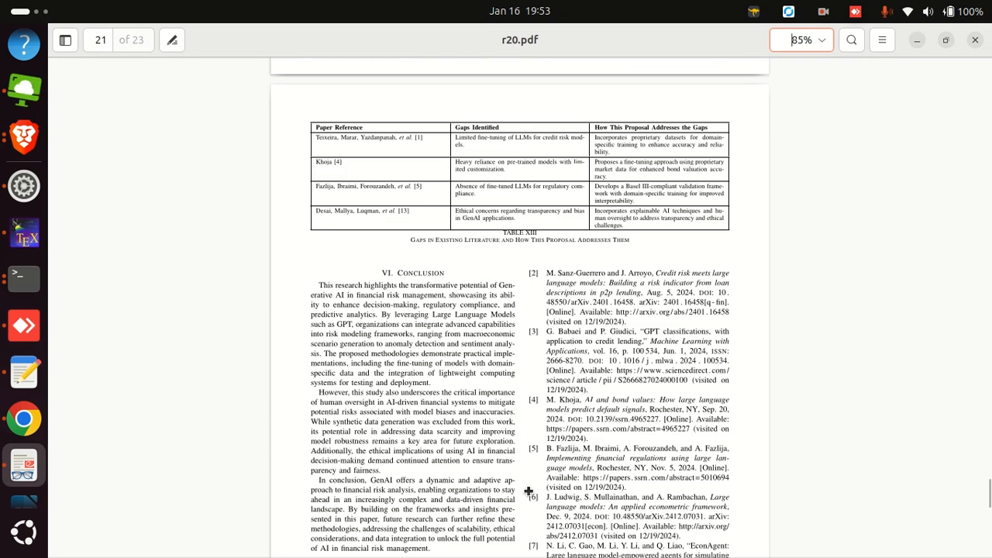
{"action": "scroll", "coordinate": [529, 490], "scroll_direction": "up", "scroll_amount": 5}
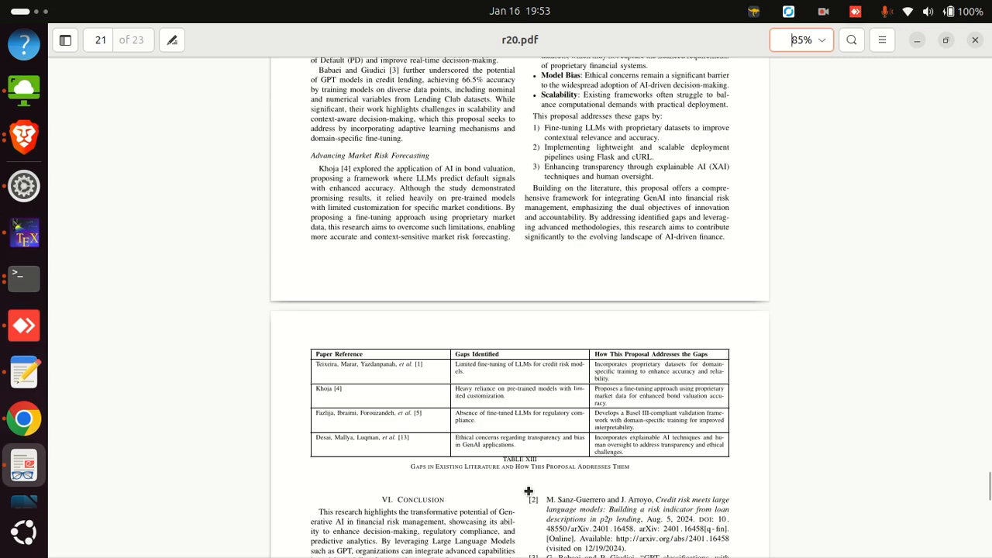
{"action": "scroll", "coordinate": [528, 490], "scroll_direction": "down", "scroll_amount": 18}
{"action": "scroll", "coordinate": [513, 499], "scroll_direction": "up", "scroll_amount": 20}
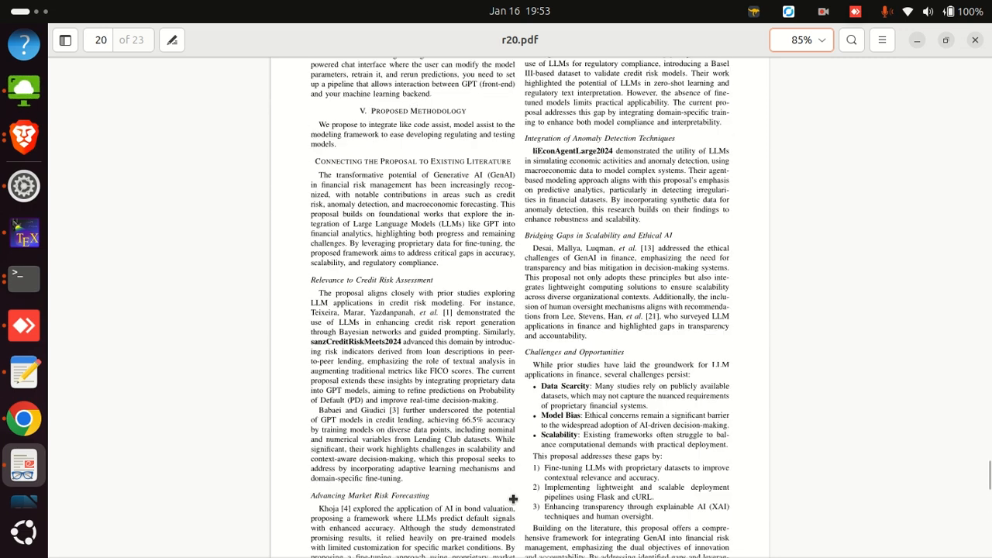
{"action": "scroll", "coordinate": [513, 498], "scroll_direction": "down", "scroll_amount": 6}
{"action": "left_click", "coordinate": [24, 532]}
{"action": "type", "text": "sni"}
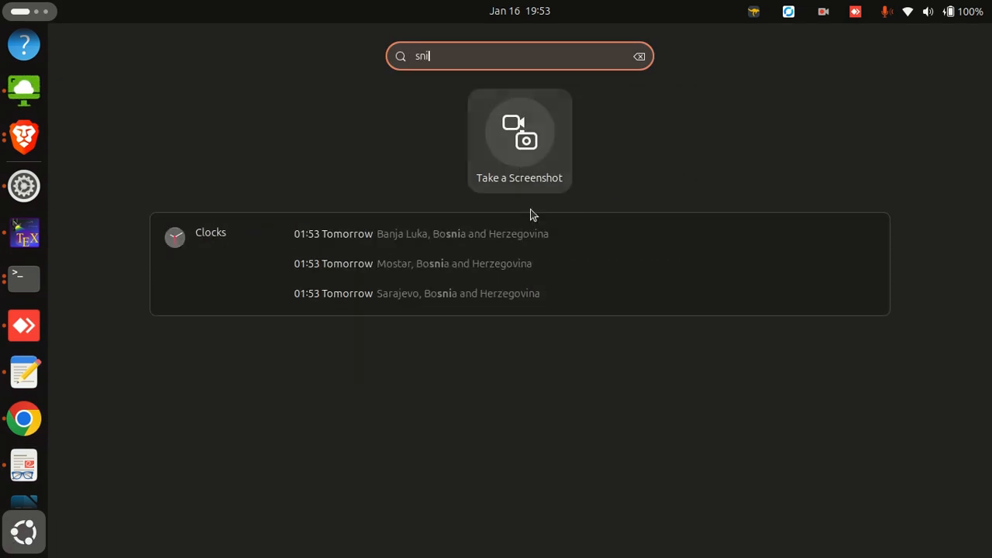
{"action": "left_click", "coordinate": [521, 180]}
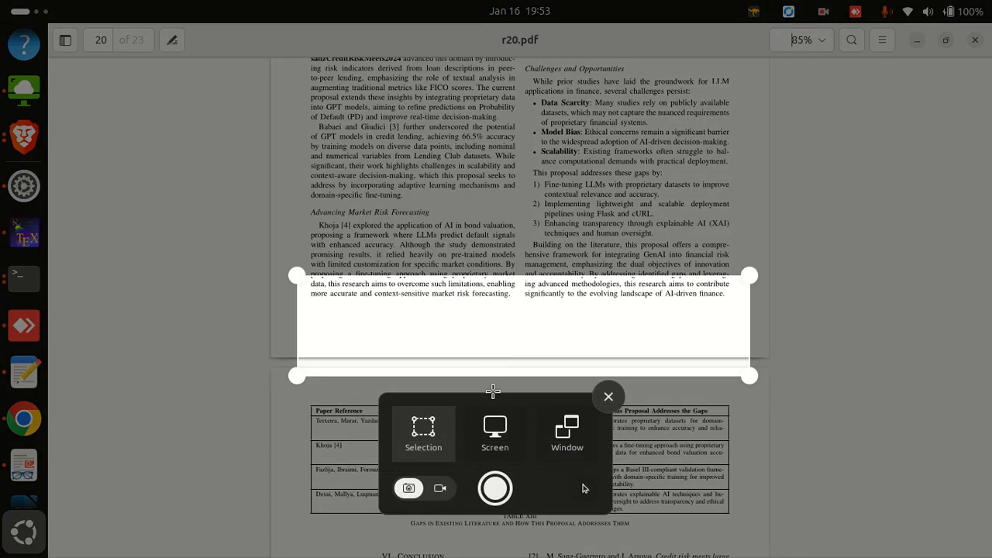
{"action": "left_click_drag", "start_coordinate": [580, 309], "coordinate": [557, 414]}
{"action": "left_click_drag", "start_coordinate": [733, 491], "coordinate": [759, 534]}
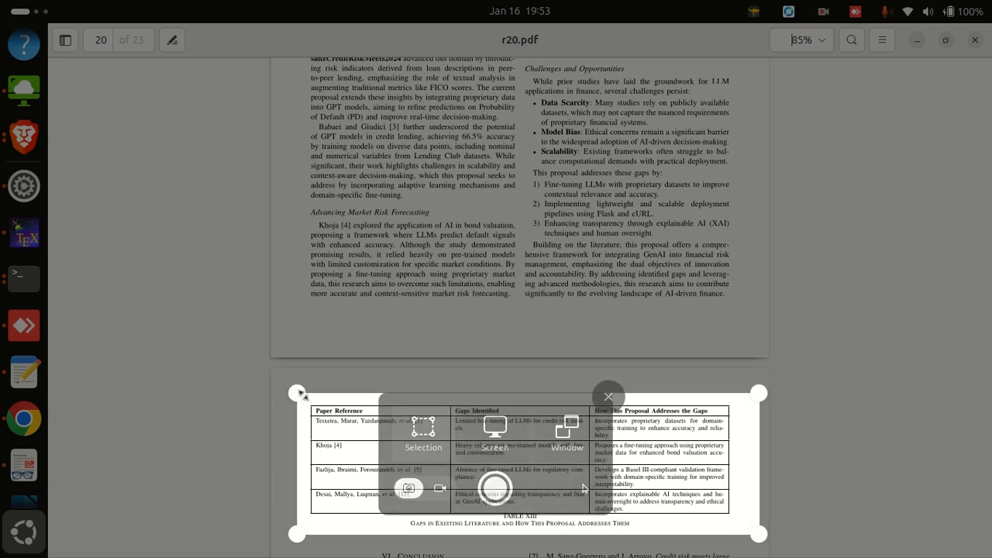
{"action": "key", "text": "Return"}
Return to the paper, paste the Table XIII image above "H. Bias and Risk Management", wrap text around it and widen it across both columns
{"action": "left_click", "coordinate": [23, 137]}
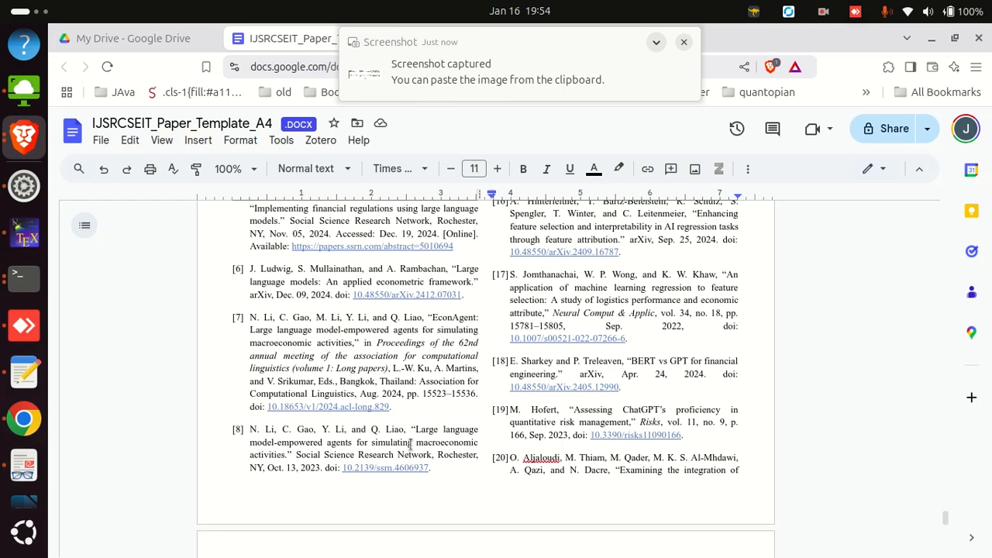
{"action": "scroll", "coordinate": [412, 476], "scroll_direction": "up", "scroll_amount": 10}
{"action": "scroll", "coordinate": [412, 476], "scroll_direction": "up", "scroll_amount": 15}
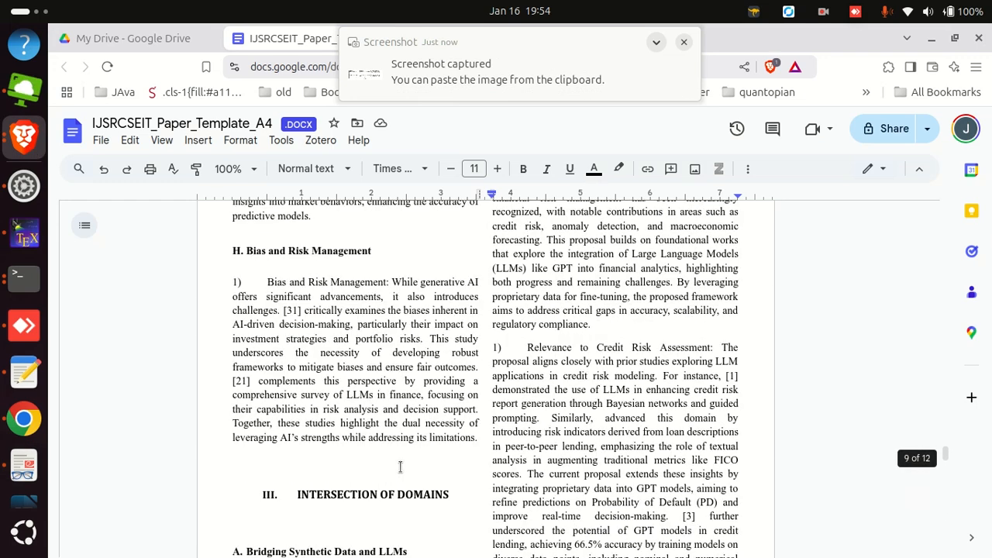
{"action": "scroll", "coordinate": [401, 465], "scroll_direction": "down", "scroll_amount": 5}
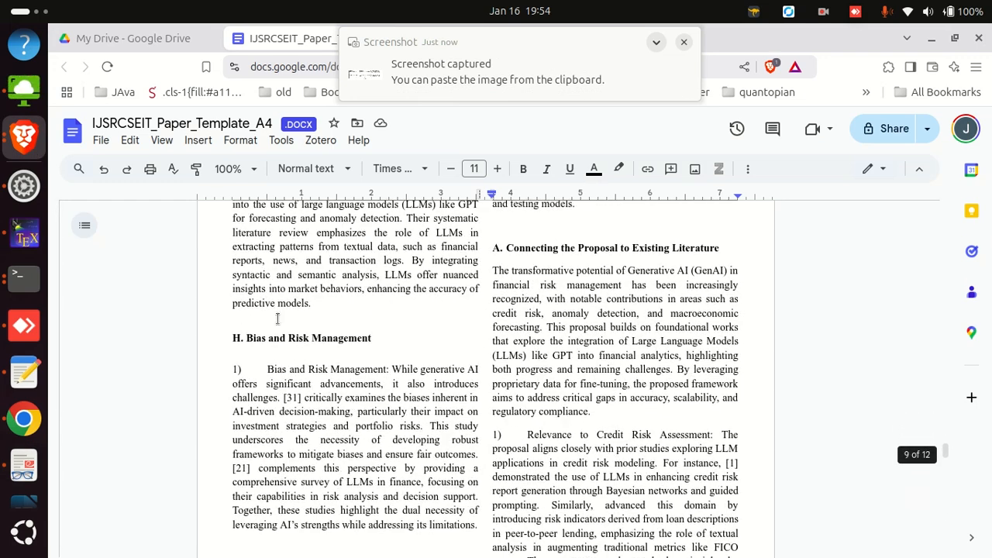
{"action": "left_click", "coordinate": [277, 319]}
{"action": "key", "text": "ctrl+v"}
{"action": "left_click", "coordinate": [353, 348]}
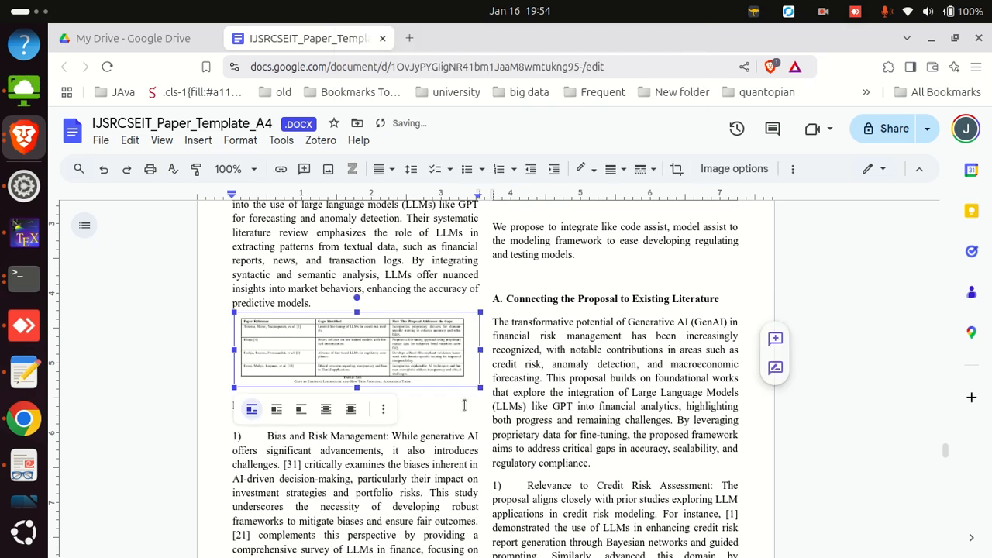
{"action": "left_click", "coordinate": [276, 409]}
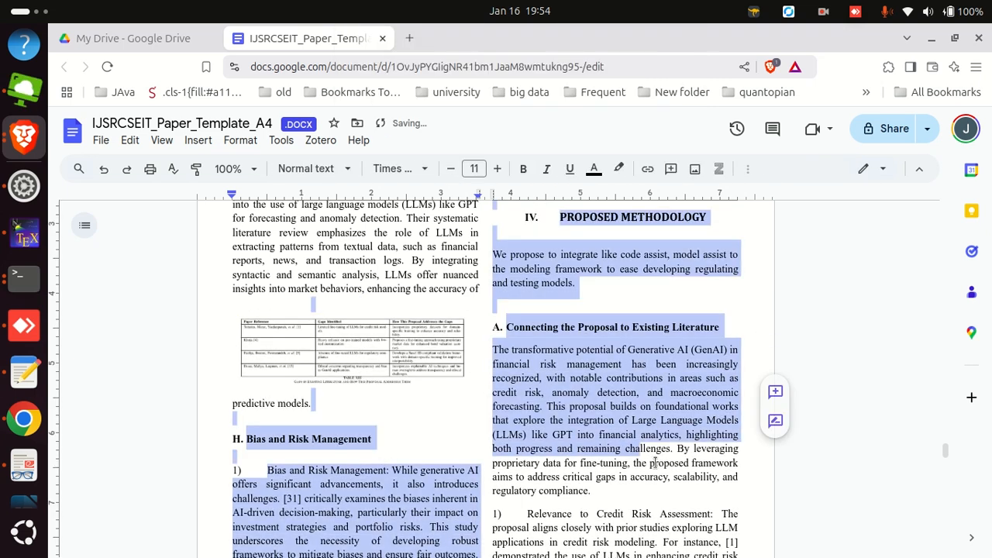
{"action": "left_click_drag", "start_coordinate": [478, 386], "coordinate": [696, 470]}
{"action": "left_click", "coordinate": [625, 518]}
Remove the empty lines below the "V. CONCLUSION" and "B. Challenges and Opportunities" headings
{"action": "scroll", "coordinate": [610, 504], "scroll_direction": "down", "scroll_amount": 15}
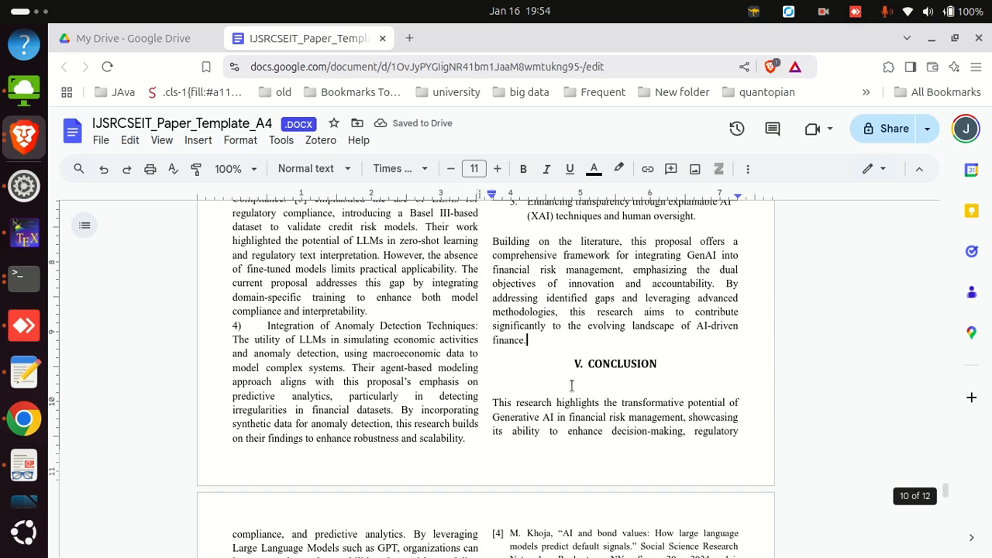
{"action": "left_click", "coordinate": [572, 385]}
{"action": "key", "text": "Delete"}
{"action": "scroll", "coordinate": [571, 393], "scroll_direction": "up", "scroll_amount": 4}
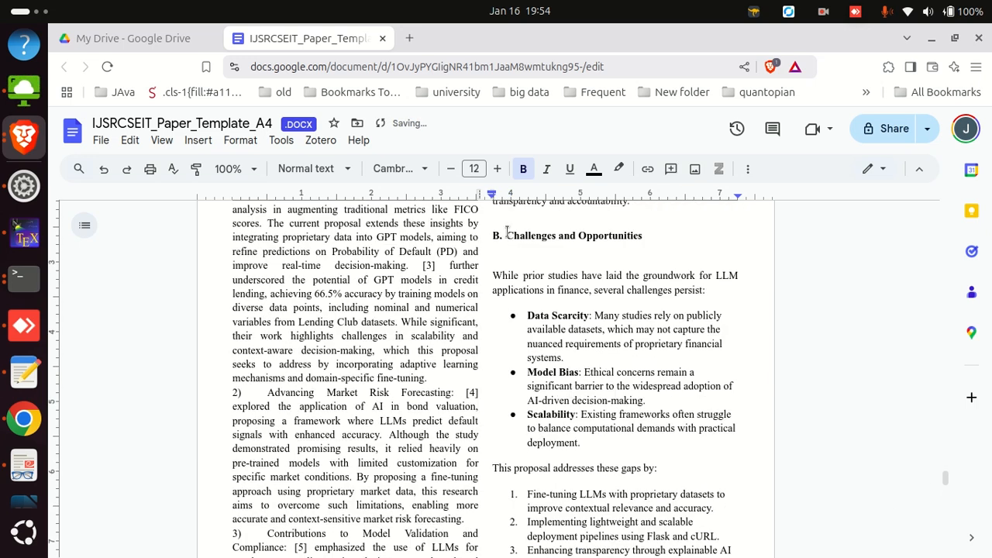
{"action": "scroll", "coordinate": [519, 263], "scroll_direction": "up", "scroll_amount": 1}
{"action": "key", "text": "Delete"}
{"action": "left_click", "coordinate": [534, 329]}
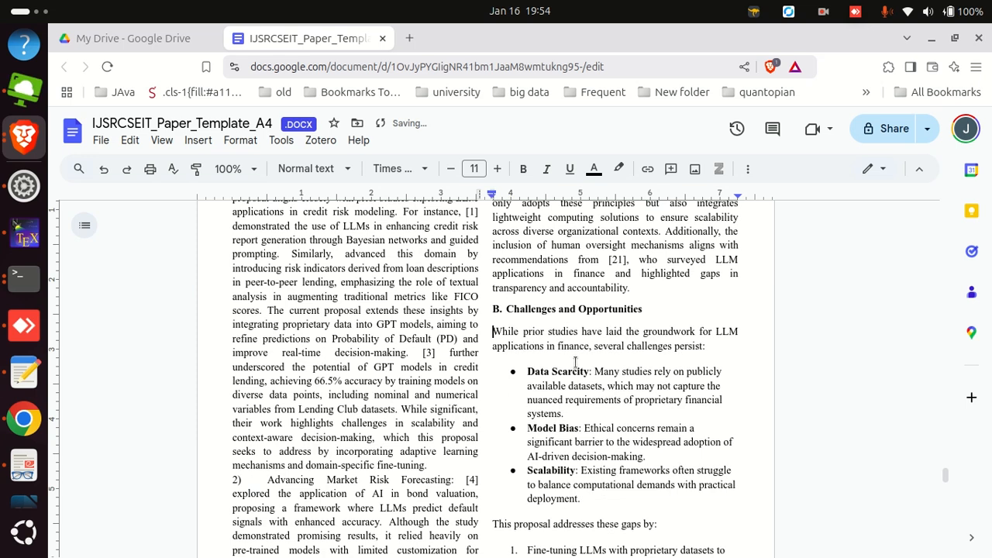
Delete the leftover template table "Font Sizes for Papers" with its caption above the "[21] provided a comprehensive survey" paragraph
{"action": "scroll", "coordinate": [512, 357], "scroll_direction": "up", "scroll_amount": 15}
{"action": "scroll", "coordinate": [496, 376], "scroll_direction": "up", "scroll_amount": 20}
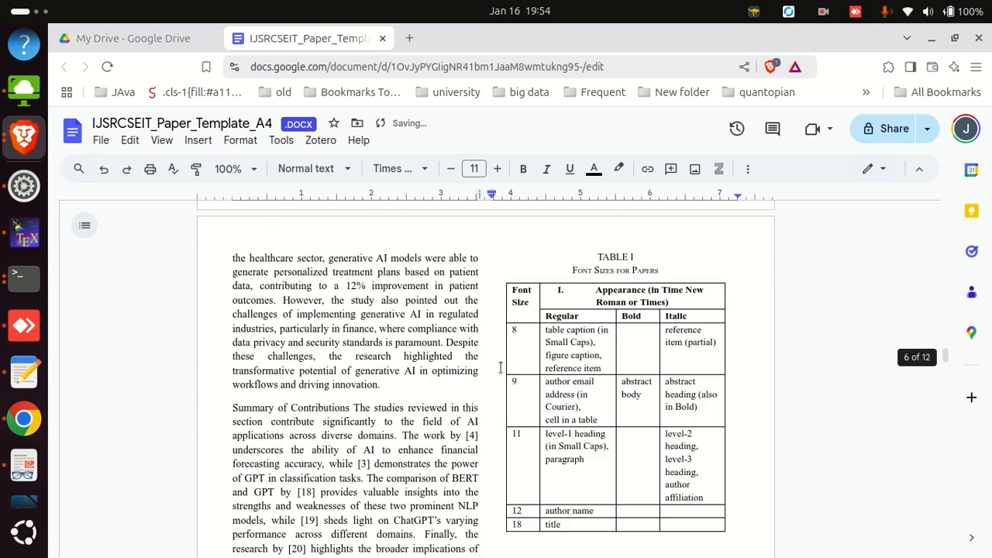
{"action": "scroll", "coordinate": [599, 388], "scroll_direction": "down", "scroll_amount": 10}
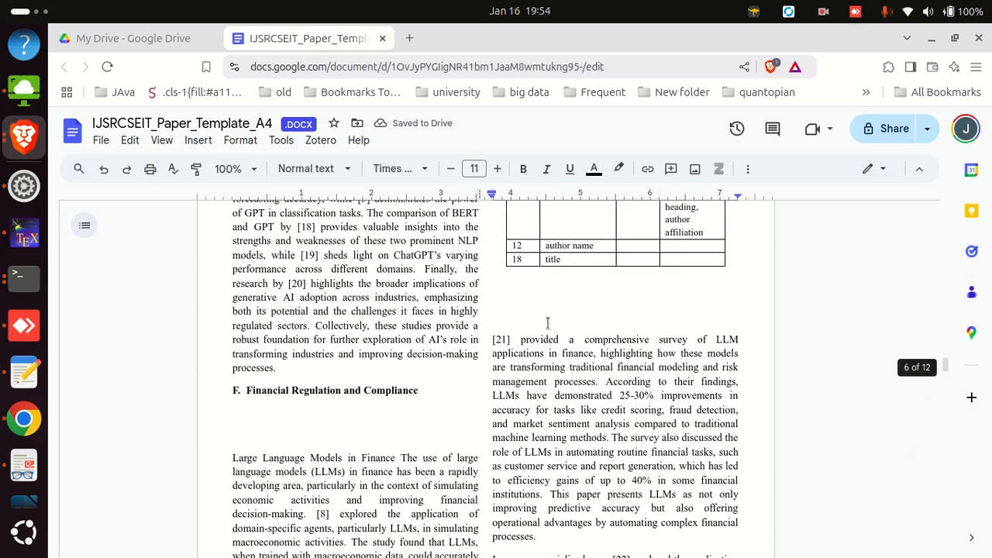
{"action": "scroll", "coordinate": [552, 312], "scroll_direction": "up", "scroll_amount": 3}
{"action": "left_click_drag", "start_coordinate": [552, 313], "coordinate": [531, 288]}
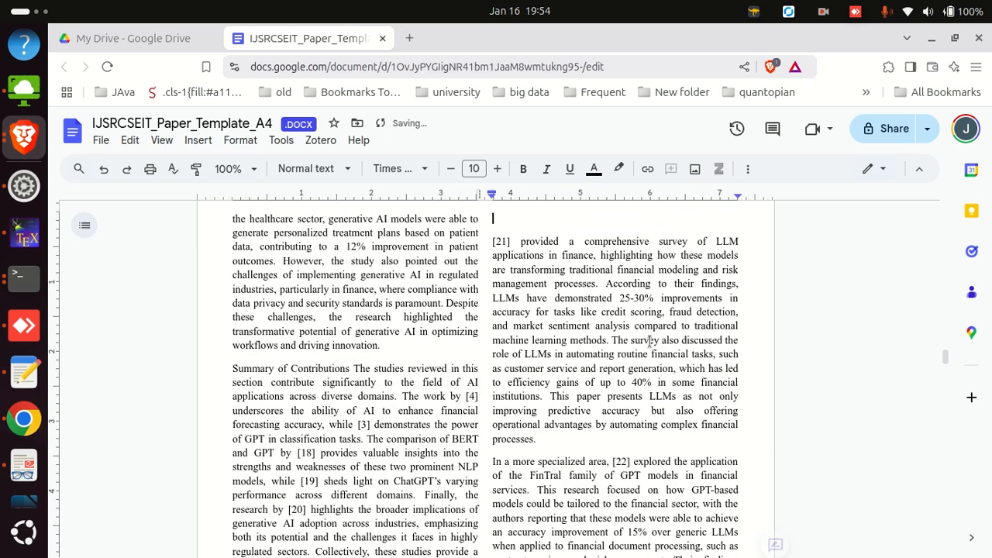
{"action": "key", "text": "Delete"}
Check the placement of the table images from Table IX through to the end of the paper
{"action": "scroll", "coordinate": [650, 349], "scroll_direction": "down", "scroll_amount": 8}
{"action": "scroll", "coordinate": [560, 359], "scroll_direction": "up", "scroll_amount": 3}
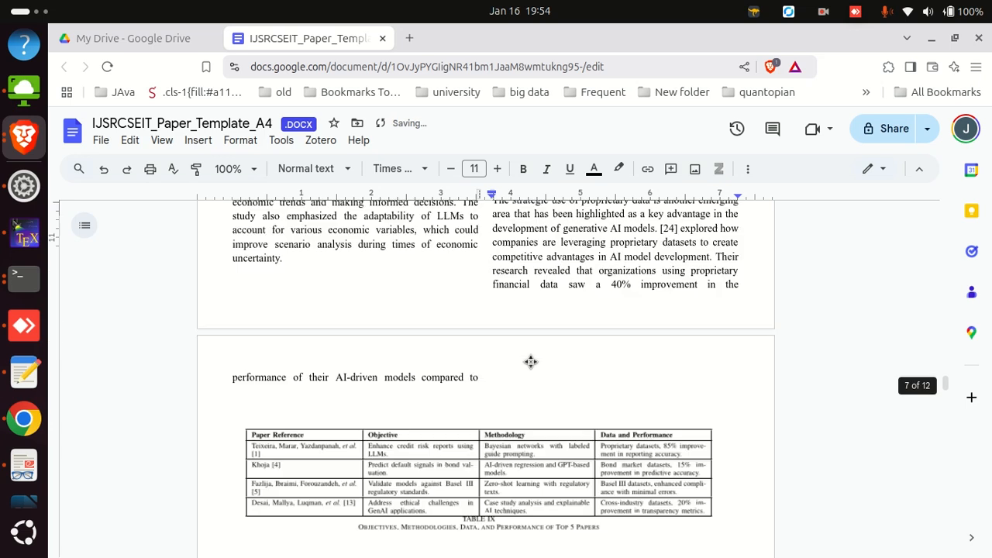
{"action": "left_click", "coordinate": [323, 442]}
{"action": "scroll", "coordinate": [430, 414], "scroll_direction": "down", "scroll_amount": 3}
{"action": "scroll", "coordinate": [431, 415], "scroll_direction": "down", "scroll_amount": 2}
{"action": "scroll", "coordinate": [396, 279], "scroll_direction": "up", "scroll_amount": 1}
{"action": "left_click", "coordinate": [396, 279]}
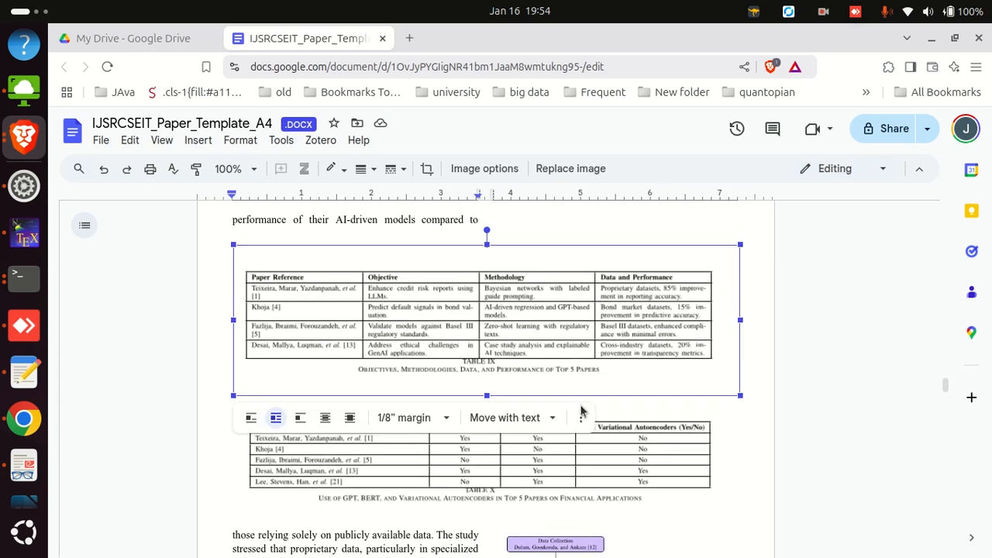
{"action": "scroll", "coordinate": [678, 542], "scroll_direction": "down", "scroll_amount": 20}
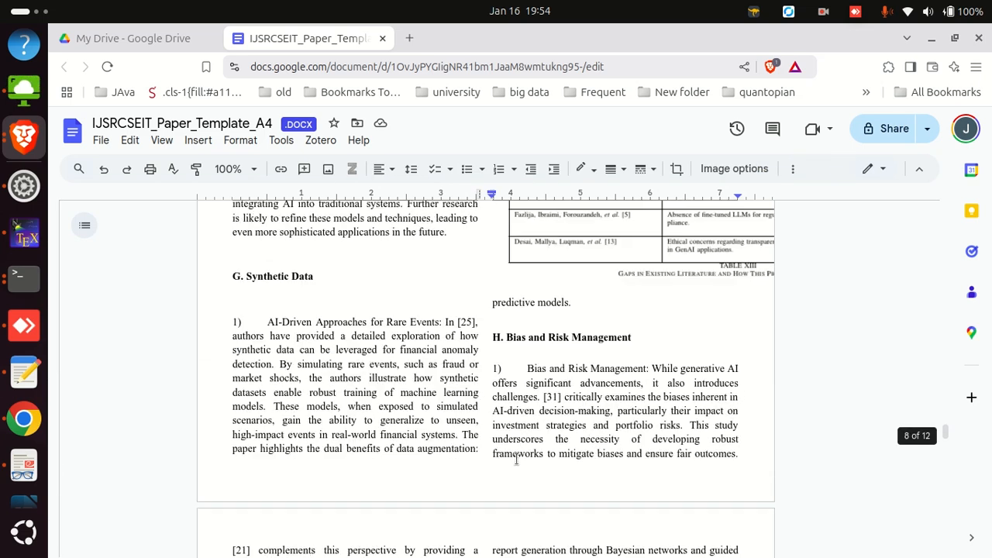
{"action": "scroll", "coordinate": [518, 446], "scroll_direction": "down", "scroll_amount": 20}
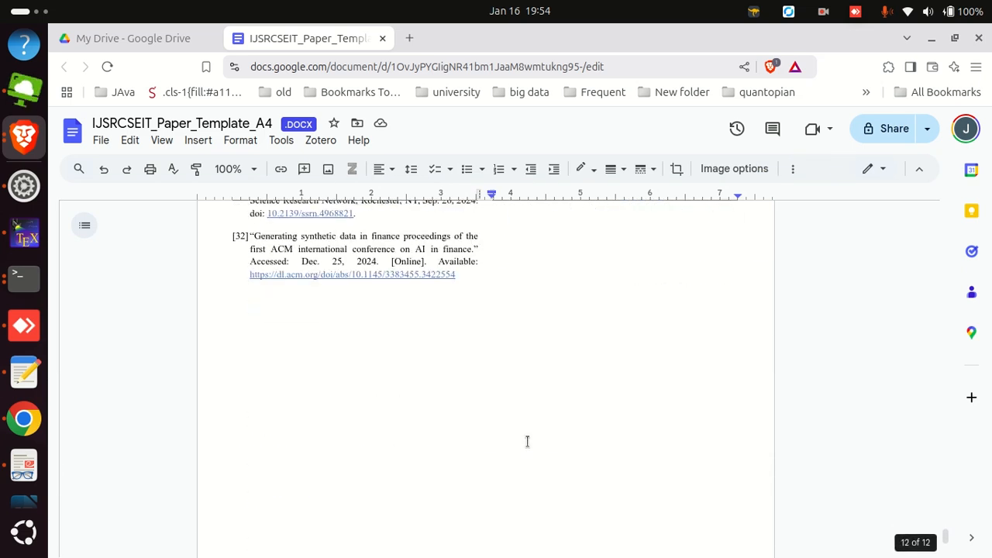
{"action": "scroll", "coordinate": [530, 456], "scroll_direction": "up", "scroll_amount": 20}
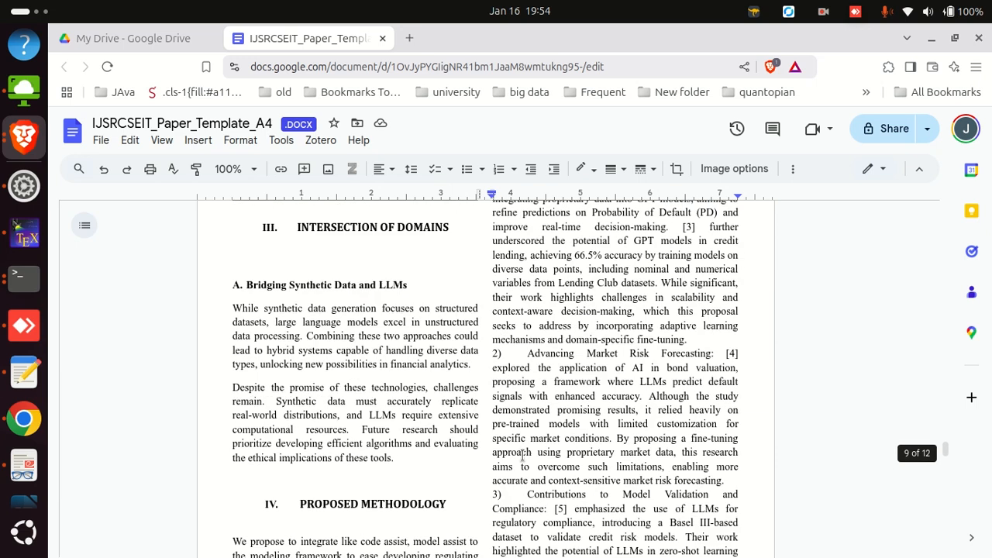
{"action": "scroll", "coordinate": [524, 453], "scroll_direction": "up", "scroll_amount": 11}
{"action": "scroll", "coordinate": [535, 438], "scroll_direction": "down", "scroll_amount": 4}
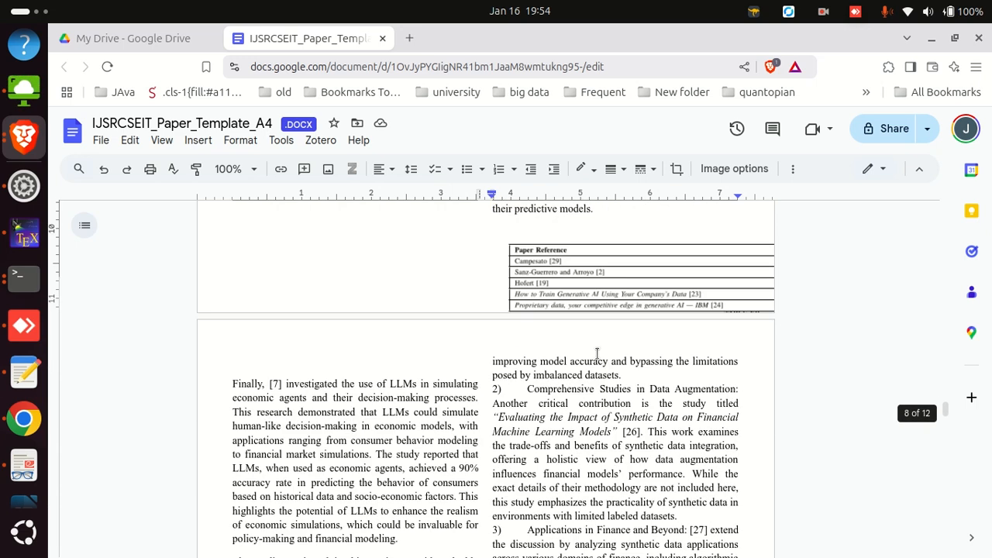
Move the cut-off Table XII image to the start of the following page, spanning both columns with wrapped text, and shrink it to fit the page
{"action": "left_click", "coordinate": [578, 284]}
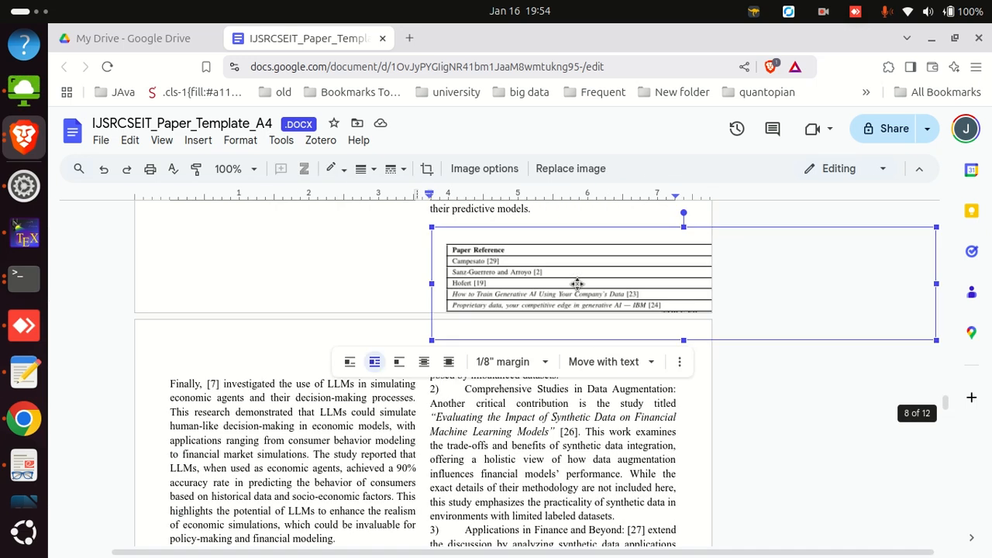
{"action": "left_click", "coordinate": [352, 362]}
{"action": "left_click", "coordinate": [281, 495]}
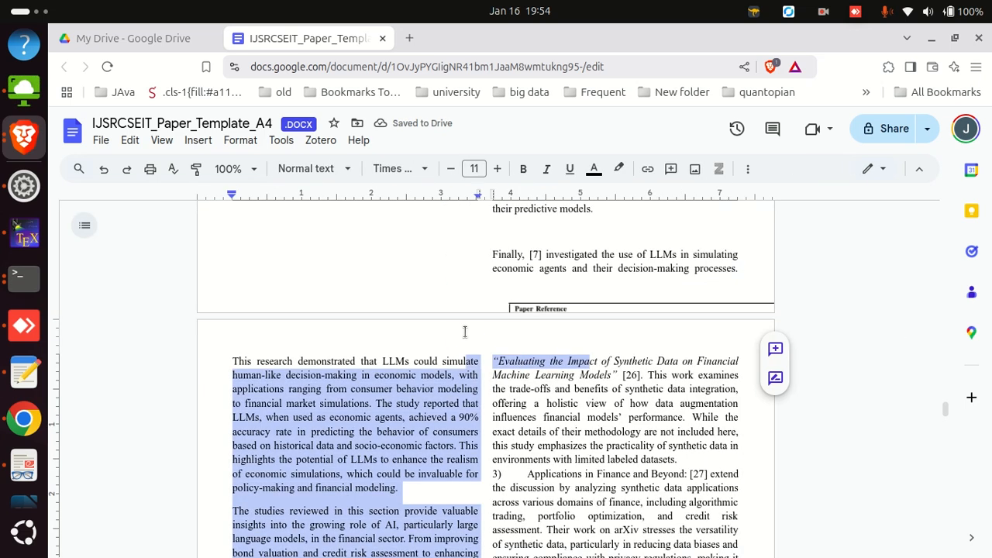
{"action": "left_click_drag", "start_coordinate": [435, 290], "coordinate": [281, 417]}
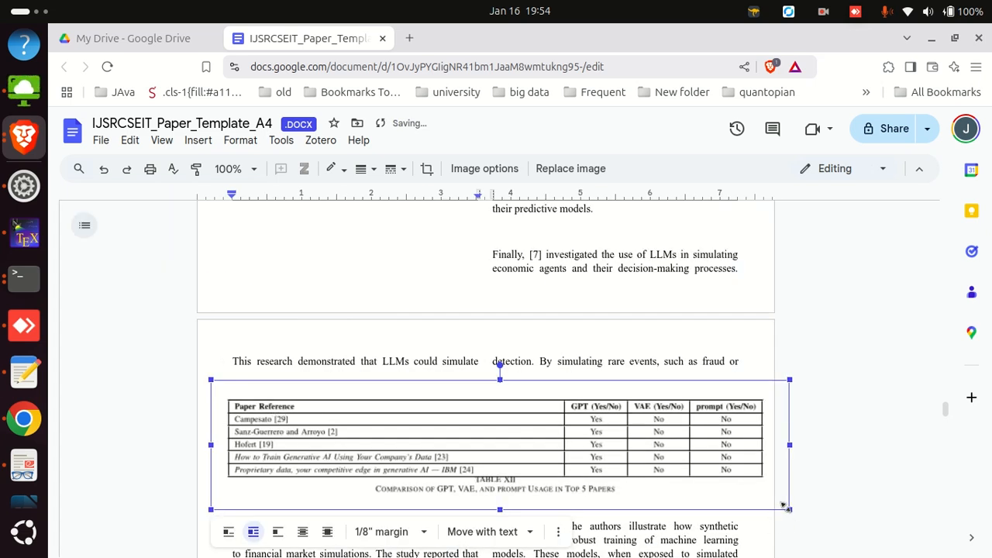
{"action": "left_click_drag", "start_coordinate": [785, 506], "coordinate": [731, 482]}
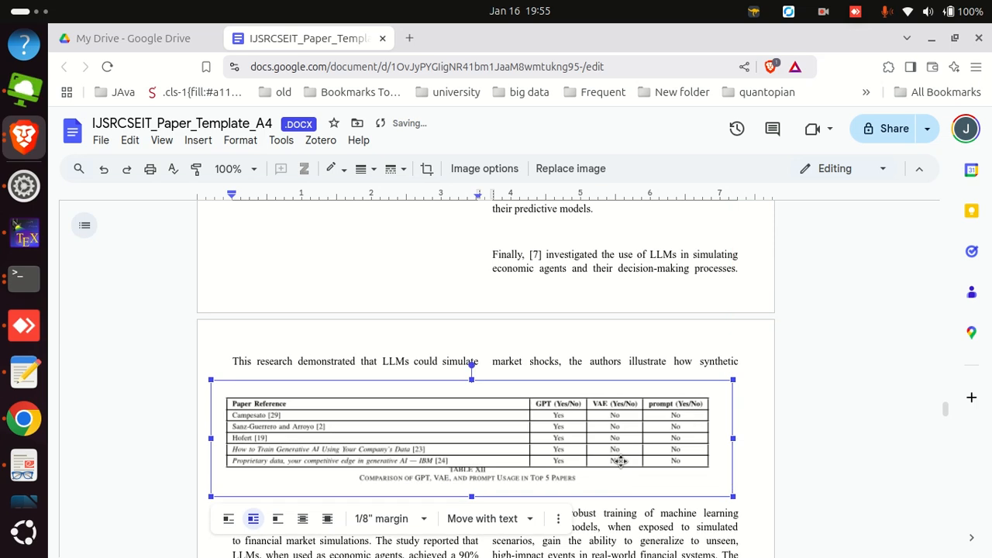
{"action": "left_click", "coordinate": [670, 354]}
Move the cut-off Table XIII image onto the following page so it spans both columns within the Bias and Risk Management text
{"action": "scroll", "coordinate": [641, 494], "scroll_direction": "down", "scroll_amount": 5}
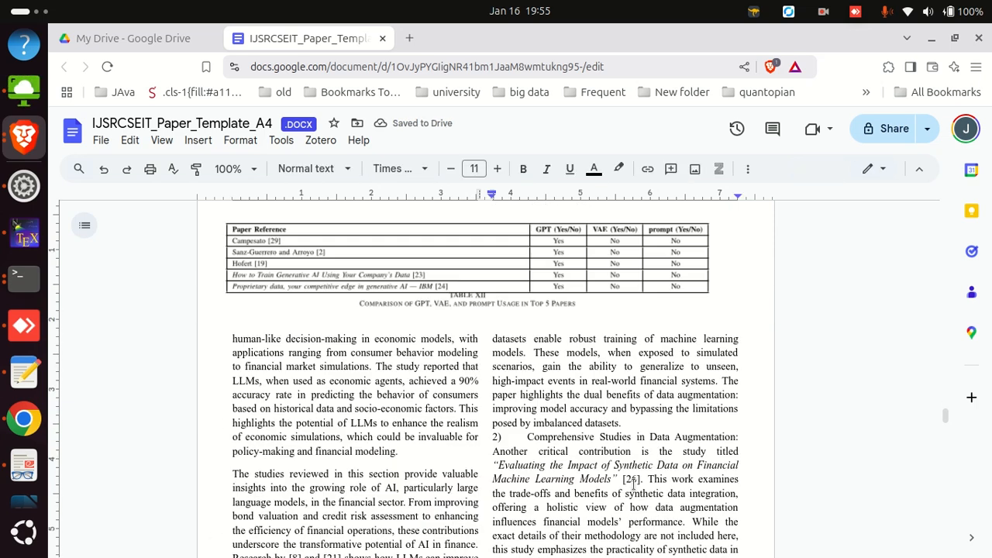
{"action": "scroll", "coordinate": [640, 494], "scroll_direction": "down", "scroll_amount": 5}
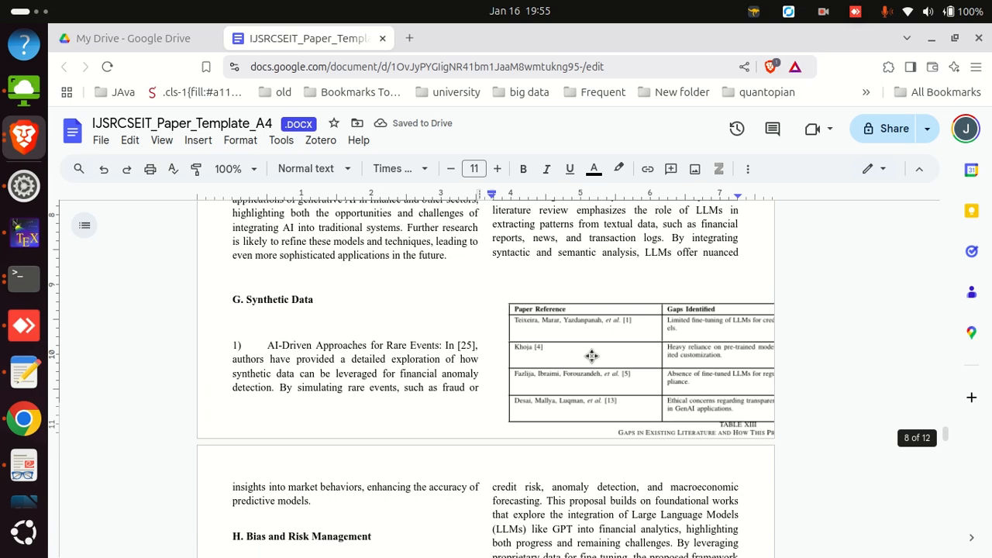
{"action": "left_click_drag", "start_coordinate": [592, 356], "coordinate": [315, 458]}
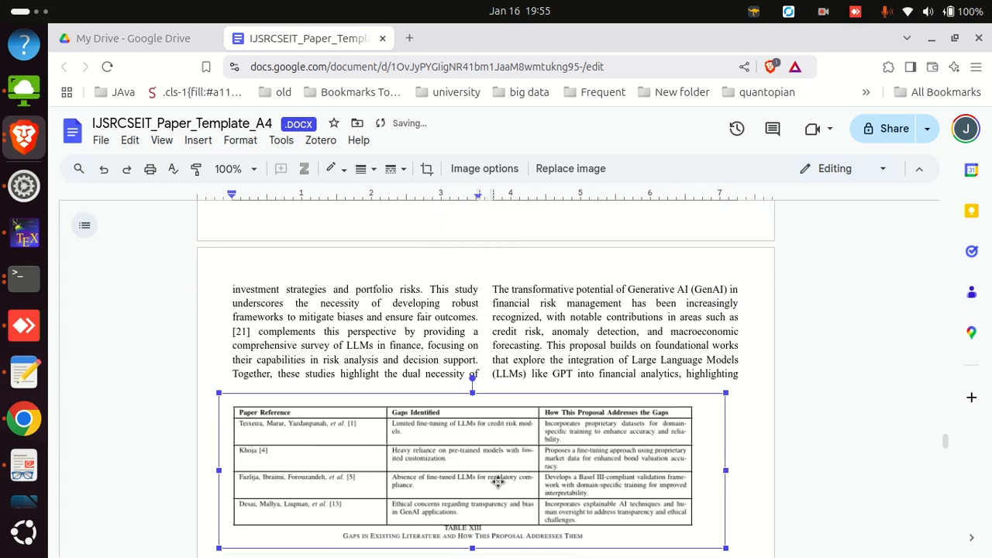
Review the revised layout from the table pages back to the title and abstract on the first page
{"action": "scroll", "coordinate": [512, 481], "scroll_direction": "down", "scroll_amount": 5}
{"action": "scroll", "coordinate": [530, 486], "scroll_direction": "up", "scroll_amount": 10}
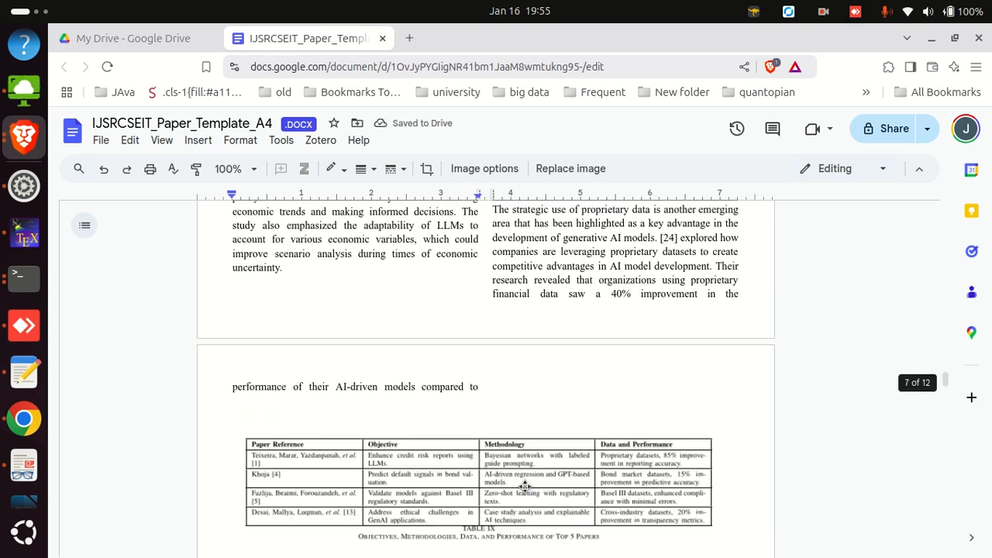
{"action": "scroll", "coordinate": [524, 486], "scroll_direction": "up", "scroll_amount": 5}
{"action": "scroll", "coordinate": [525, 485], "scroll_direction": "up", "scroll_amount": 20}
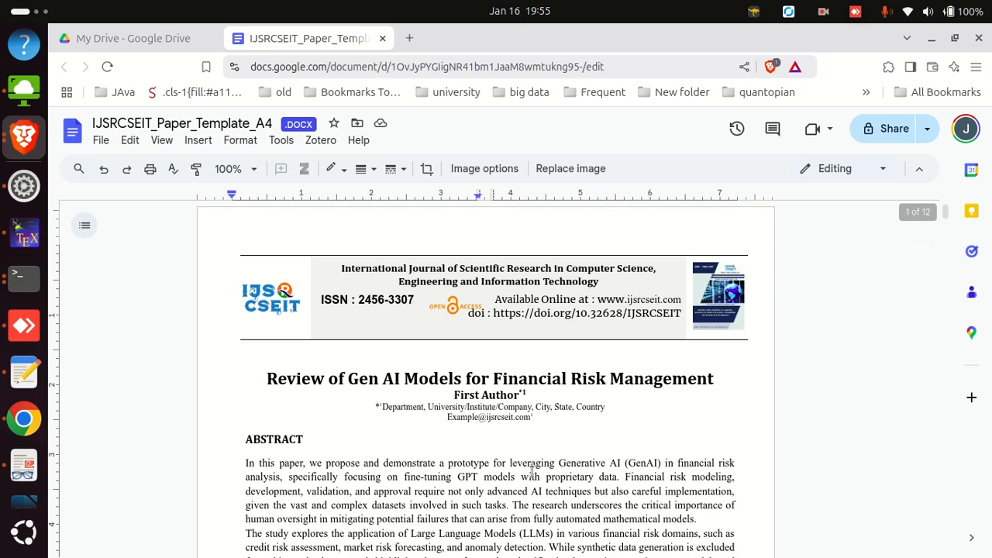
{"action": "scroll", "coordinate": [532, 472], "scroll_direction": "down", "scroll_amount": 15}
{"action": "scroll", "coordinate": [531, 473], "scroll_direction": "up", "scroll_amount": 15}
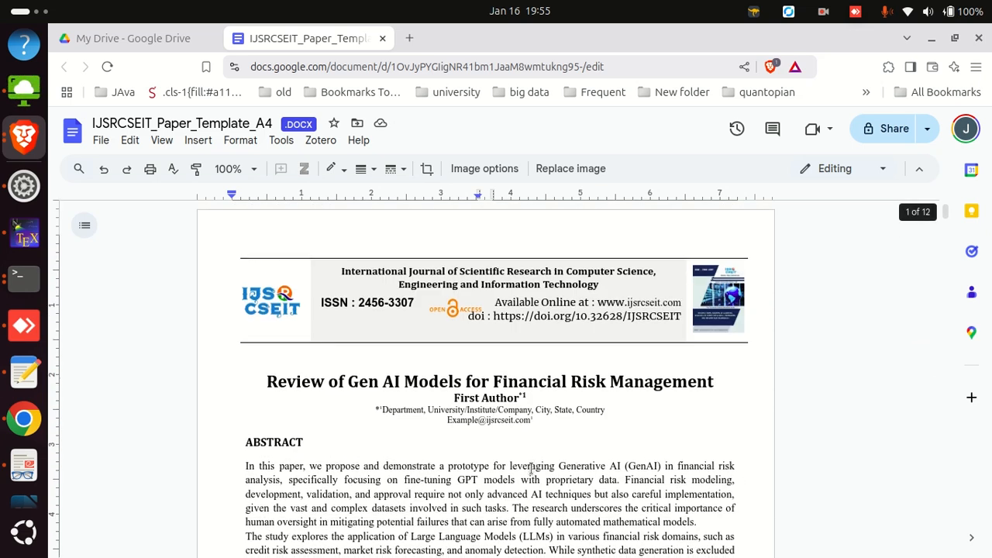
Remove the blank line above the paragraph that begins "In the realm of comparing natural language processing"
{"action": "scroll", "coordinate": [531, 467], "scroll_direction": "down", "scroll_amount": 20}
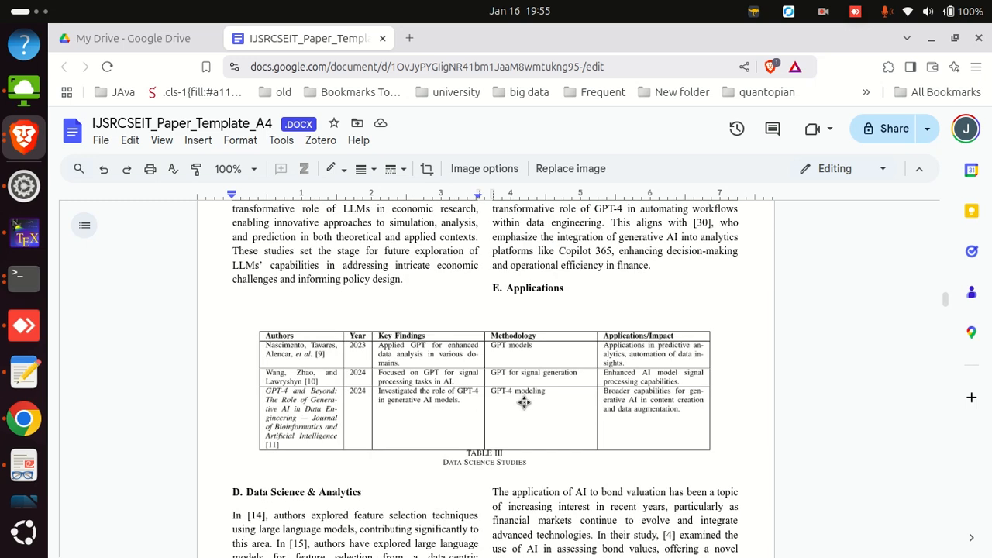
{"action": "left_click", "coordinate": [614, 503]}
{"action": "scroll", "coordinate": [402, 337], "scroll_direction": "down", "scroll_amount": 15}
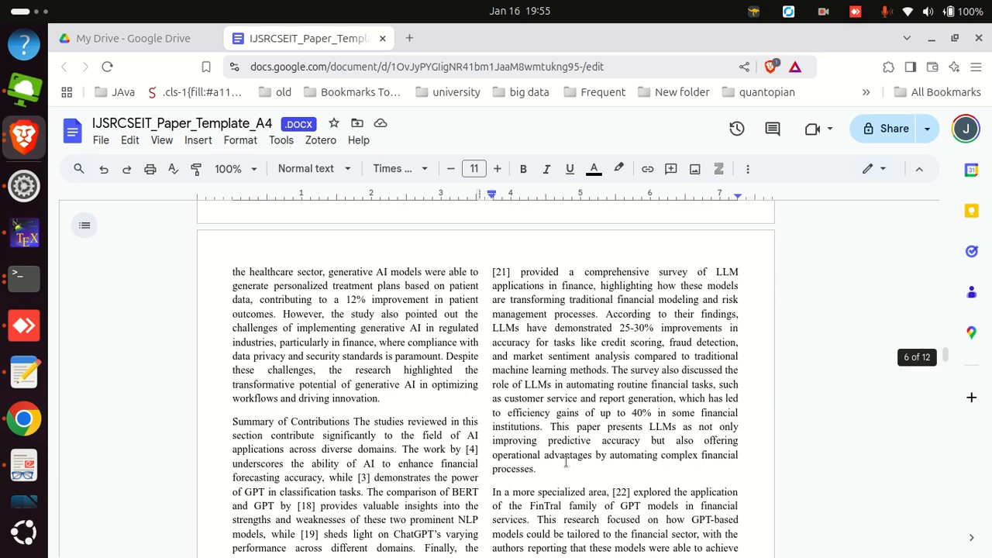
{"action": "scroll", "coordinate": [565, 461], "scroll_direction": "up", "scroll_amount": 8}
{"action": "scroll", "coordinate": [543, 462], "scroll_direction": "down", "scroll_amount": 4}
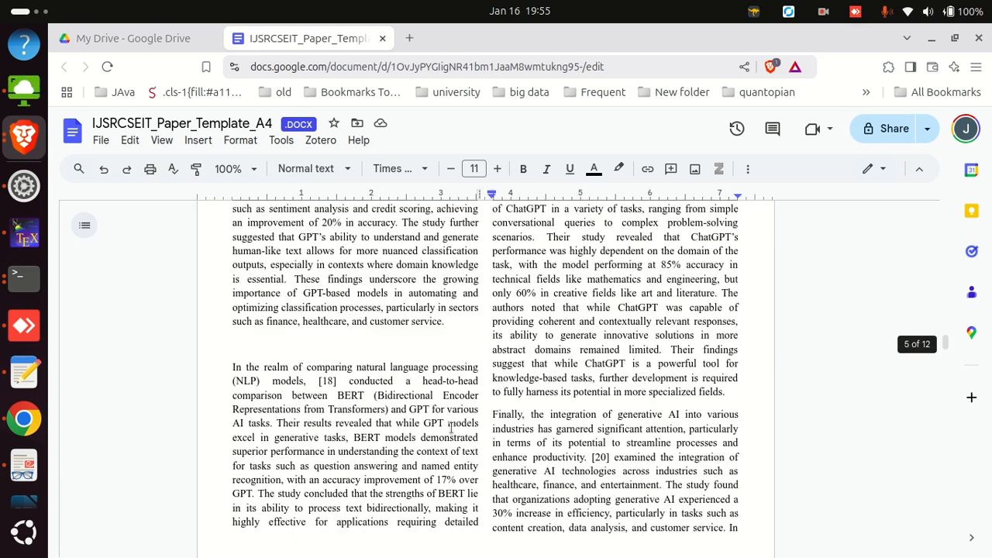
{"action": "left_click", "coordinate": [236, 349]}
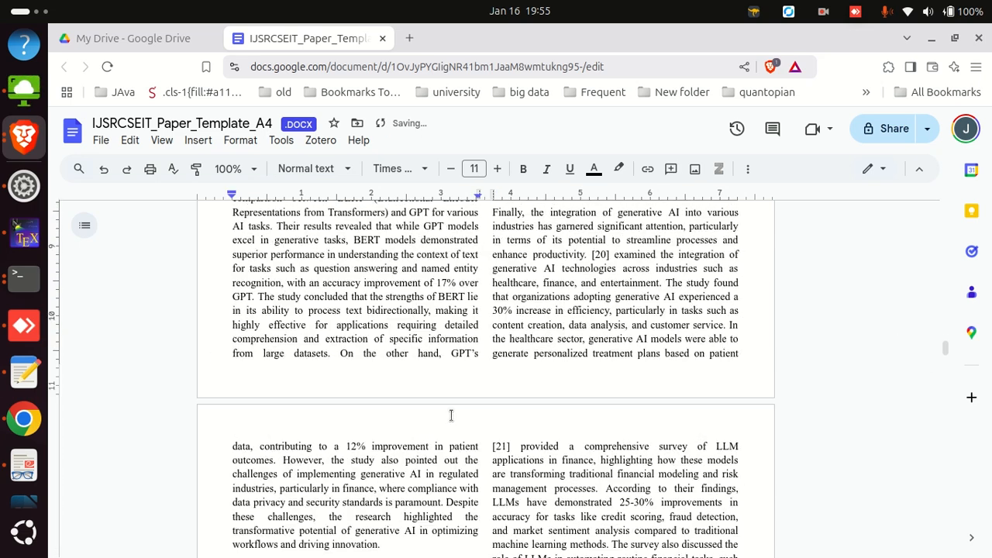
Check the layout around Table IX, Table X, Figure 1 and Table XII for gaps
{"action": "scroll", "coordinate": [452, 415], "scroll_direction": "down", "scroll_amount": 12}
{"action": "scroll", "coordinate": [592, 475], "scroll_direction": "down", "scroll_amount": 5}
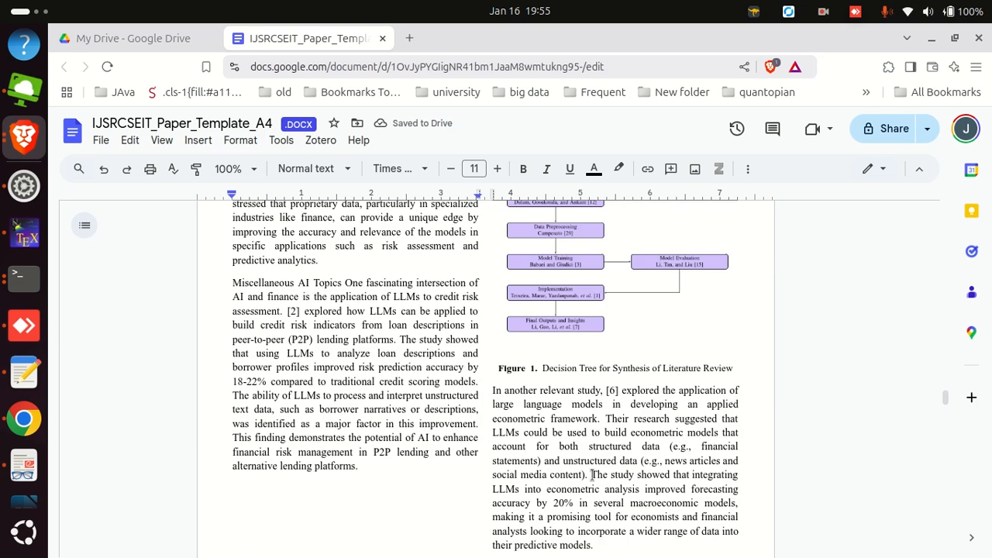
{"action": "left_click", "coordinate": [373, 257]}
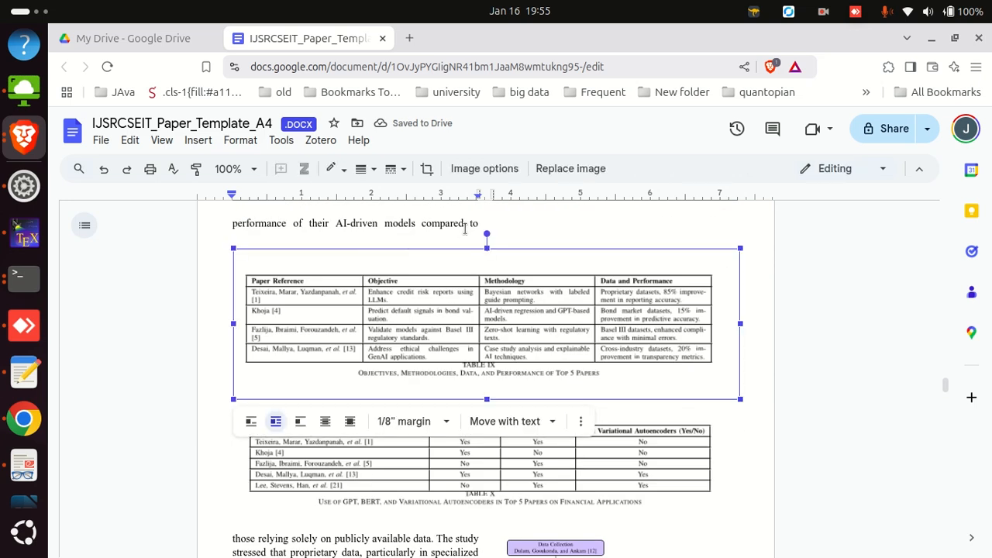
{"action": "left_click", "coordinate": [466, 224]}
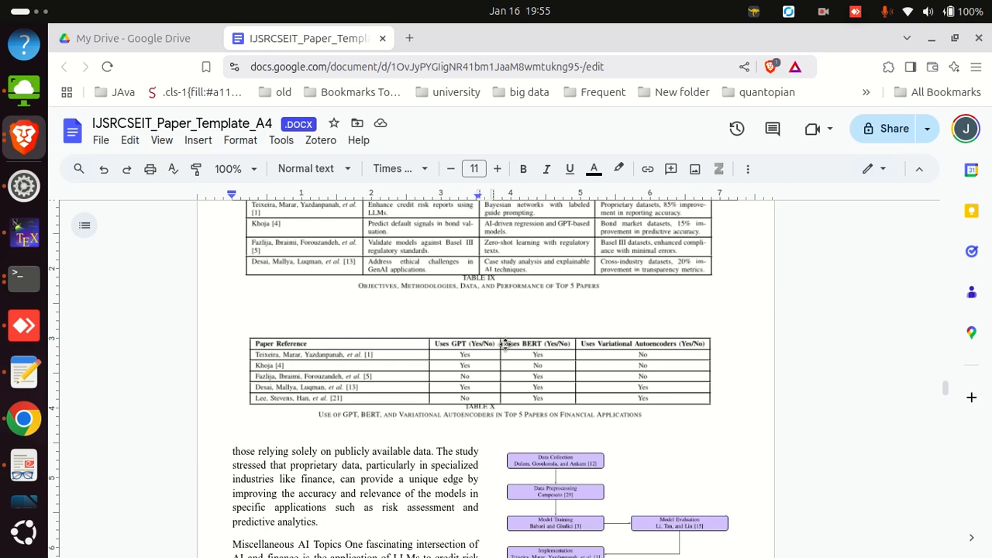
{"action": "scroll", "coordinate": [505, 346], "scroll_direction": "up", "scroll_amount": 3}
{"action": "scroll", "coordinate": [503, 323], "scroll_direction": "up", "scroll_amount": 3}
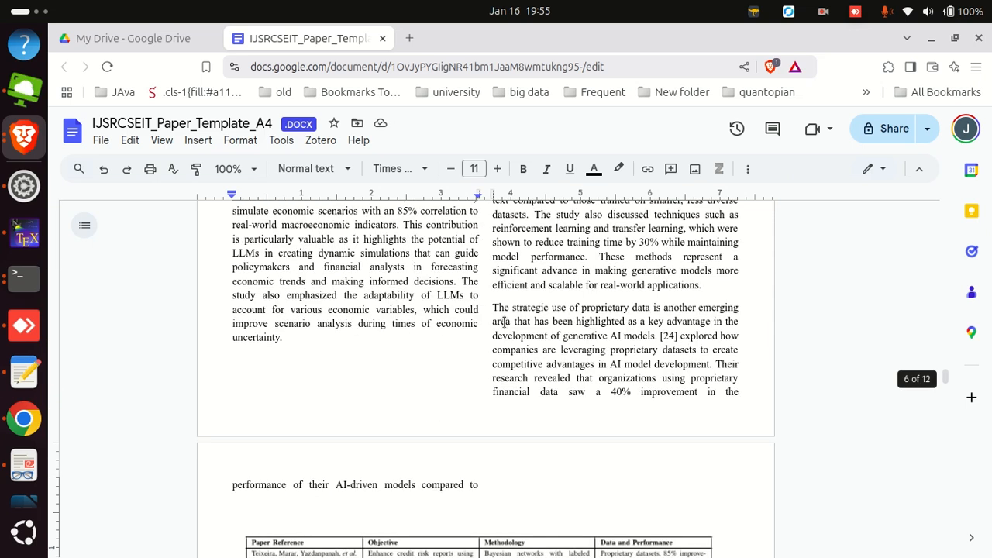
{"action": "scroll", "coordinate": [512, 335], "scroll_direction": "up", "scroll_amount": 15}
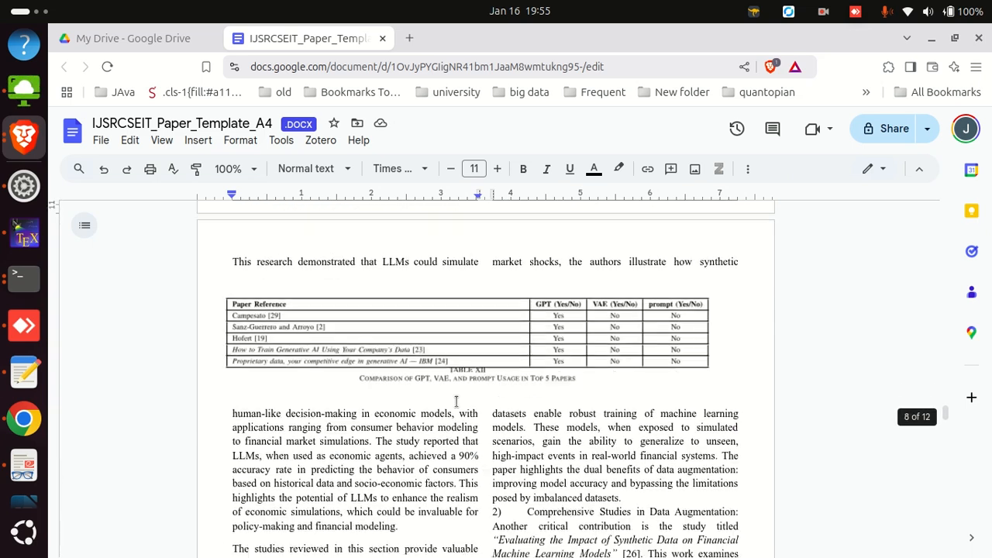
{"action": "scroll", "coordinate": [456, 401], "scroll_direction": "up", "scroll_amount": 5}
Try to close the gap after the paragraph ending in "alternative lending platforms." and undo the change
{"action": "scroll", "coordinate": [406, 401], "scroll_direction": "down", "scroll_amount": 5}
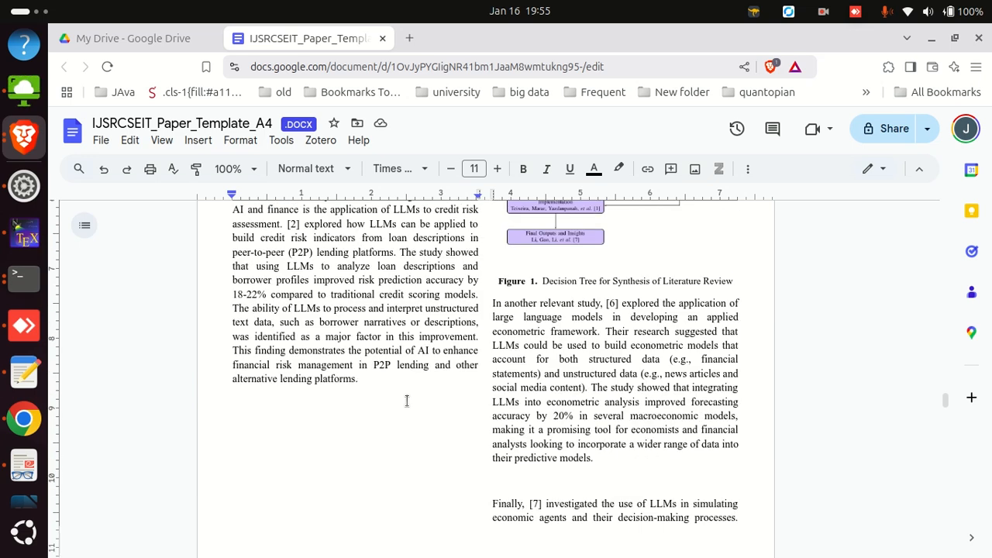
{"action": "scroll", "coordinate": [390, 391], "scroll_direction": "up", "scroll_amount": 3}
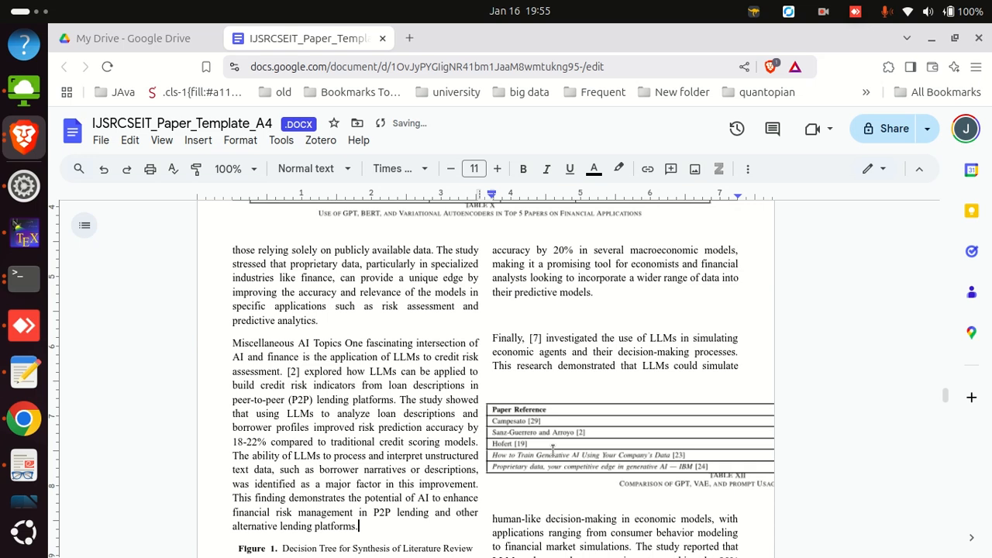
{"action": "scroll", "coordinate": [558, 444], "scroll_direction": "down", "scroll_amount": 10}
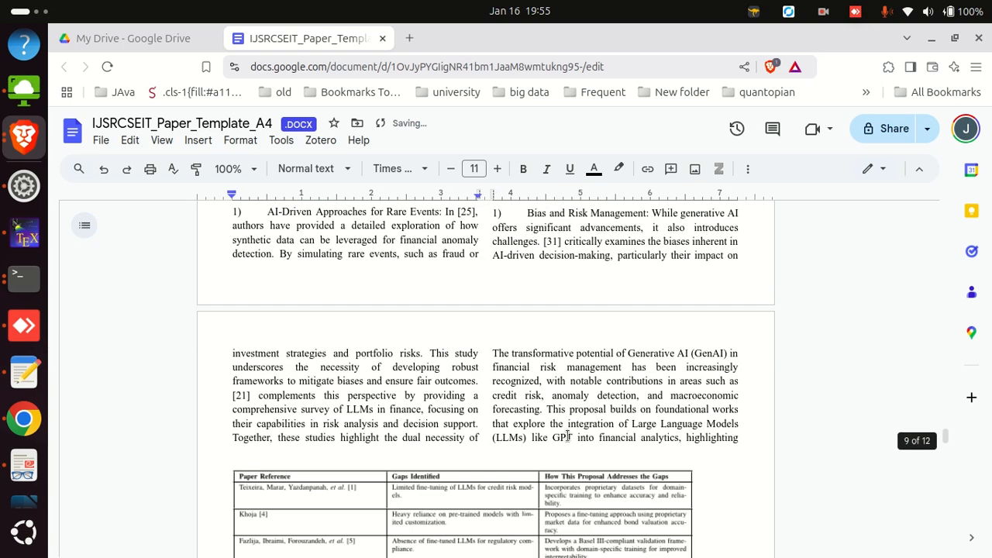
Download the paper as a PDF and open the file IJSRCSEIT_Paper_Template_A4.docx.pdf
{"action": "scroll", "coordinate": [568, 435], "scroll_direction": "down", "scroll_amount": 20}
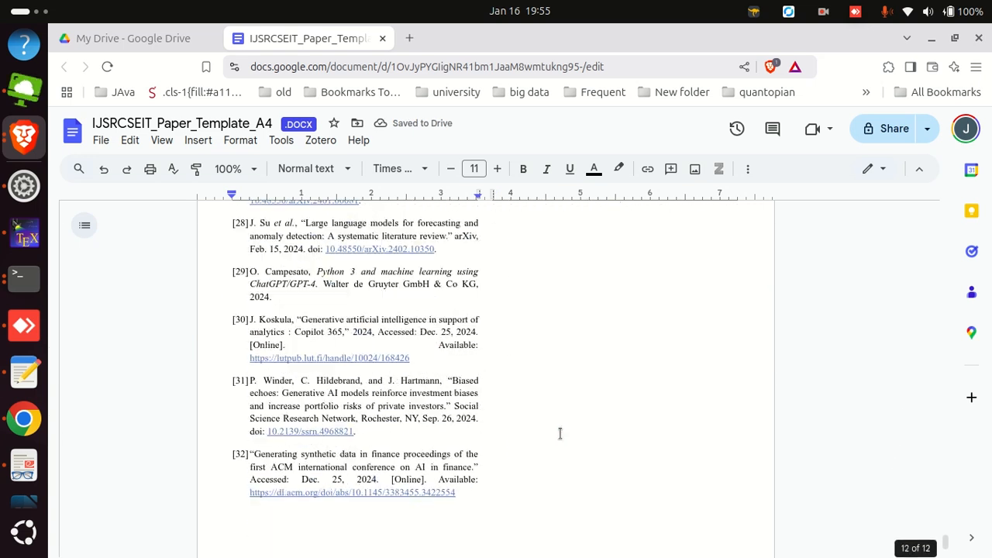
{"action": "scroll", "coordinate": [559, 433], "scroll_direction": "down", "scroll_amount": 2}
{"action": "left_click", "coordinate": [101, 140]}
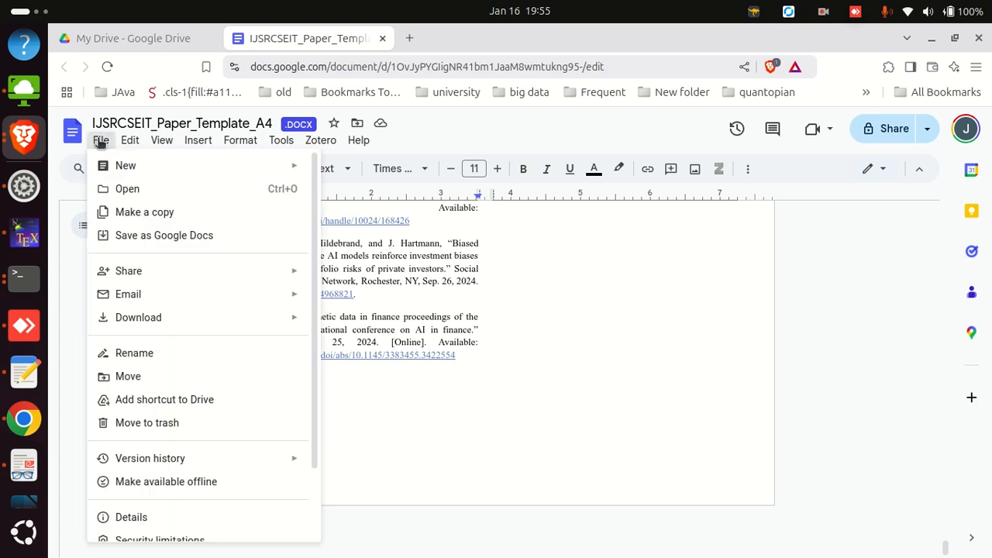
{"action": "mouse_move", "coordinate": [291, 318]}
{"action": "left_click", "coordinate": [443, 392]}
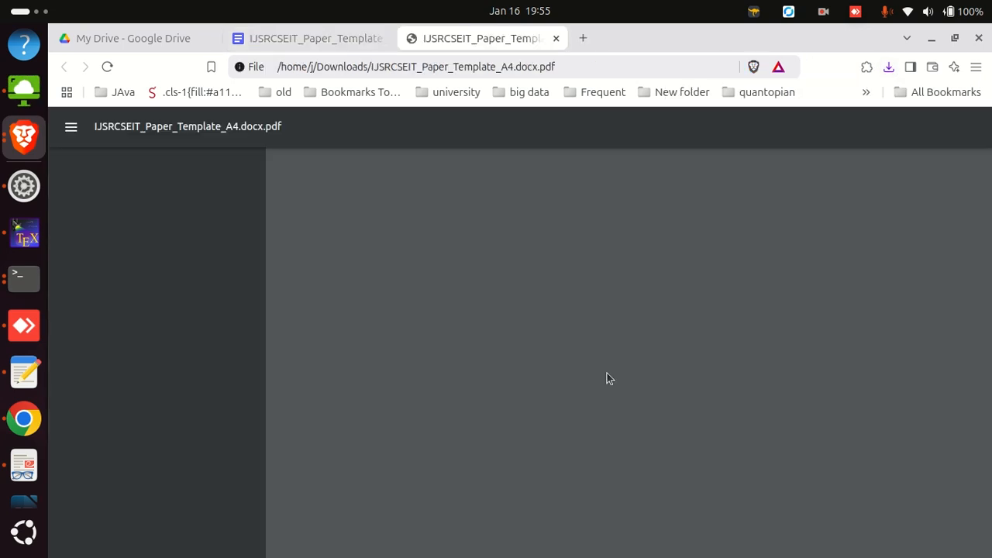
Examine the exported PDF's table placement from Table I to Figure 1, rechecking the tables on page 5
{"action": "scroll", "coordinate": [610, 373], "scroll_direction": "down", "scroll_amount": 10}
{"action": "scroll", "coordinate": [632, 375], "scroll_direction": "down", "scroll_amount": 8}
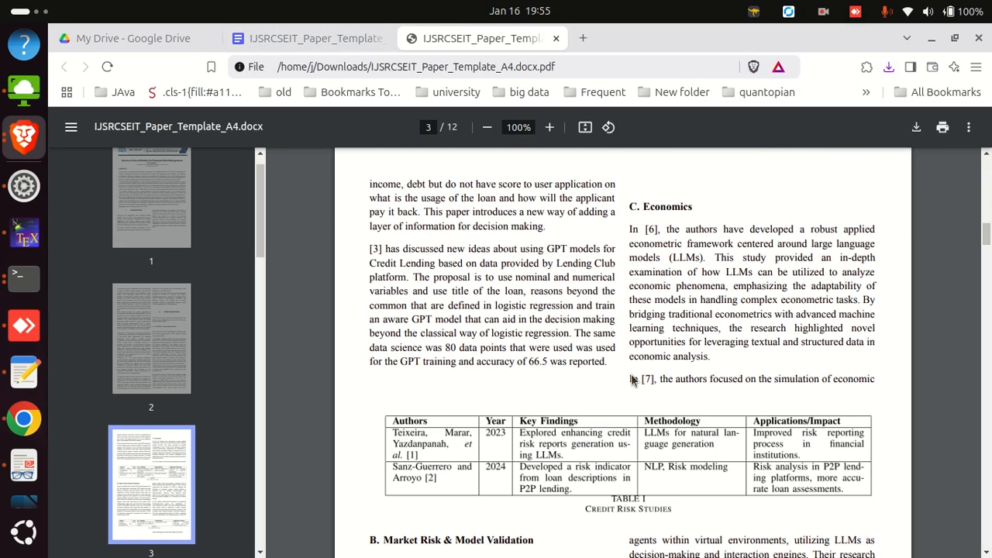
{"action": "scroll", "coordinate": [632, 375], "scroll_direction": "up", "scroll_amount": 4}
{"action": "scroll", "coordinate": [632, 377], "scroll_direction": "down", "scroll_amount": 4}
{"action": "scroll", "coordinate": [632, 378], "scroll_direction": "up", "scroll_amount": 4}
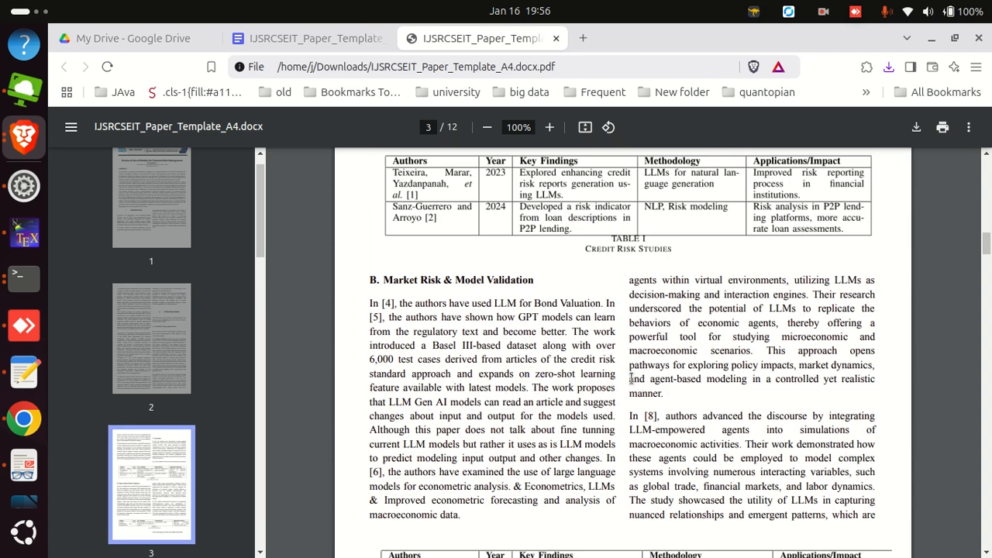
{"action": "scroll", "coordinate": [631, 380], "scroll_direction": "down", "scroll_amount": 6}
{"action": "scroll", "coordinate": [615, 331], "scroll_direction": "down", "scroll_amount": 10}
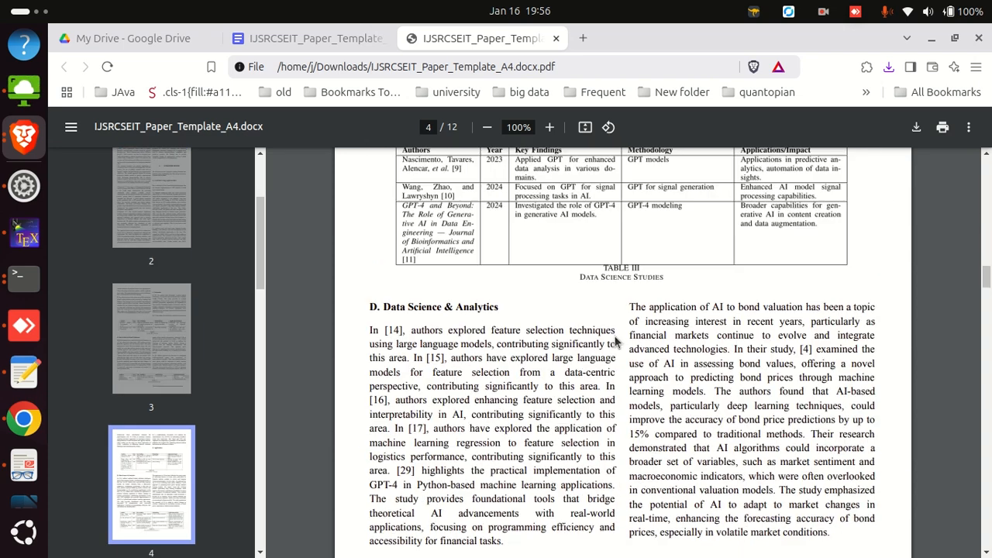
{"action": "scroll", "coordinate": [616, 341], "scroll_direction": "up", "scroll_amount": 5}
{"action": "scroll", "coordinate": [616, 341], "scroll_direction": "down", "scroll_amount": 12}
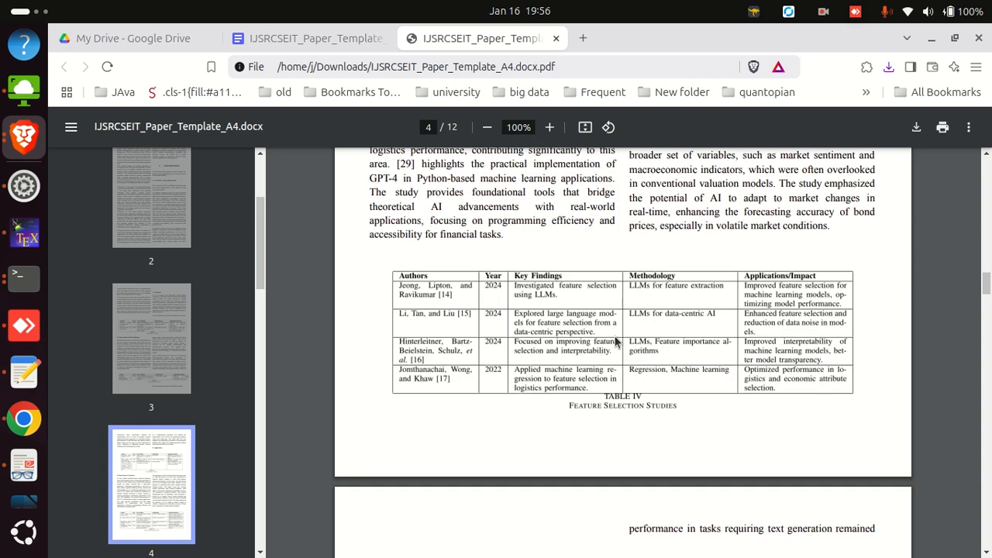
{"action": "scroll", "coordinate": [616, 341], "scroll_direction": "up", "scroll_amount": 2}
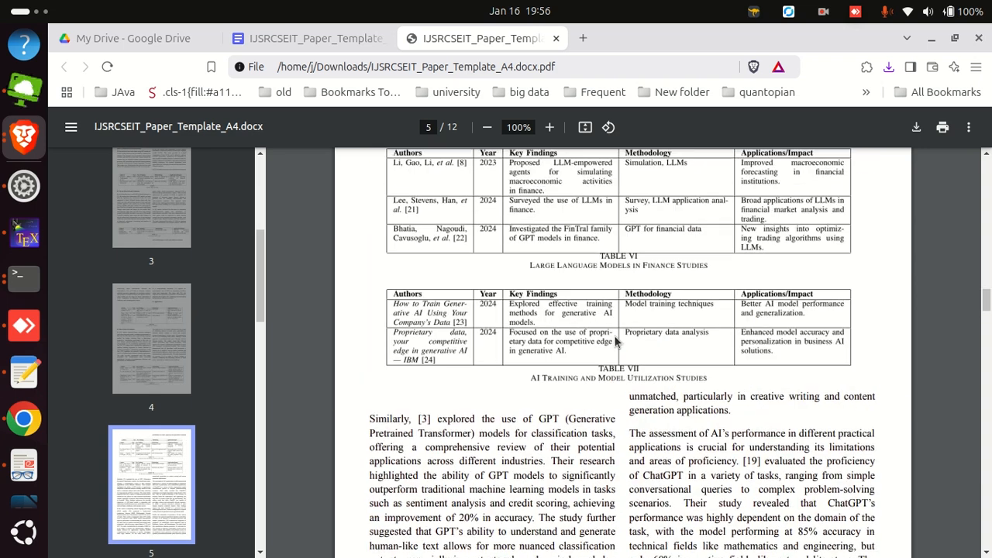
{"action": "scroll", "coordinate": [615, 341], "scroll_direction": "down", "scroll_amount": 15}
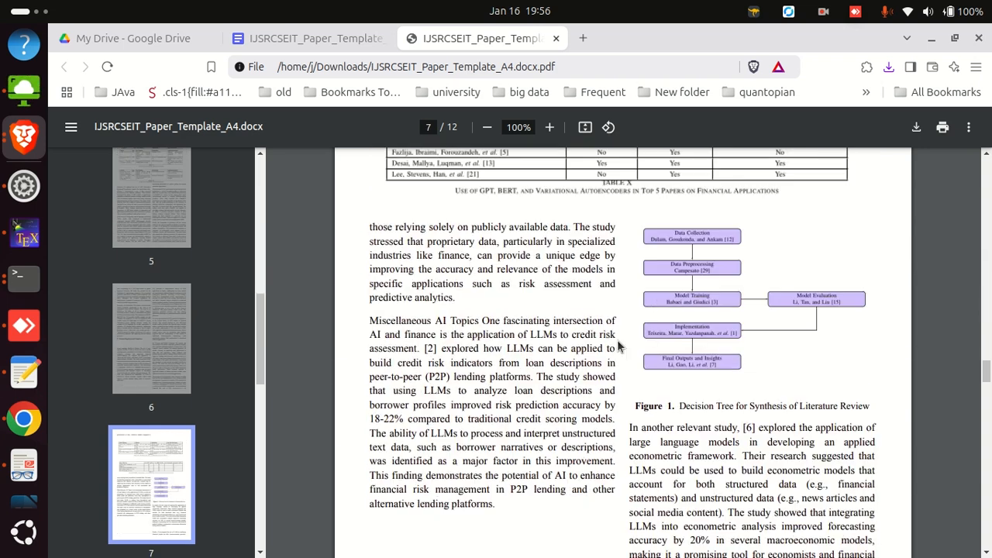
{"action": "scroll", "coordinate": [619, 347], "scroll_direction": "up", "scroll_amount": 5}
{"action": "scroll", "coordinate": [620, 339], "scroll_direction": "up", "scroll_amount": 15}
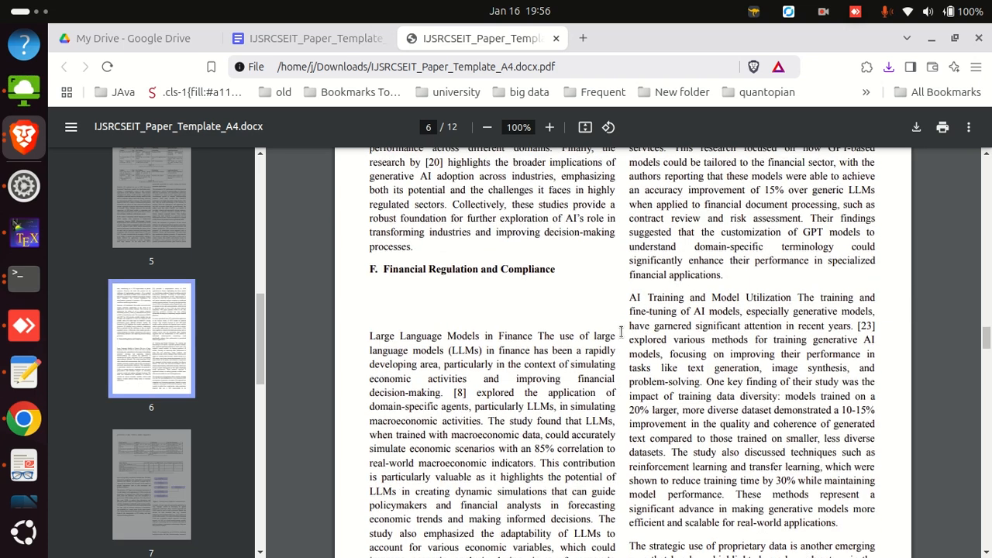
{"action": "scroll", "coordinate": [621, 332], "scroll_direction": "up", "scroll_amount": 13}
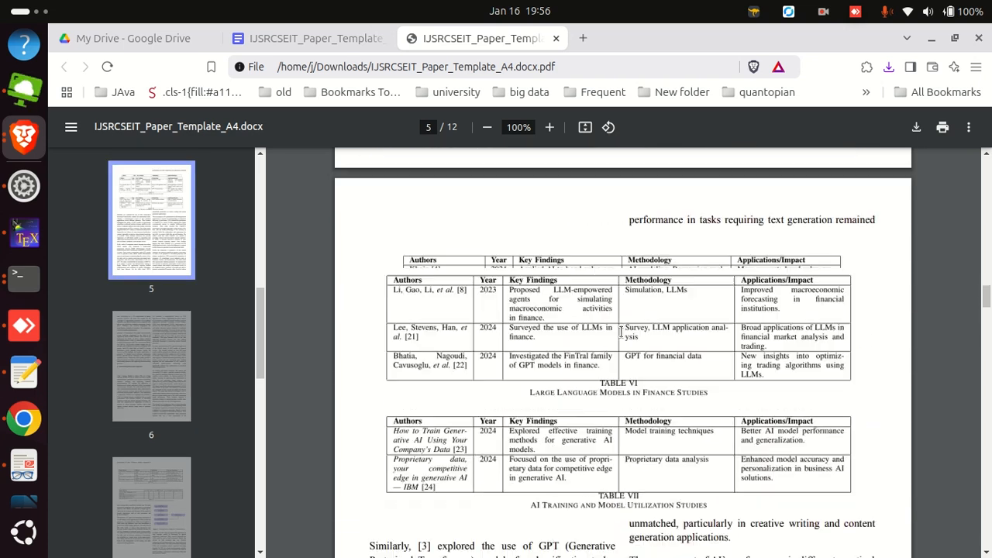
Examine the rest of the PDF, from Tables IX, X, XII and XIII to the references on the last pages
{"action": "scroll", "coordinate": [621, 341], "scroll_direction": "down", "scroll_amount": 20}
{"action": "scroll", "coordinate": [622, 343], "scroll_direction": "down", "scroll_amount": 20}
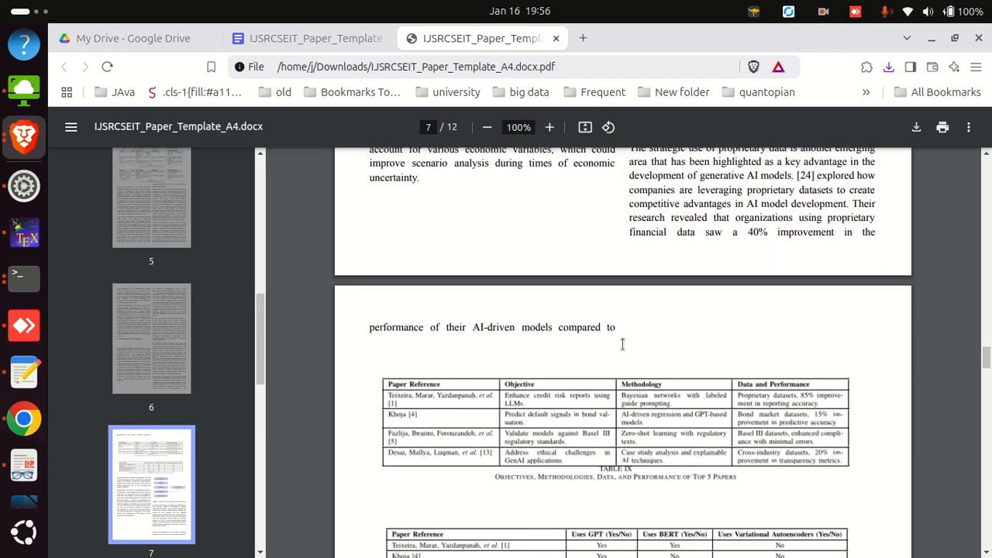
{"action": "scroll", "coordinate": [623, 343], "scroll_direction": "down", "scroll_amount": 10}
{"action": "scroll", "coordinate": [622, 343], "scroll_direction": "up", "scroll_amount": 8}
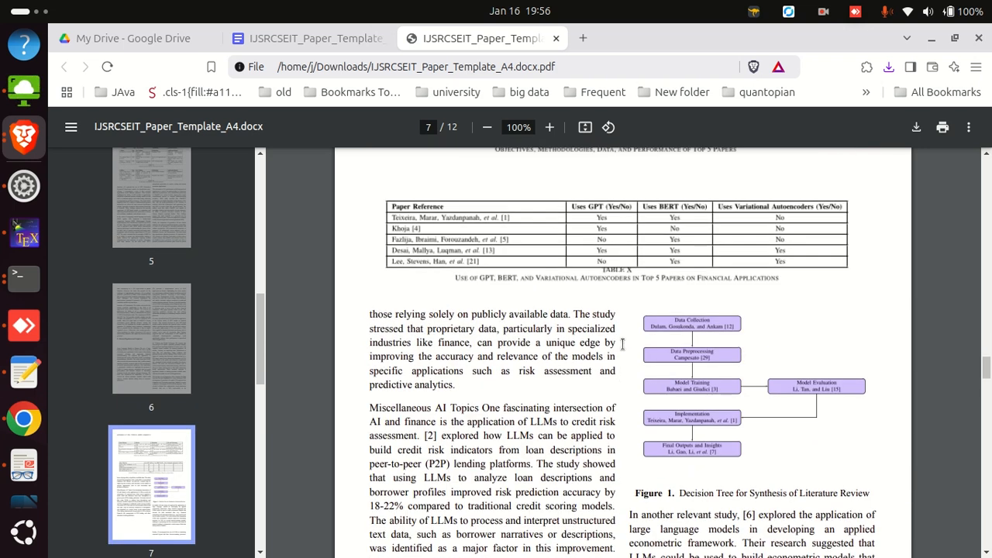
{"action": "scroll", "coordinate": [622, 347], "scroll_direction": "down", "scroll_amount": 20}
{"action": "scroll", "coordinate": [624, 353], "scroll_direction": "up", "scroll_amount": 10}
{"action": "scroll", "coordinate": [624, 352], "scroll_direction": "down", "scroll_amount": 8}
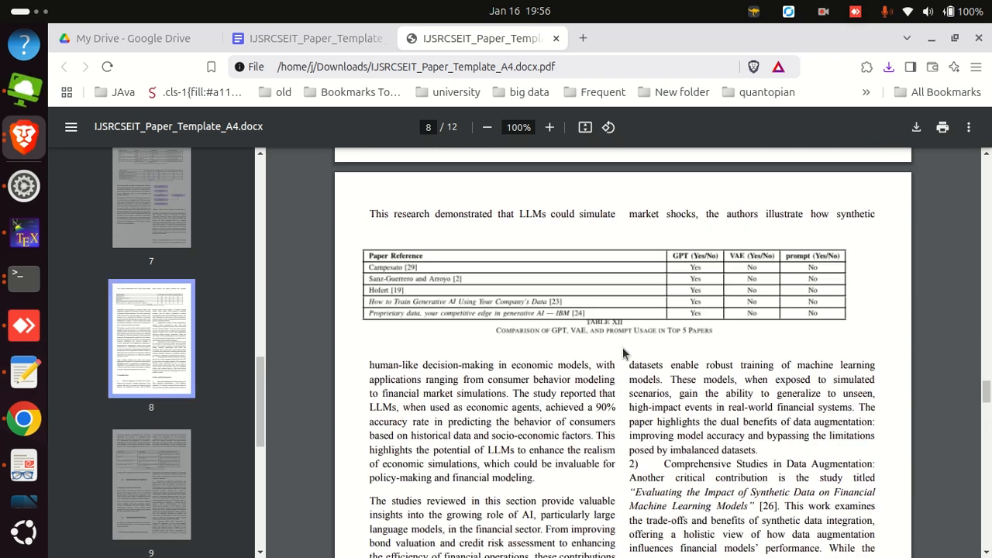
{"action": "scroll", "coordinate": [624, 353], "scroll_direction": "down", "scroll_amount": 3}
{"action": "scroll", "coordinate": [623, 353], "scroll_direction": "down", "scroll_amount": 20}
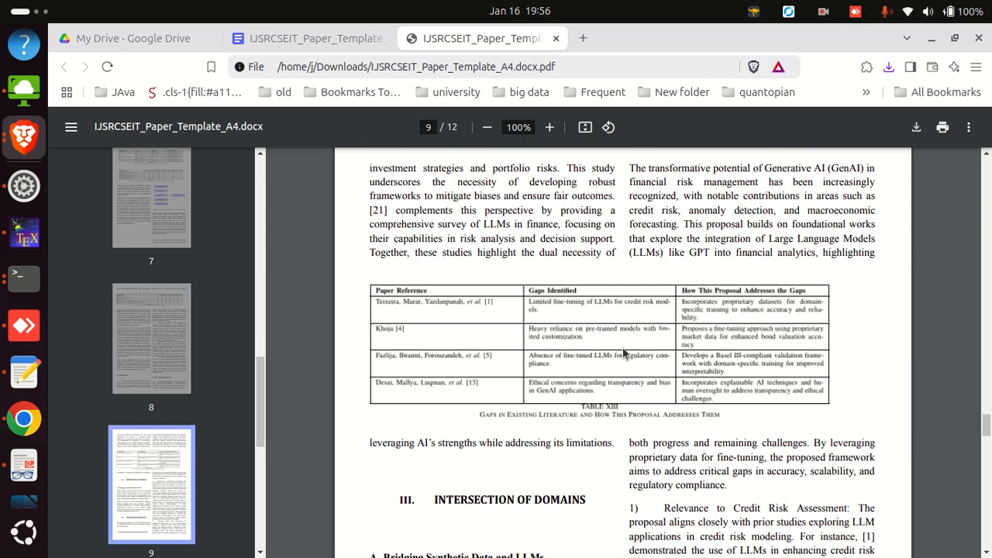
{"action": "scroll", "coordinate": [623, 347], "scroll_direction": "down", "scroll_amount": 20}
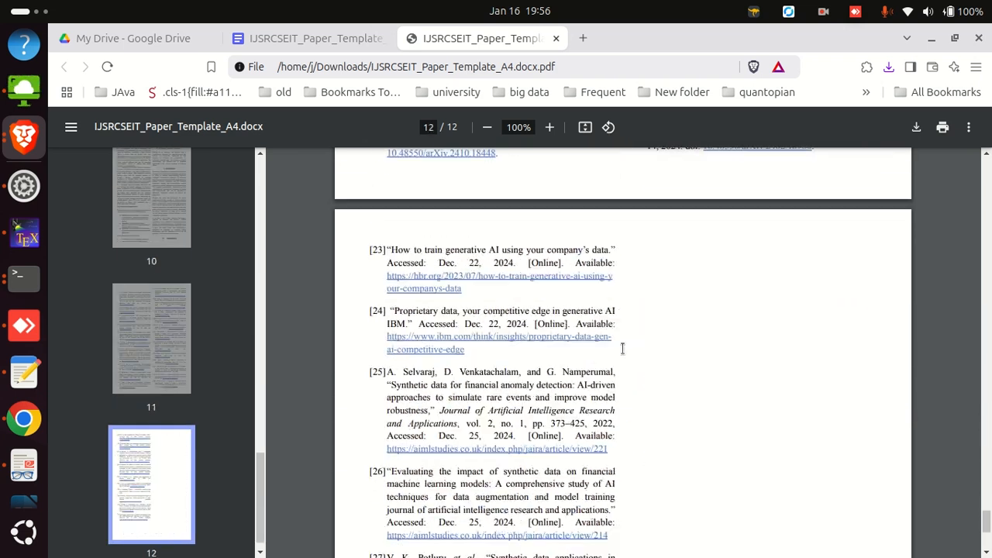
{"action": "scroll", "coordinate": [677, 447], "scroll_direction": "up", "scroll_amount": 10}
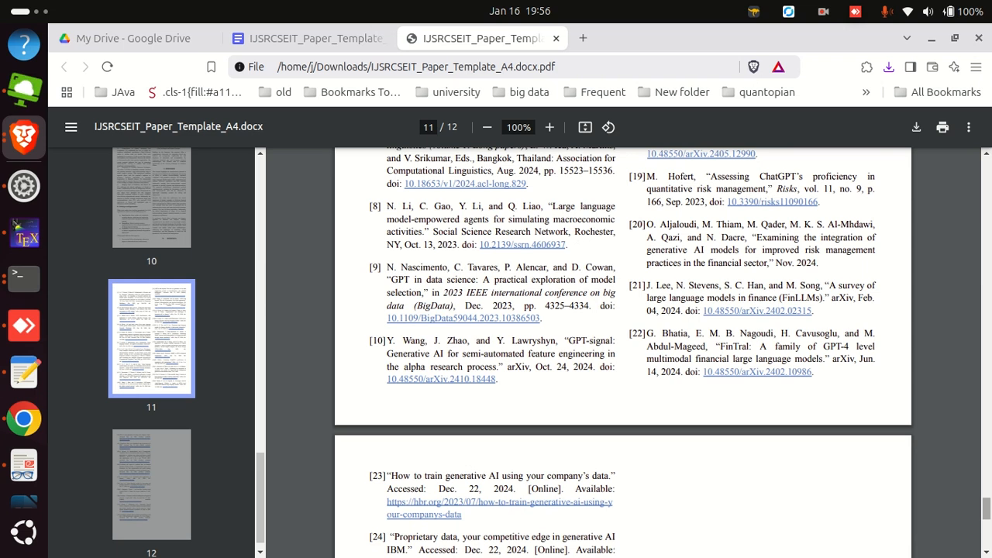
Return to the PDF's first page and check the title, abstract and Introduction layout
{"action": "left_click_drag", "start_coordinate": [986, 508], "coordinate": [978, 167]}
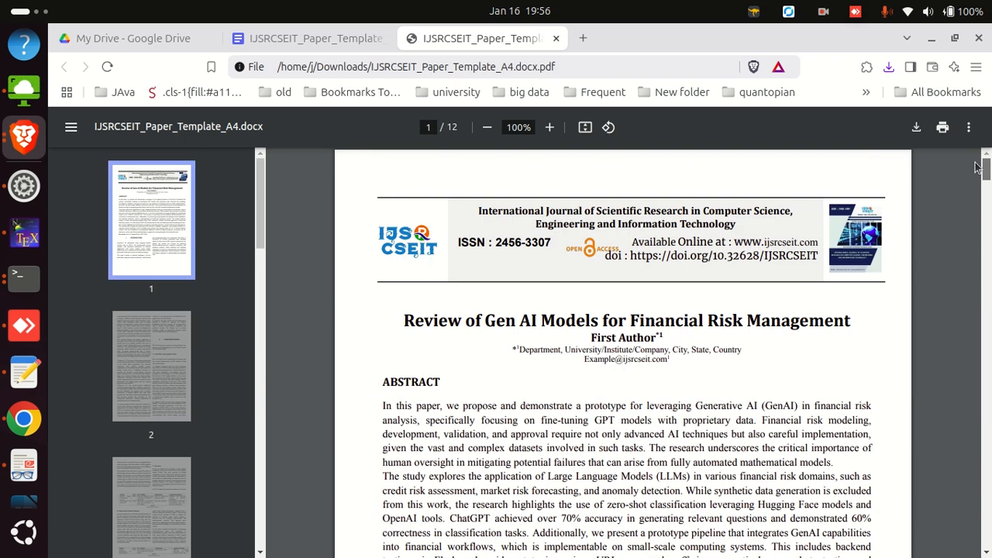
{"action": "scroll", "coordinate": [649, 416], "scroll_direction": "down", "scroll_amount": 10}
{"action": "scroll", "coordinate": [651, 428], "scroll_direction": "up", "scroll_amount": 9}
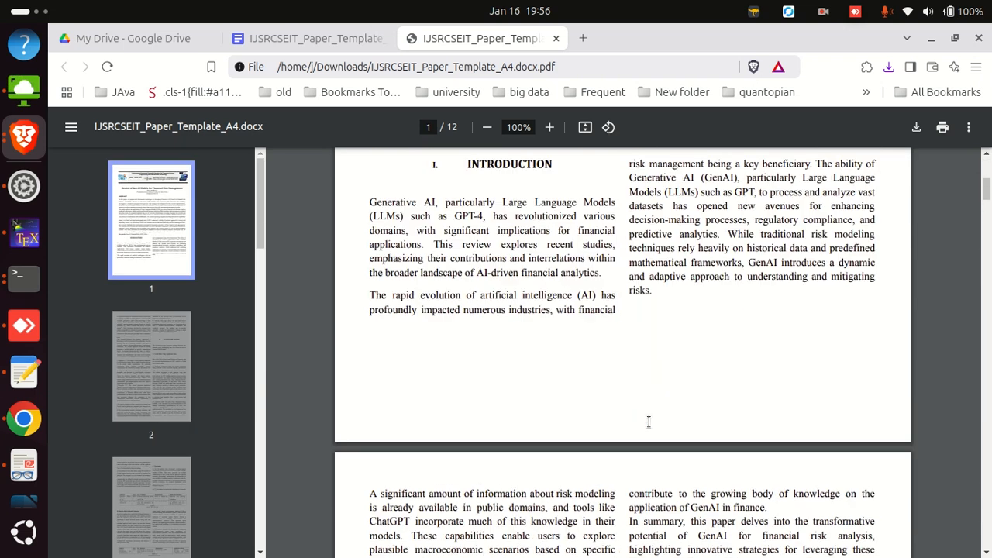
{"action": "scroll", "coordinate": [651, 429], "scroll_direction": "down", "scroll_amount": 1}
{"action": "scroll", "coordinate": [651, 418], "scroll_direction": "up", "scroll_amount": 3}
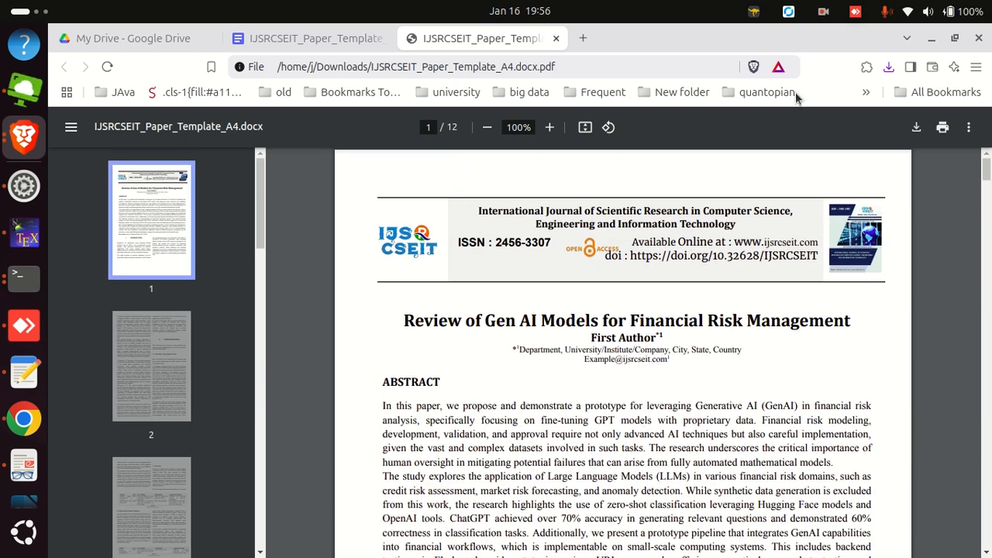